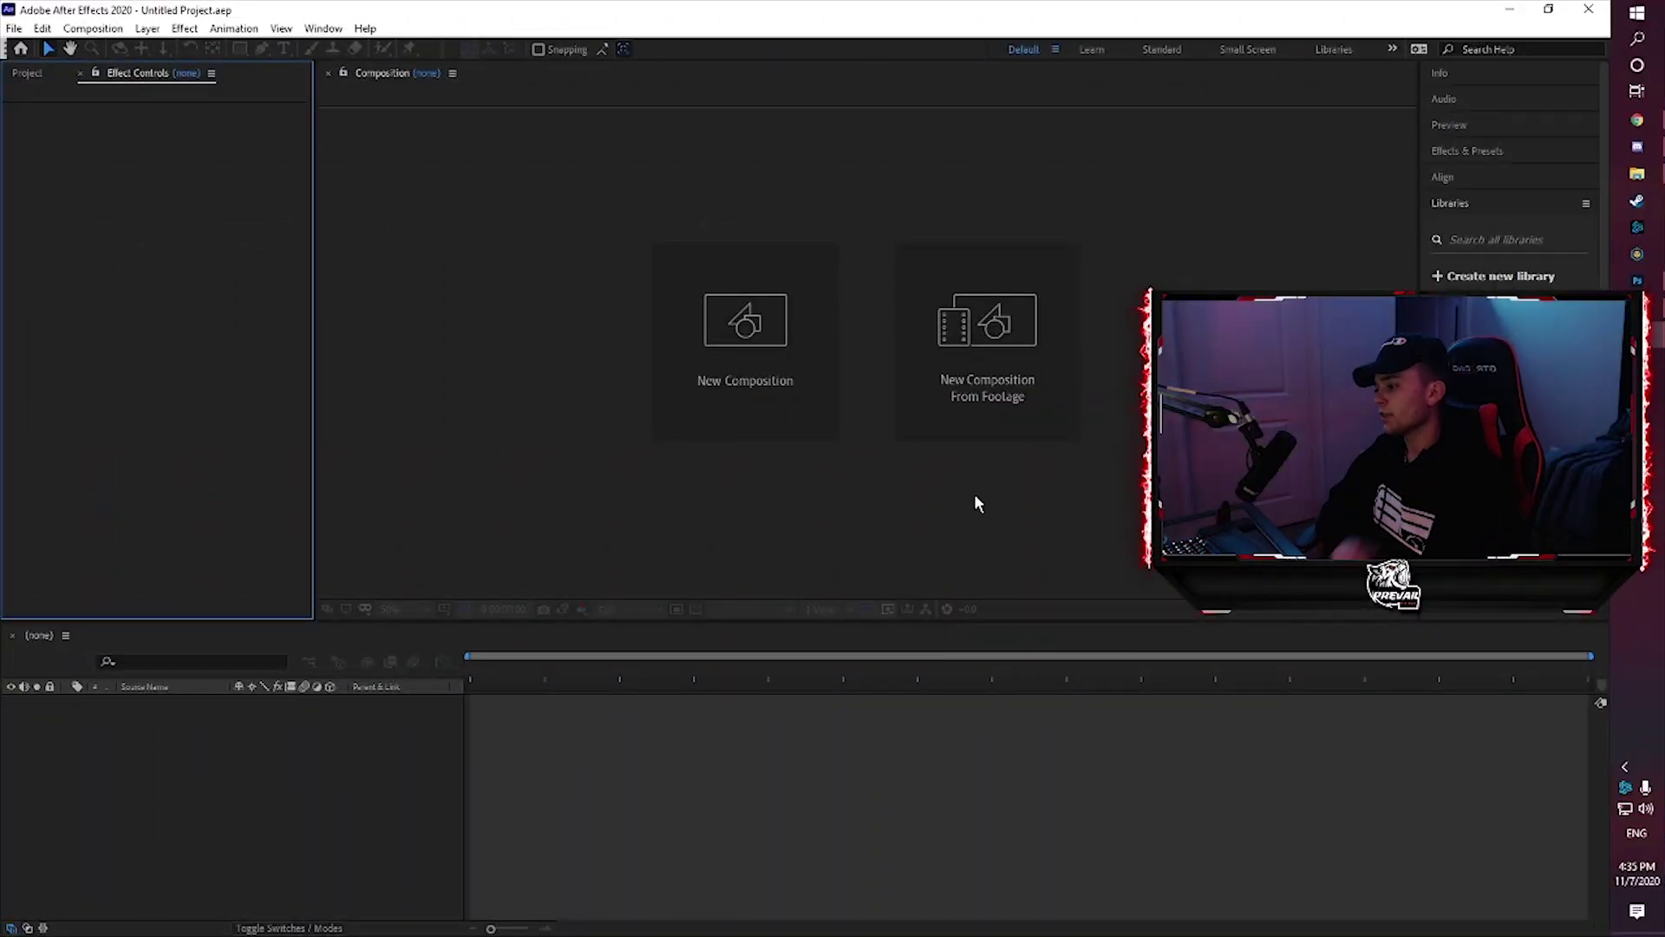
Import the HIGH ENOUGH mastered mp3 into the project
left_click(27, 73)
right_click(129, 493)
mouse_move(191, 569)
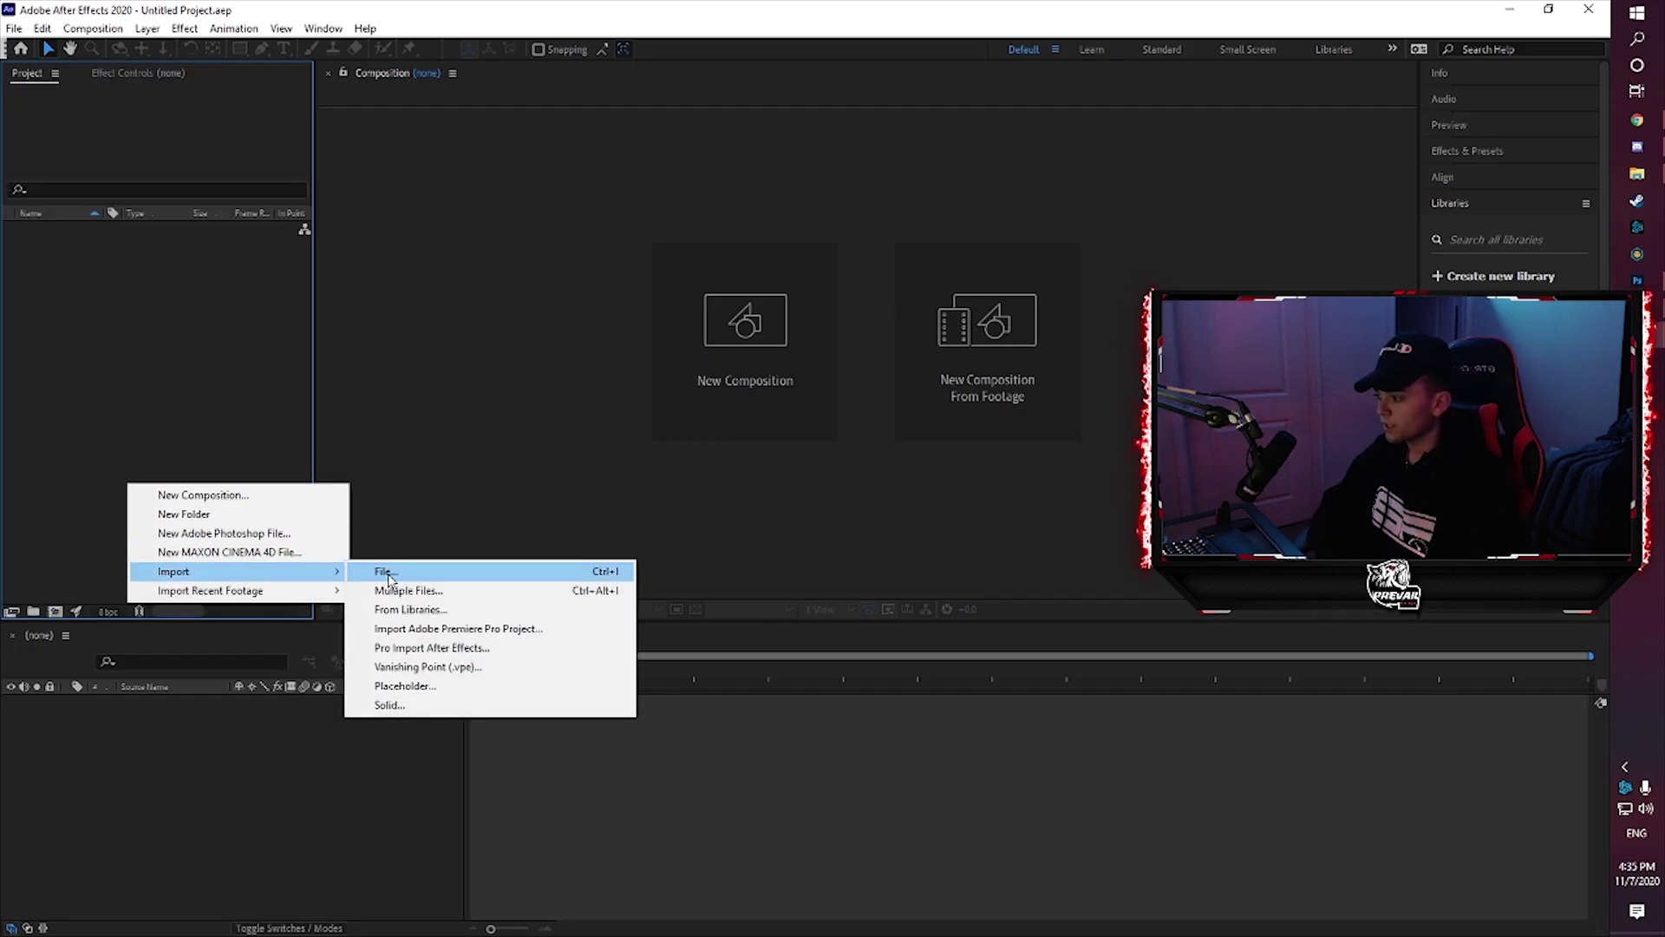
left_click(373, 569)
left_click(315, 260)
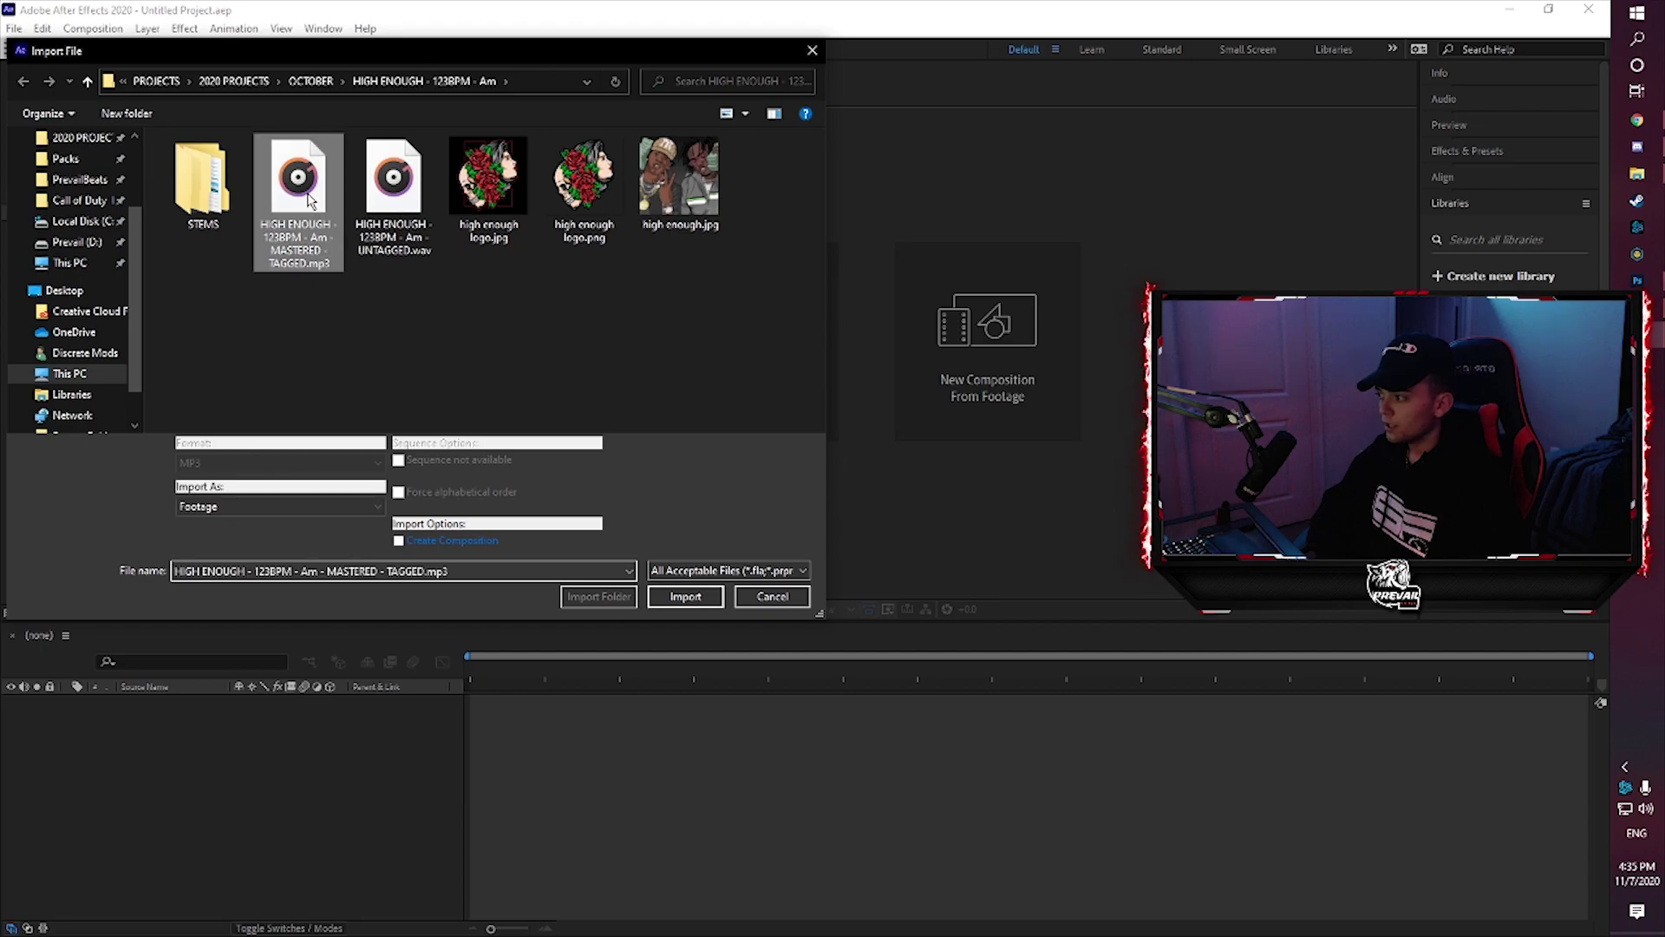
double_click(306, 252)
Build a composition from the mp3 and convert its audio to amplitude keyframes
left_click_drag(54, 230, 132, 725)
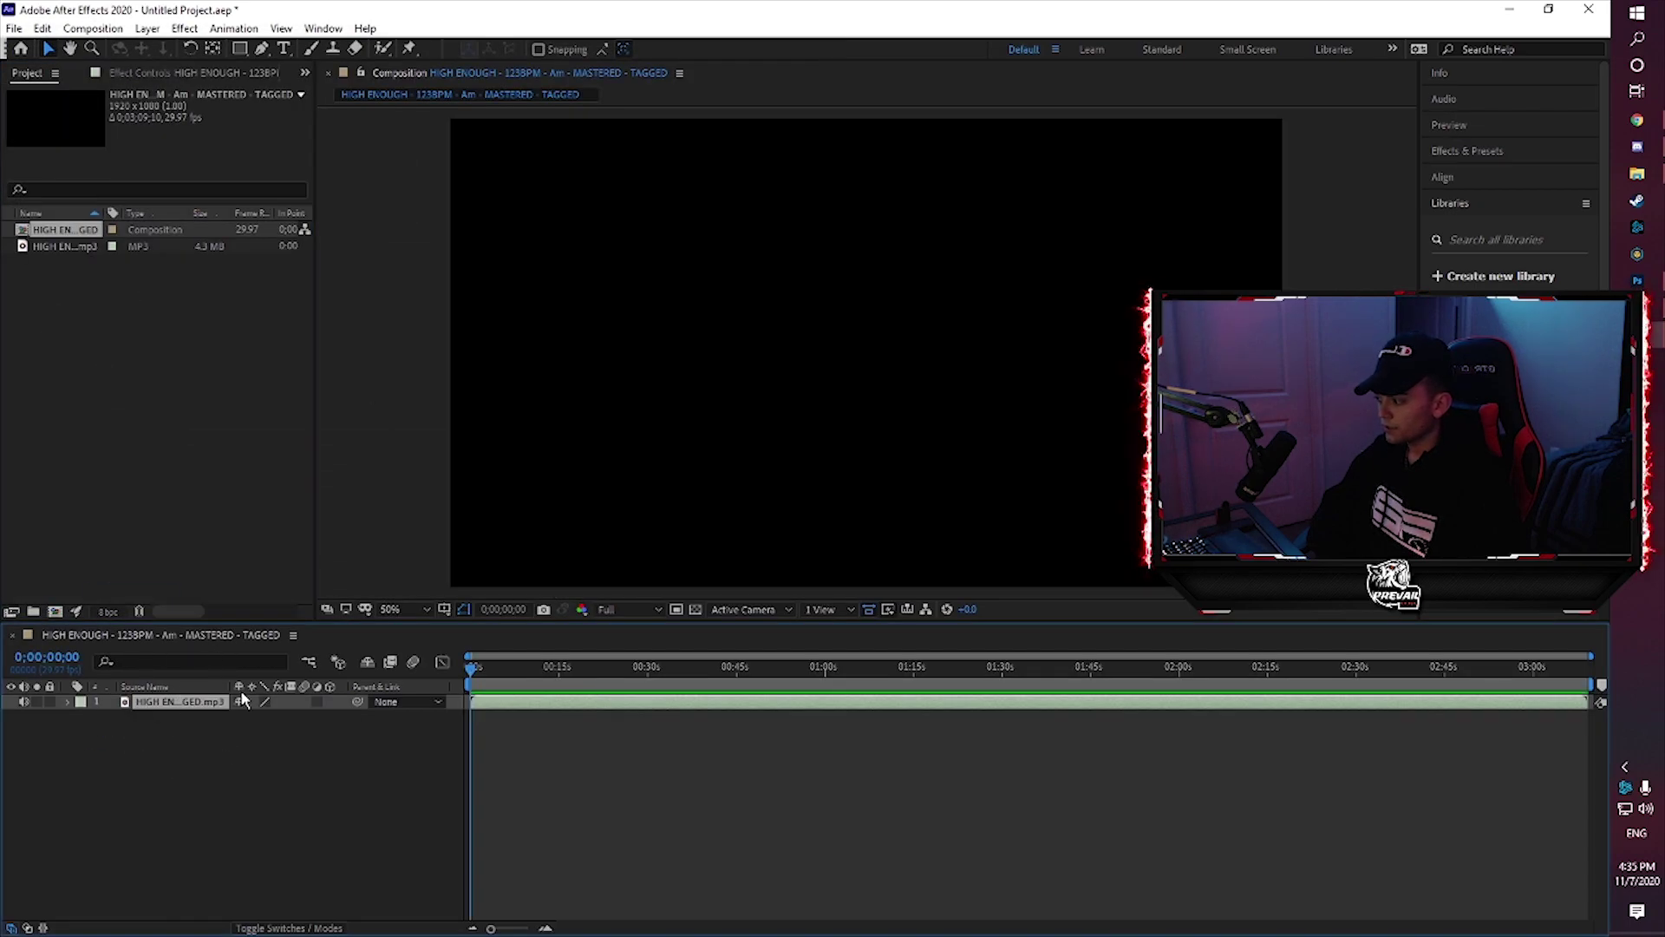
left_click(166, 702)
right_click(168, 703)
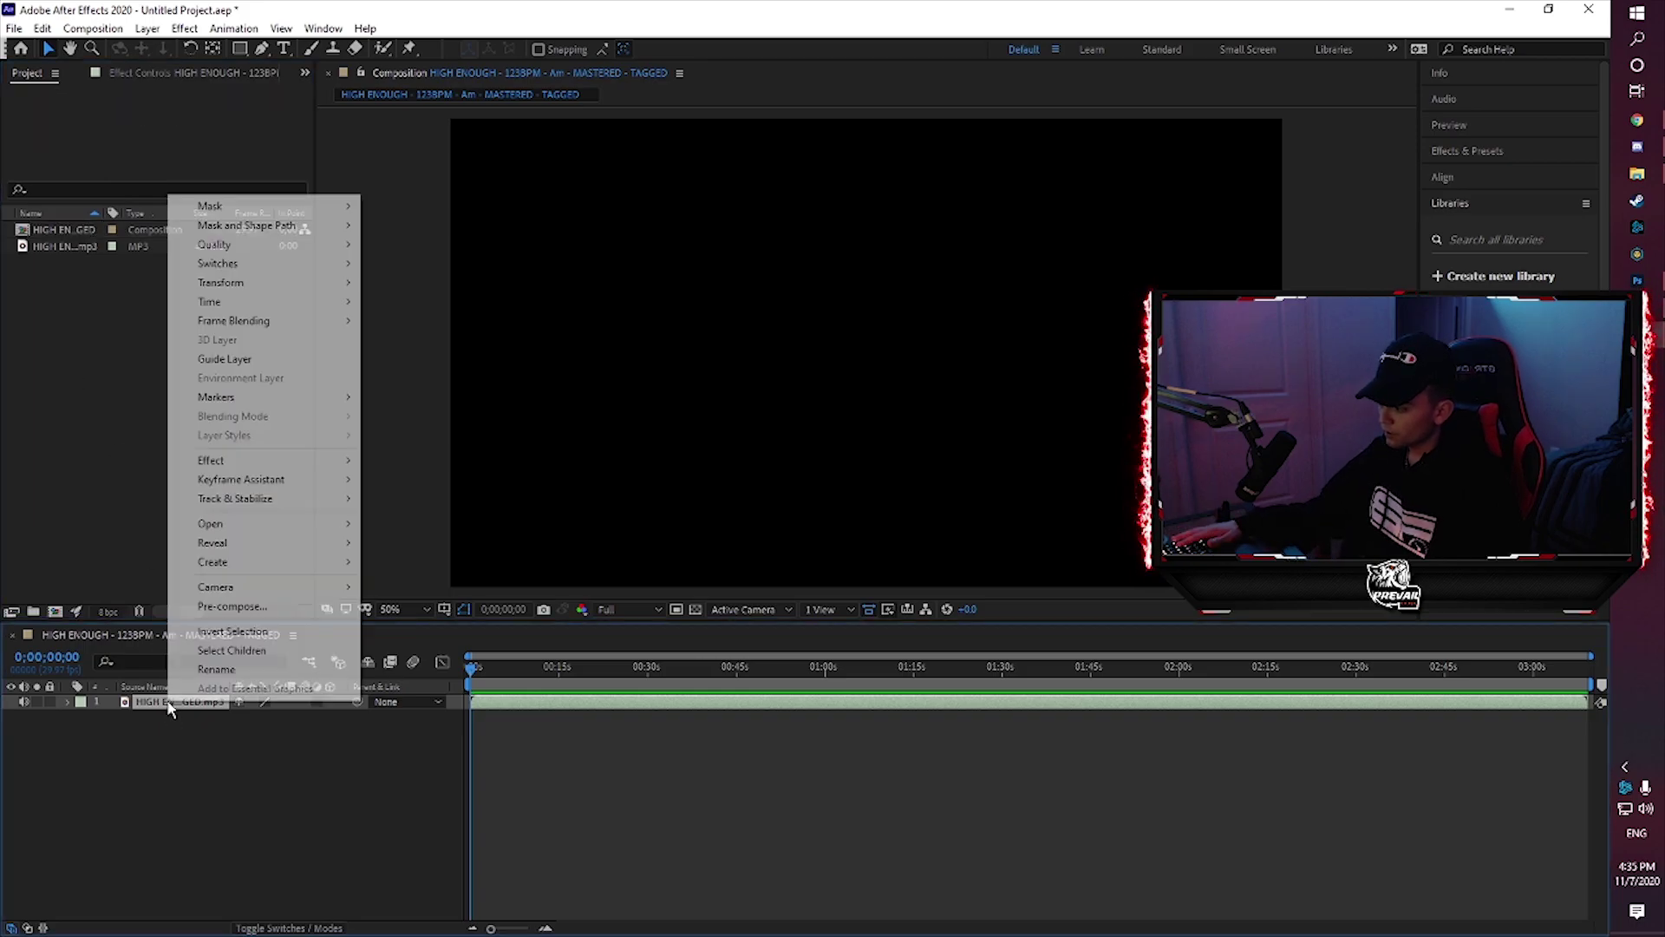
mouse_move(329, 481)
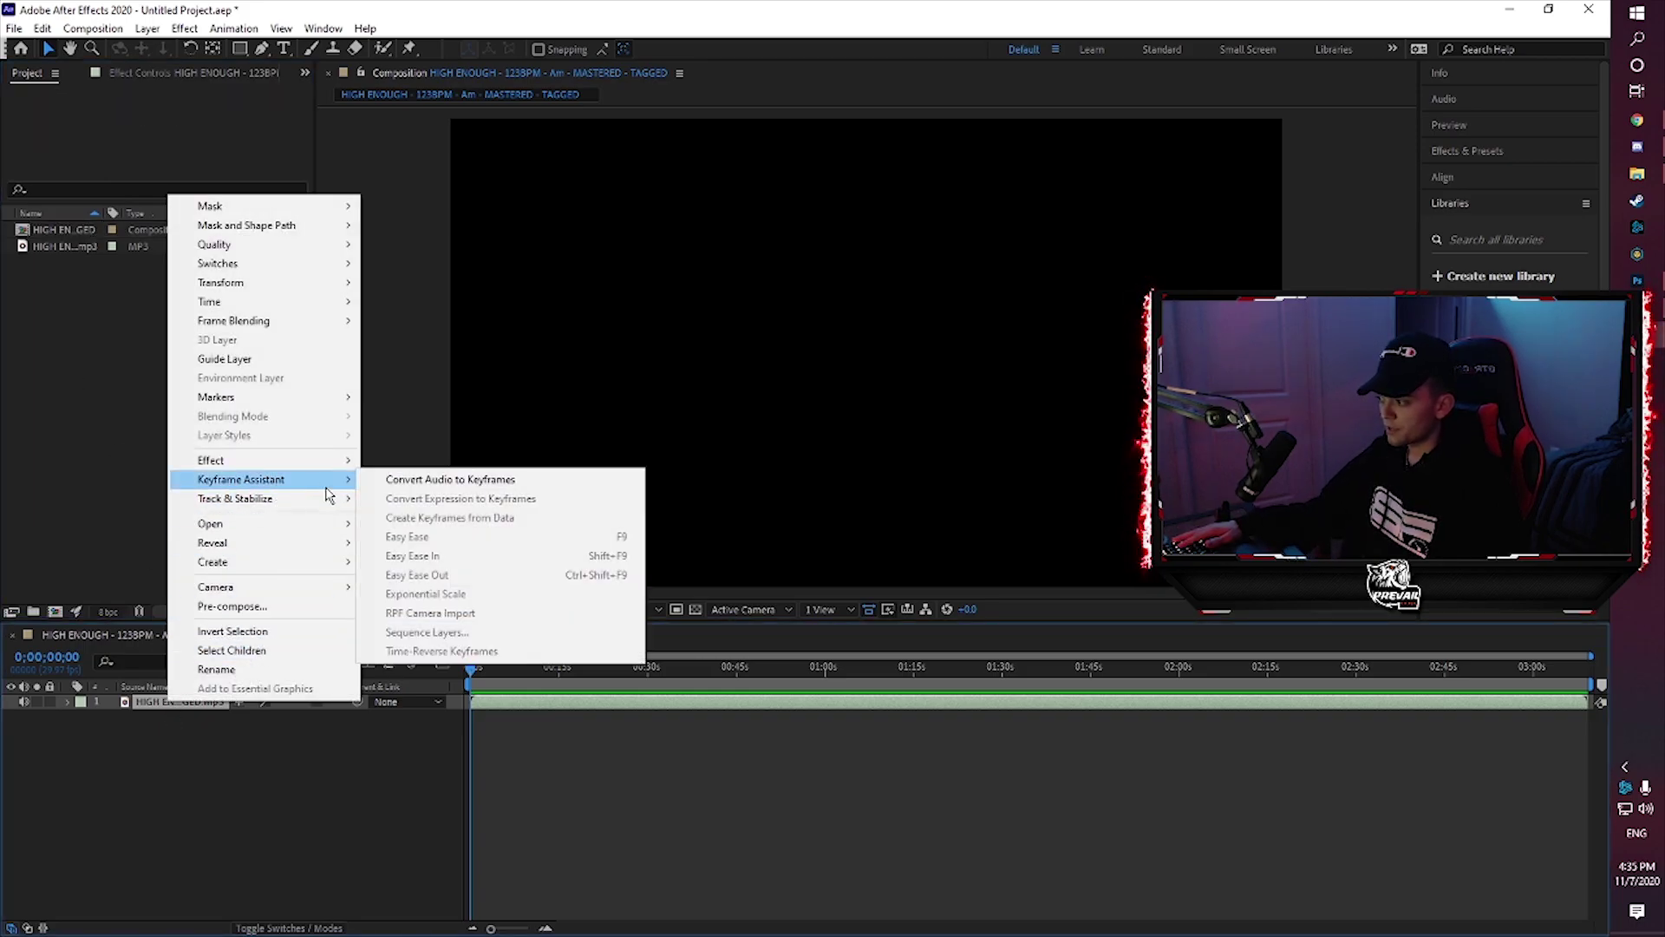
left_click(474, 482)
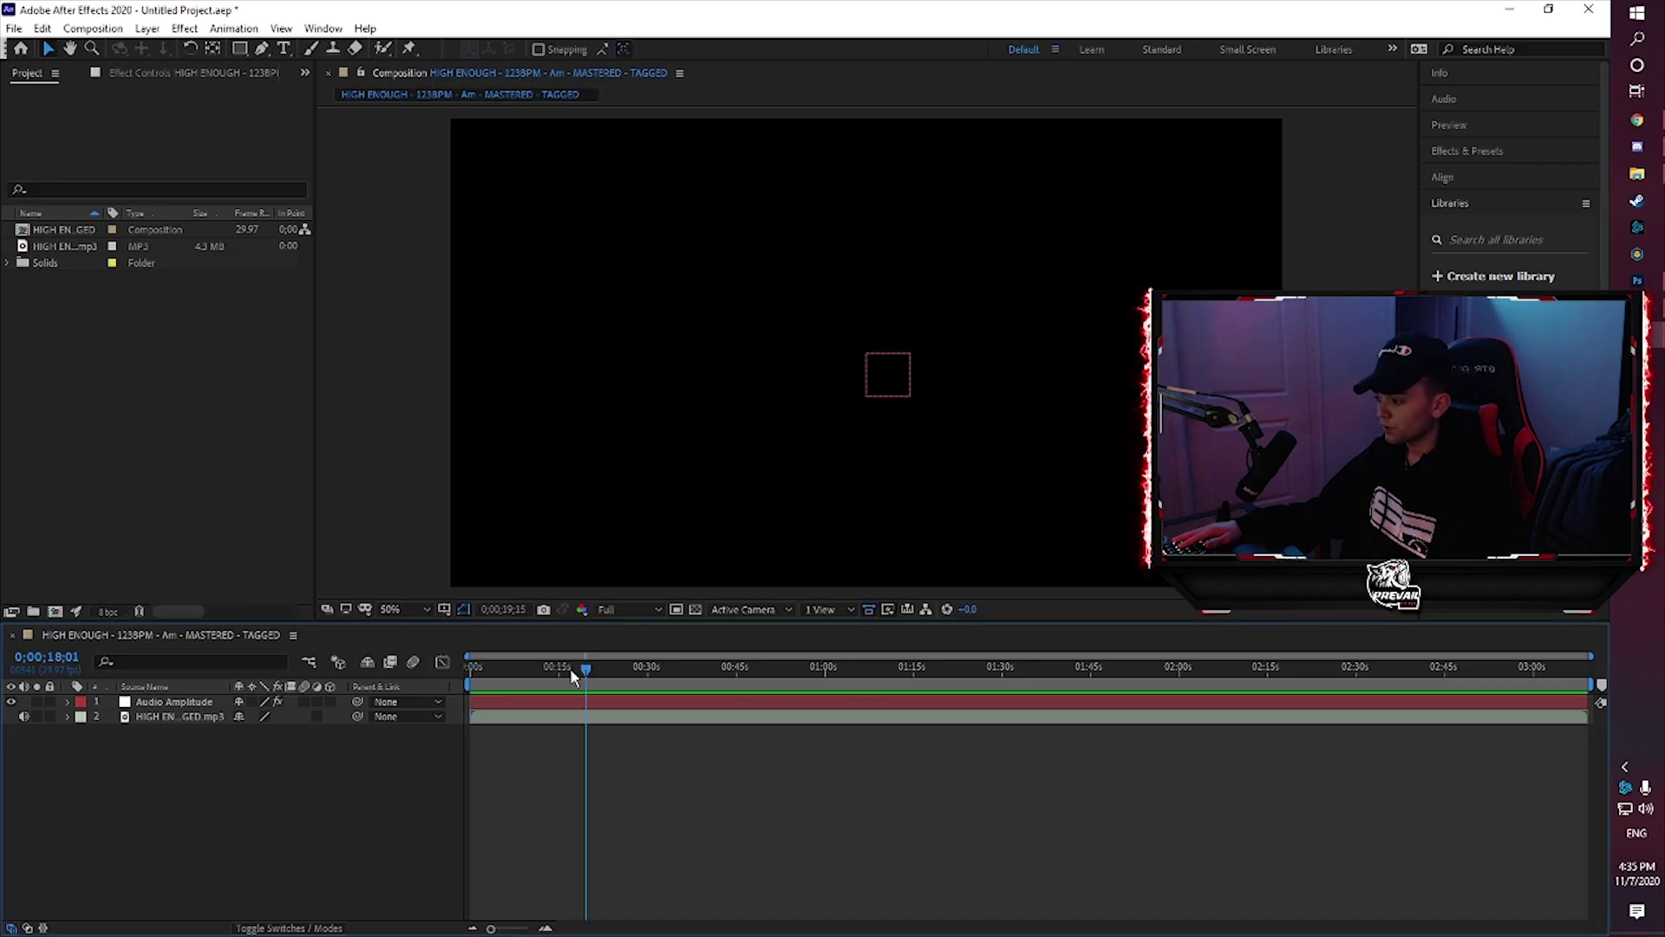
Leave After Effects for the browser's 'vector head insane' image results
right_click(64, 361)
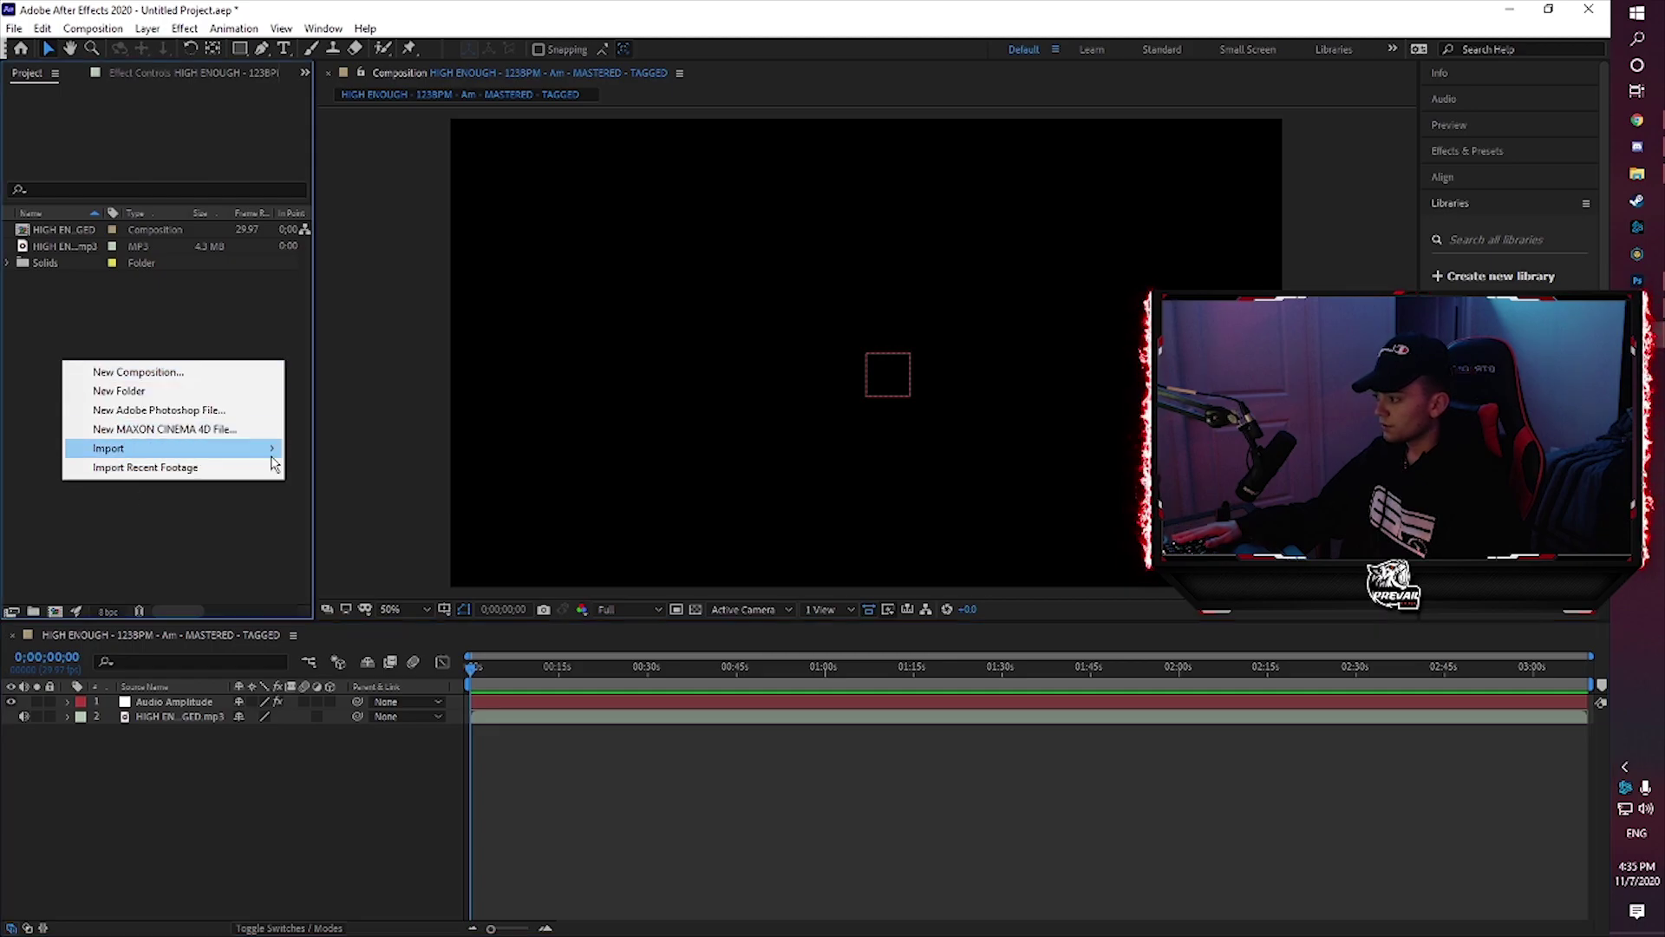
left_click(174, 579)
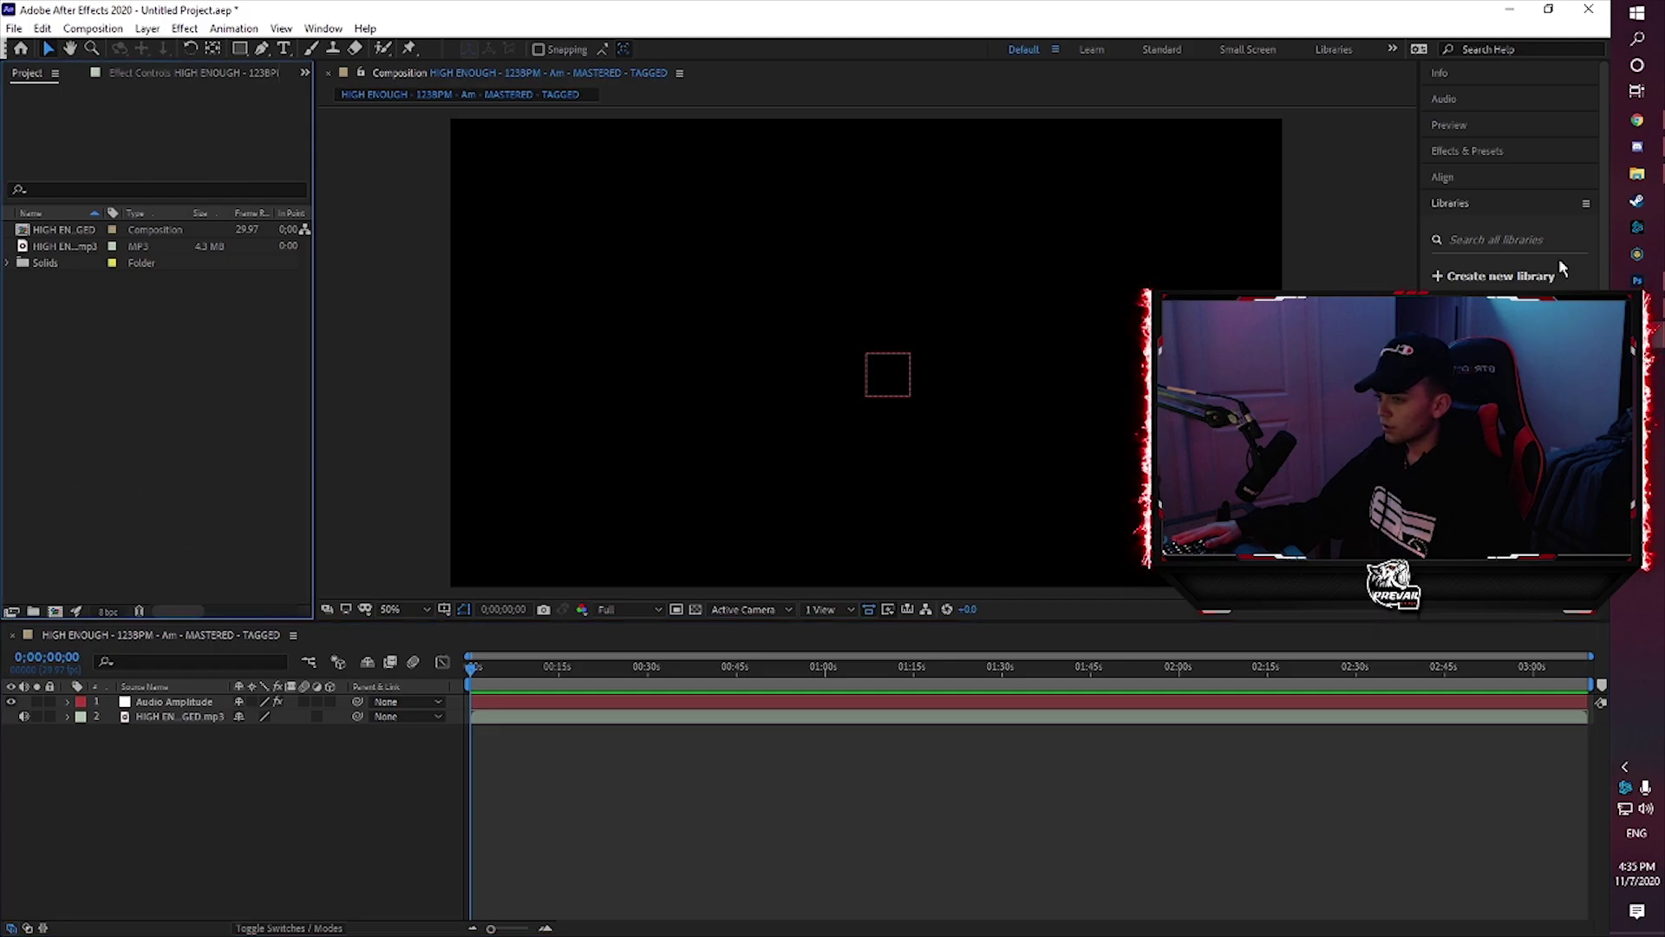
left_click(1642, 122)
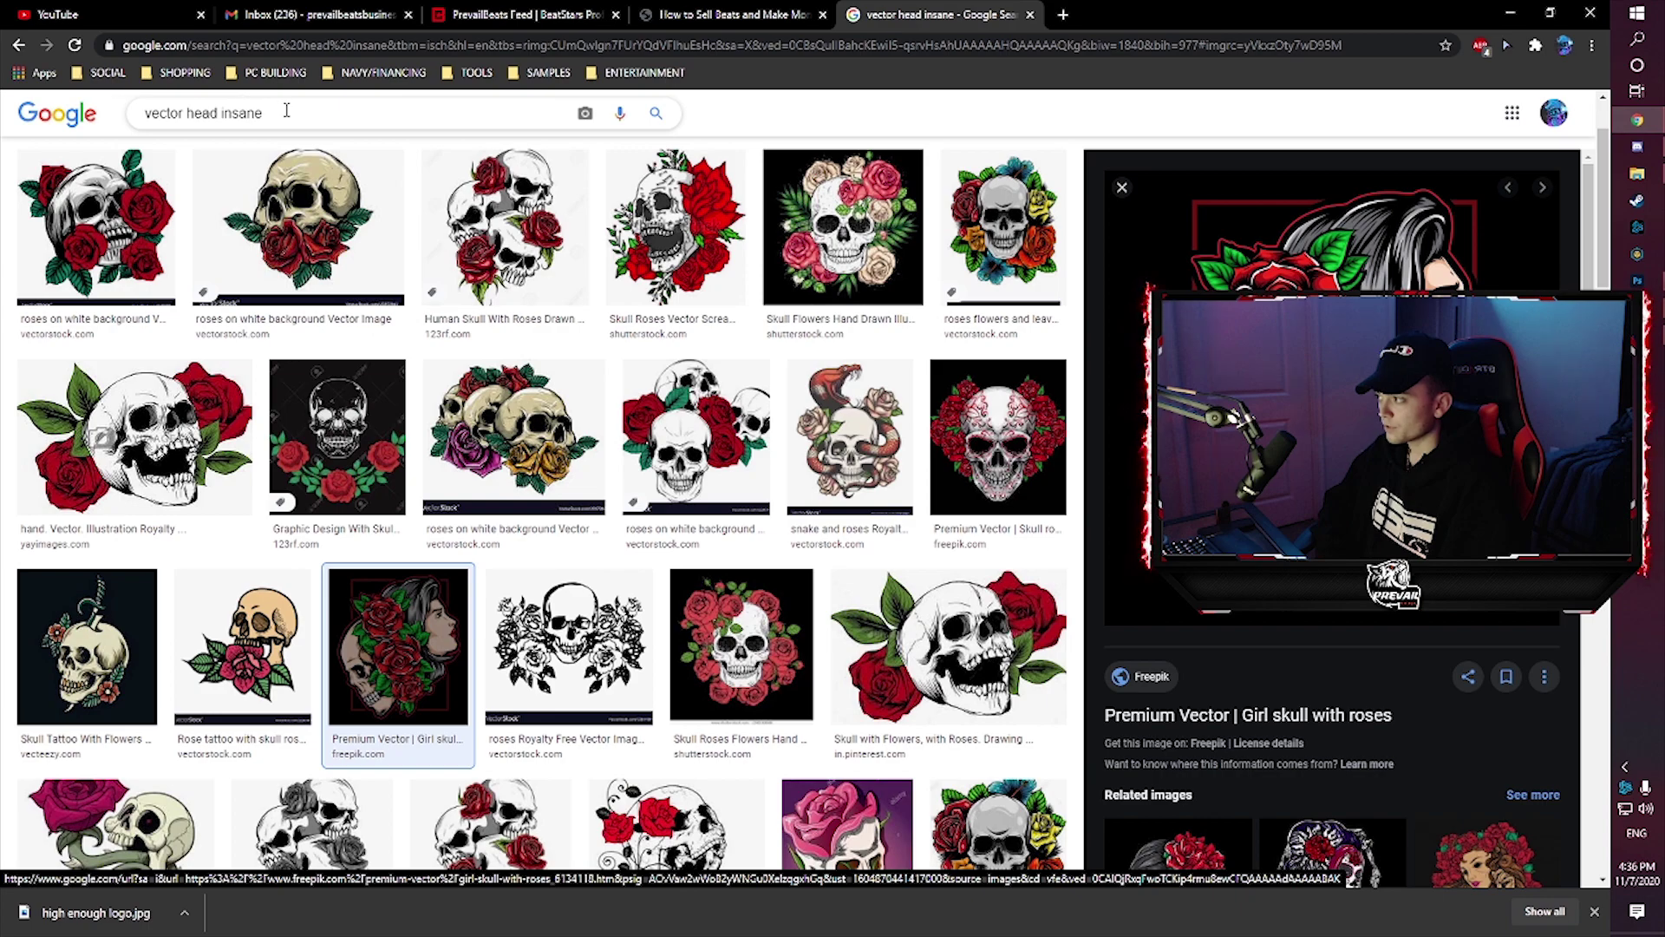
Search Google Images for 'vector head knight', browse the results, then clear 'knight'
left_click_drag(279, 112, 221, 115)
key("BackSpace")
type("knight")
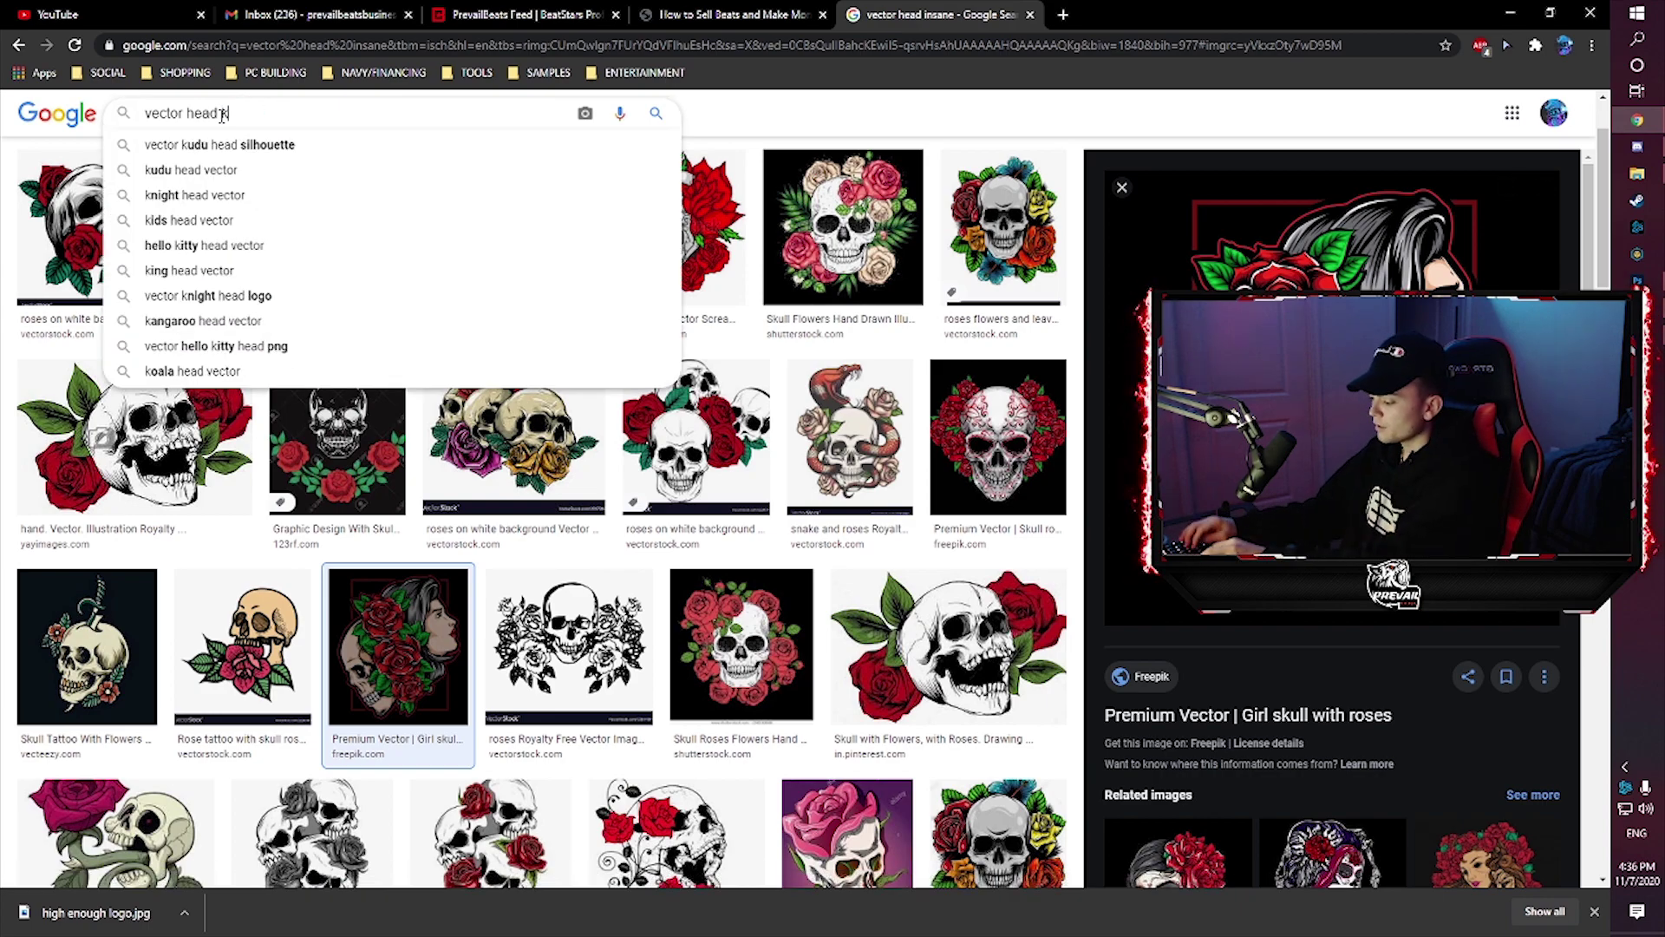
key("Return")
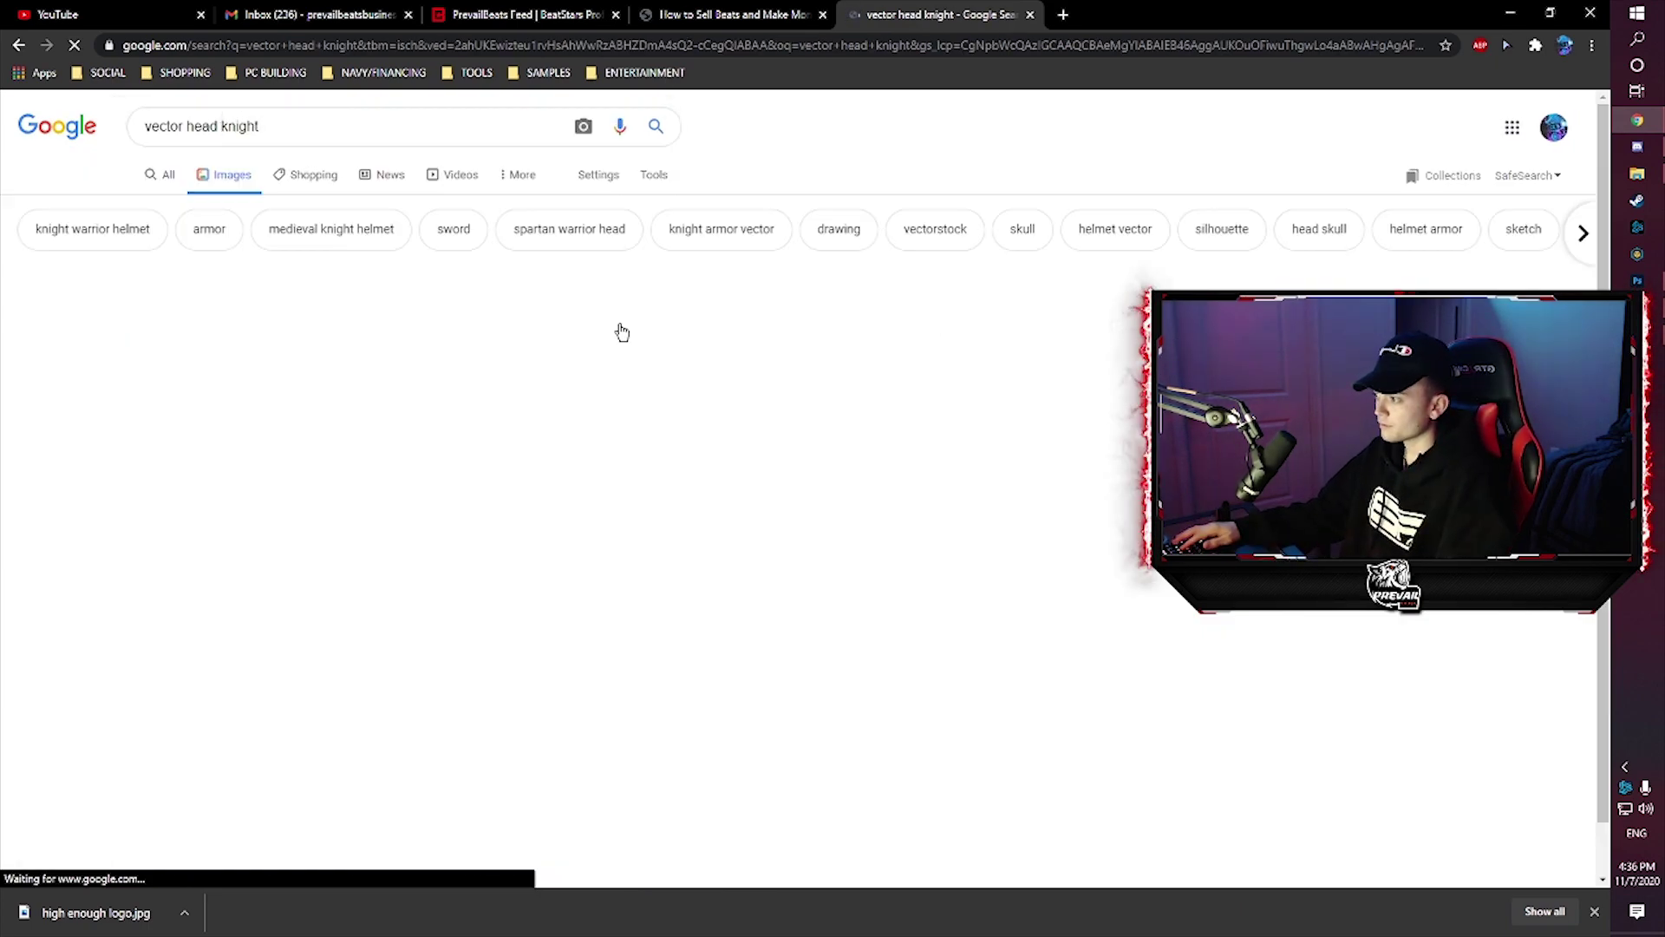
scroll(981, 362, "down", 6)
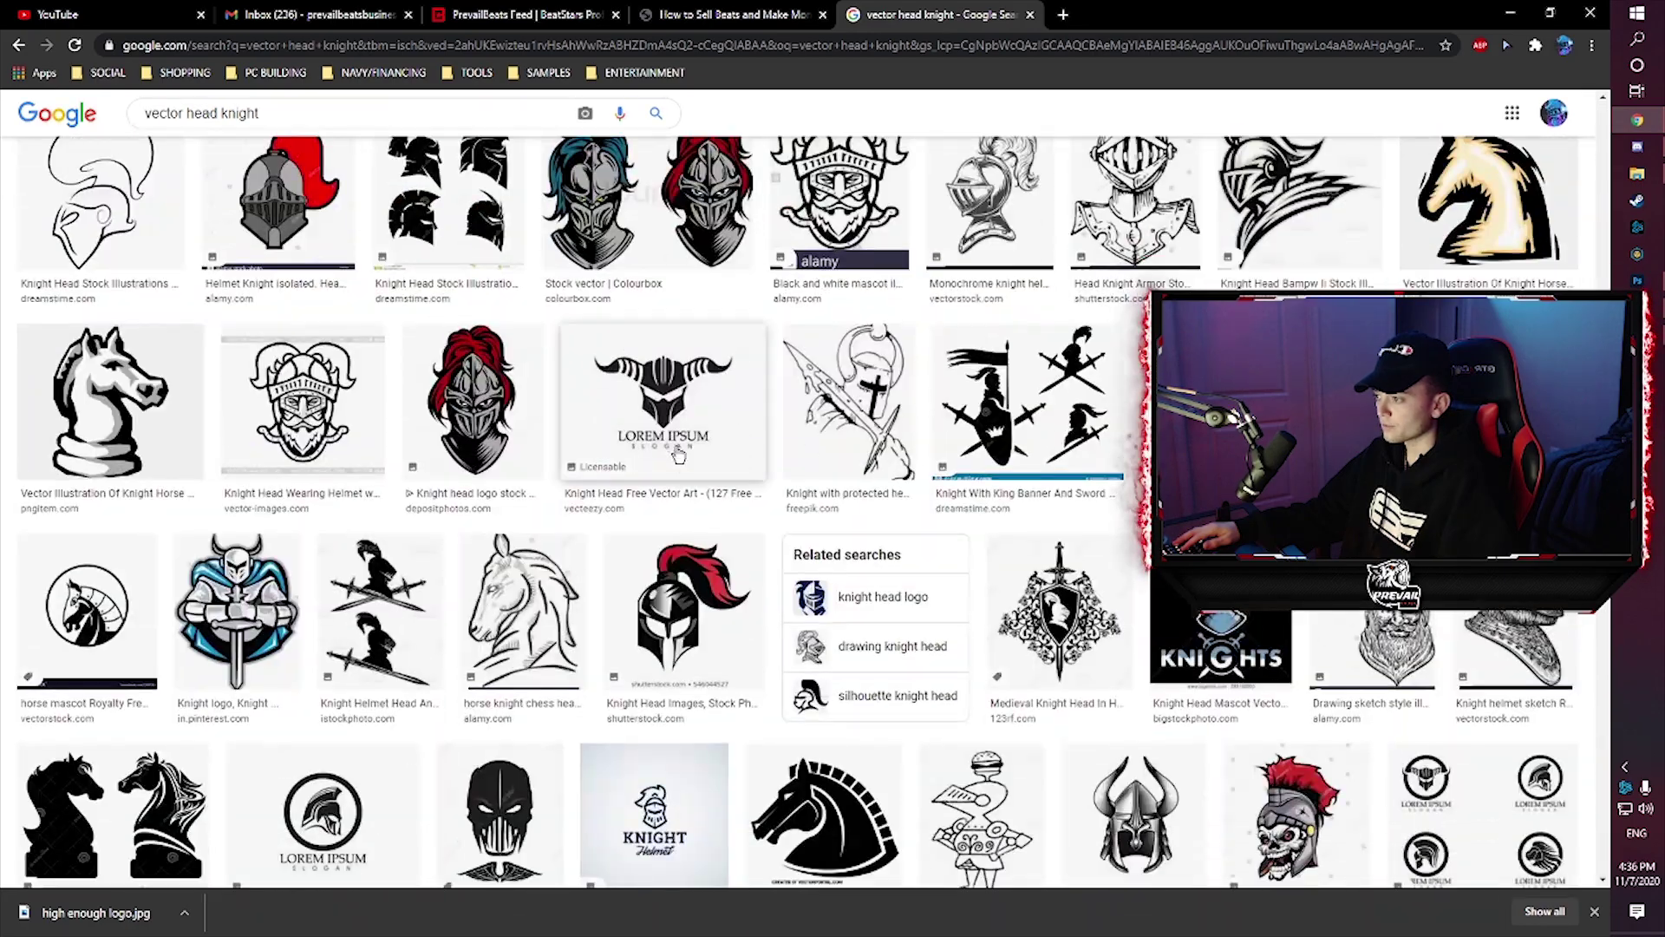
scroll(997, 434, "up", 6)
scroll(360, 168, "down", 1)
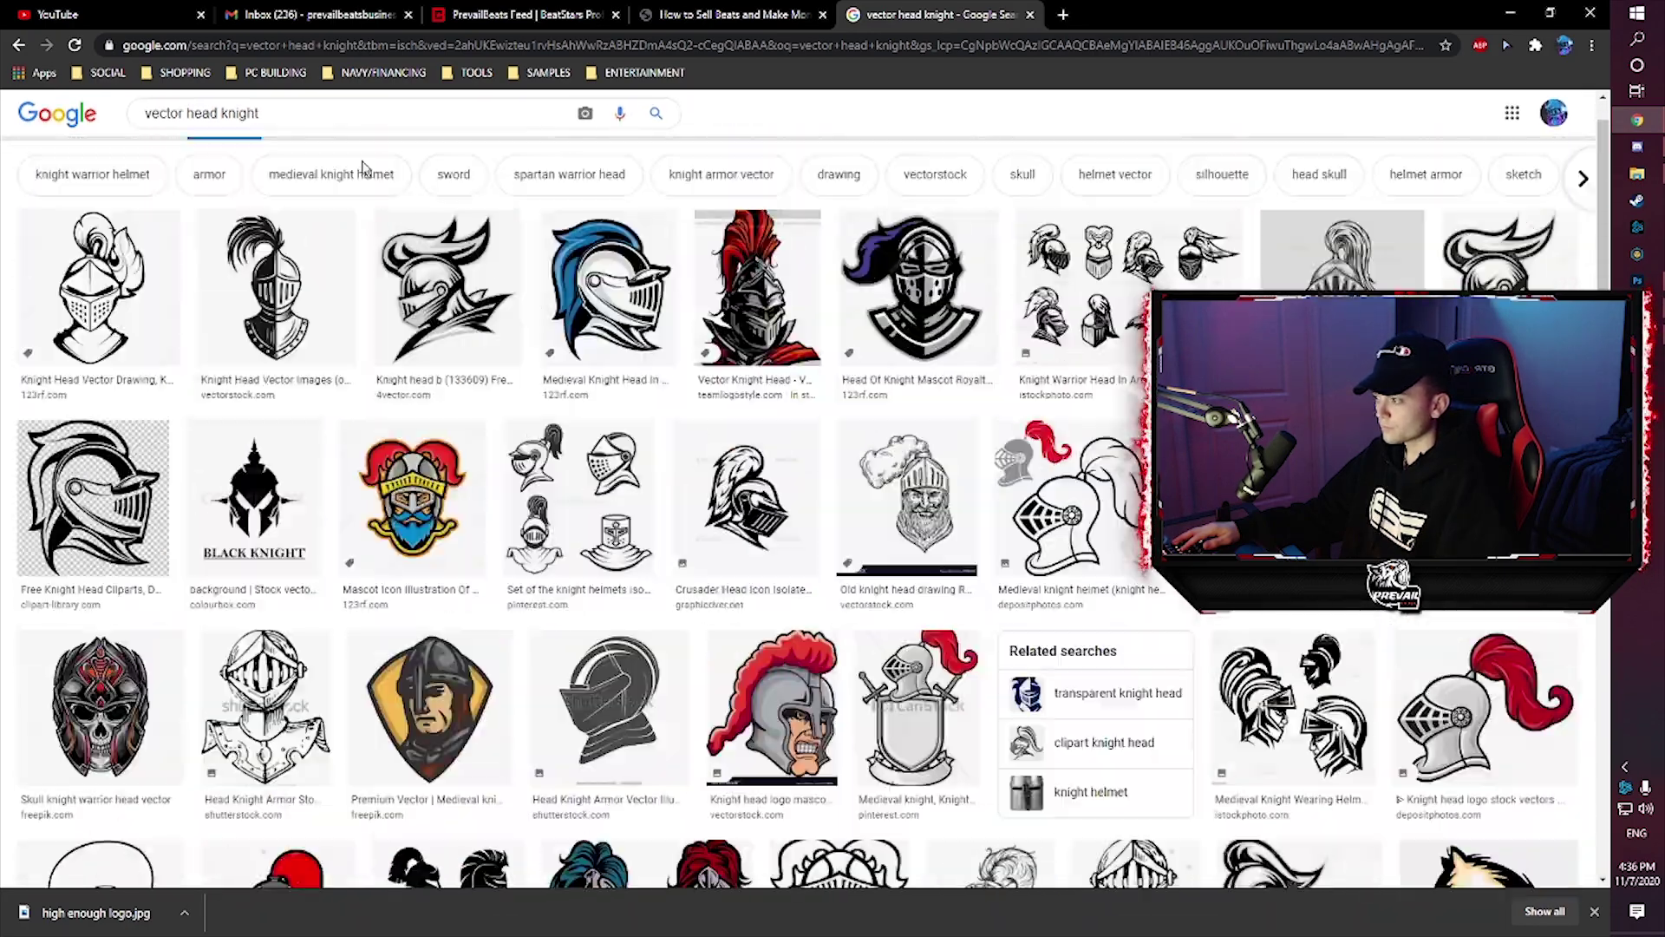
scroll(286, 139, "up", 1)
left_click_drag(264, 128, 218, 130)
key("BackSpace")
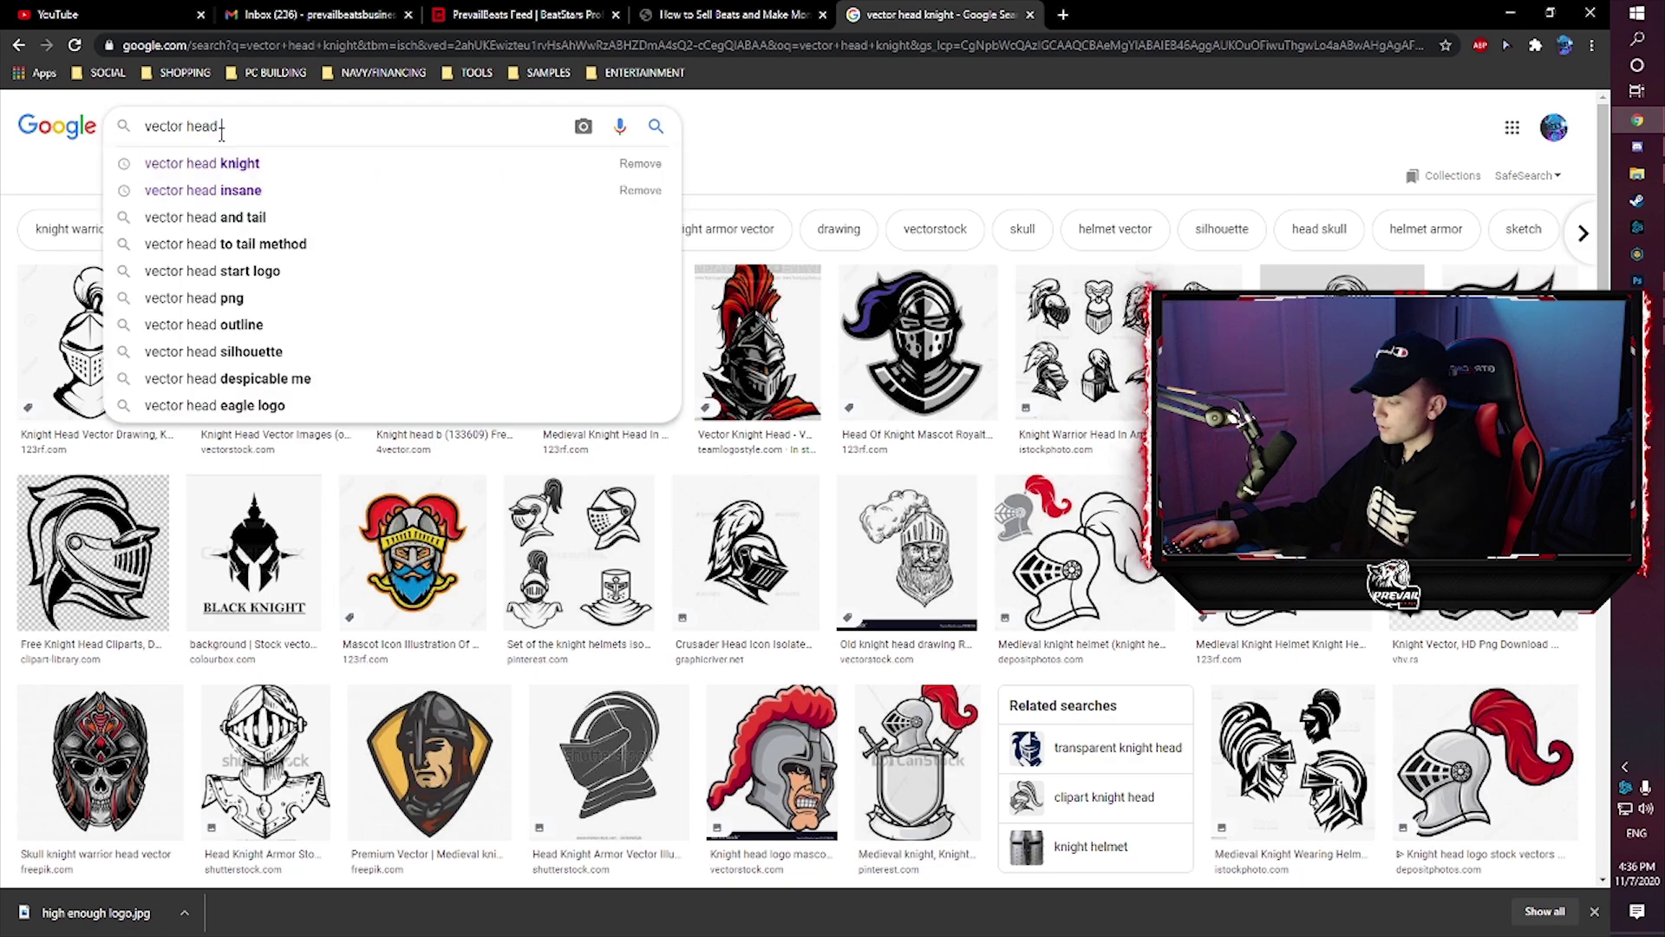
left_click(1510, 13)
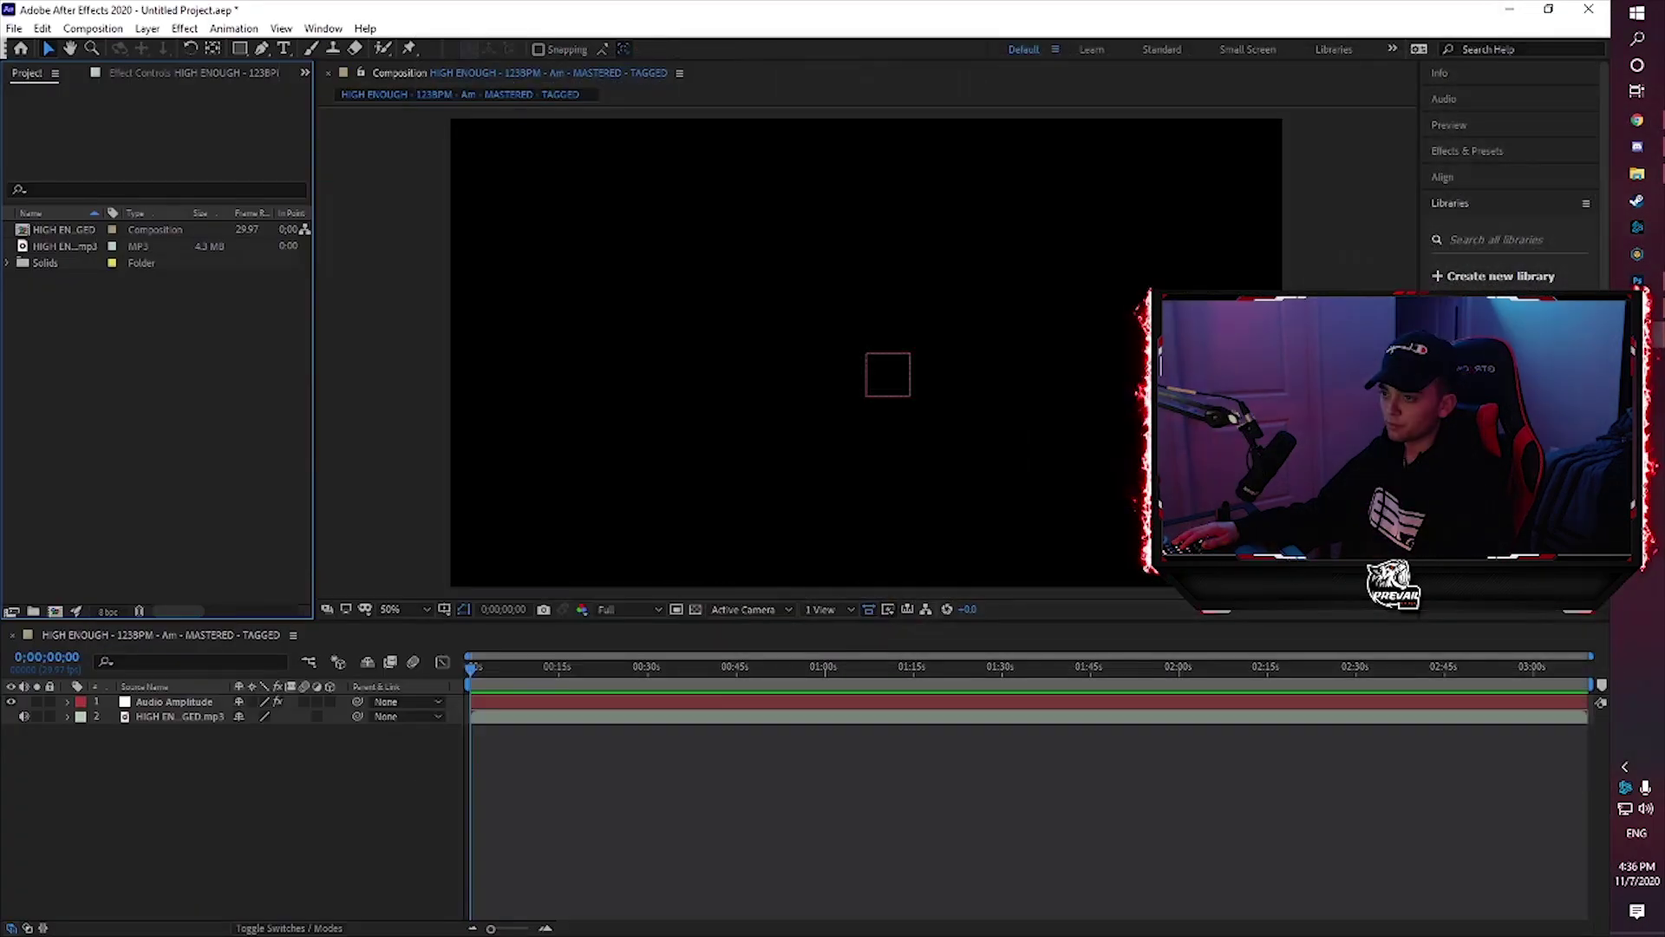
left_click(1510, 9)
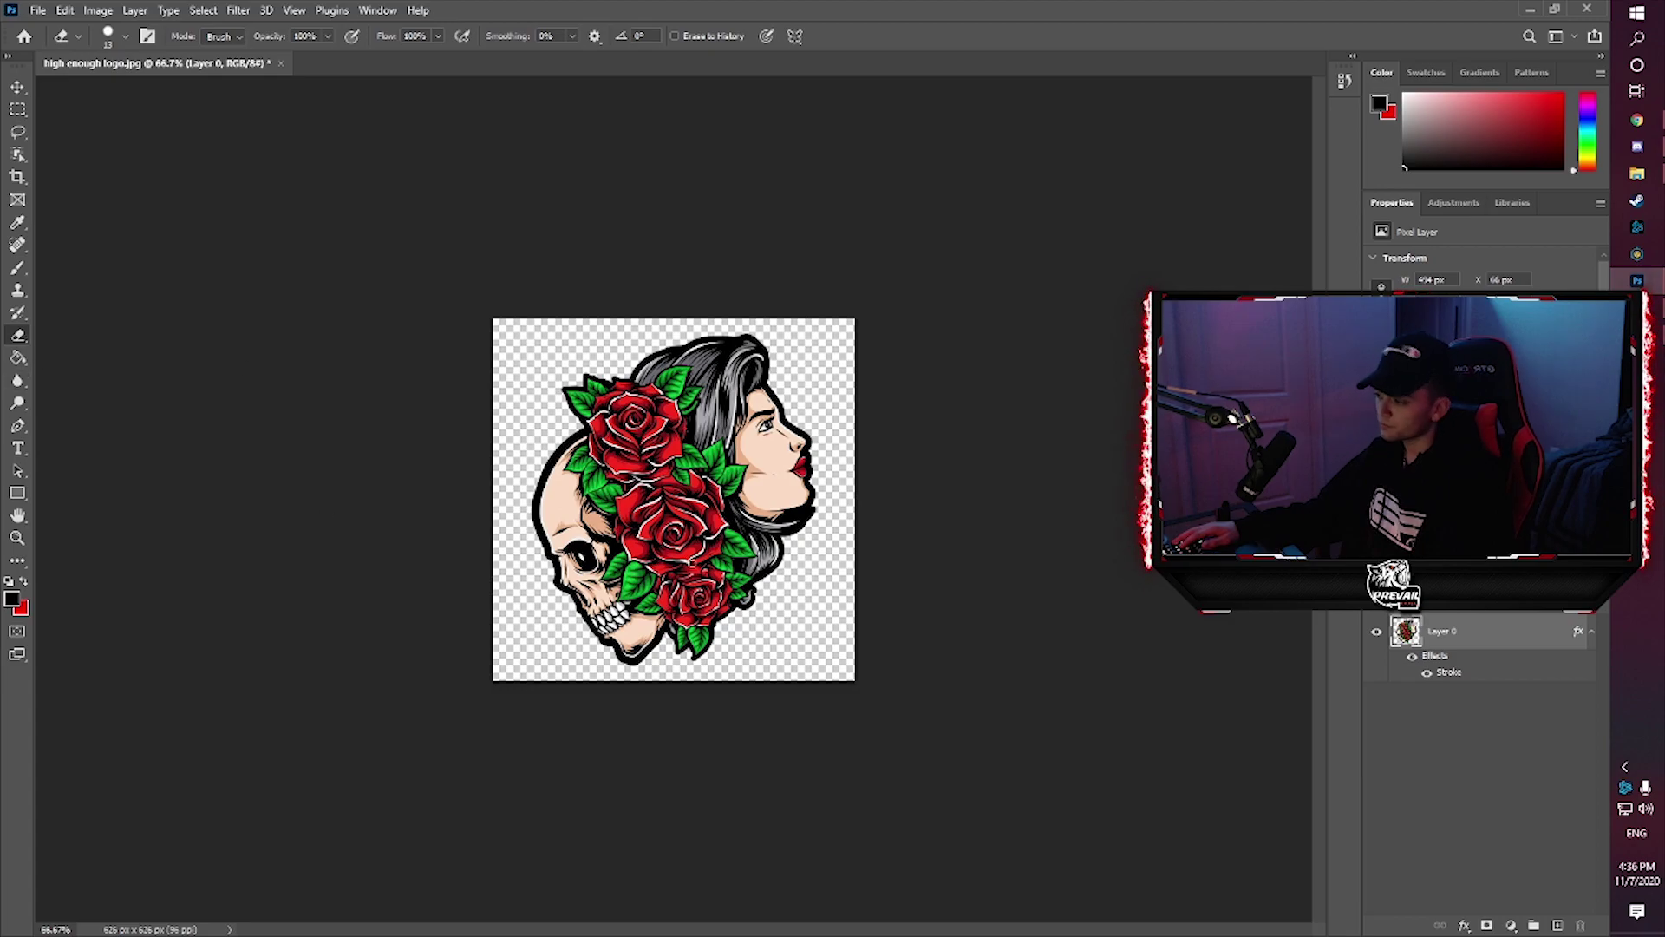
right_click(19, 337)
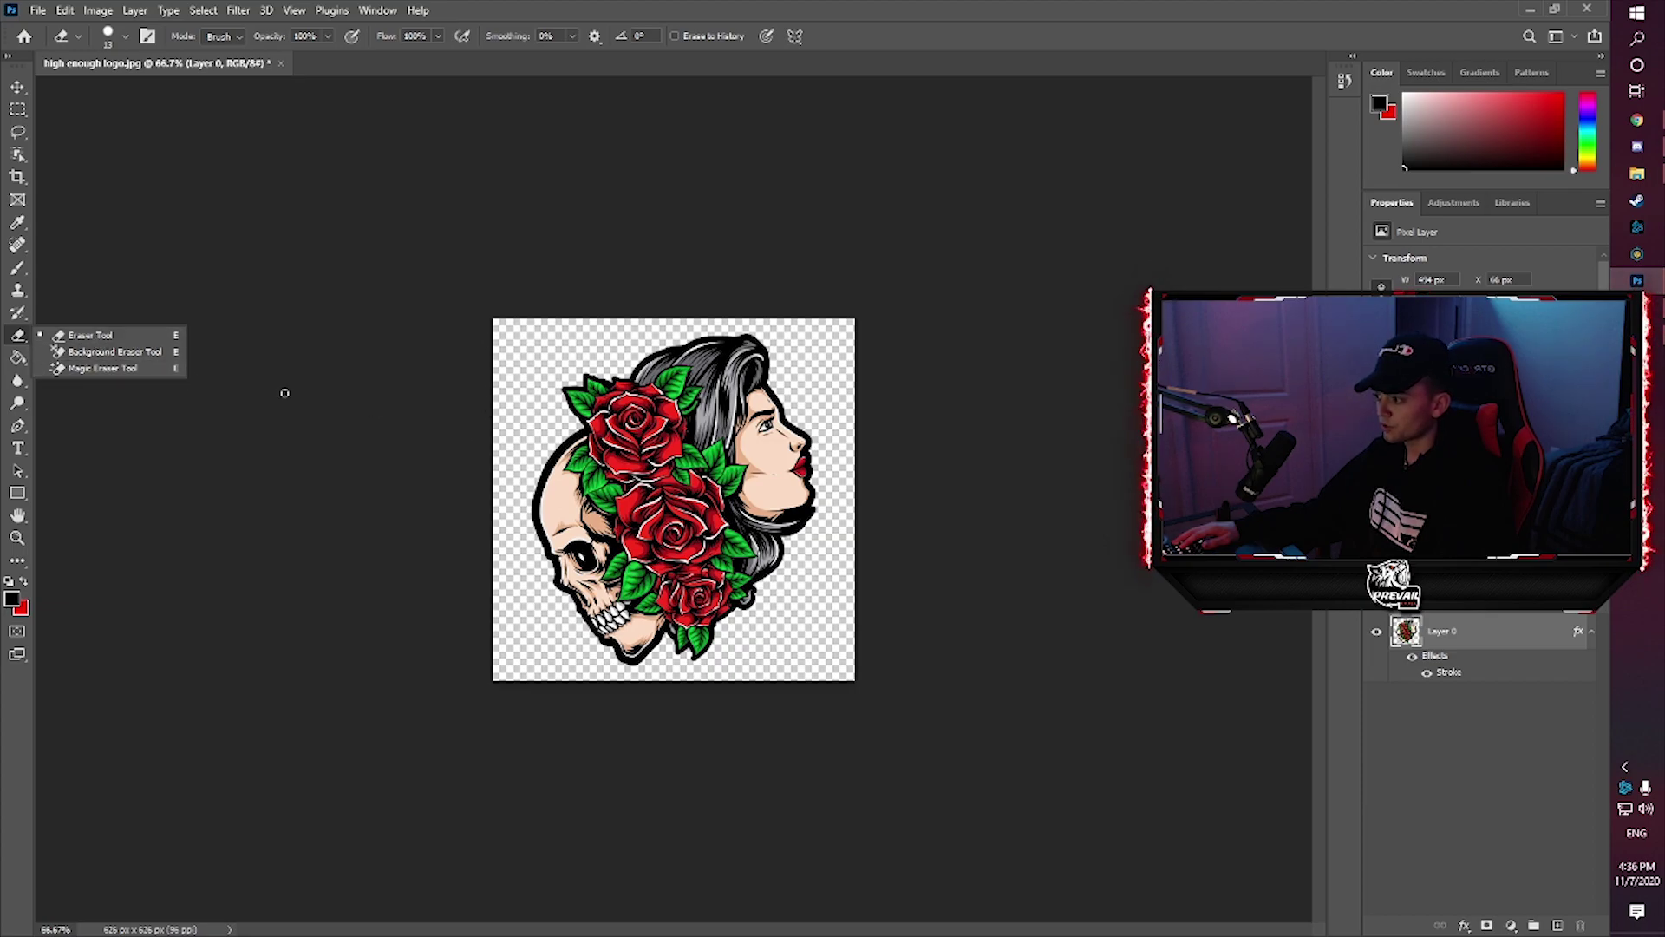
left_click(13, 343)
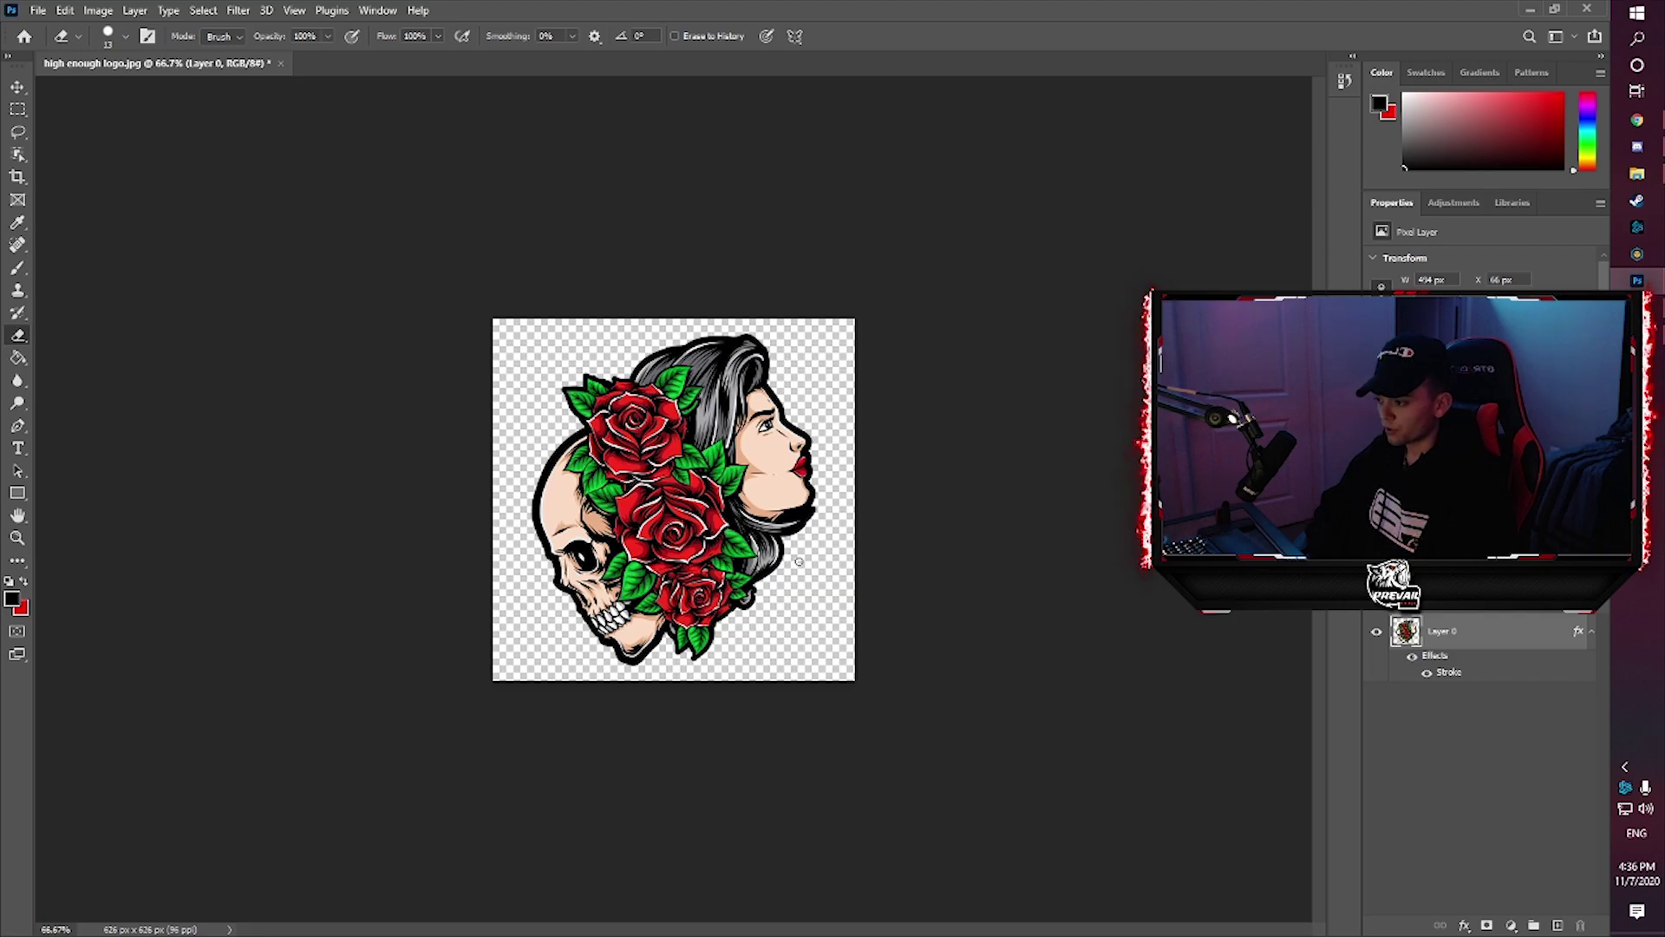
double_click(1463, 632)
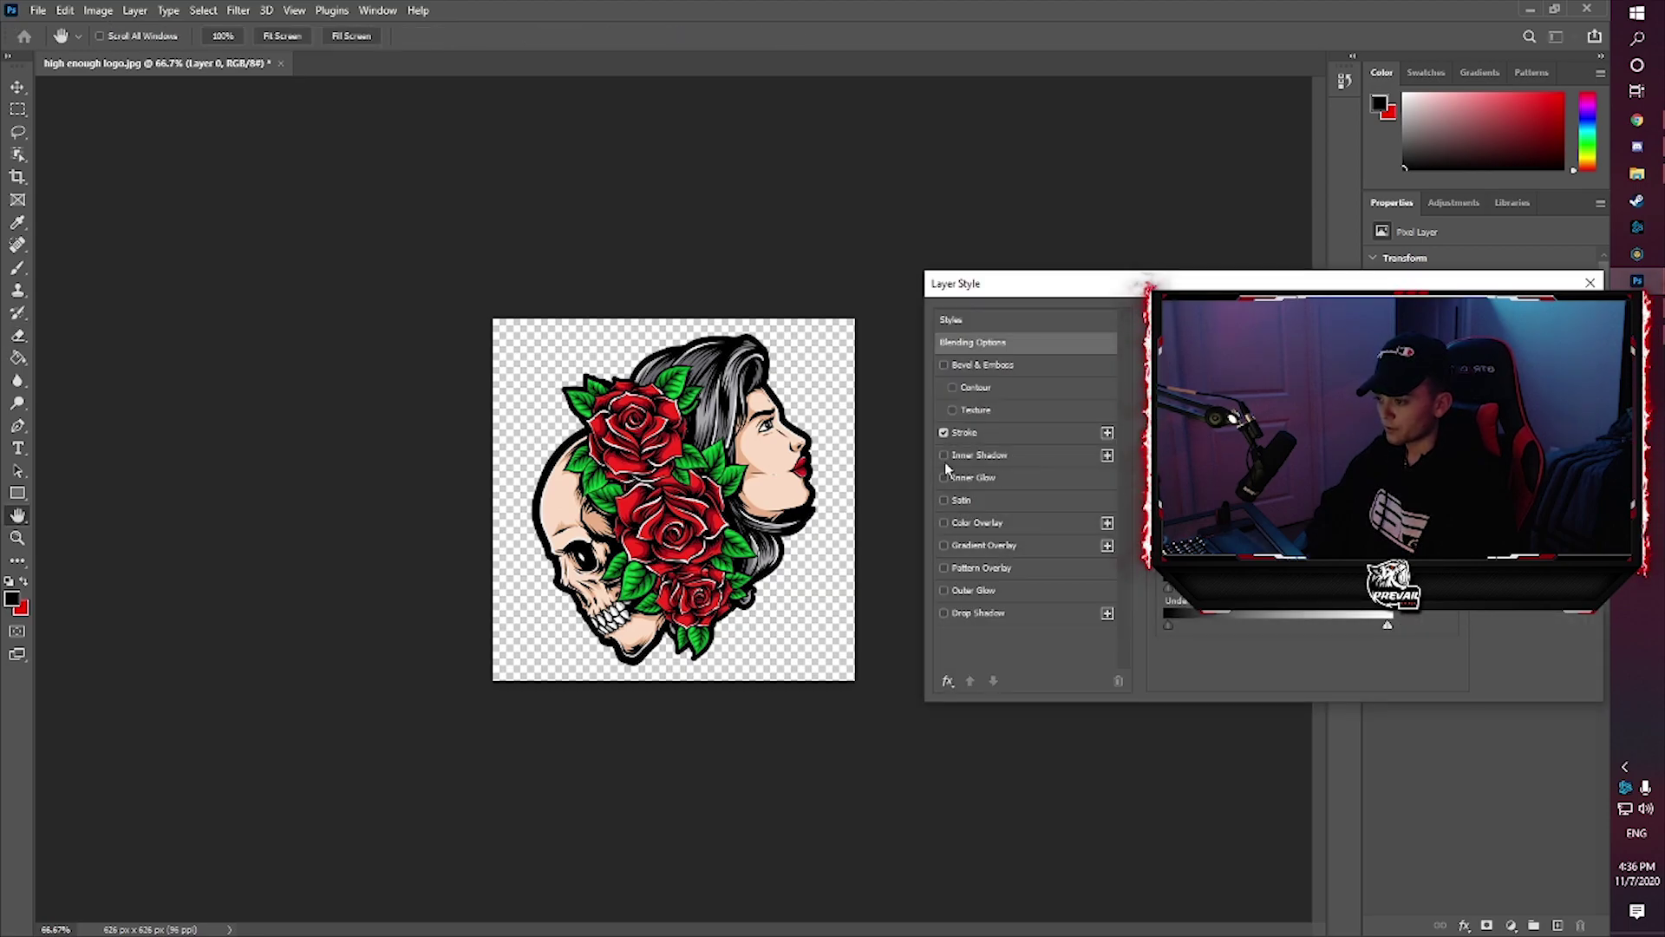
left_click(943, 432)
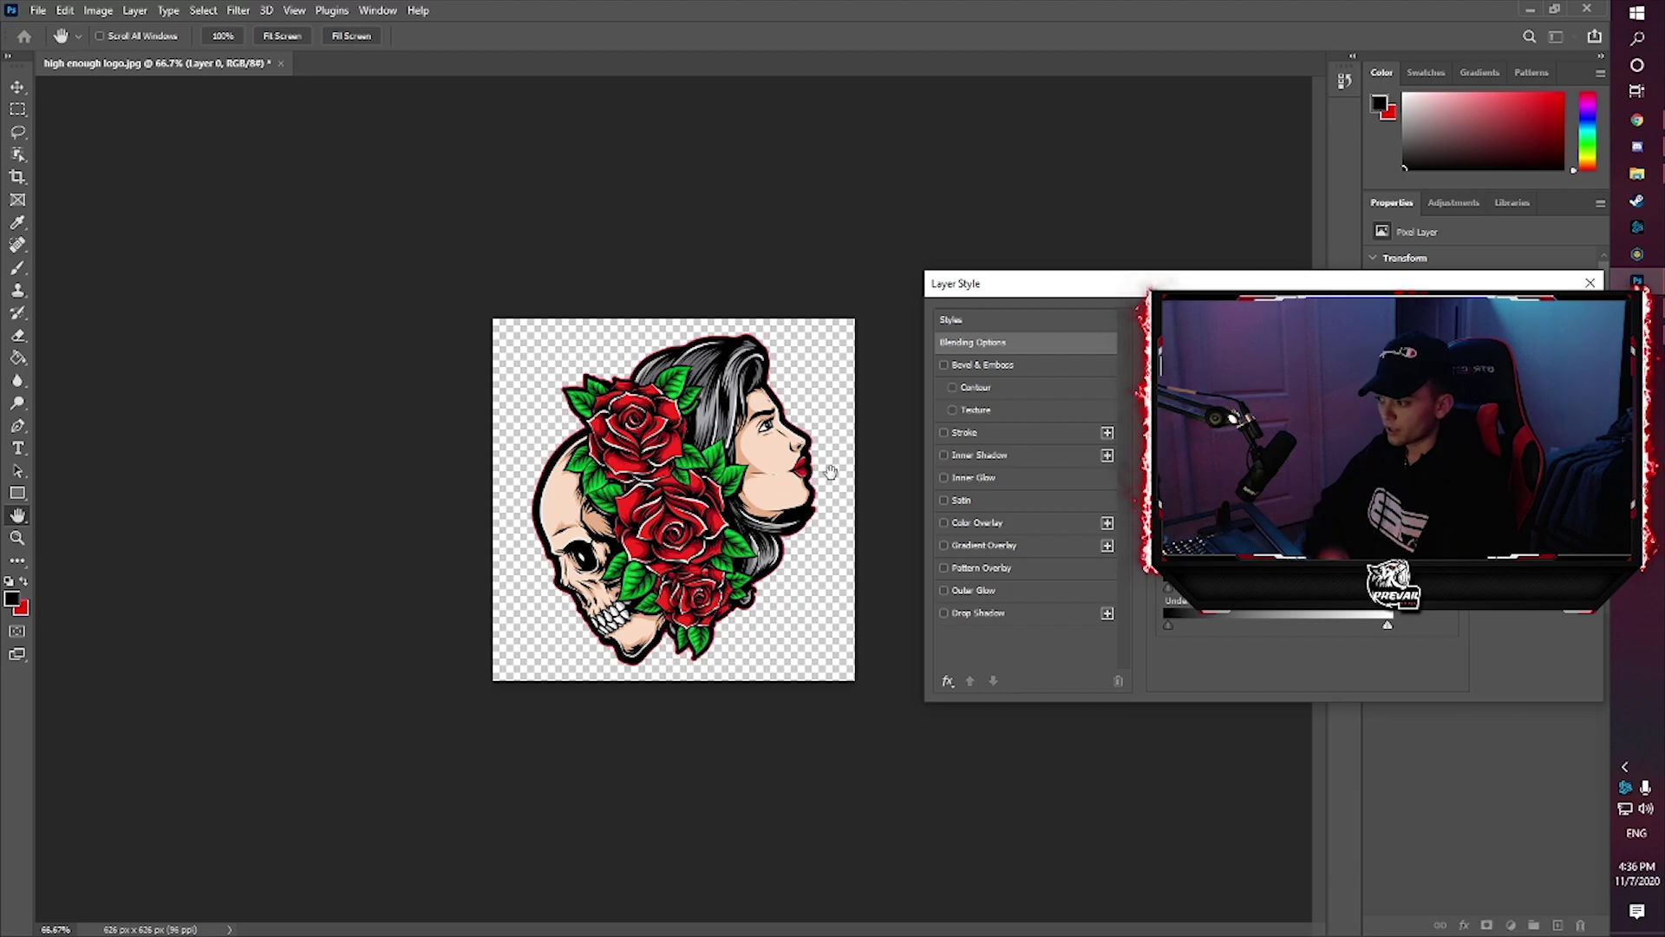
left_click(940, 497)
left_click(942, 431)
left_click(944, 500)
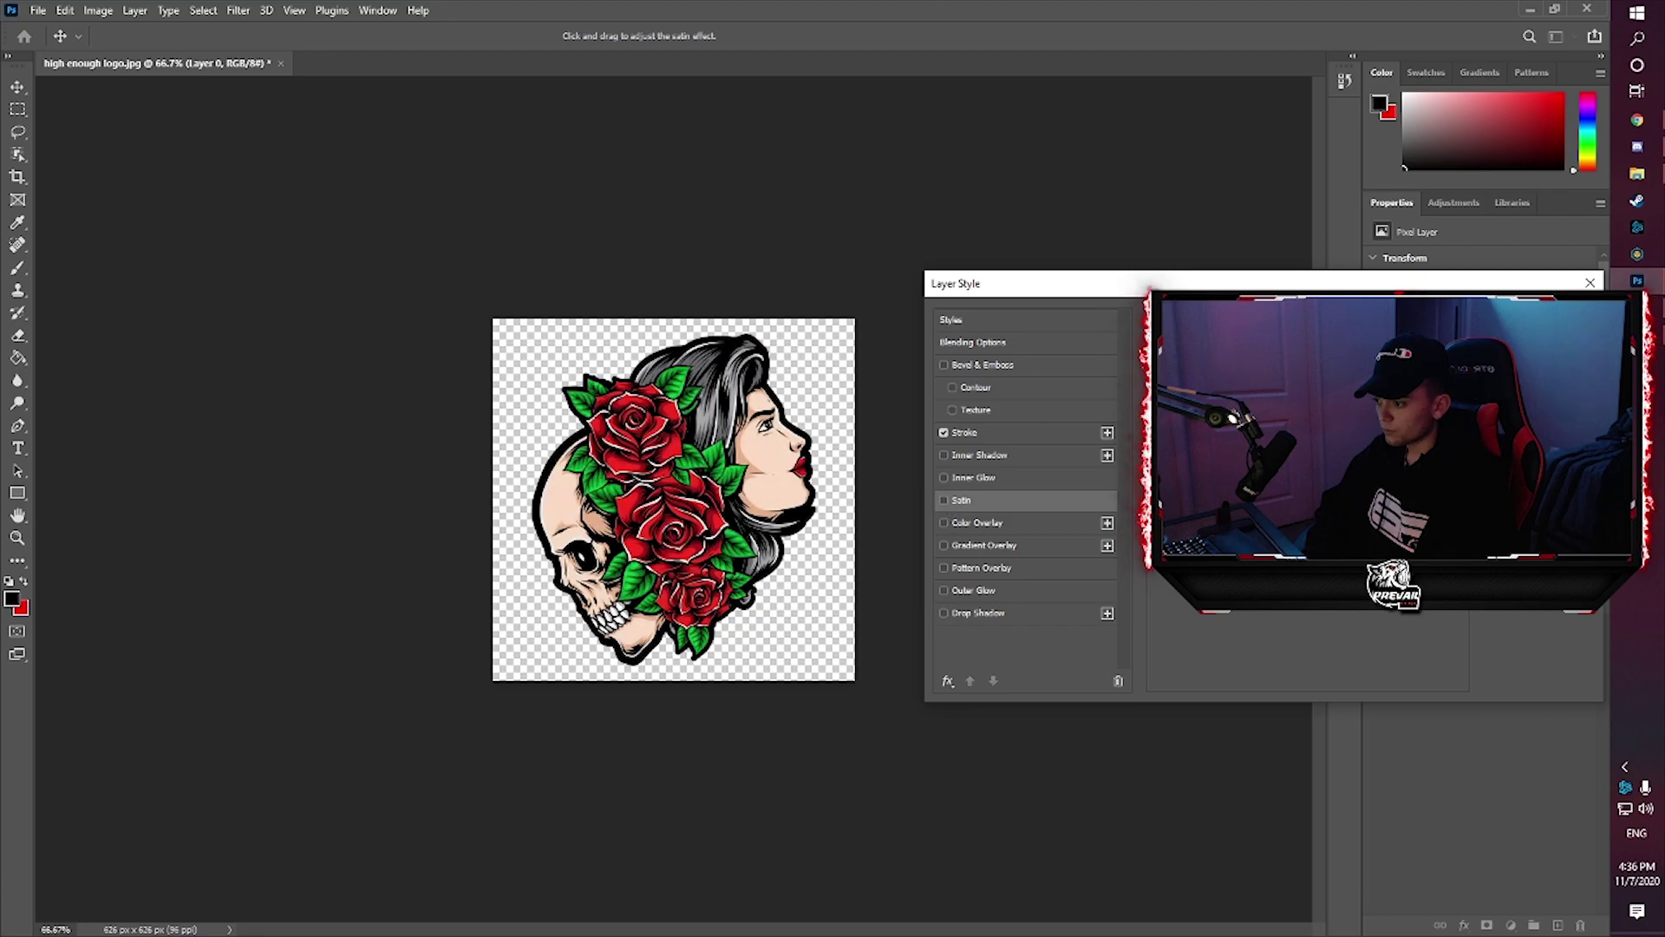
key("Return")
Import high enough logo.png and place it in the composition above the song layer
left_click(1532, 11)
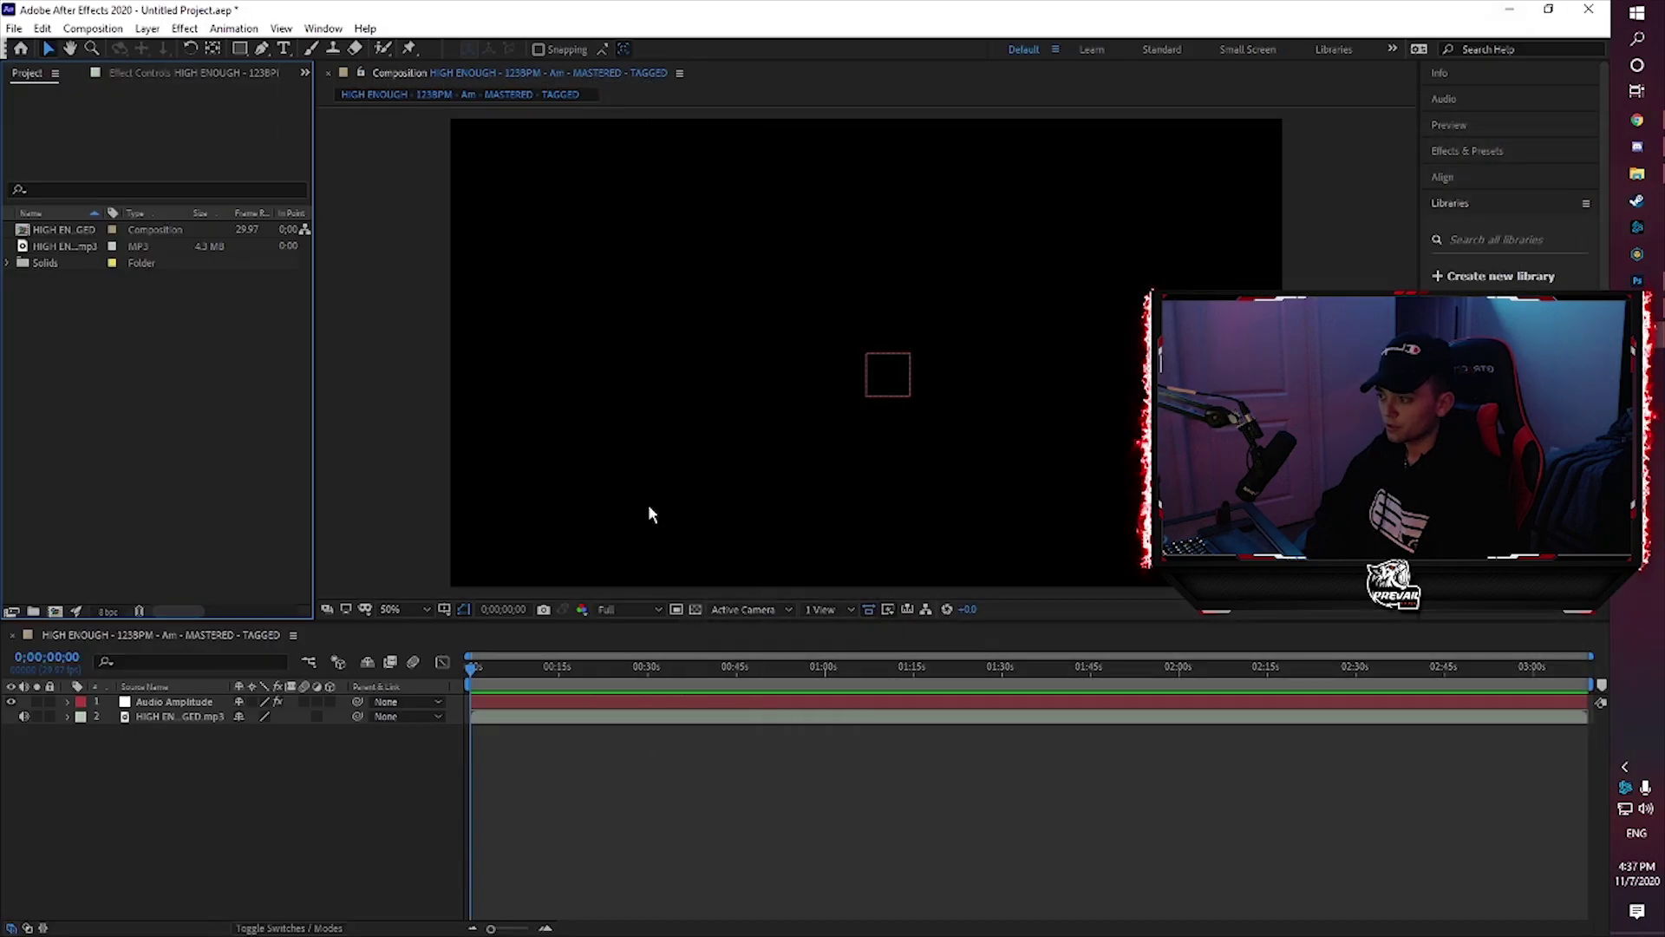
right_click(121, 434)
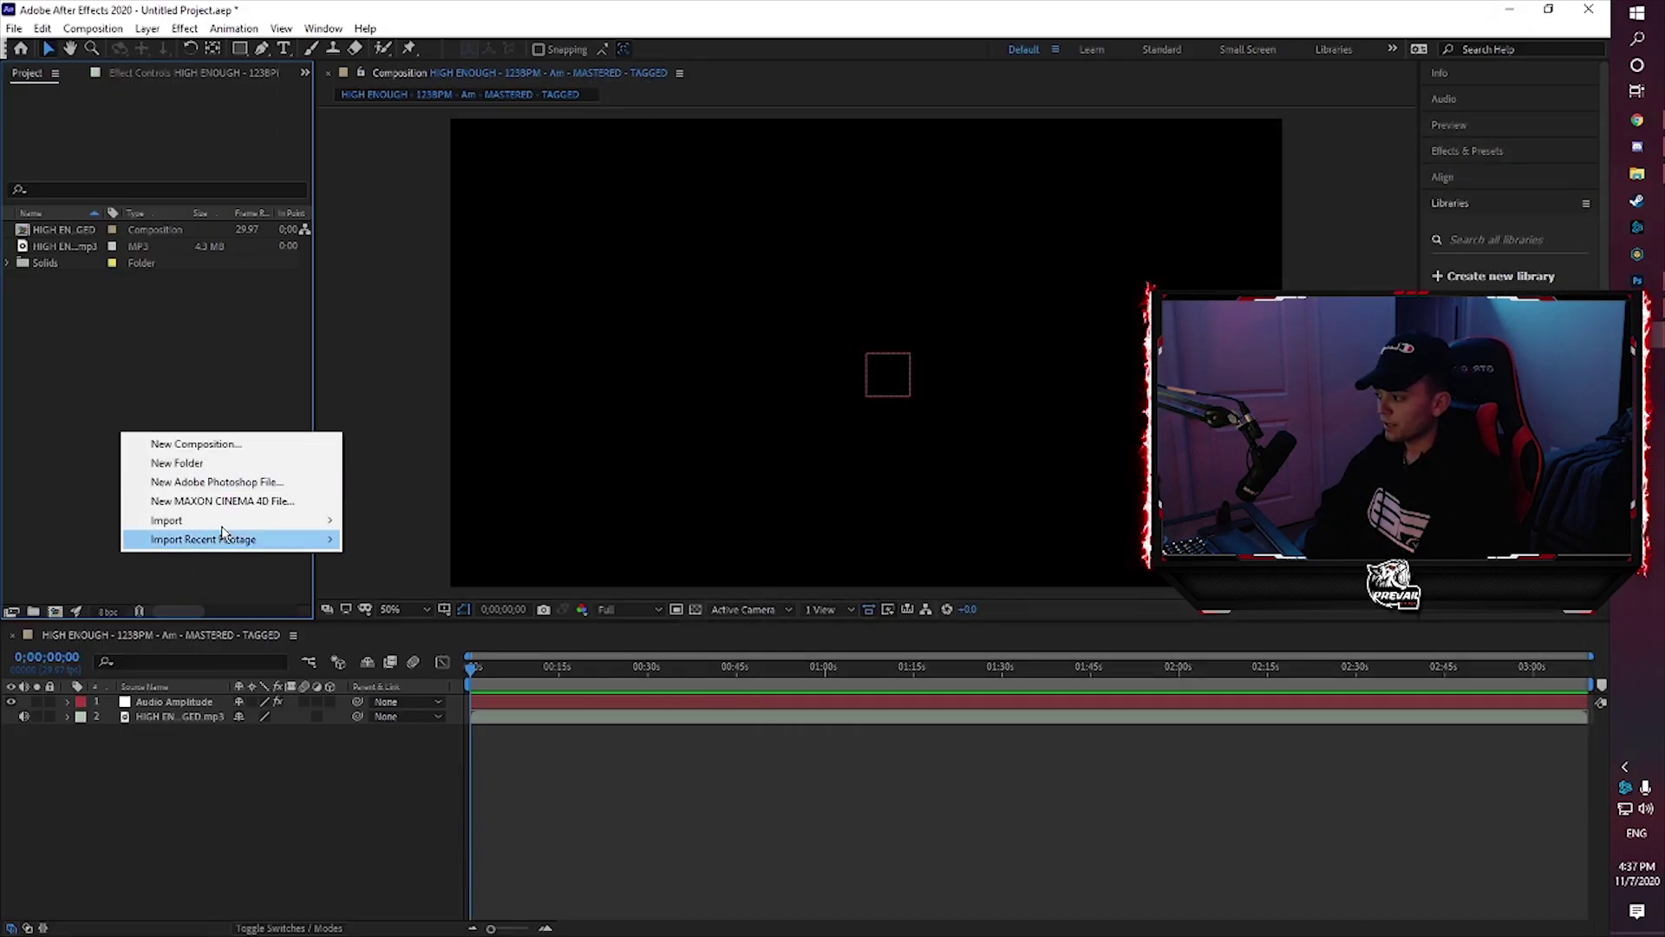
left_click(451, 522)
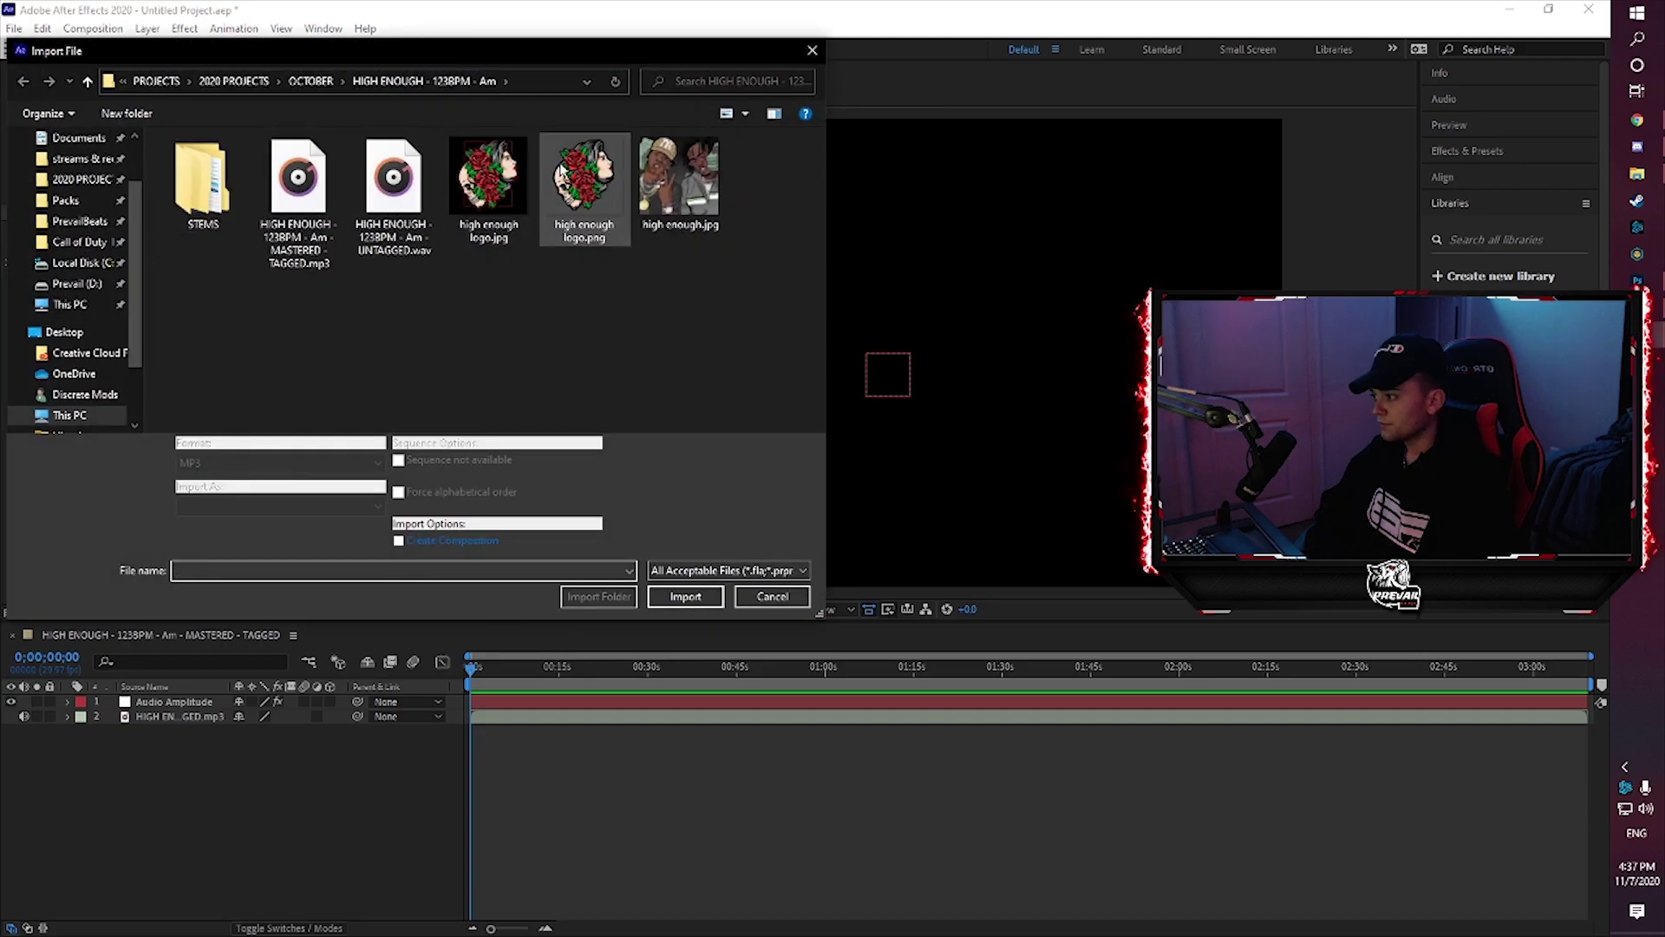
double_click(580, 226)
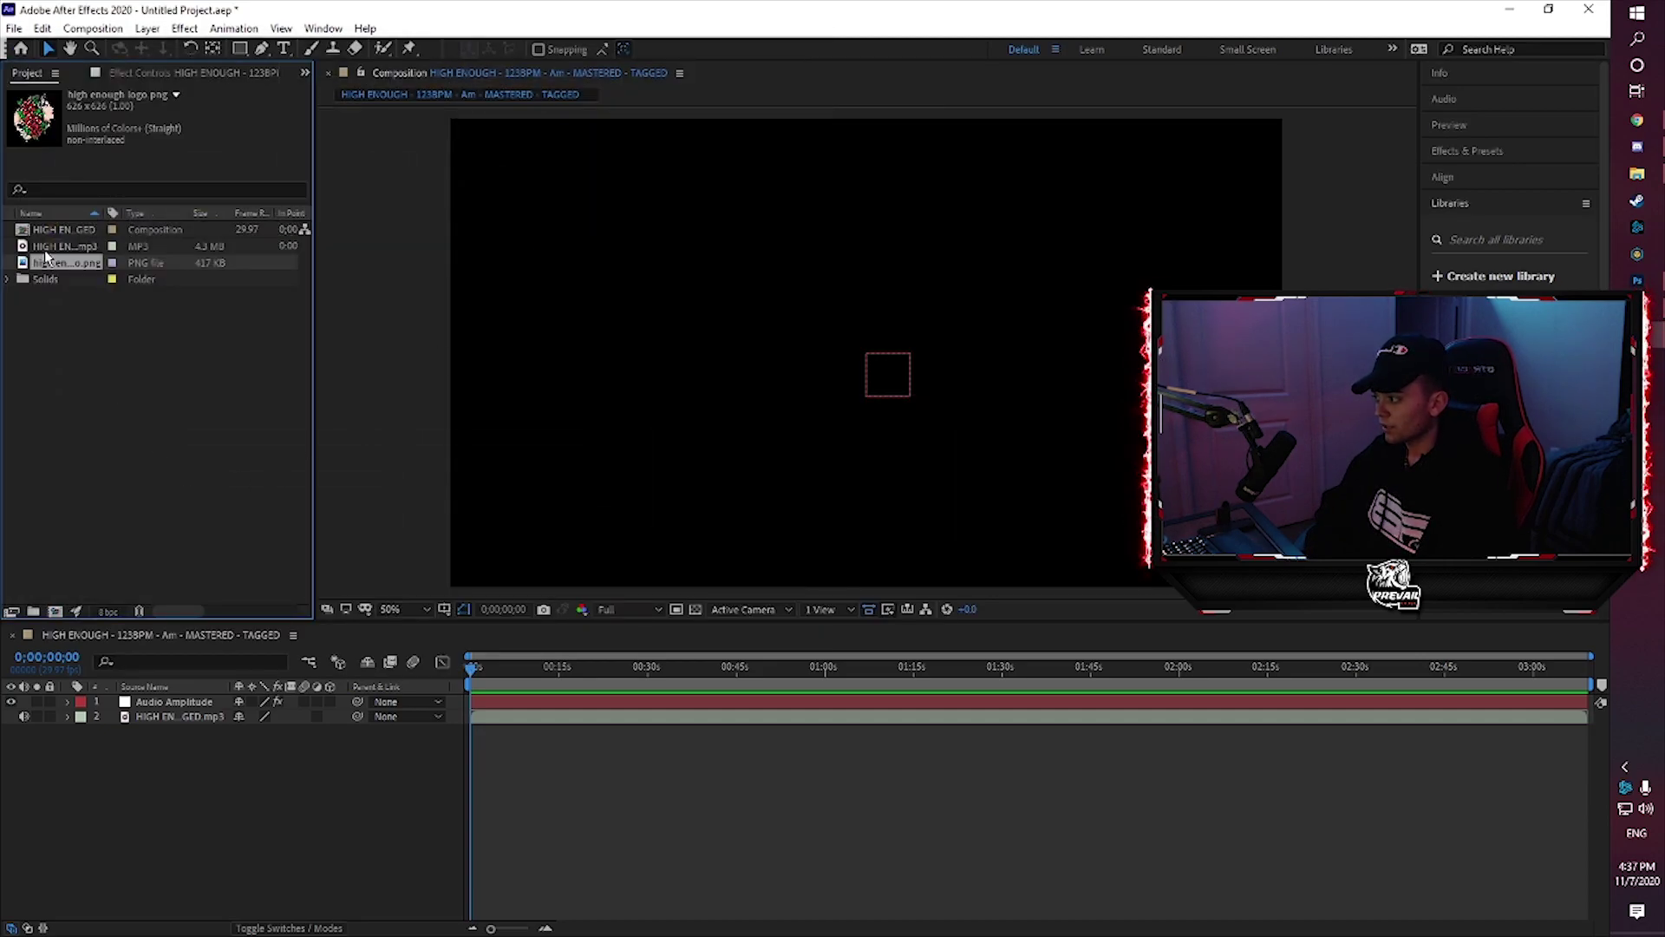
left_click_drag(46, 257, 200, 719)
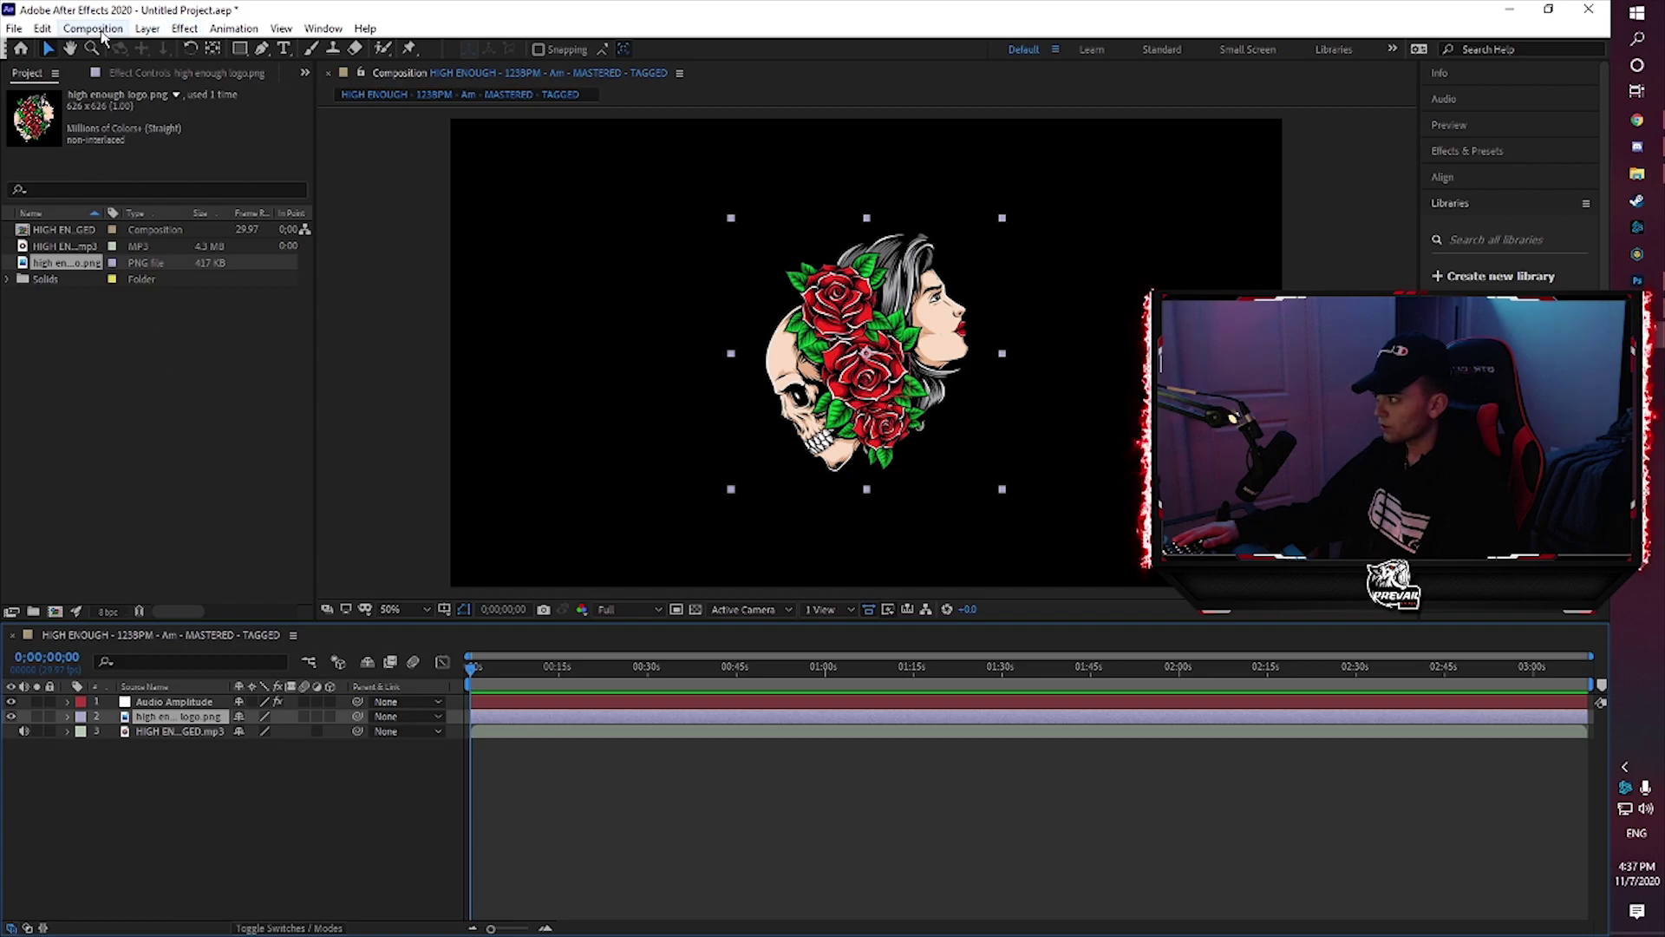
Run Layer > Auto-trace on the logo layer with the default Alpha channel settings
left_click(147, 28)
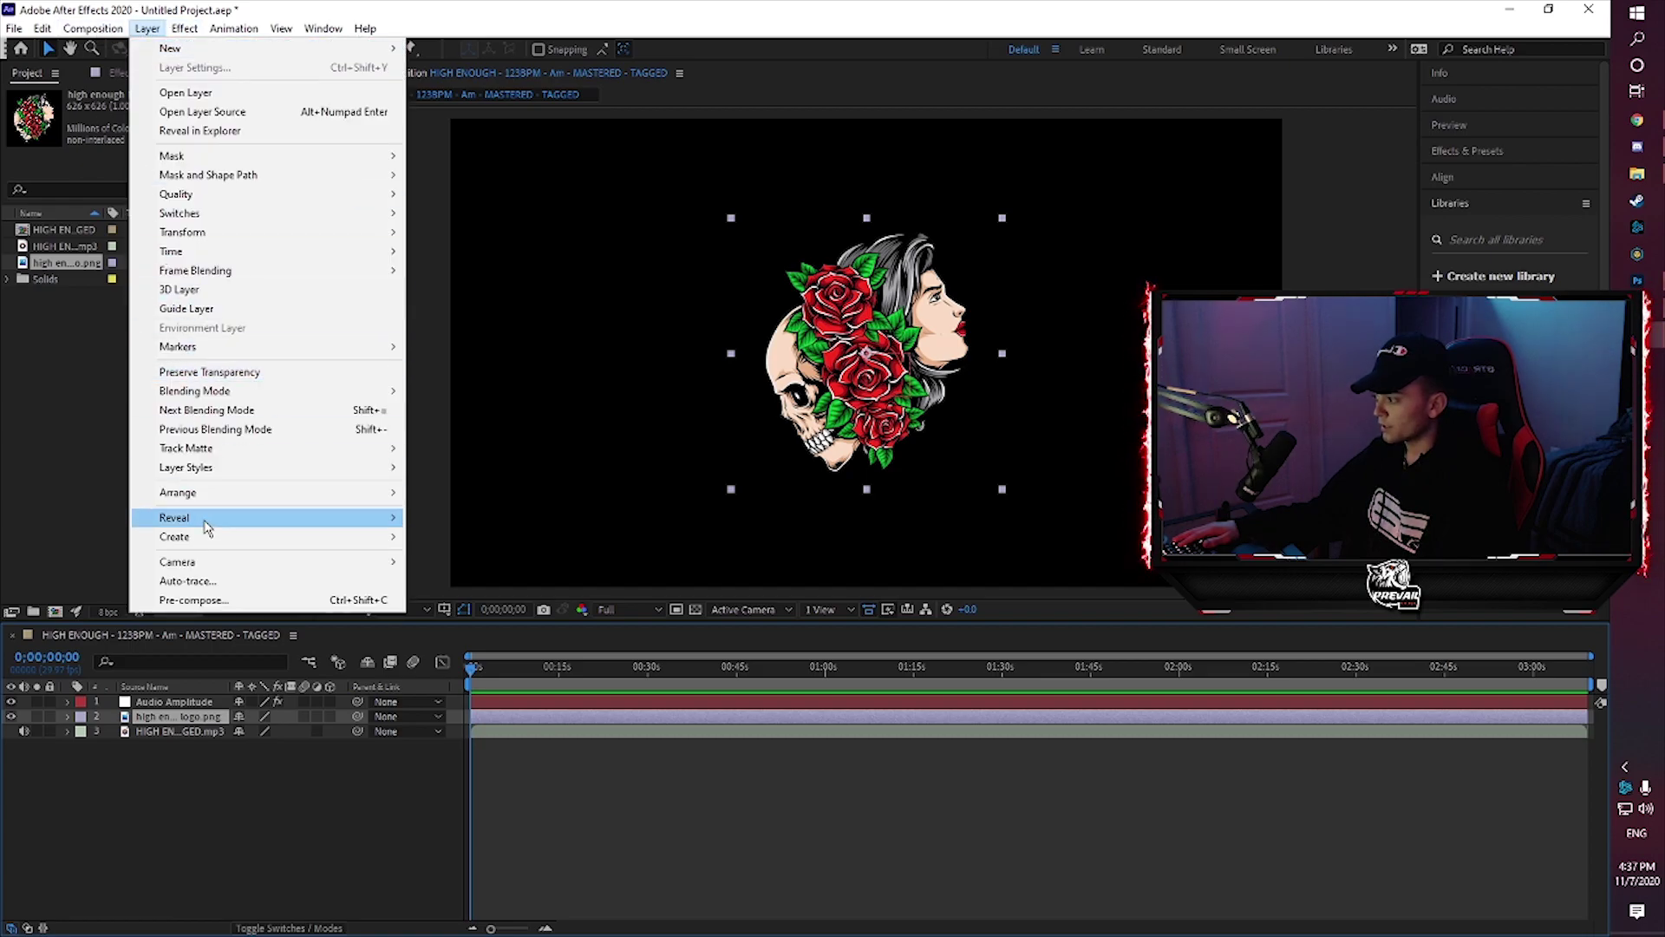
left_click(208, 581)
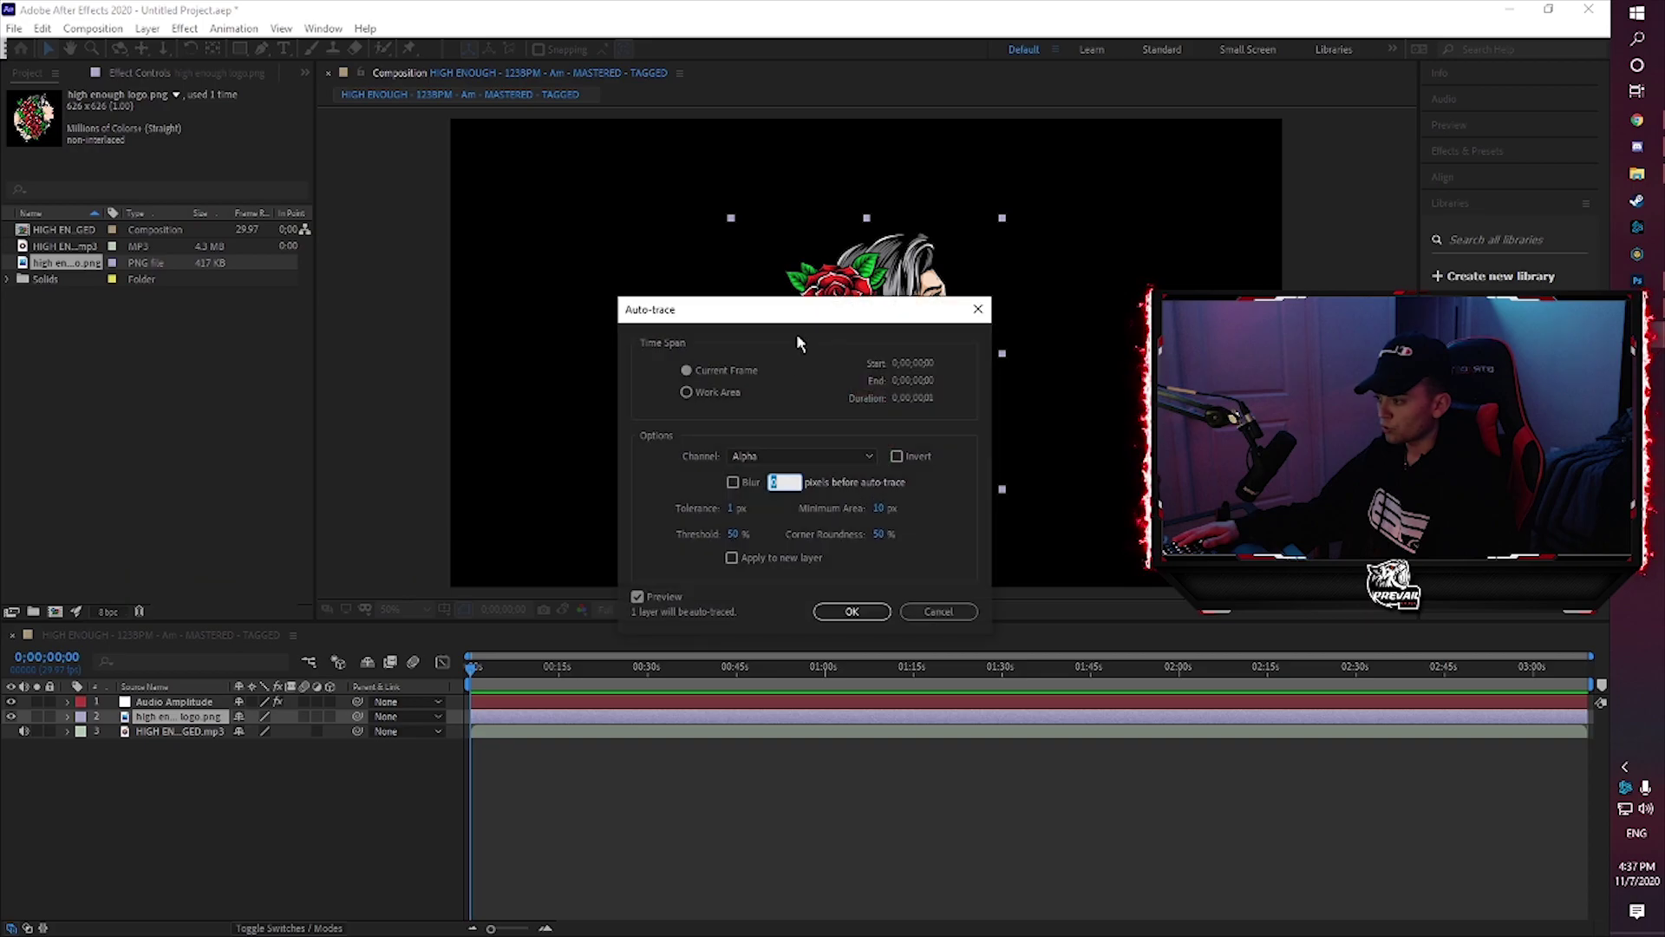
left_click(837, 611)
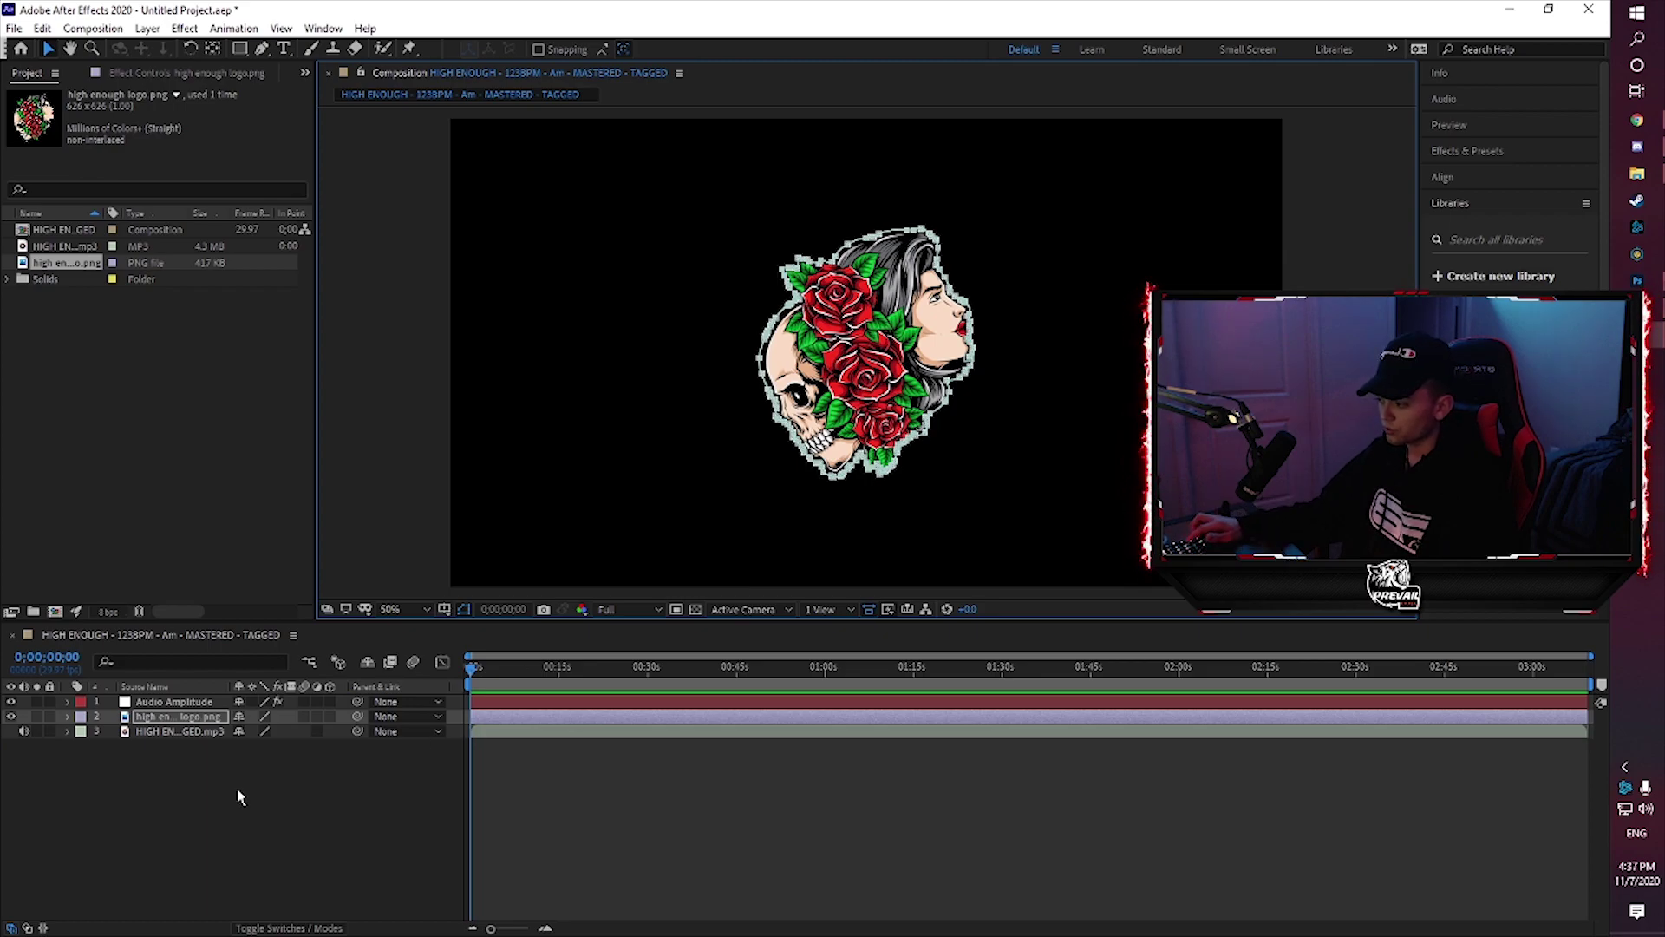
Create a black solid named 'saber' and move it beneath the logo layer
right_click(180, 754)
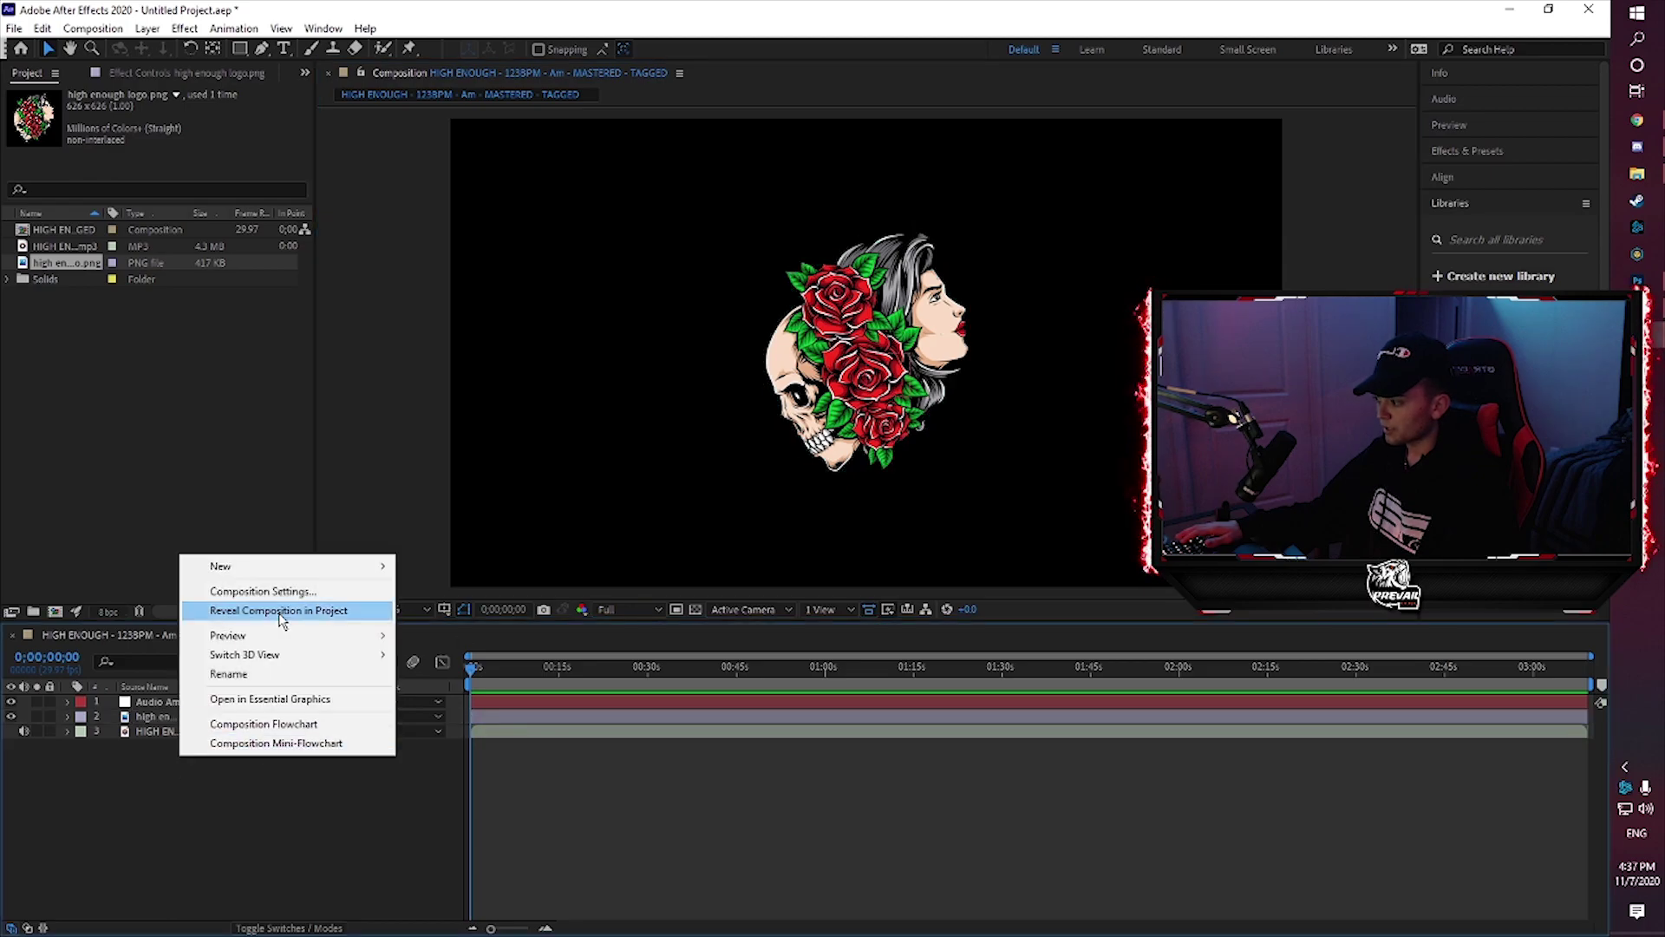
mouse_move(351, 566)
left_click(435, 609)
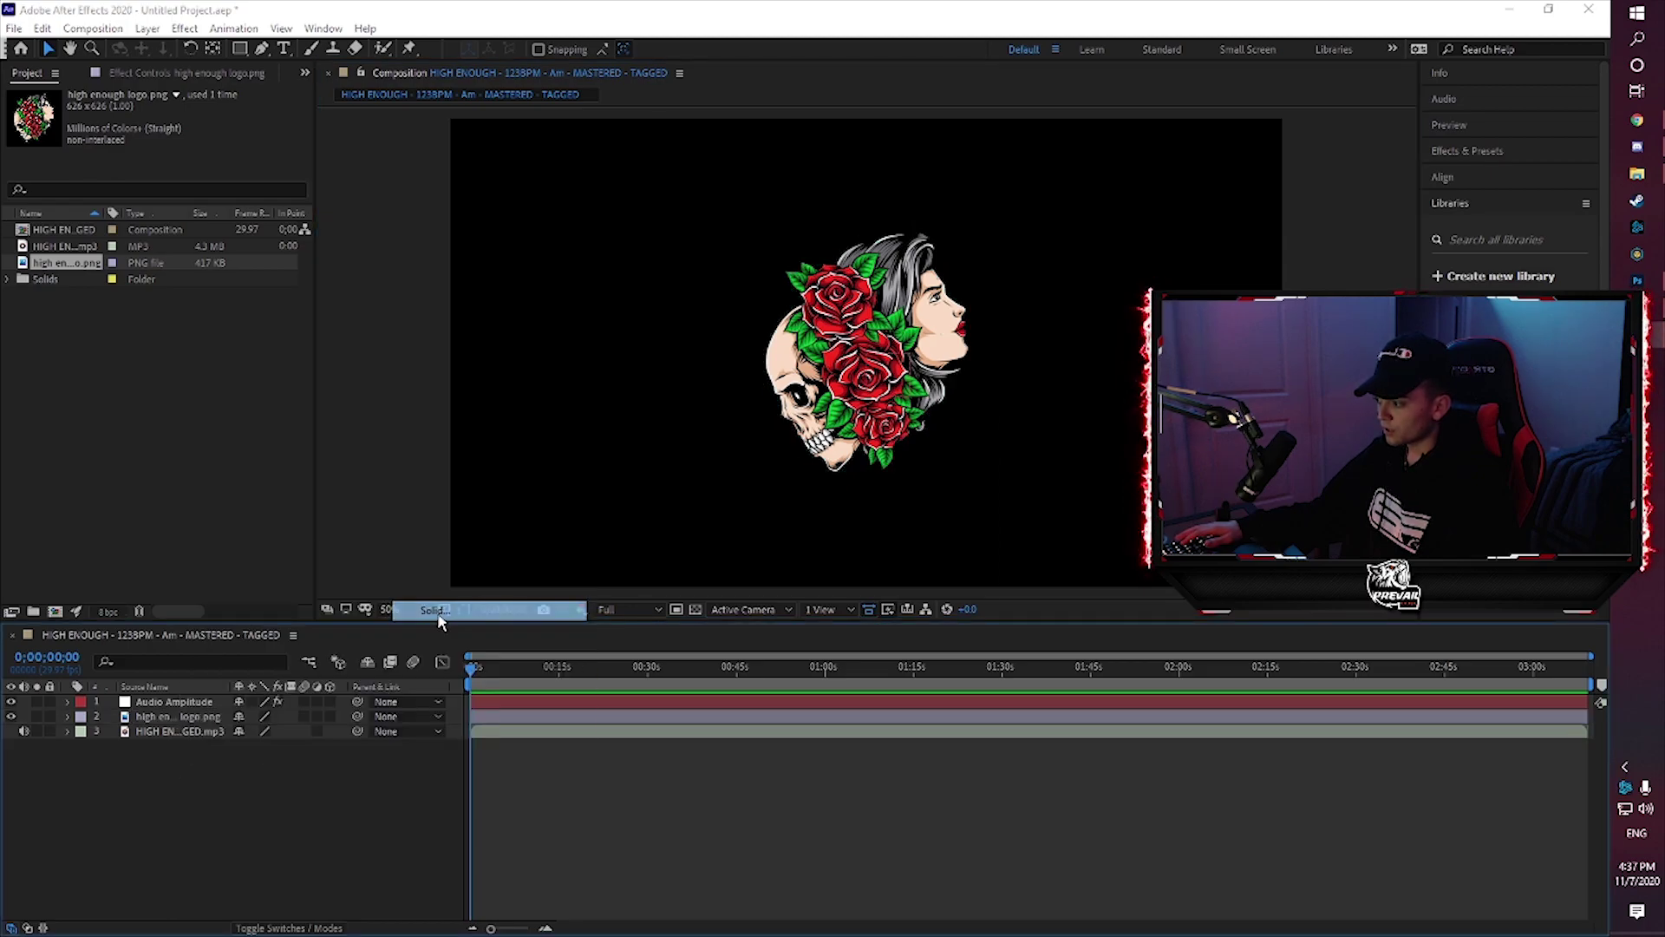
type("saber")
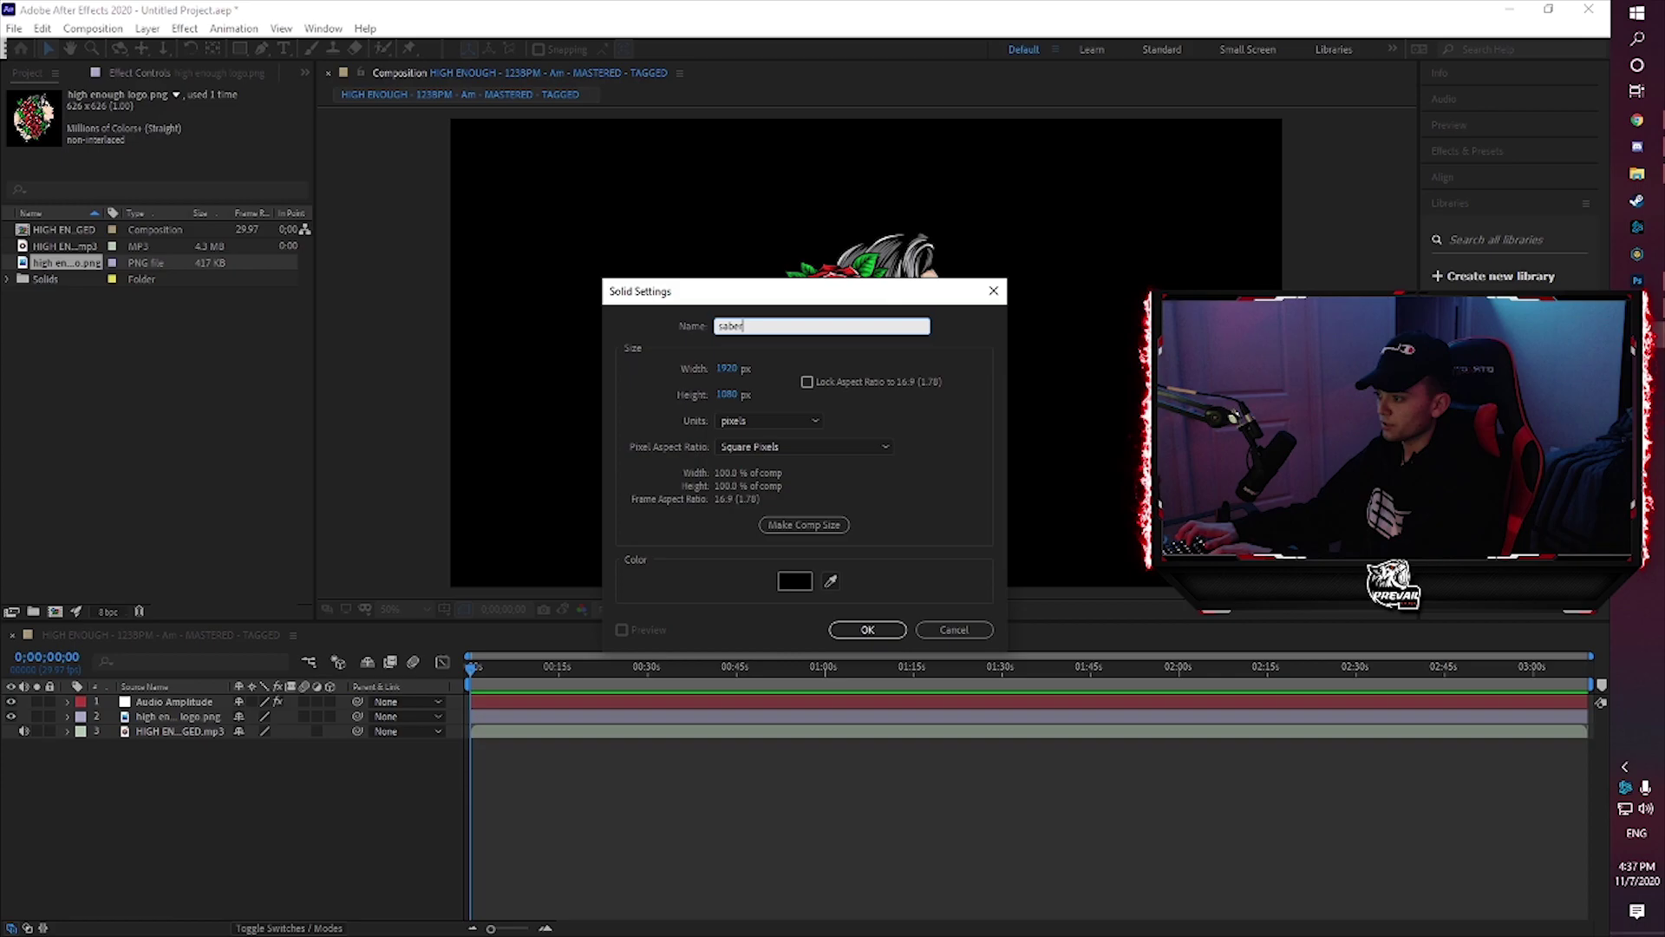
key("Return")
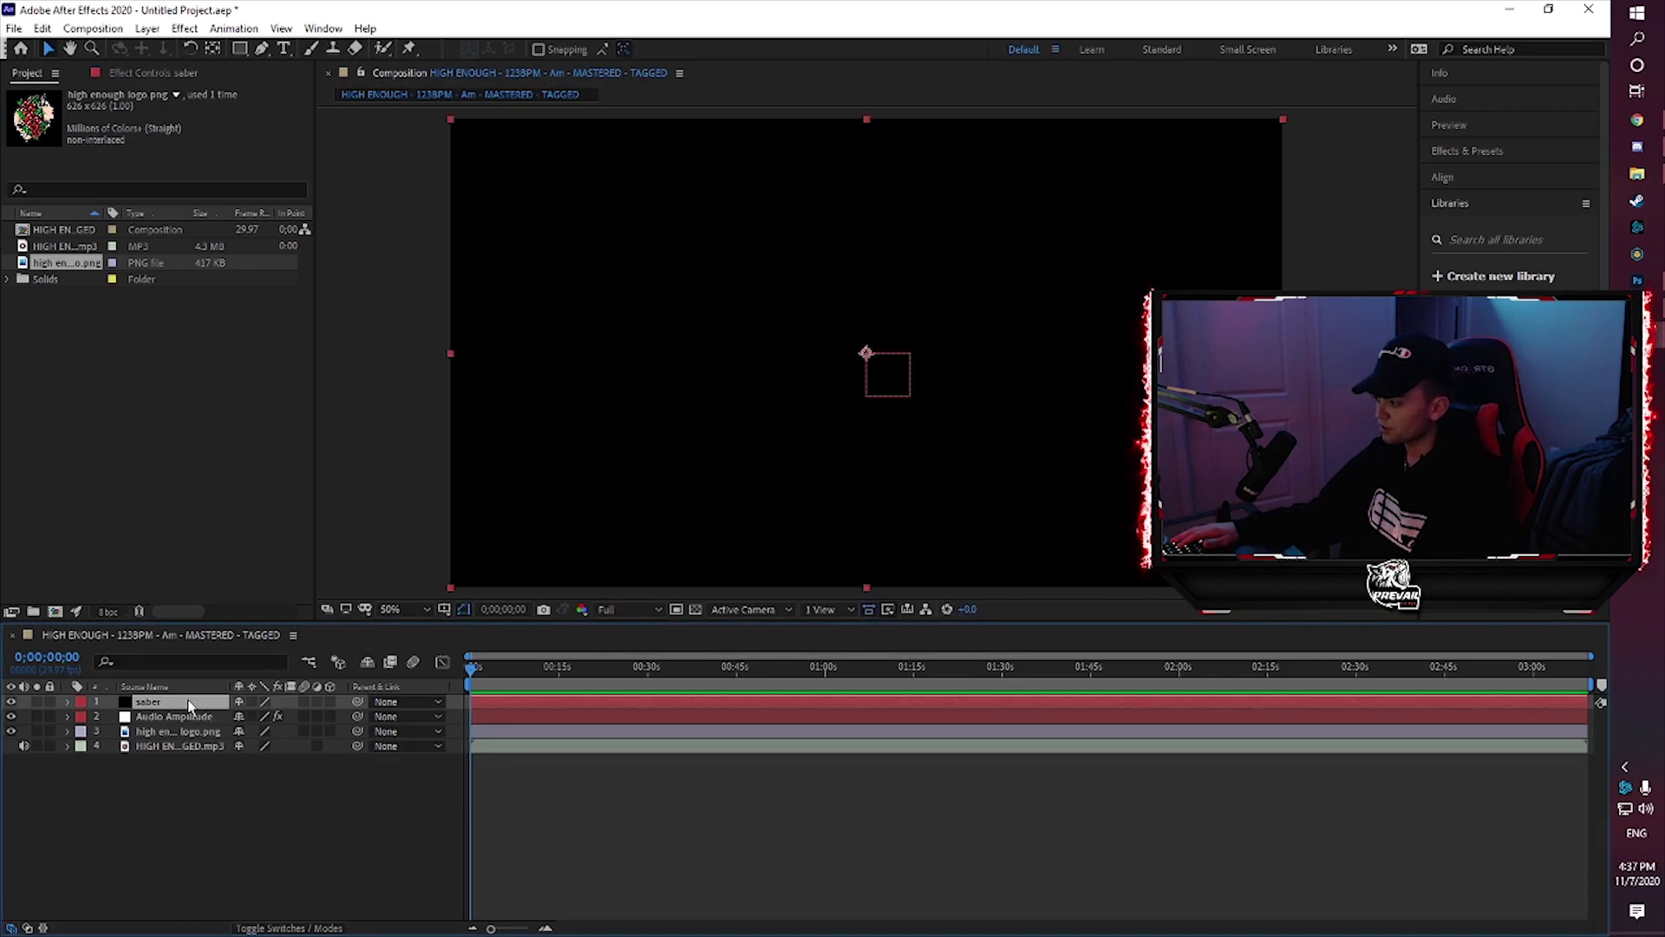
left_click_drag(189, 705, 180, 744)
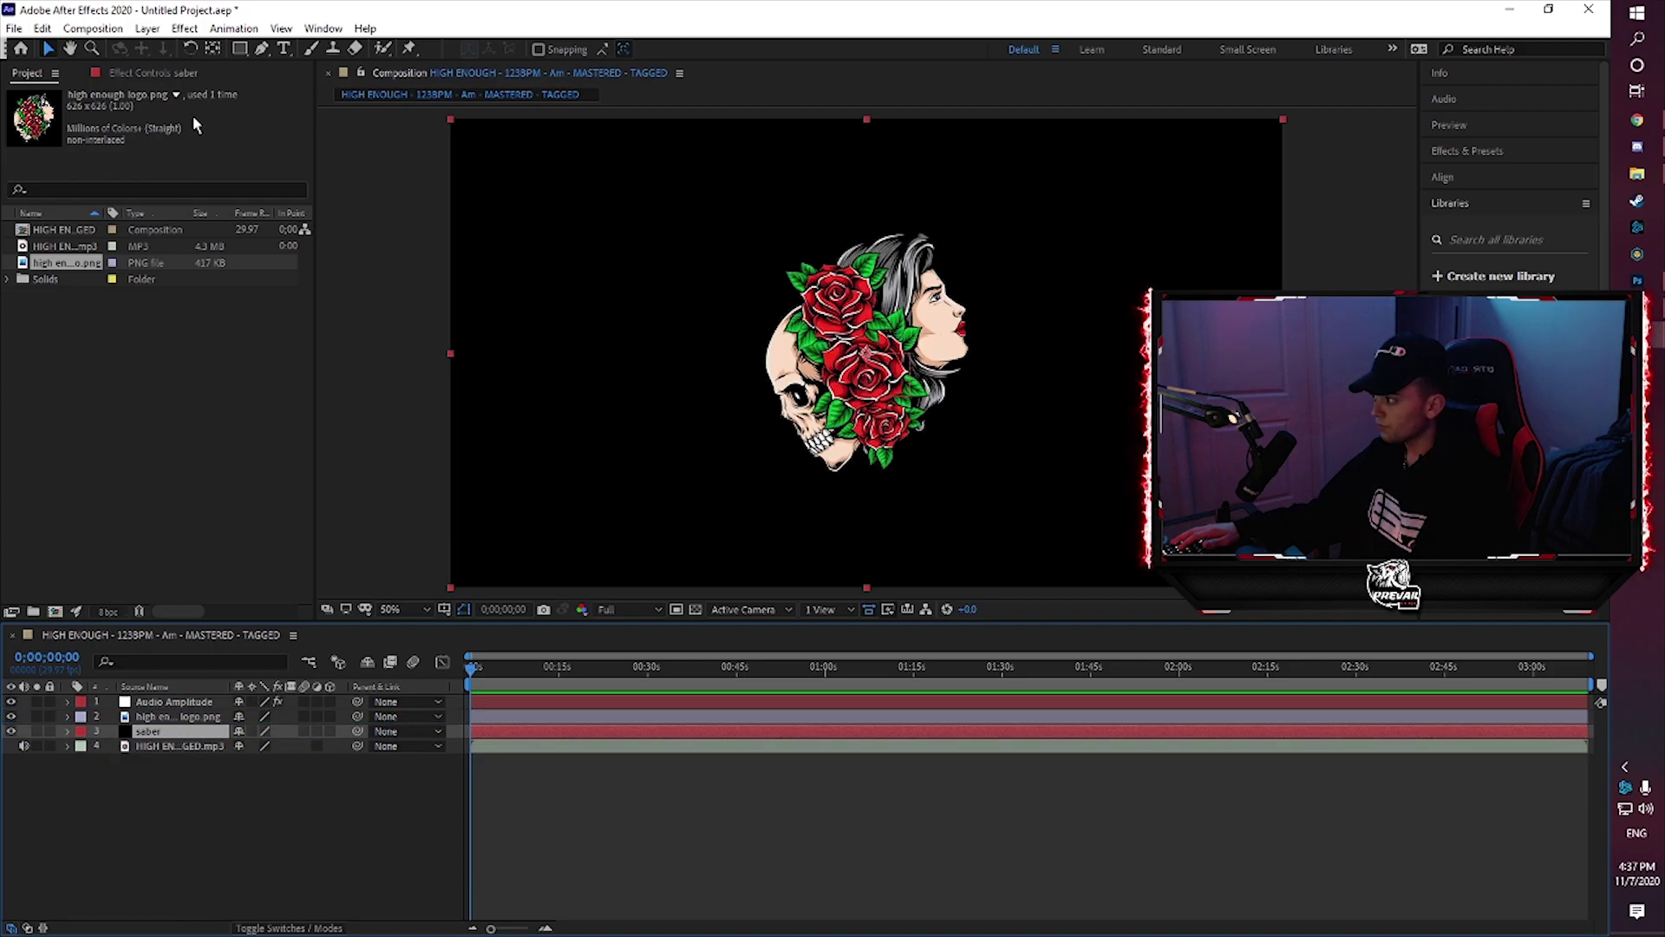
key("Return")
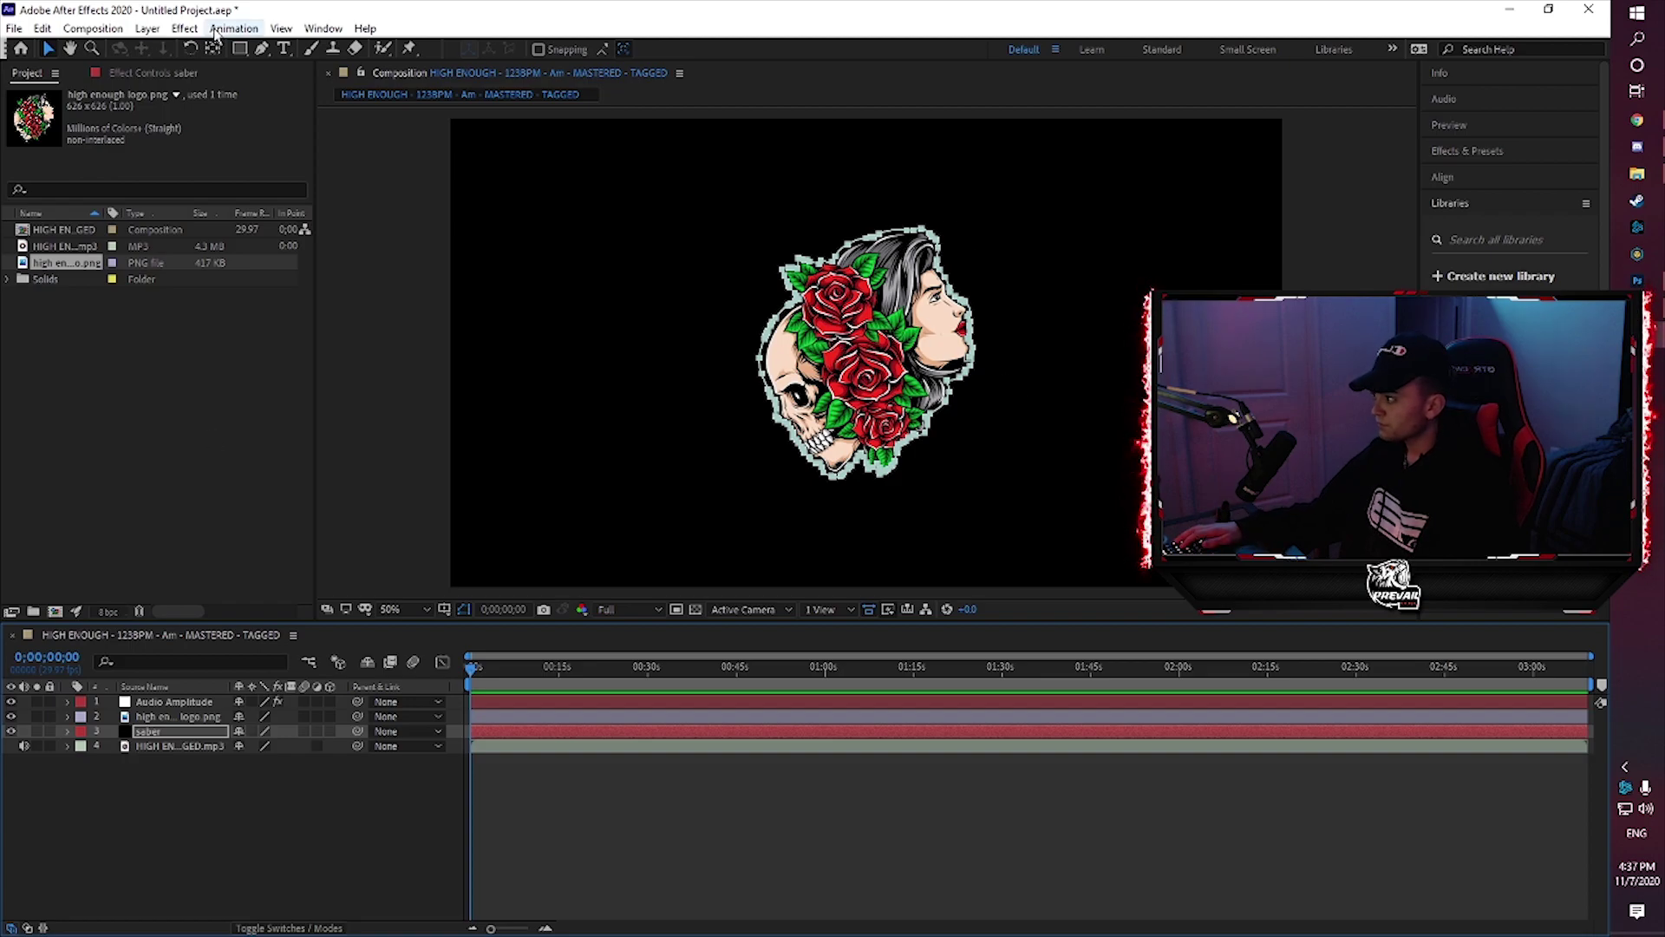
Apply Saber to the solid with Transparent composite and Layer Masks core type
left_click(185, 27)
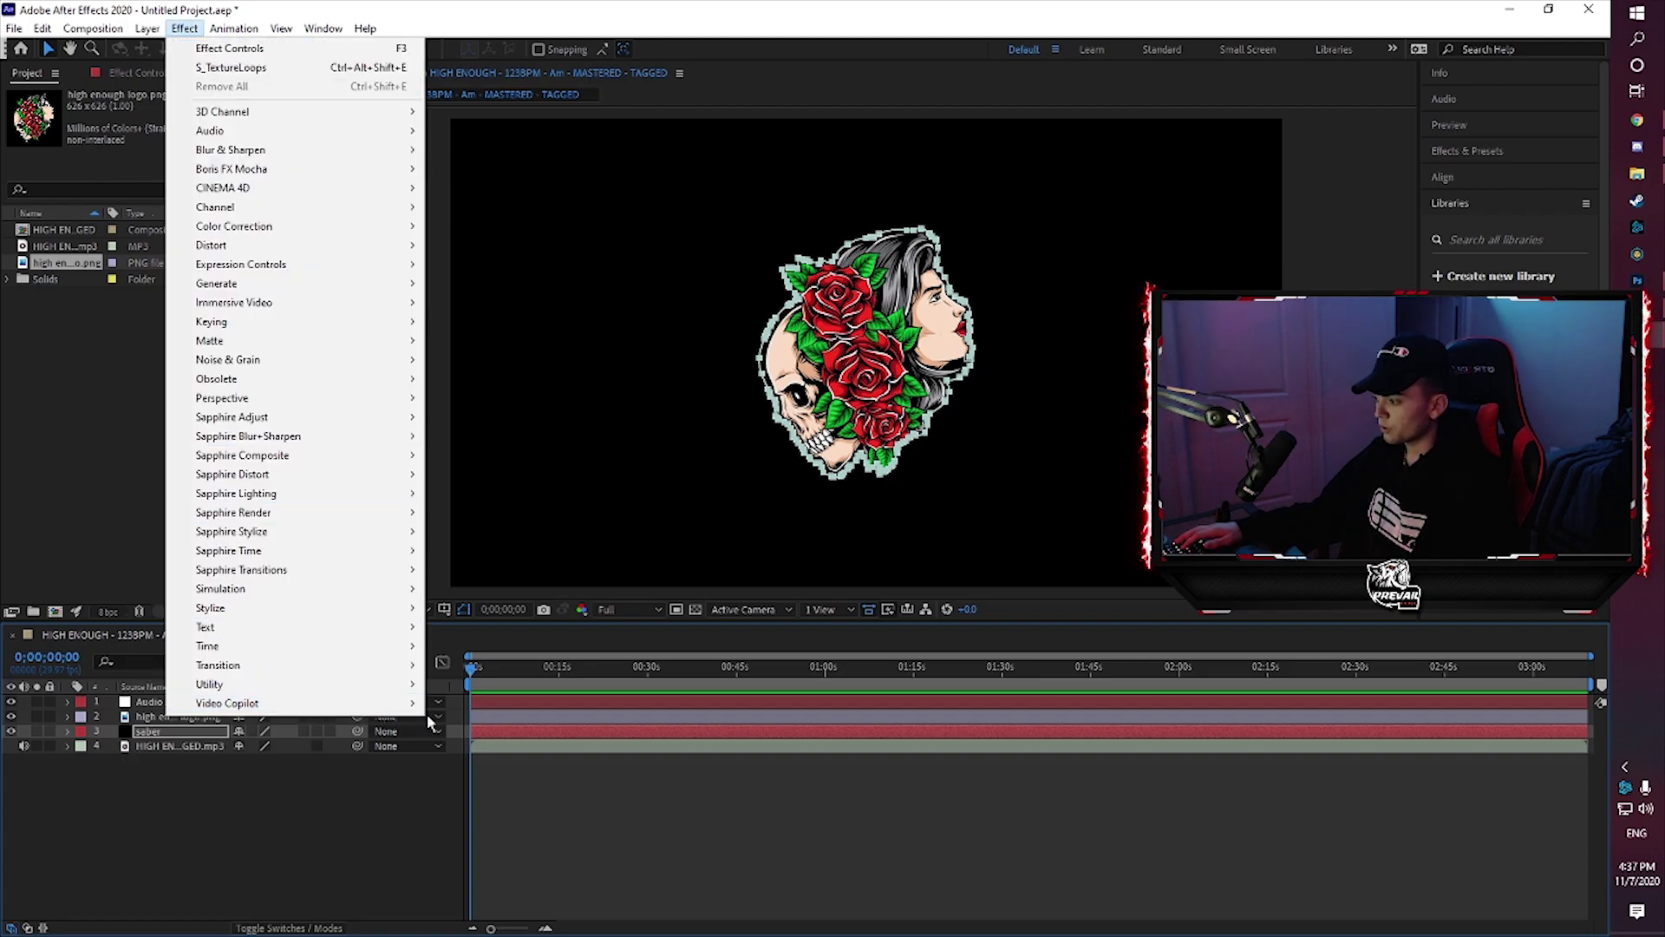
mouse_move(386, 705)
left_click(460, 703)
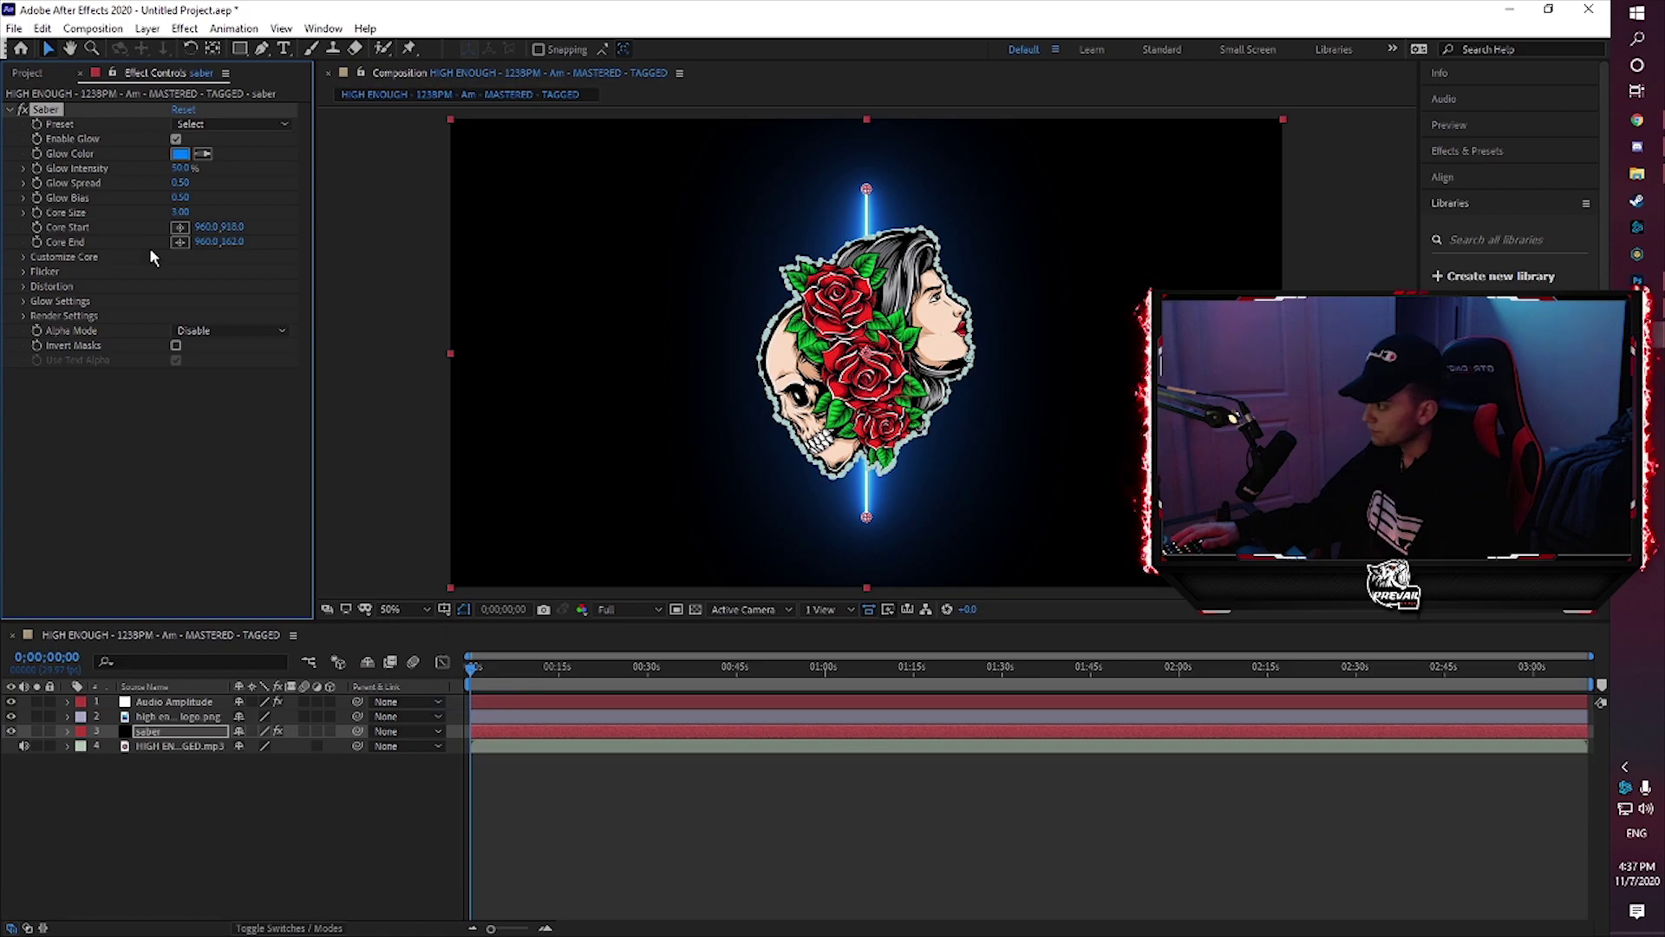
left_click(24, 316)
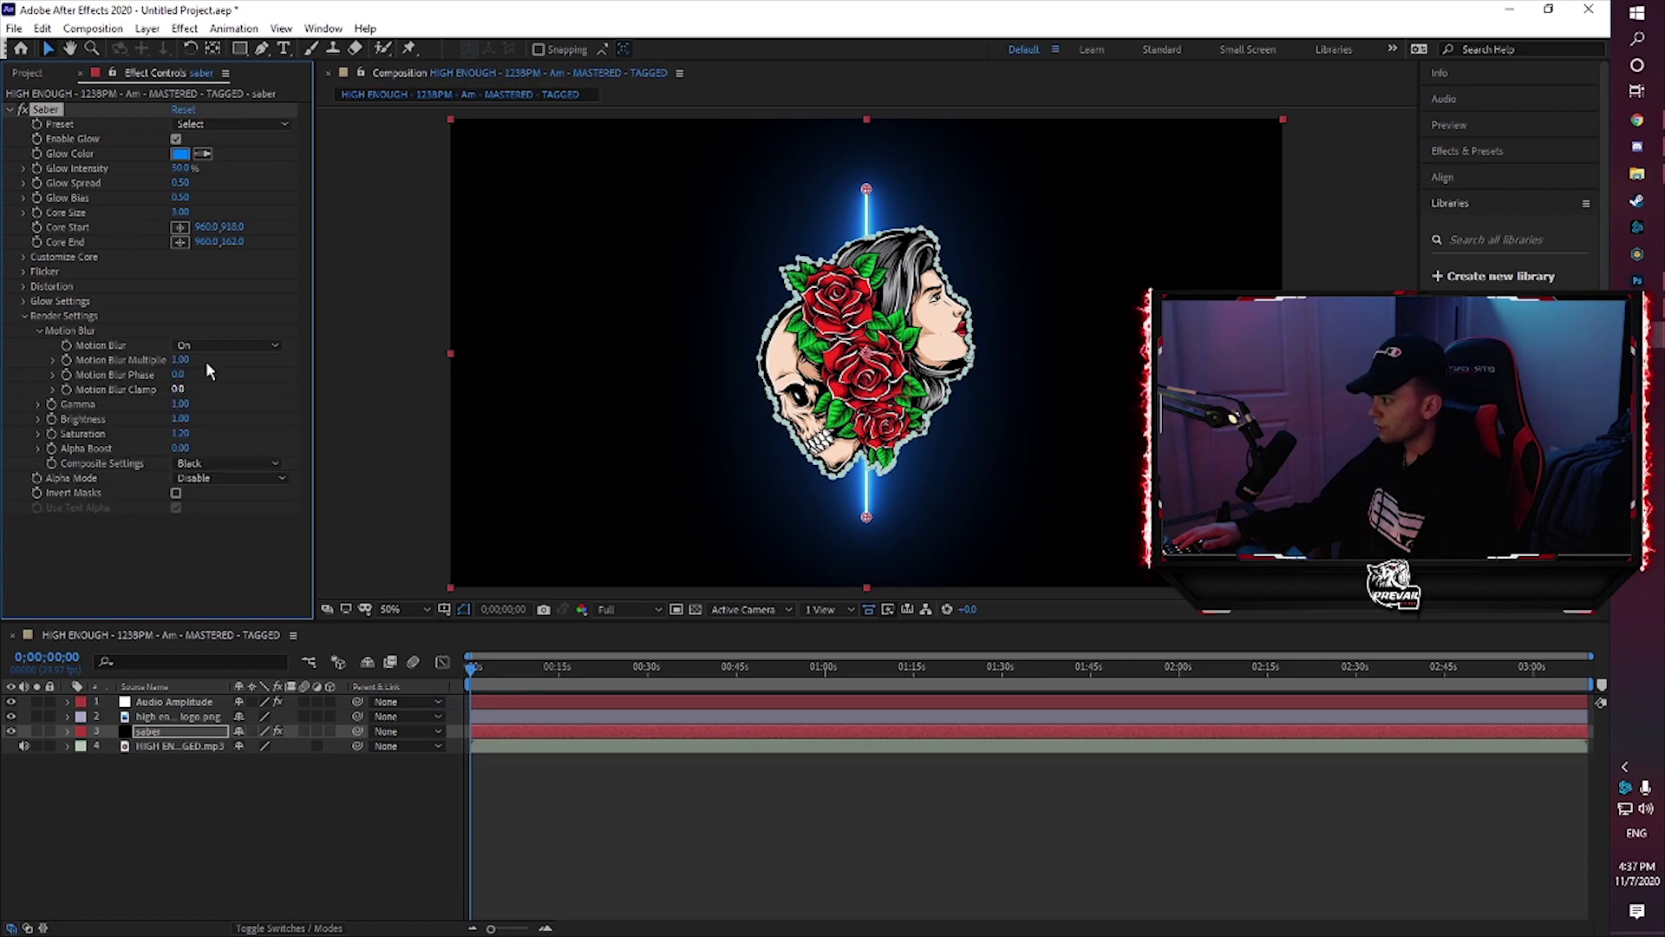
left_click(215, 464)
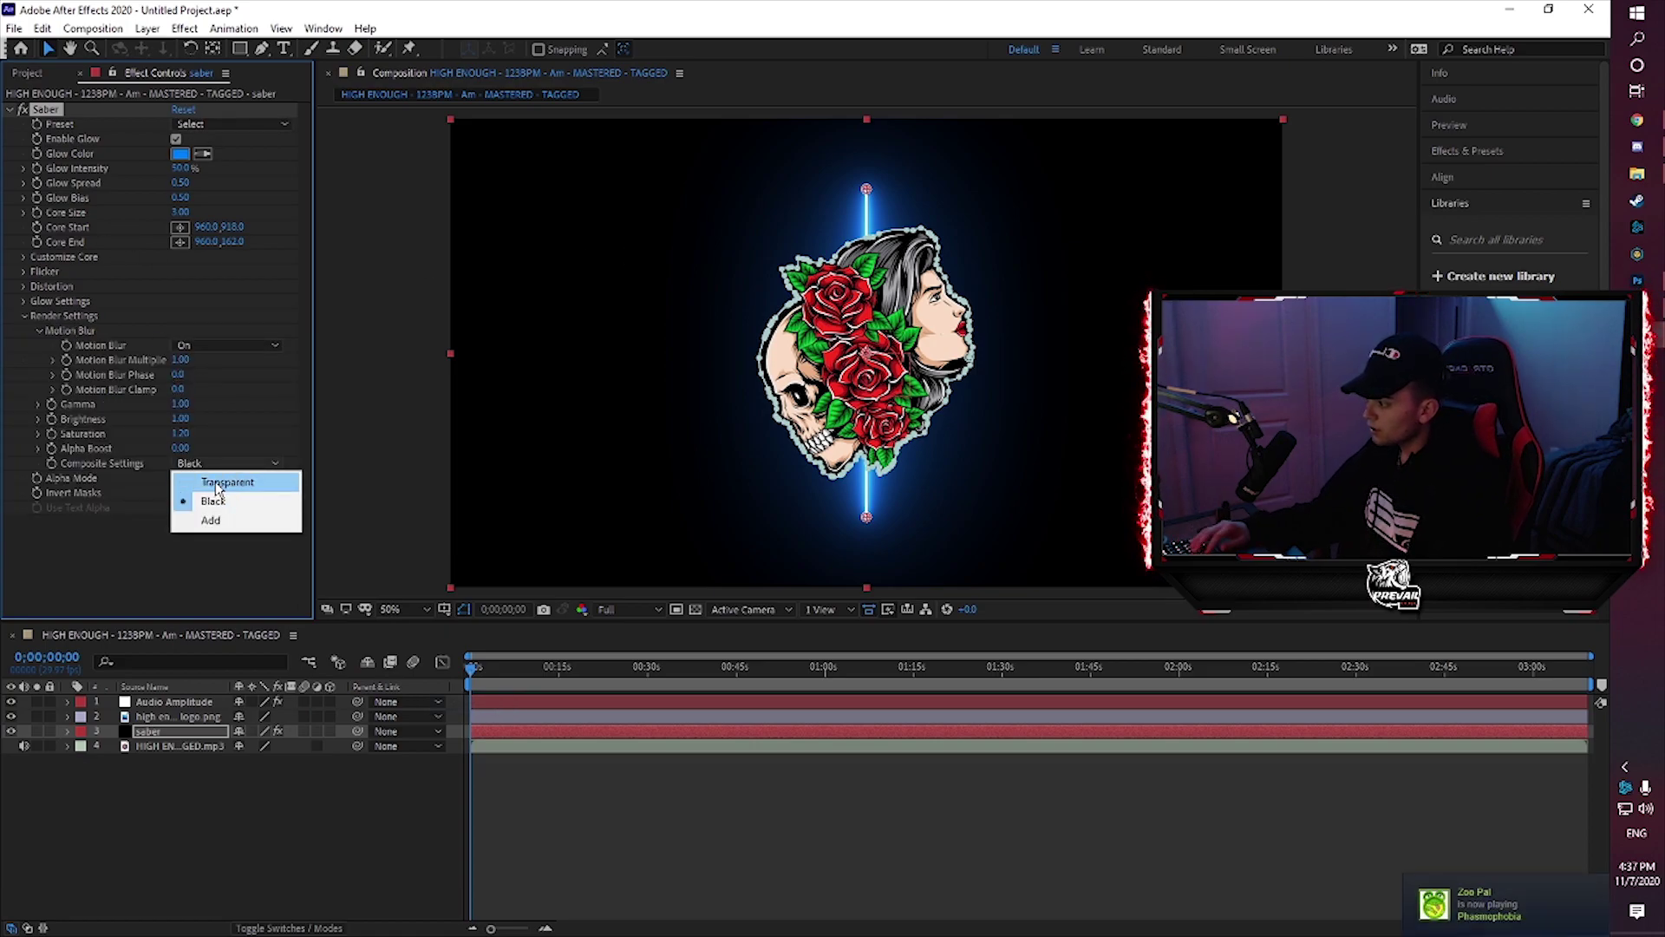
left_click(217, 484)
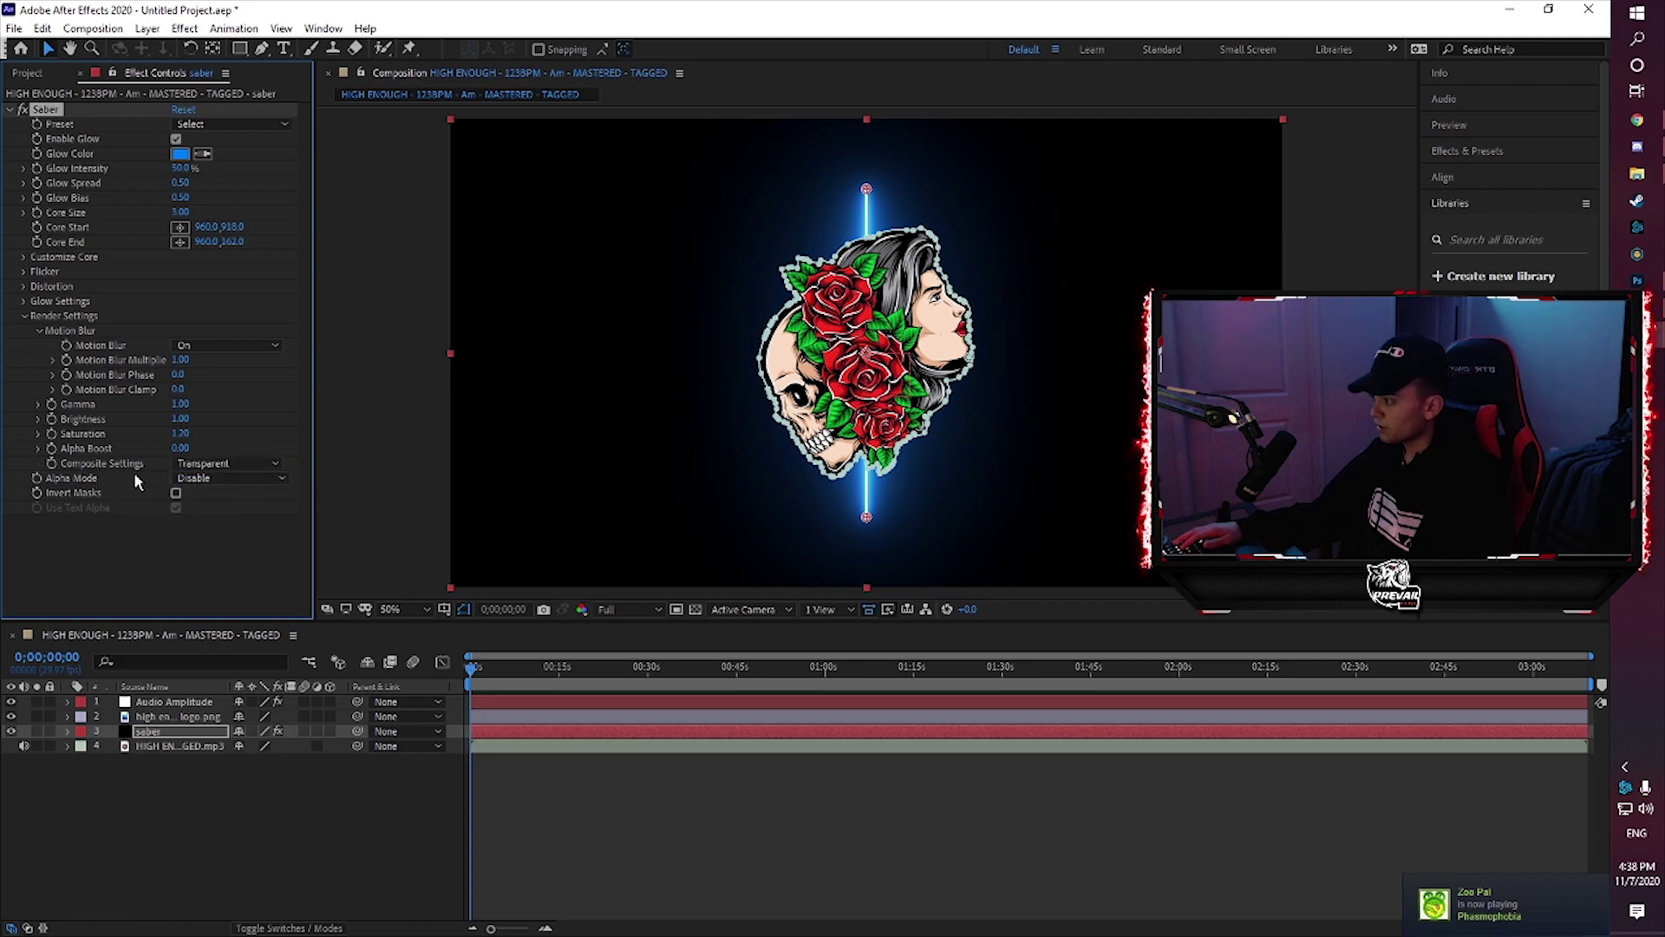
left_click(23, 316)
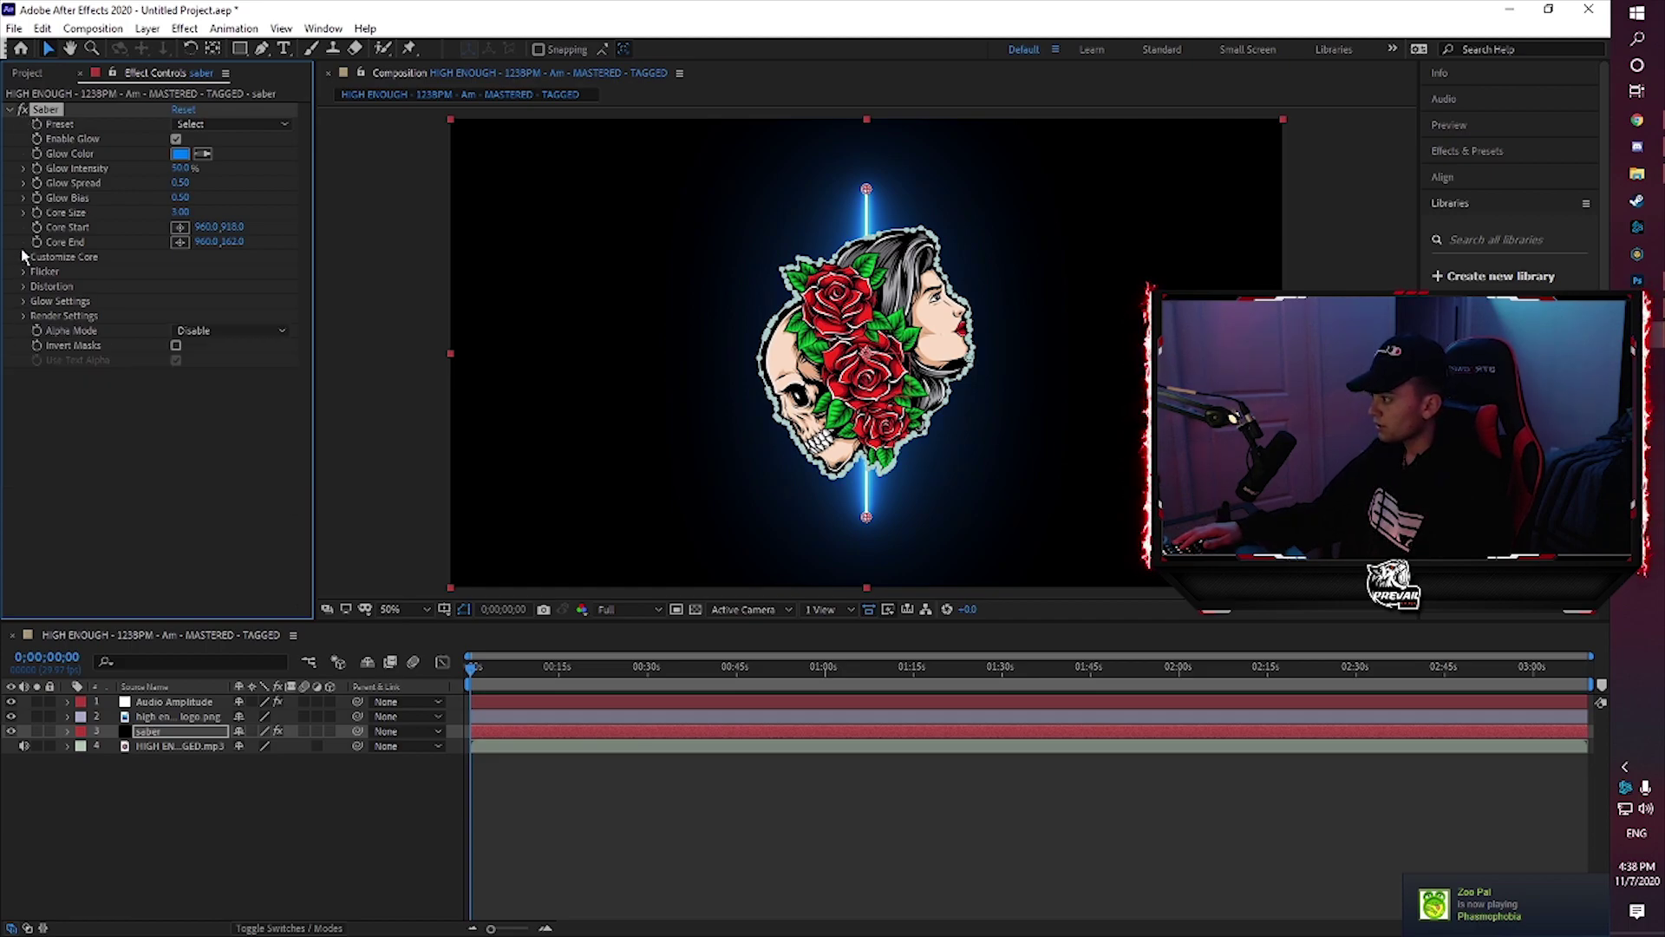
left_click(24, 257)
left_click(214, 270)
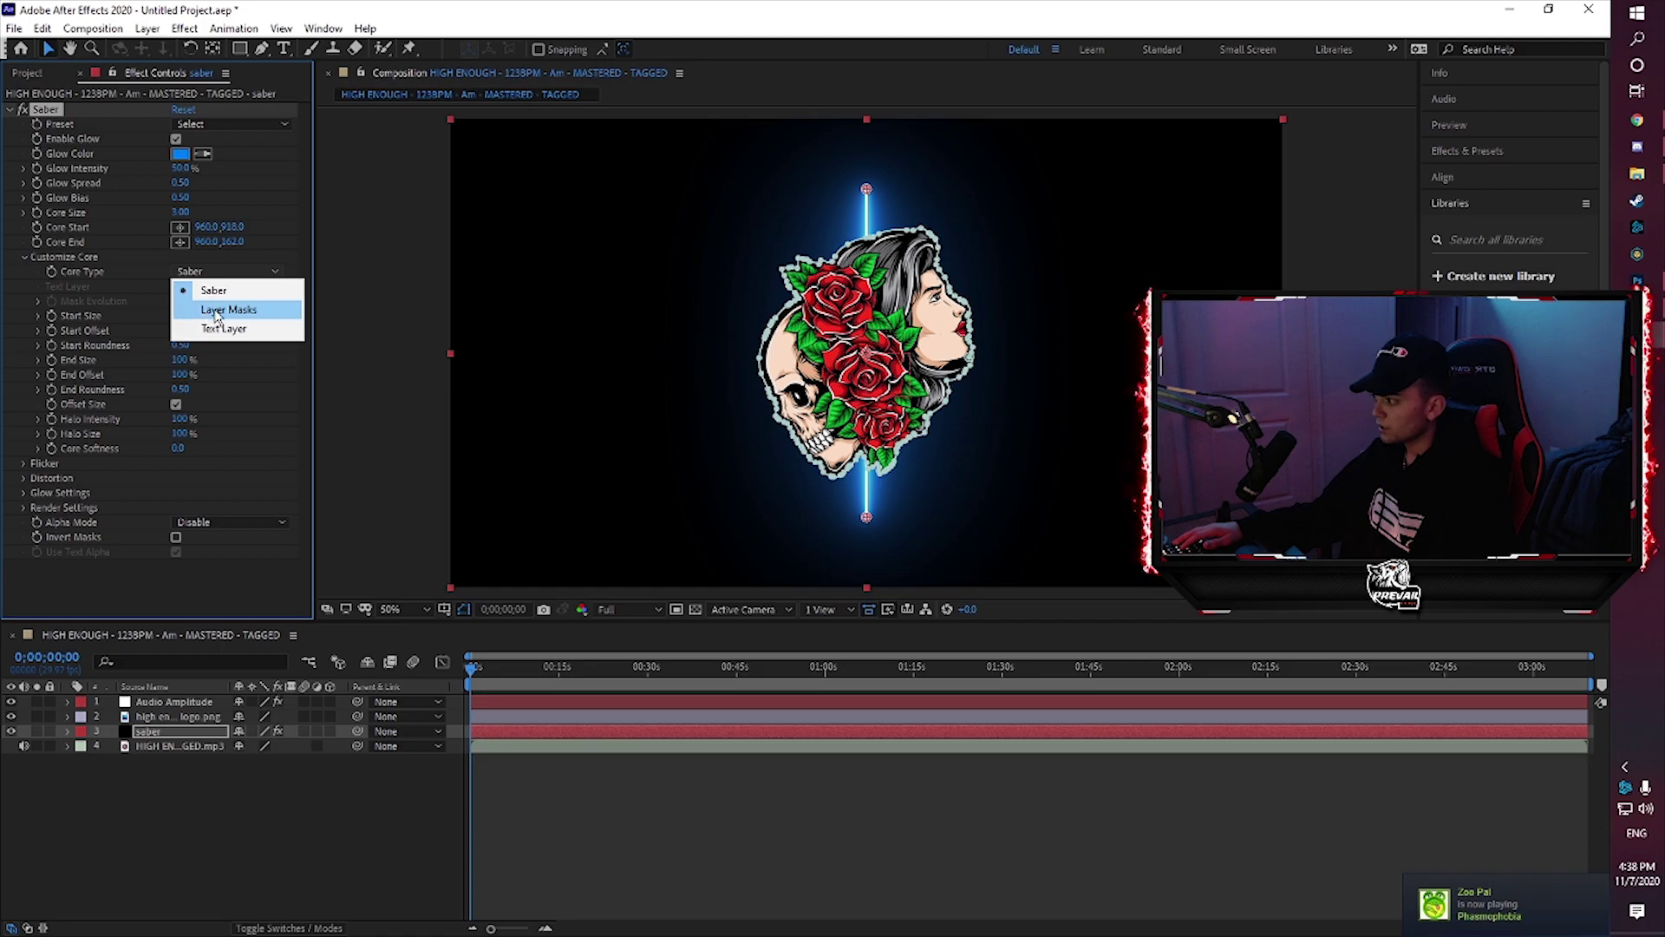
left_click(216, 310)
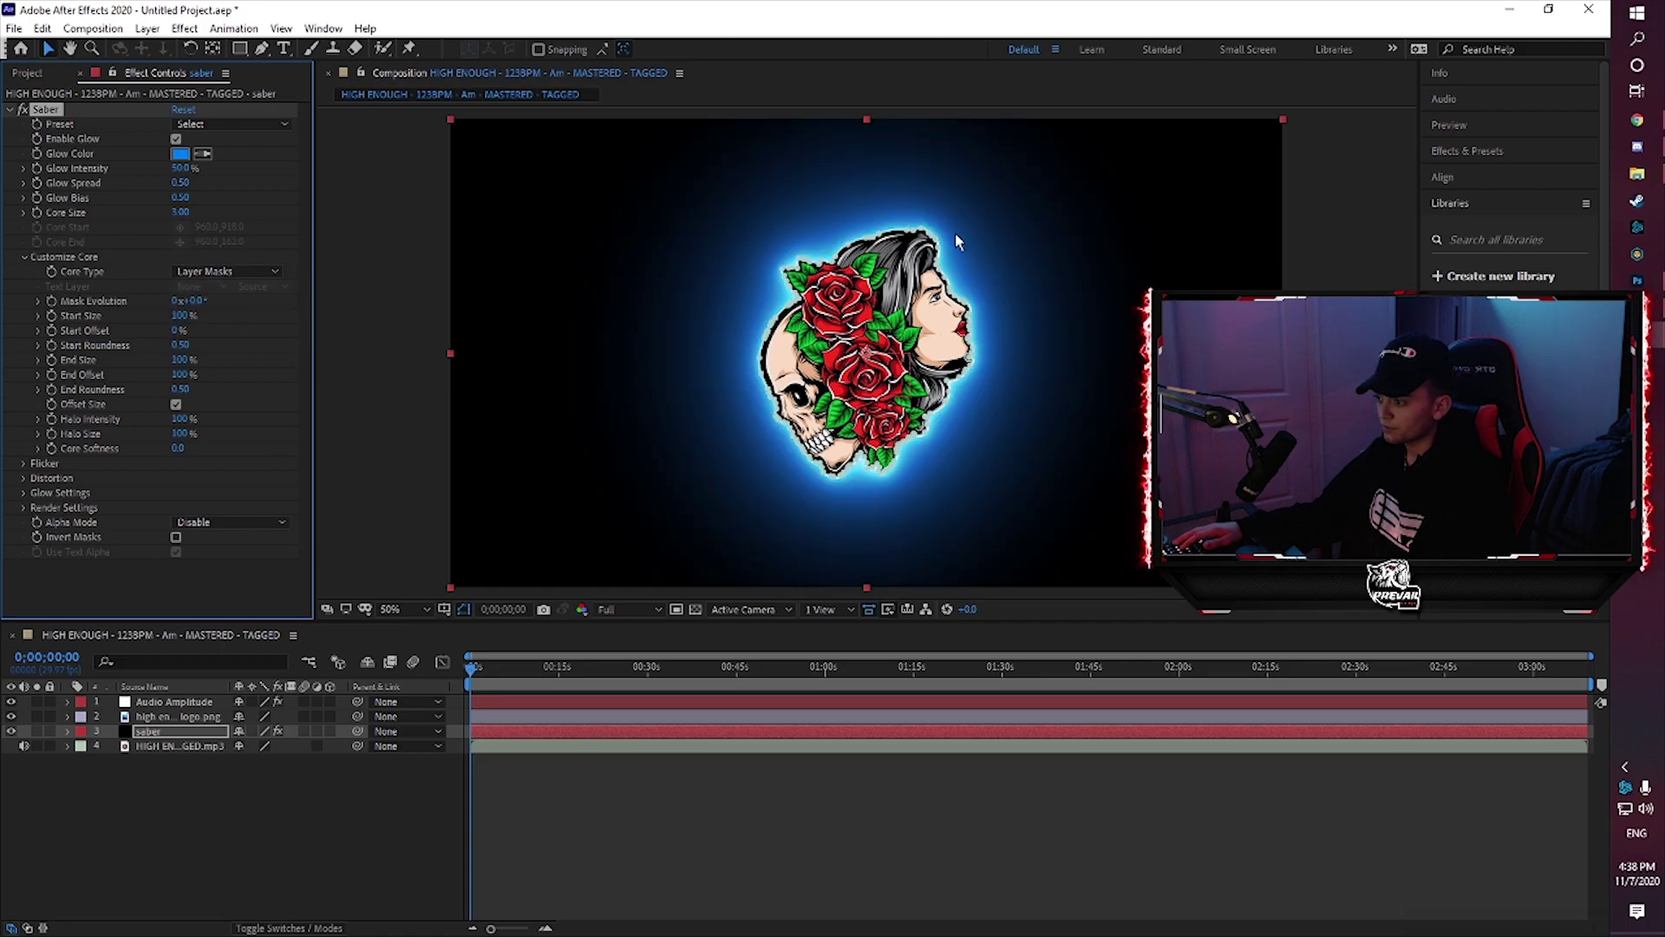
Try the Velocity, Nebula and Green Energy Saber presets, then settle on Arc Reactor
left_click(170, 130)
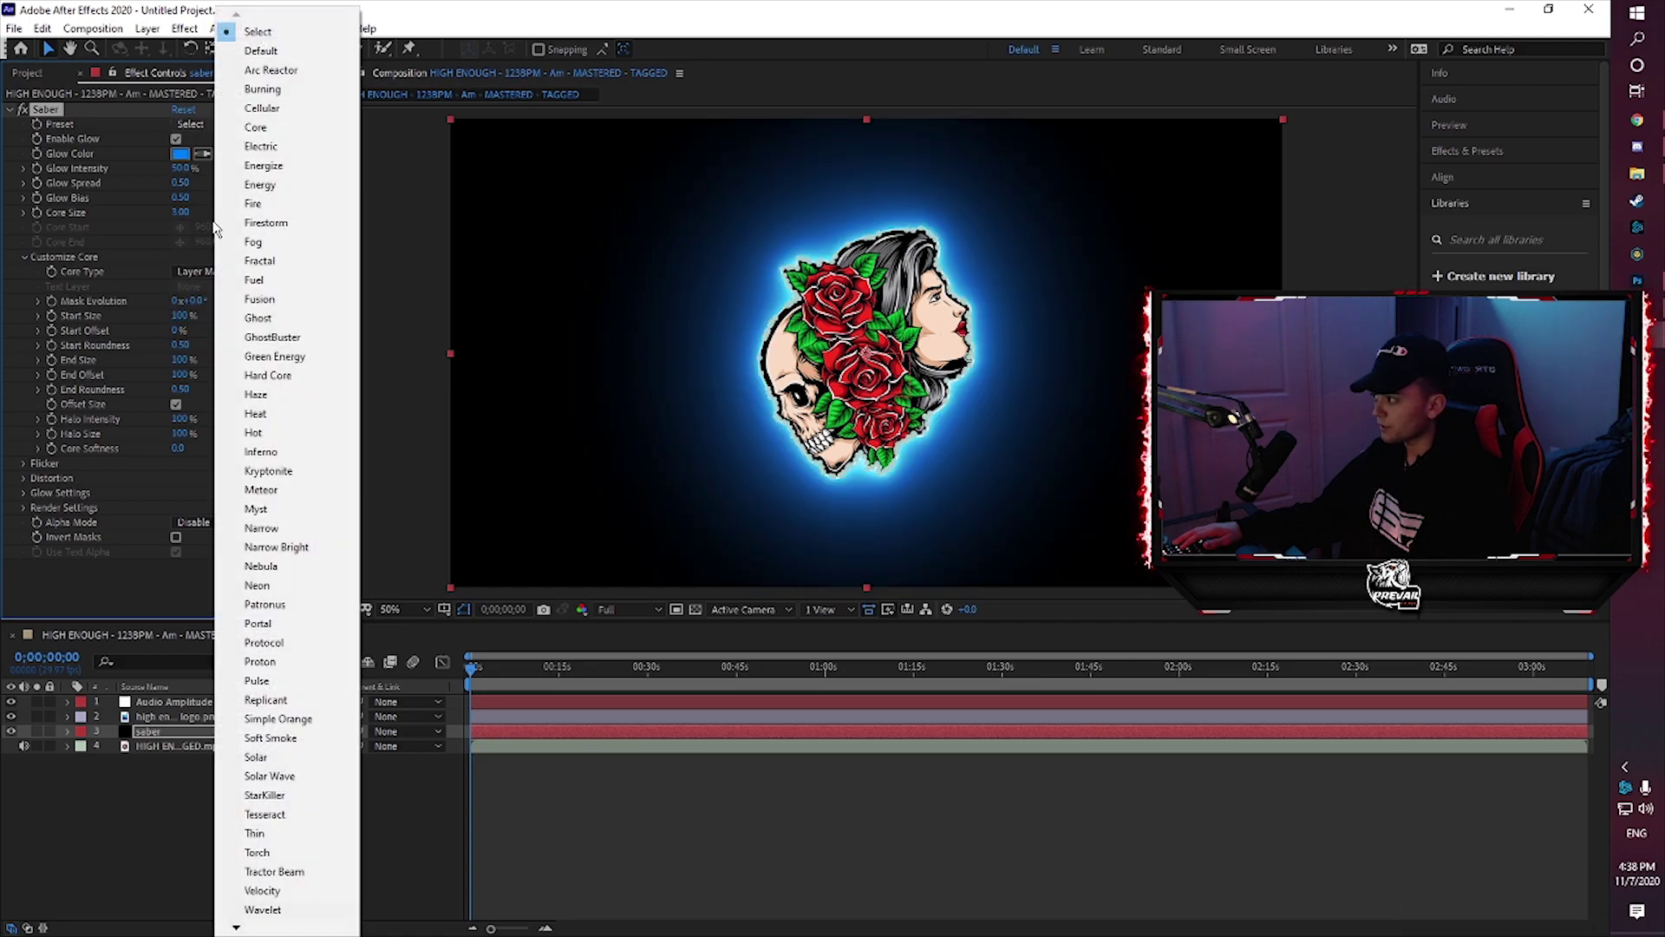
left_click(269, 73)
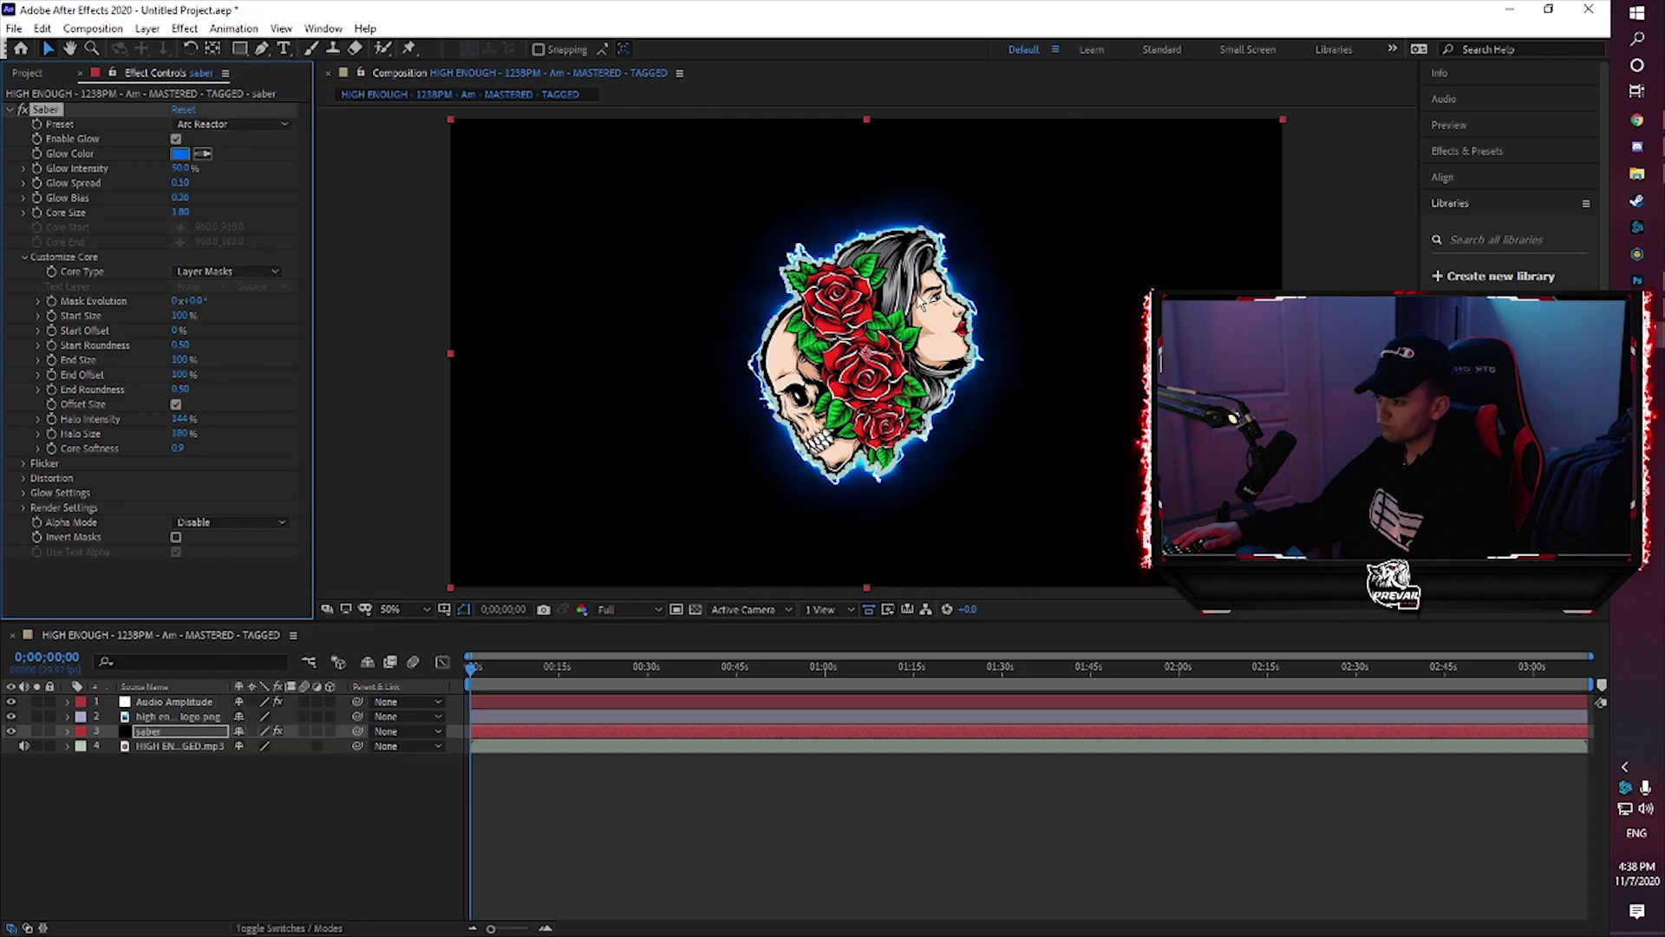
left_click(229, 124)
left_click(262, 890)
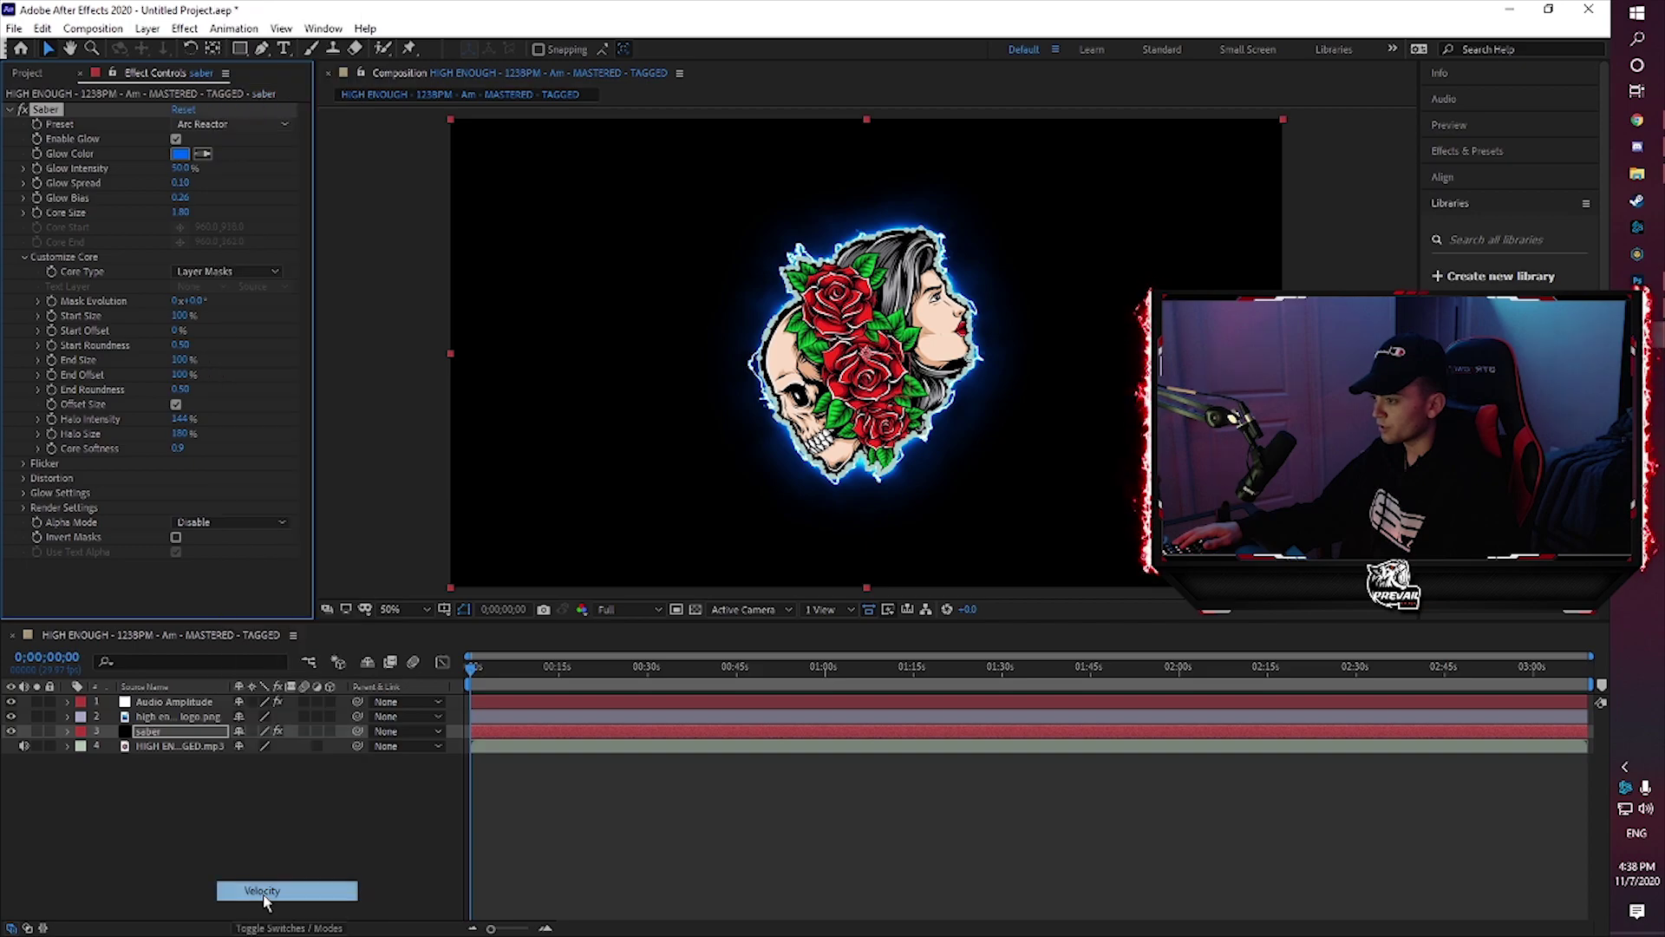
left_click(227, 126)
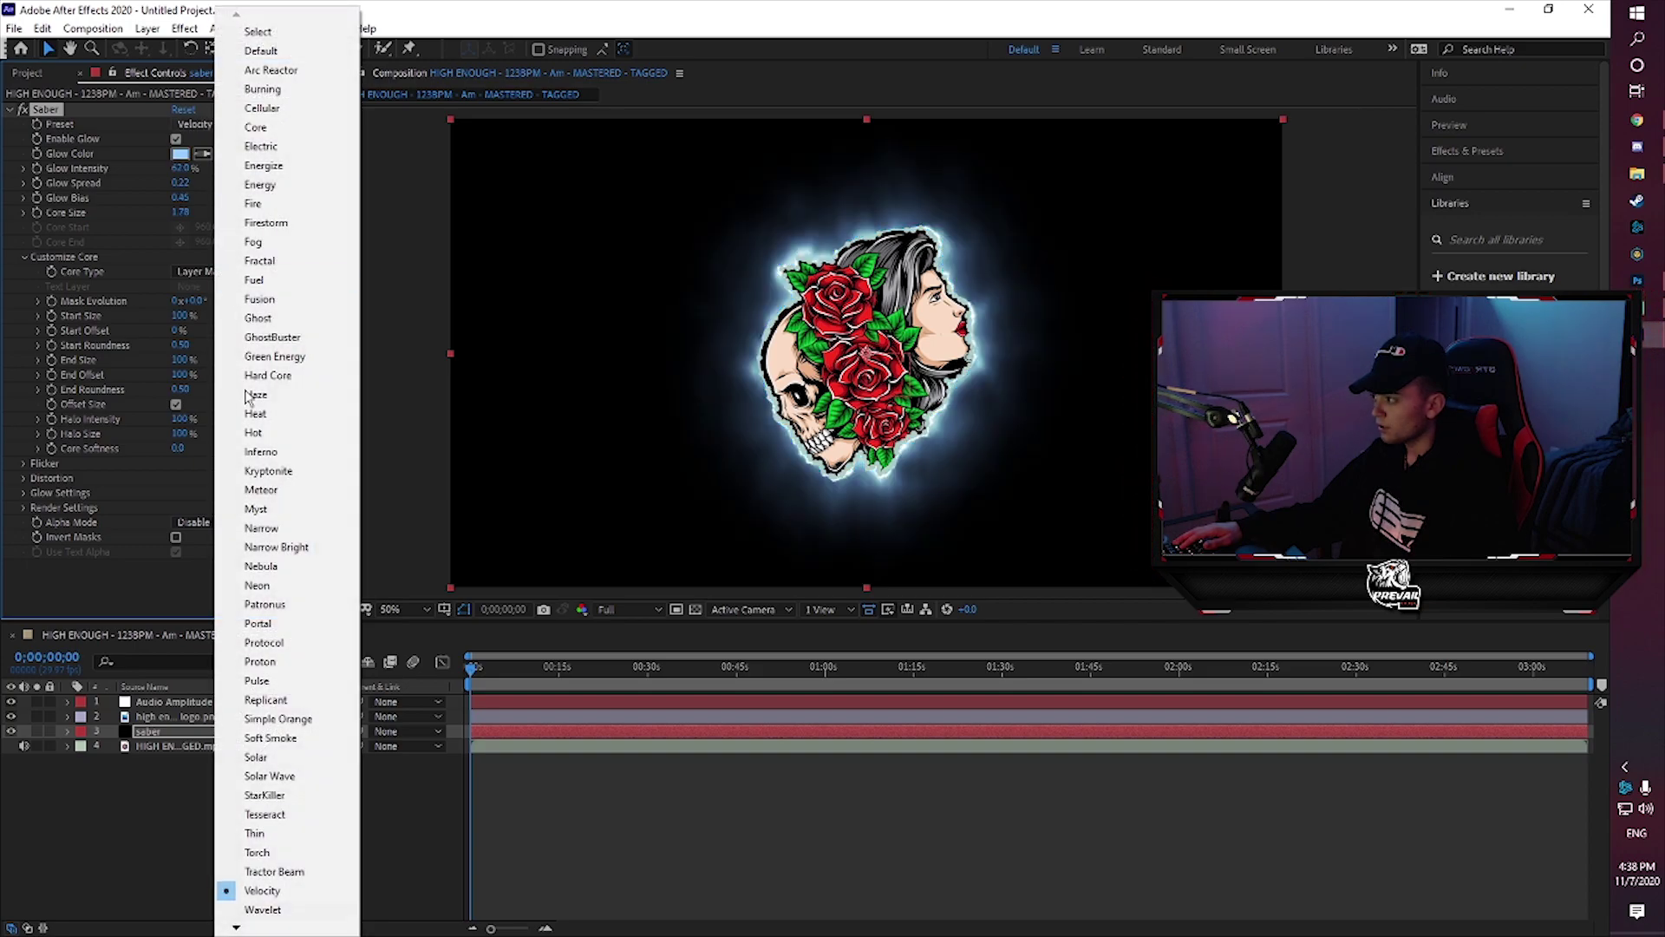
left_click(271, 565)
left_click(251, 124)
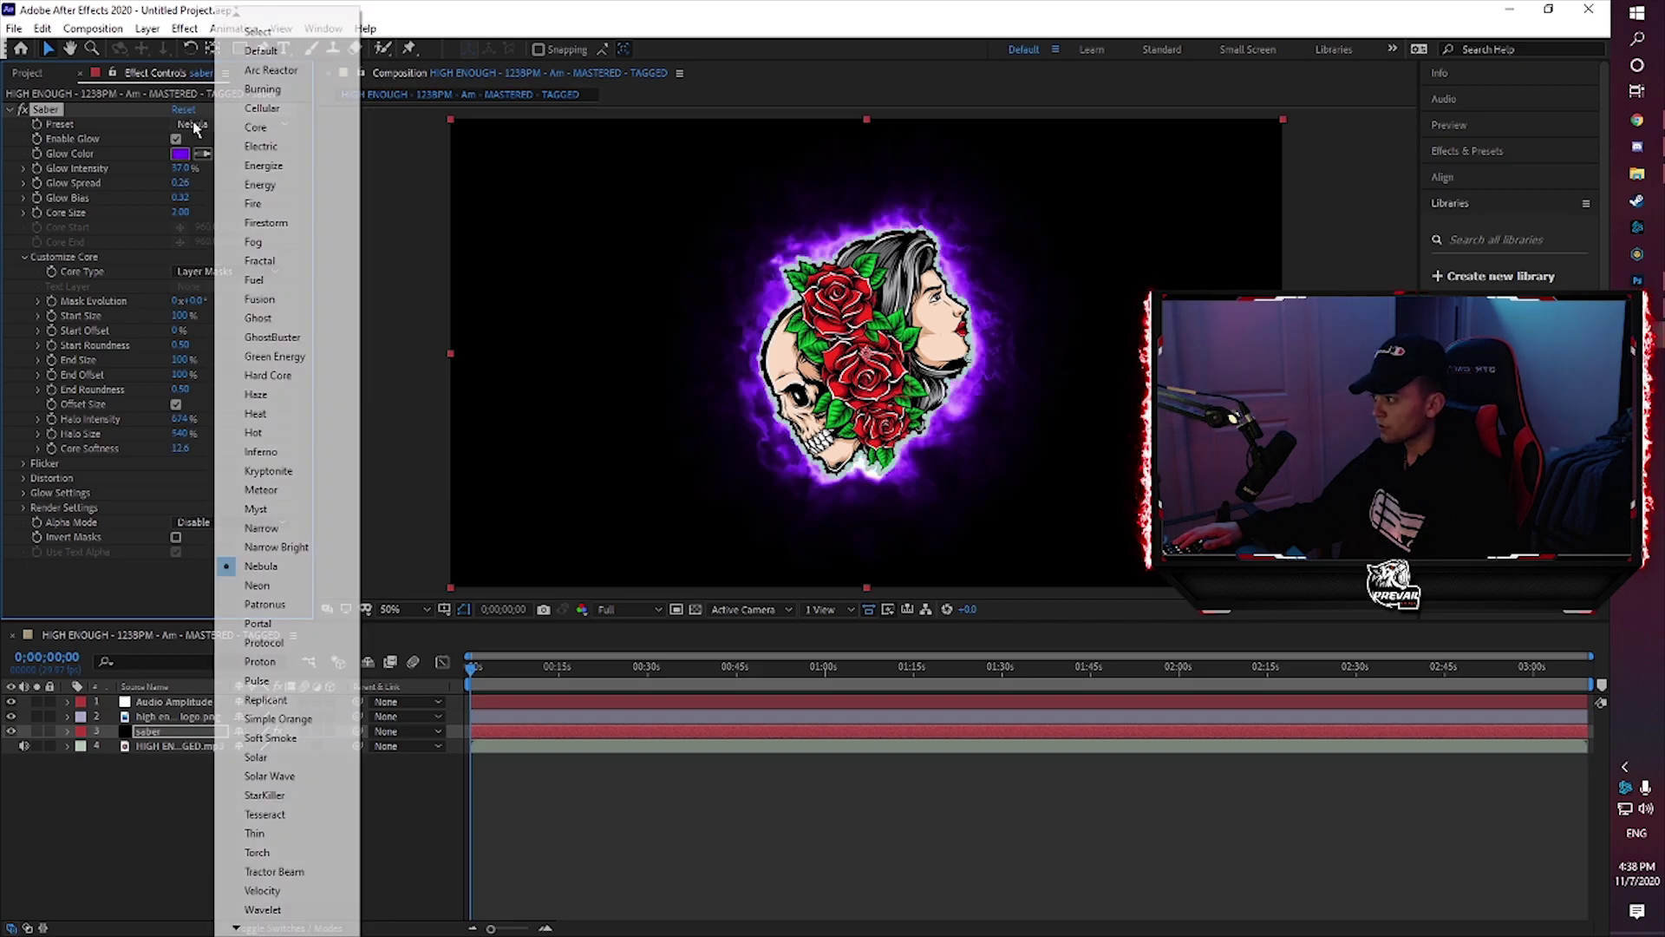
left_click(282, 357)
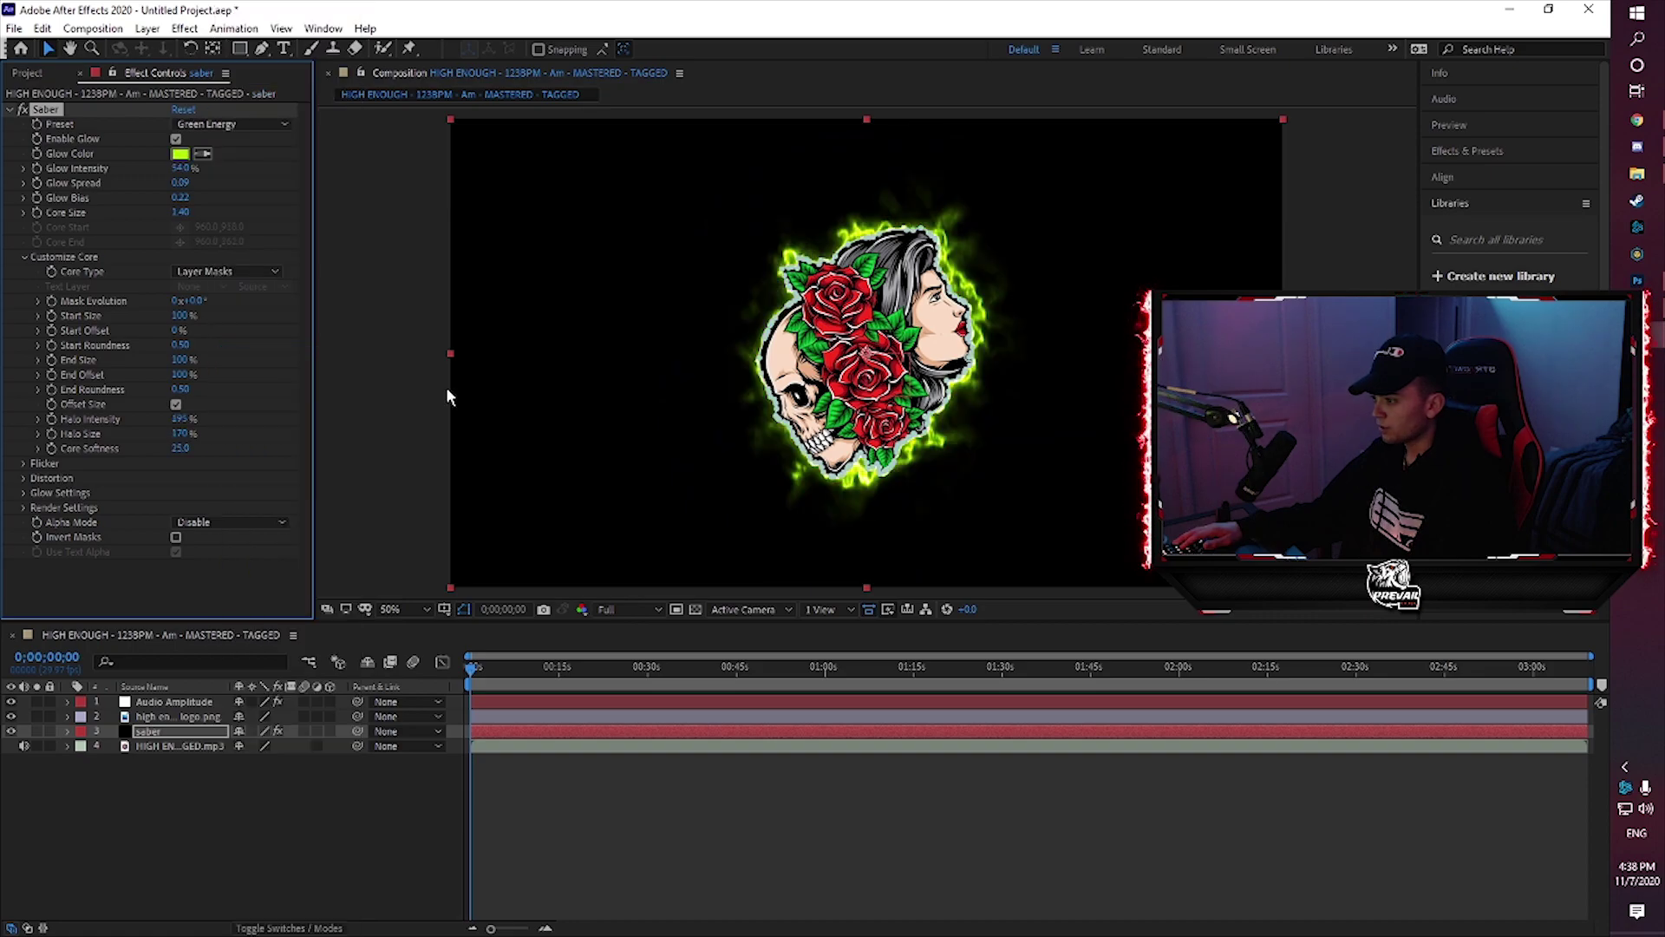
left_click(251, 124)
left_click(270, 69)
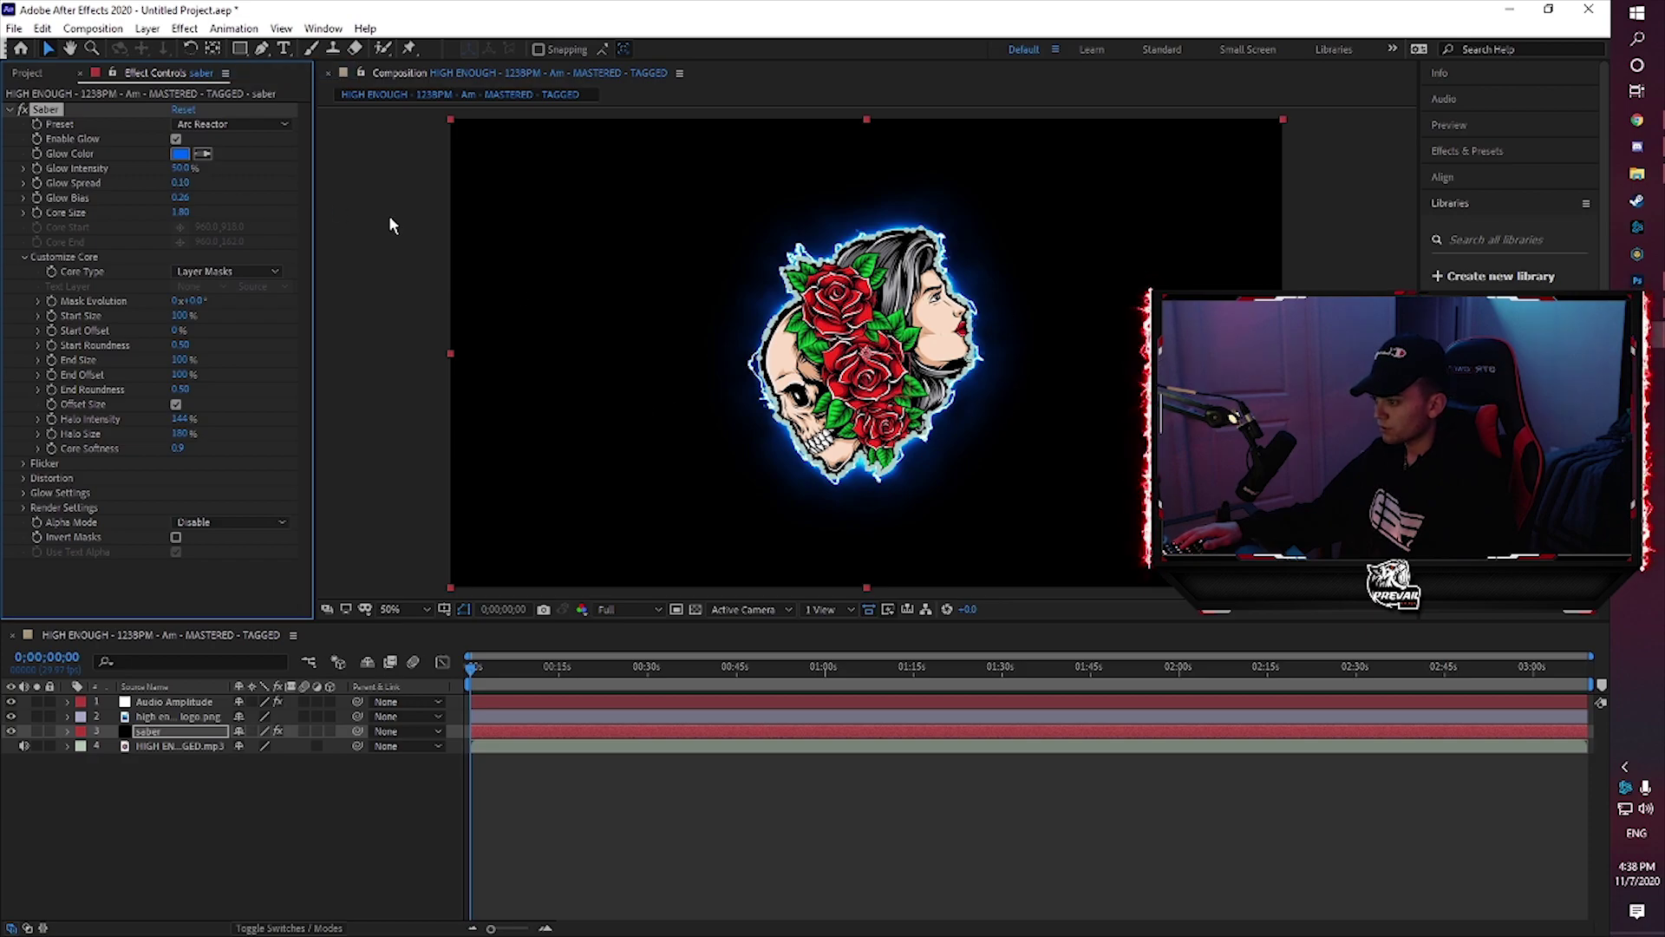
left_click(196, 155)
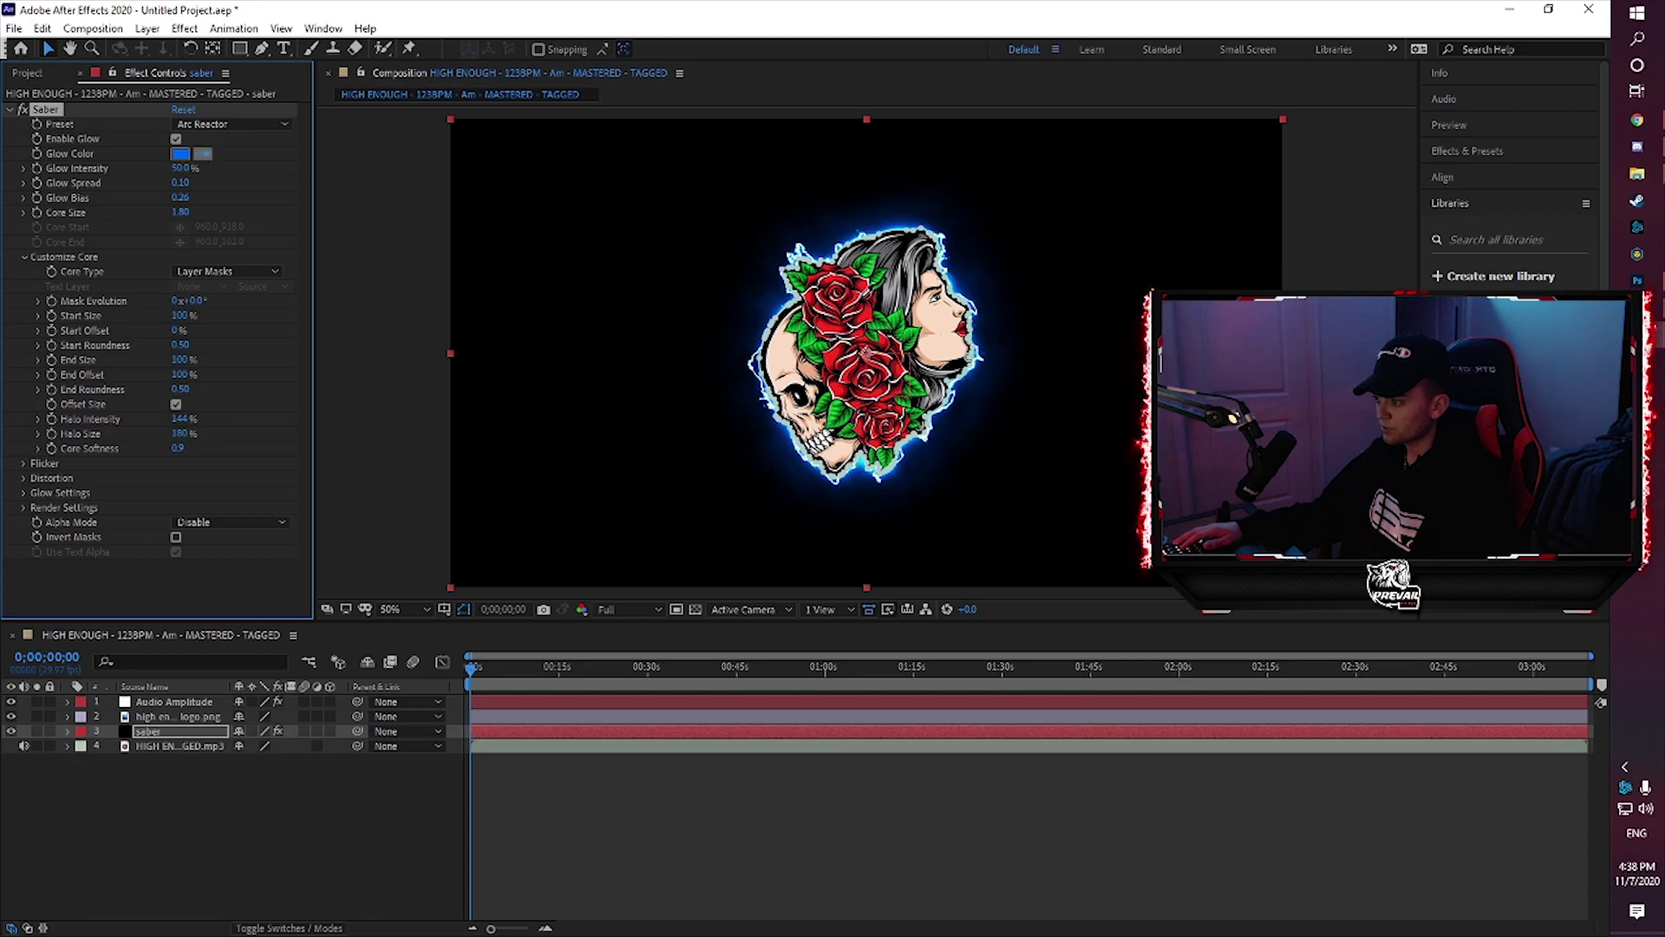
Sample red as the Saber glow colour and set Glow Intensity to 17%
left_click(1148, 290)
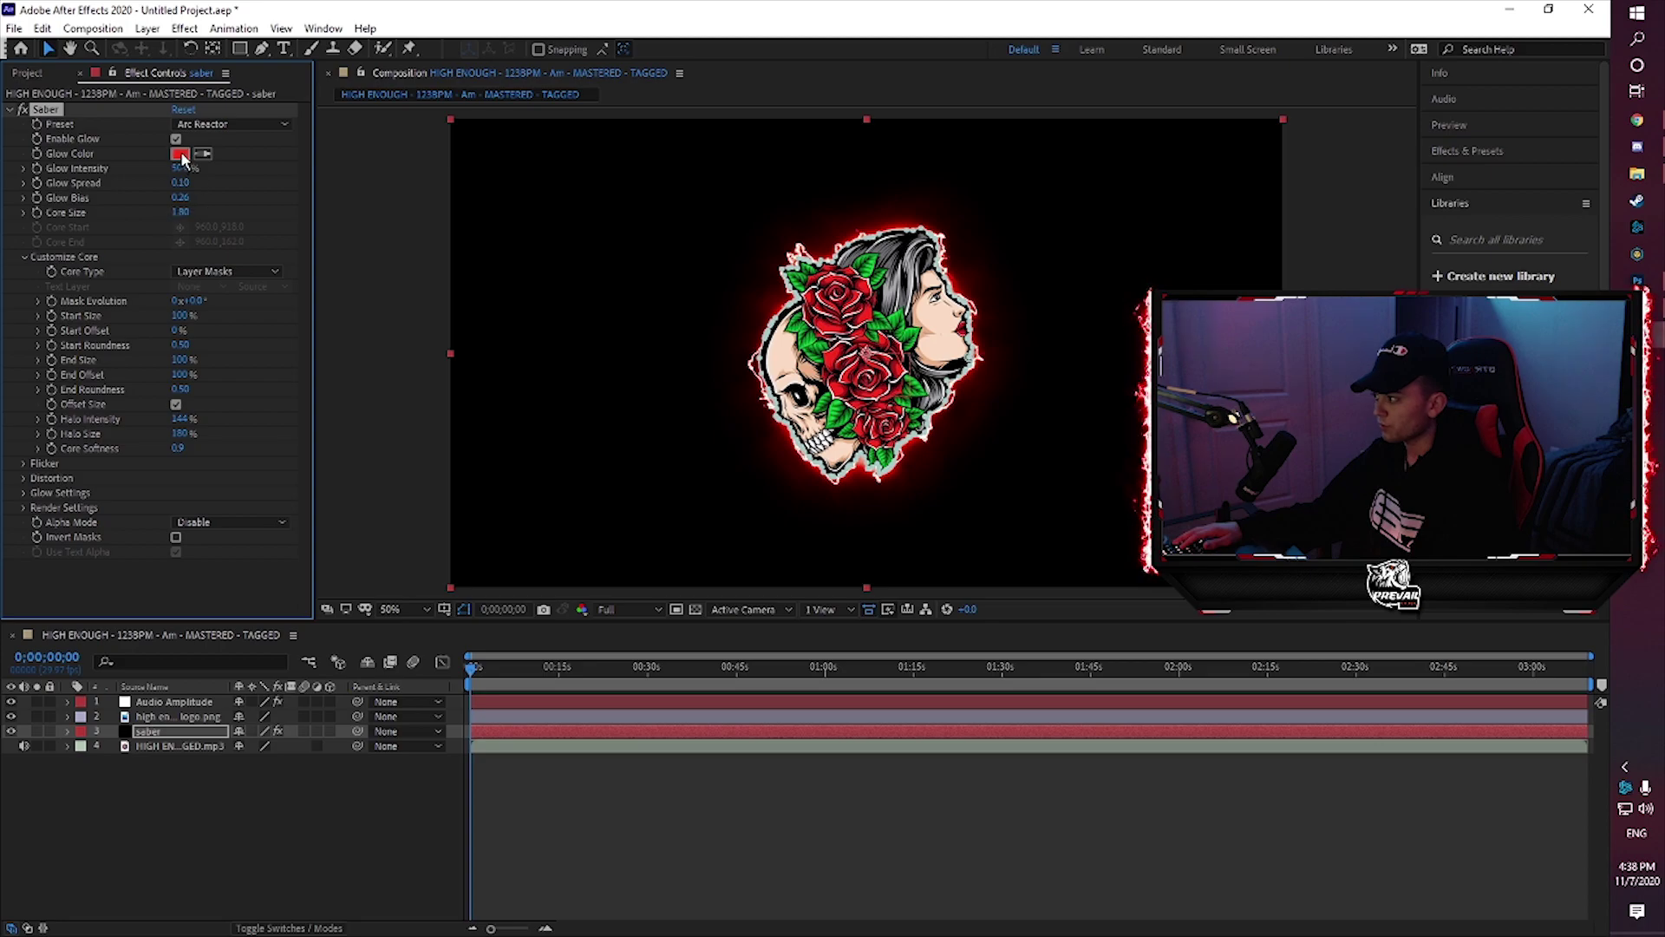
mouse_move(179, 169)
left_mouse_down()
mouse_move(715, 257)
mouse_move(153, 176)
left_mouse_up()
left_click(509, 755)
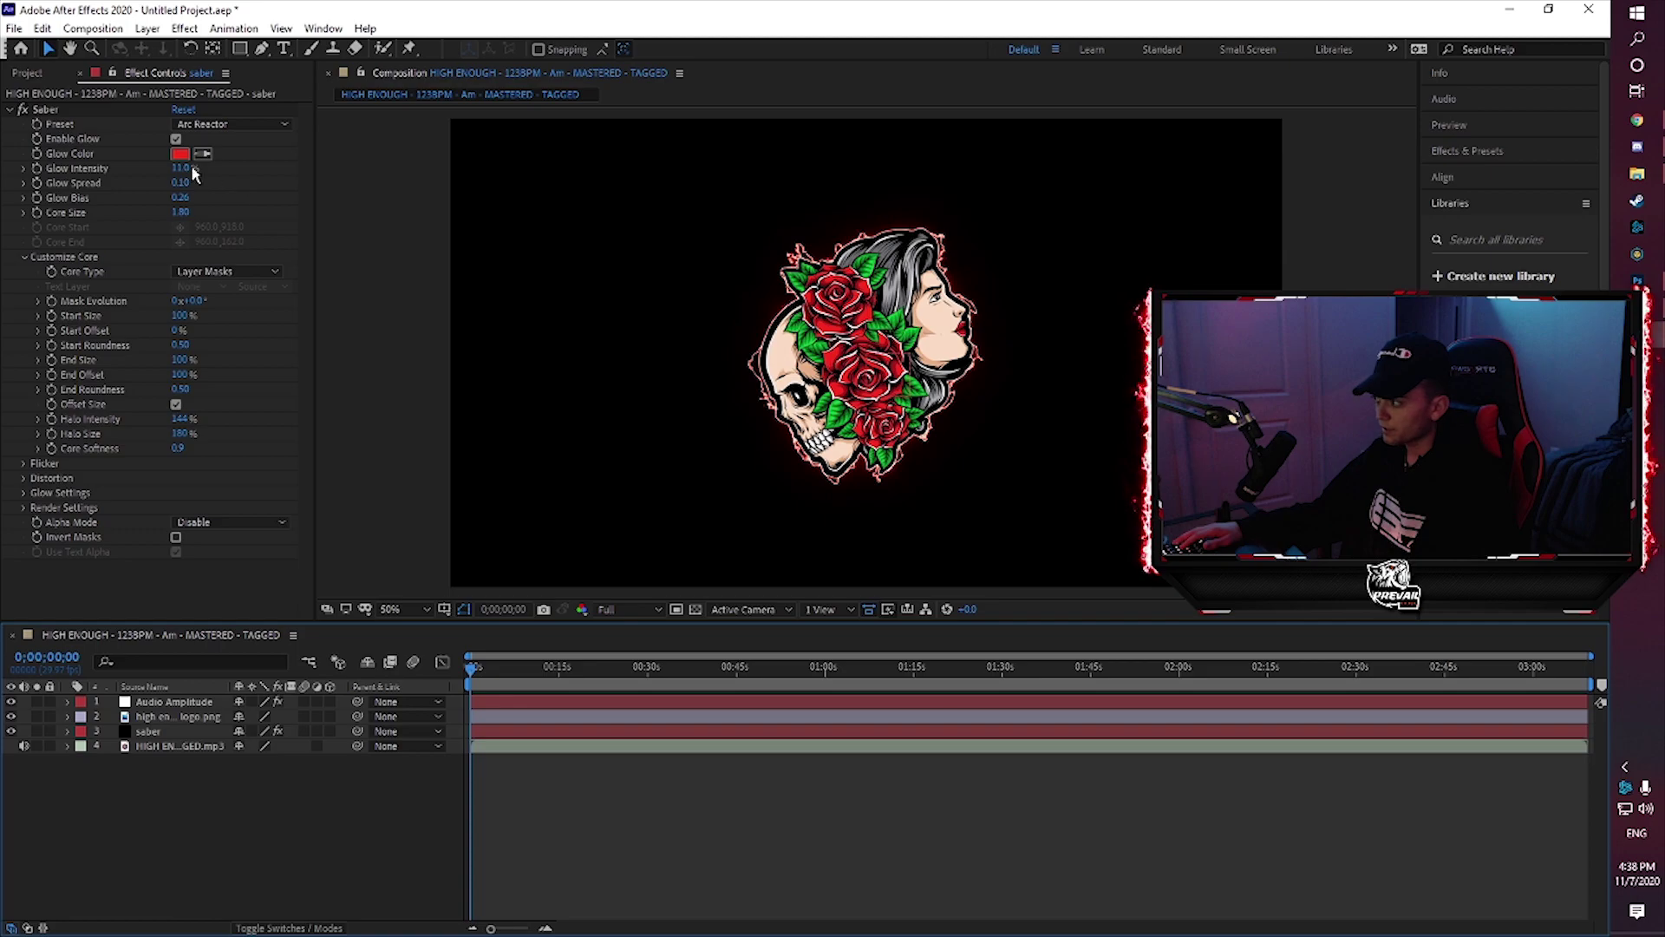
left_click_drag(191, 166, 191, 167)
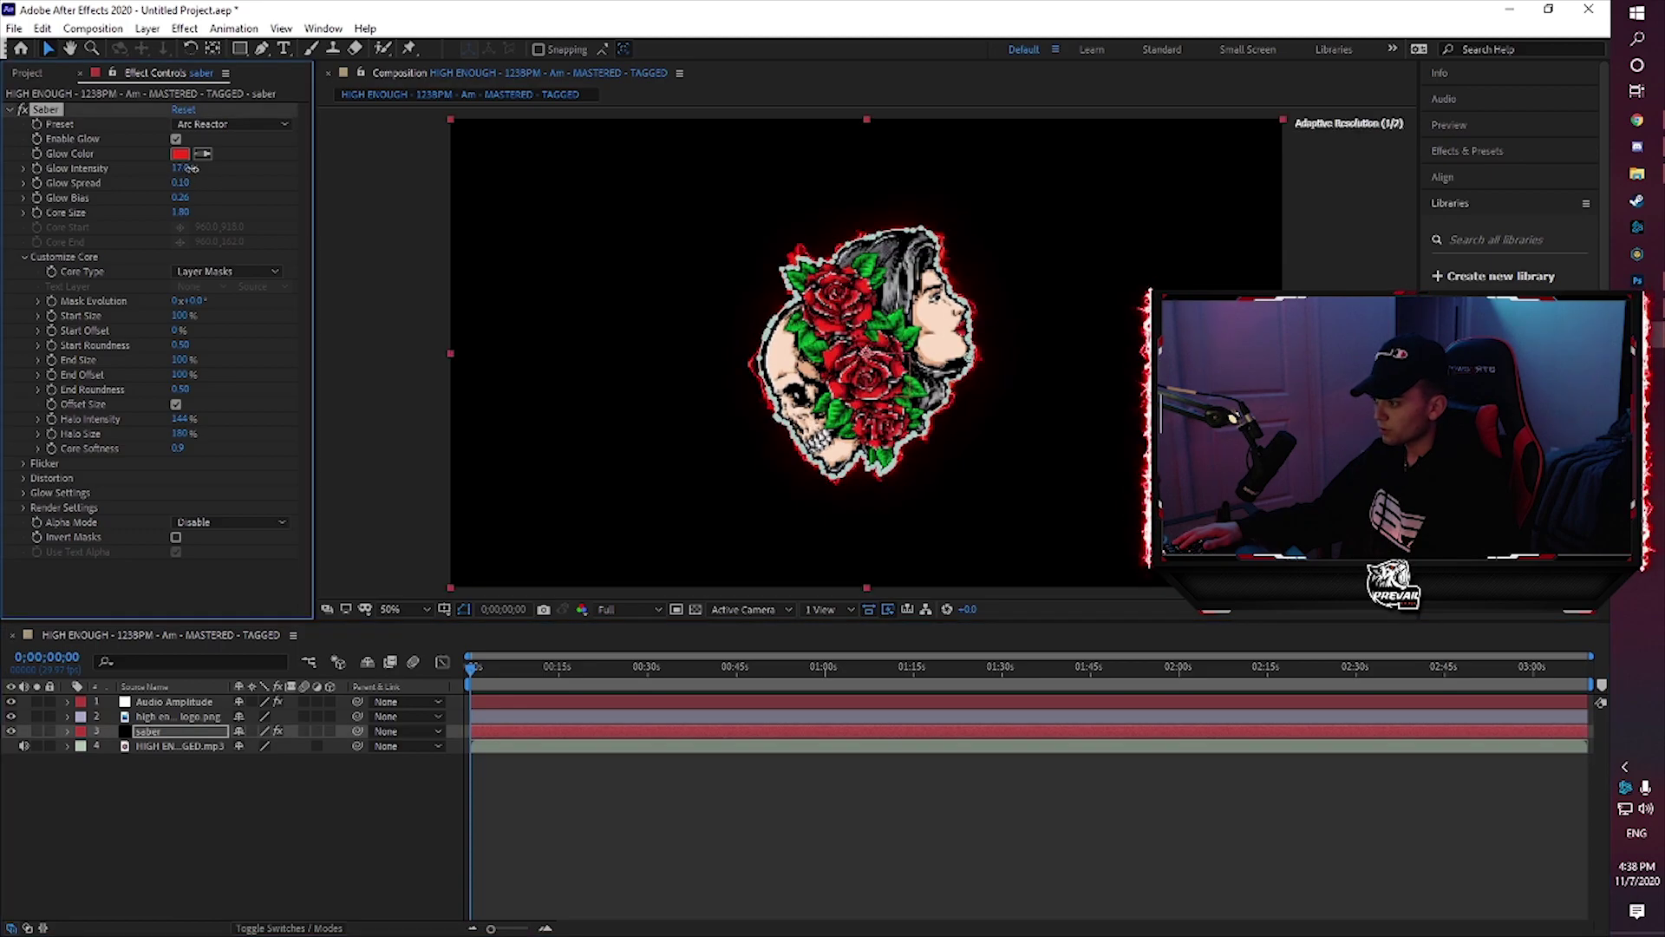
left_click(309, 772)
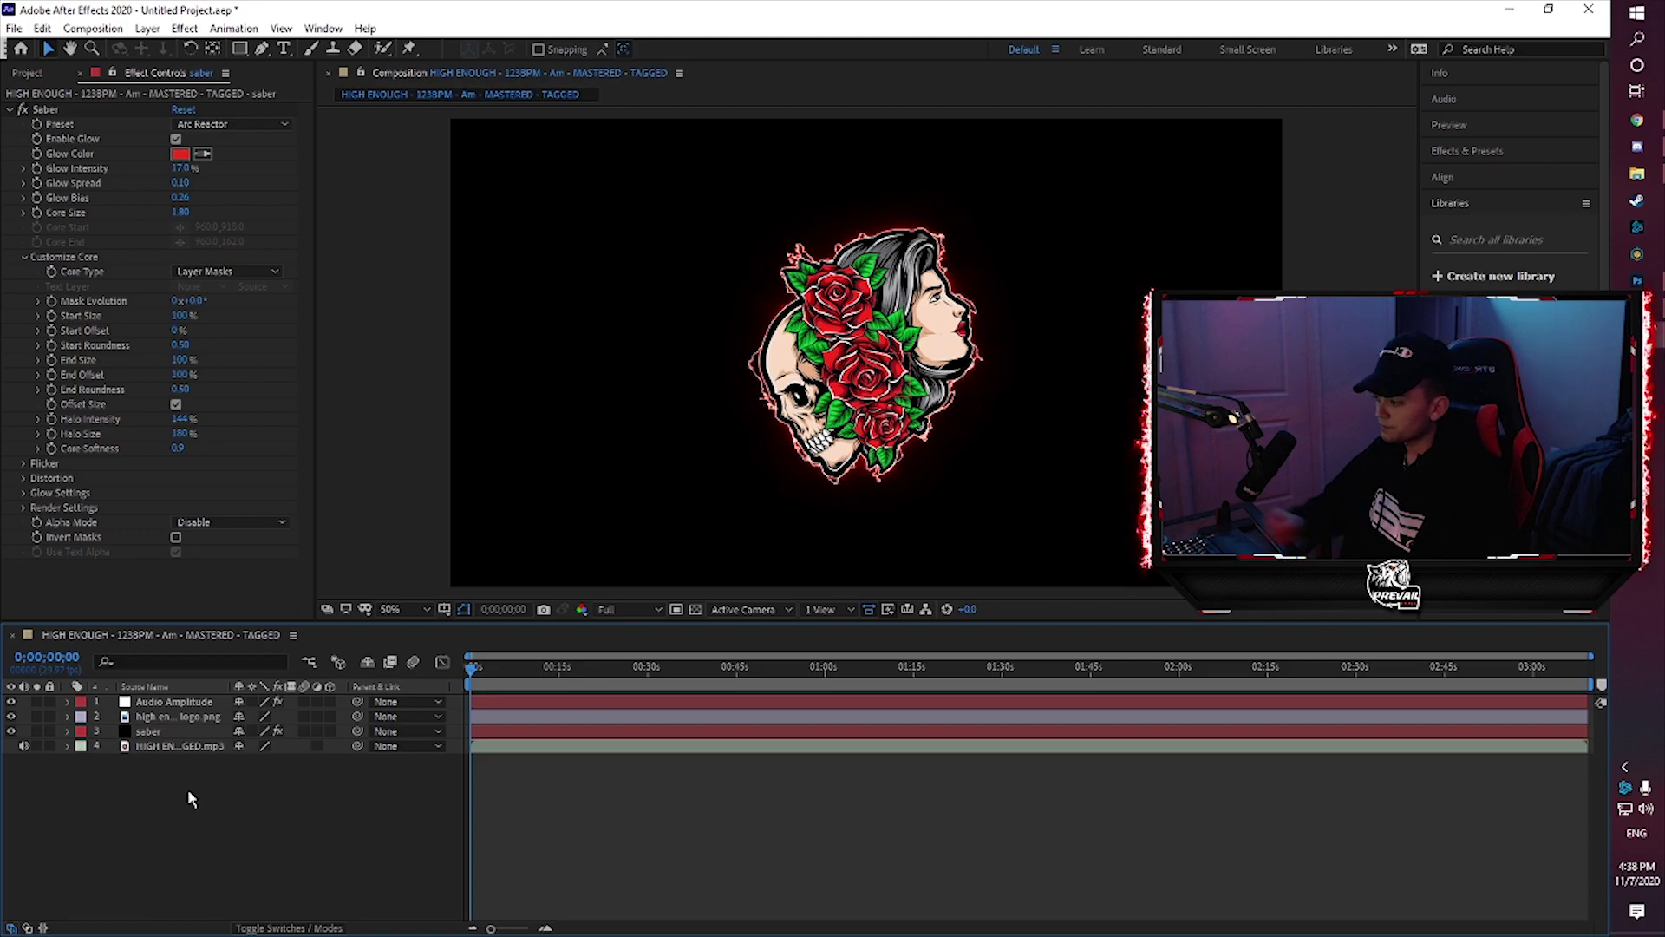
Collapse the Saber settings, hide the saber layer, and reveal the logo layer's properties
left_click(10, 110)
left_click(165, 735)
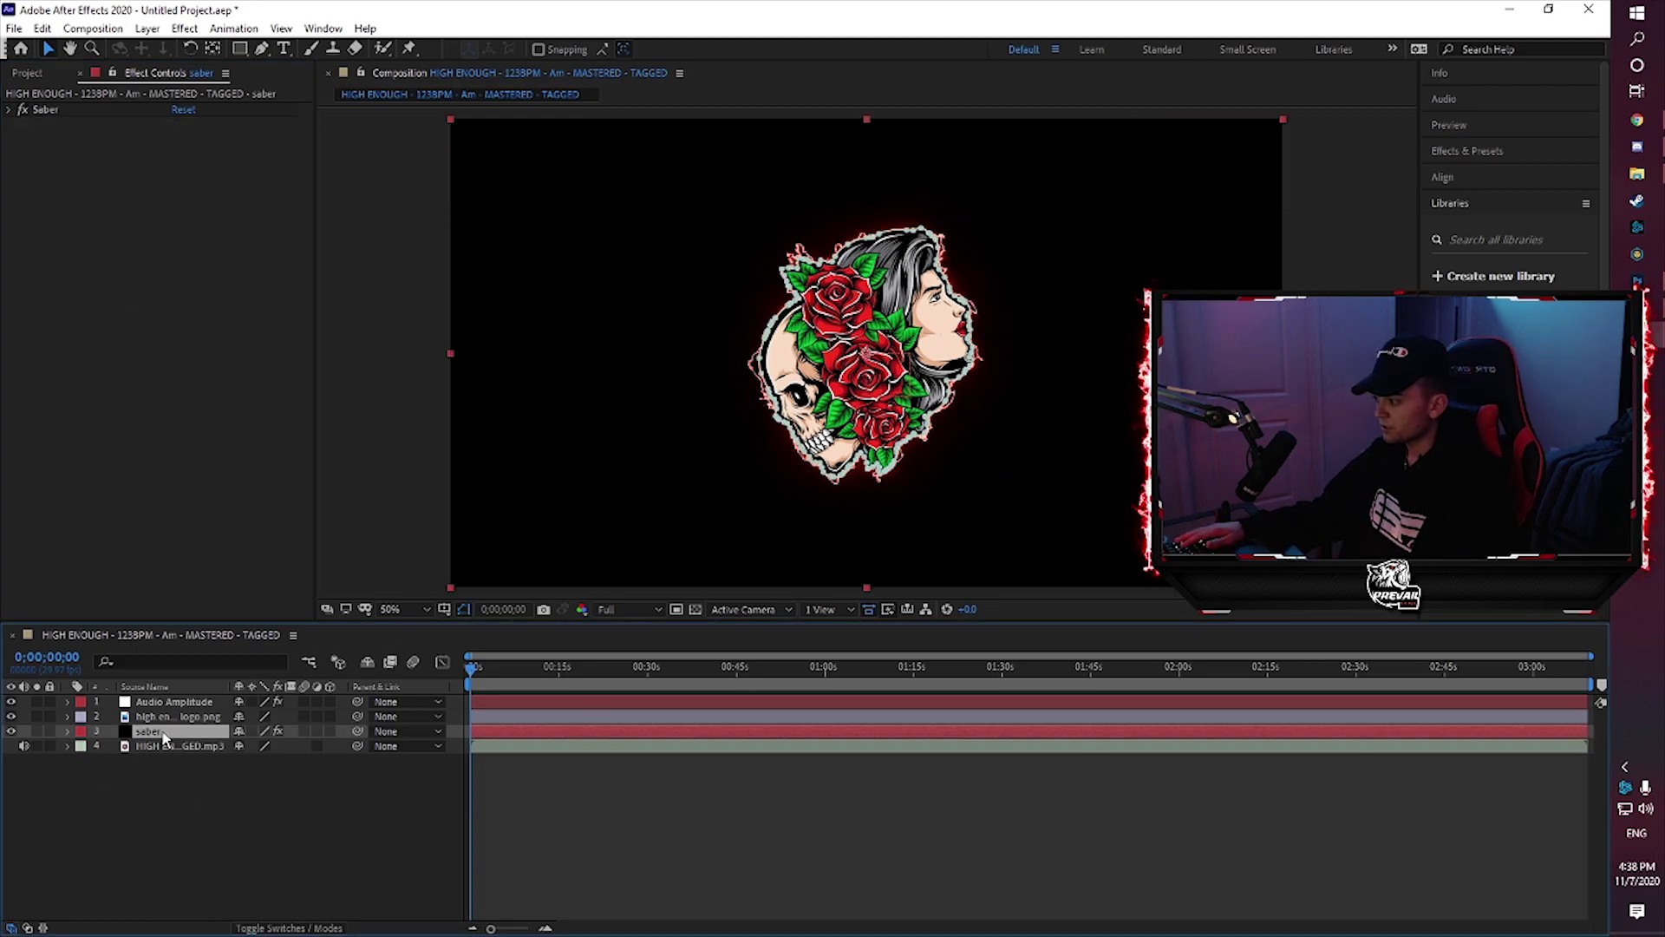
left_click(11, 731)
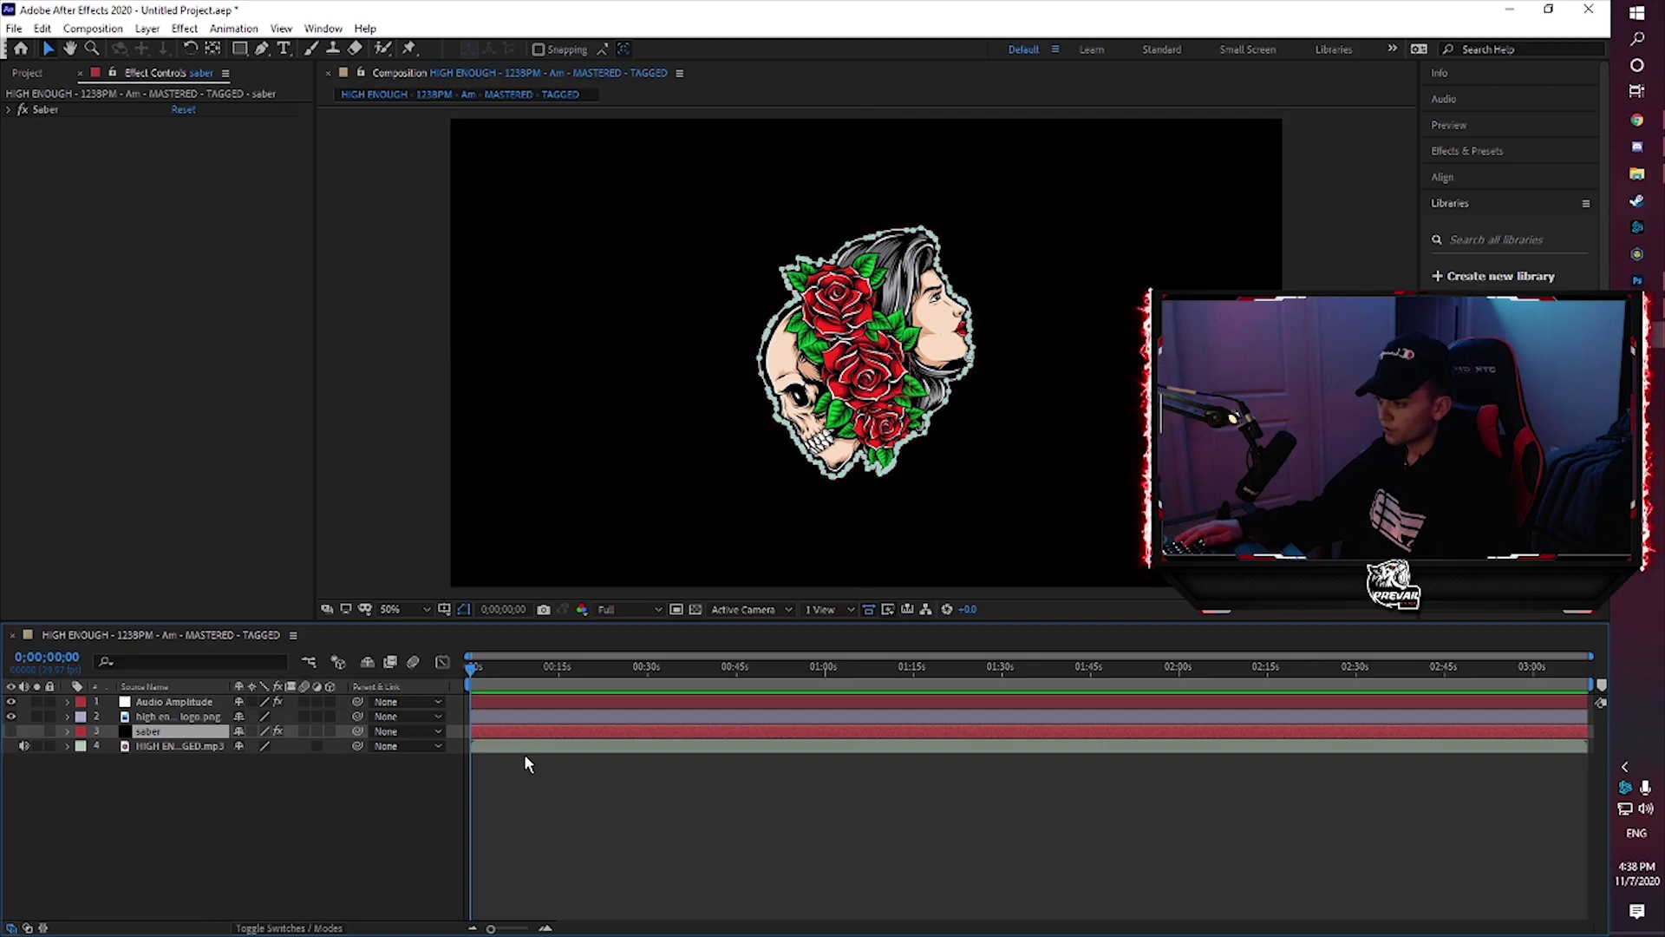
left_click(173, 717)
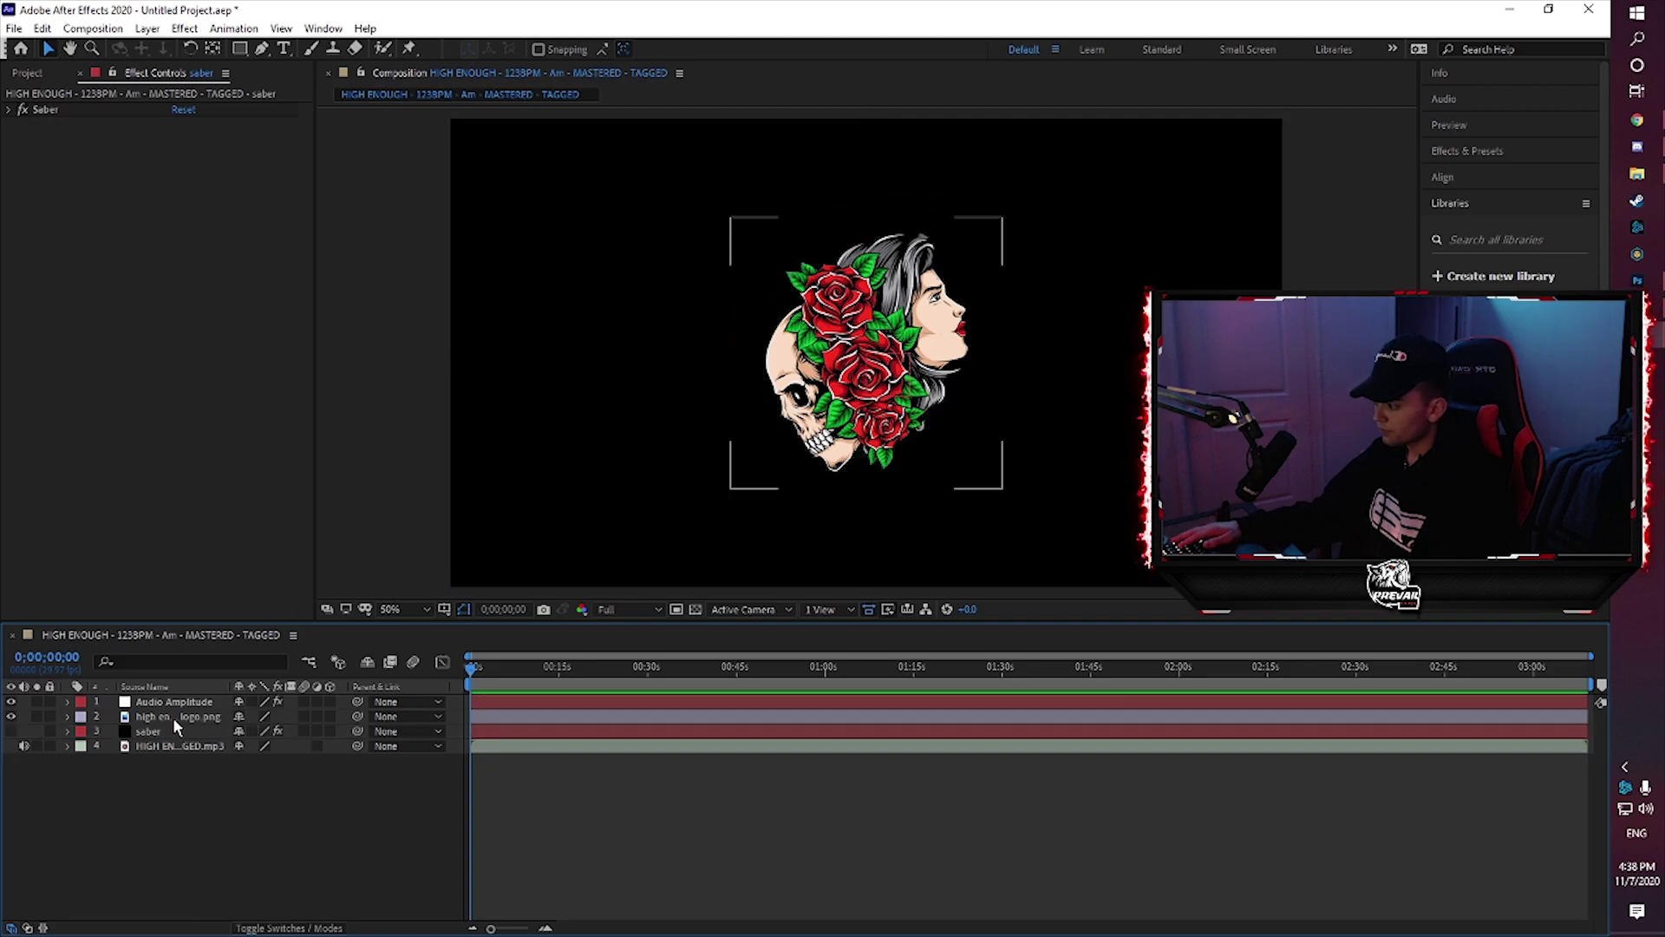
left_click(68, 716)
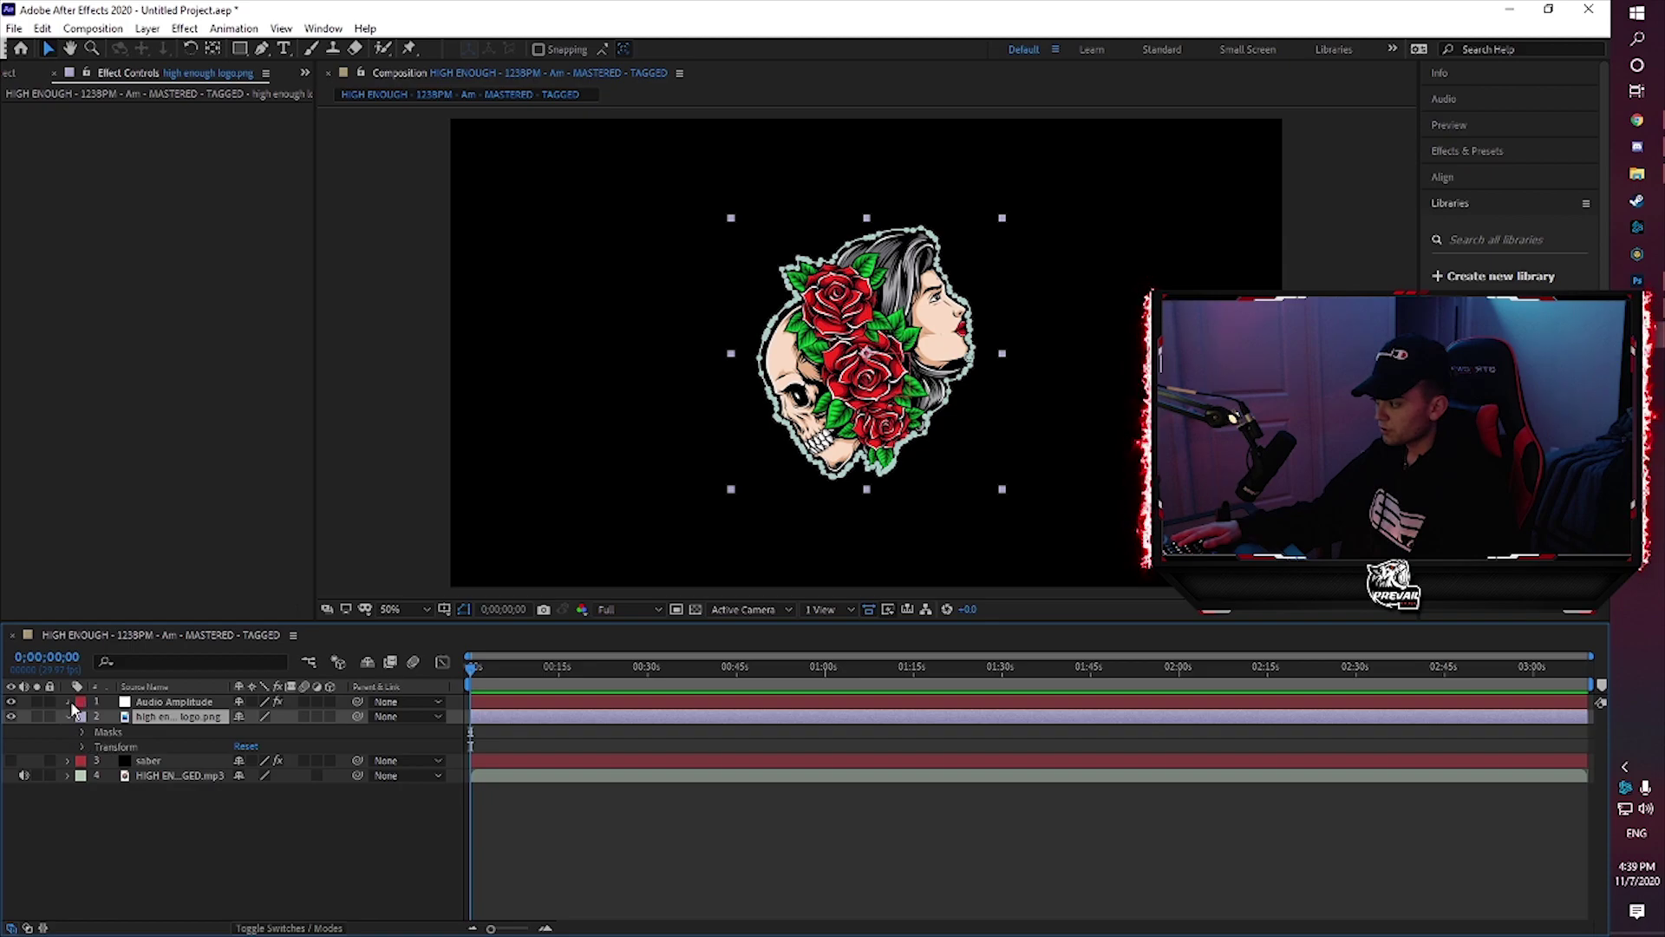
Delete the Audio Amplitude layer's extra channel effects and expand Both Channels
left_click(68, 702)
left_click(80, 717)
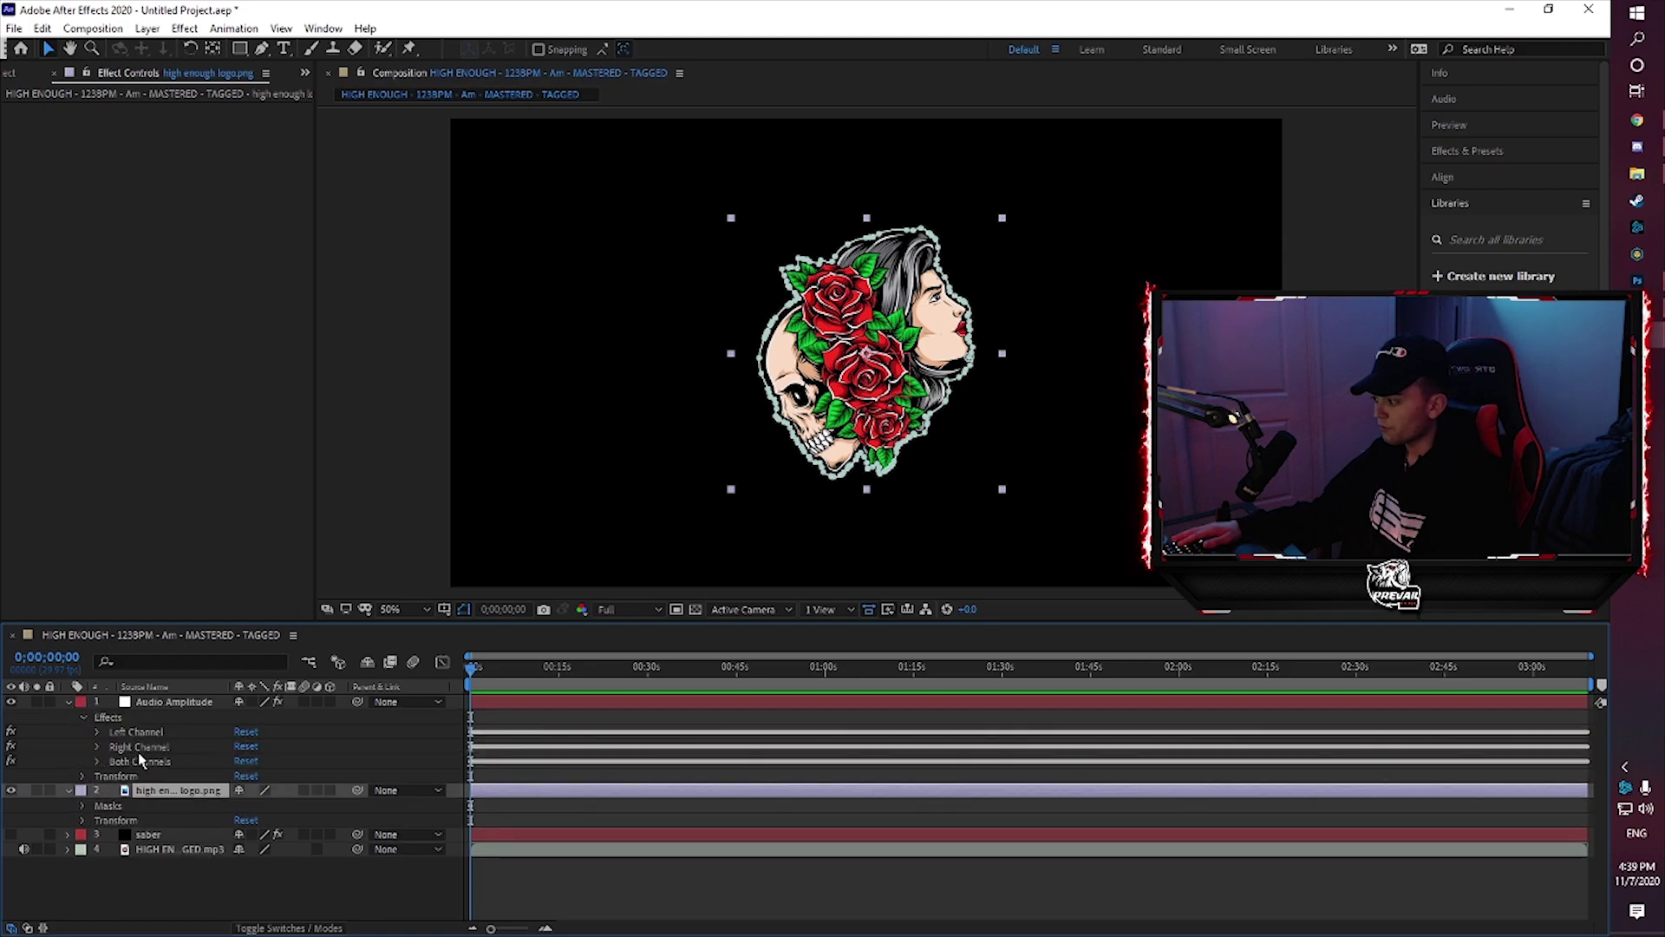
left_click(143, 736)
key("Delete")
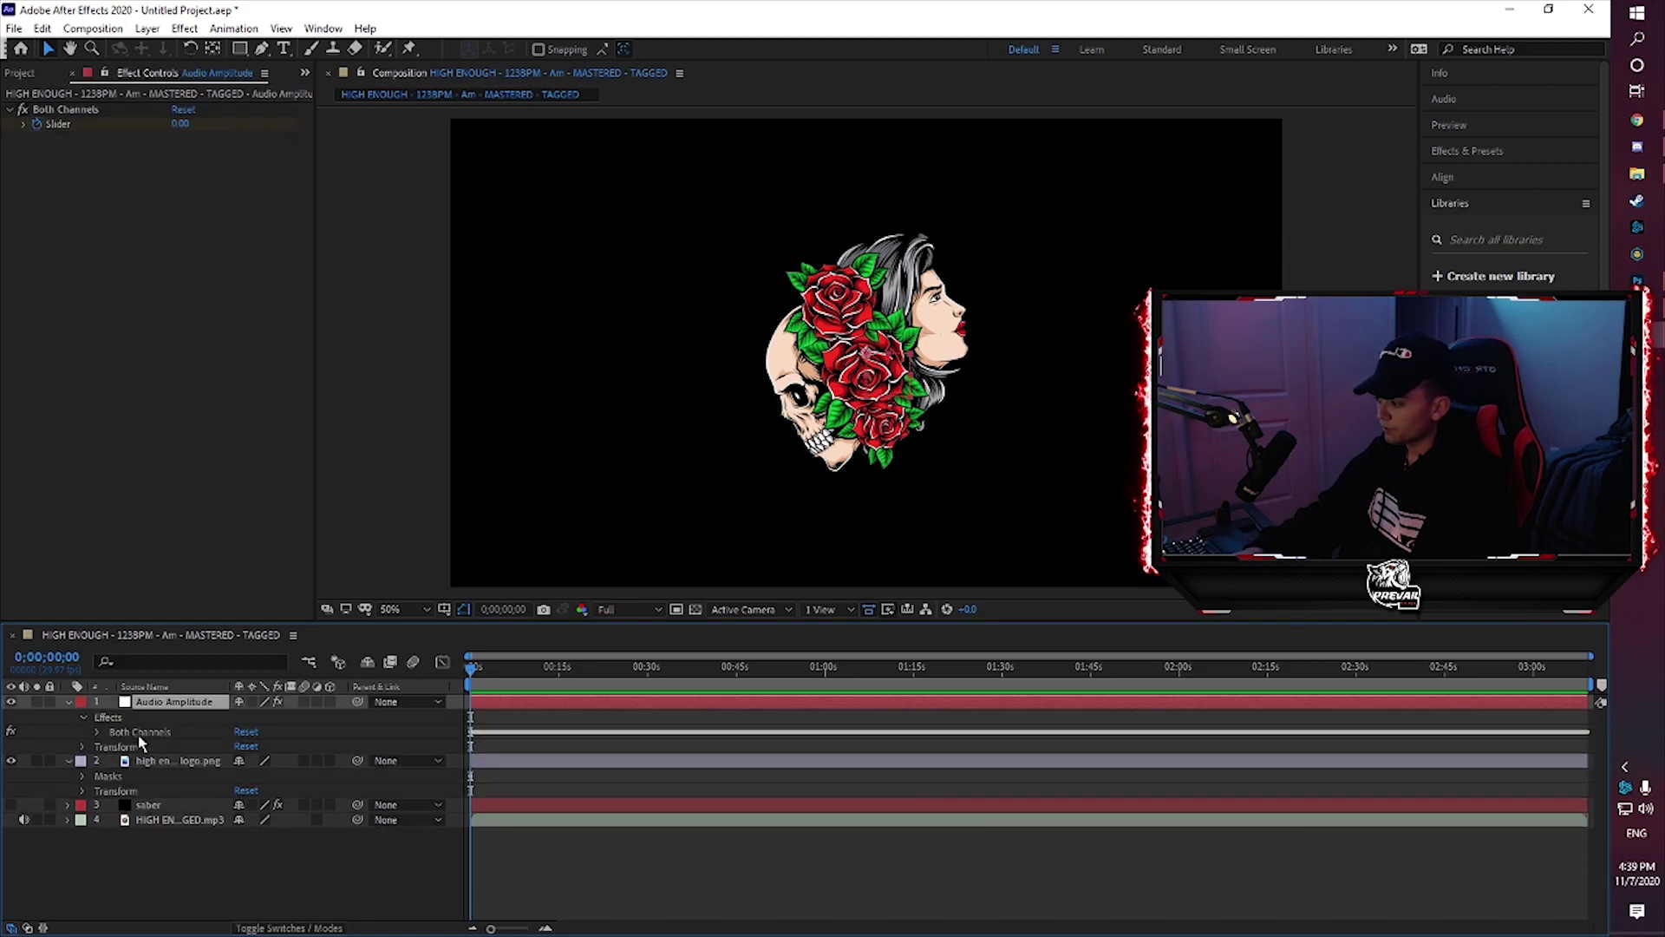
left_click(95, 733)
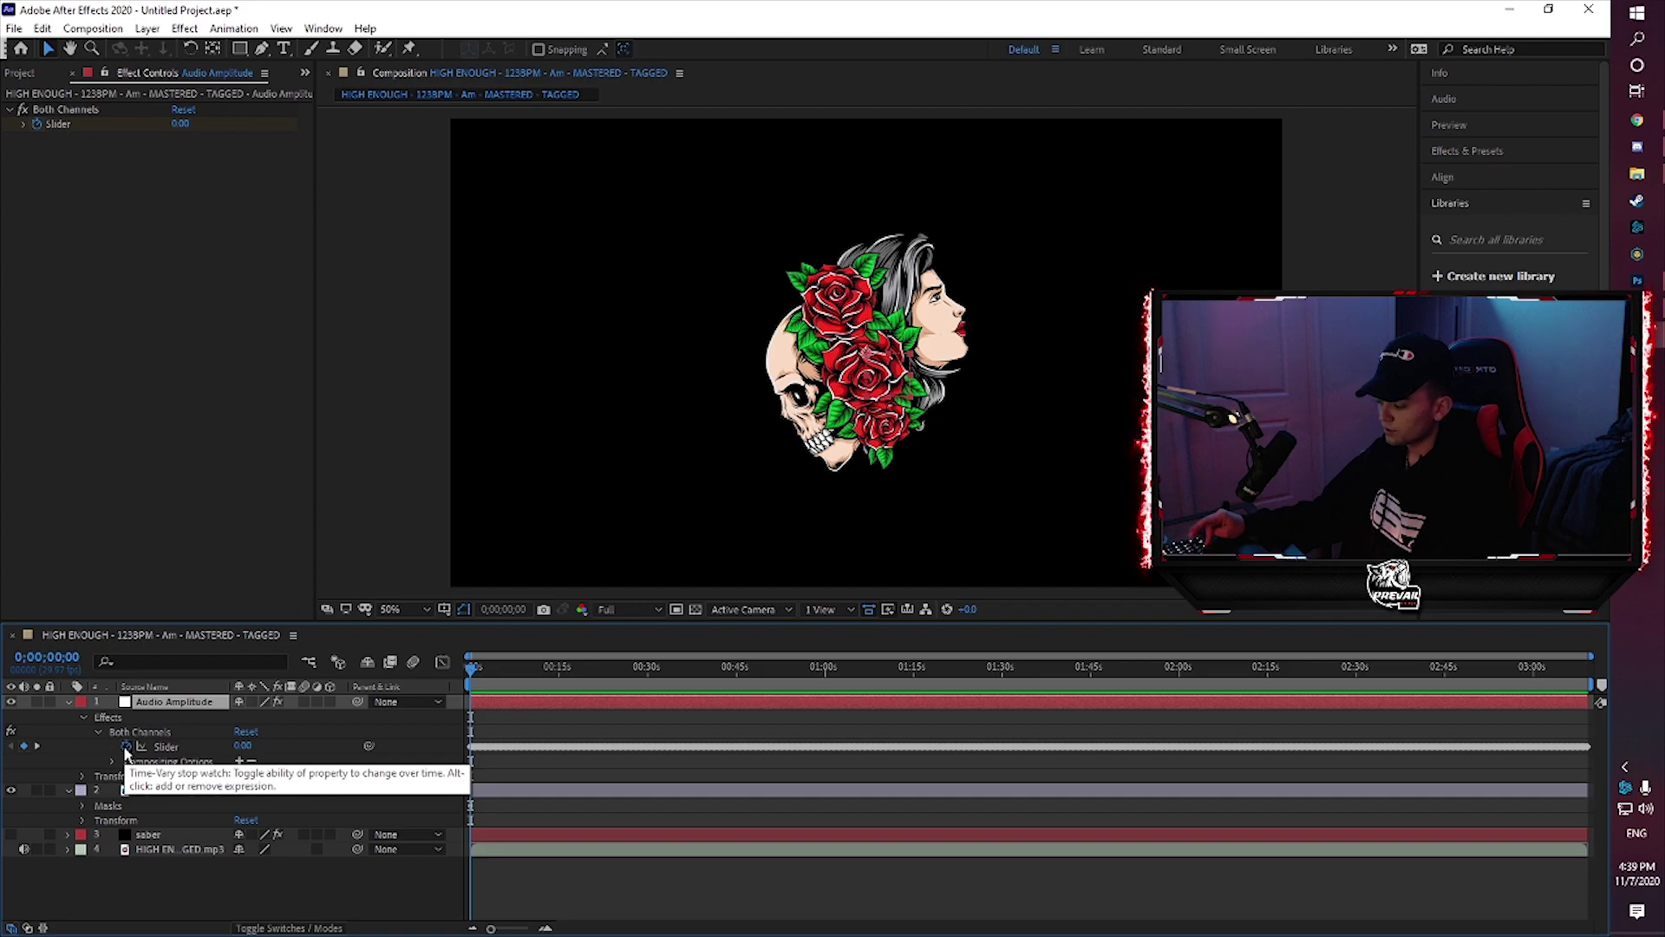
Start an ease(value, …) expression on the Both Channels Slider and inspect its values in the Graph Editor
left_click(126, 747, "alt")
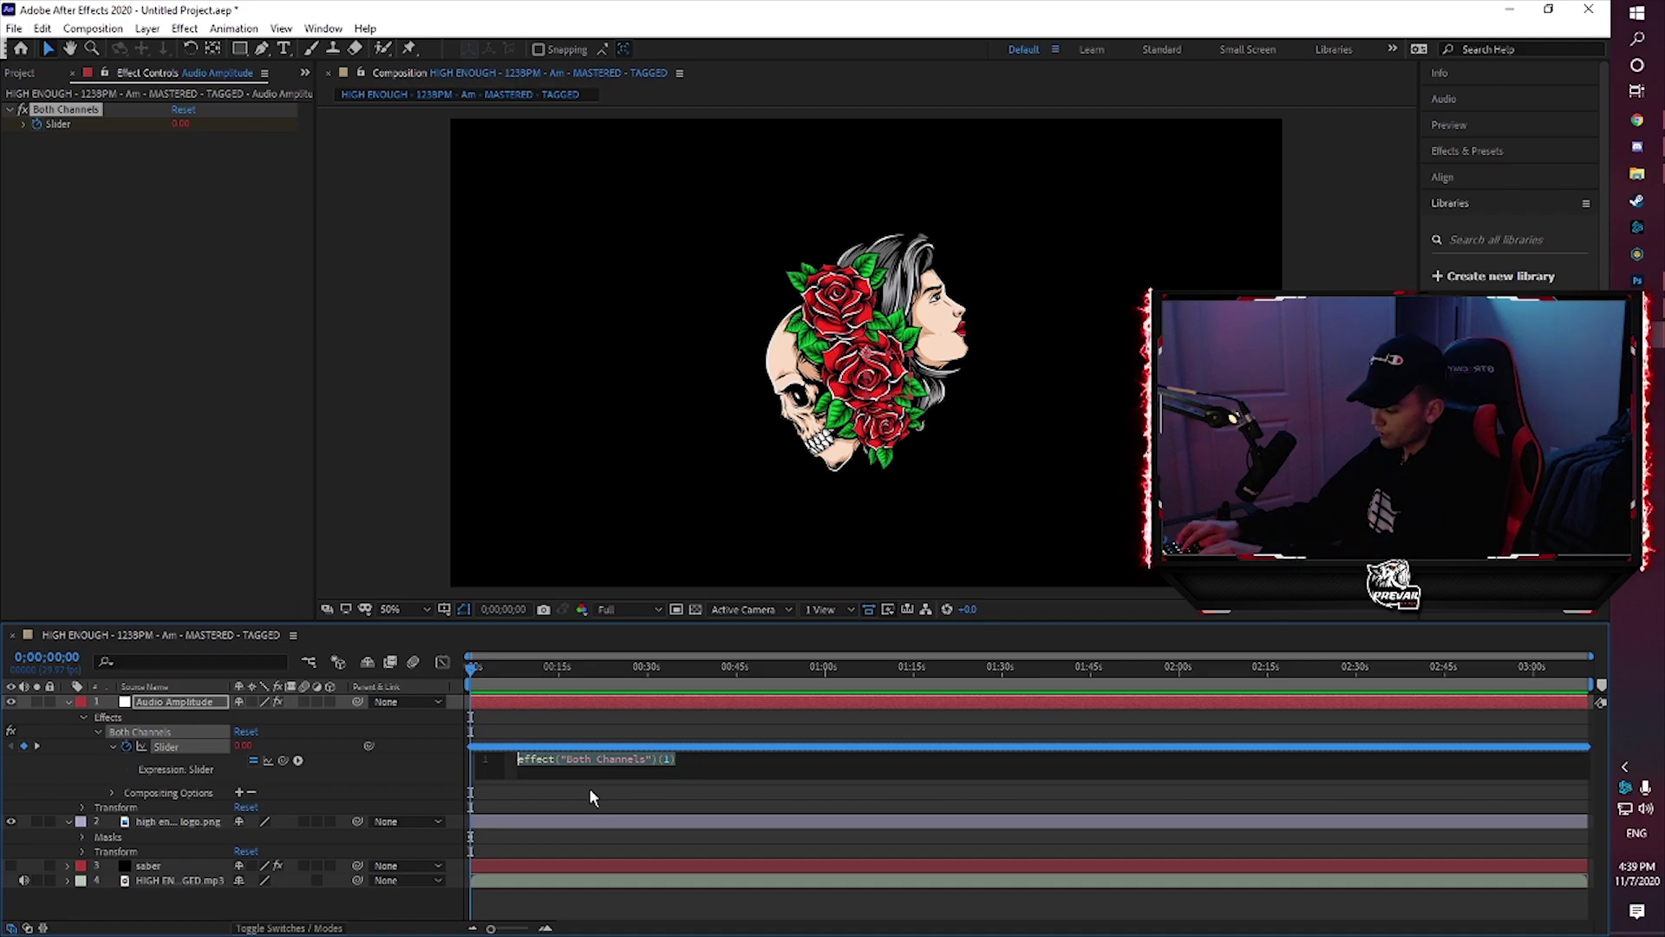
type("ease")
key("Return")
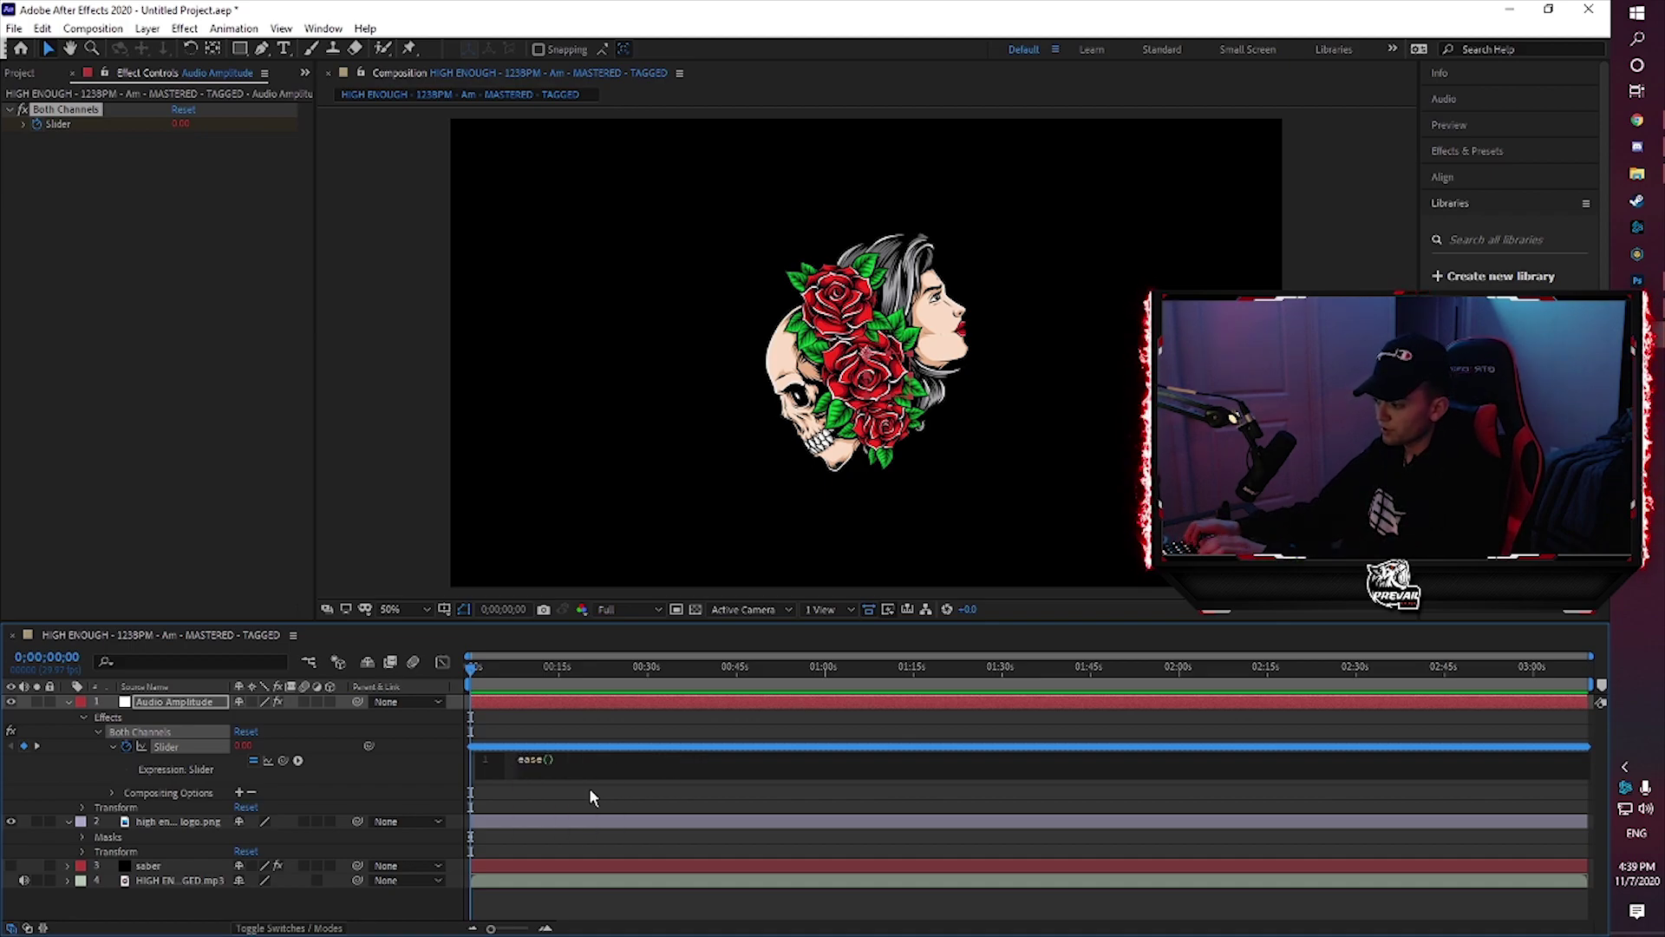
type("value,")
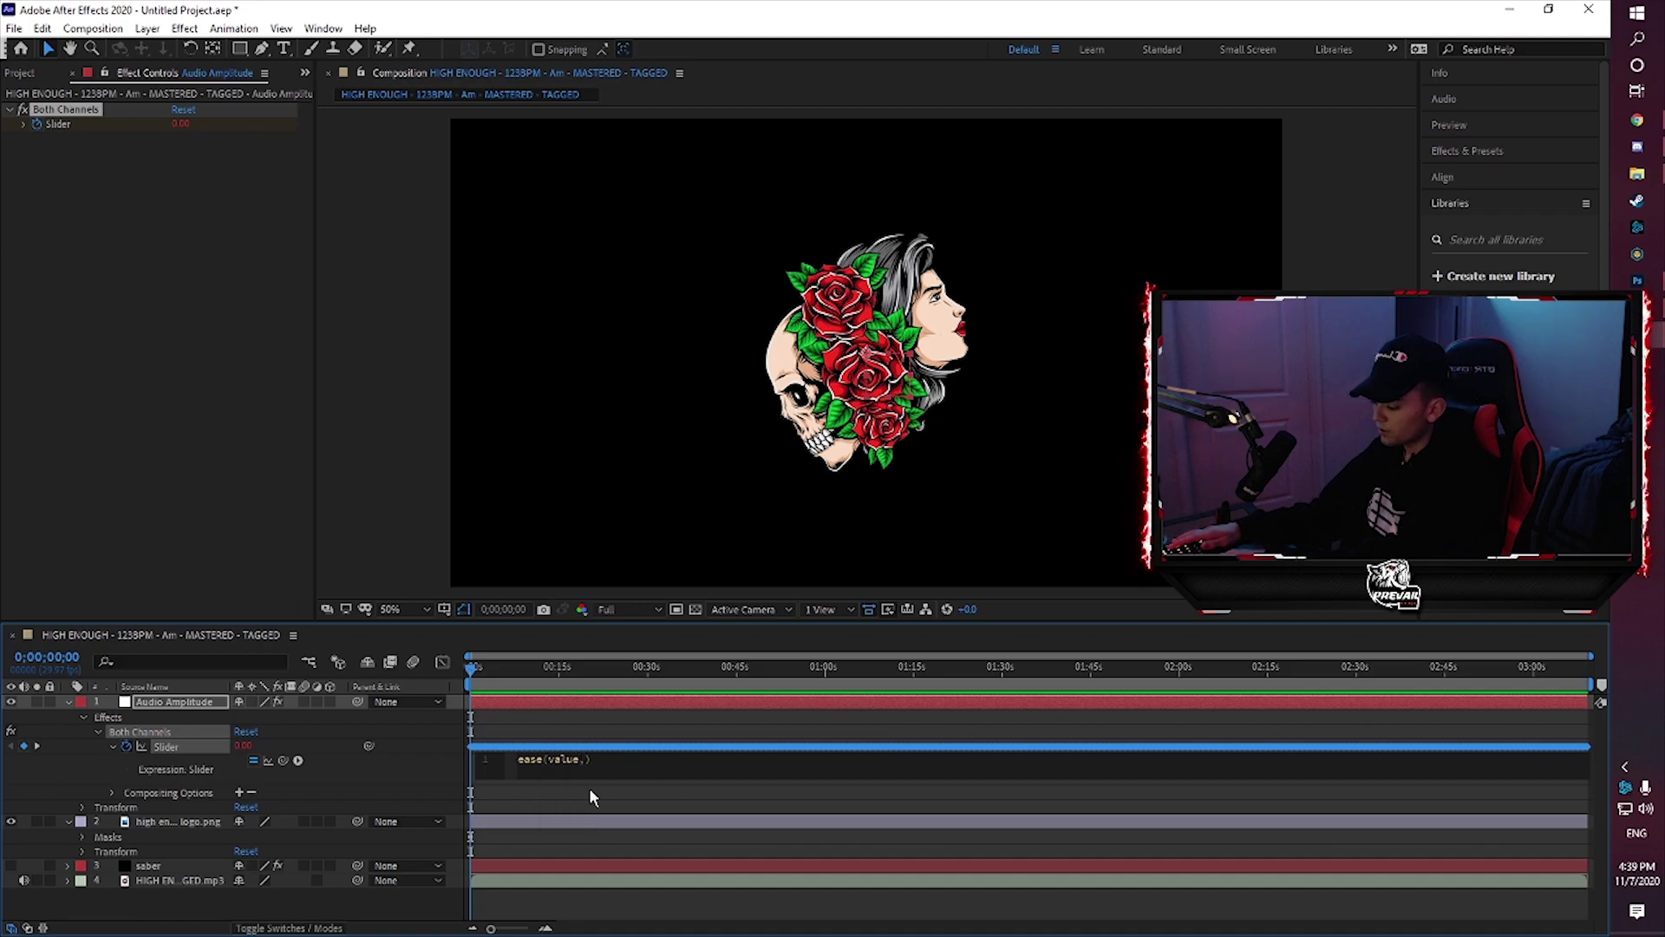
left_click(390, 701)
left_click(443, 661)
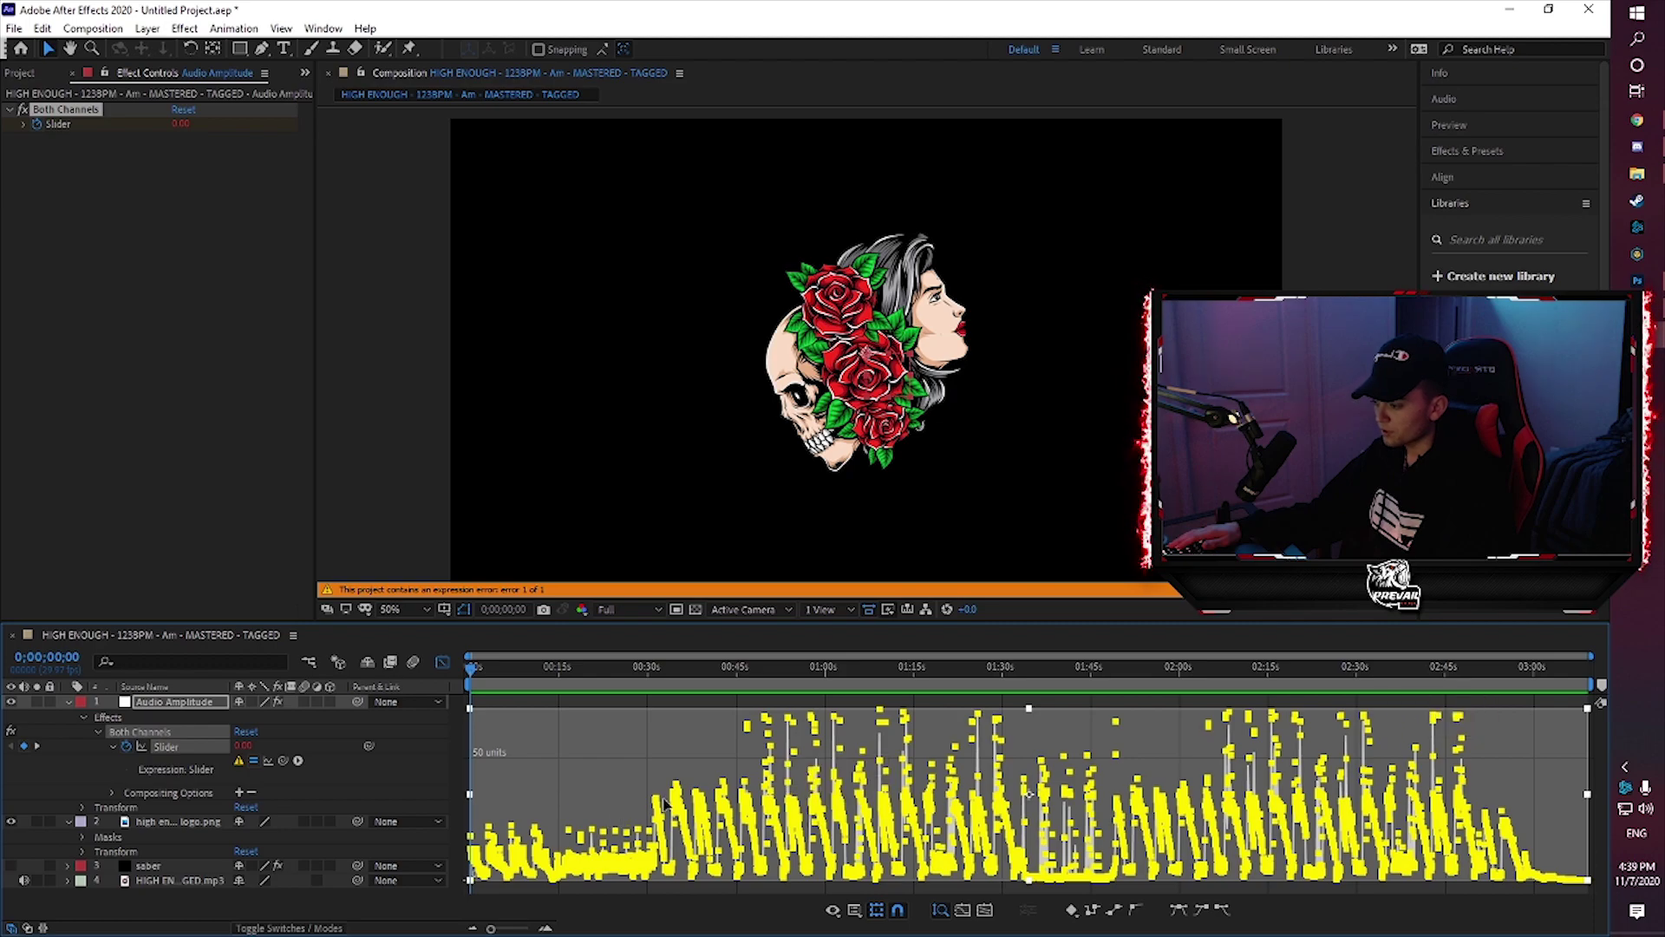
mouse_move(659, 811)
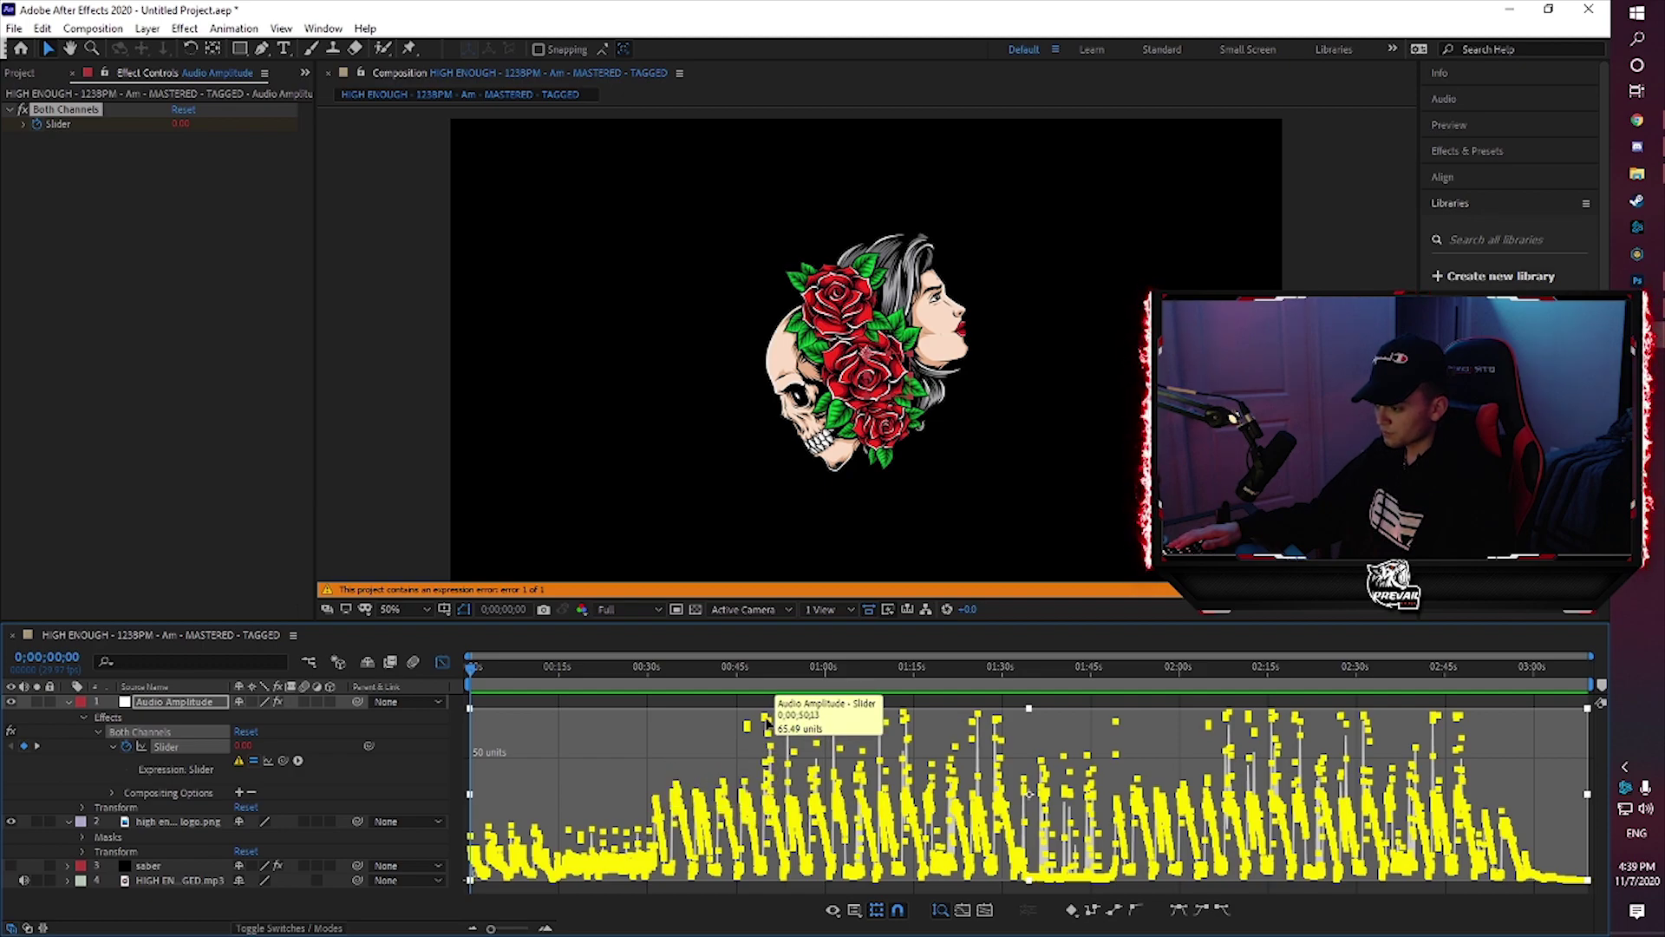
left_click(441, 665)
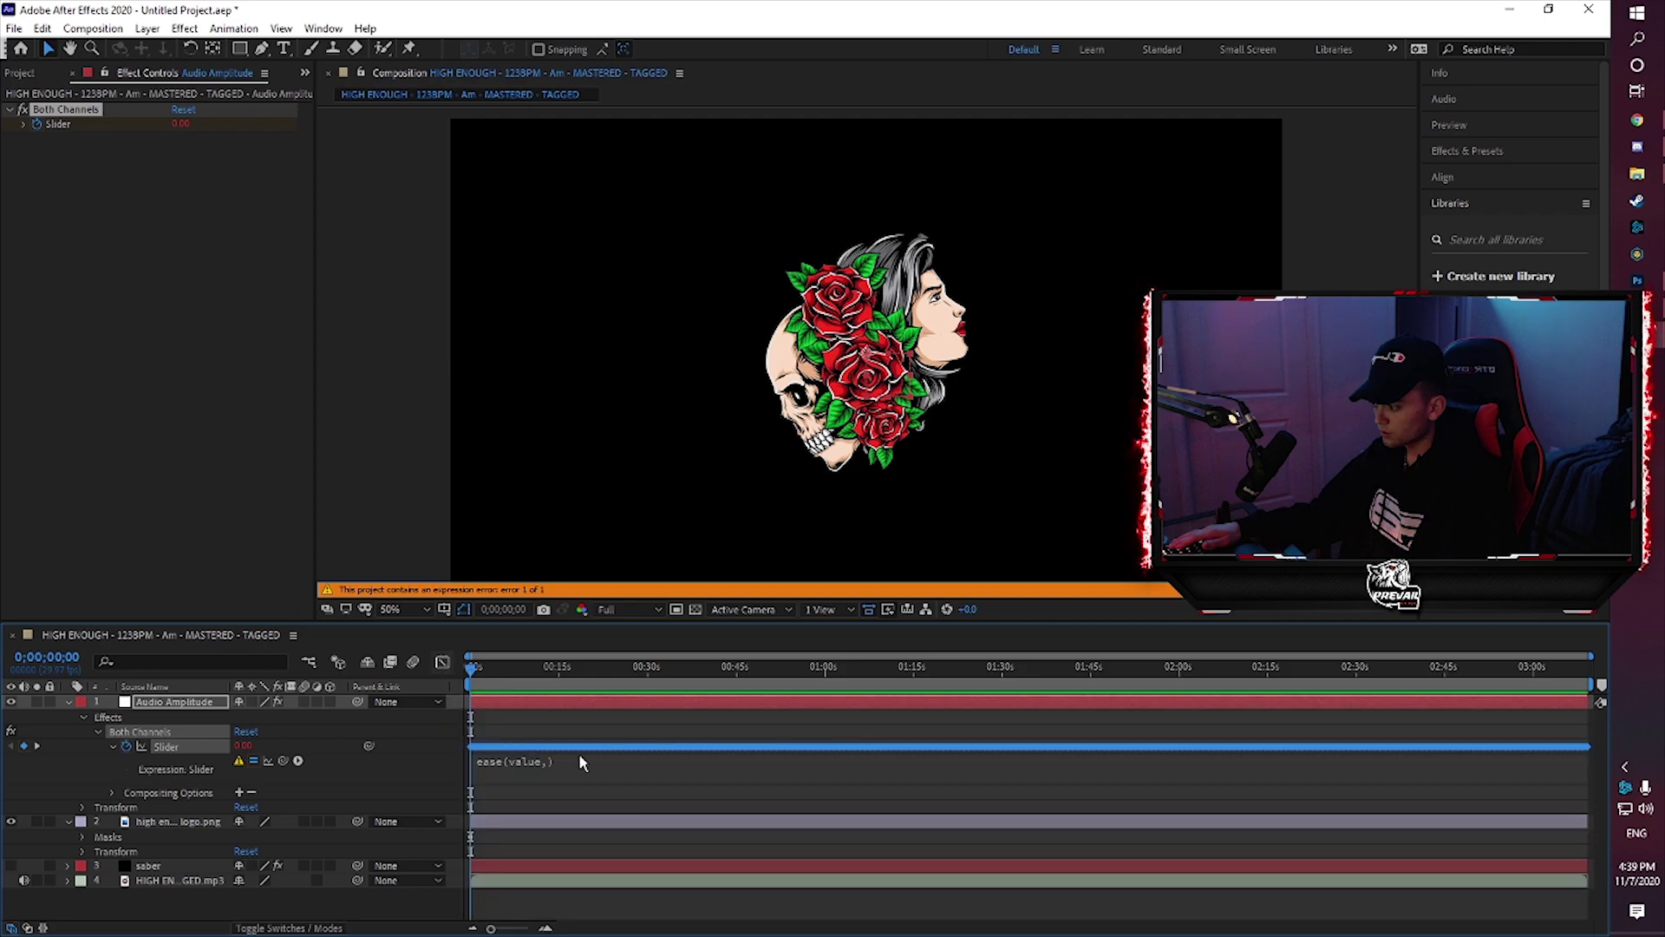
Complete the slider expression as ease(value,20,65,0,100)
left_click(548, 764)
type("20")
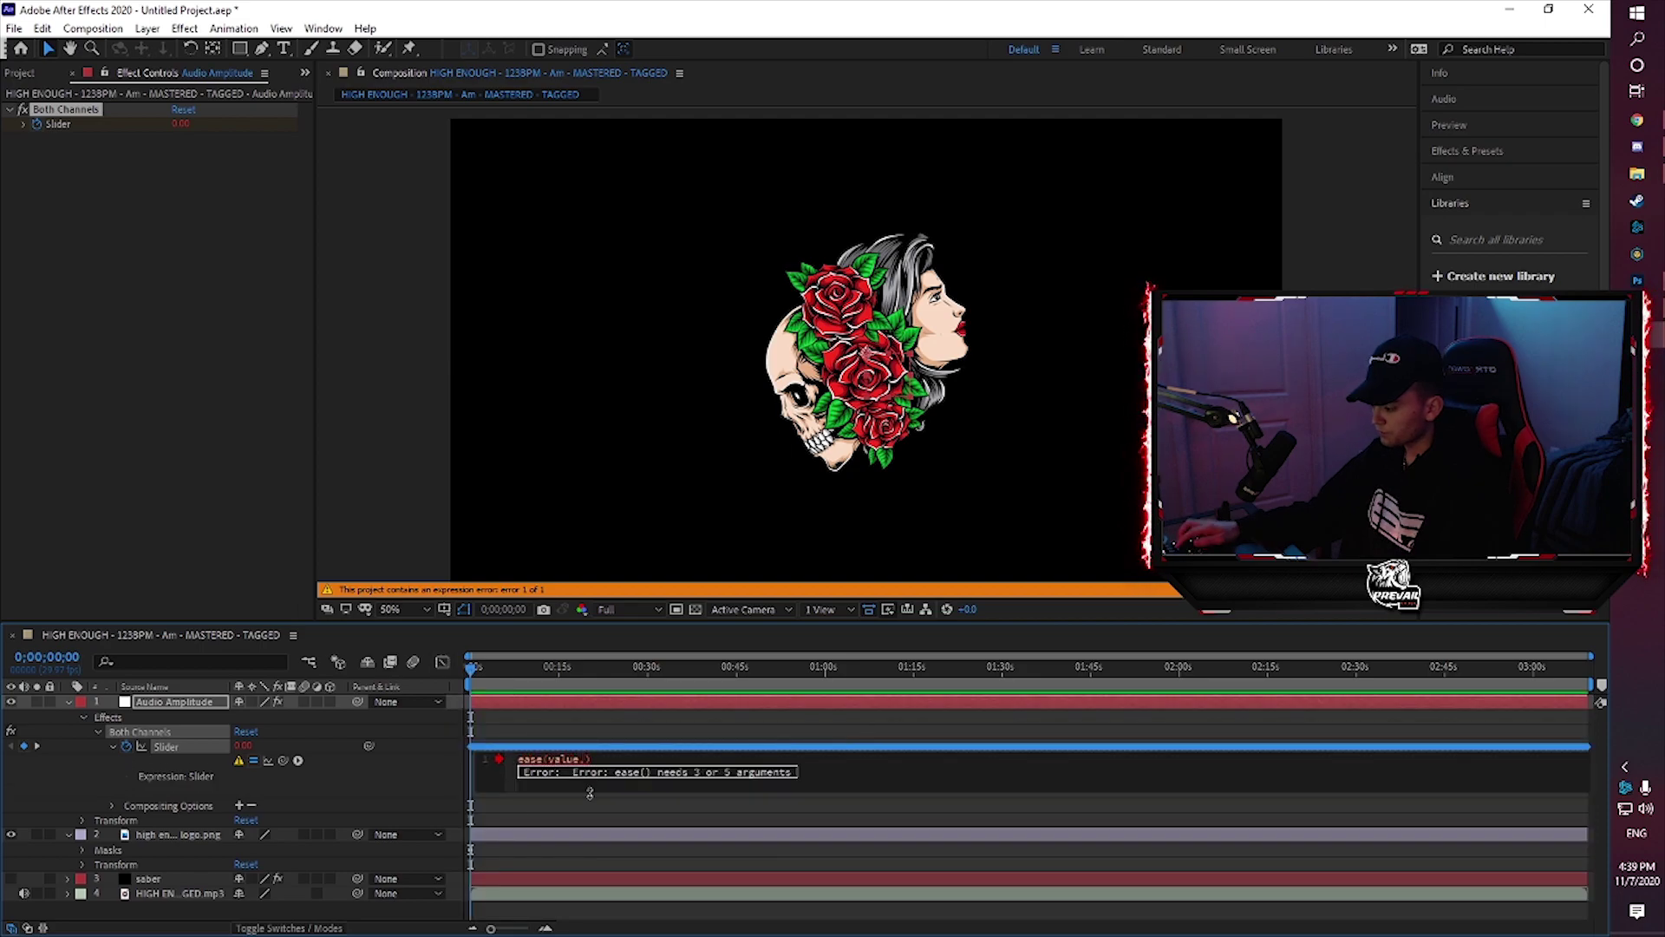
type(",65")
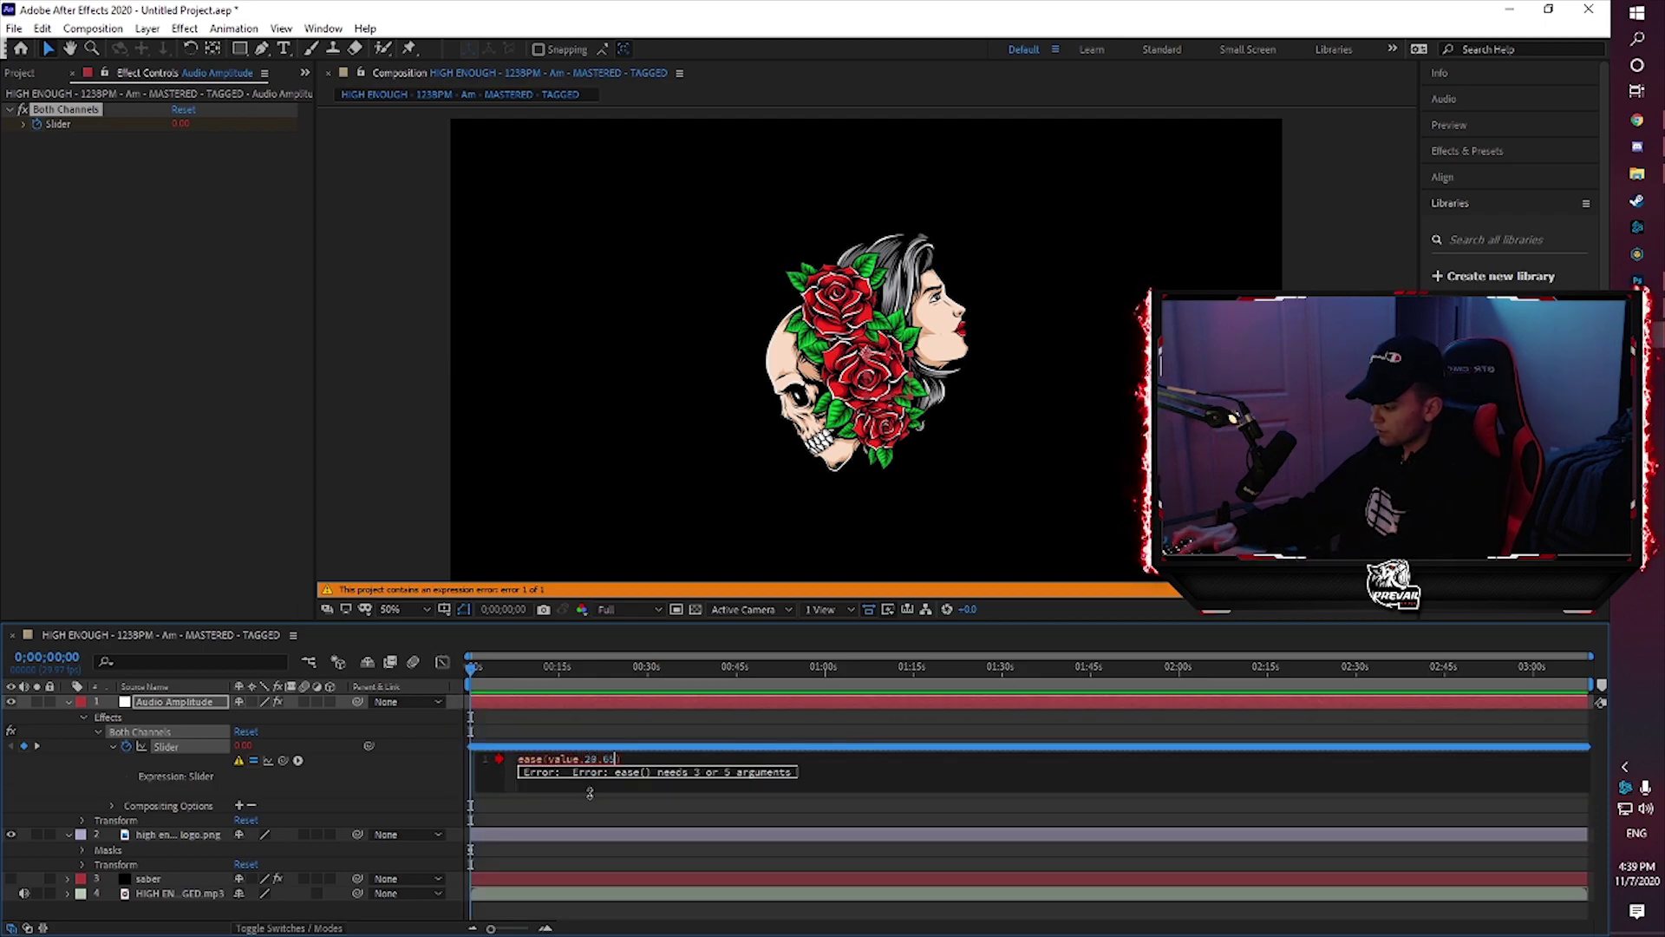
type(",0,100")
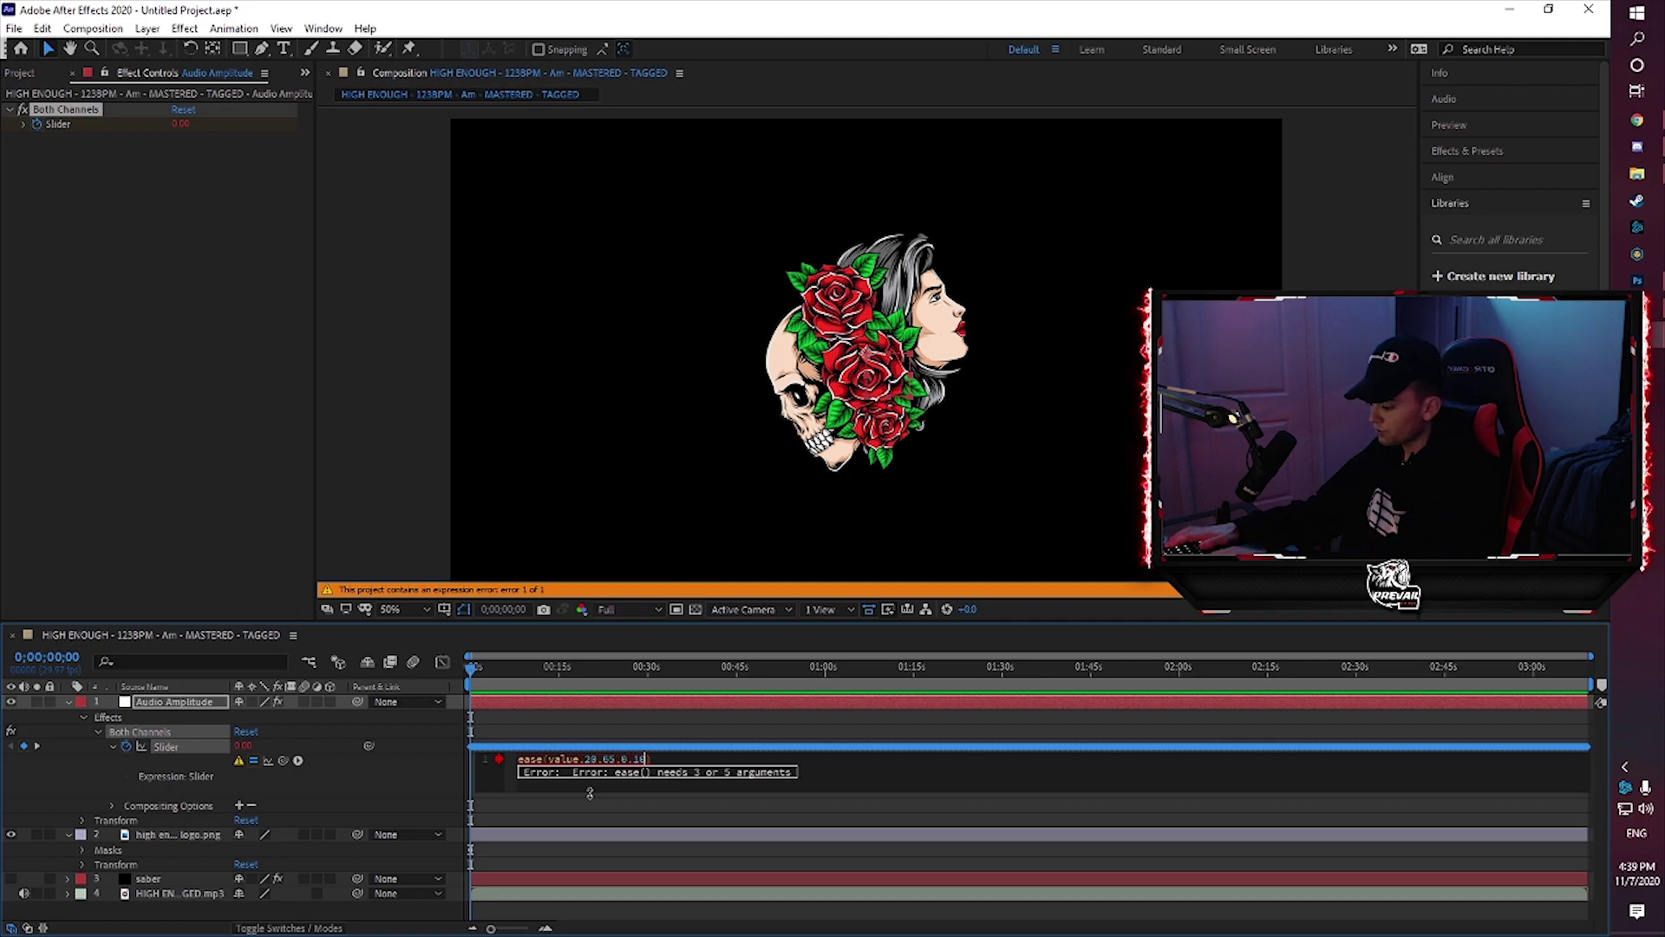
left_click(637, 816)
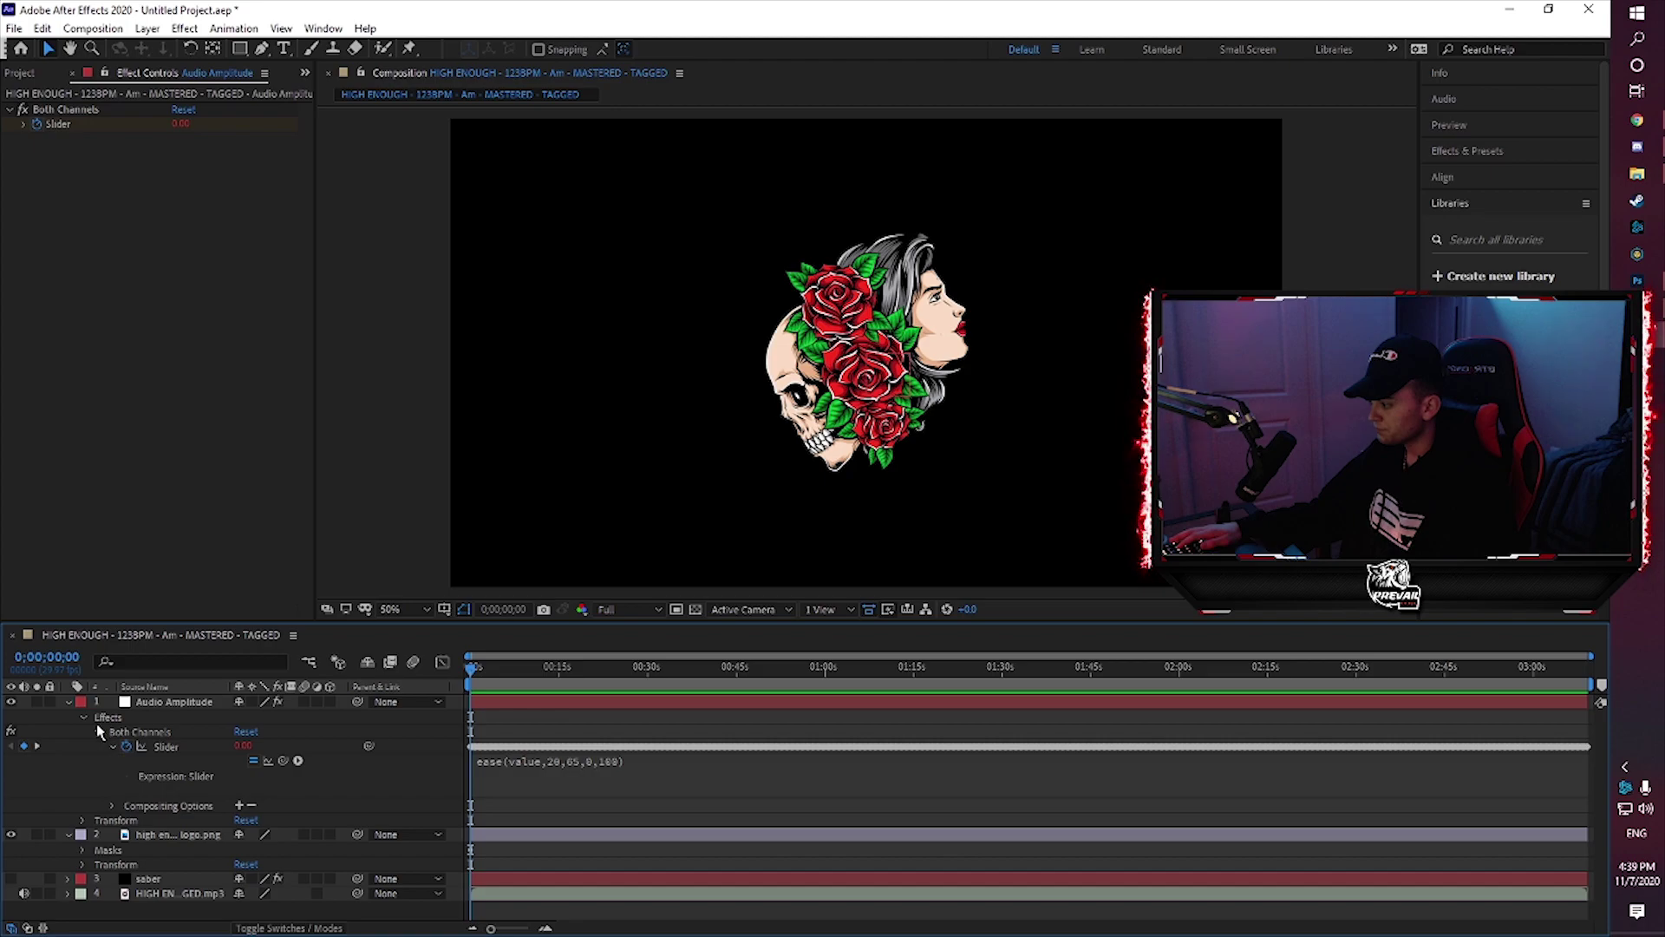
Give the logo's Scale an expression pick-whipped to the Audio Amplitude slider, halved, with a [100,100] offset
left_click(101, 840)
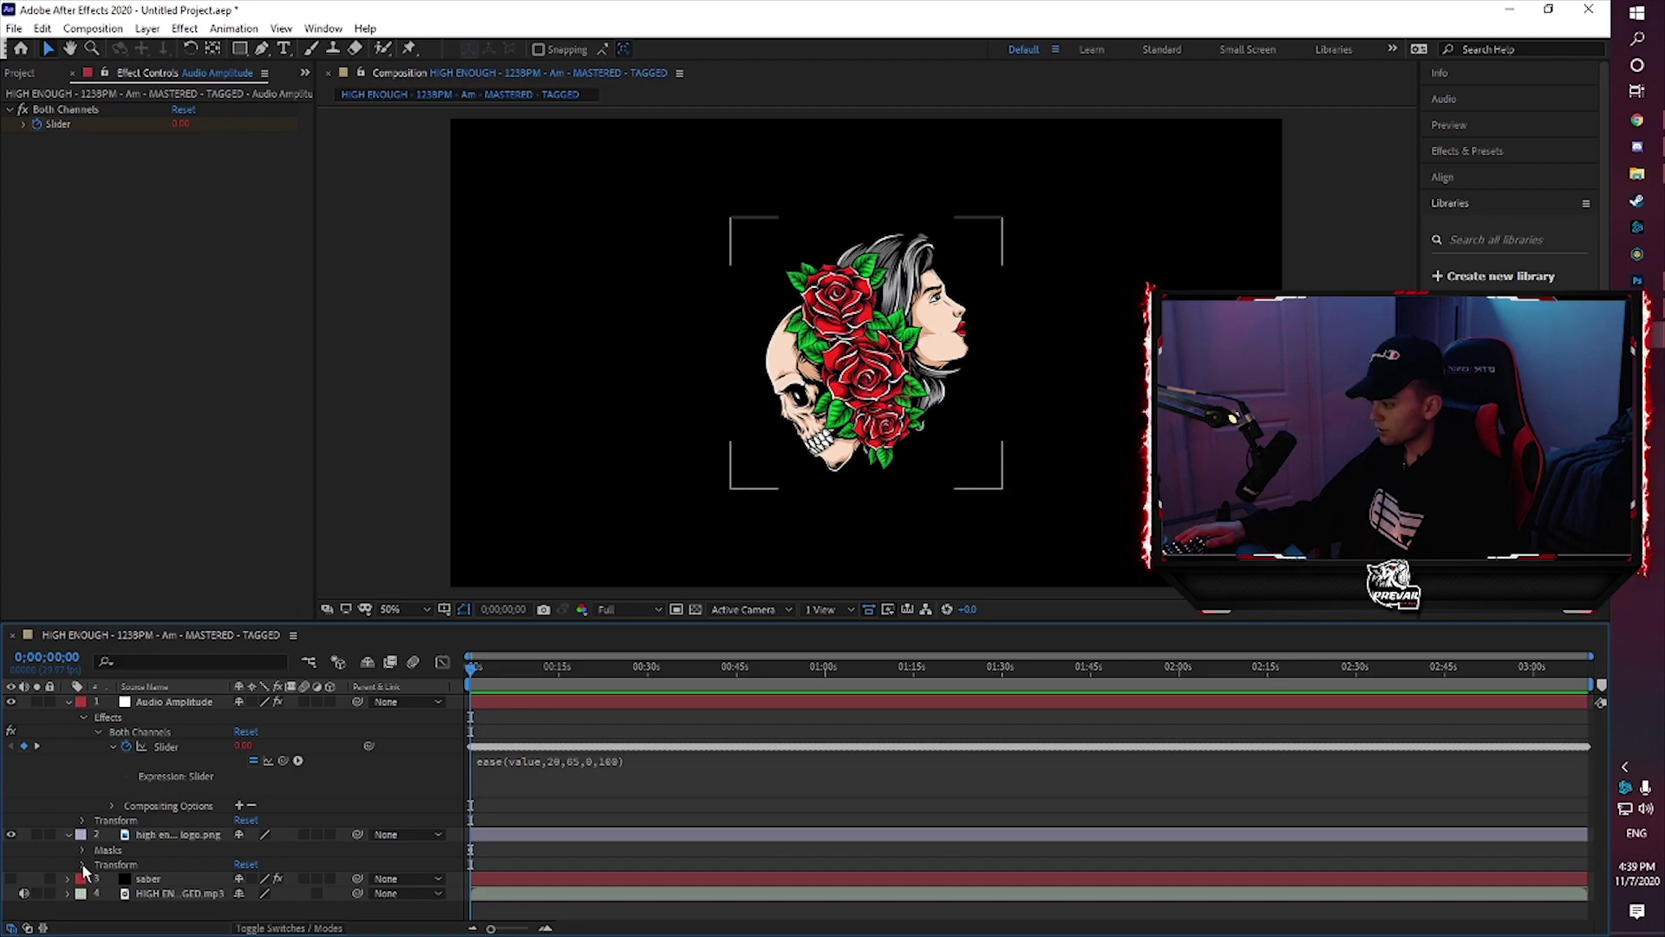
left_click(189, 838)
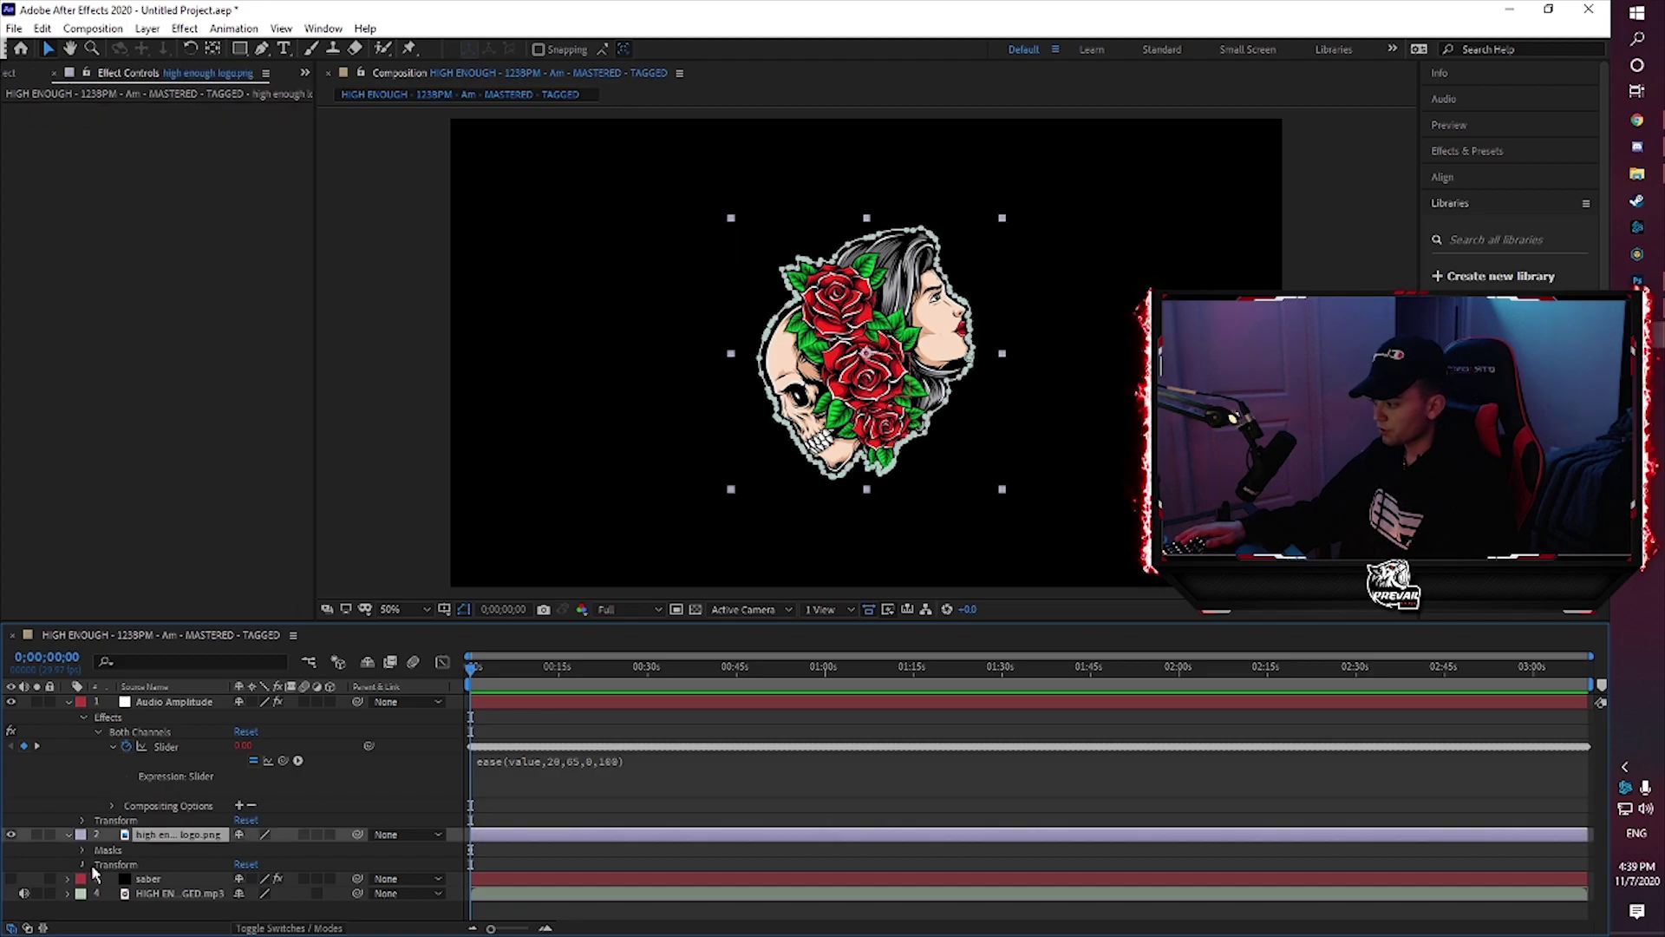
left_click(84, 865)
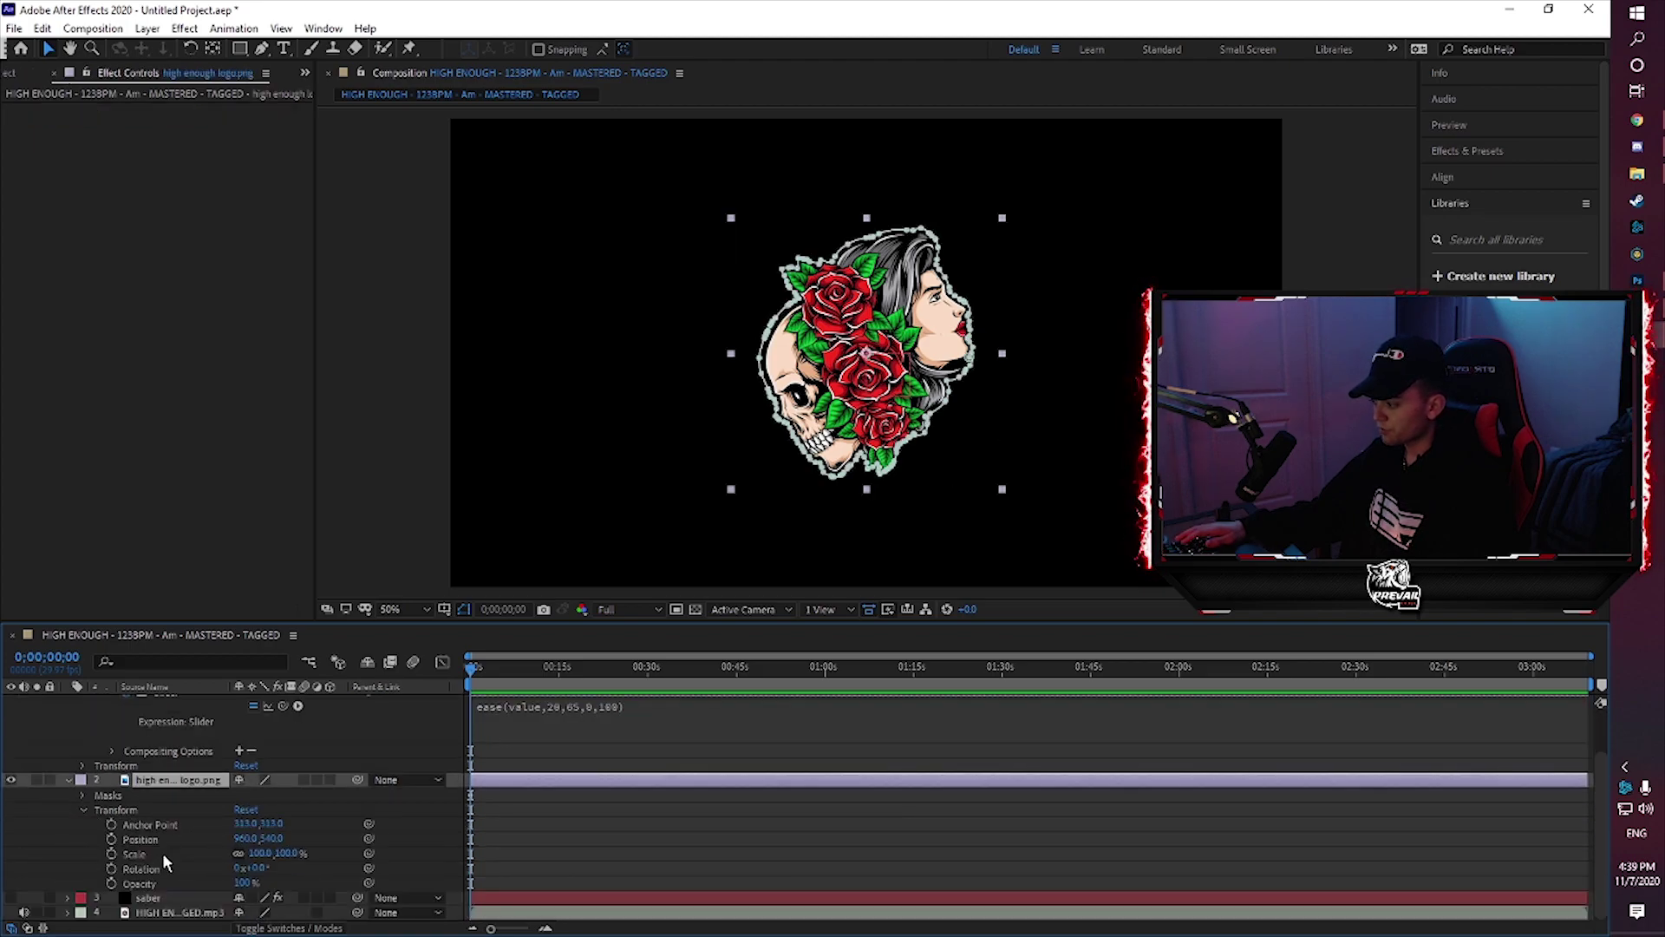
left_click(111, 856, "alt")
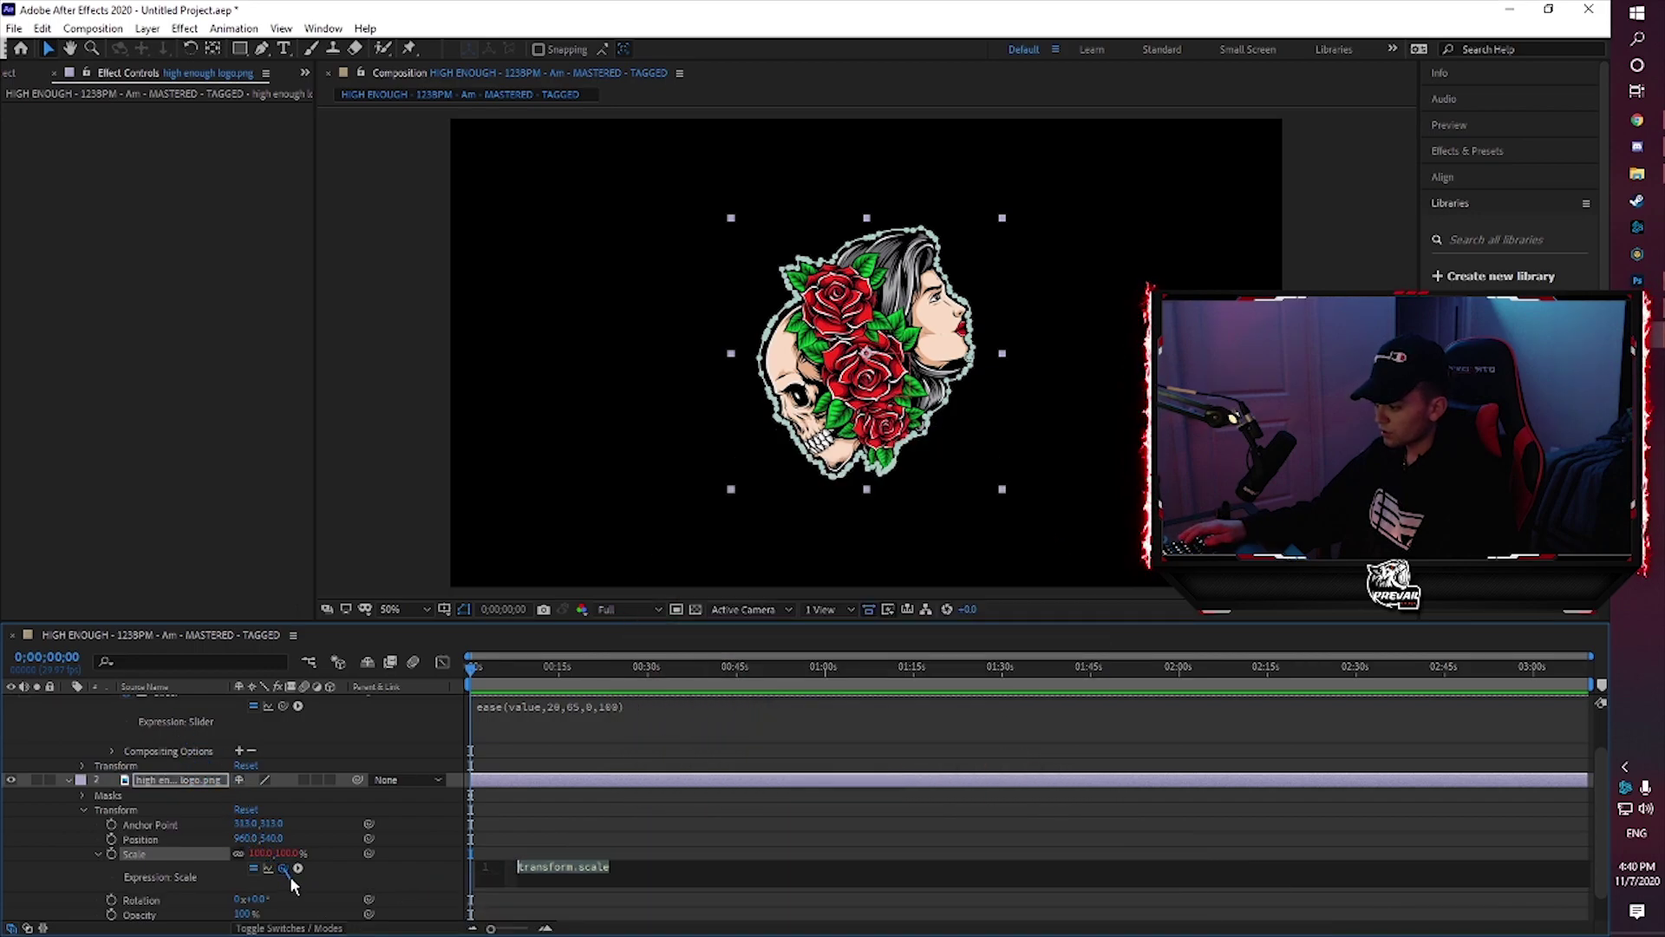
left_click_drag(286, 870, 160, 748)
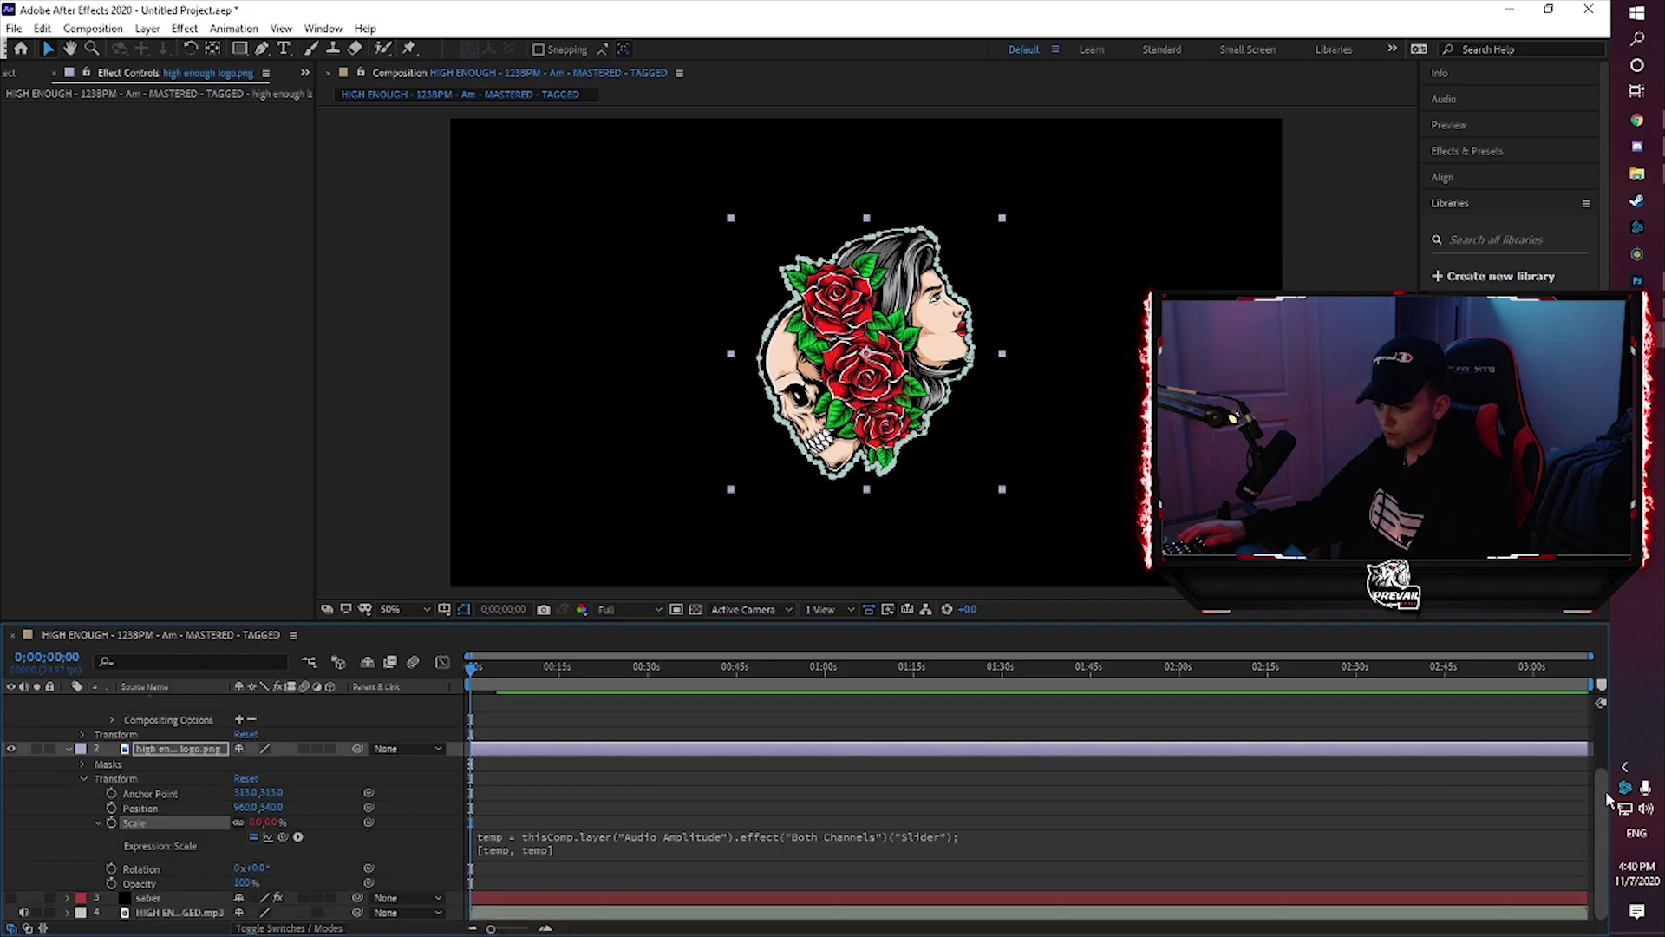
left_click(598, 857)
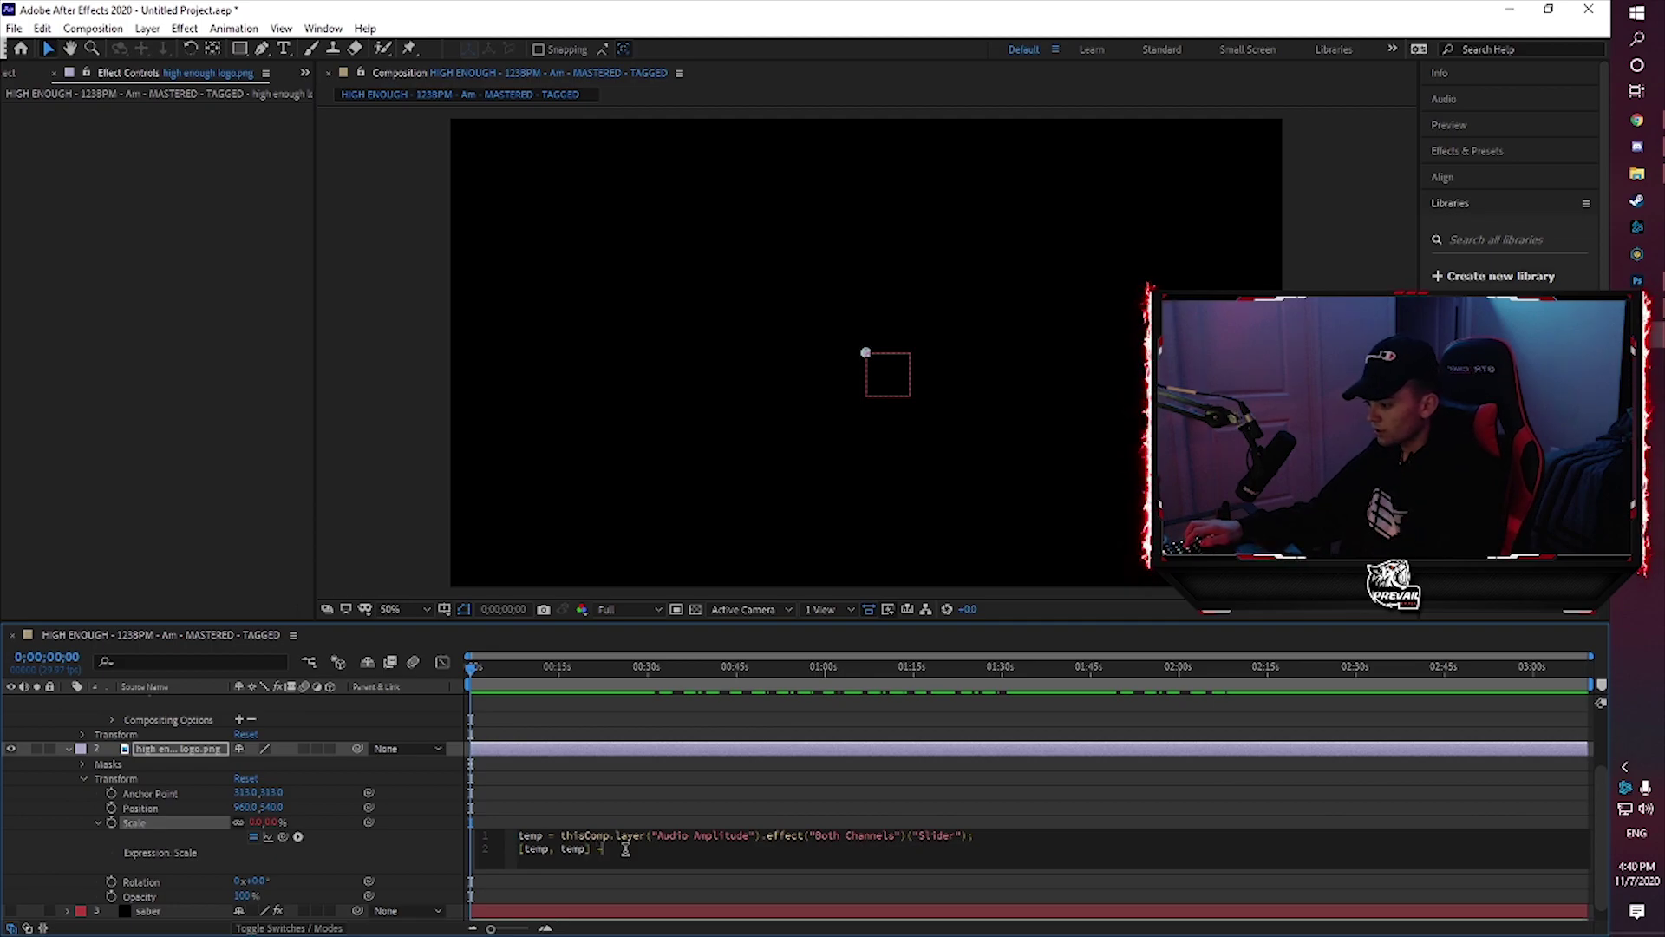
type("- ")
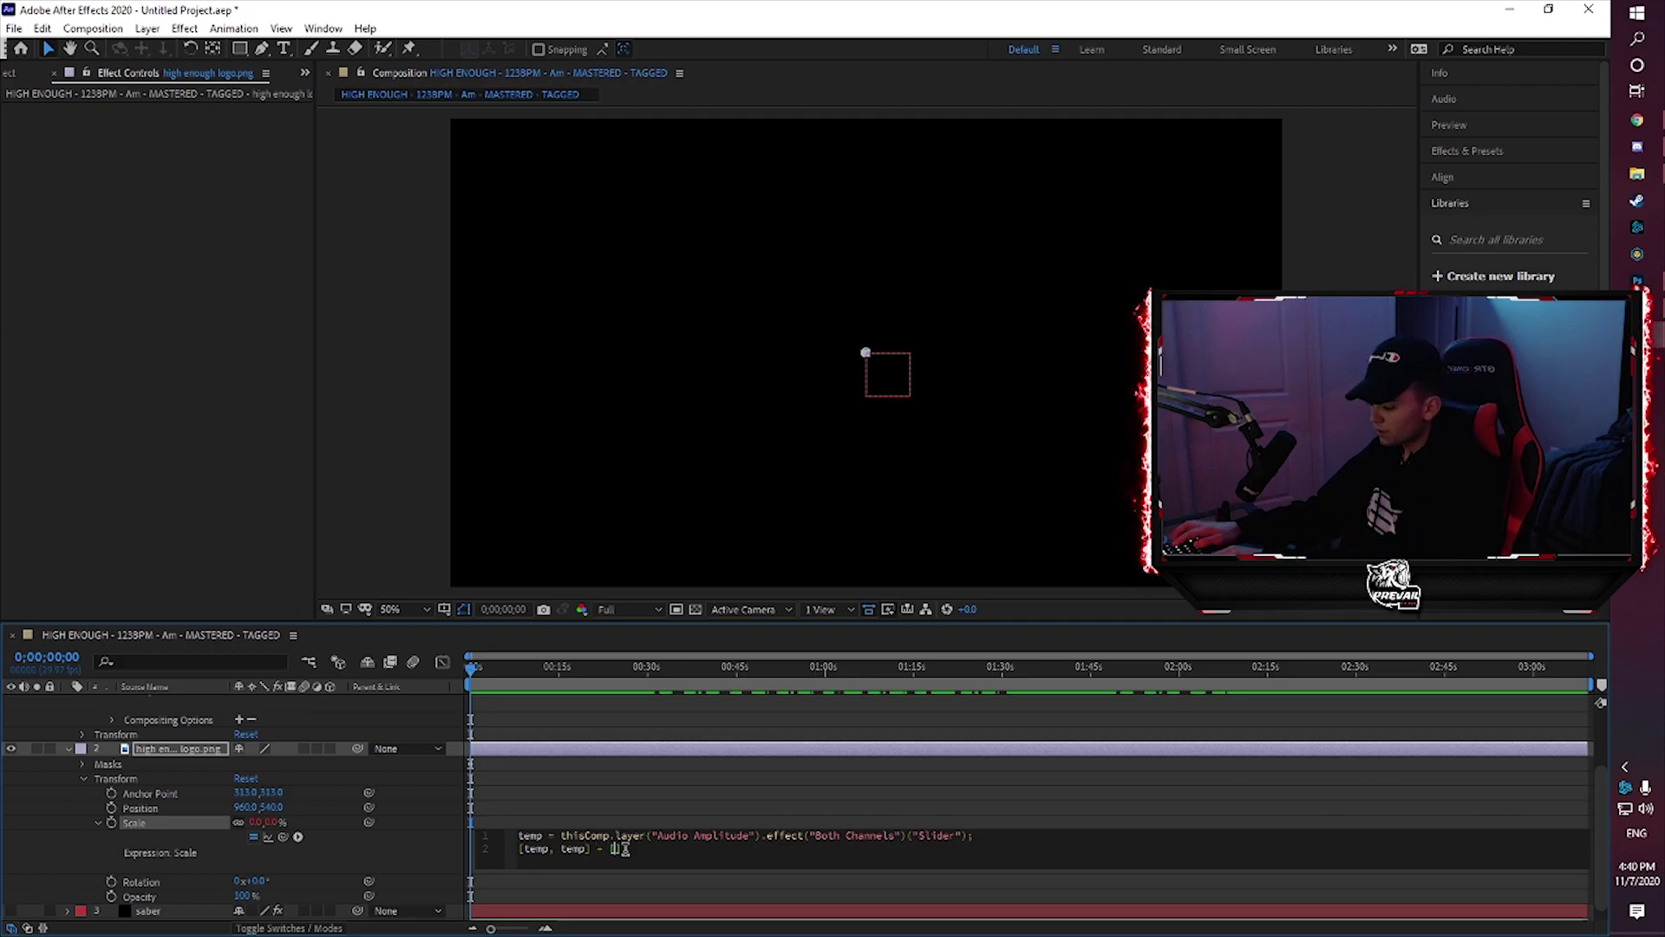
type("[100,10")
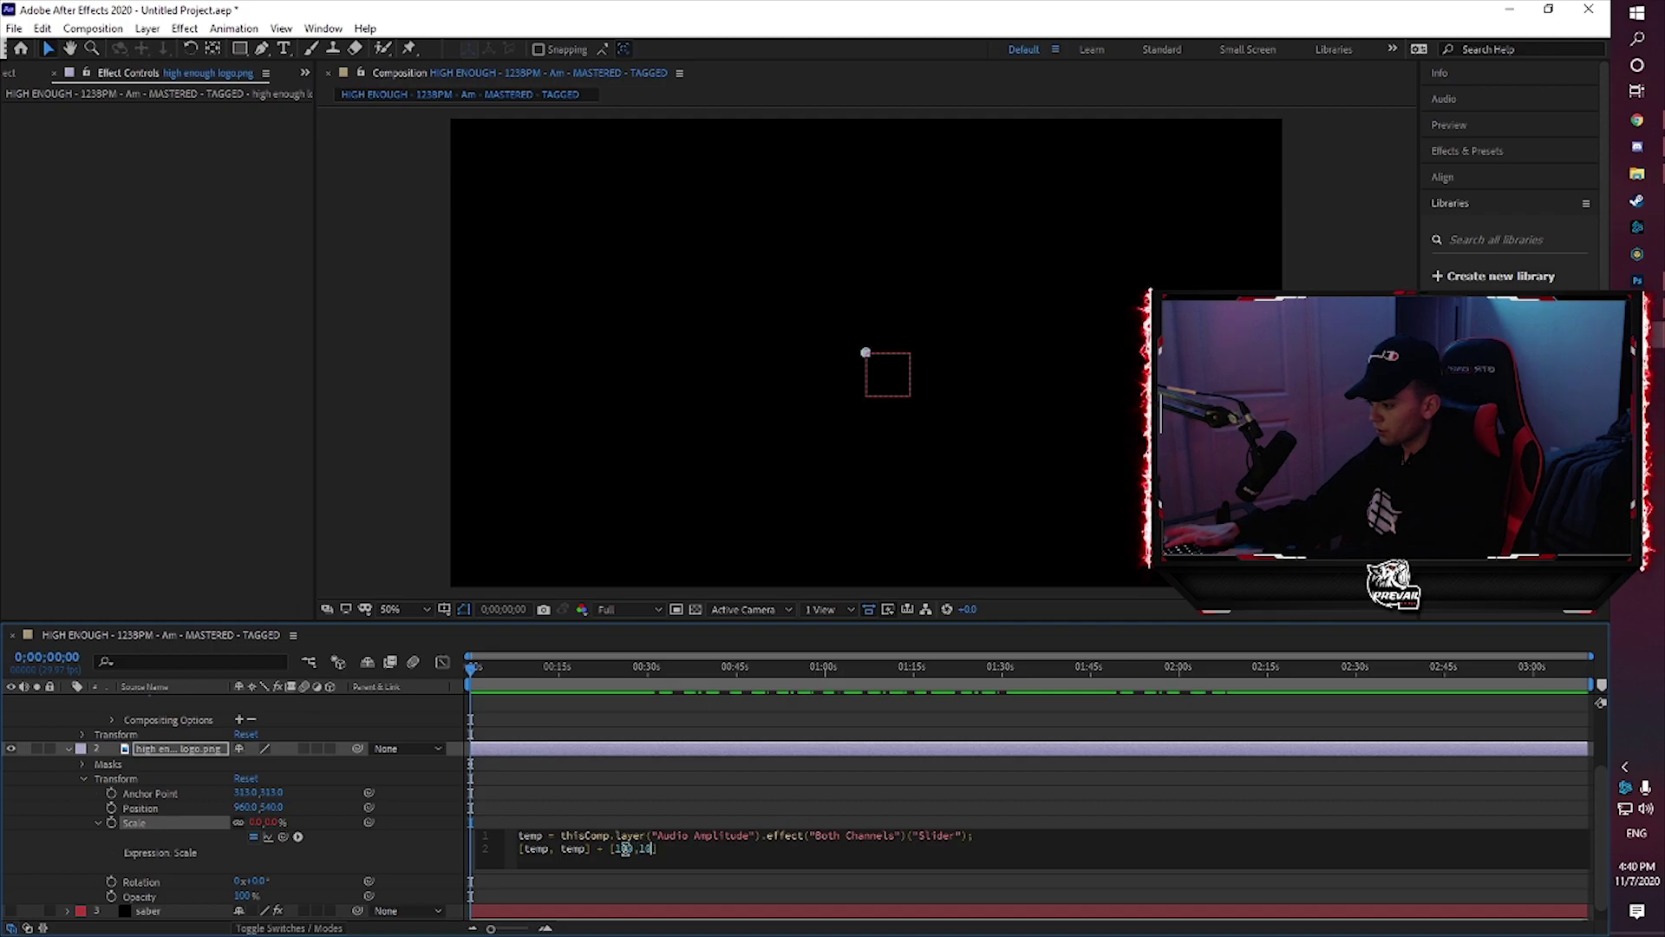
type("0]")
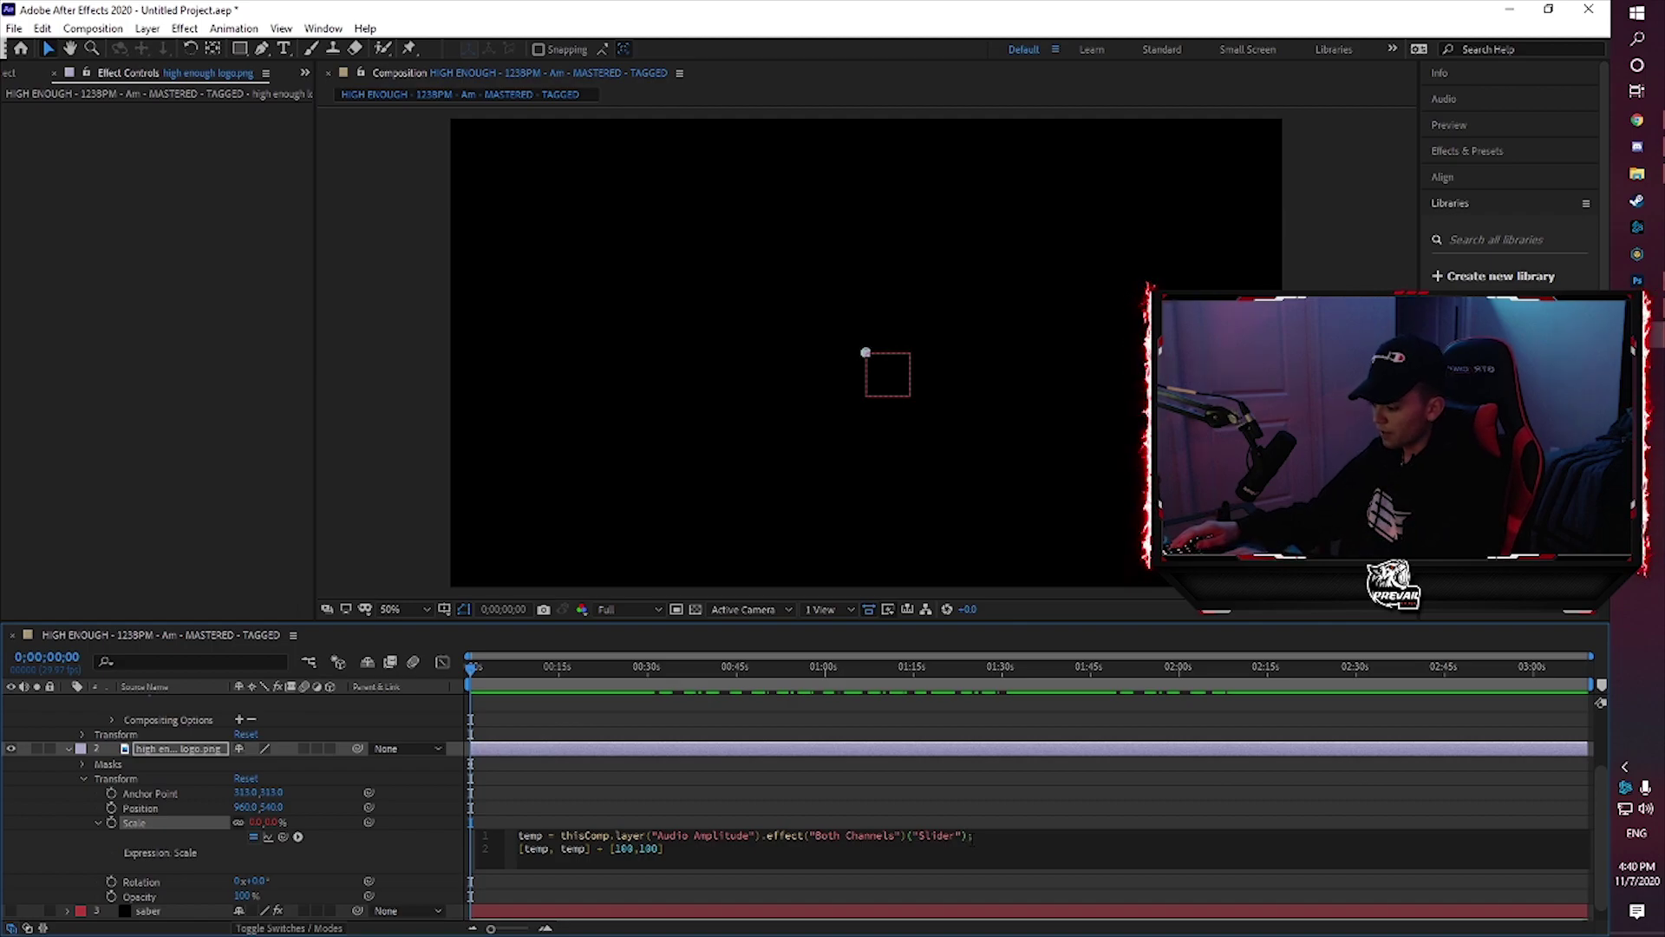
type(";")
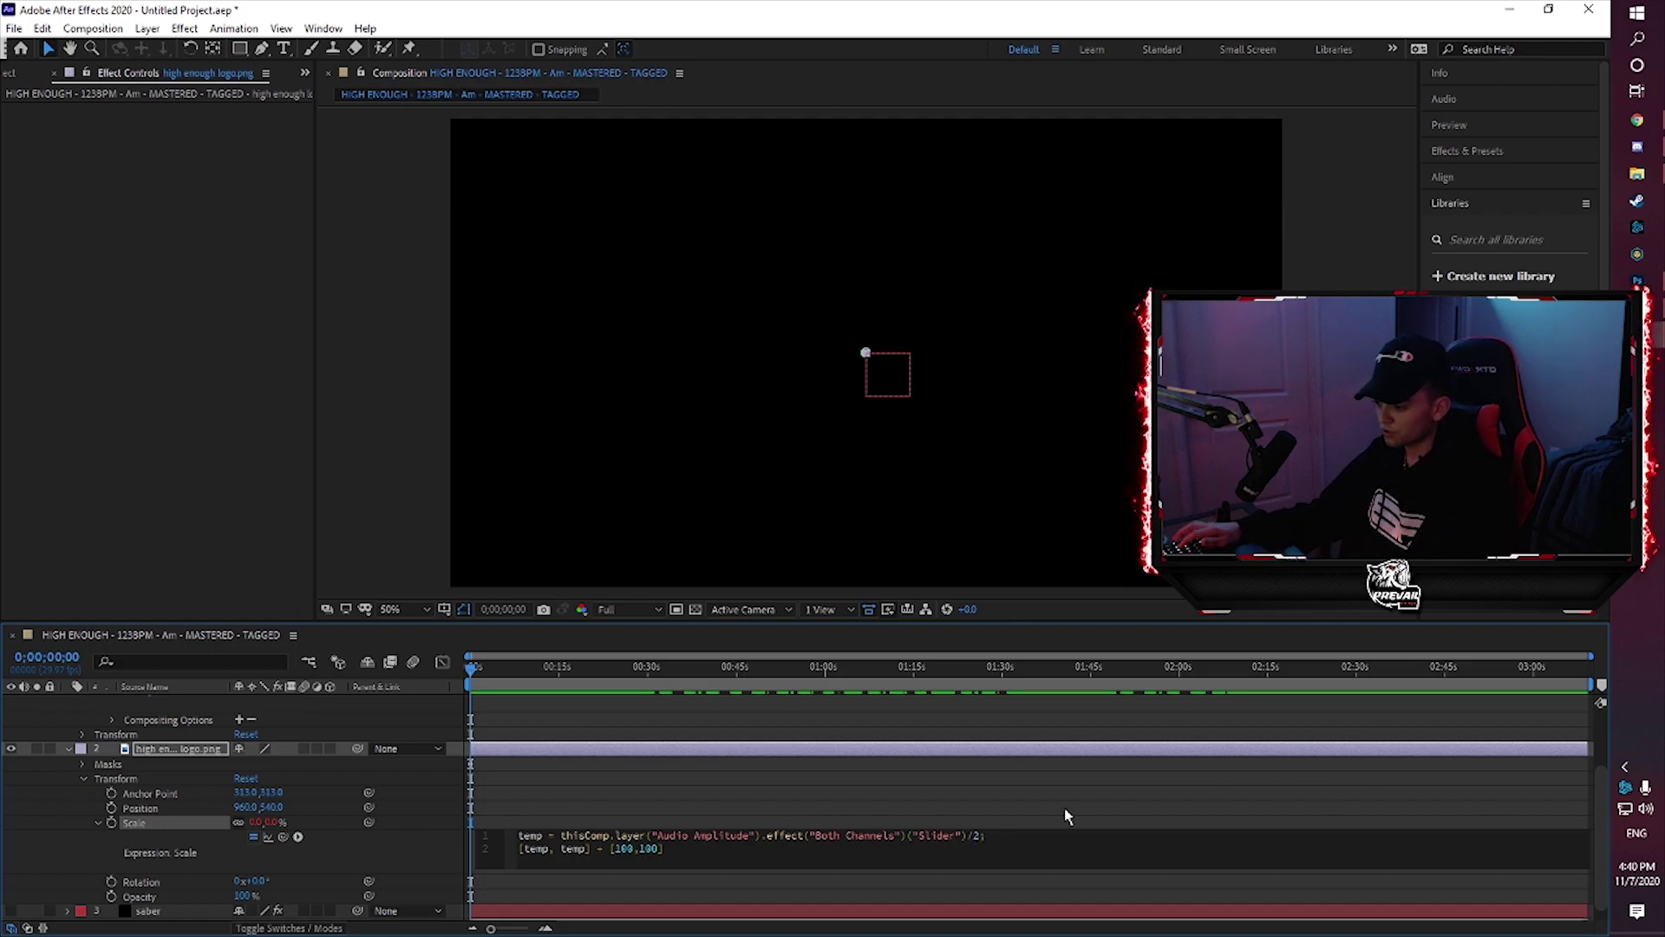
left_click(847, 820)
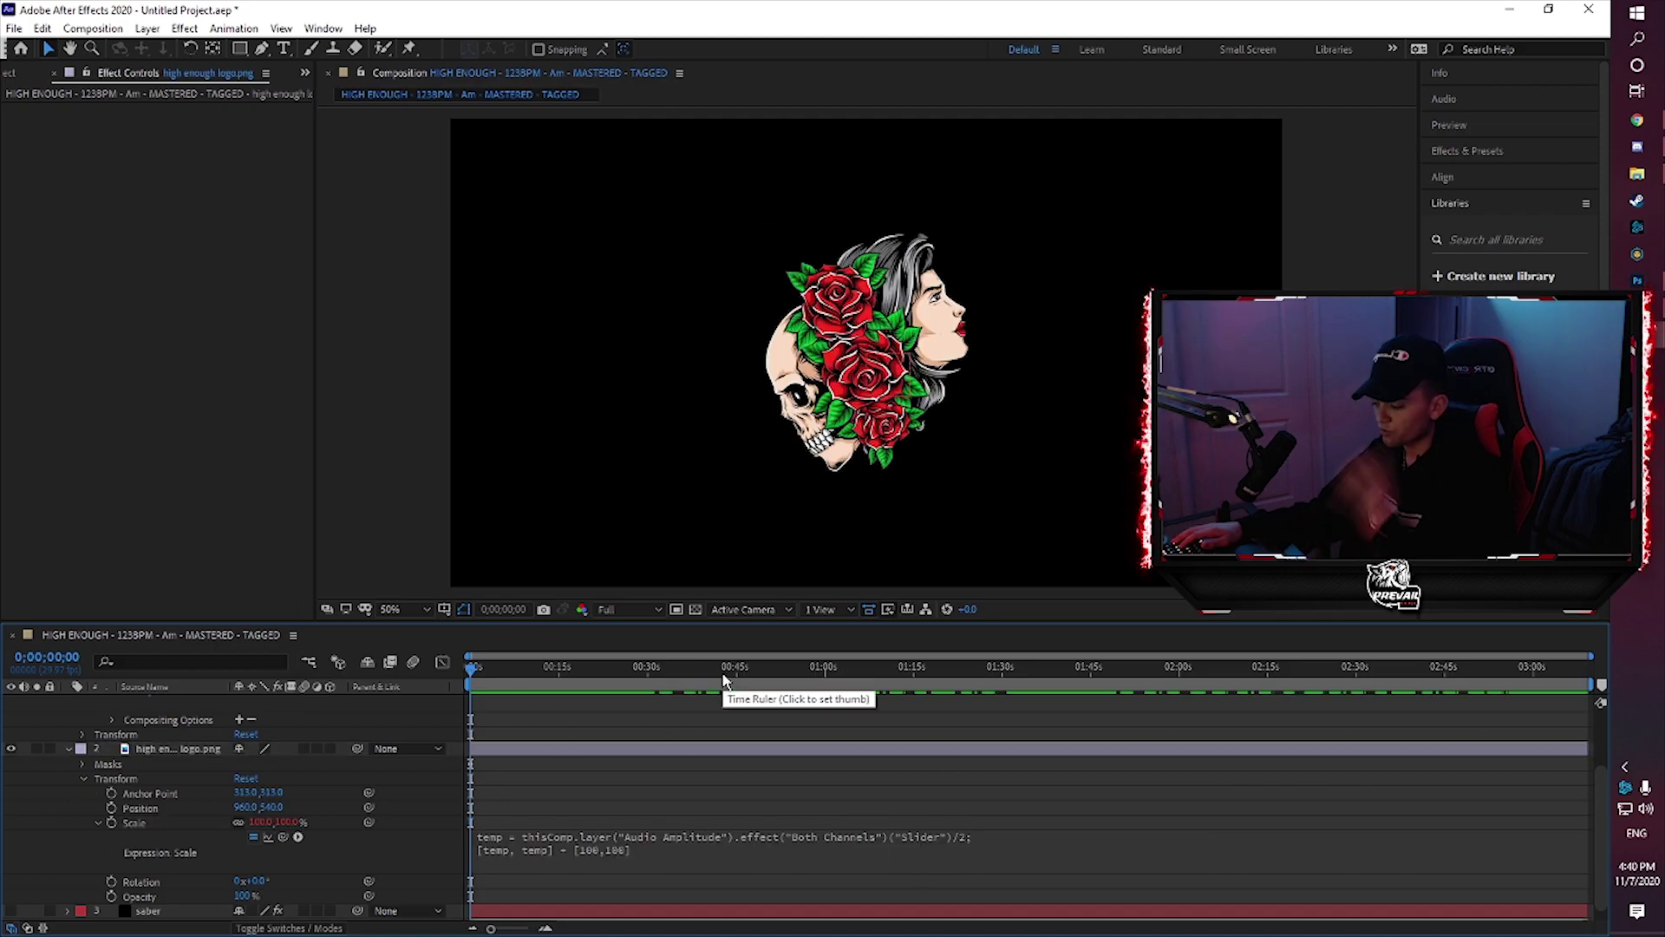
Collapse the logo and Audio Amplitude layers and preview the song-driven logo scaling from about 16 seconds
left_click(71, 748)
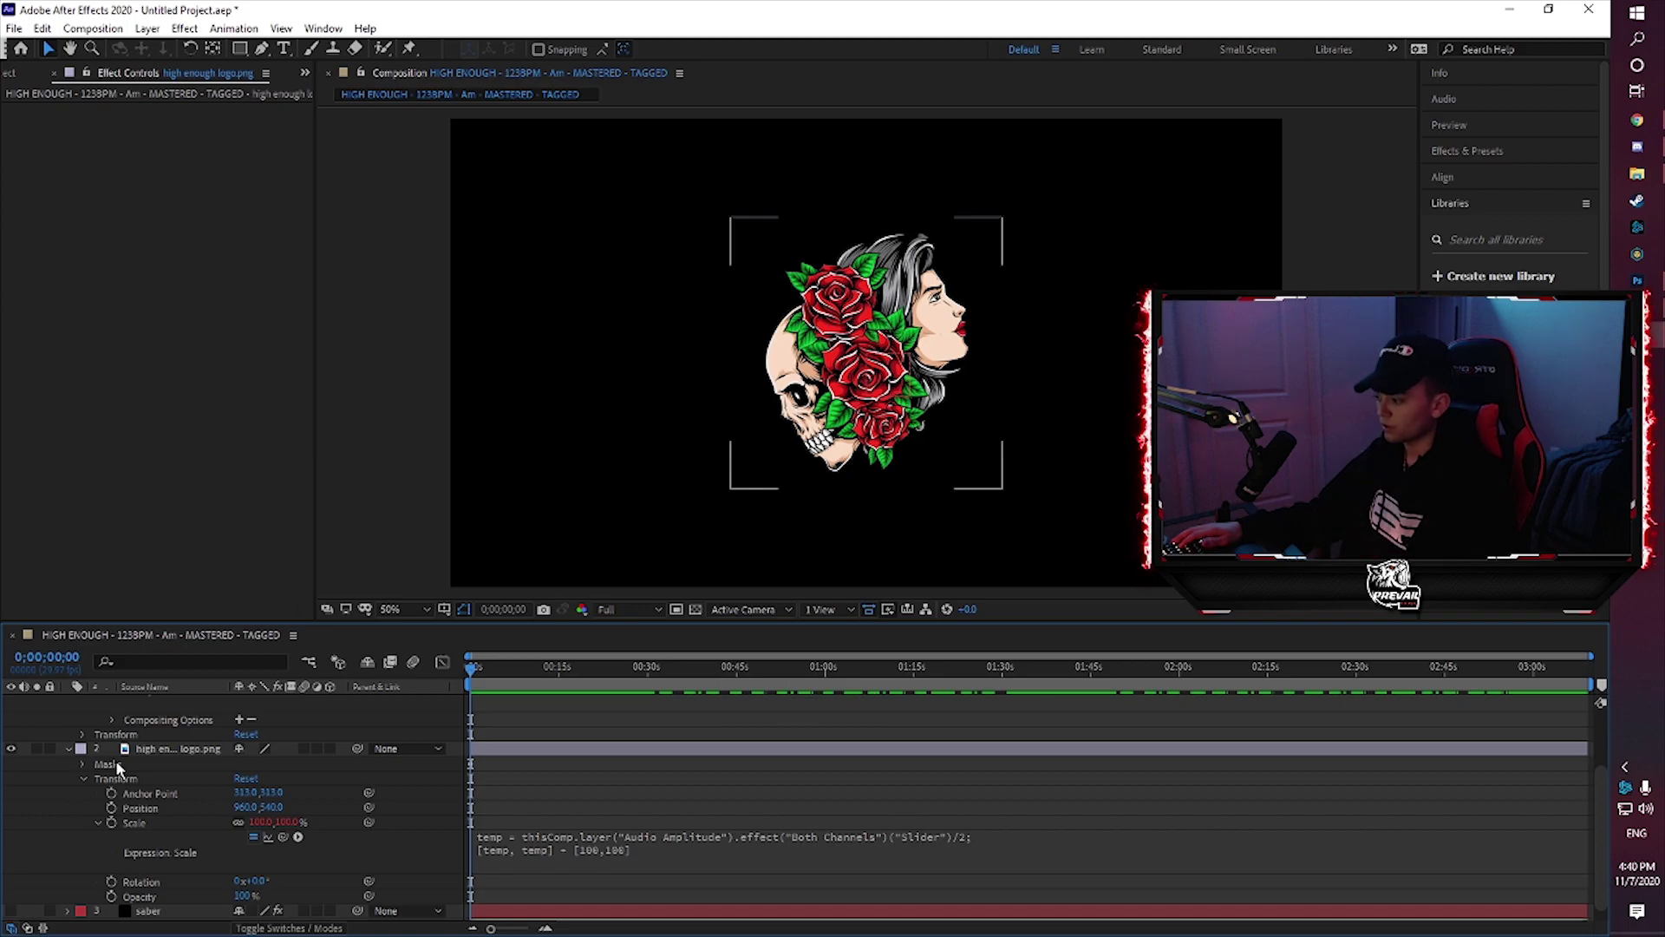
left_click(69, 748)
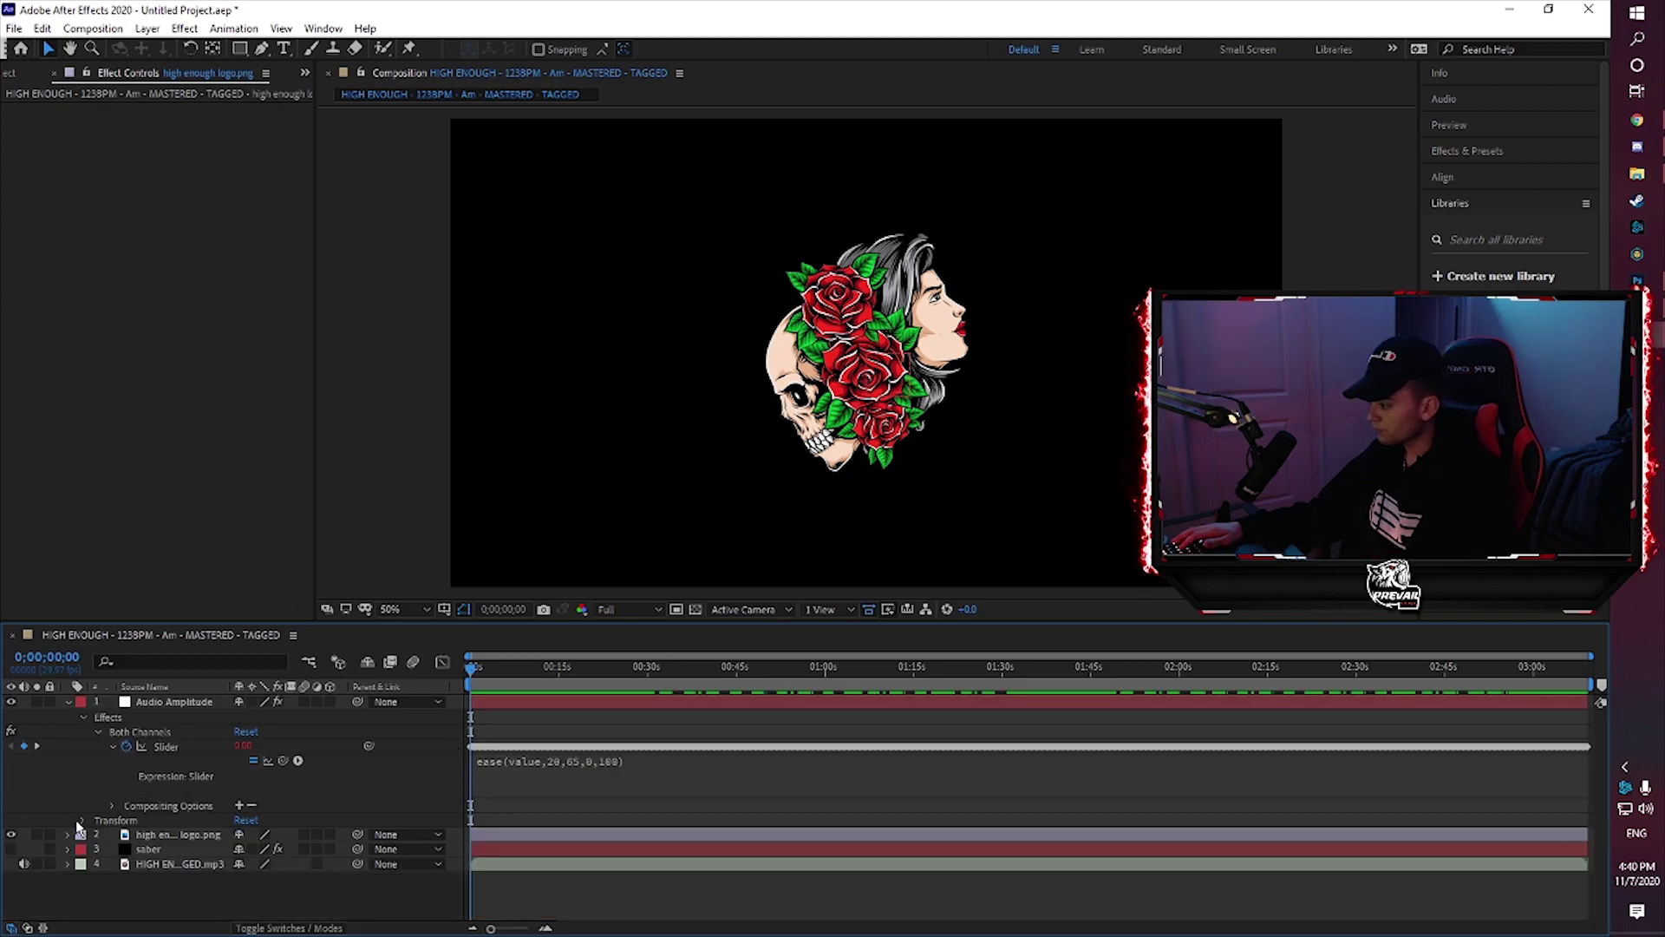
left_click(69, 701)
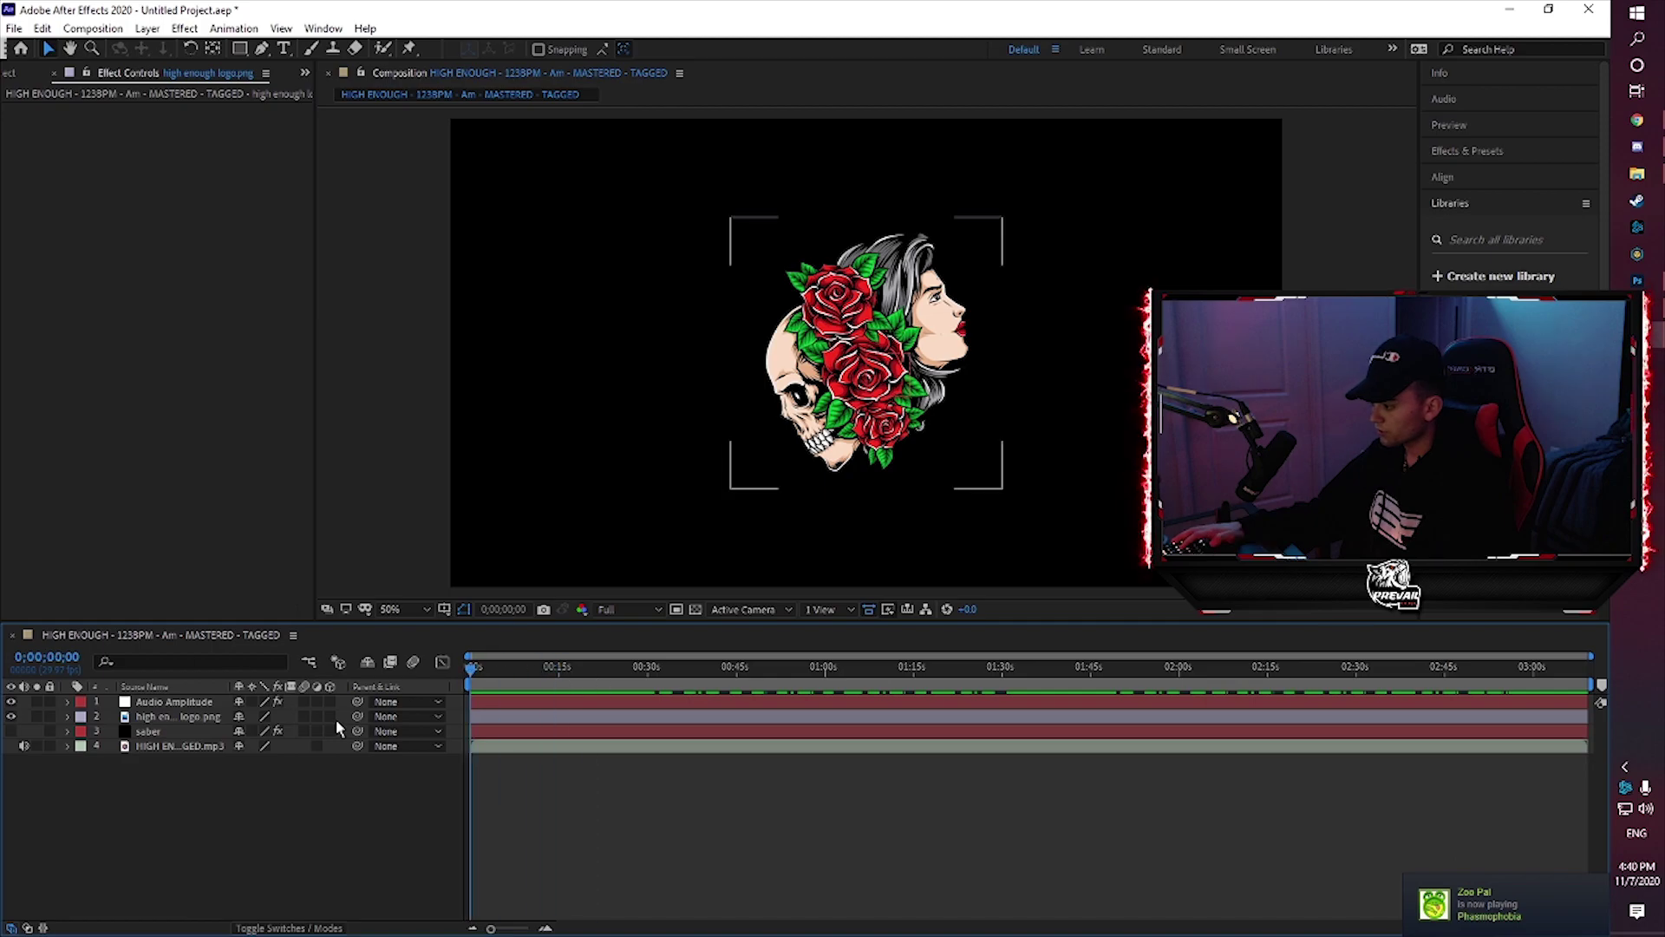
left_click(571, 667)
left_click(660, 672)
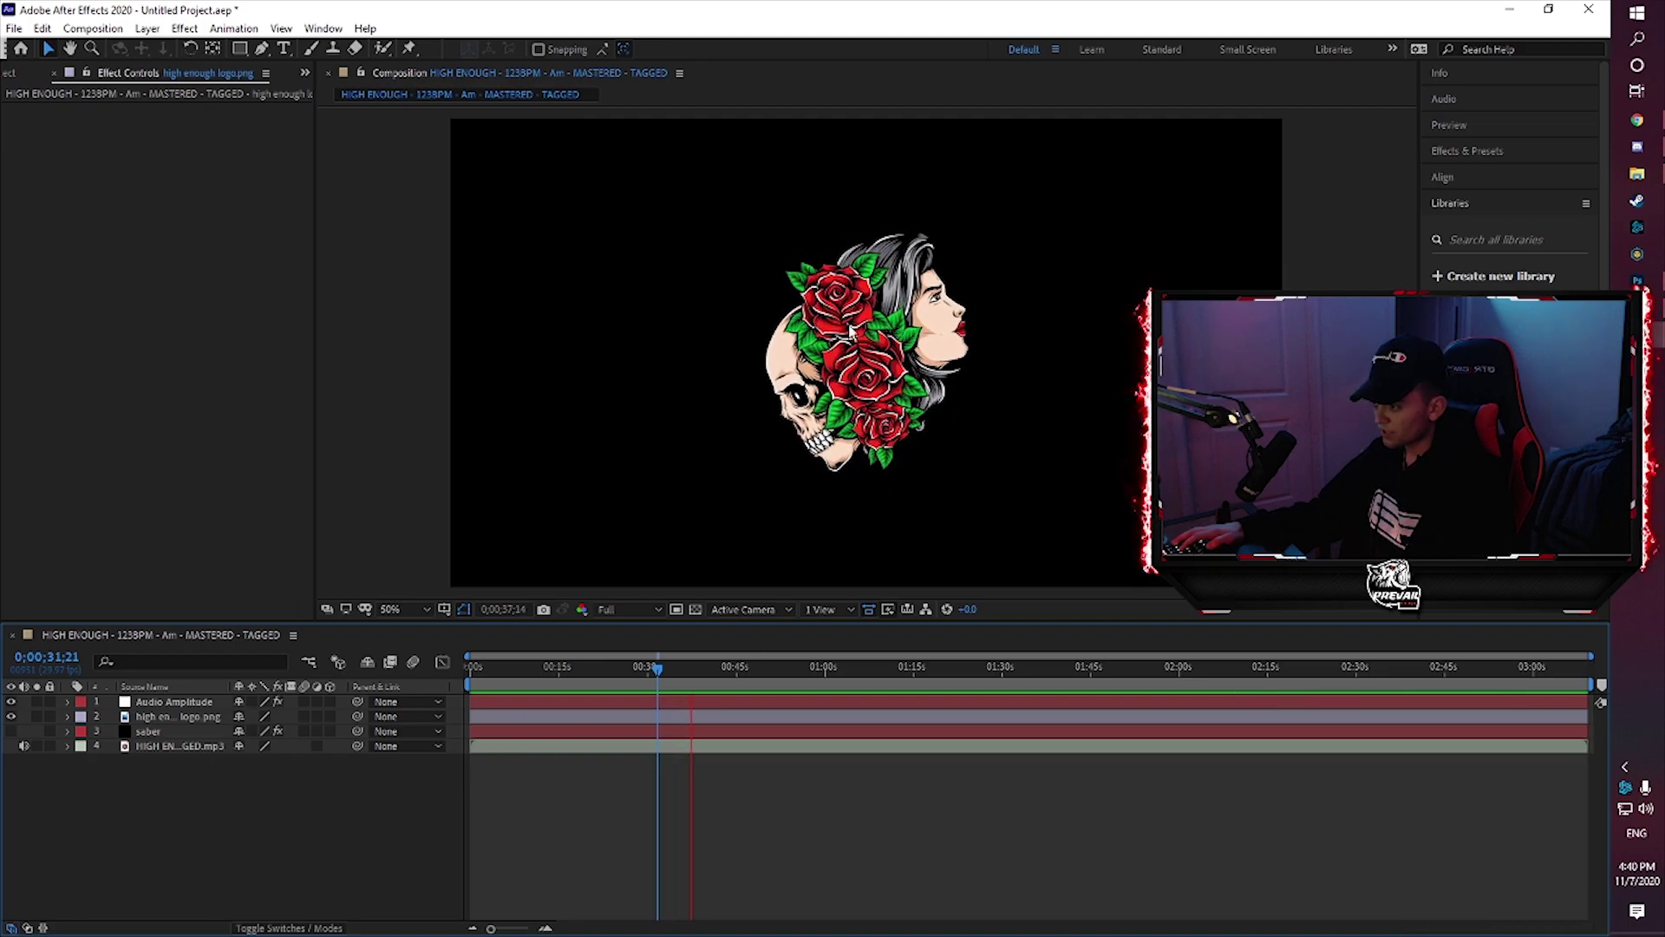
key("space")
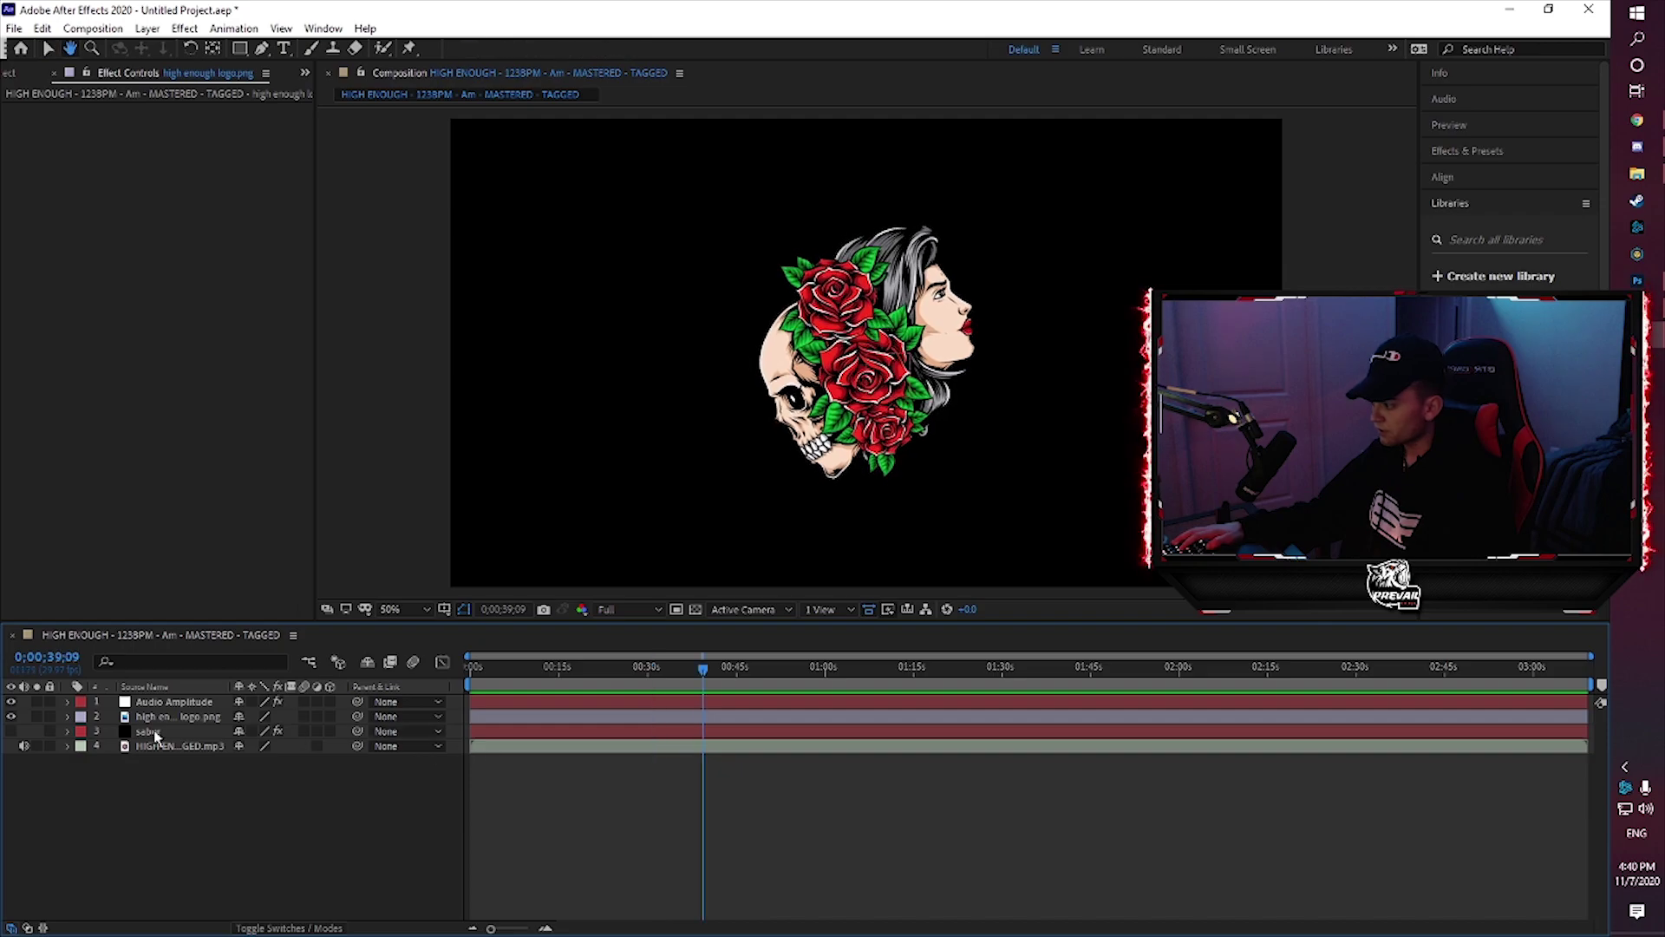
Reopen the Audio Amplitude layer to inspect its Both Channels Slider expression, then collapse it again
left_click(165, 701)
left_click(67, 701)
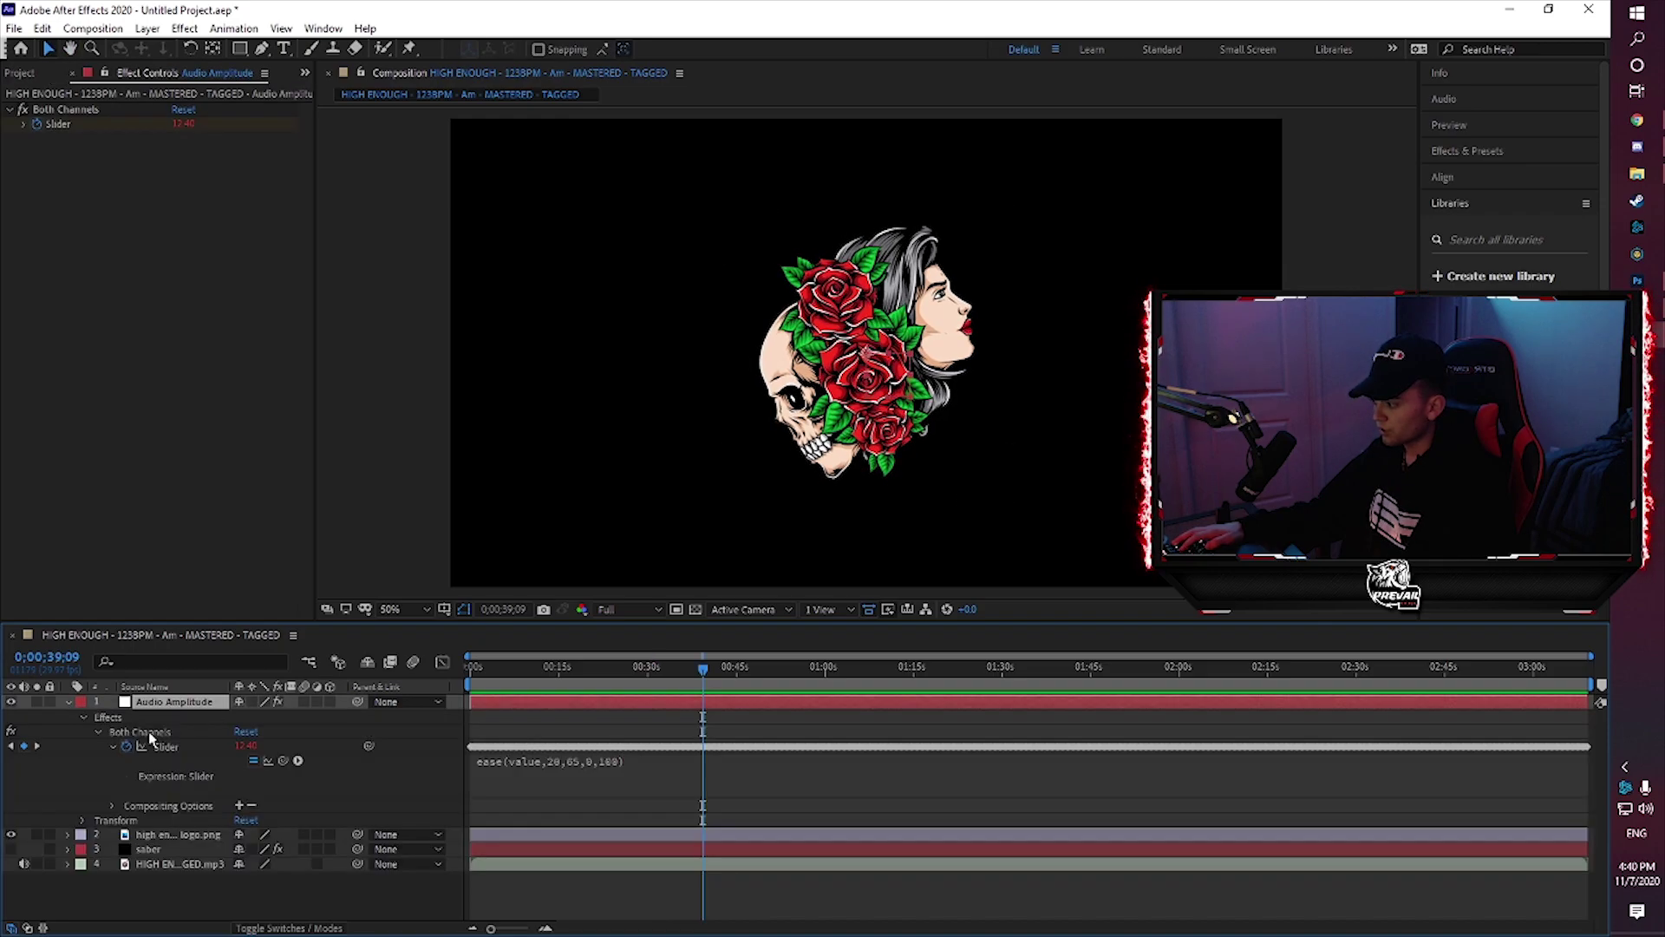
left_click(163, 744)
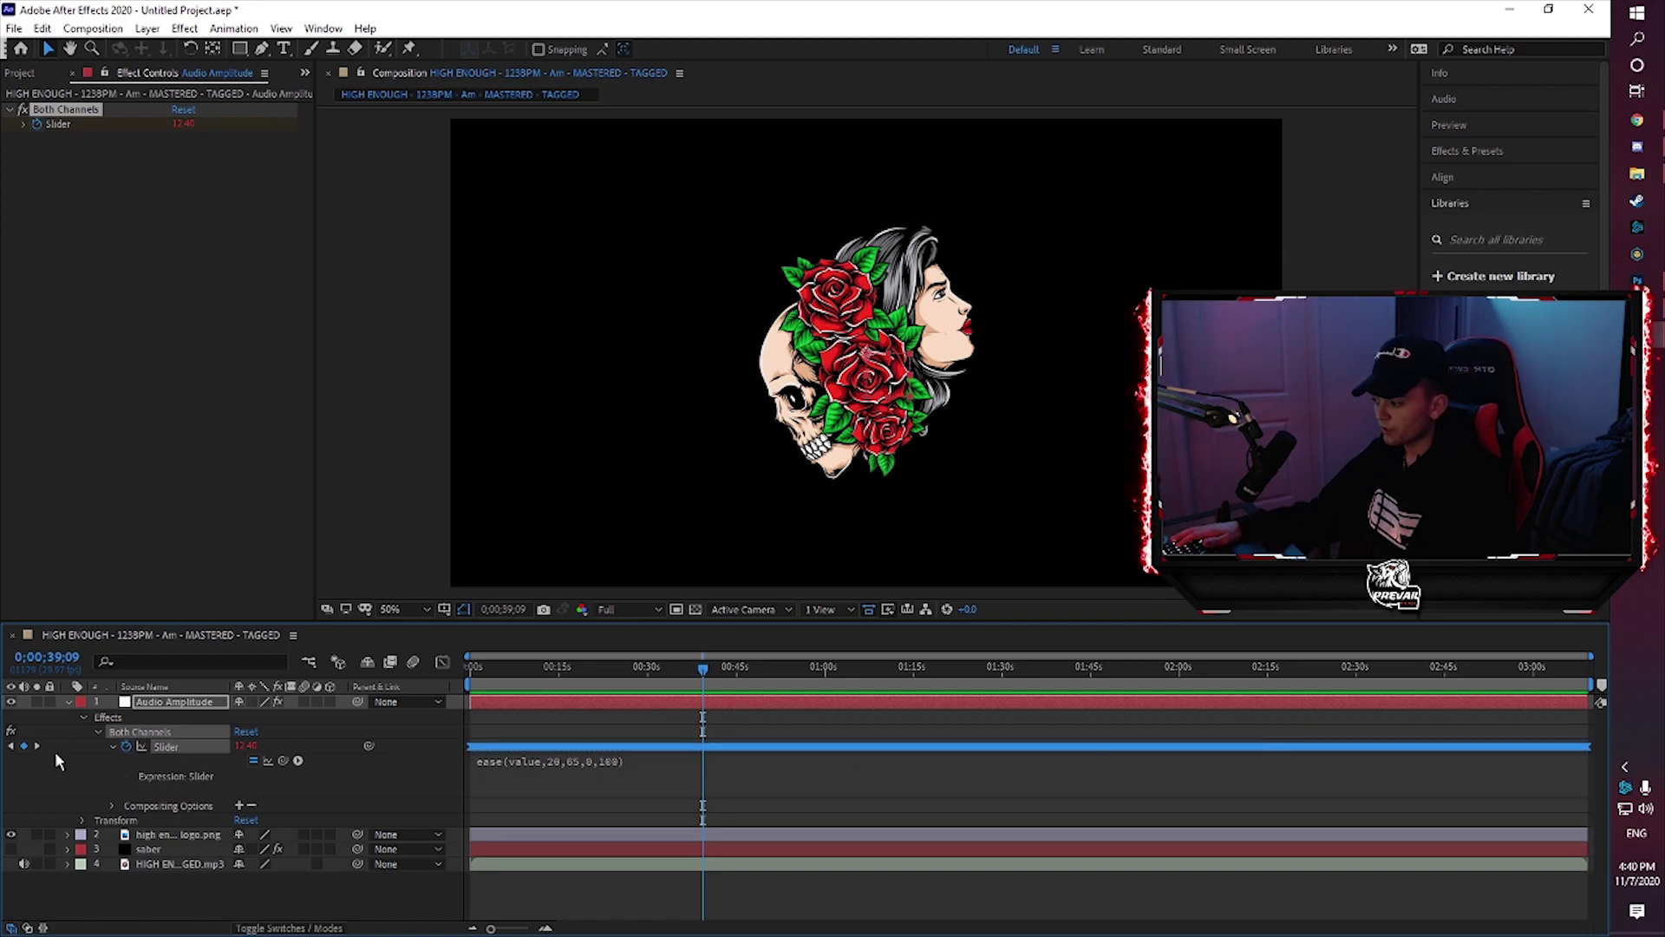
left_click(79, 741)
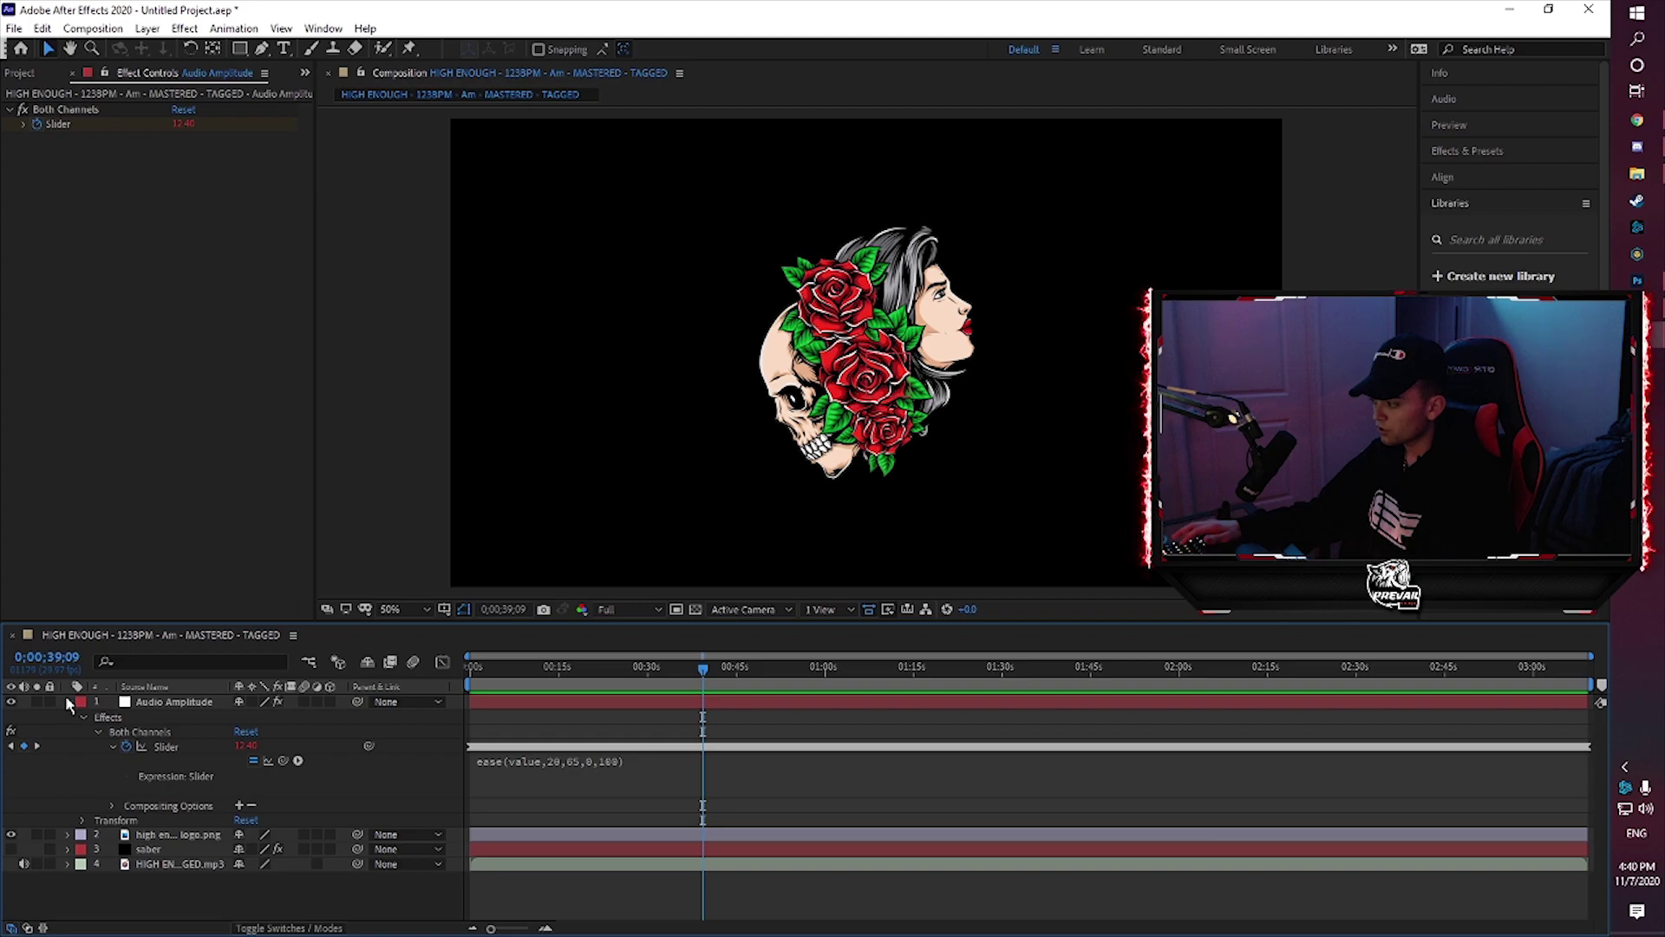
left_click(67, 701)
Change the divisor in the logo's Scale expression from /2 to /3
left_click(69, 717)
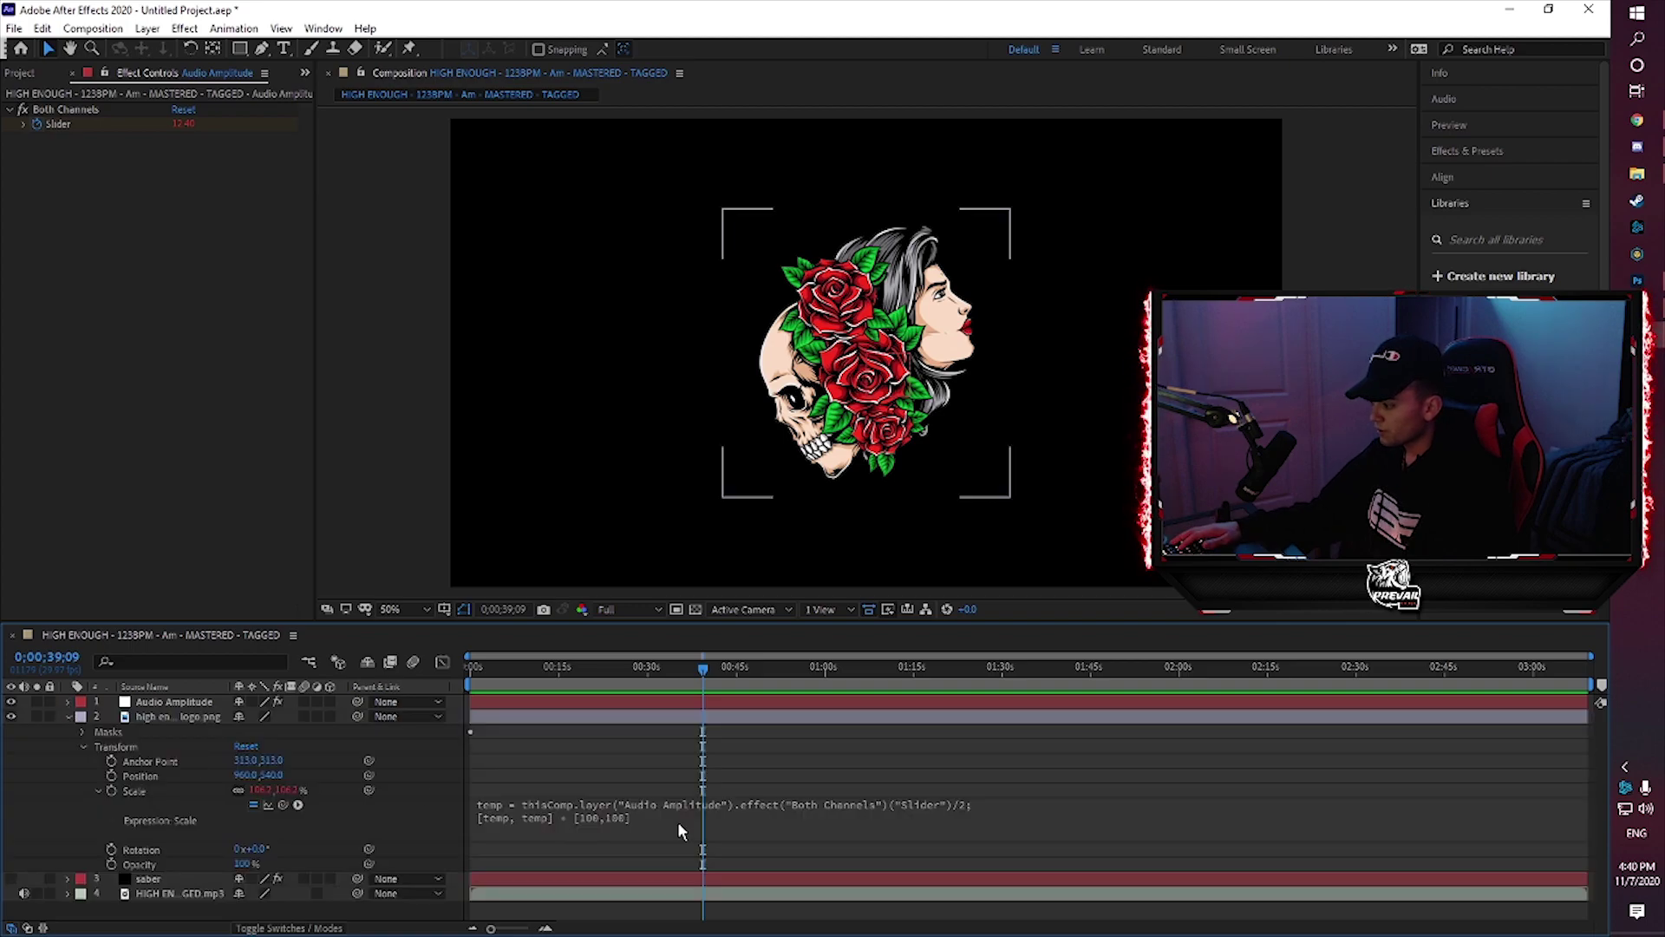
left_click(965, 813)
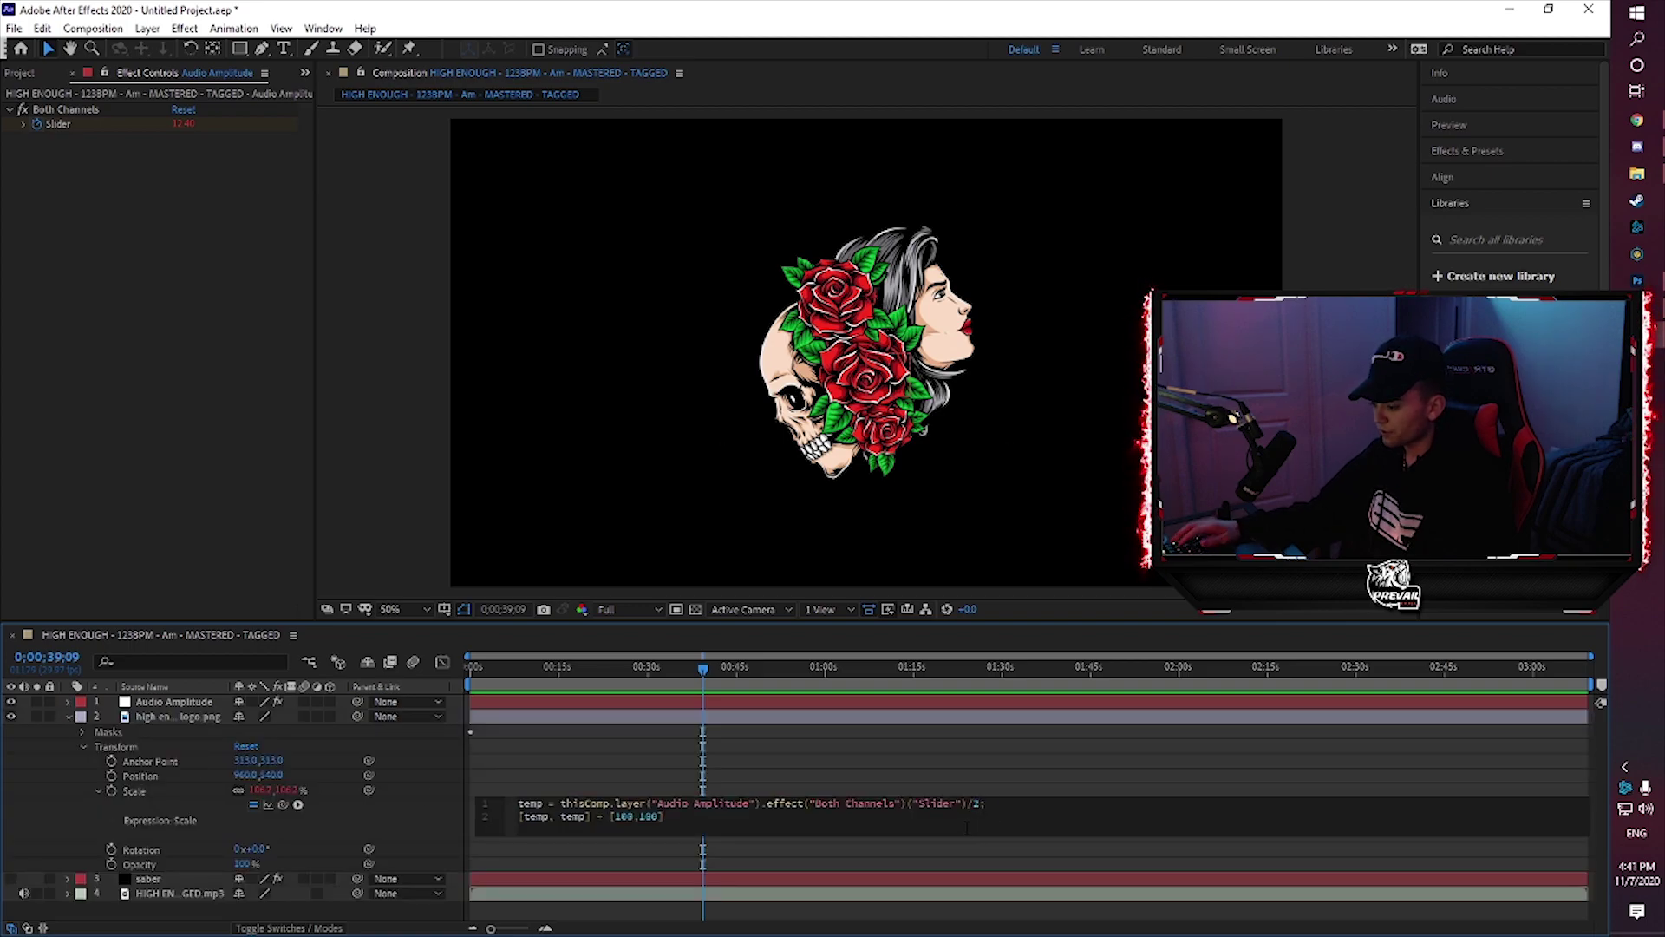
key("BackSpace")
type("3")
left_click(752, 770)
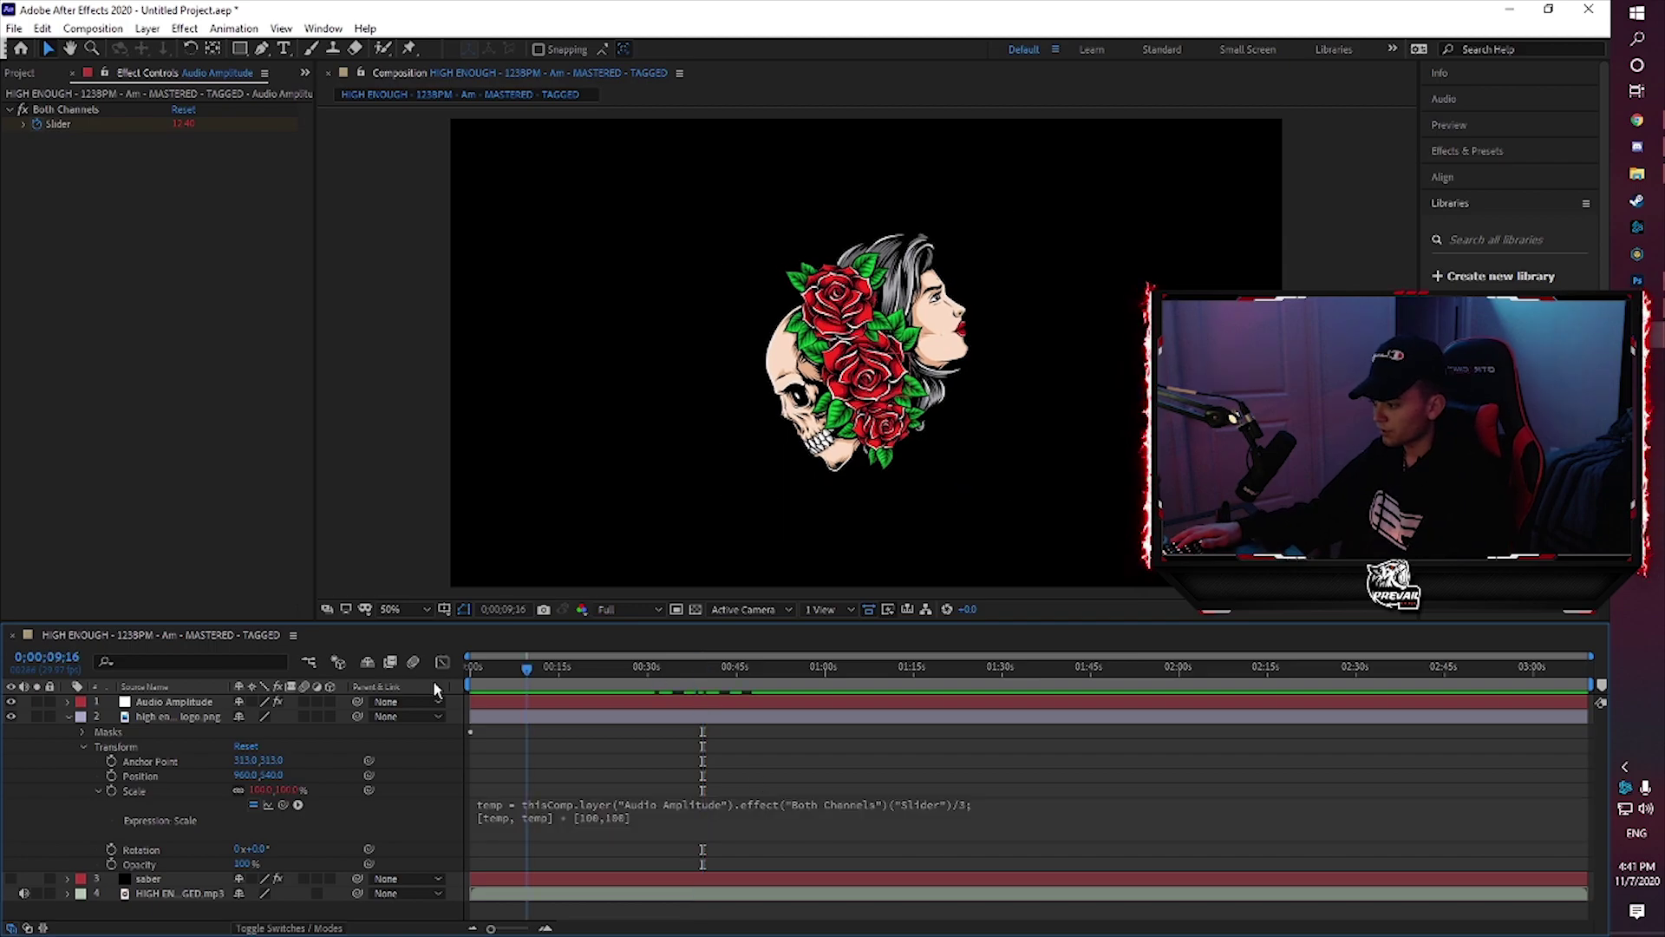
Scrub from the composition start to preview the gentler logo pulse, then return to 0
key("Home")
left_click_drag(596, 676, 673, 672)
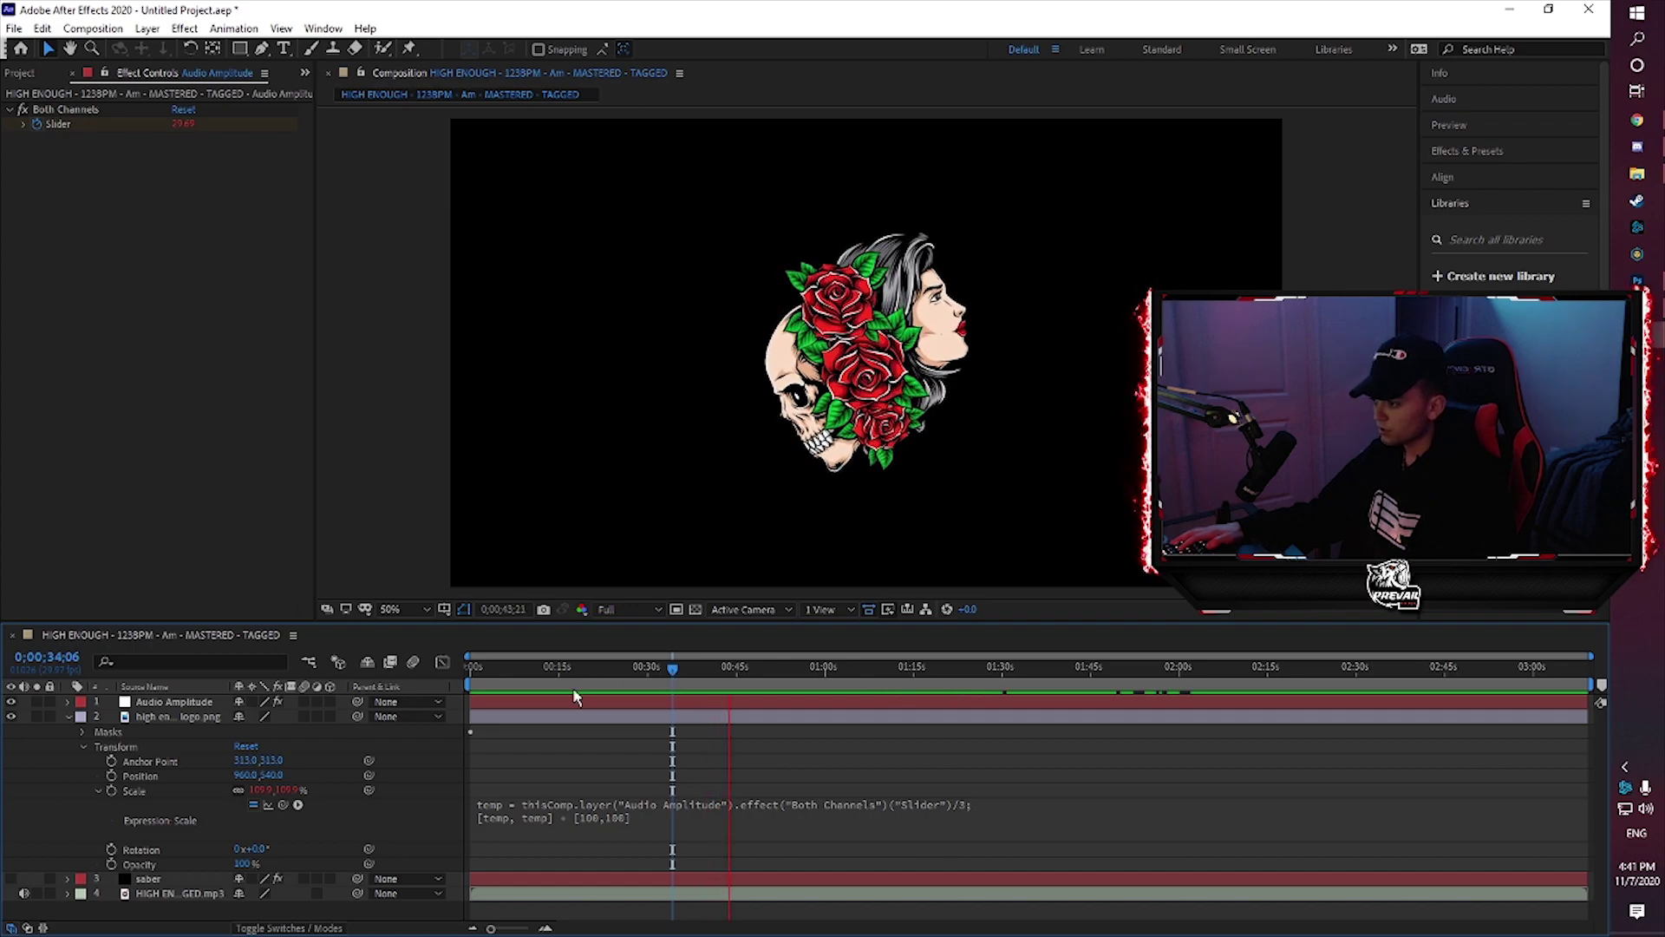
left_click_drag(547, 670, 320, 737)
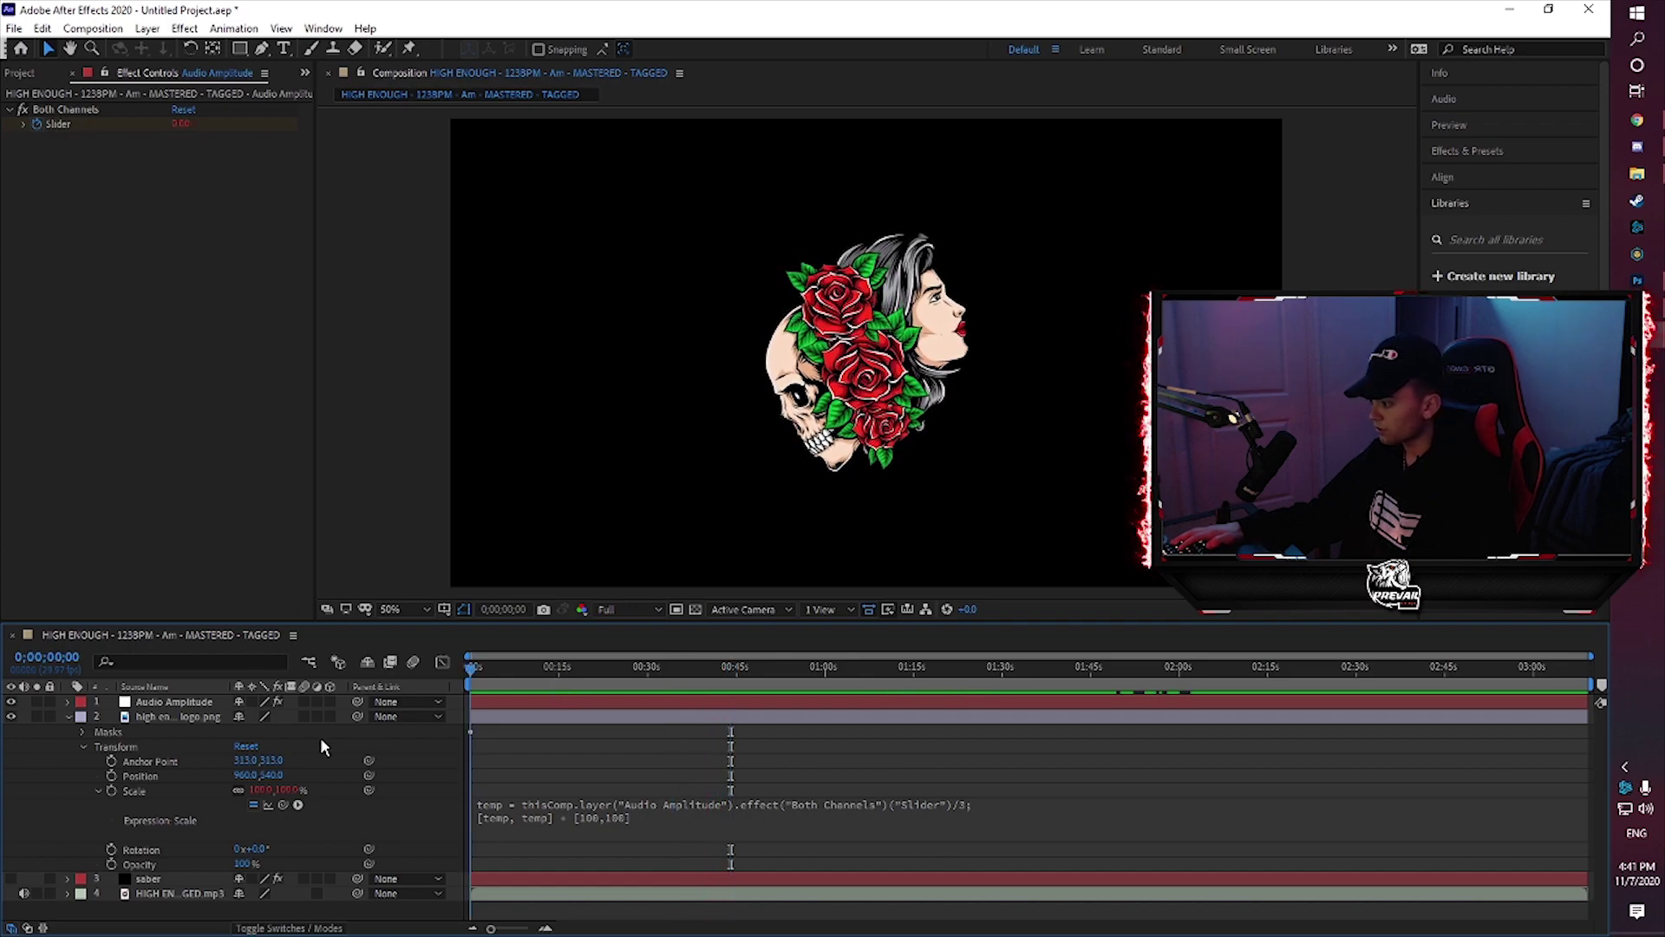
Pick-whip the saber layer's Scale to the Audio Amplitude Slider with expression slider/3 + [100,100]
left_click(70, 718)
left_click(70, 732)
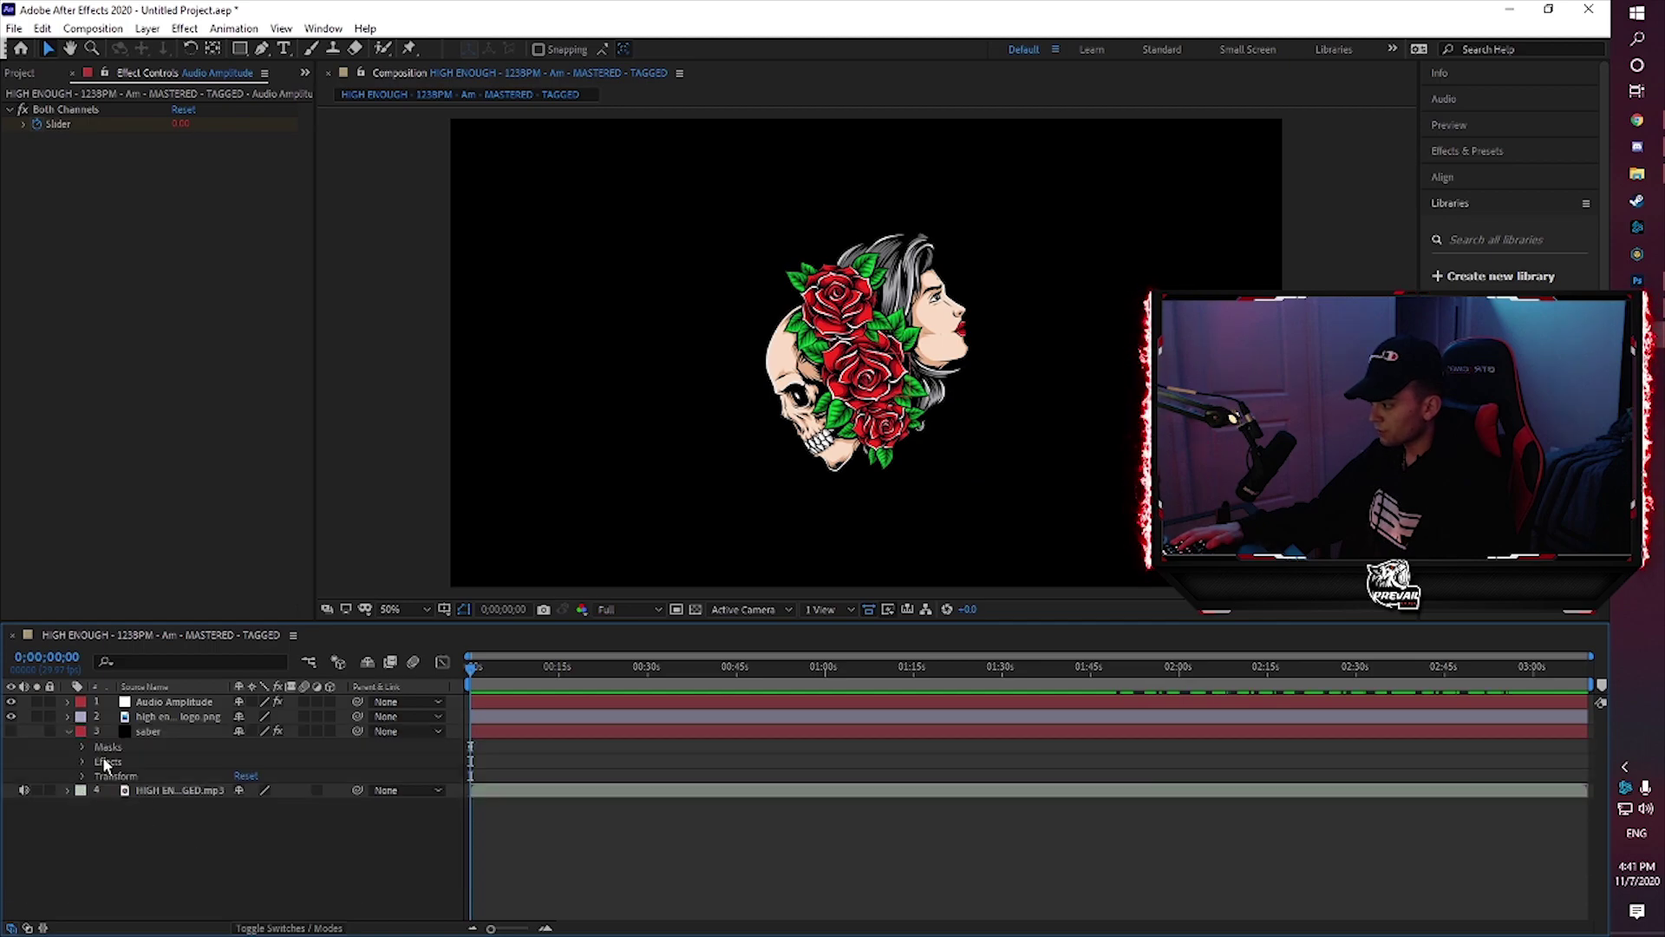
left_click(83, 776)
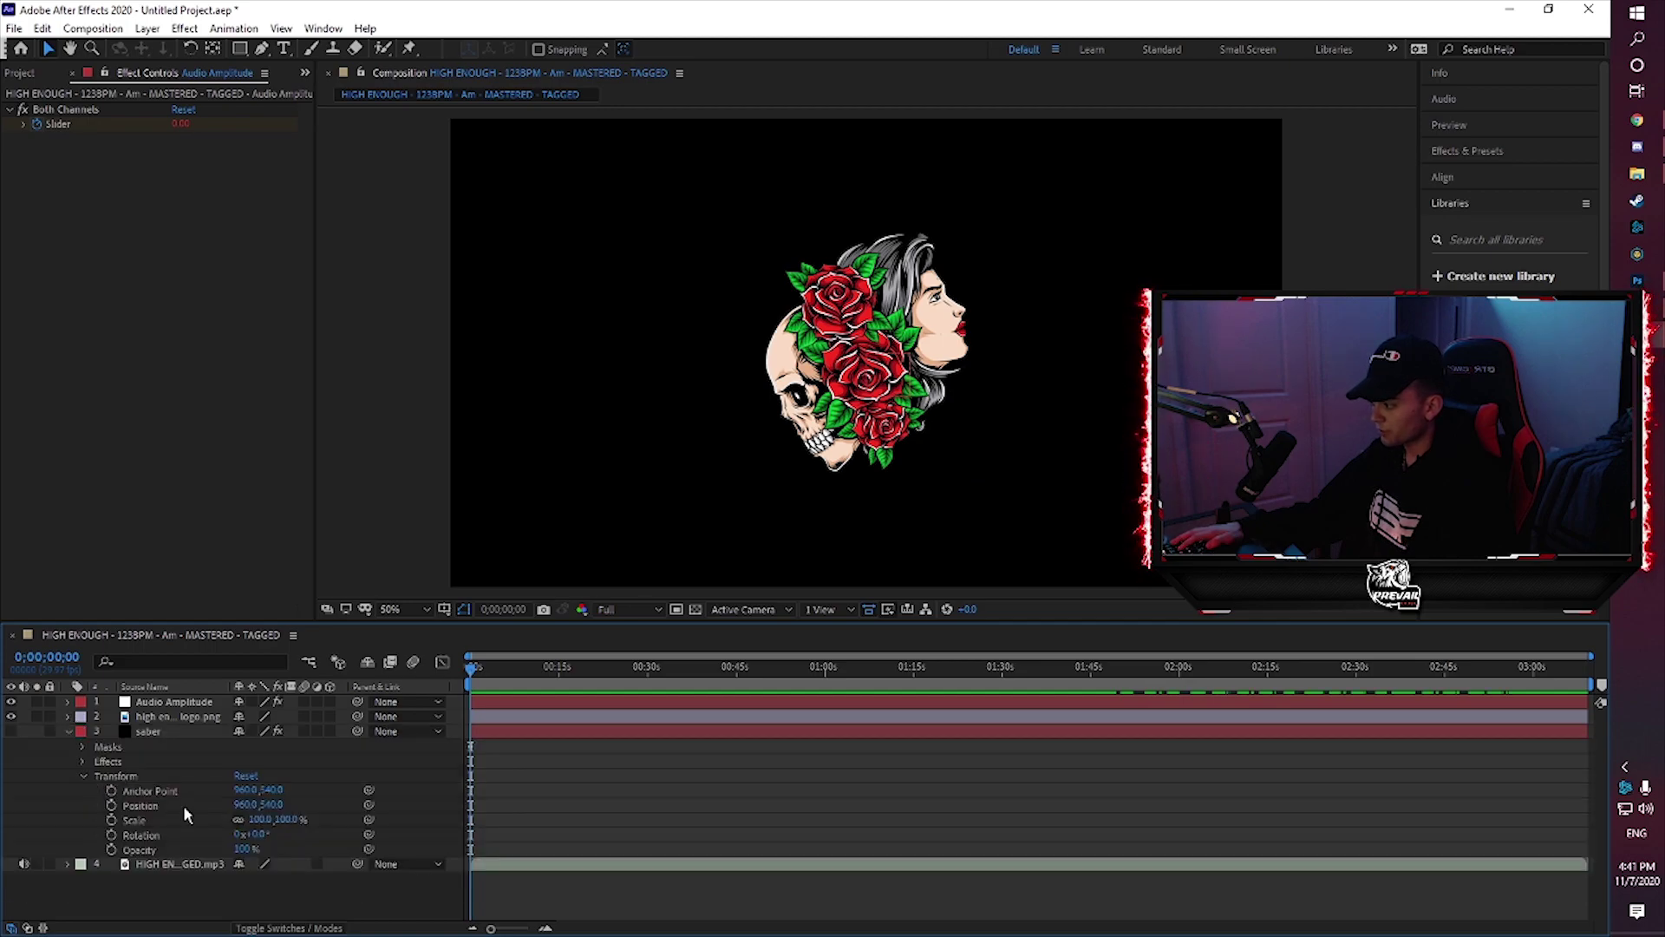
left_click(111, 821, "alt")
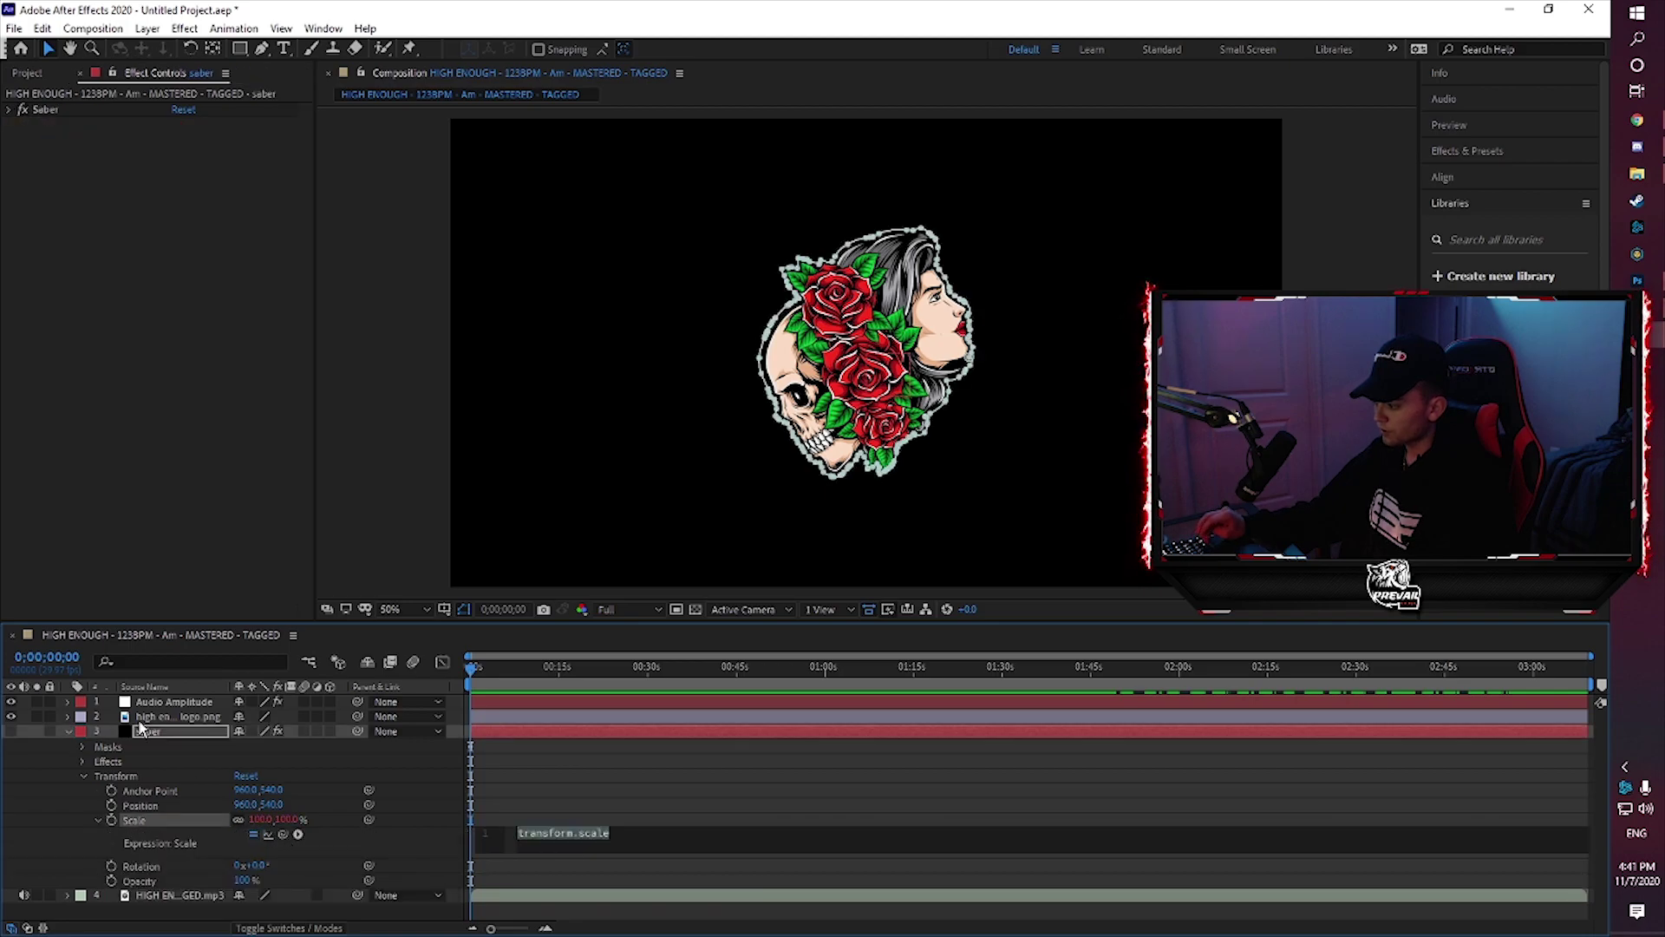
left_click(66, 701)
scroll(255, 850, "down", 3)
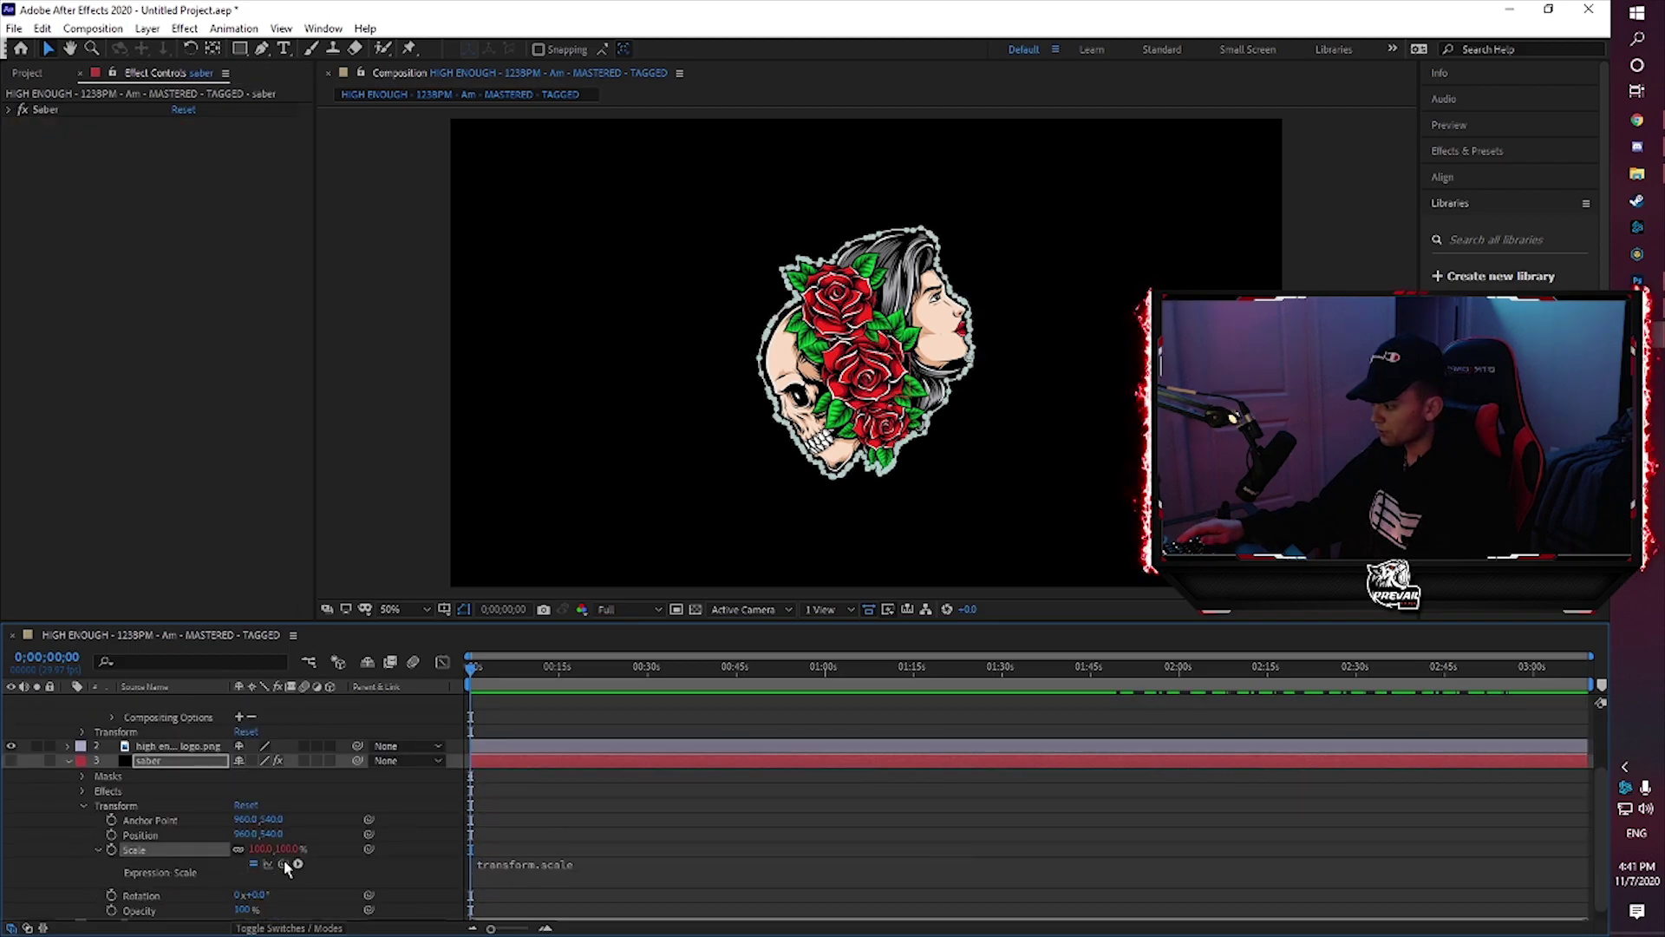
left_click_drag(284, 862, 180, 736)
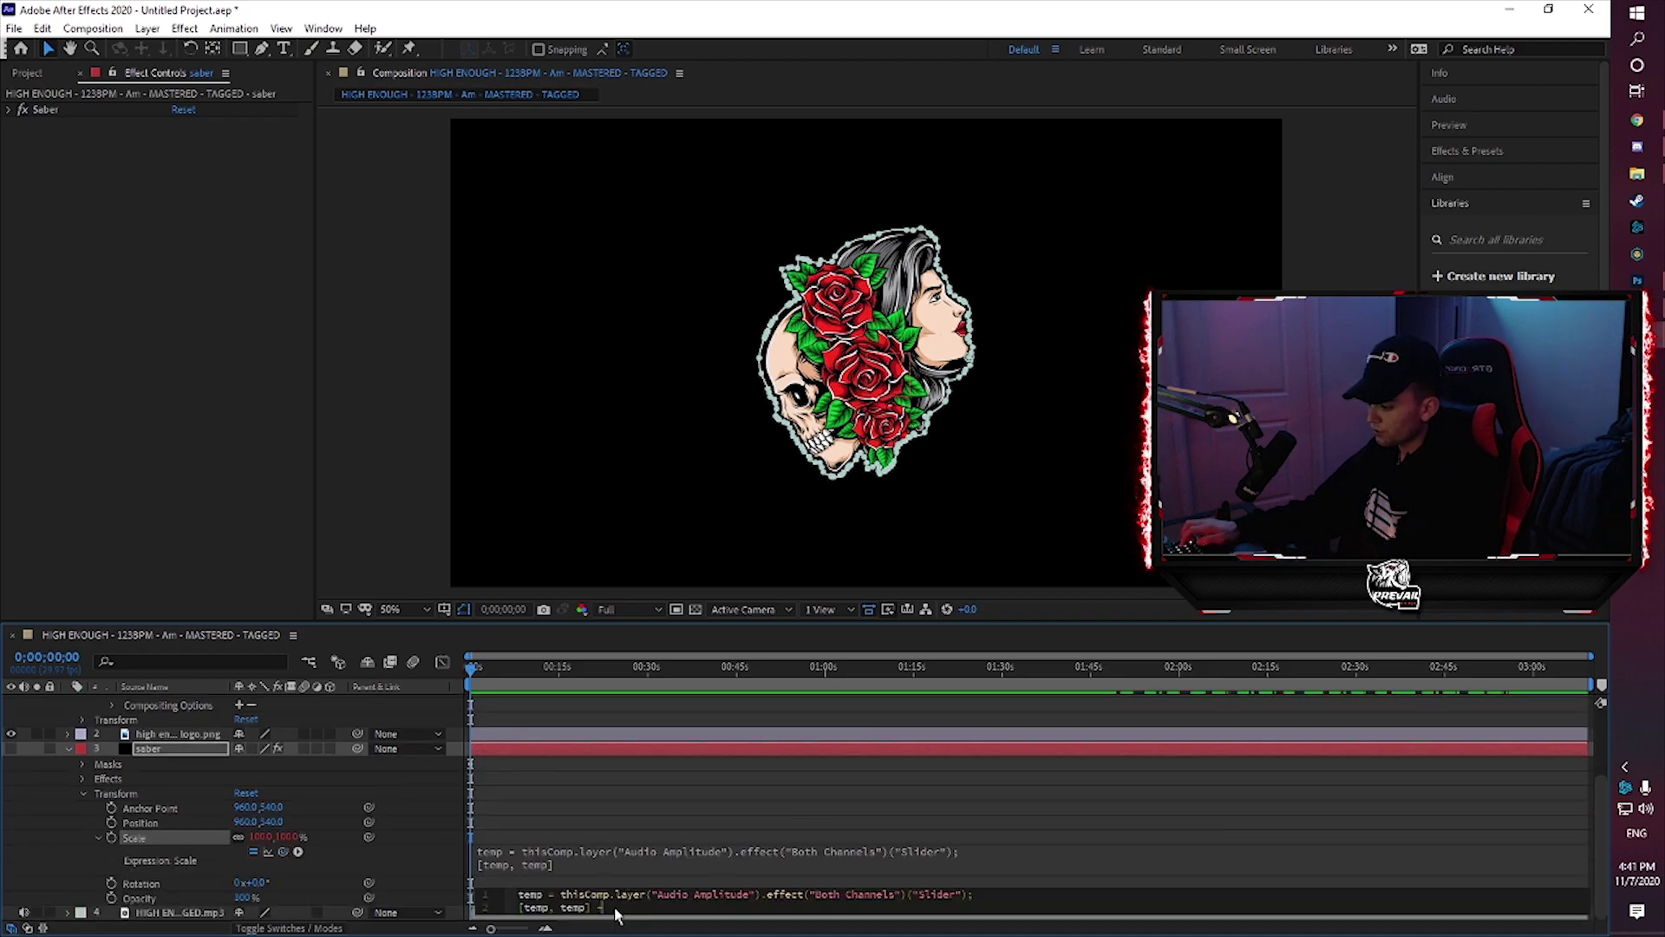
type("+ [100,100")
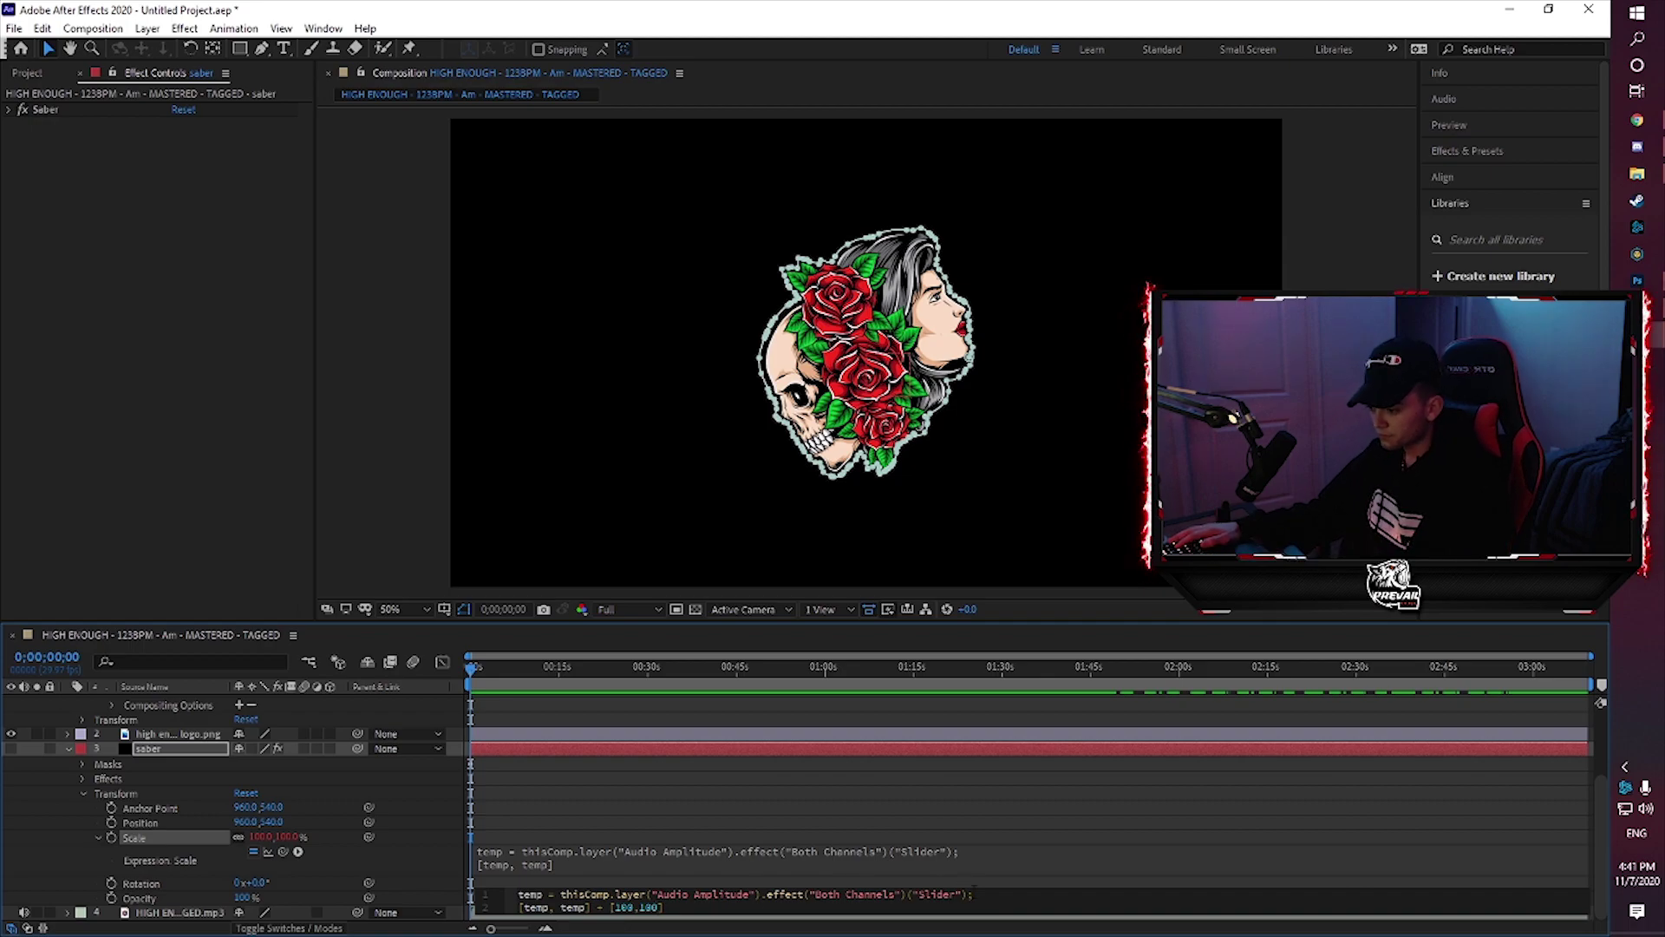
left_click(968, 893)
type("/3")
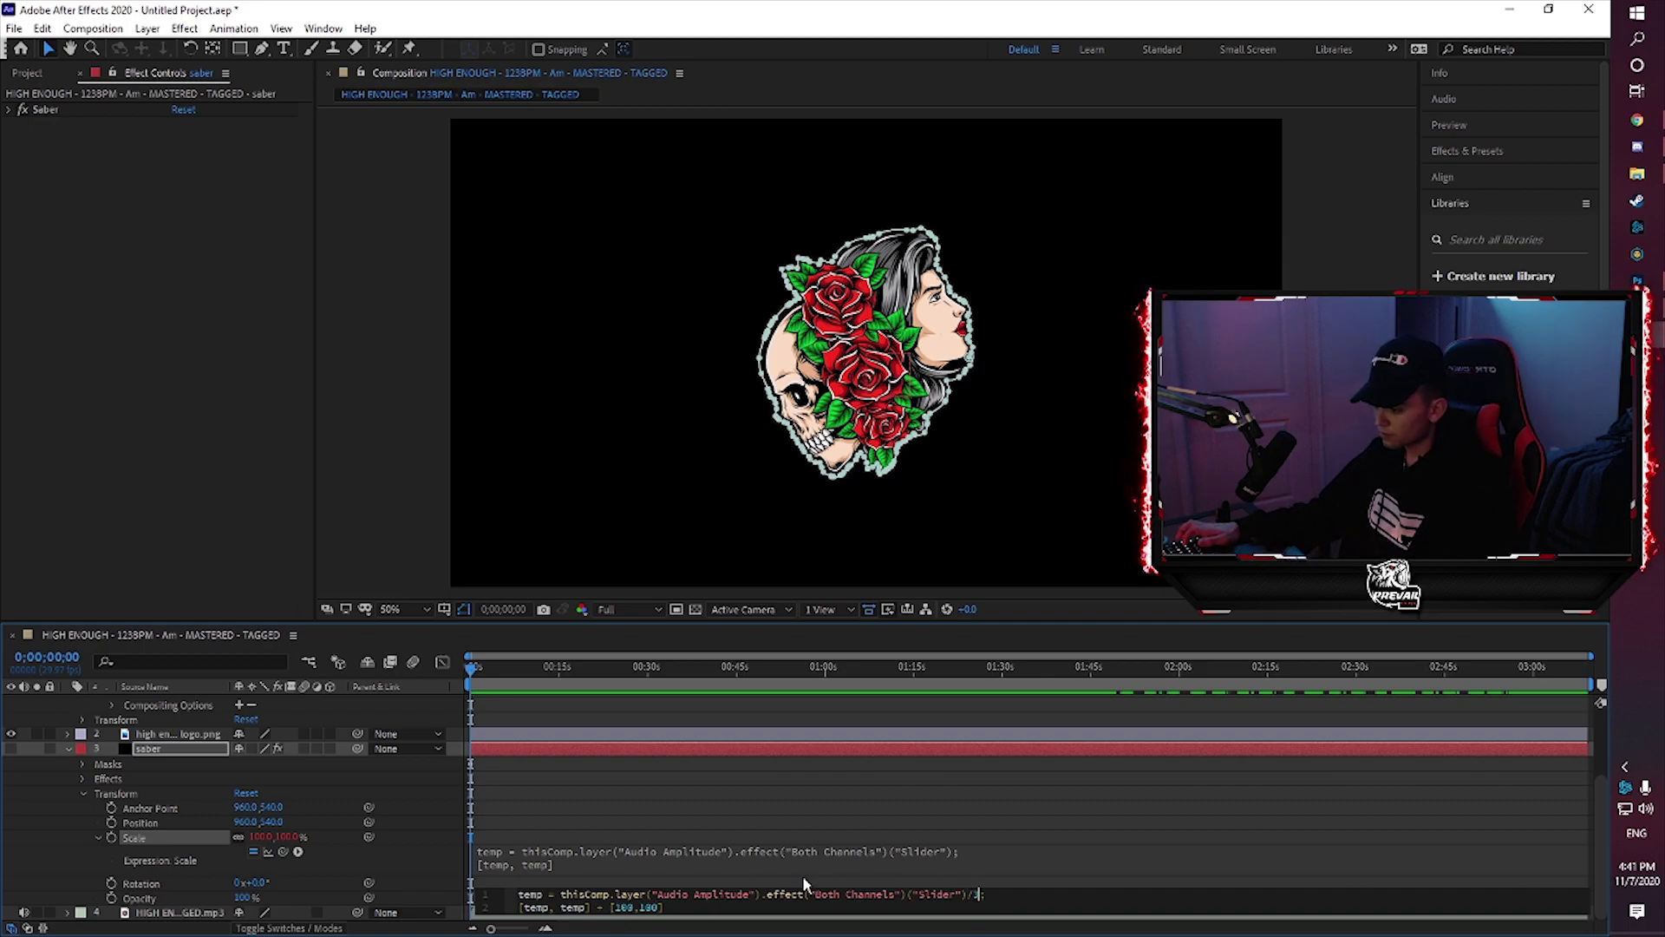
left_click(1006, 875)
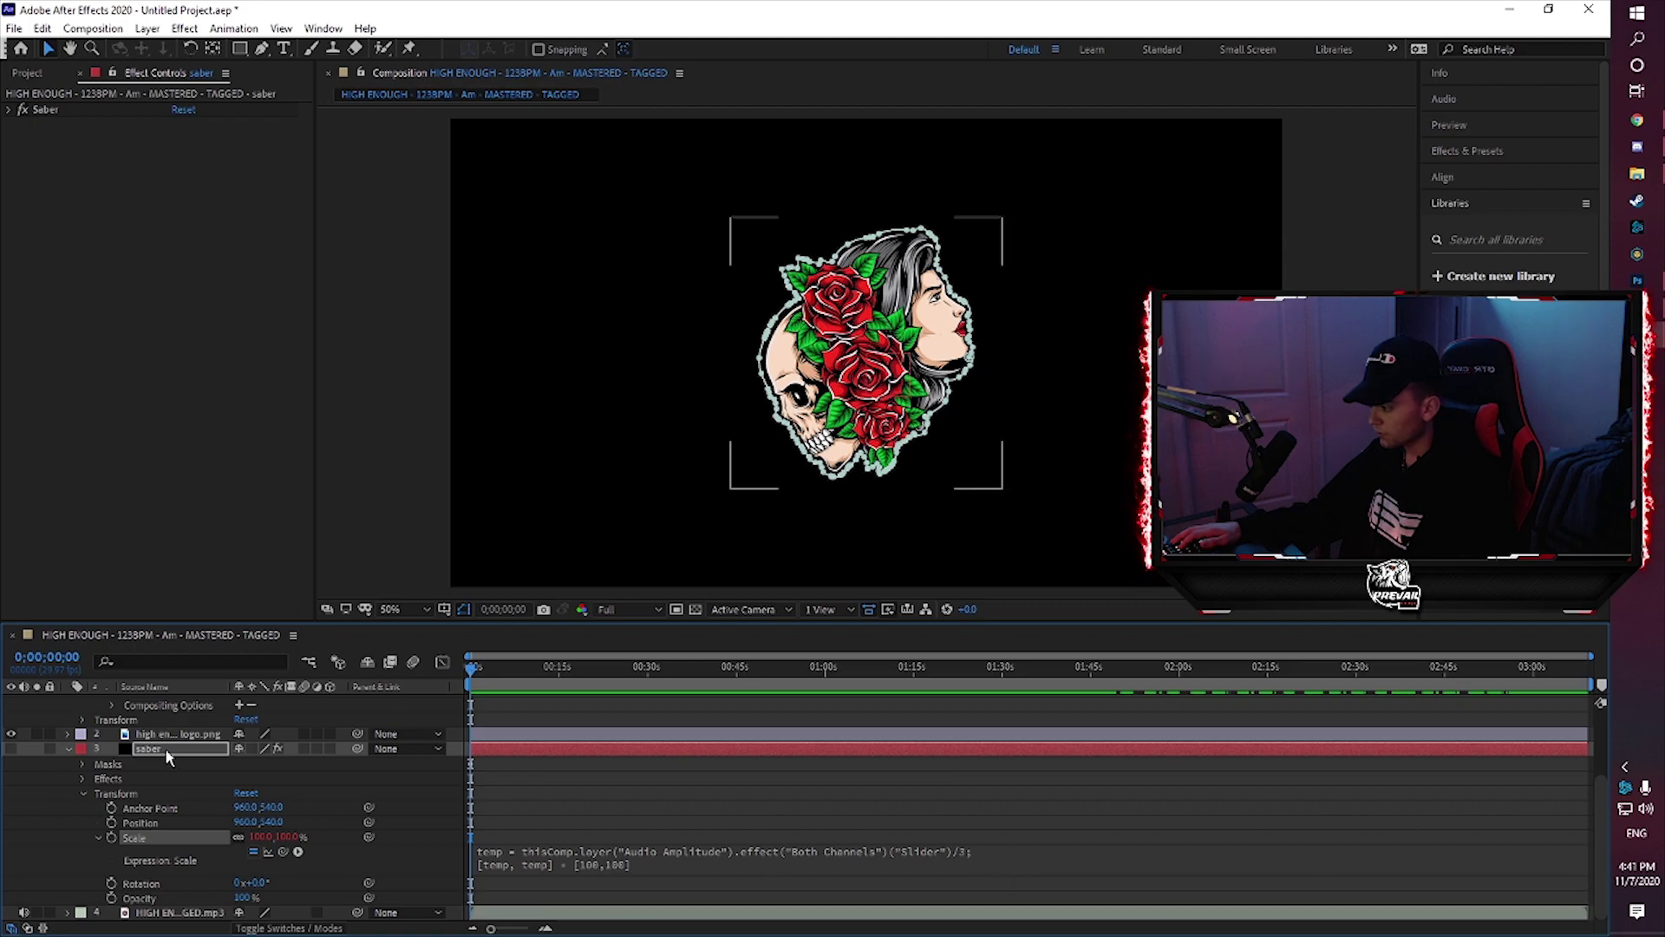
left_click(68, 748)
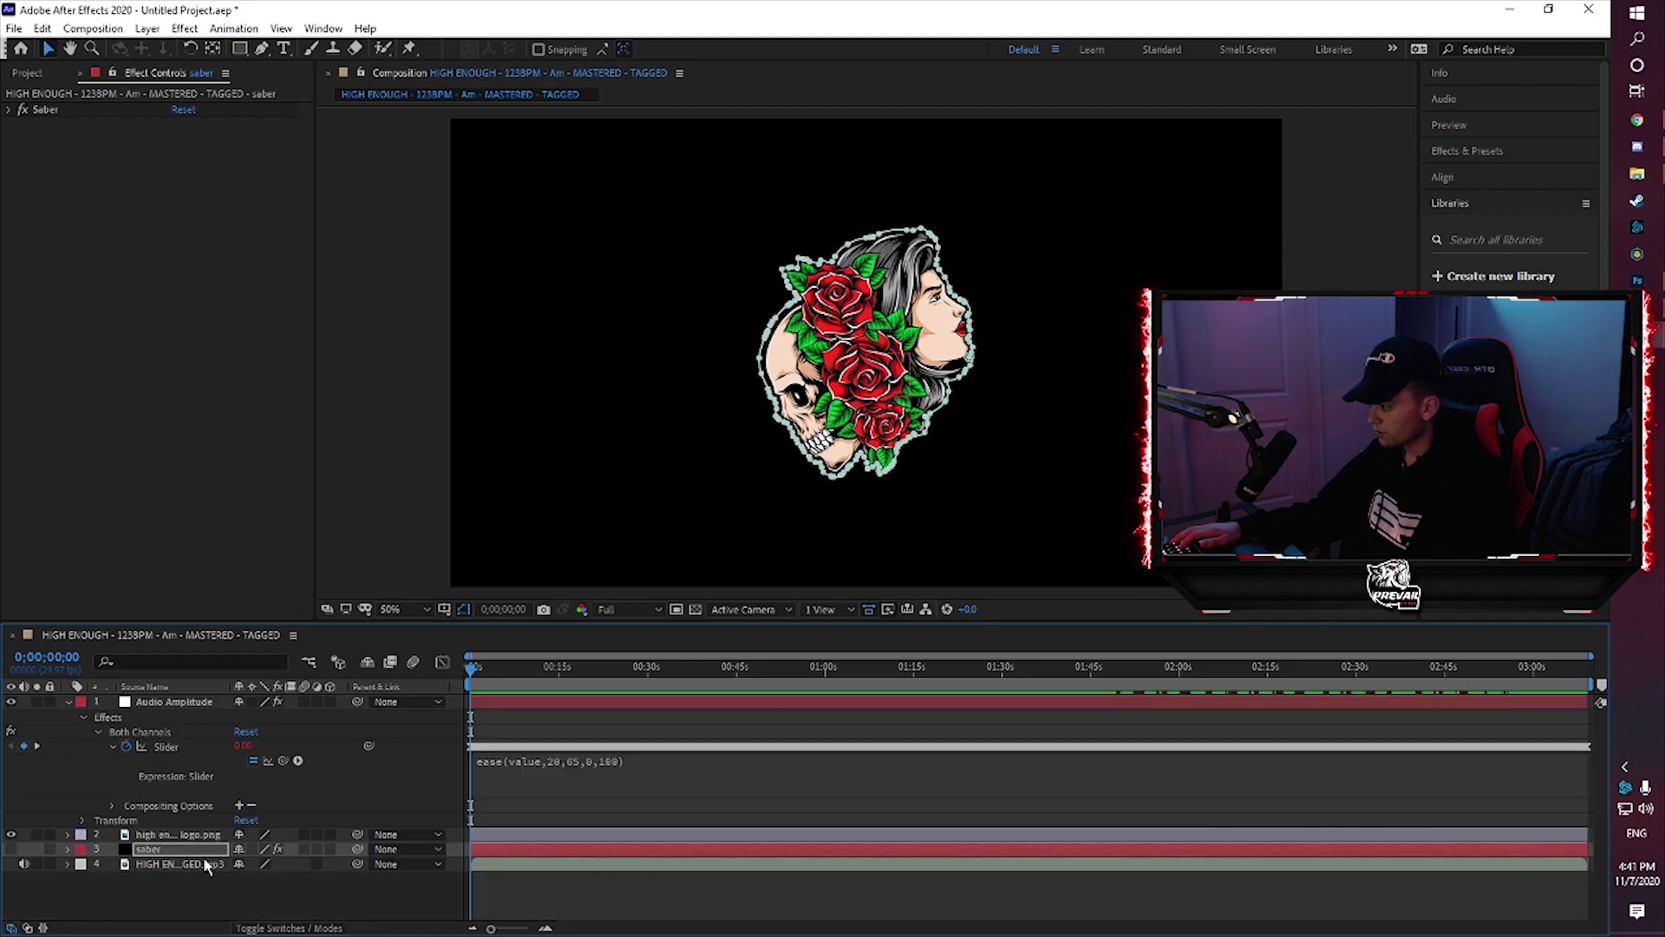
Toggle the saber glow's visibility on and off to check it, then stop the preview
left_click(10, 849)
left_click(11, 849)
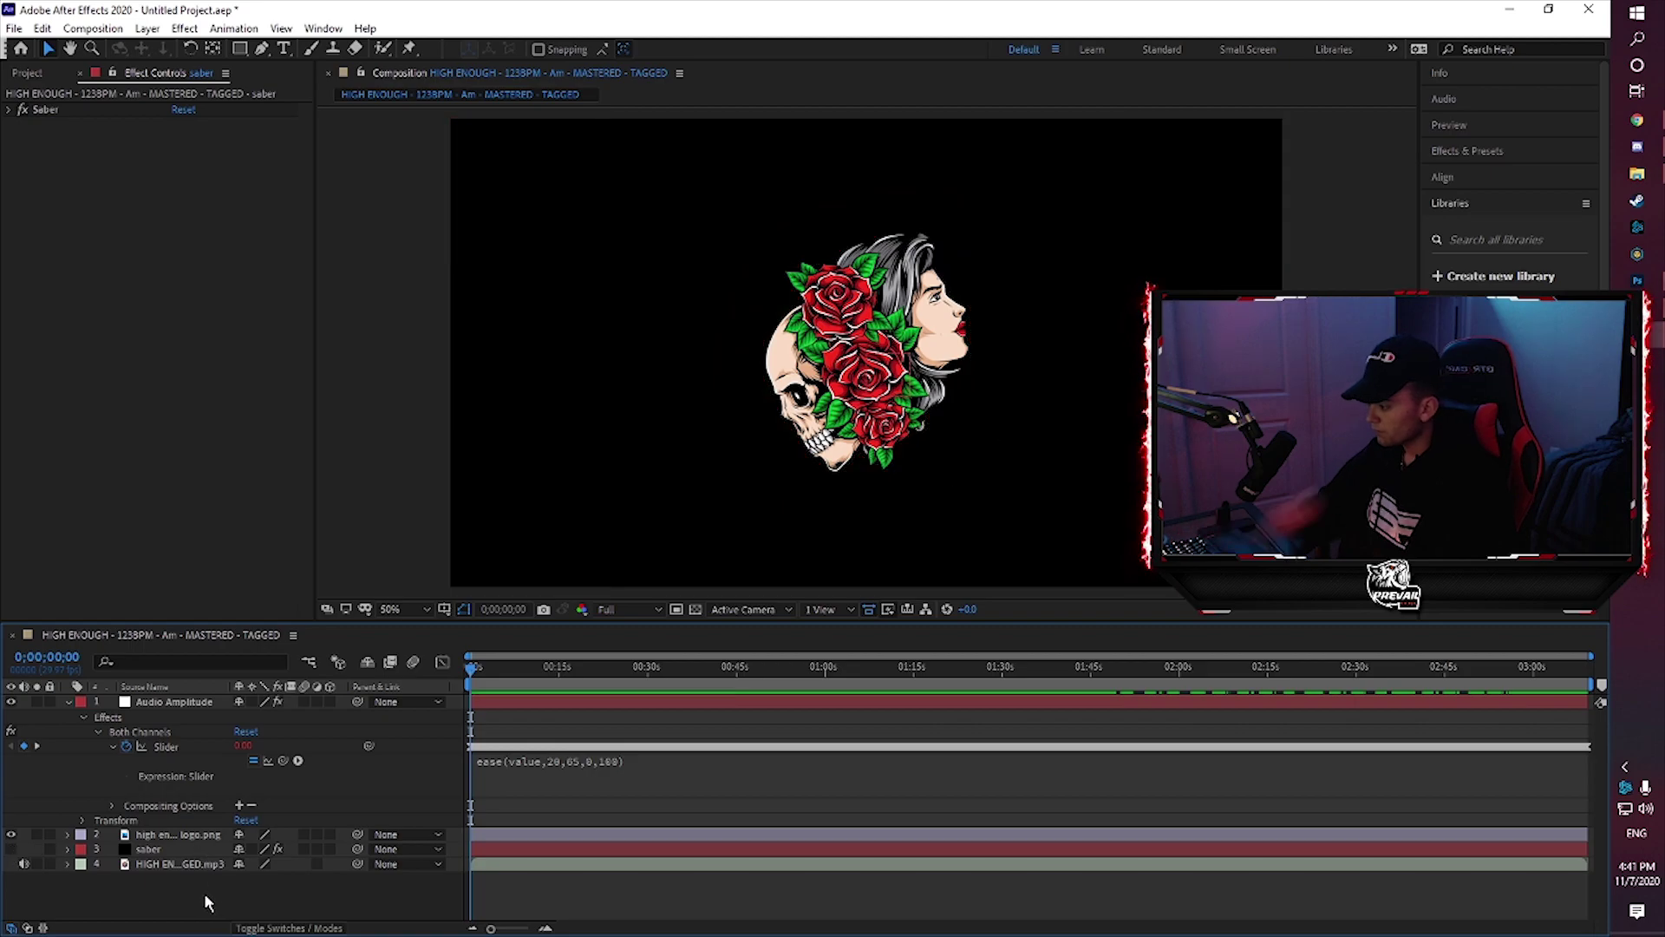
left_click(68, 701)
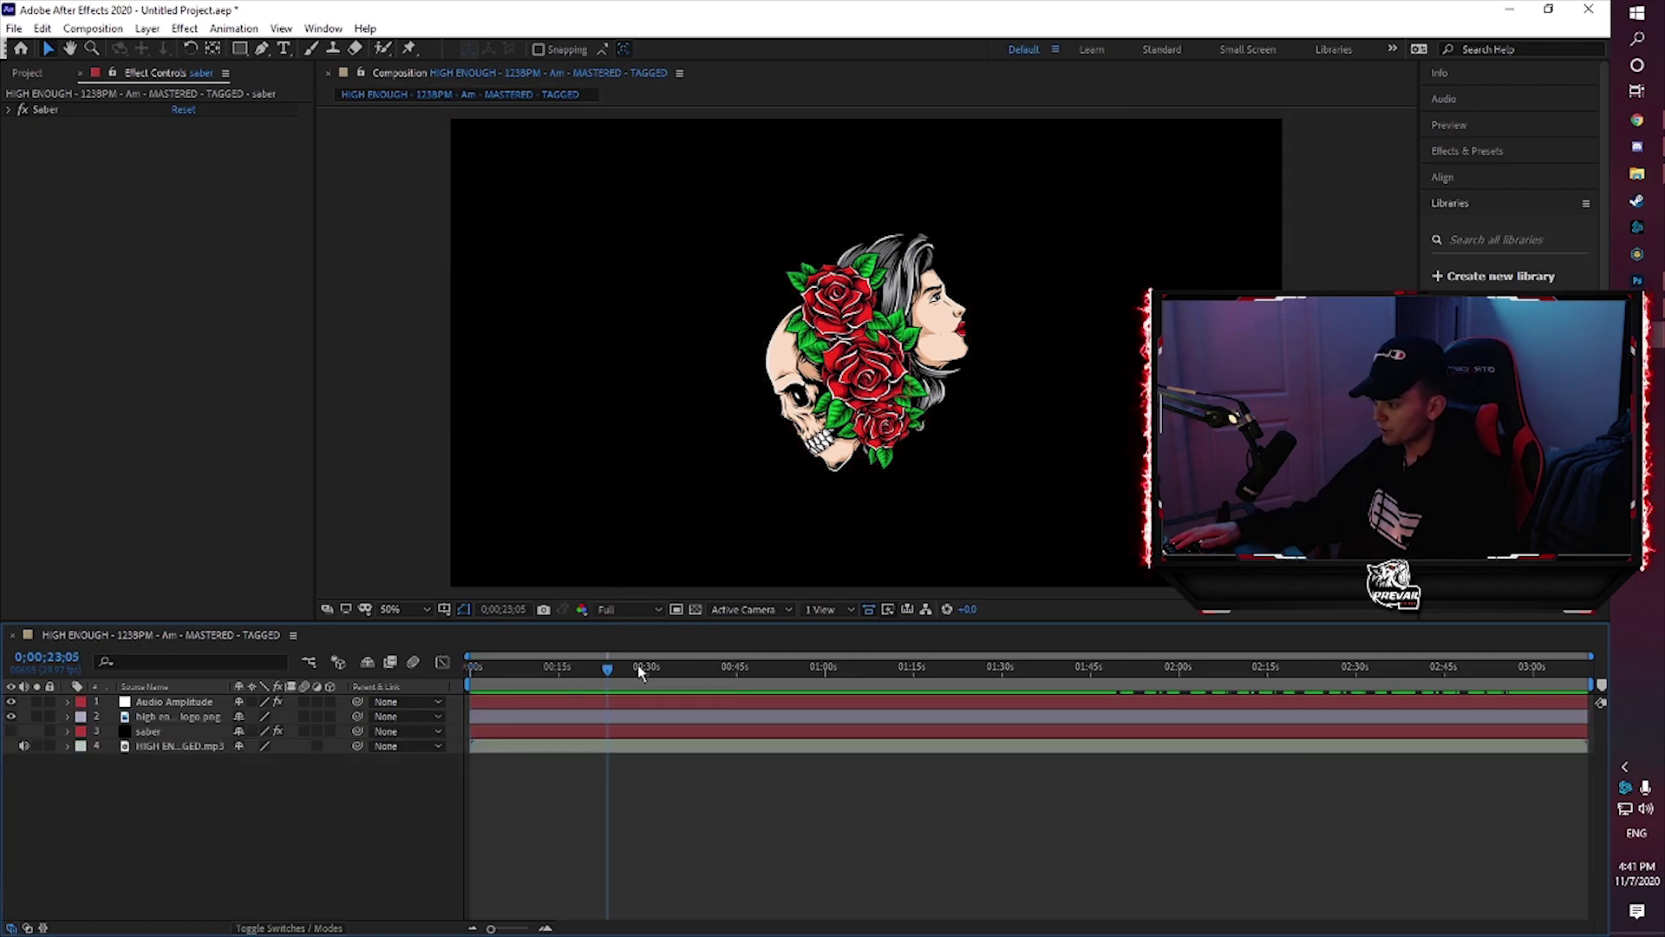
key("space")
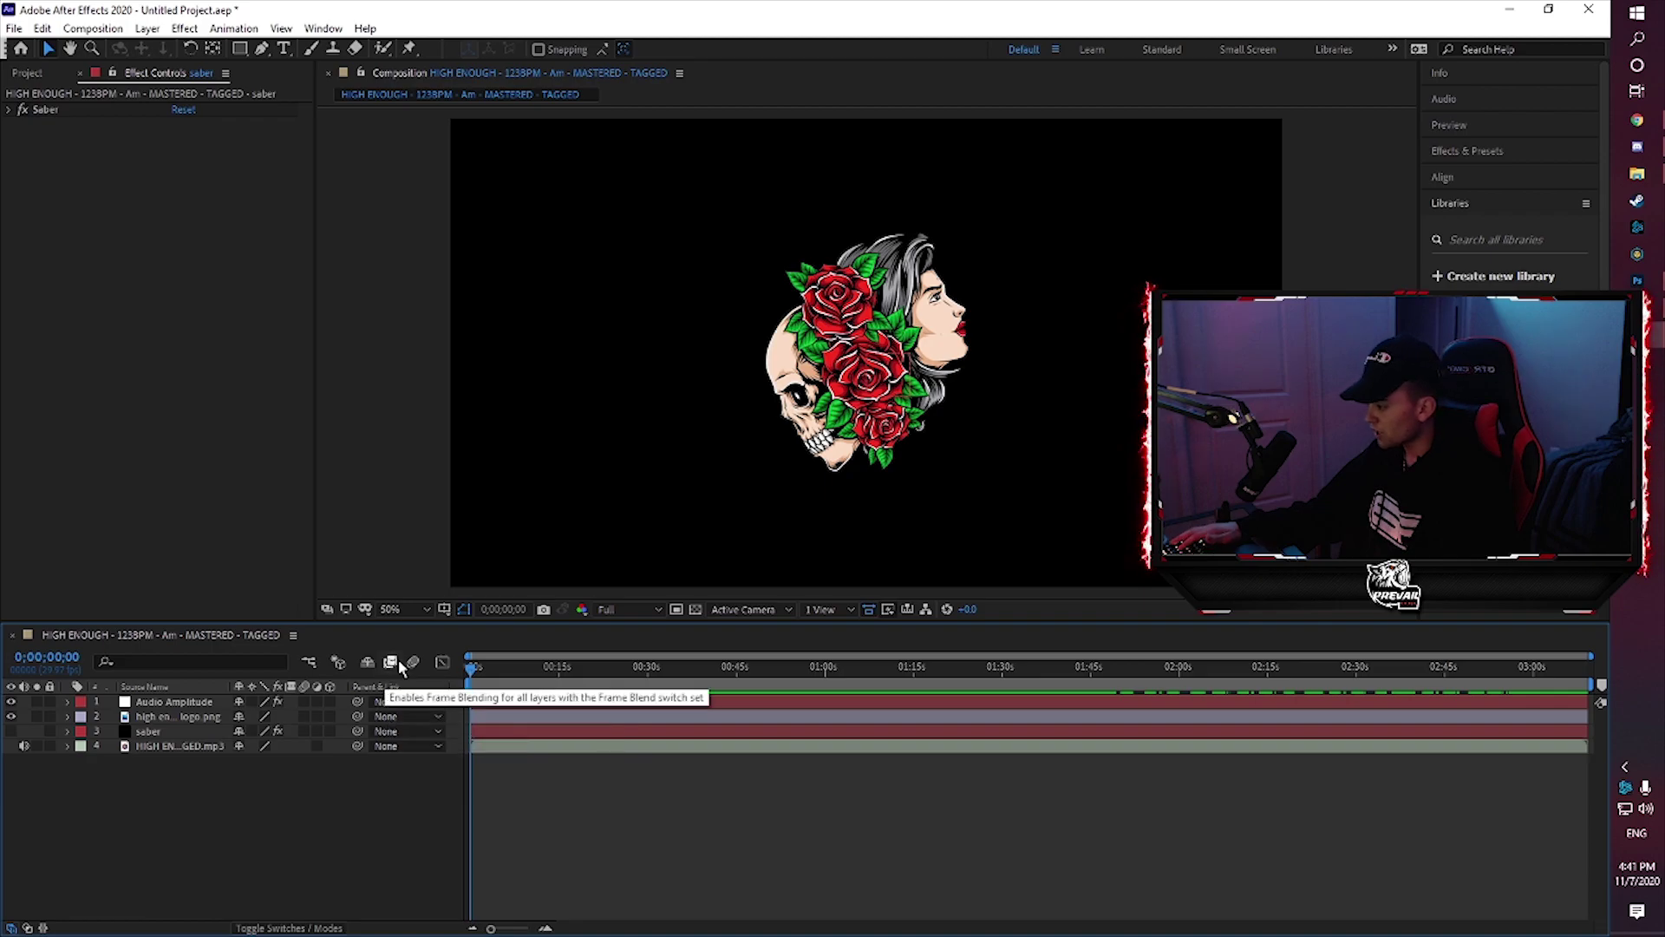
Enable motion blur for the composition with the logo selected, and scrub to preview the pulse
left_click(200, 717)
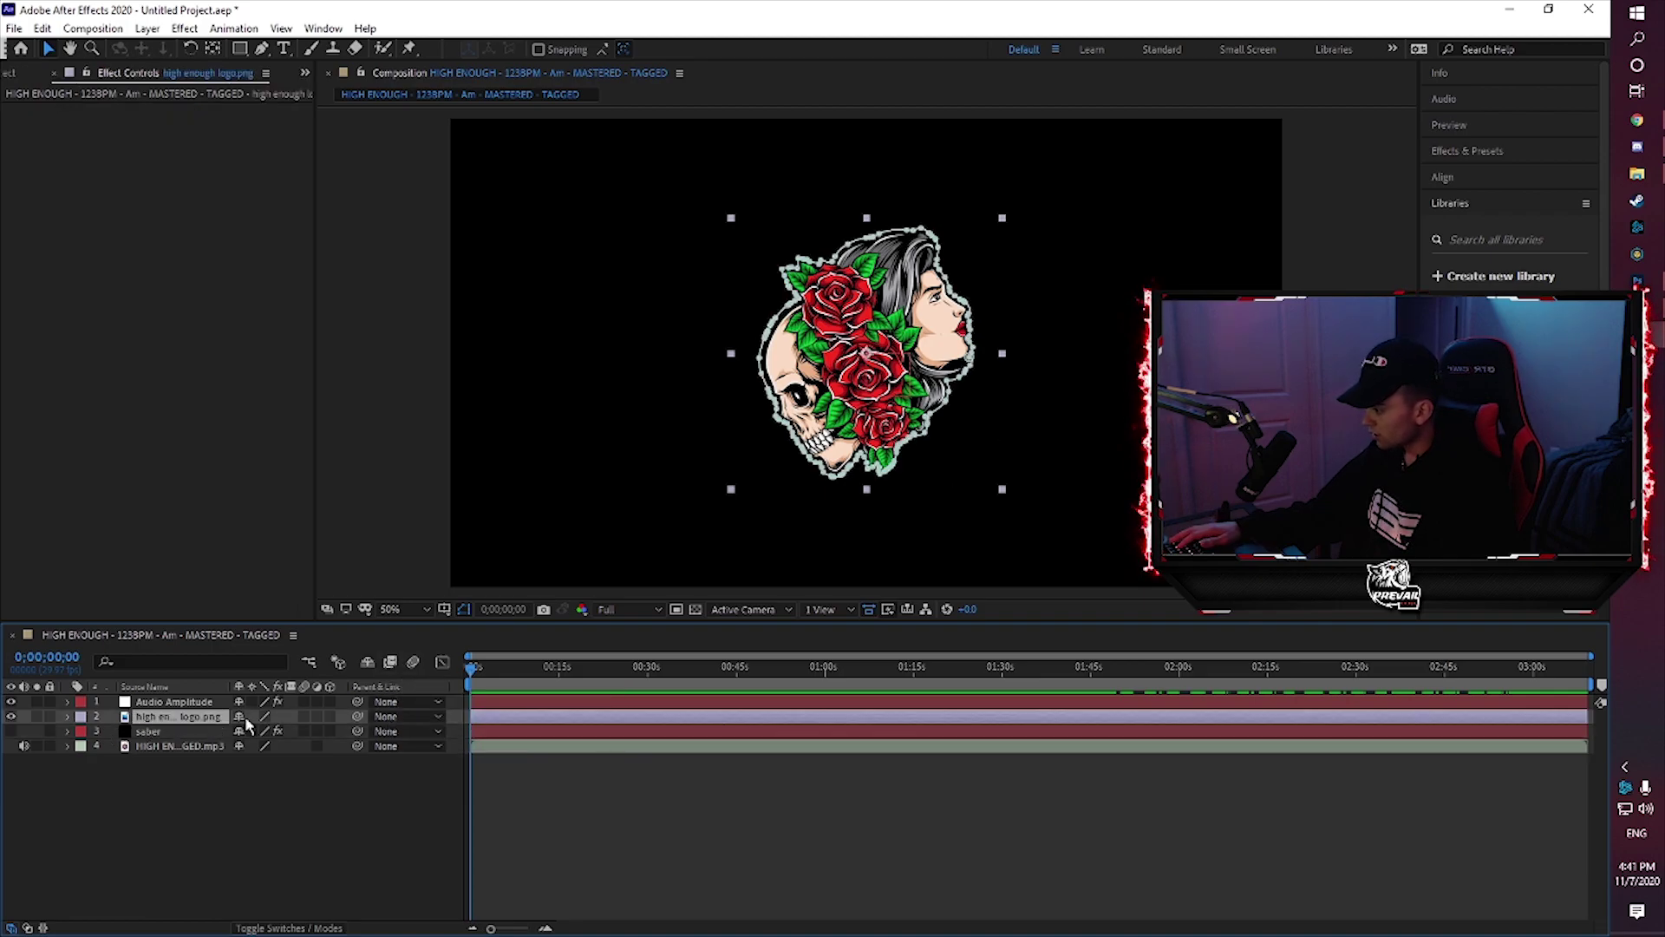
left_click(415, 664)
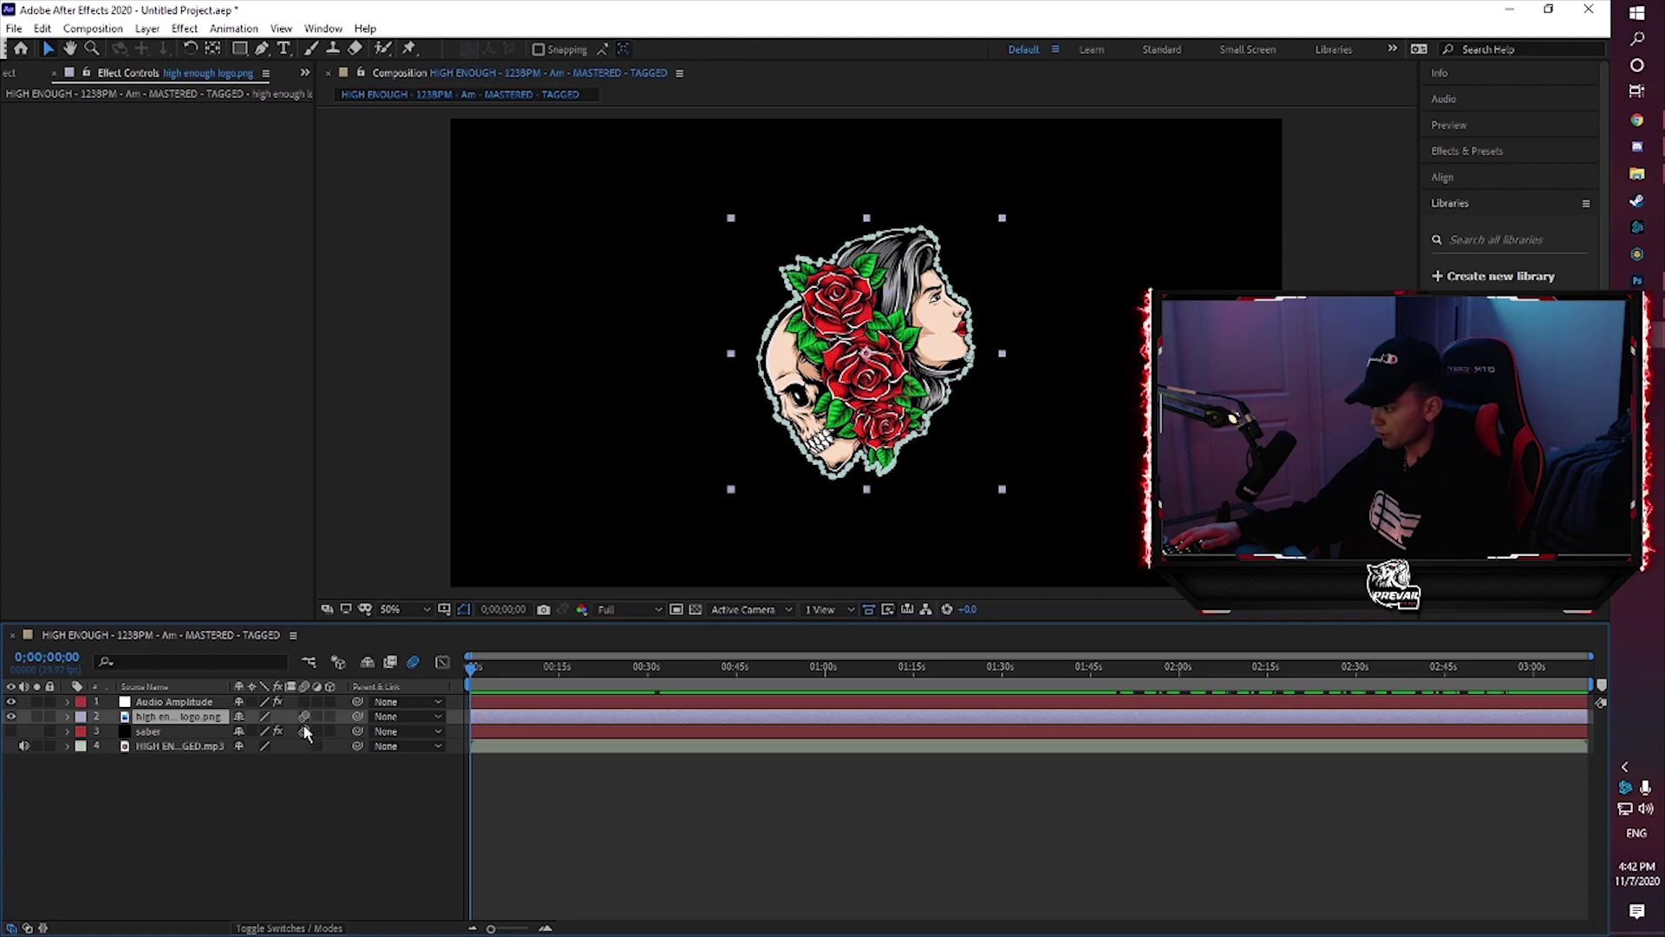
left_click_drag(565, 684, 908, 699)
left_click_drag(647, 685, 193, 781)
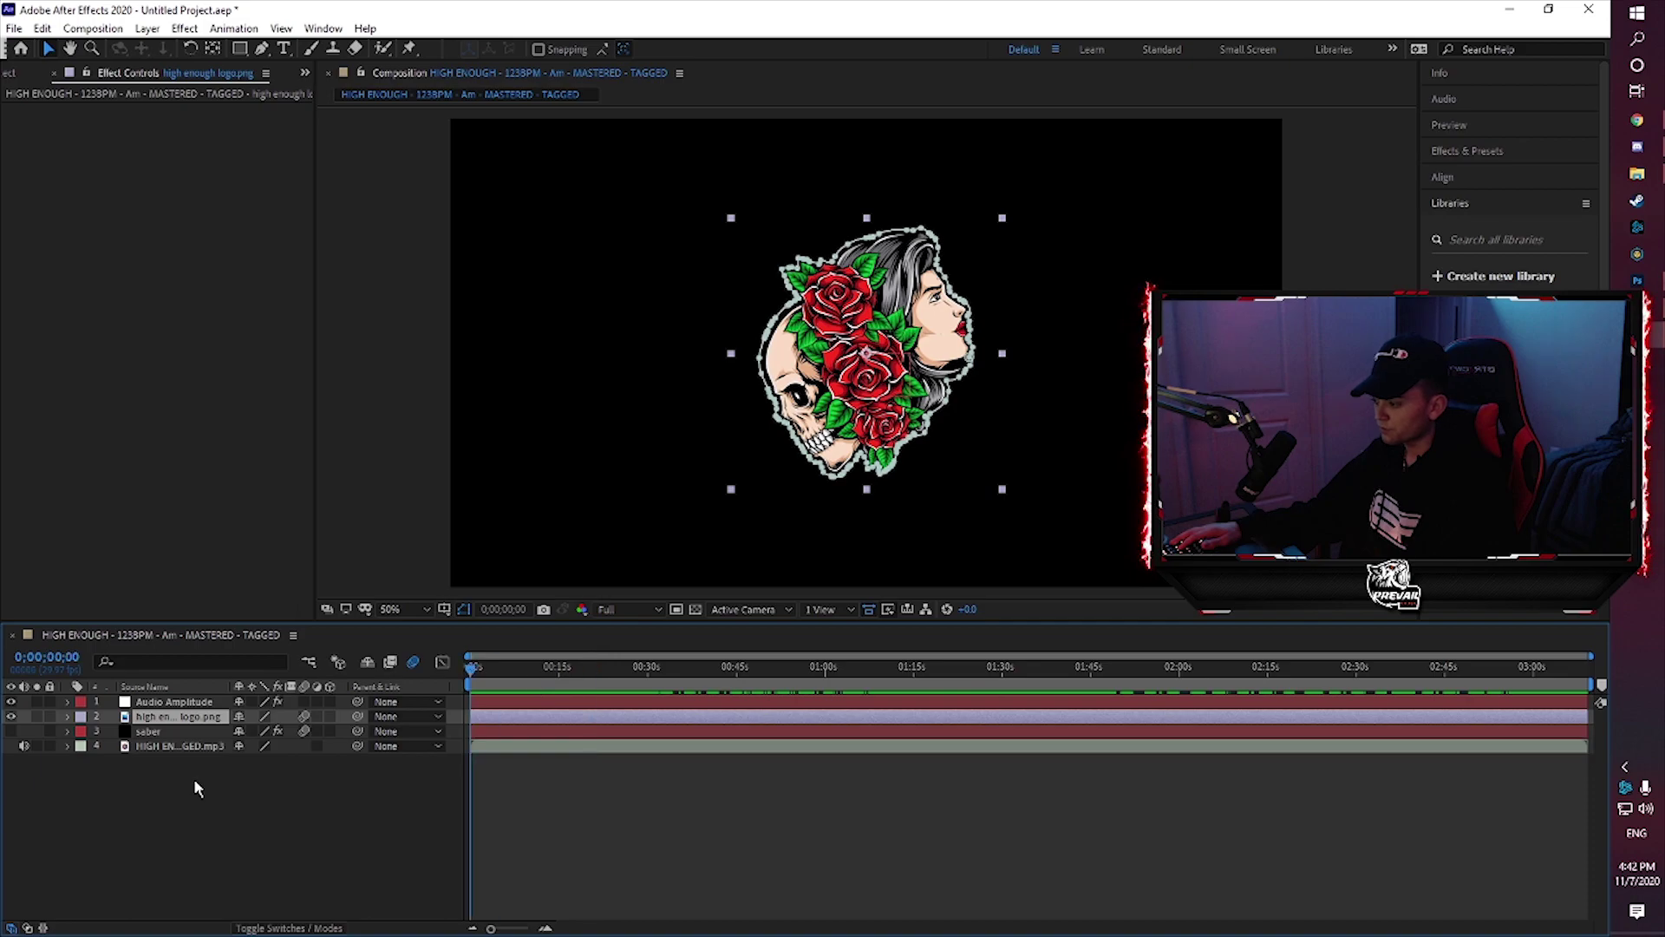
Create a black solid named bg, move it below the saber layer, and show the Sapphire Render effects
right_click(230, 808)
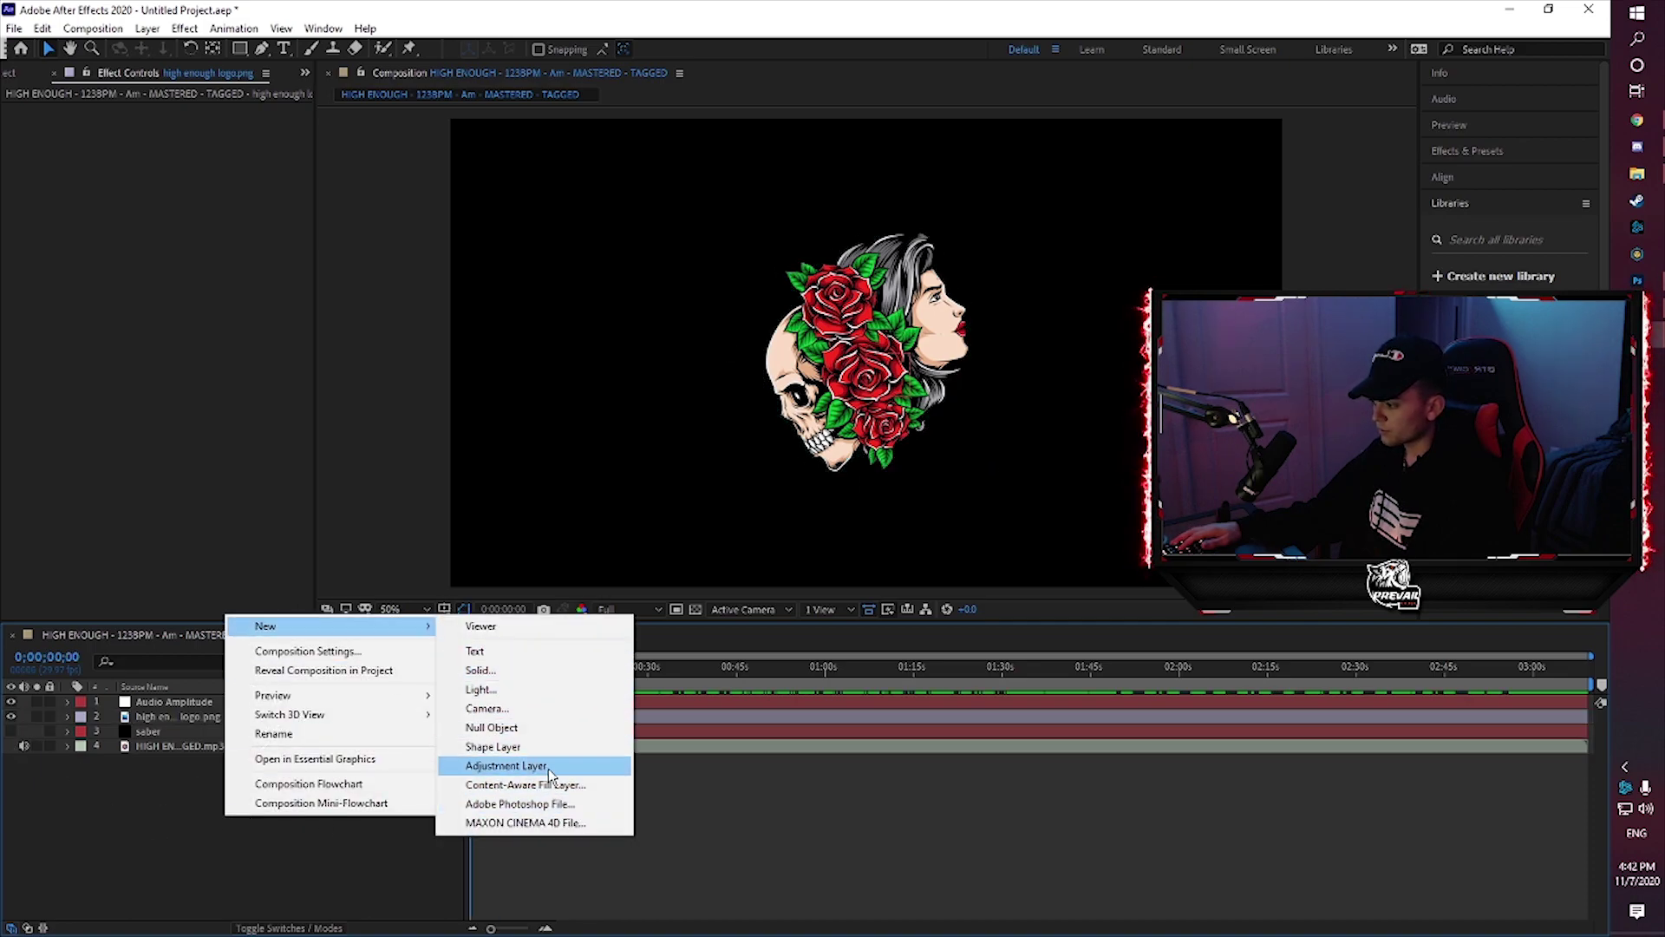
left_click(482, 671)
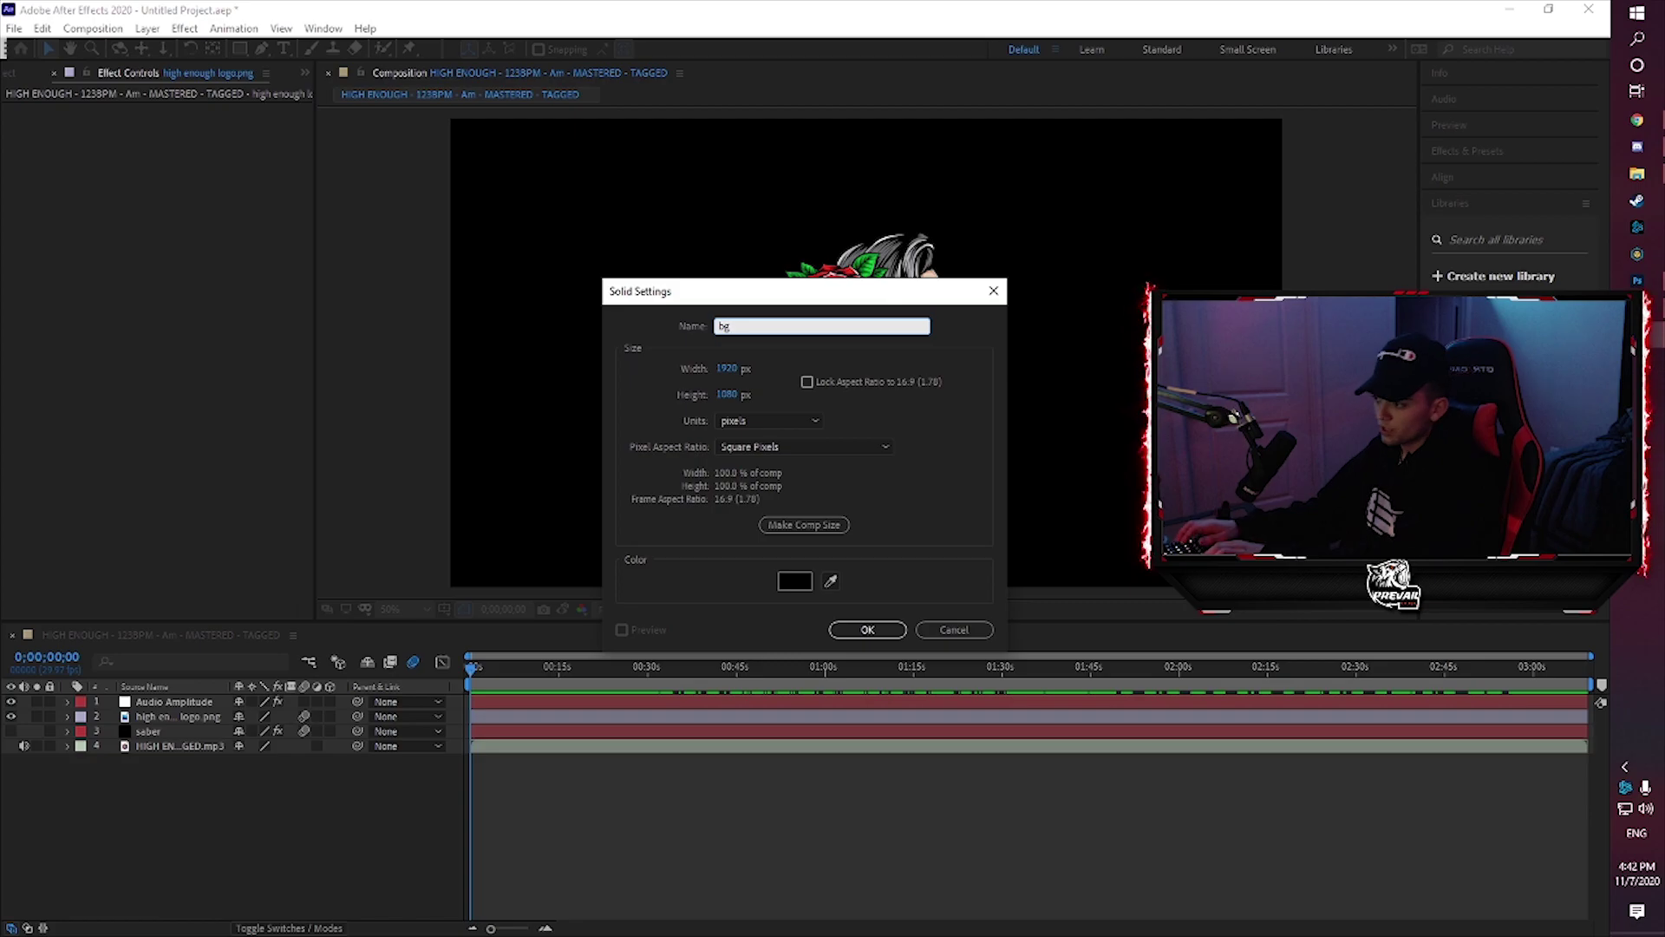
type("bg")
key("Return")
left_click_drag(159, 709, 209, 747)
left_click(184, 28)
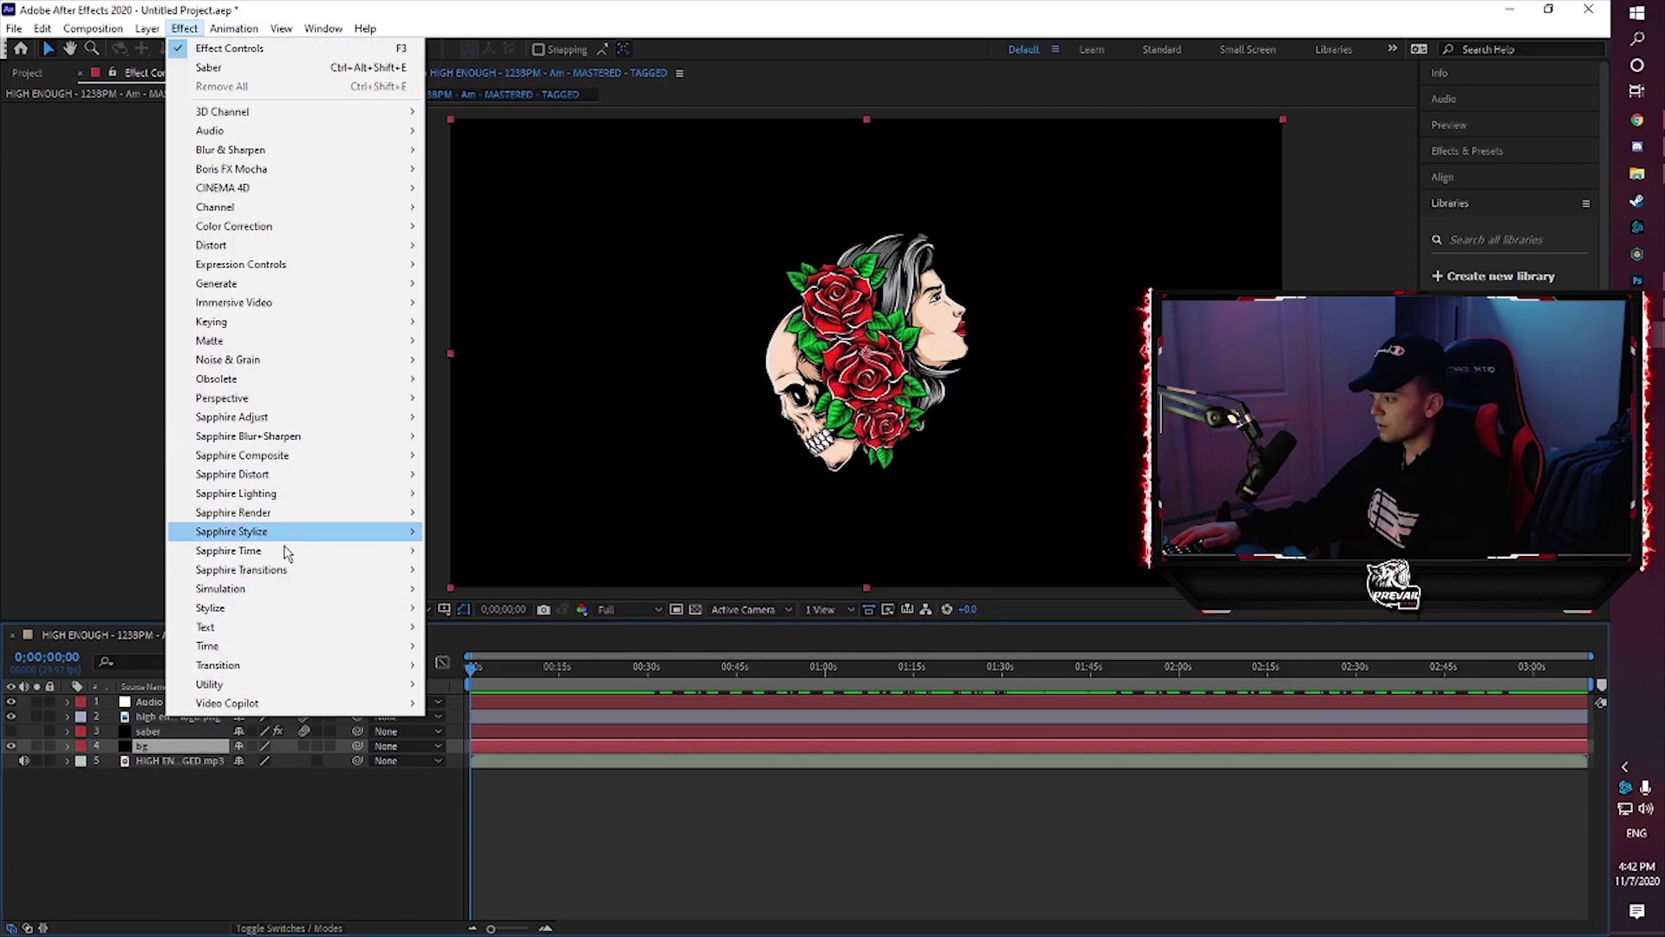
mouse_move(278, 512)
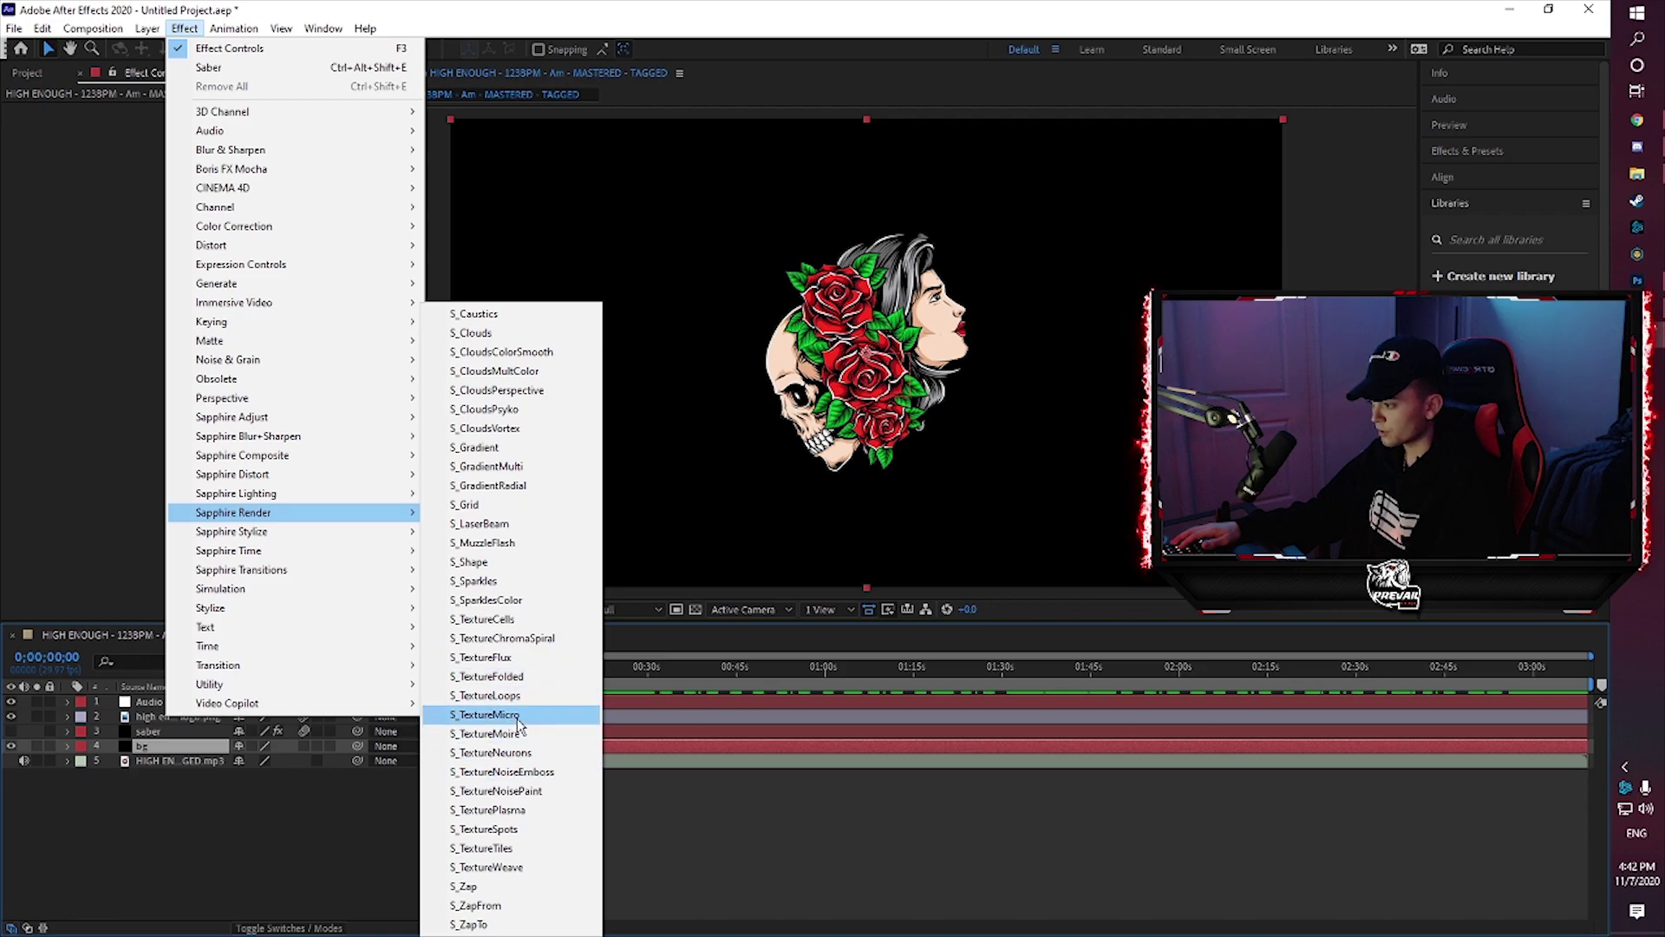
Apply S_TextureFlux to bg with black Color0, sampled red Color1, lowered Offset0 and Frequency 2.00
left_click(507, 658)
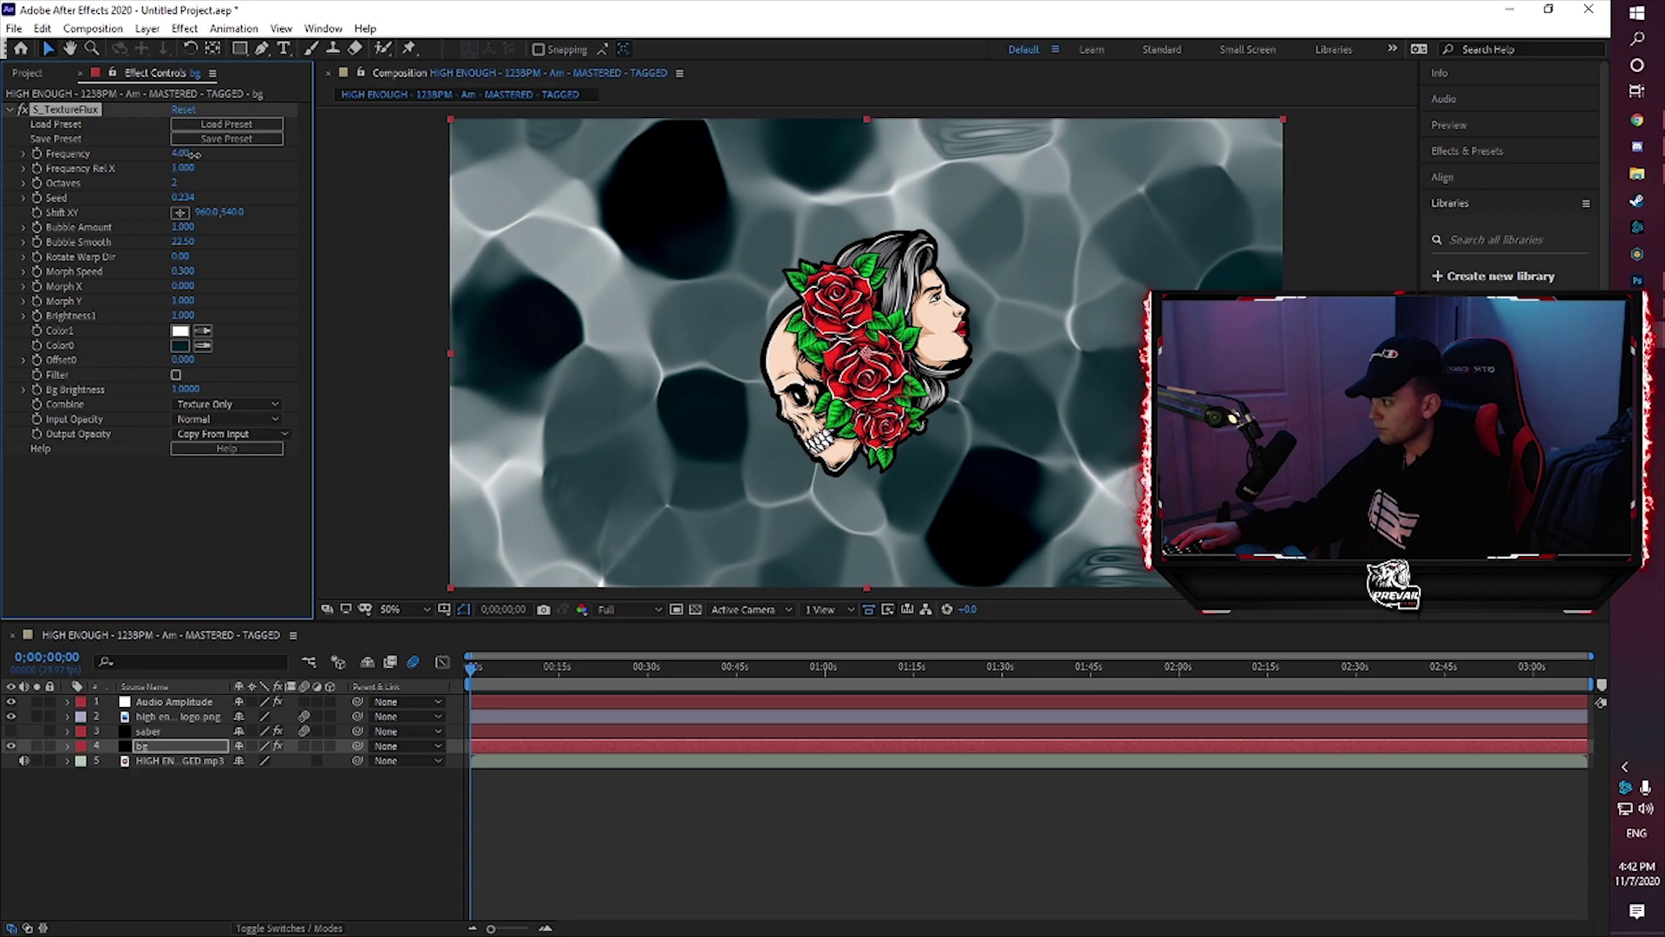
left_click_drag(192, 154, 143, 210)
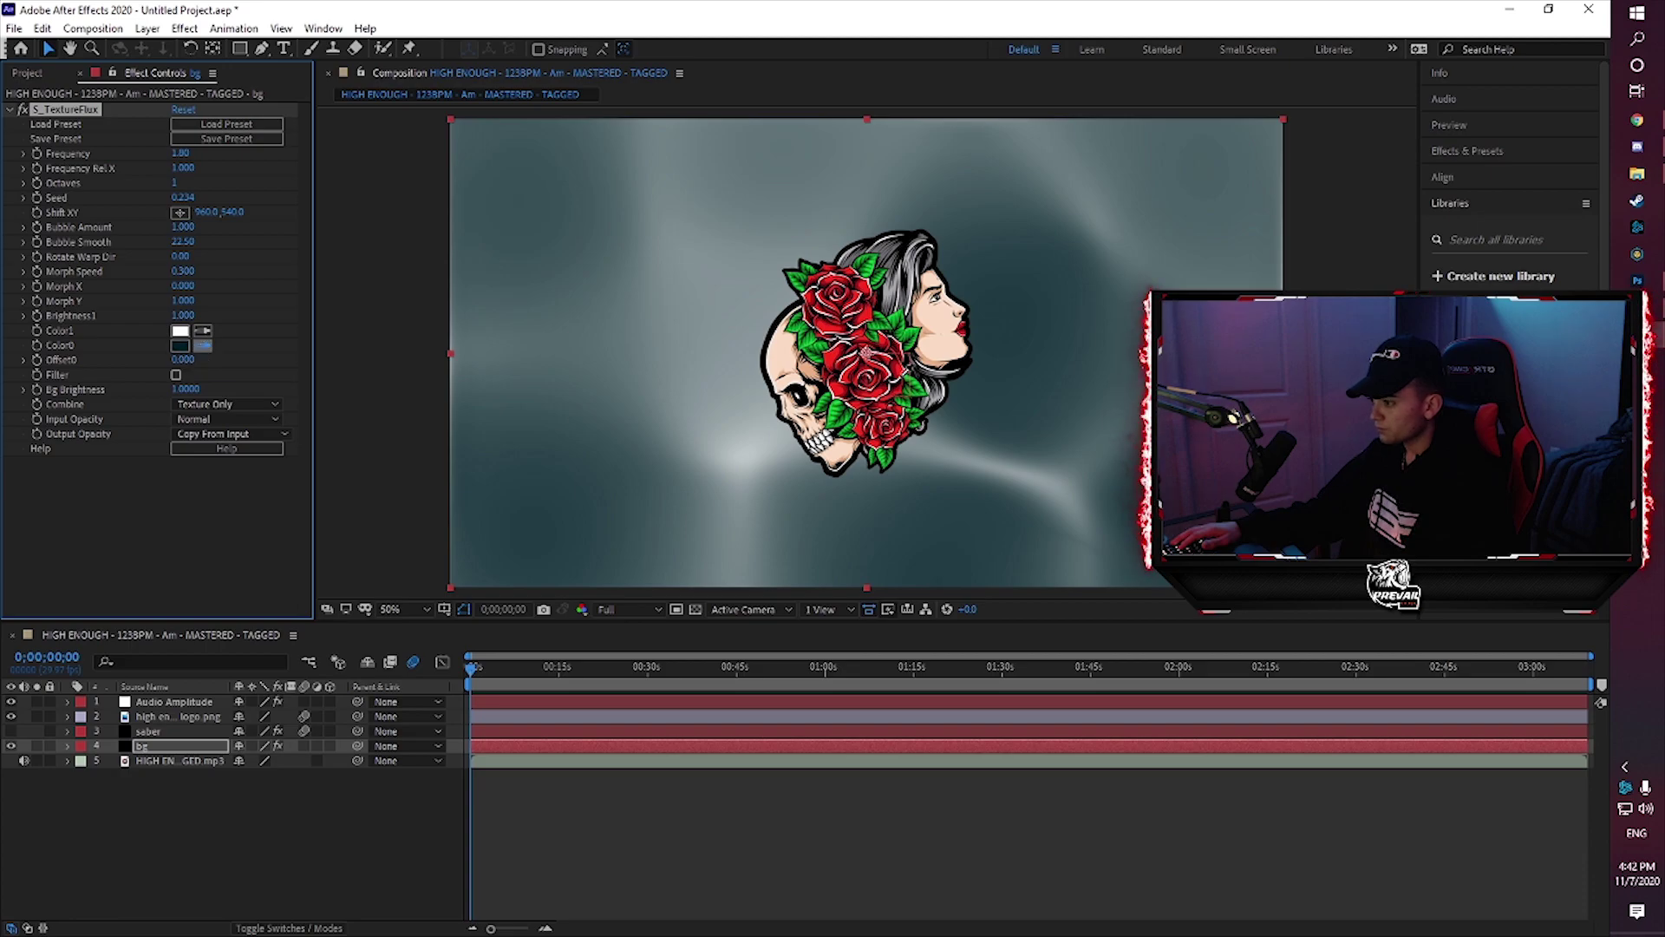
left_click(864, 292)
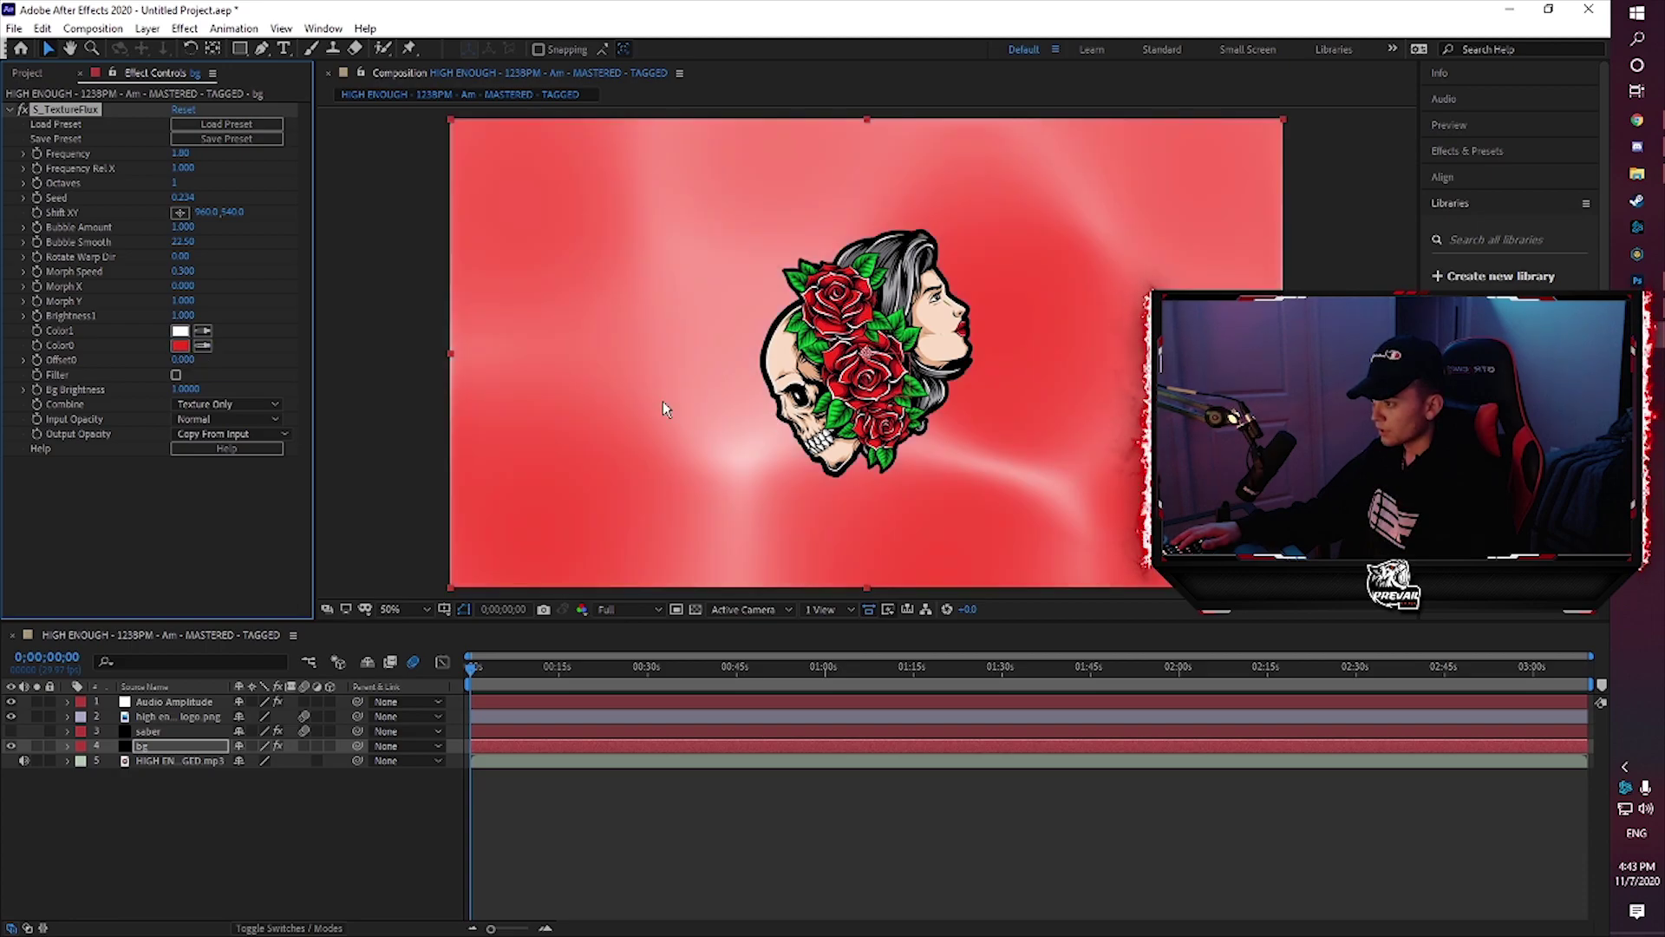
left_click(180, 345)
left_click_drag(624, 555, 629, 677)
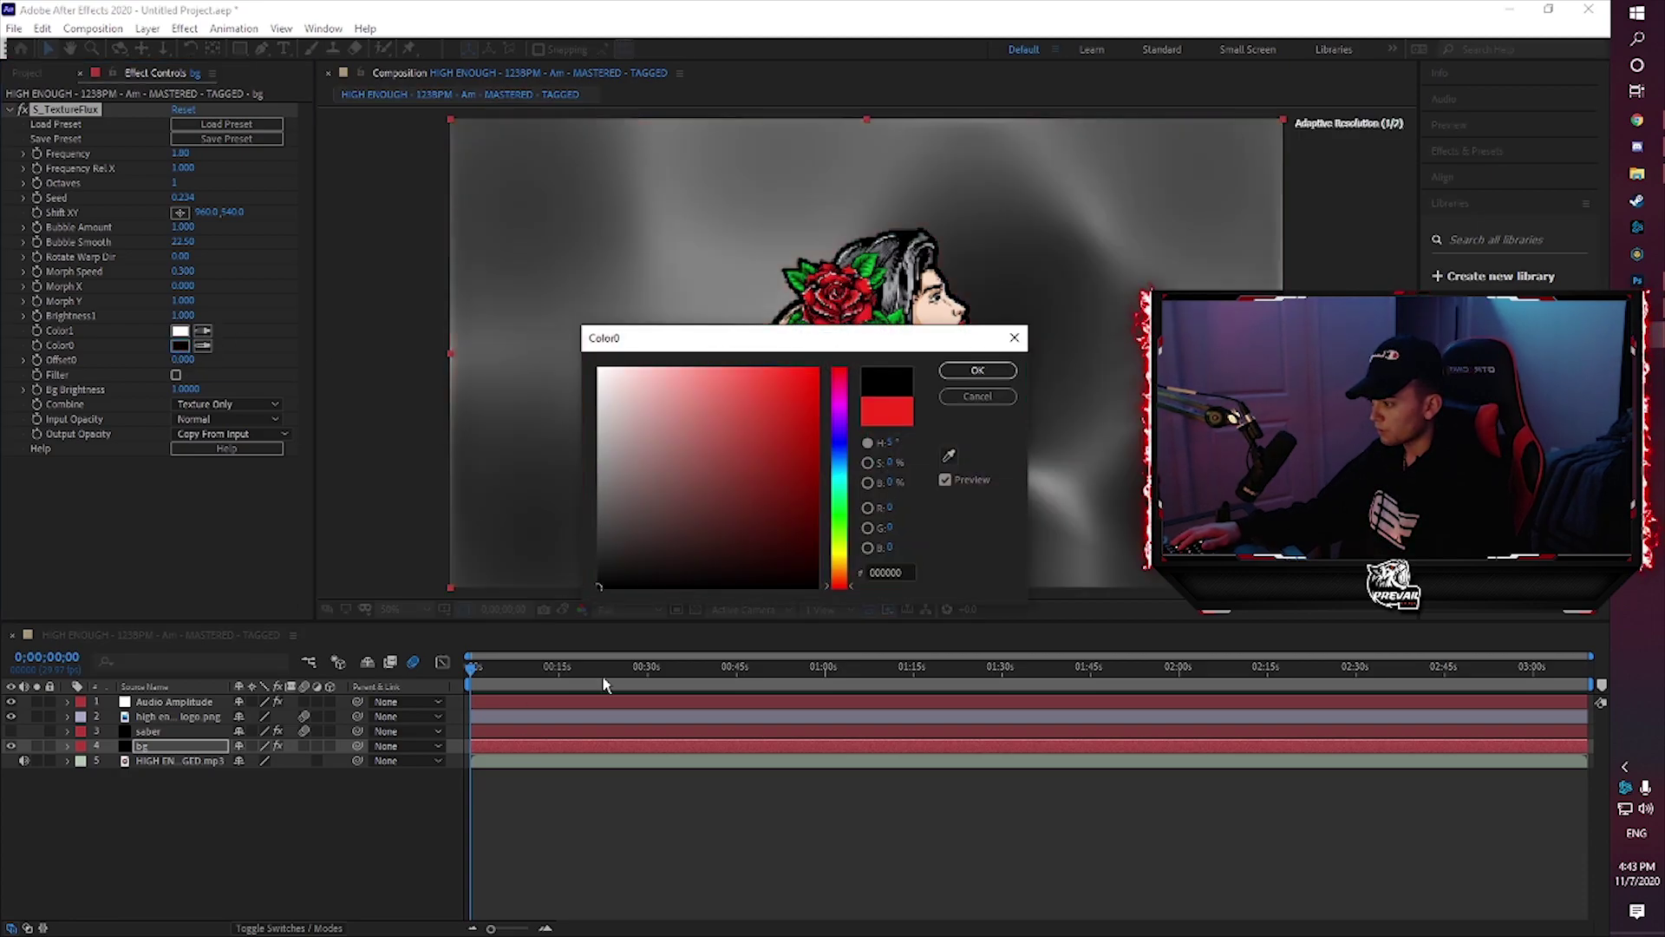
left_click(978, 370)
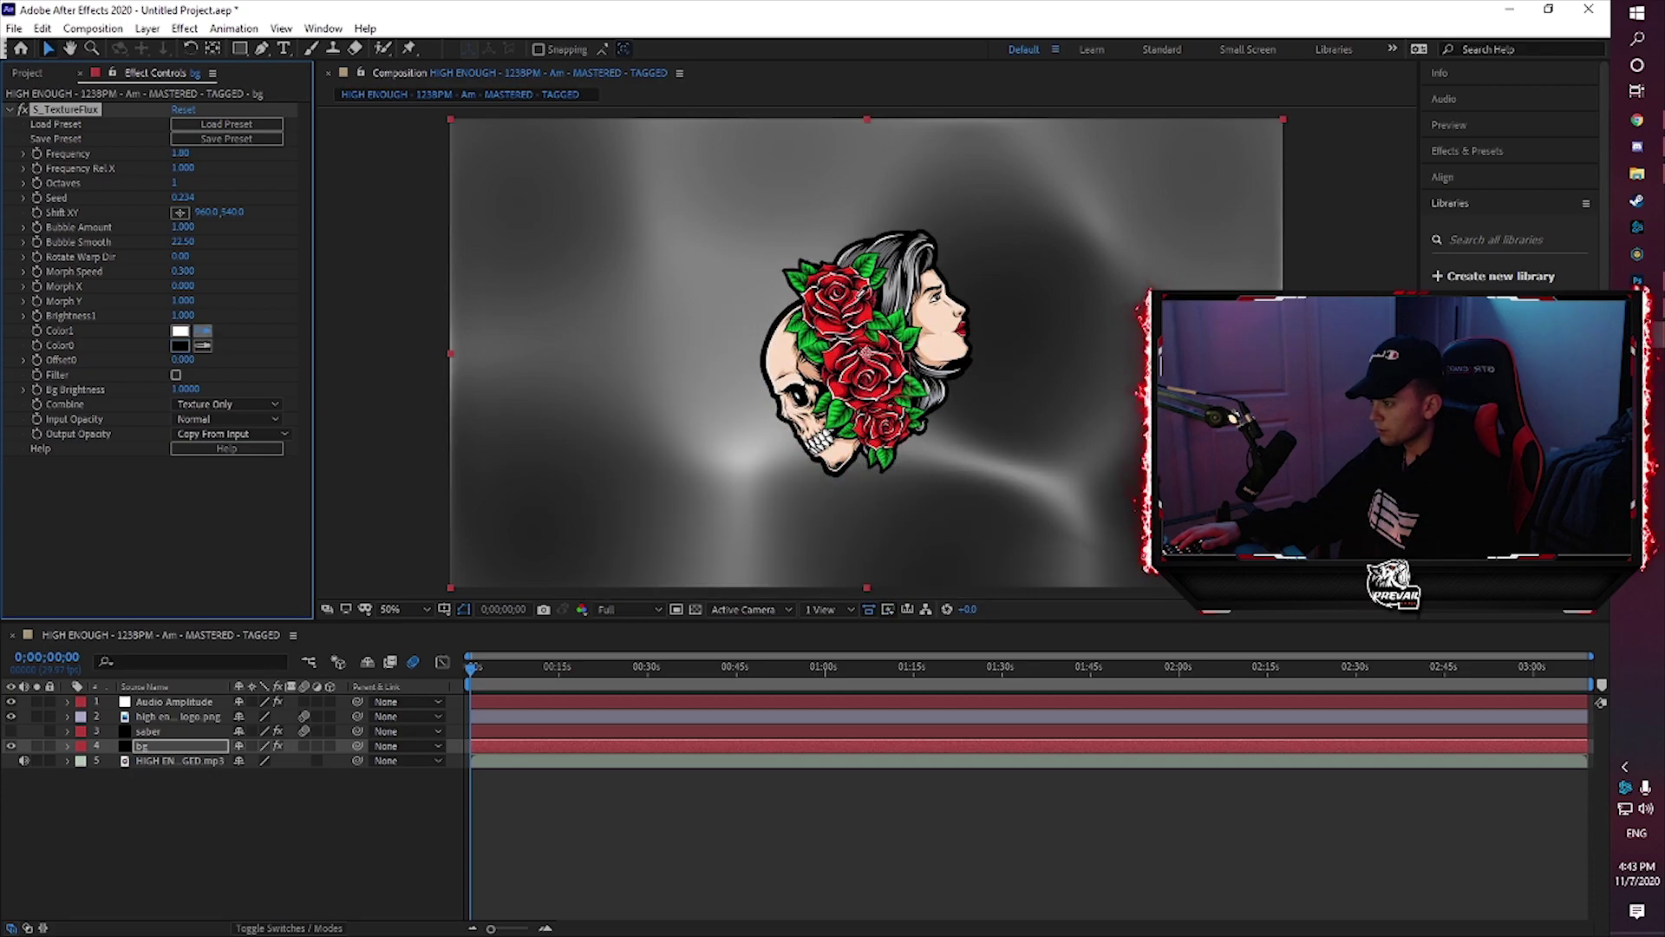
left_click(798, 392)
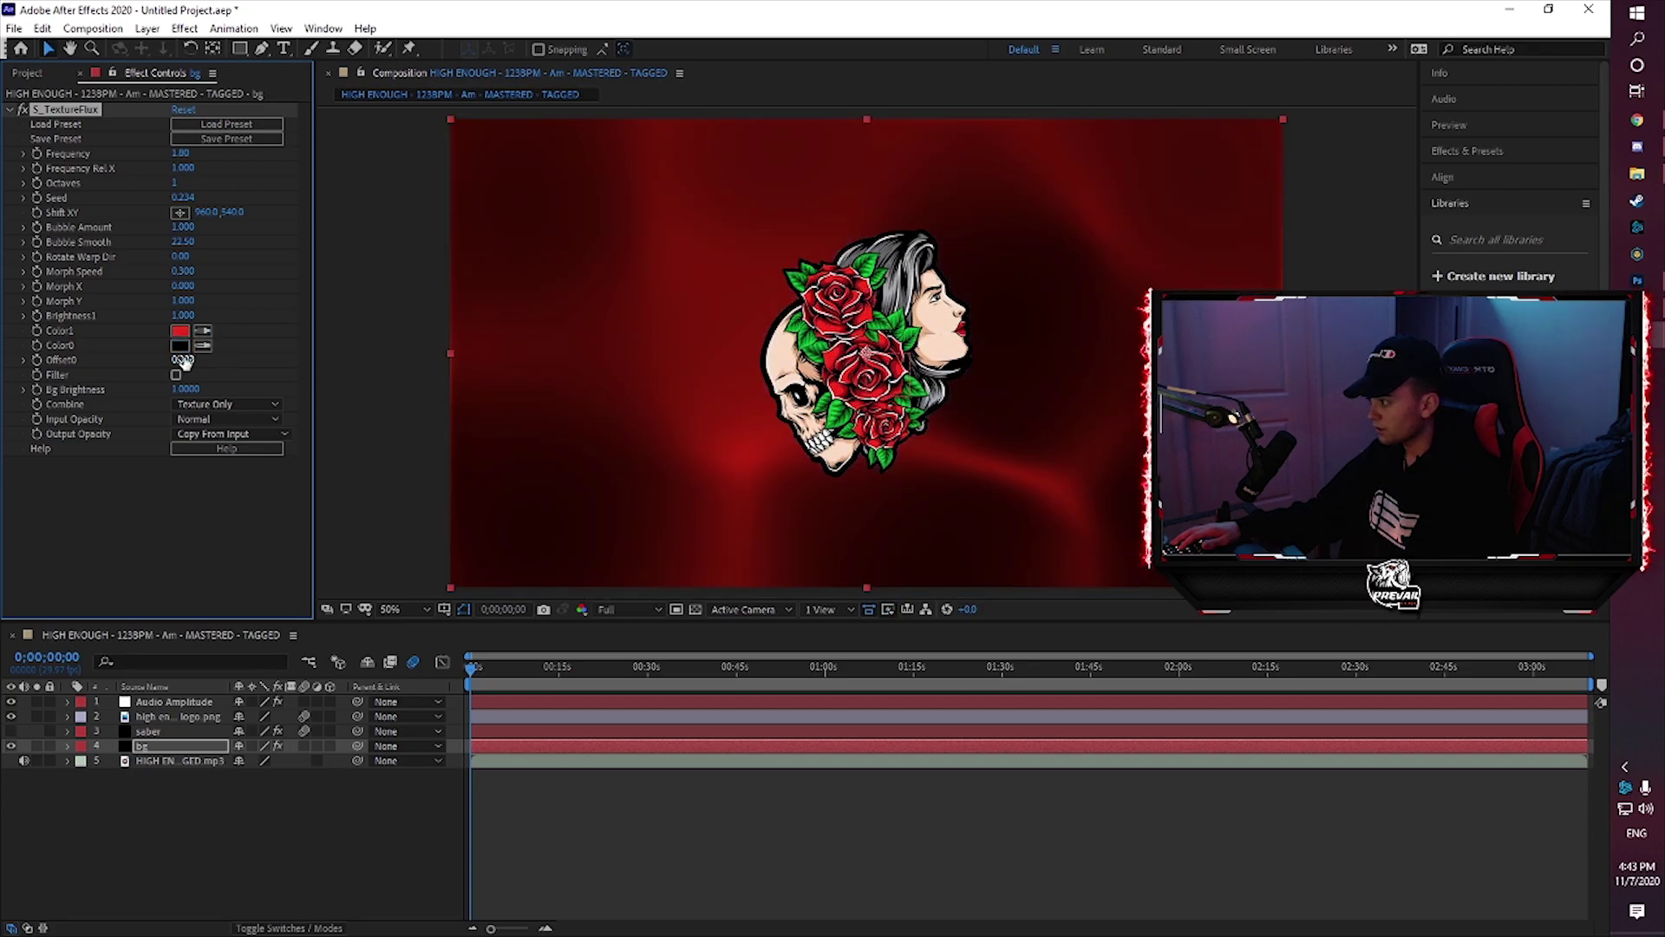
left_click_drag(180, 360, 176, 405)
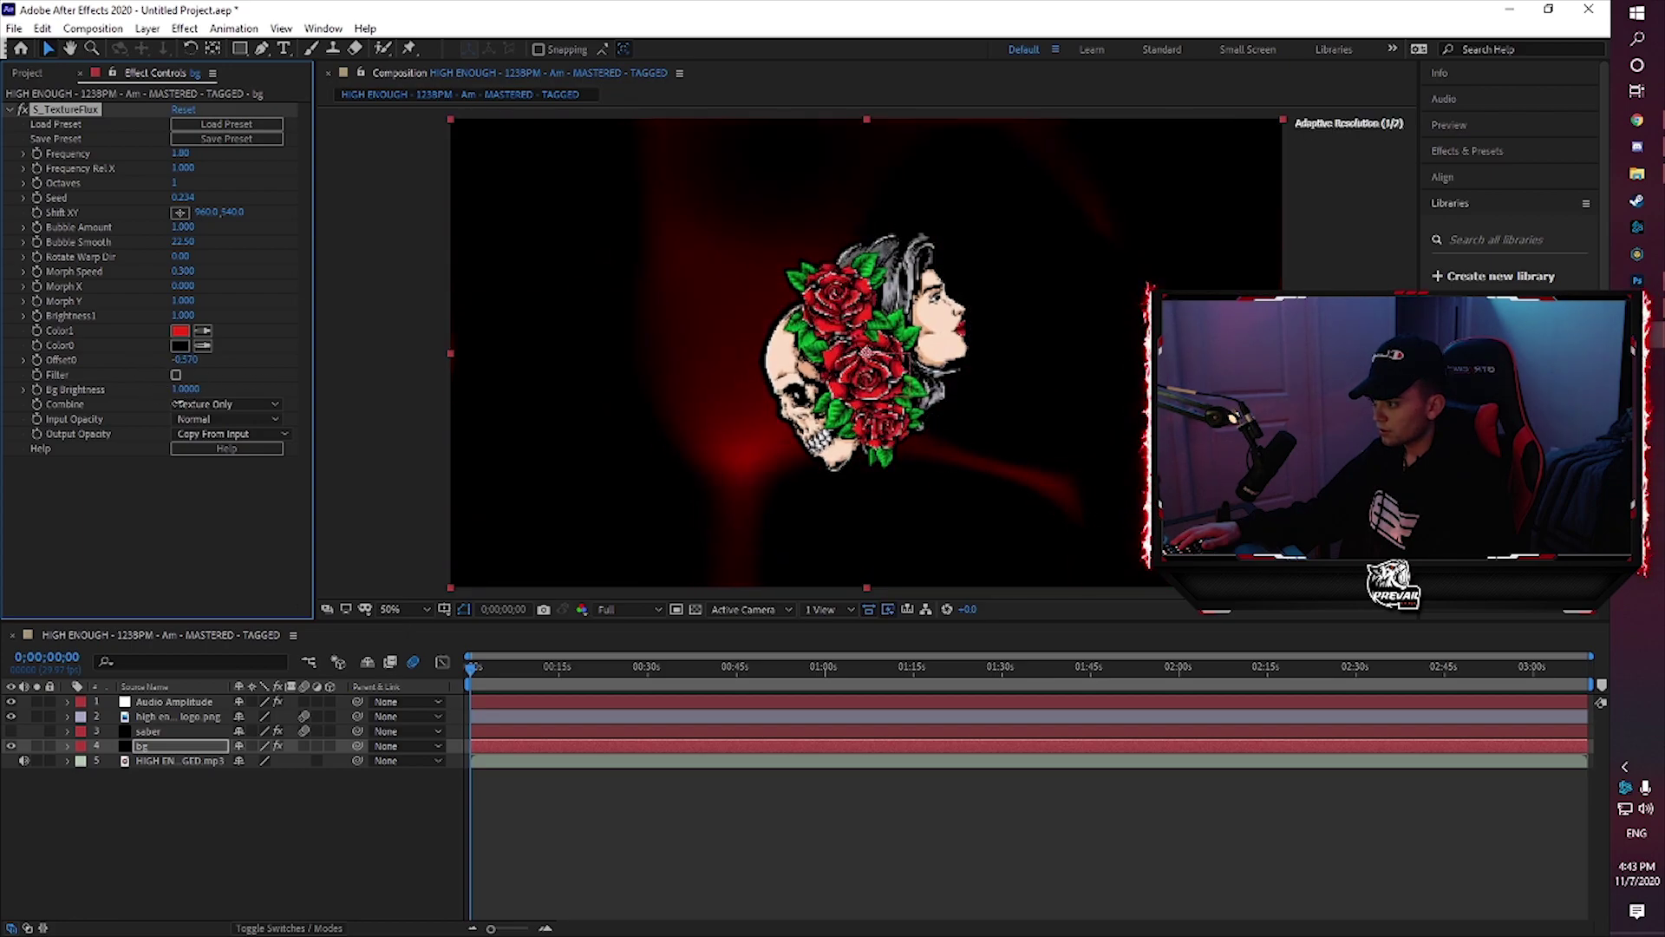
left_click_drag(181, 156, 229, 172)
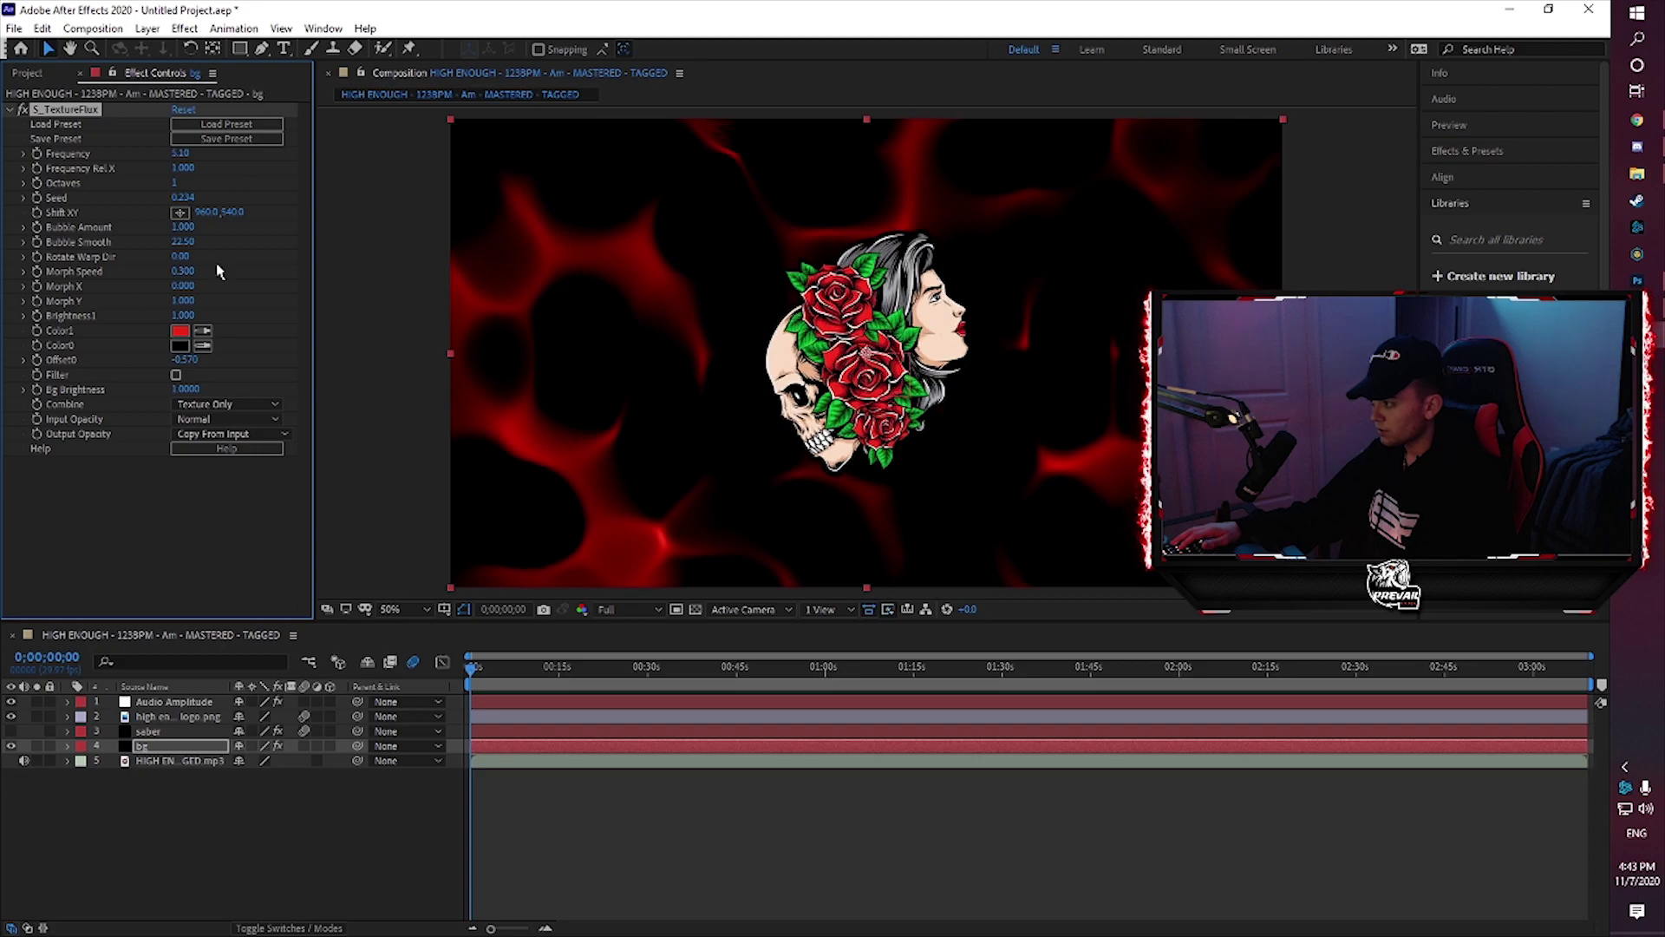
Replace S_TextureFlux on bg with S_TextureLoops at Frequency 1.30 and Color1 pure red FF0000
key("Delete")
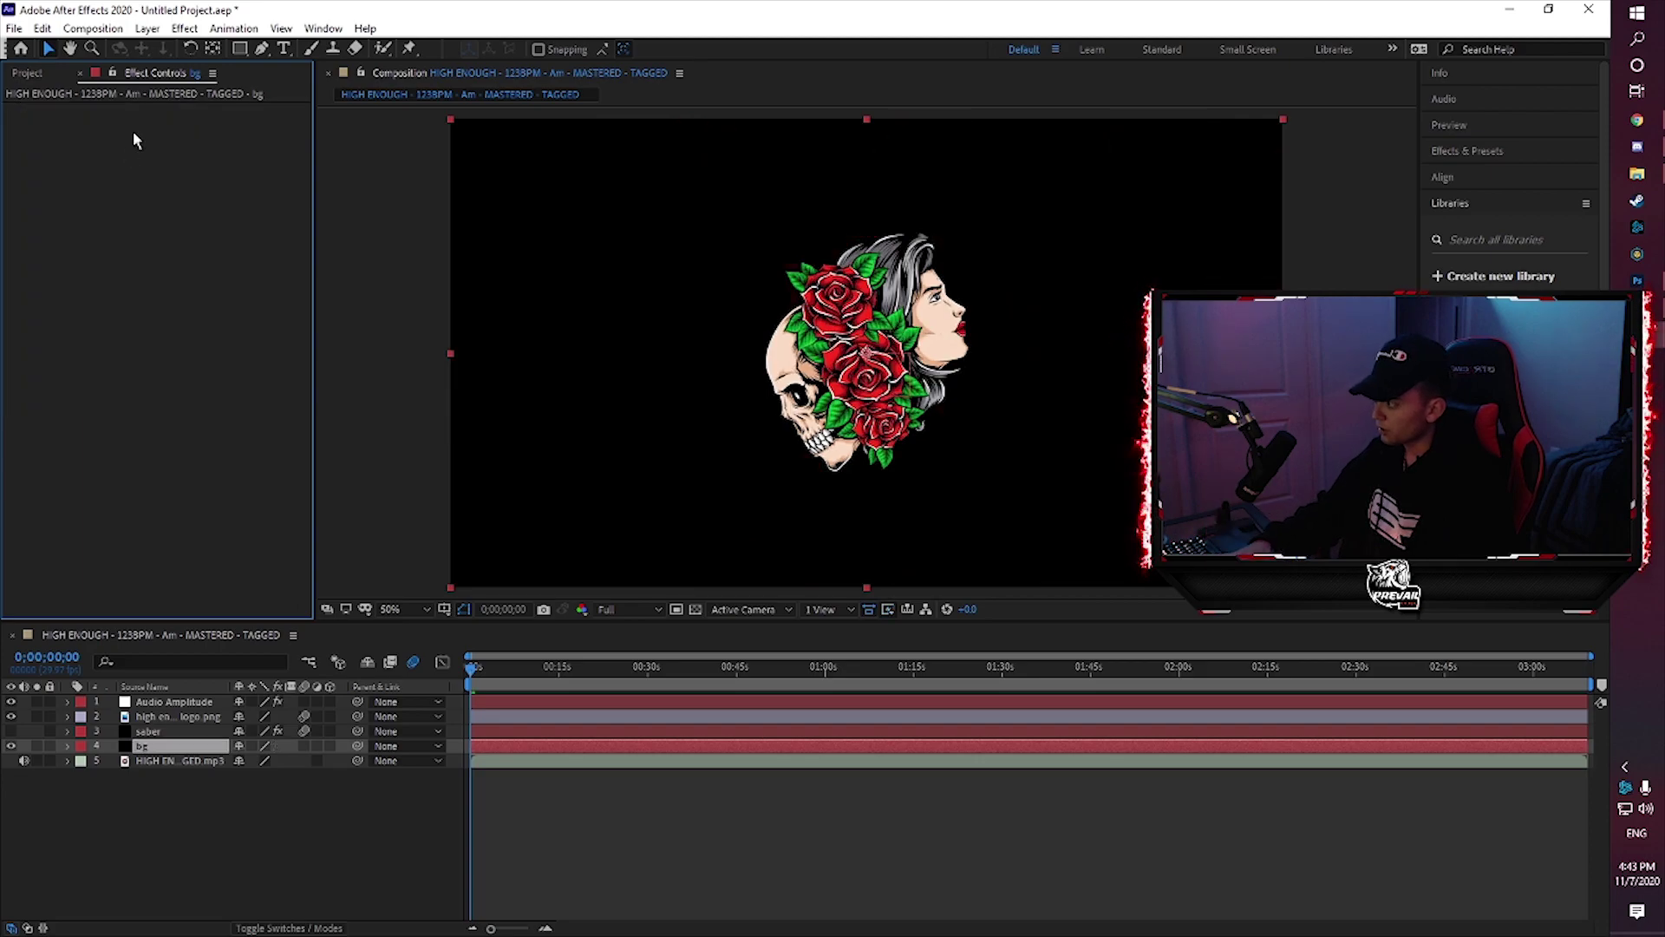
left_click(193, 30)
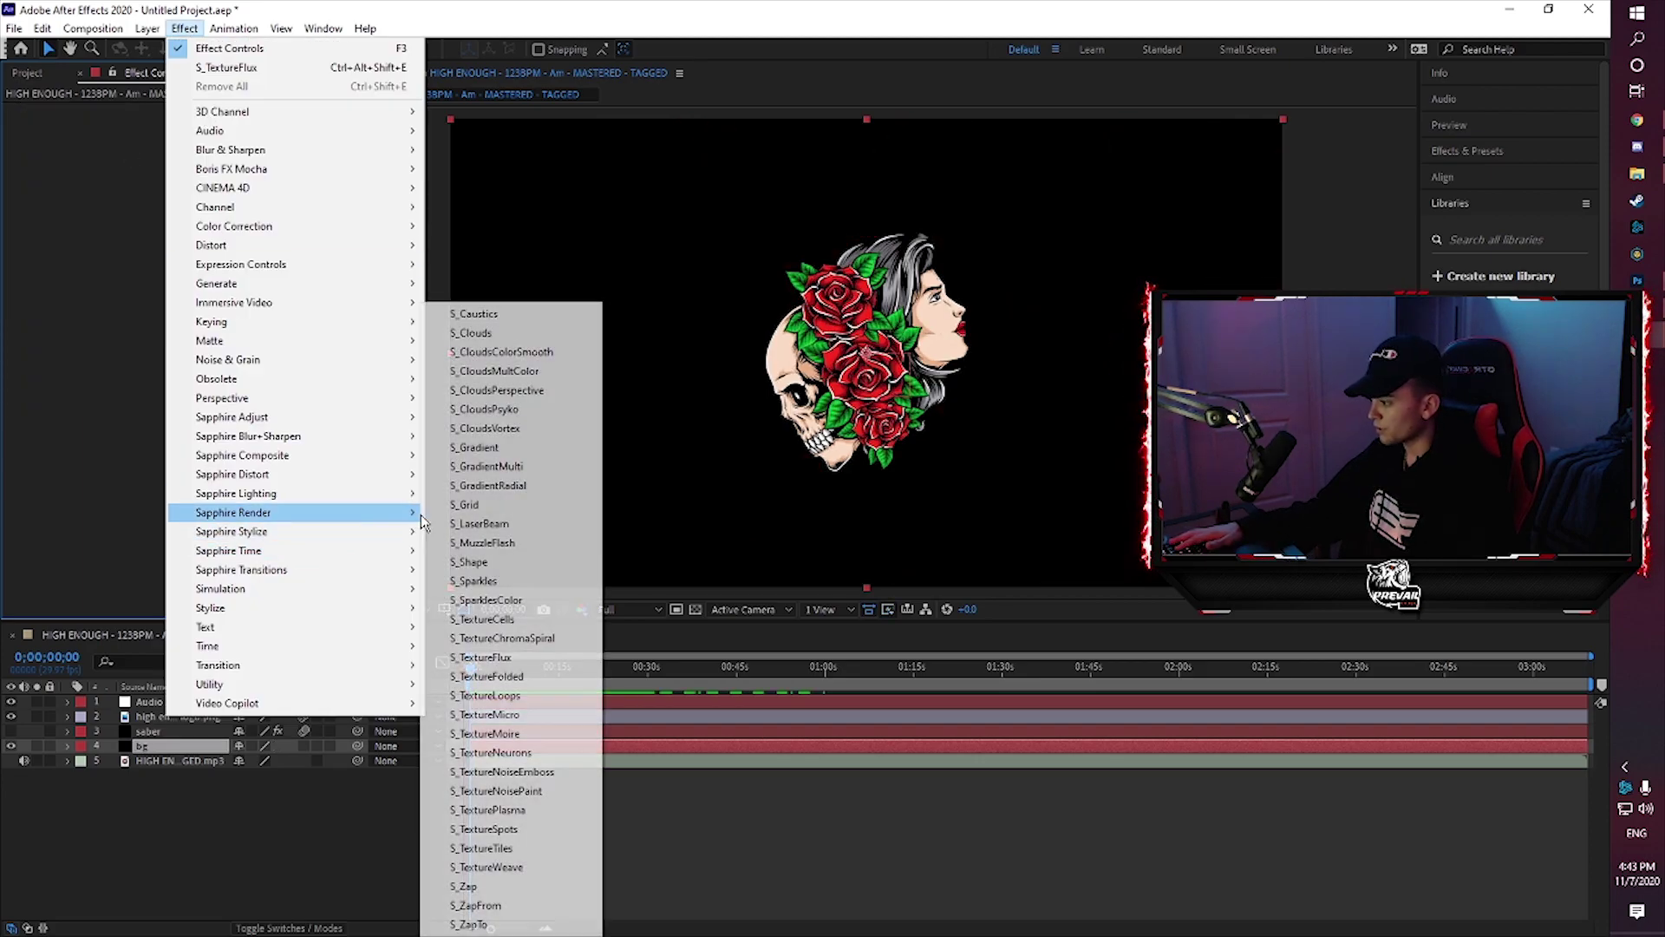
mouse_move(415, 512)
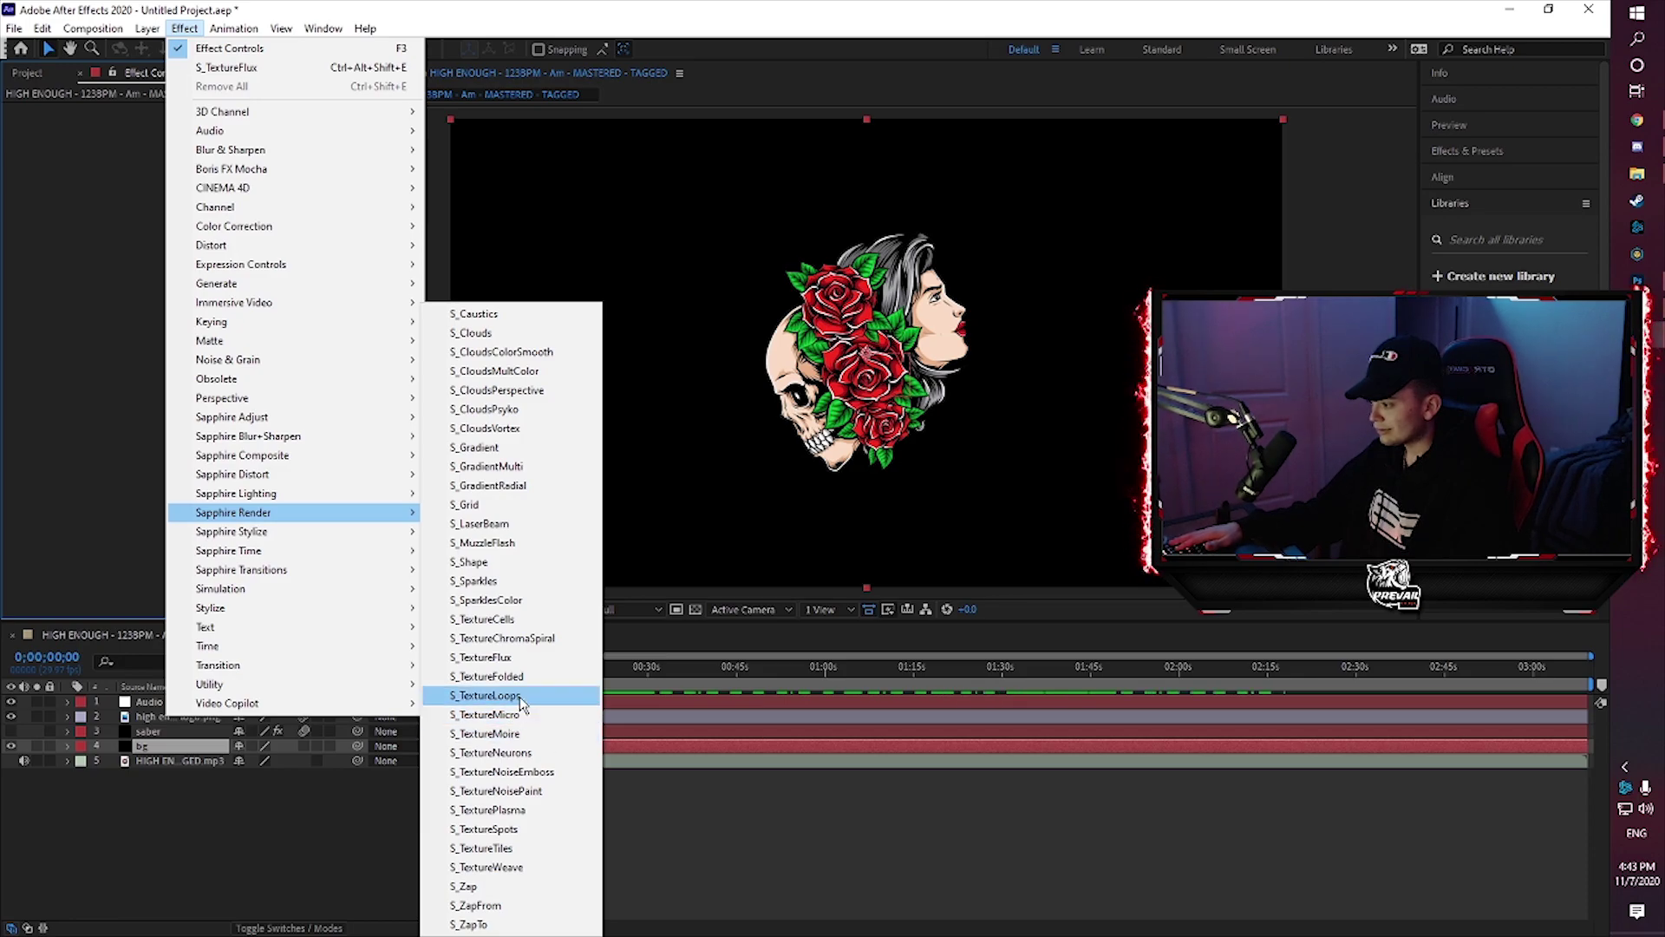
left_click(485, 696)
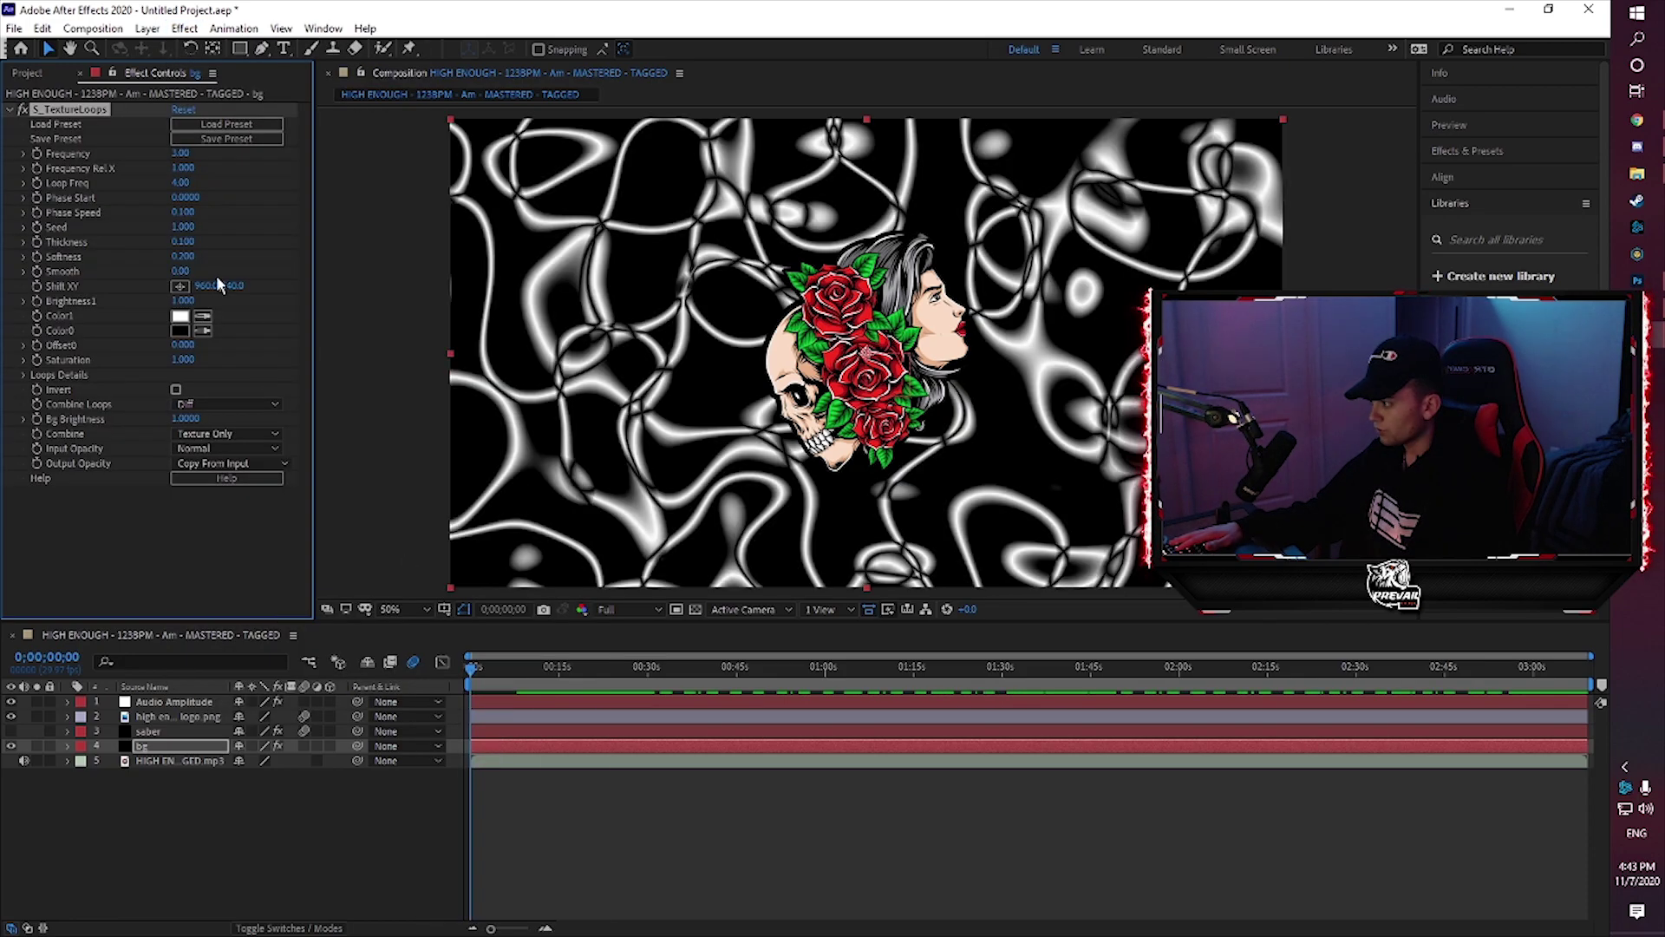
left_click_drag(189, 153, 172, 157)
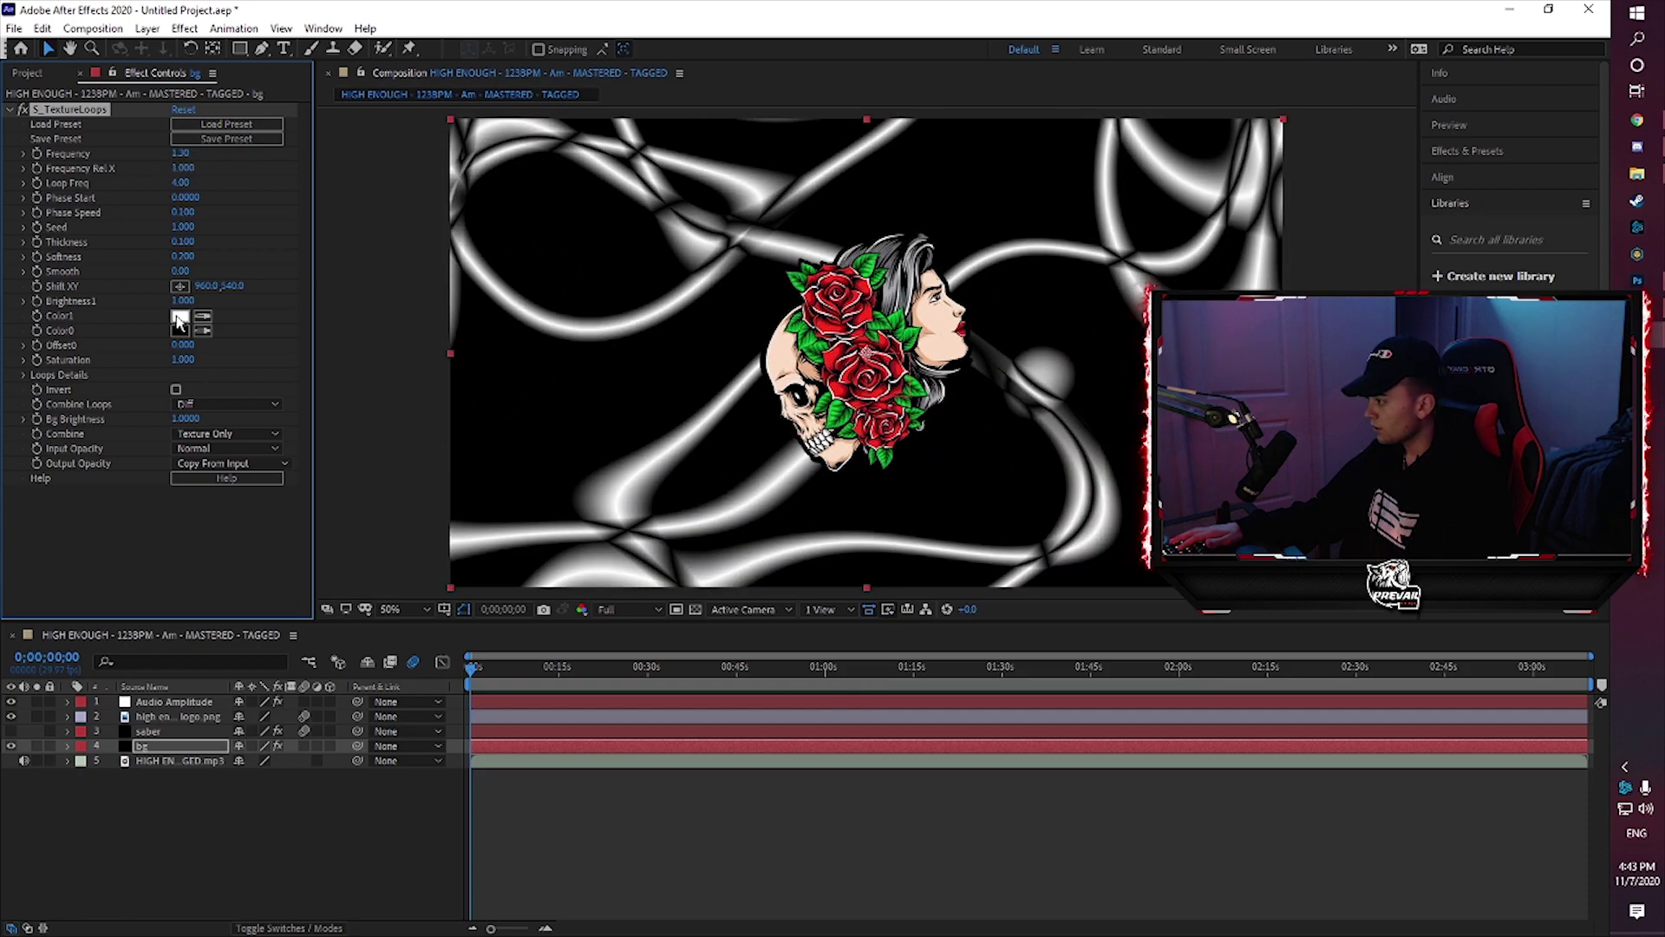
left_click(180, 316)
left_click(815, 370)
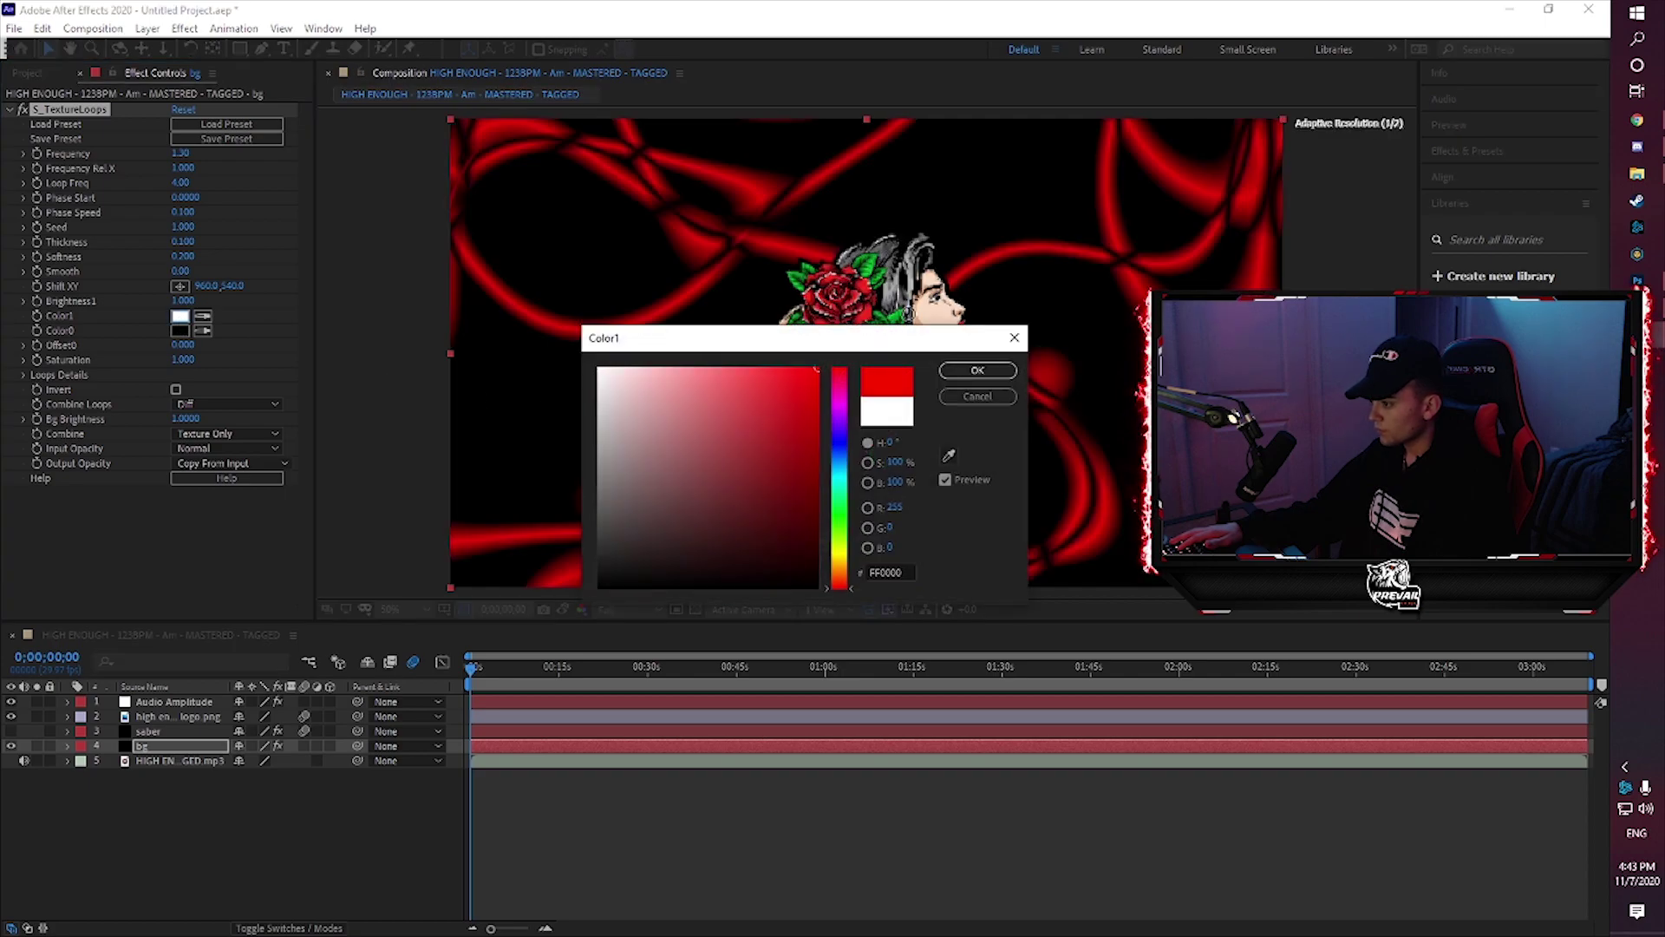
left_click(977, 372)
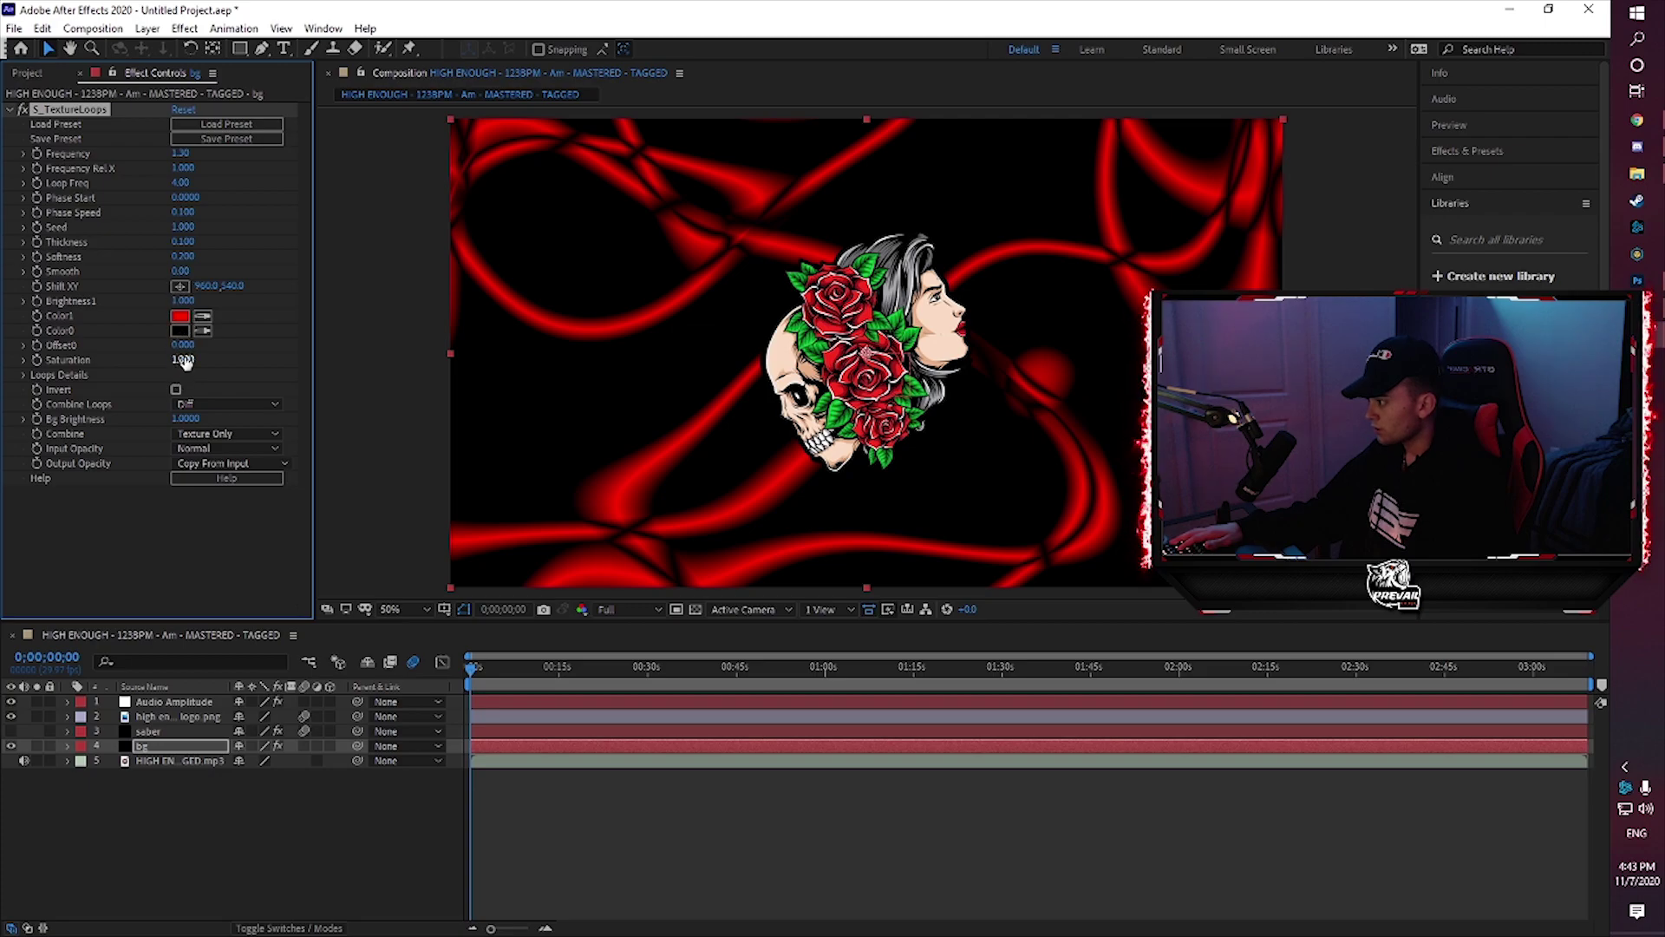
Set TextureLoops Smooth to 214, Offset0 to -0.180, Frequency to 0.70 and Thickness to 0.070
left_click_drag(184, 345, 124, 383)
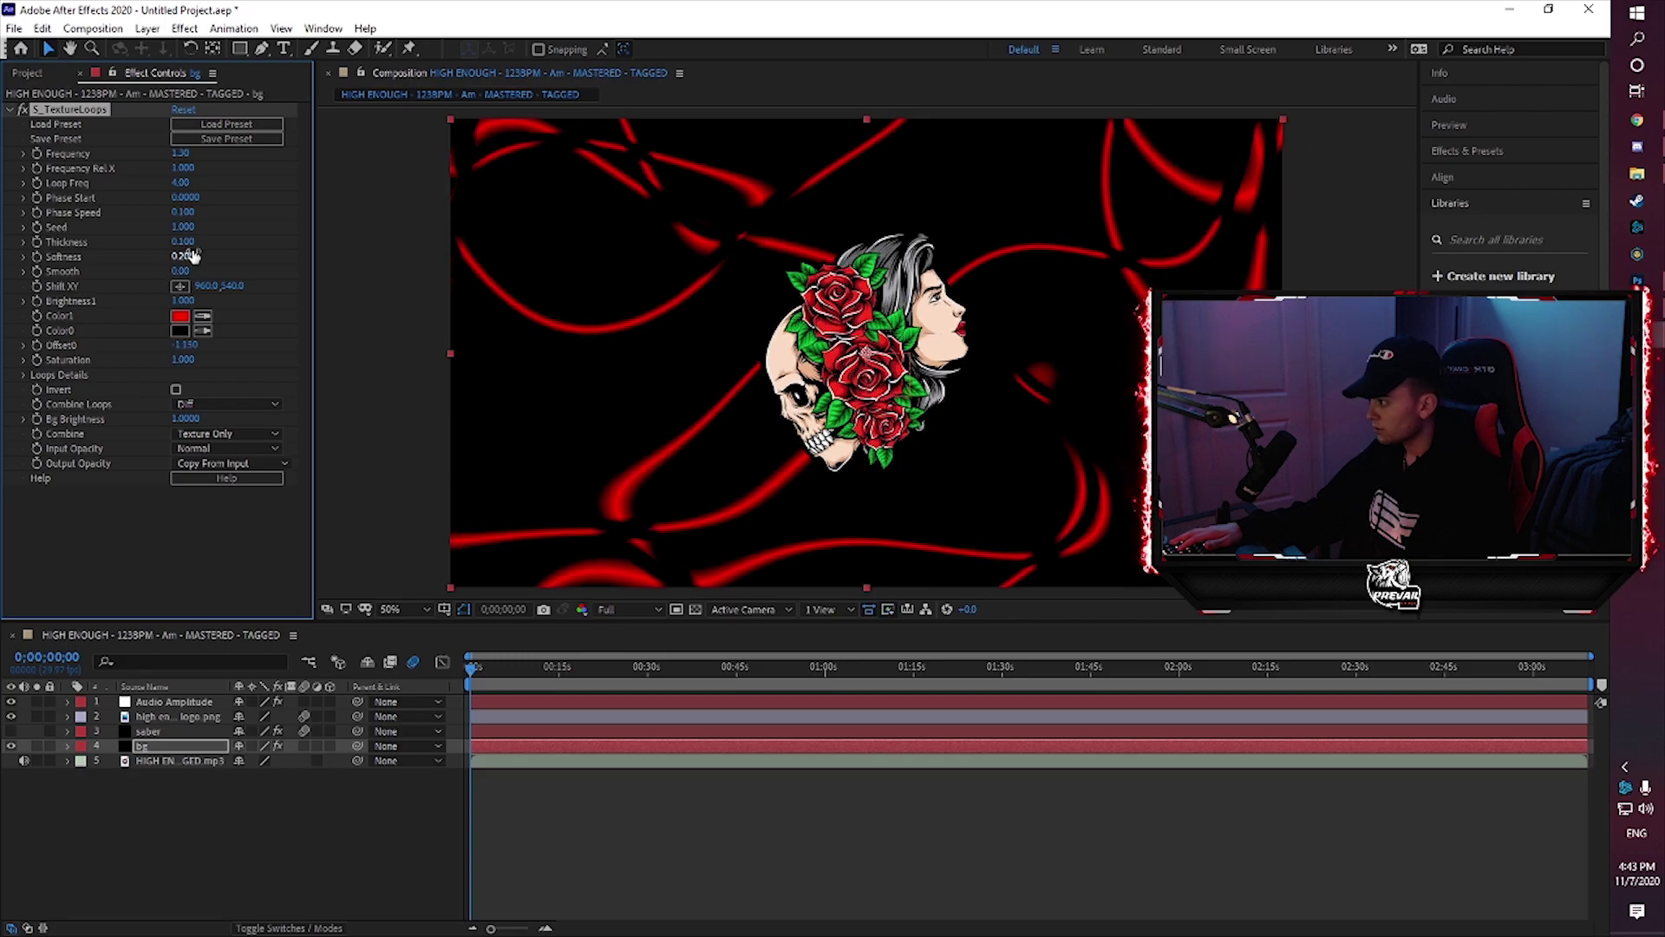
left_click_drag(184, 272, 366, 338)
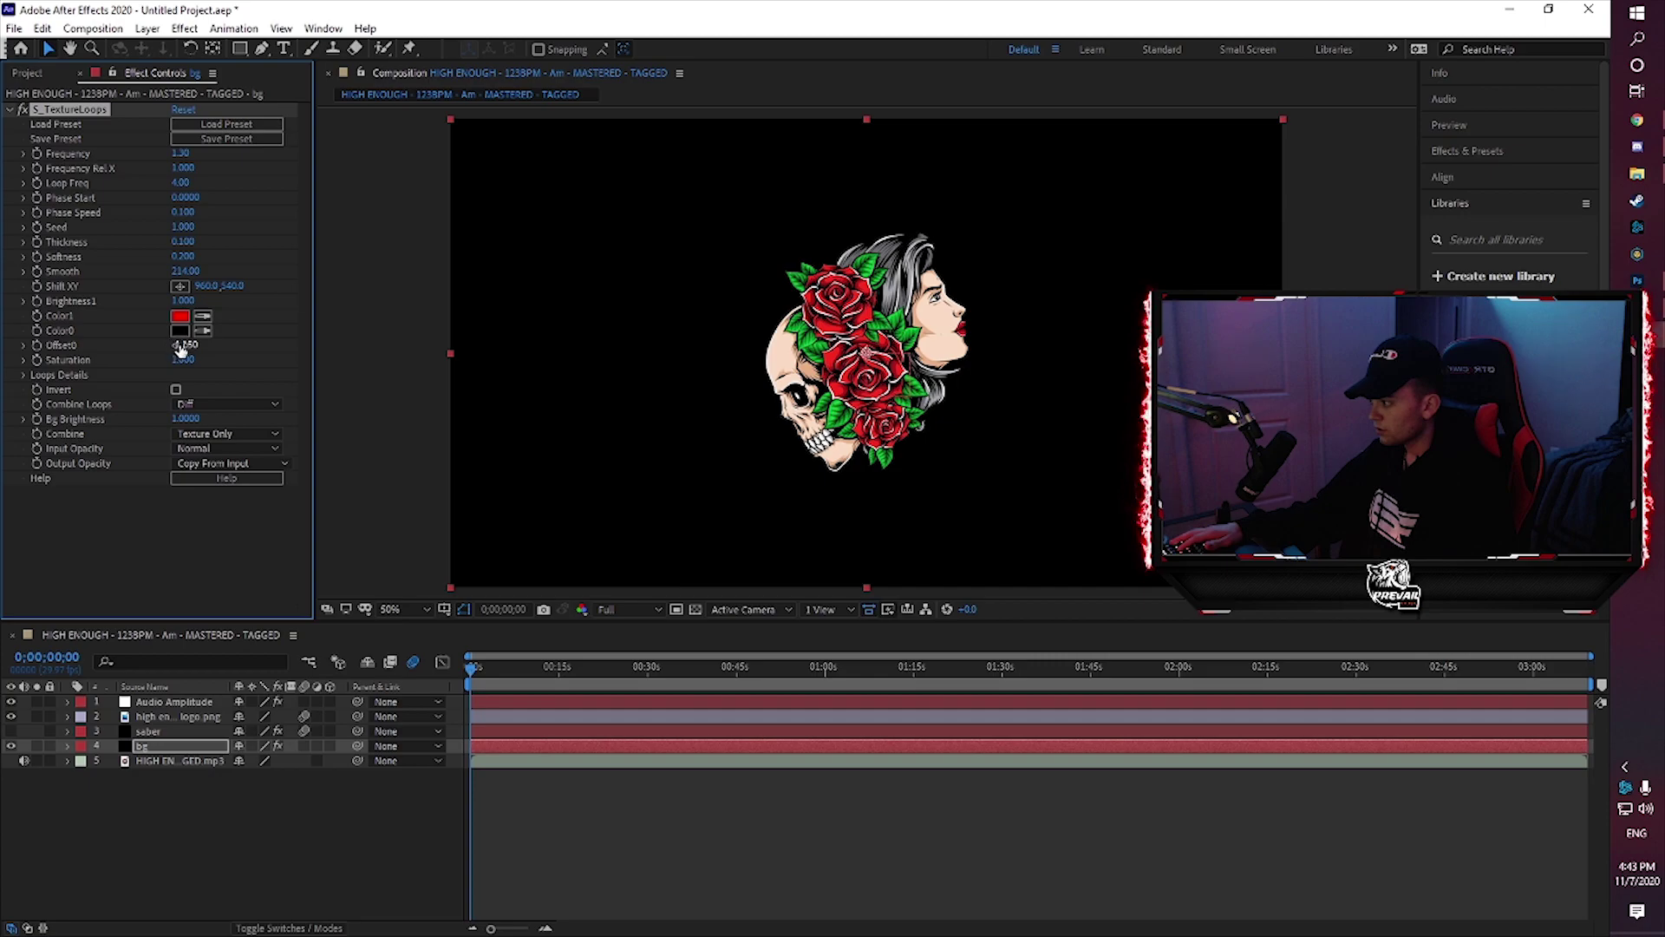
left_click_drag(235, 344, 277, 355)
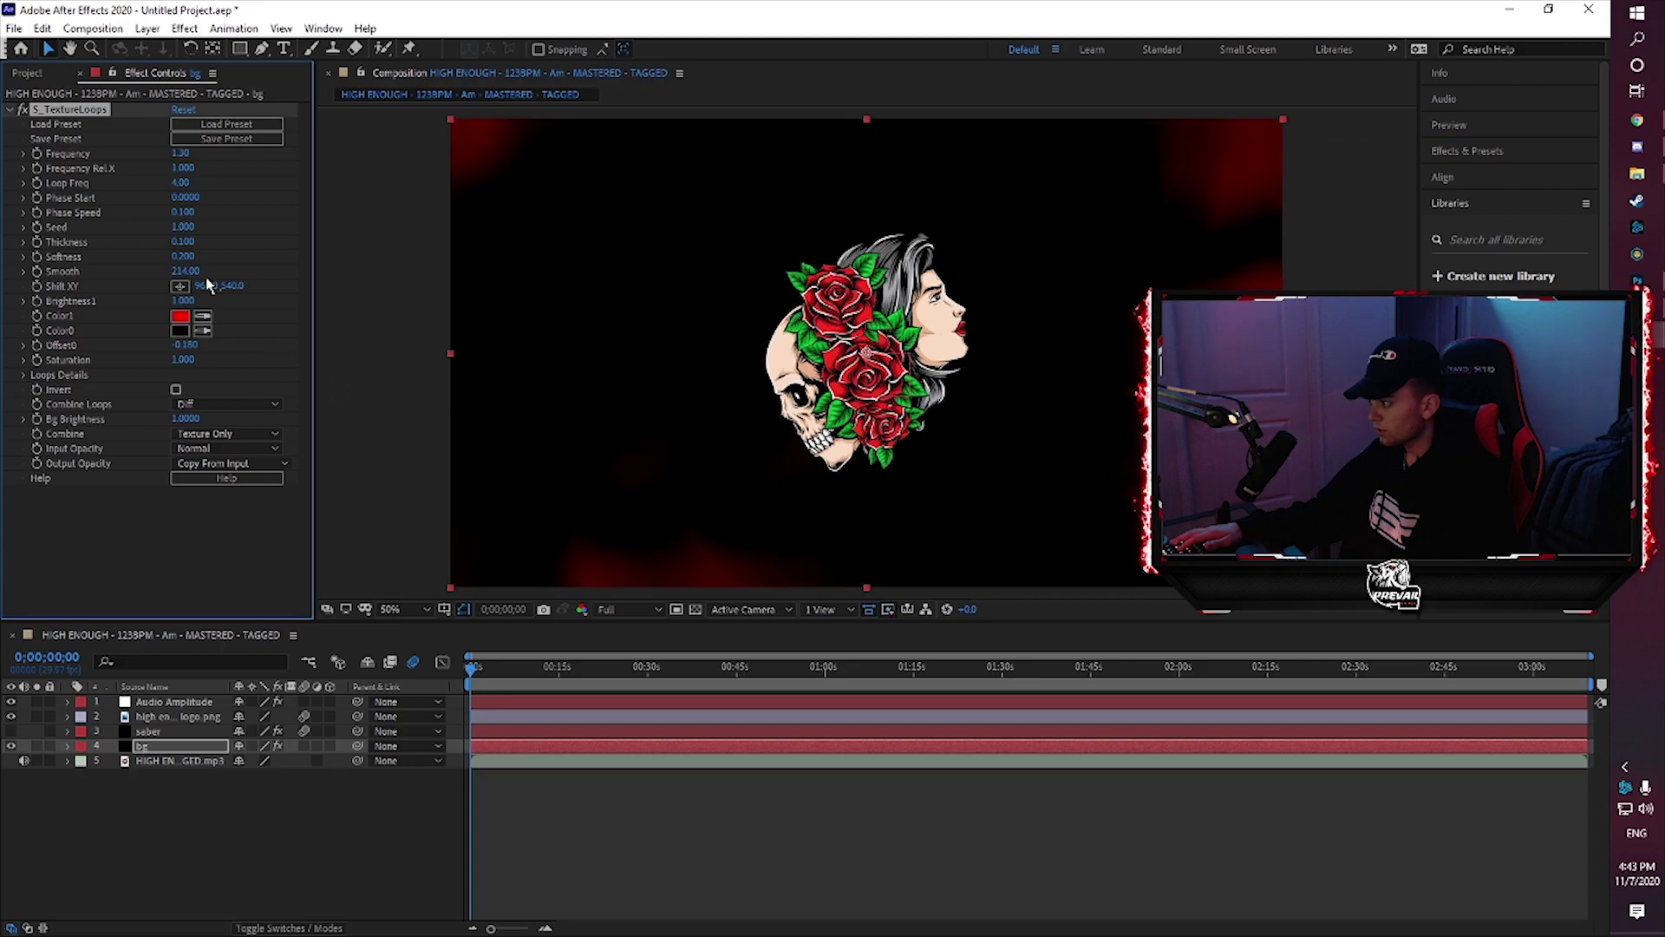
left_click(185, 154)
type("0.4")
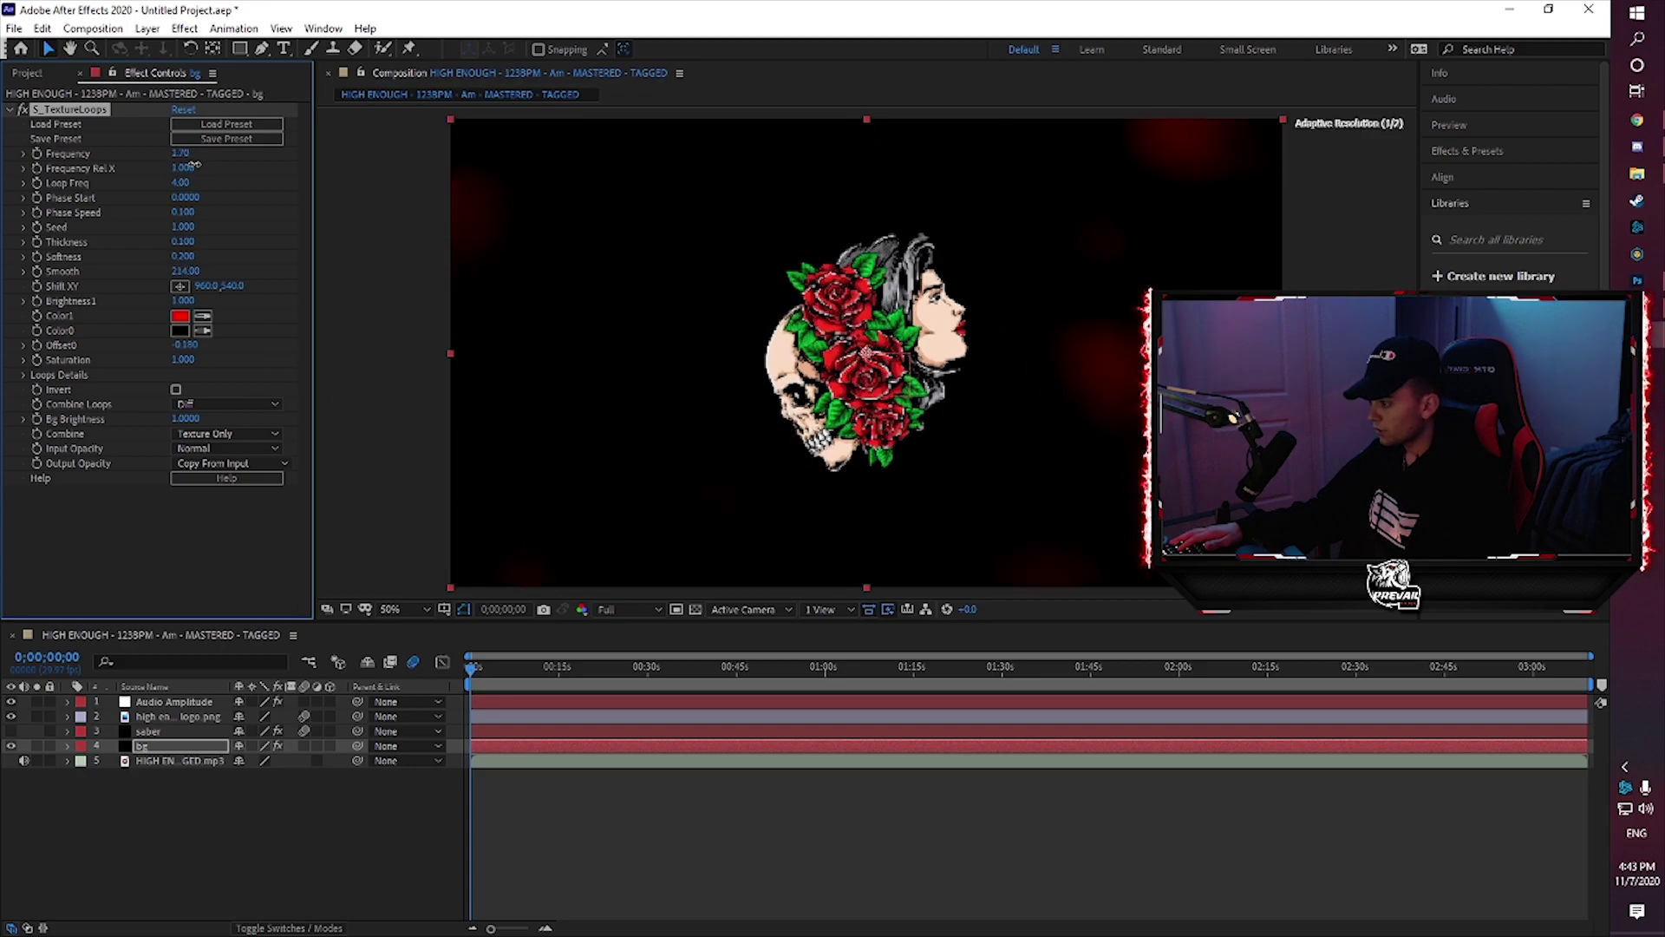
key("Return")
mouse_move(181, 153)
left_mouse_down()
mouse_move(213, 172)
mouse_move(200, 177)
left_mouse_up()
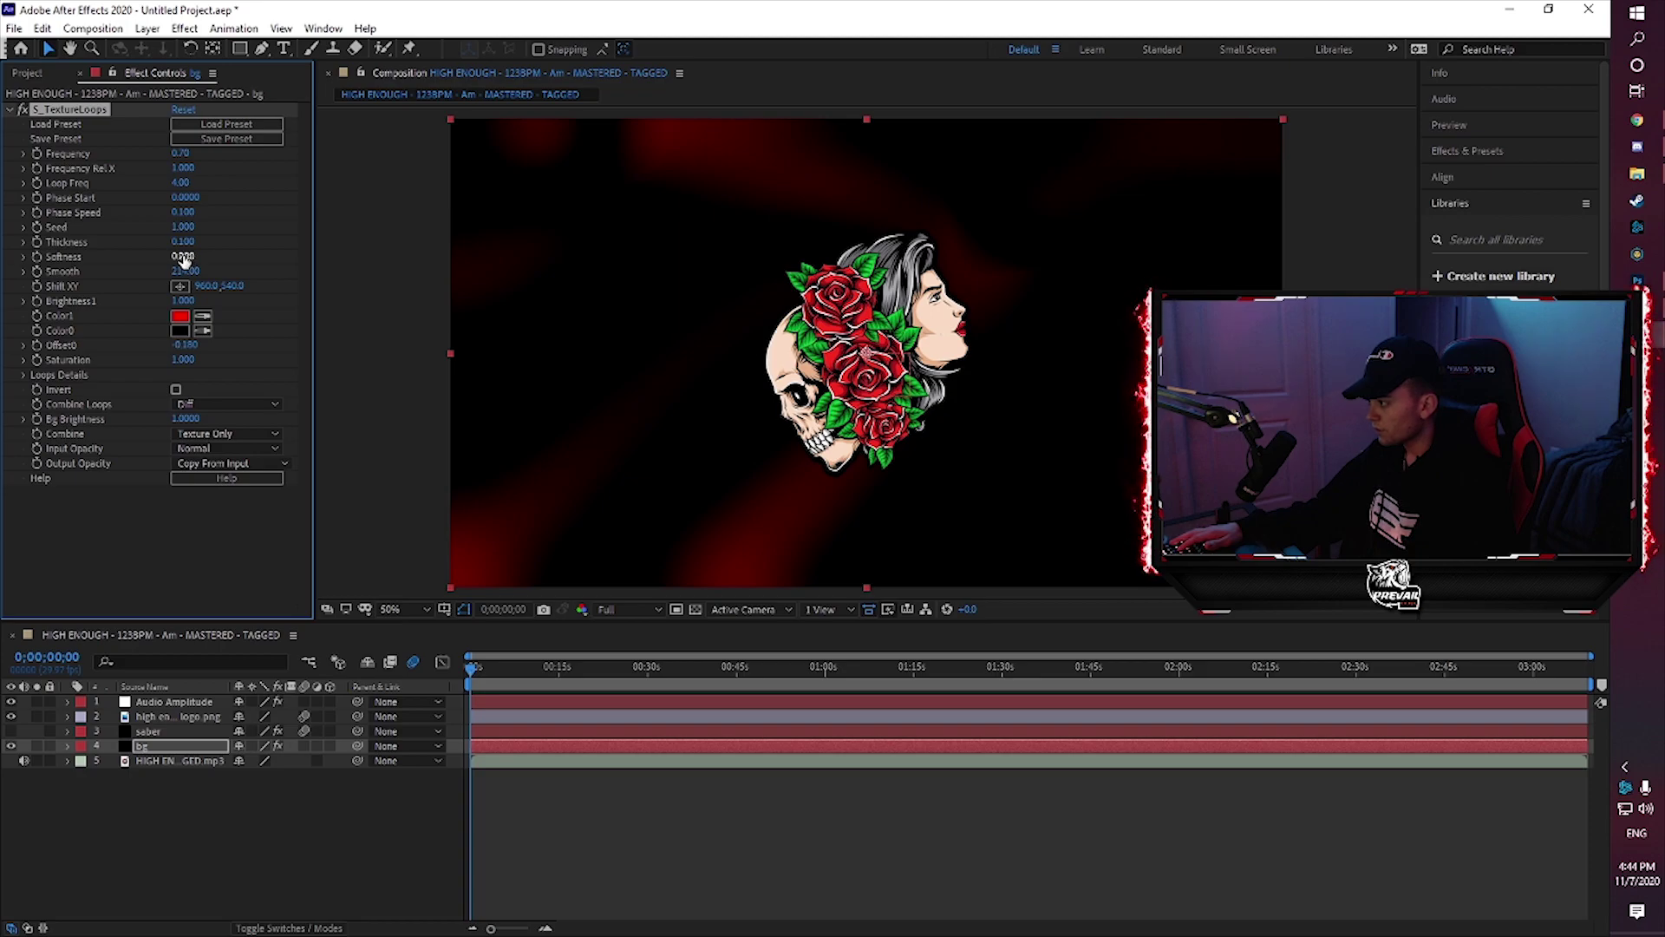
left_click_drag(186, 252, 180, 248)
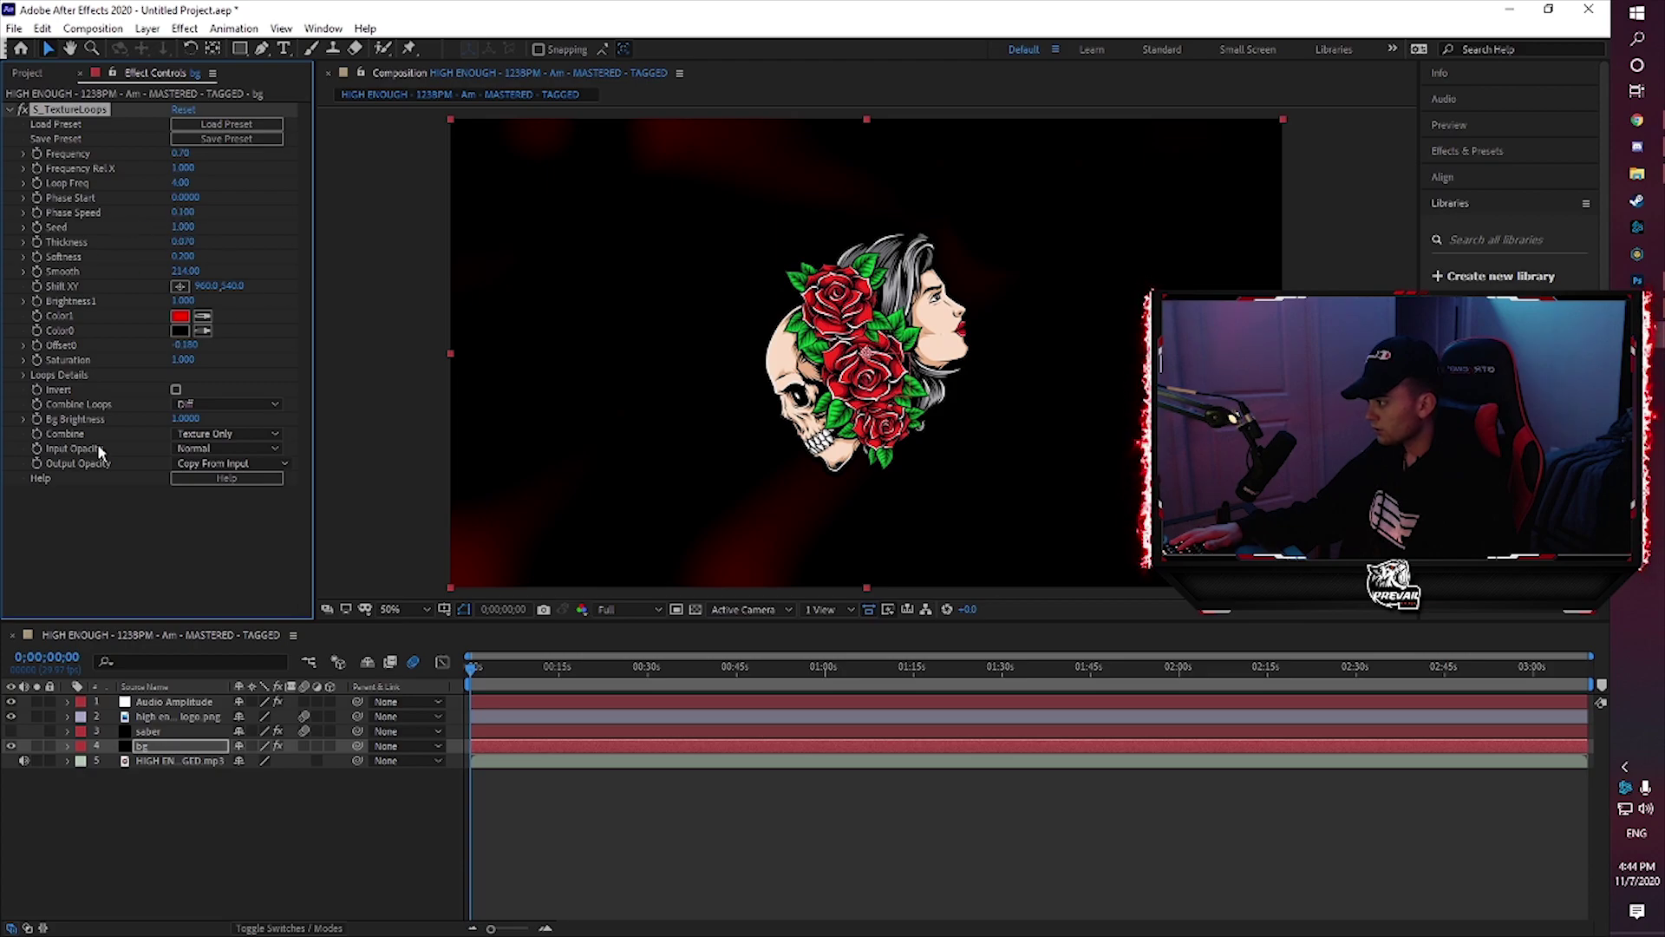
Switch the viewer to Half resolution, preview the animated background, then select the bg layer
left_click(625, 609)
left_click(626, 672)
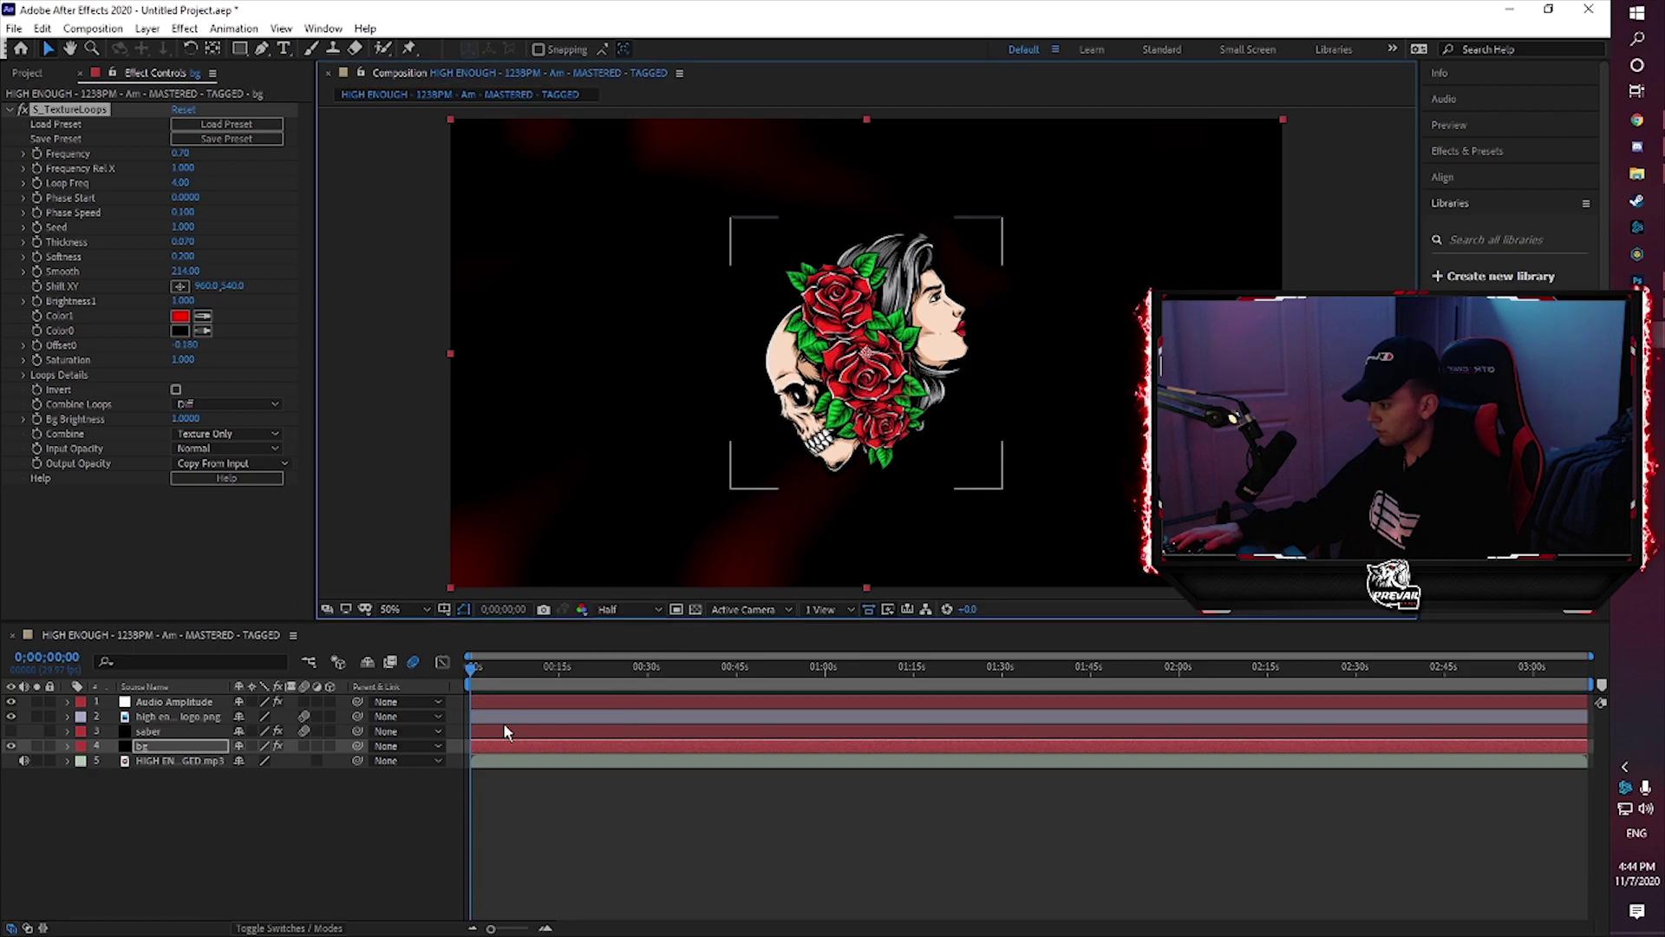
key("space")
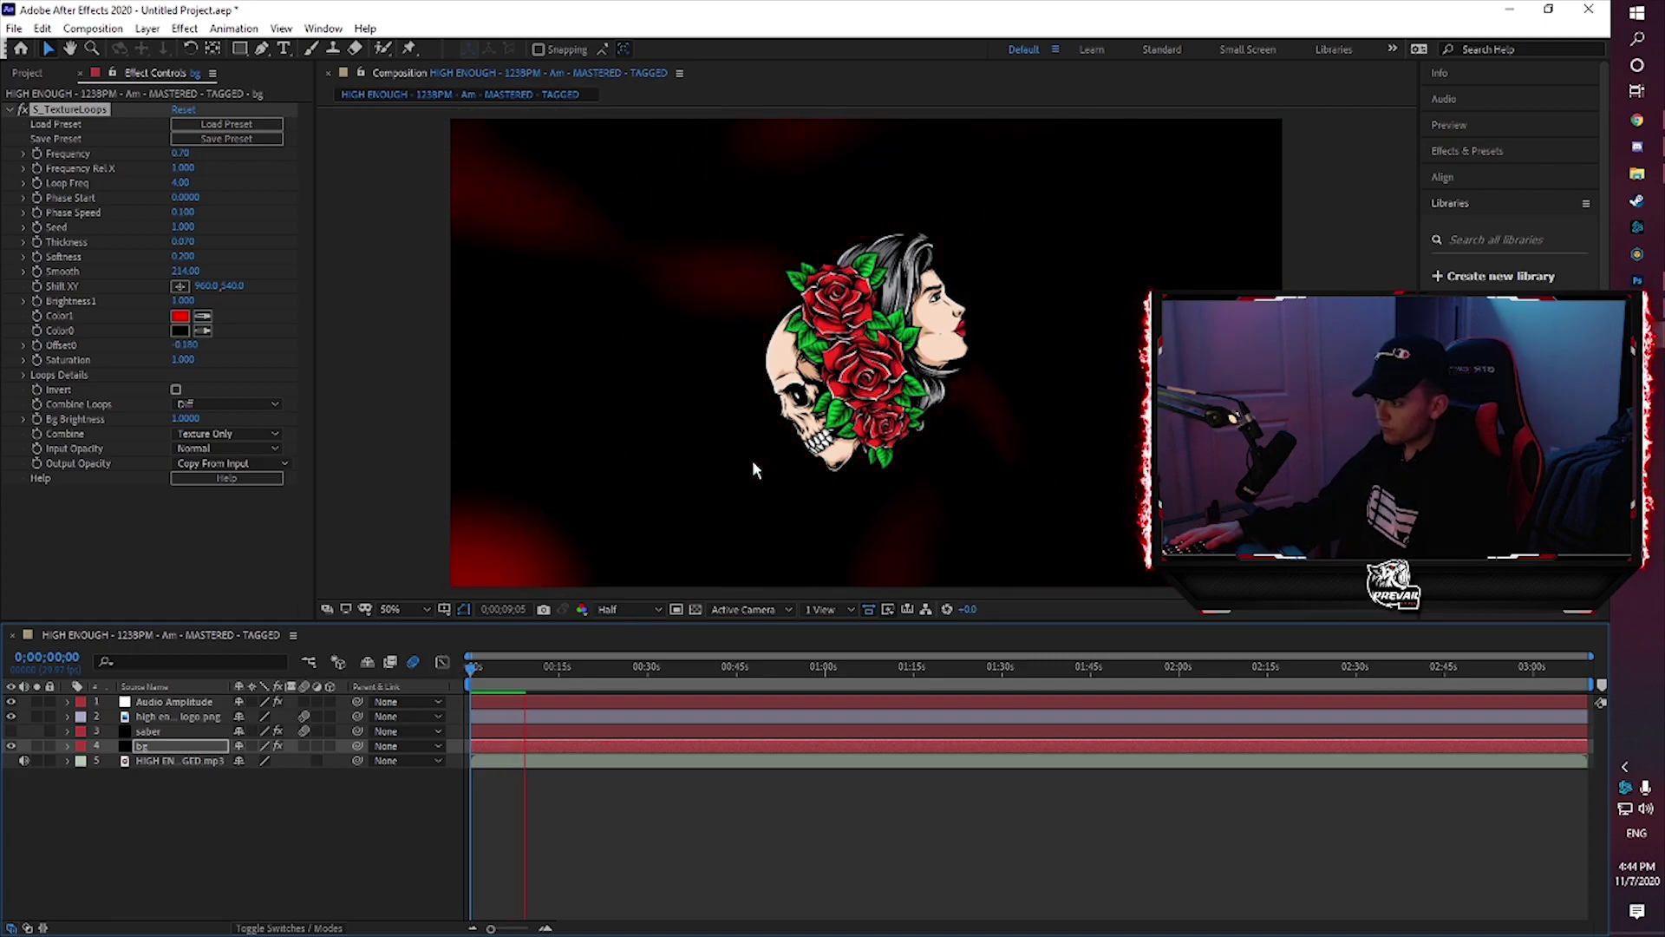
key("space")
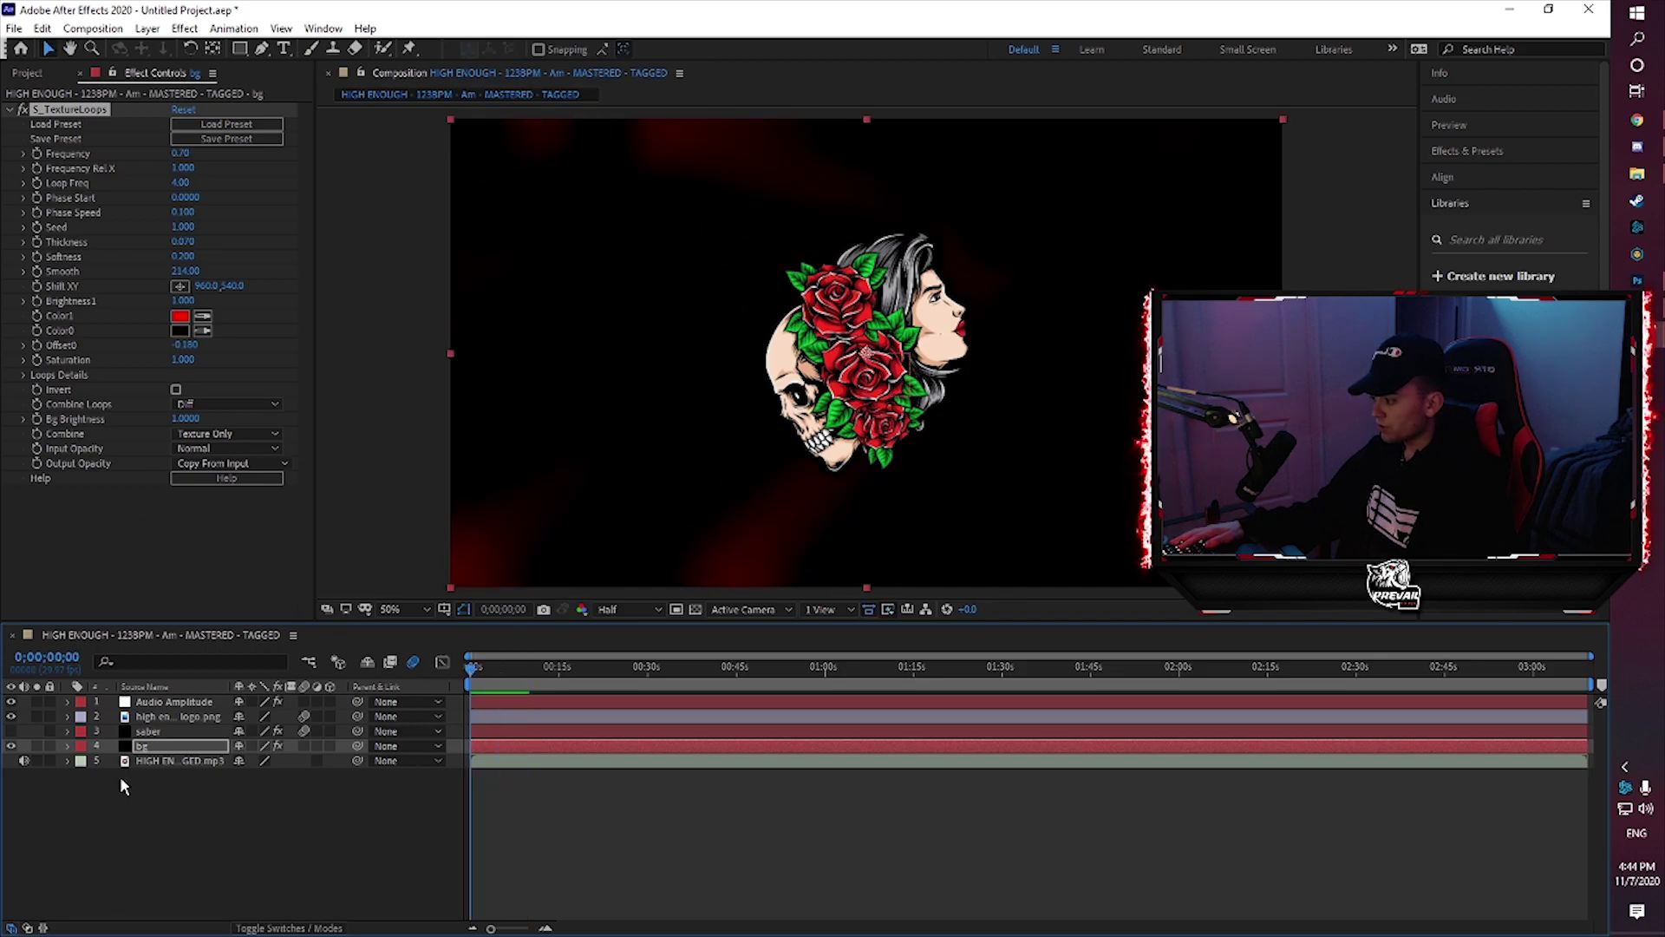
left_click(120, 778)
left_click(174, 746)
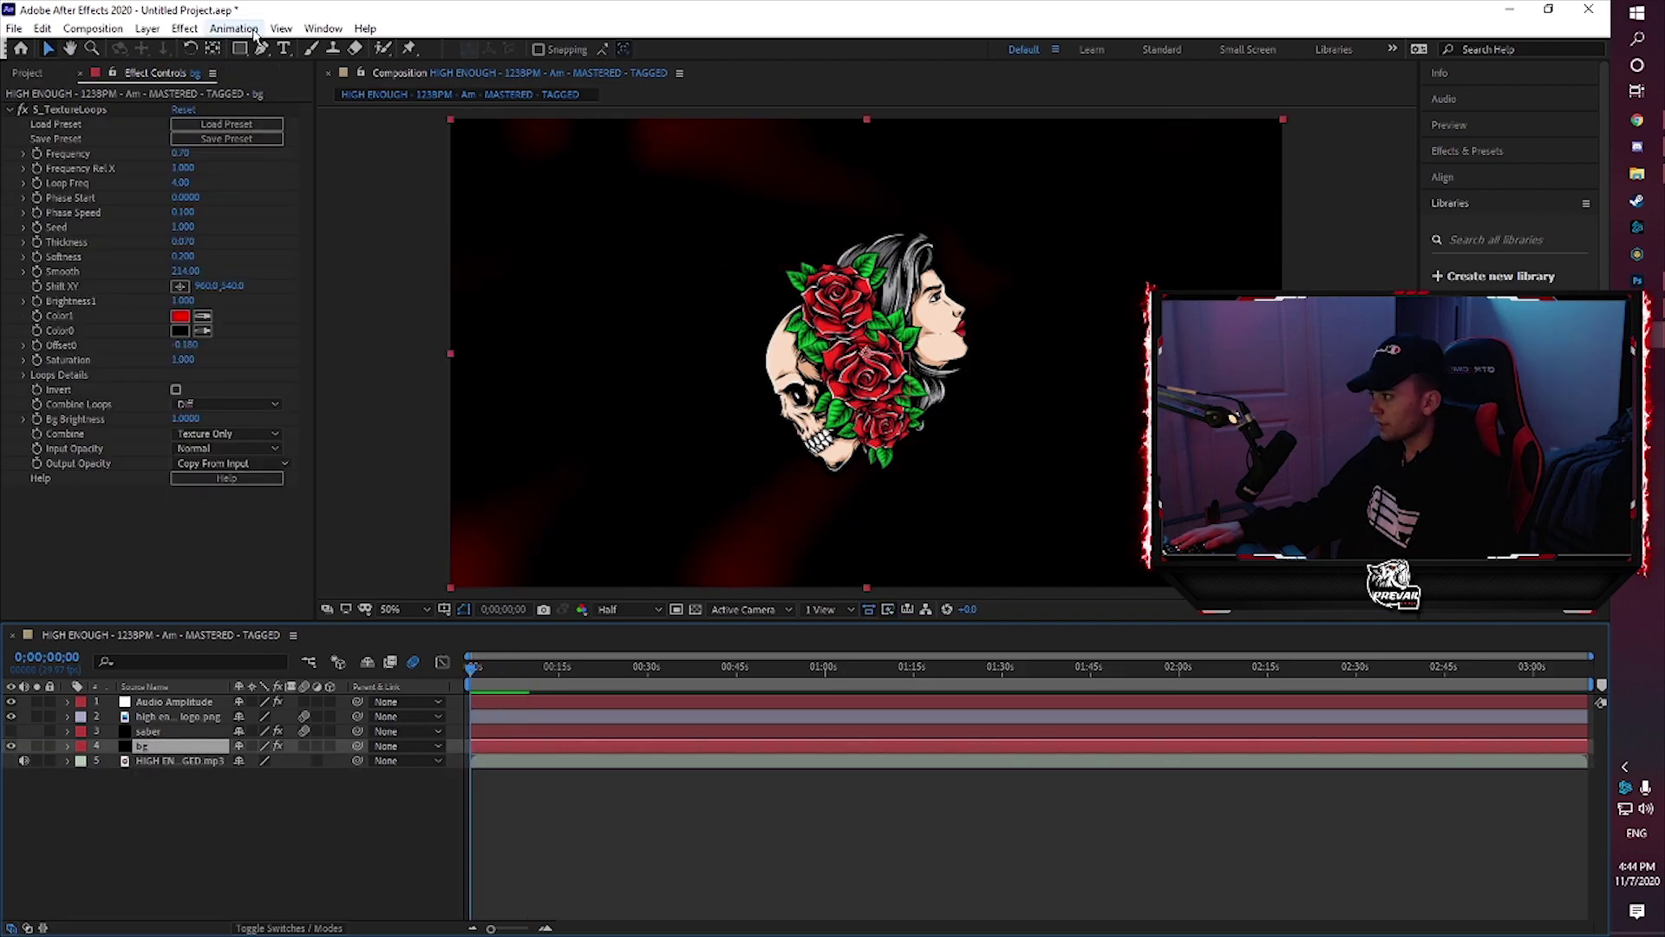
left_click(185, 28)
mouse_move(304, 532)
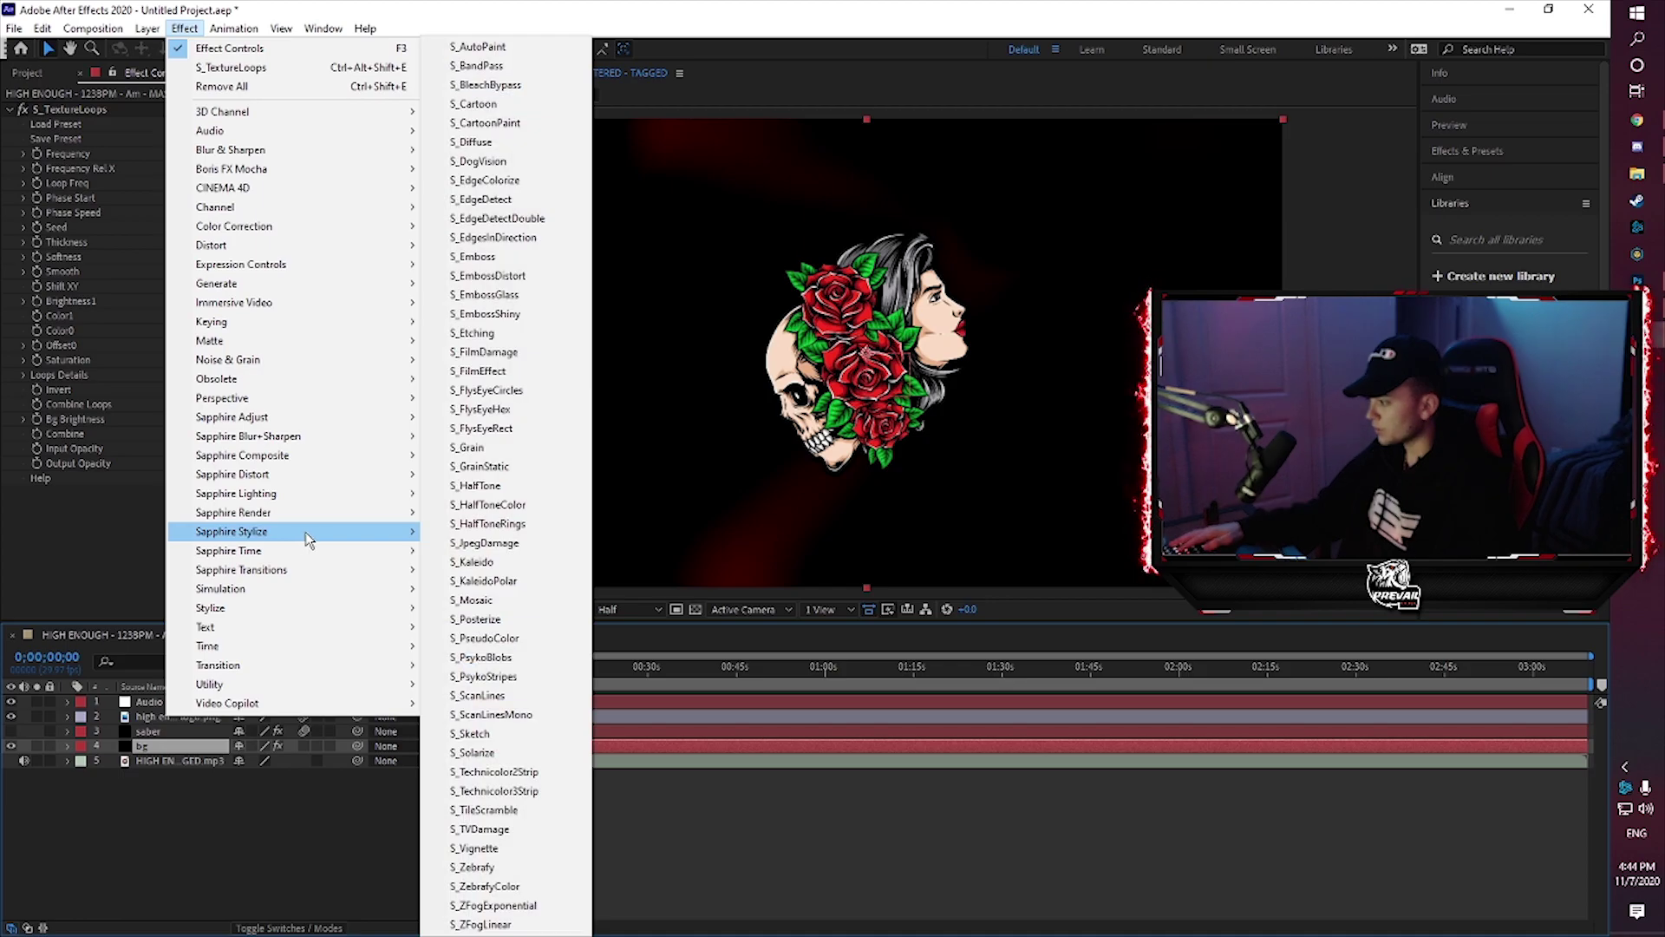
left_click(491, 561)
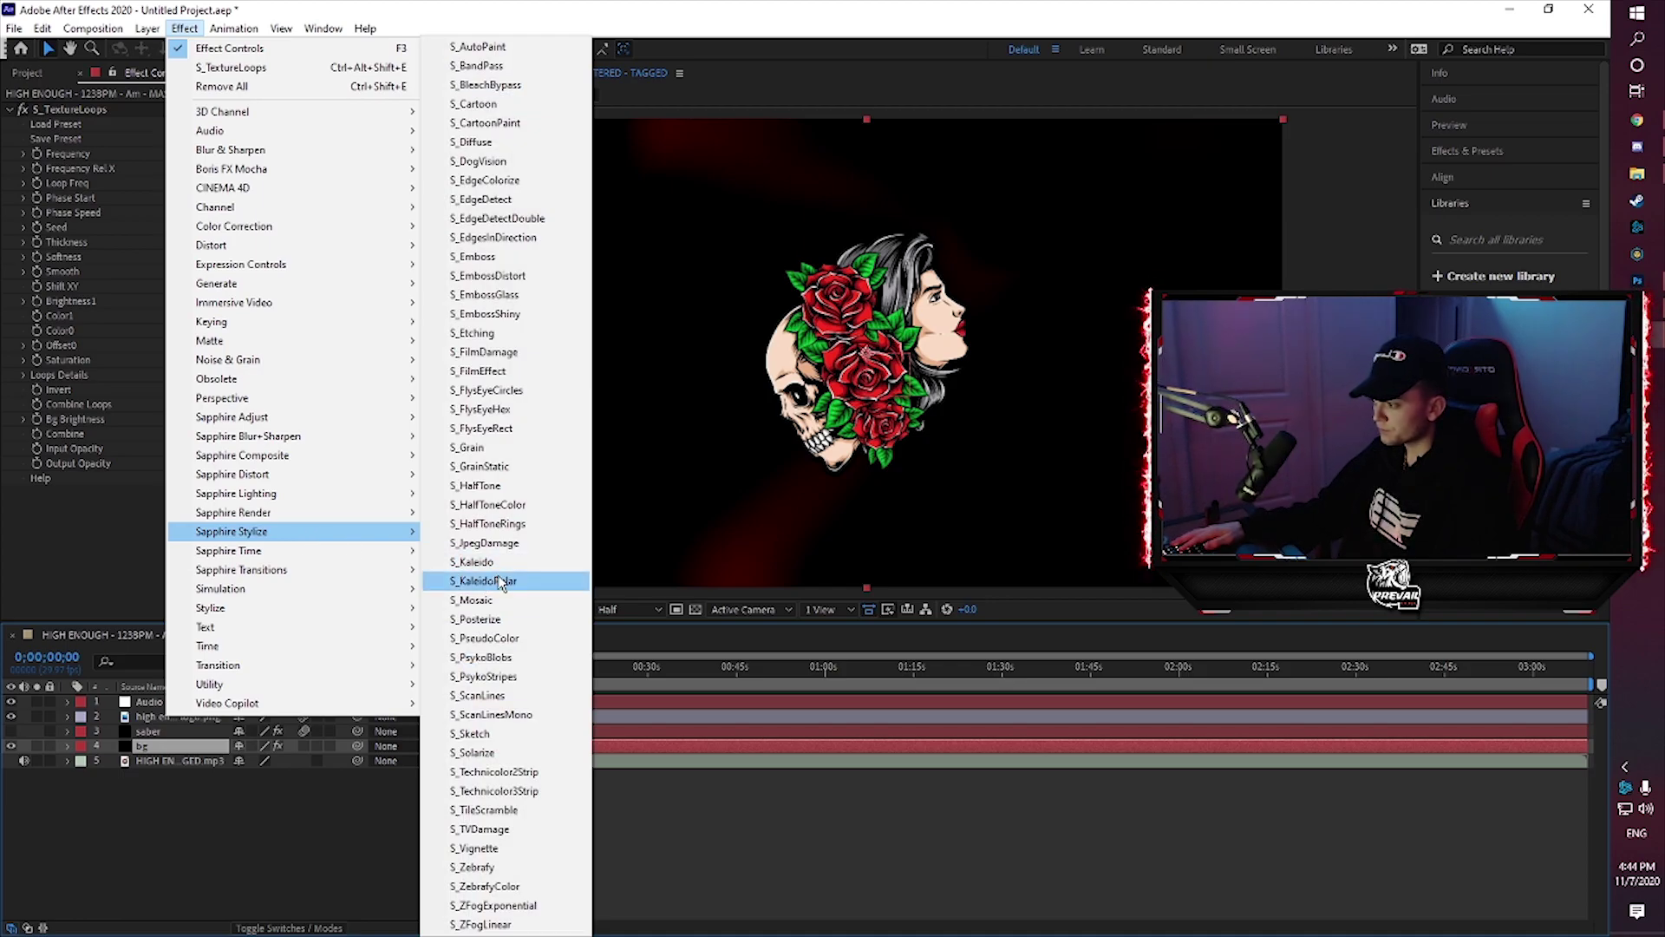
mouse_move(72, 393)
left_mouse_down()
mouse_move(47, 107)
mouse_move(53, 400)
left_mouse_up()
scroll(36, 240, "up", 2)
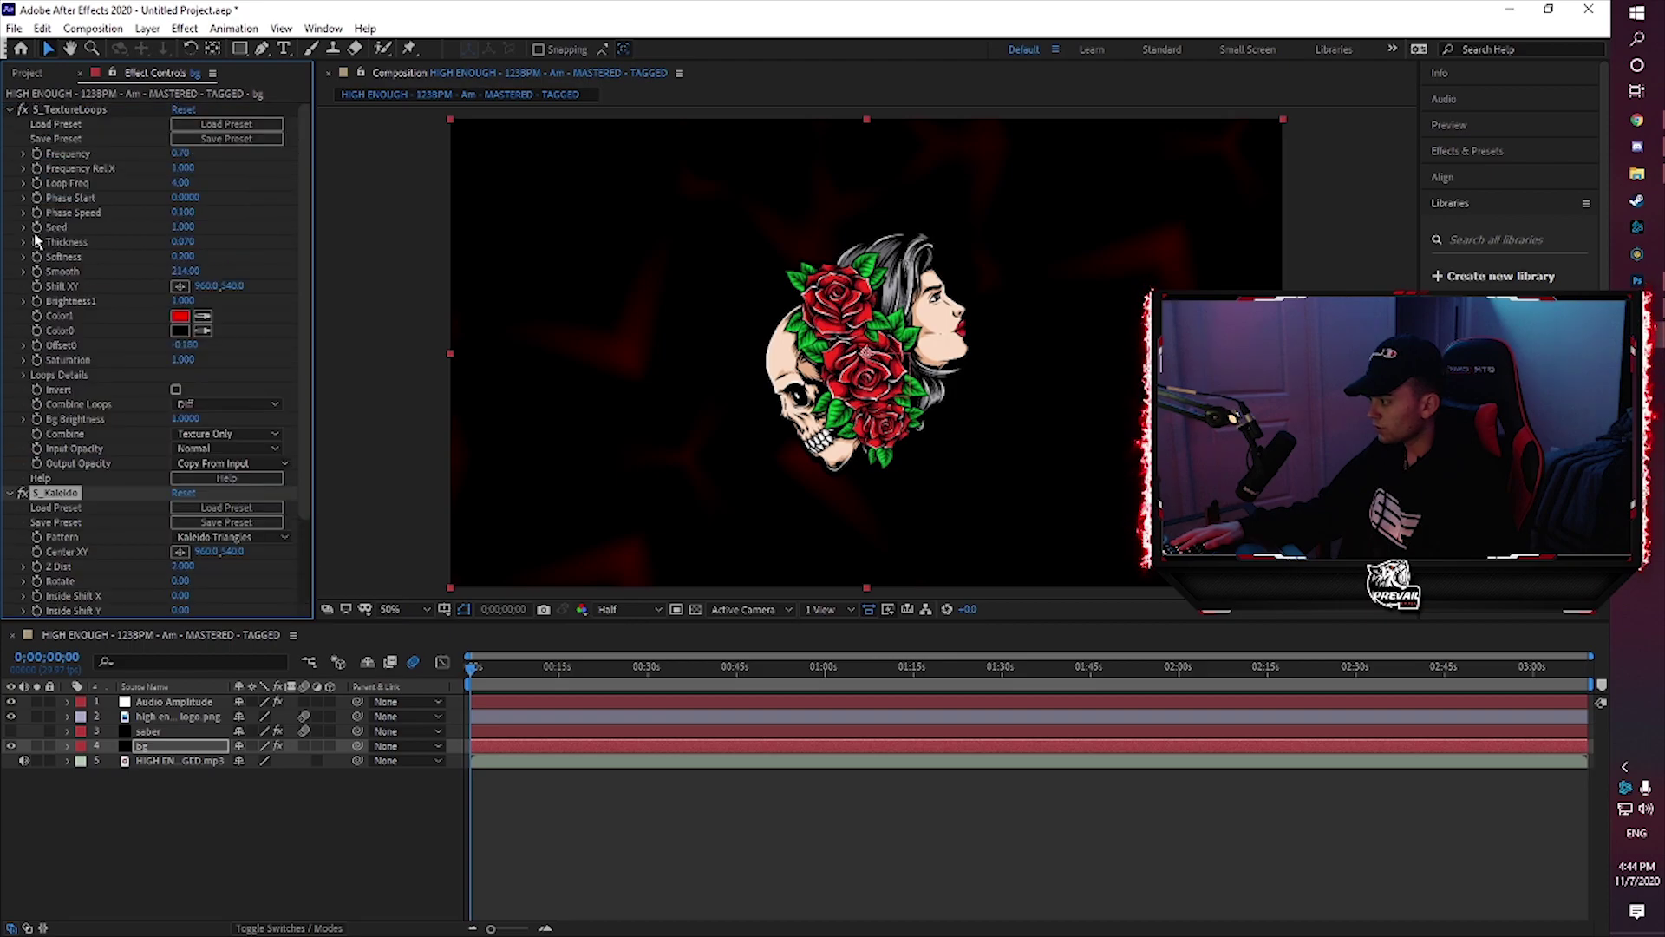
left_click(10, 109)
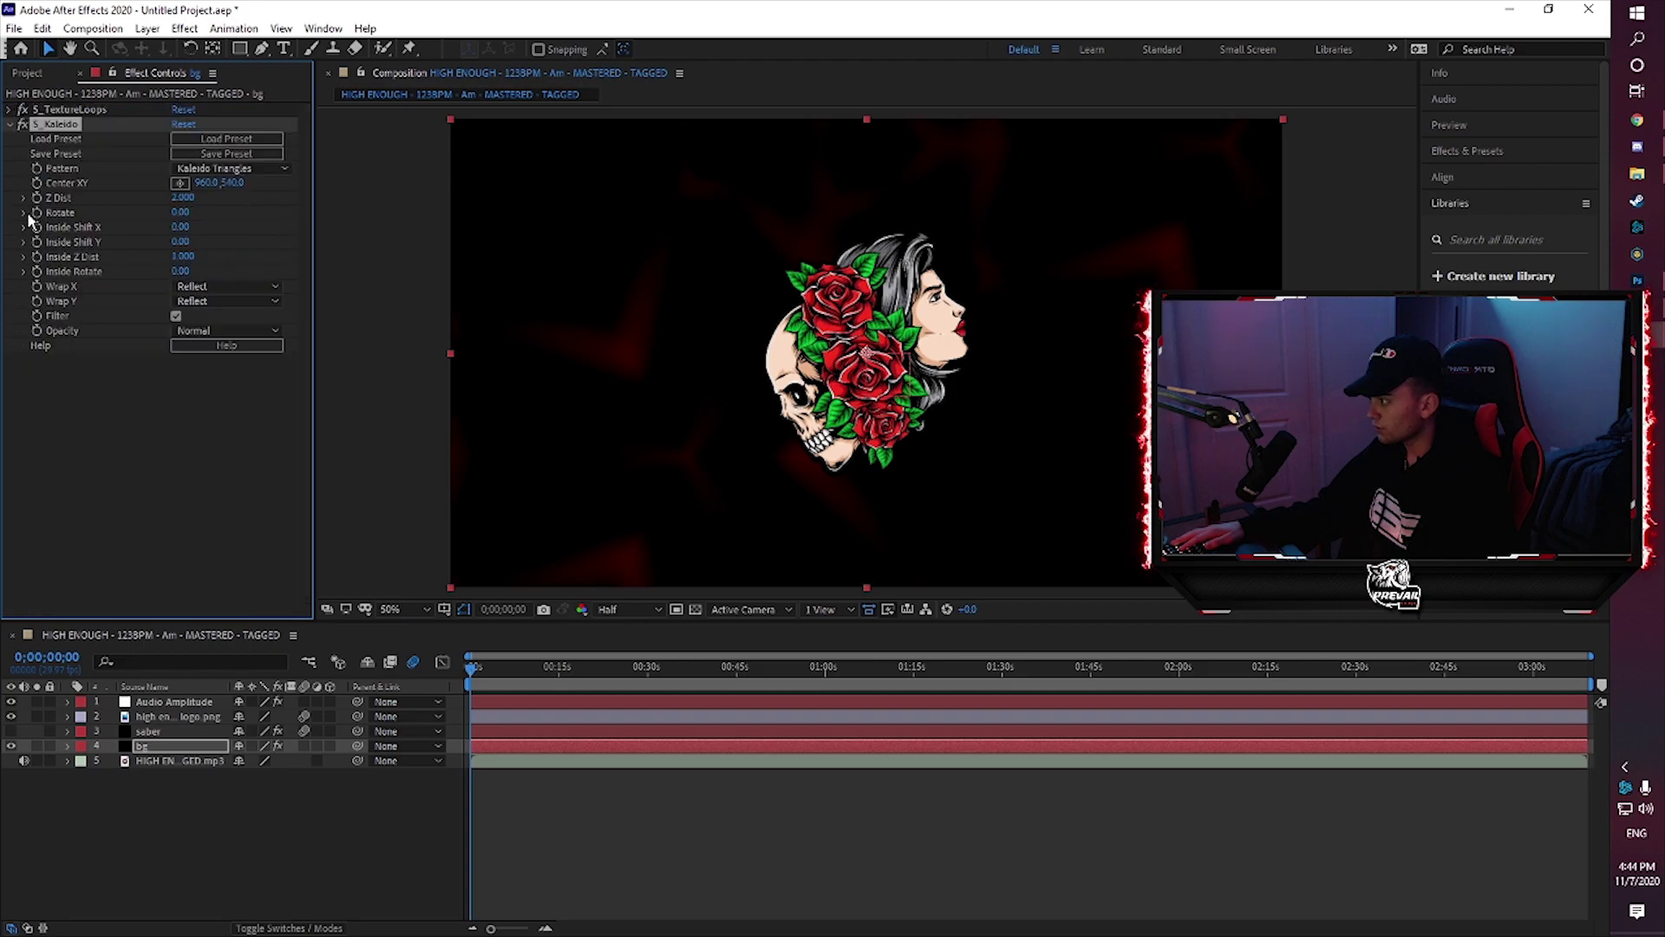
left_click(8, 127)
left_click_drag(52, 124, 60, 103)
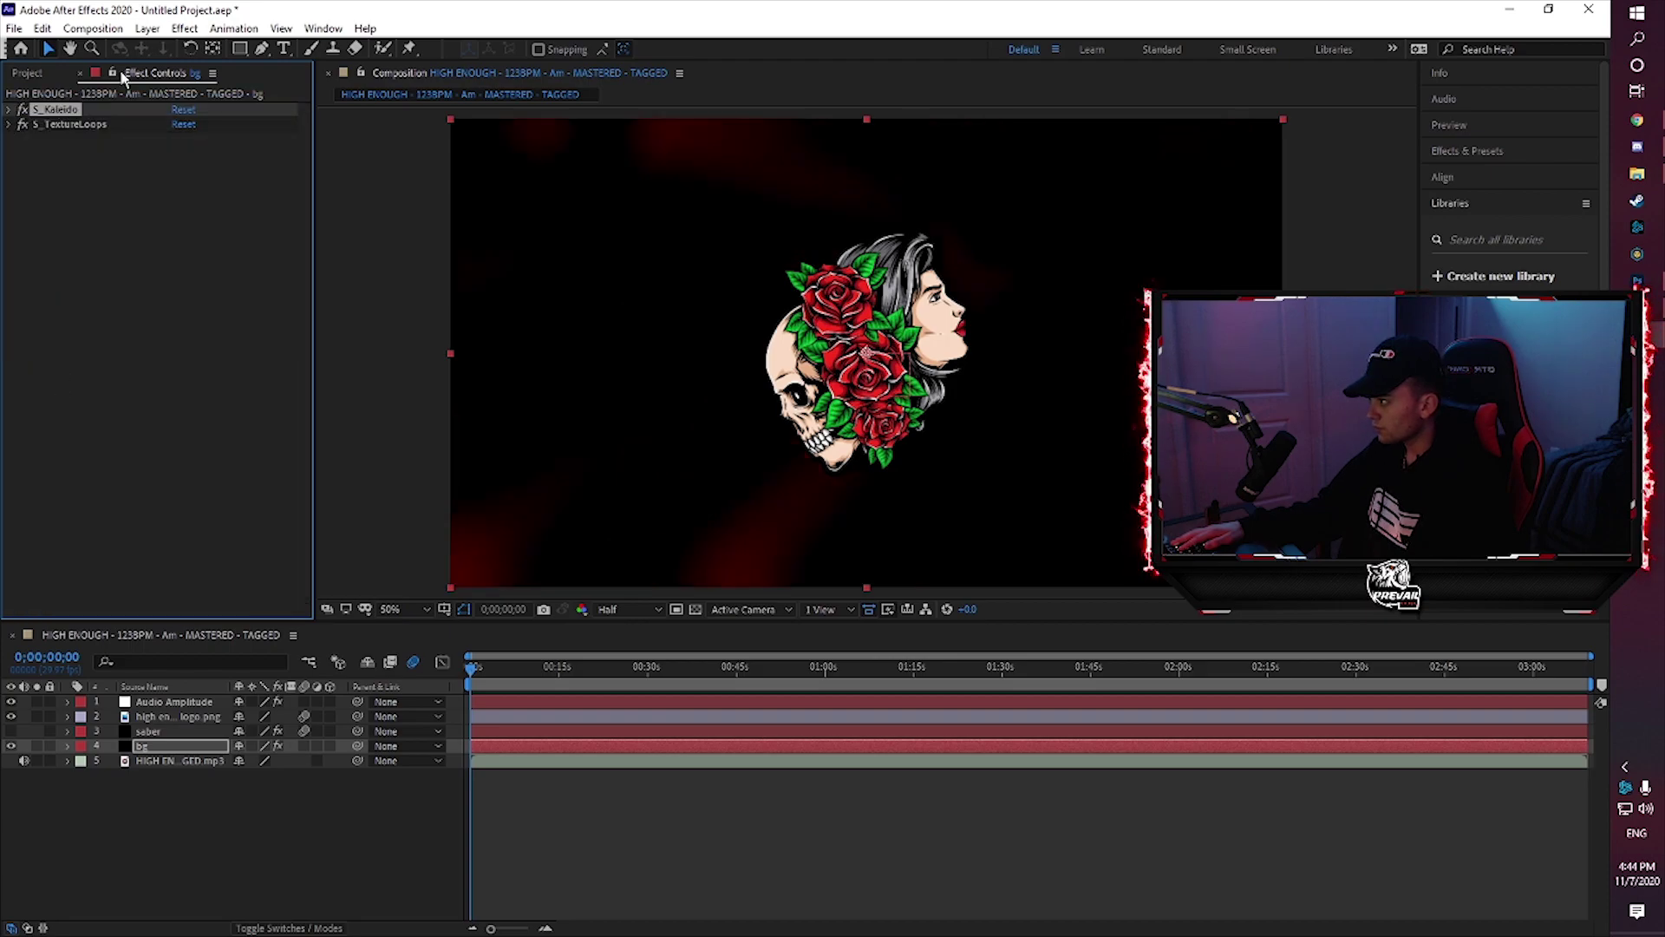
left_click(186, 29)
mouse_move(347, 515)
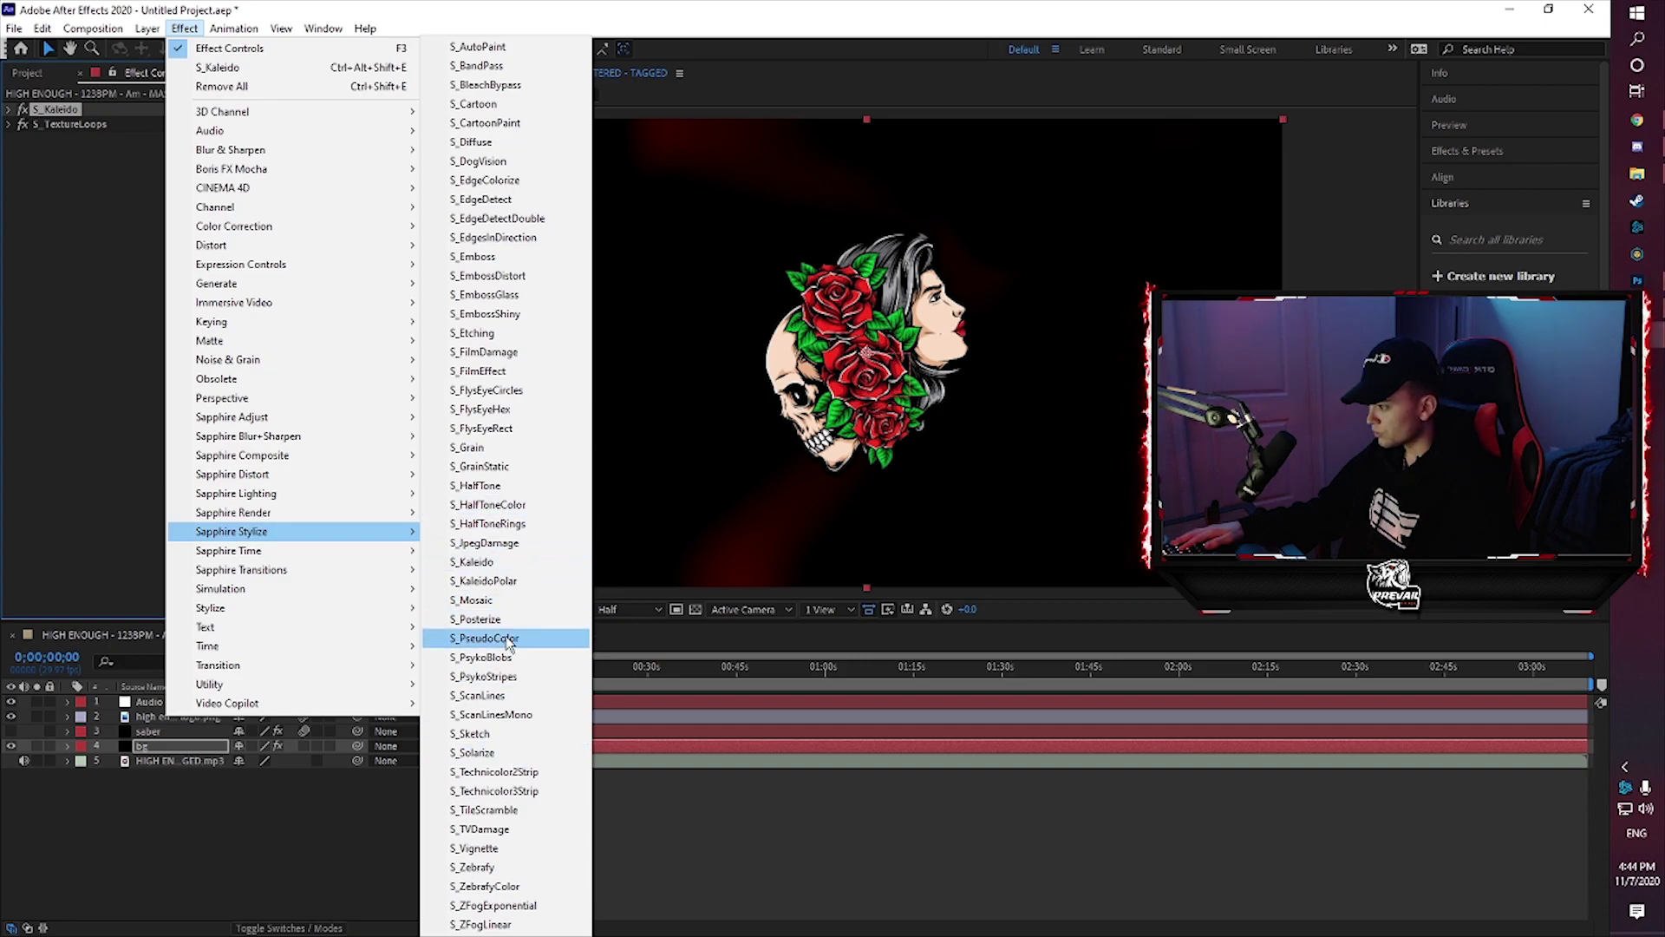
left_click(508, 589)
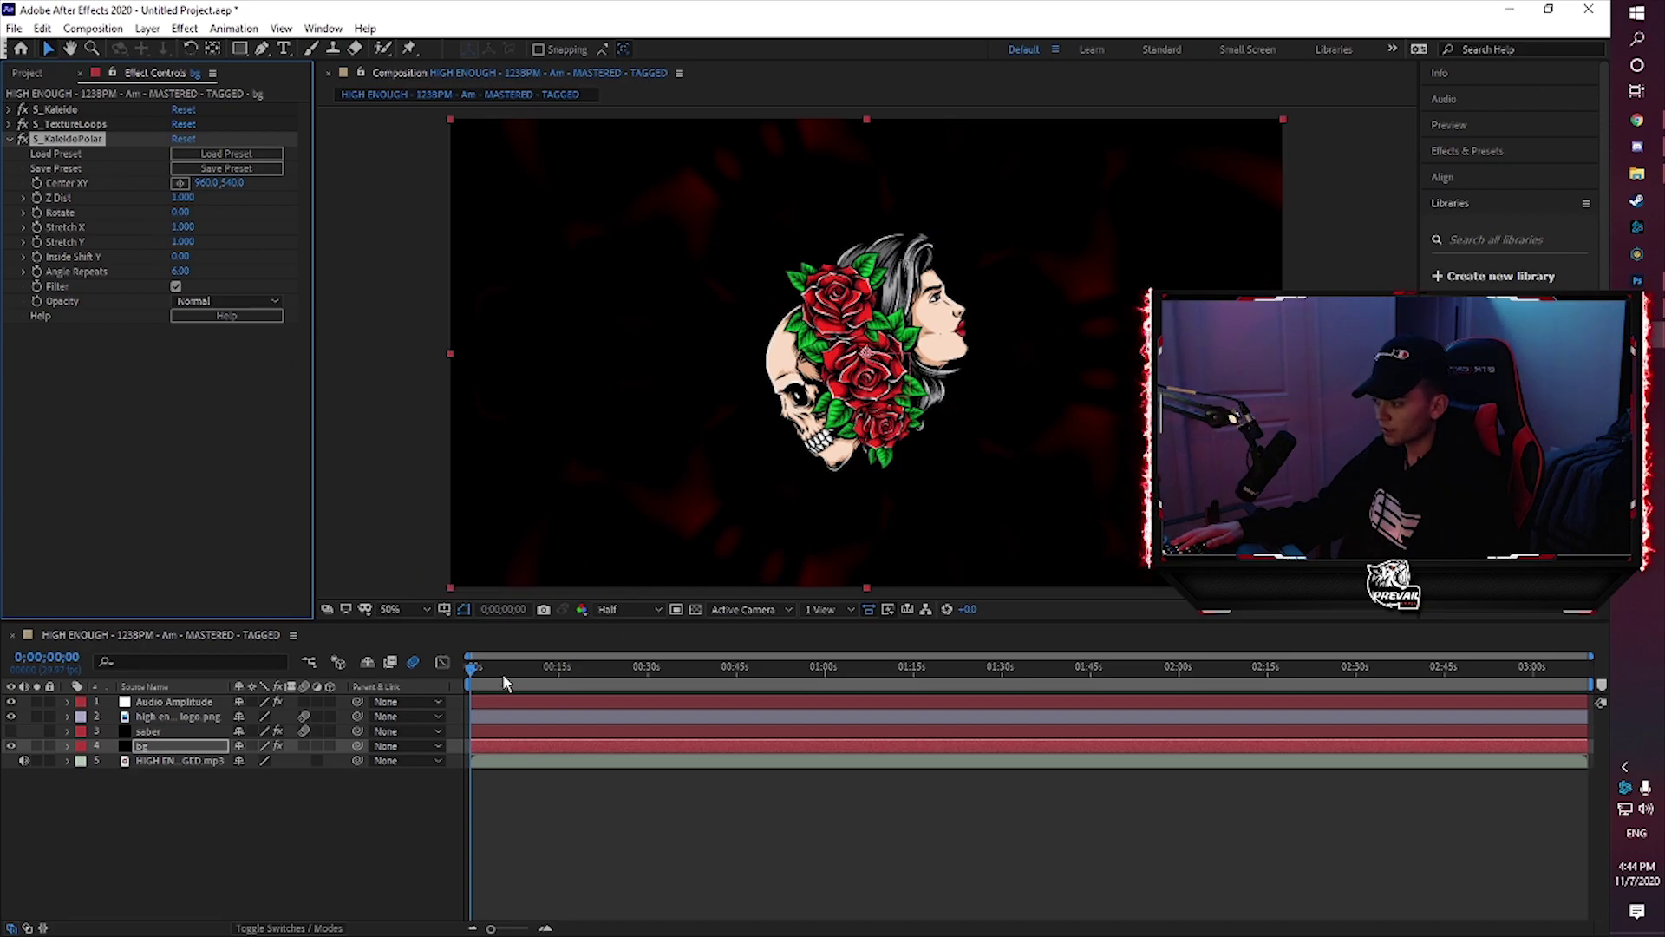
left_click_drag(502, 673, 743, 682)
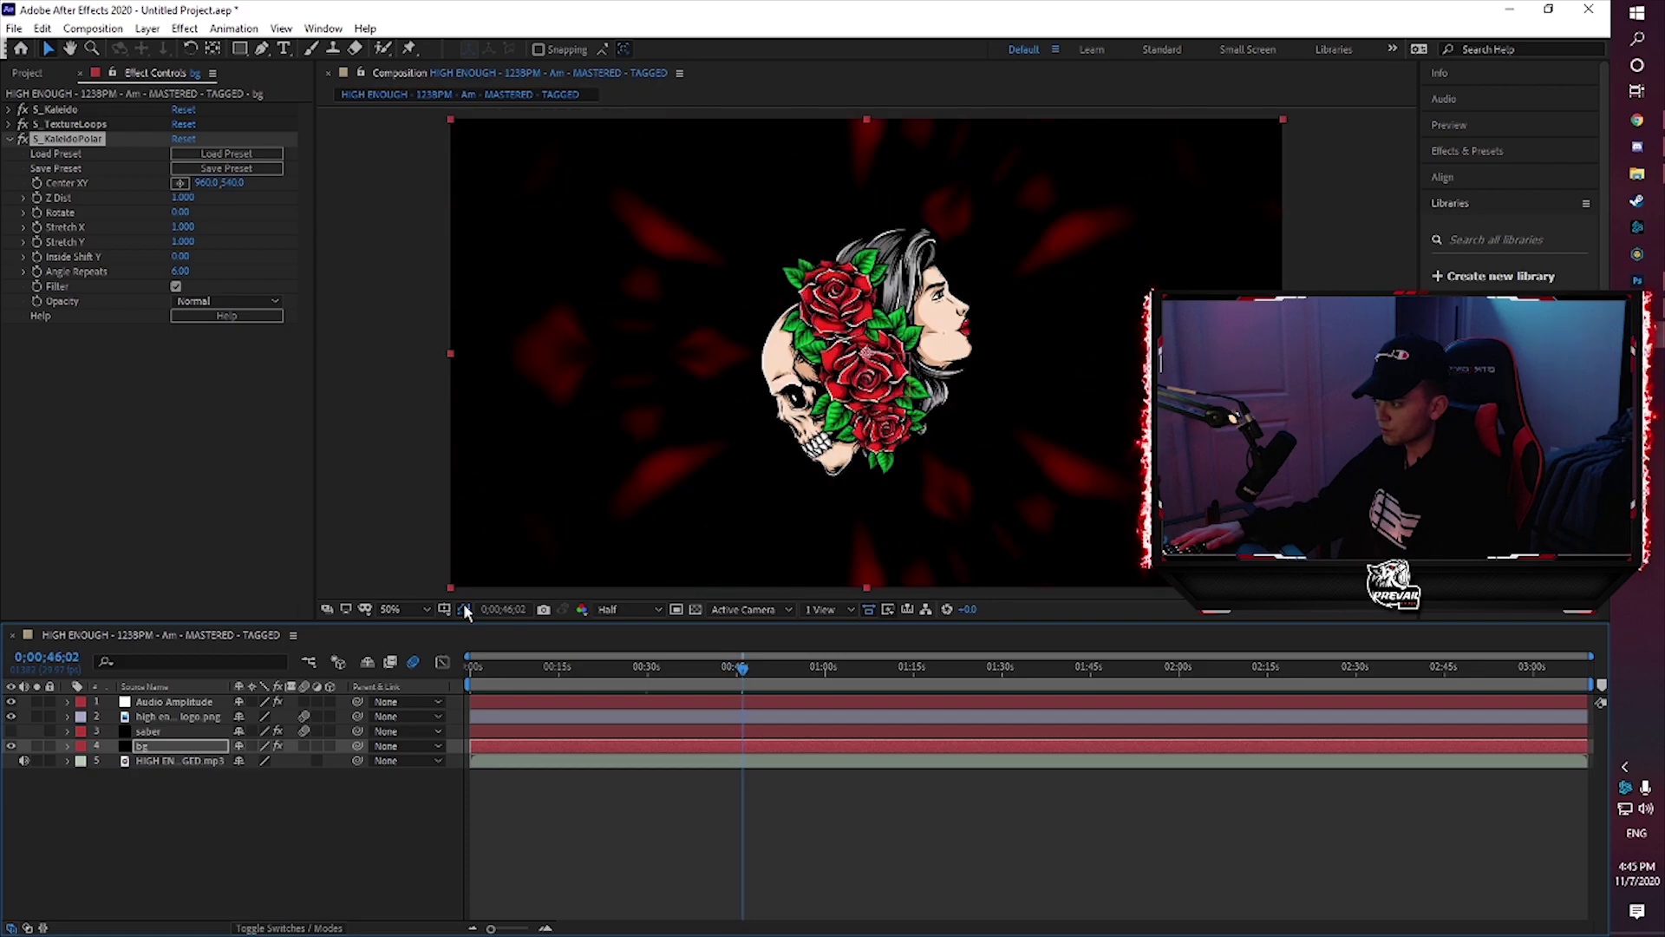
left_click(86, 141)
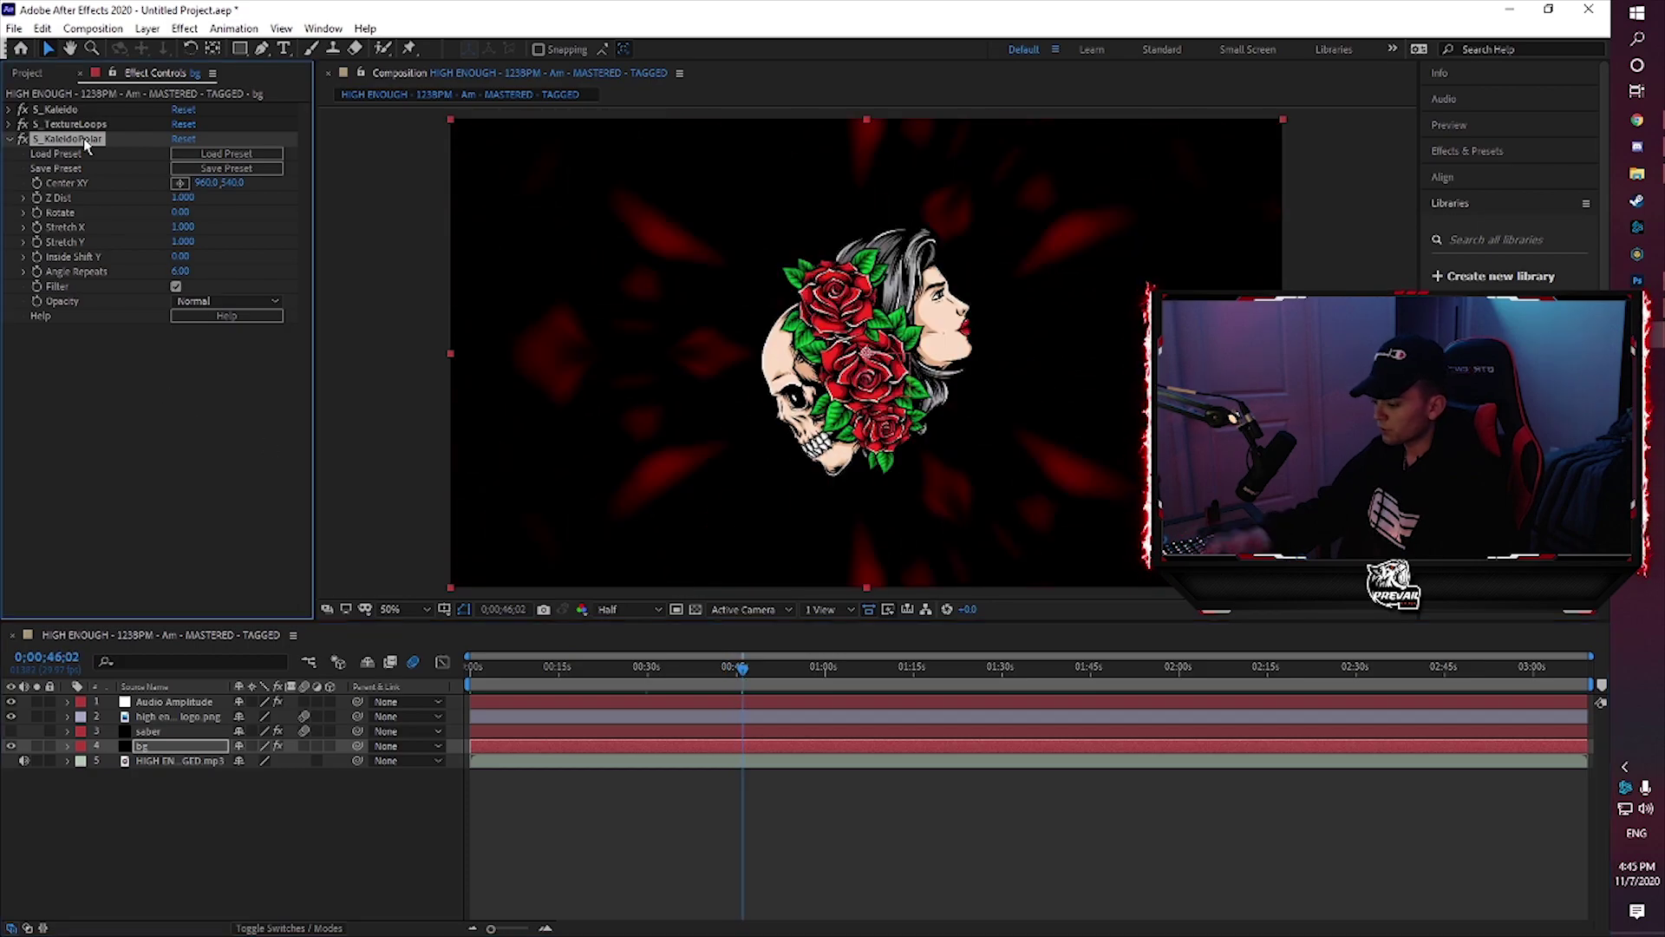
key("Delete")
left_click(74, 124)
key("Delete")
key("space")
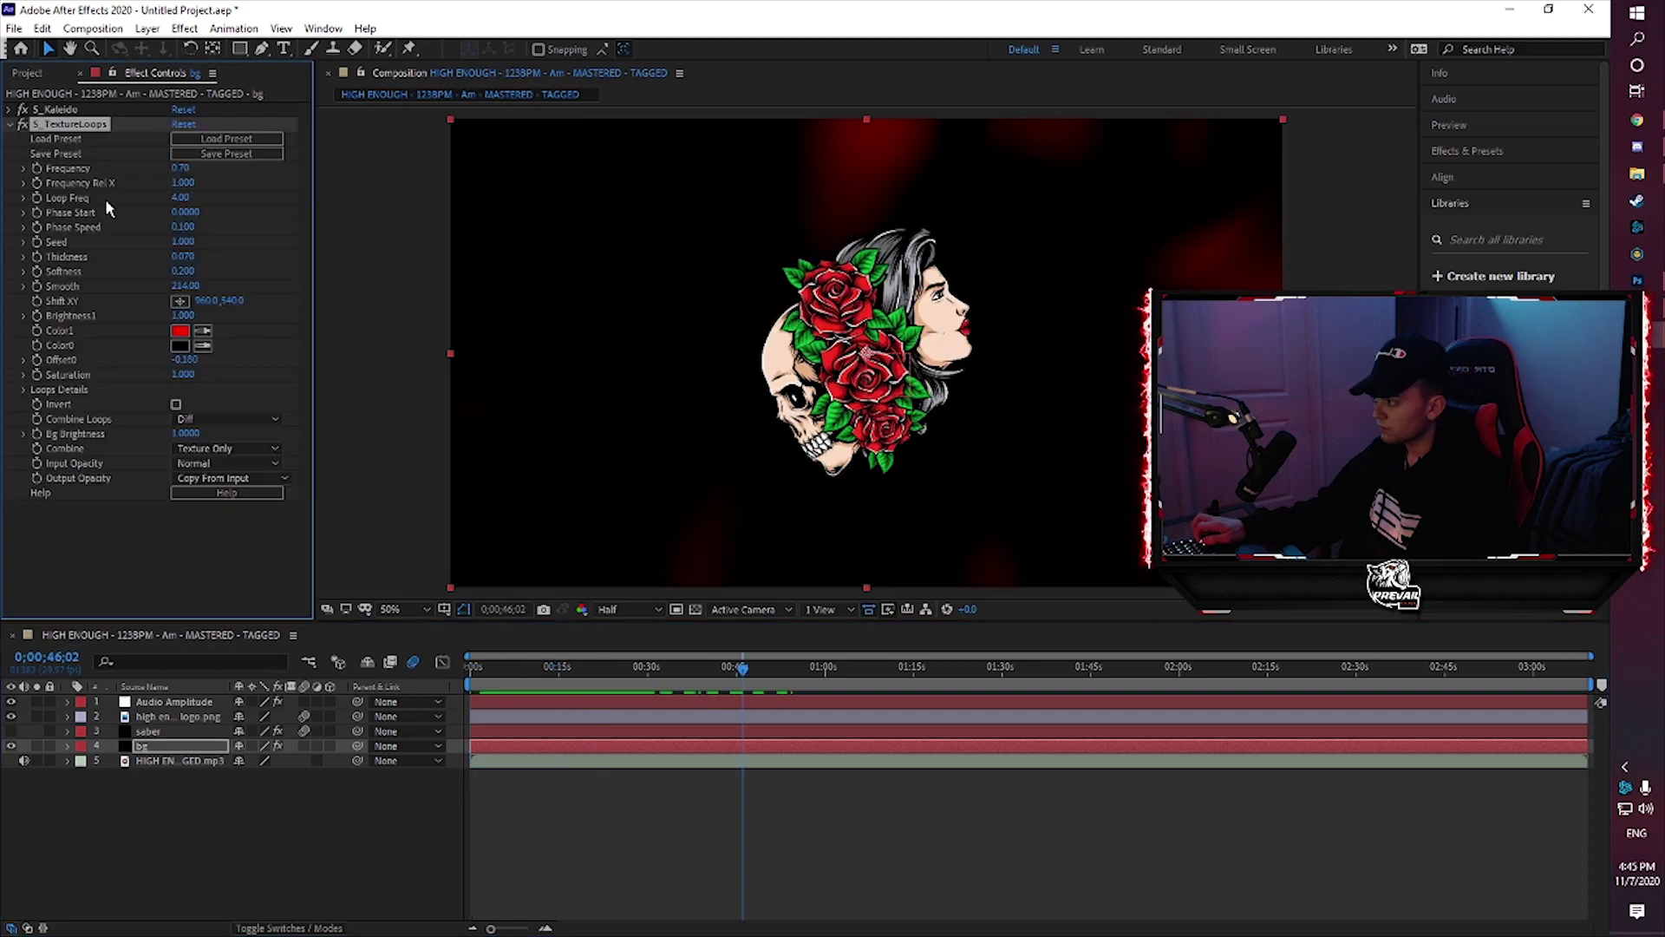
left_click(9, 124)
left_click(54, 110)
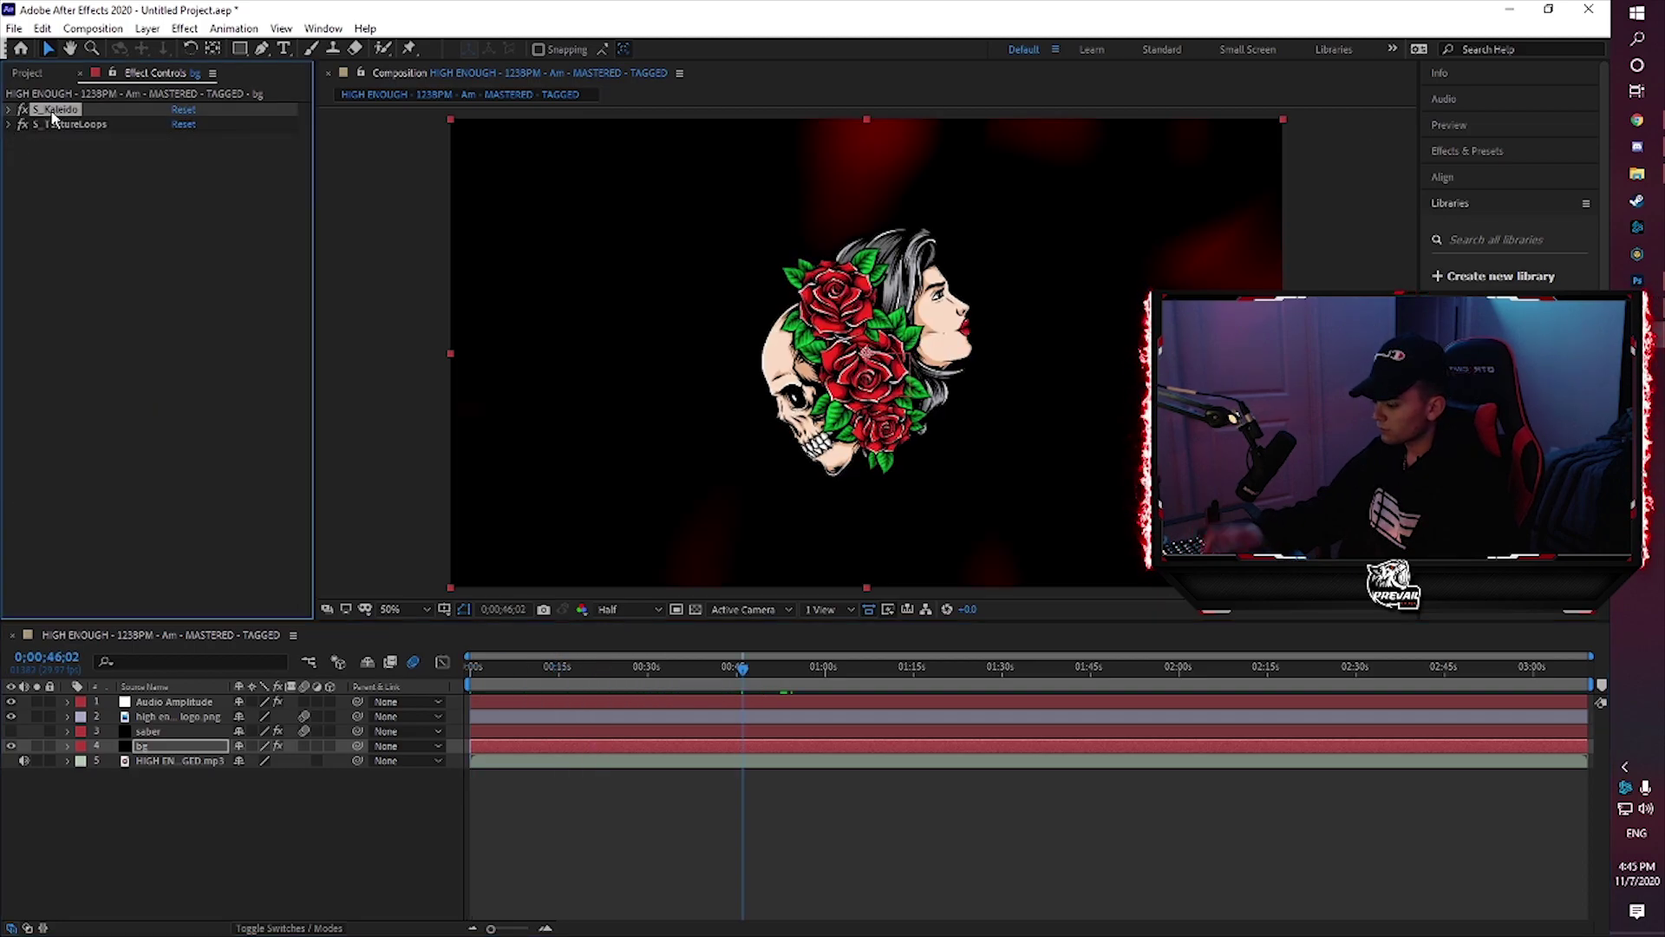
key("Delete")
left_click_drag(742, 666, 306, 706)
Select the bg layer and browse the Effect menu twice, closing it without applying anything
left_click(130, 778)
left_click(149, 746)
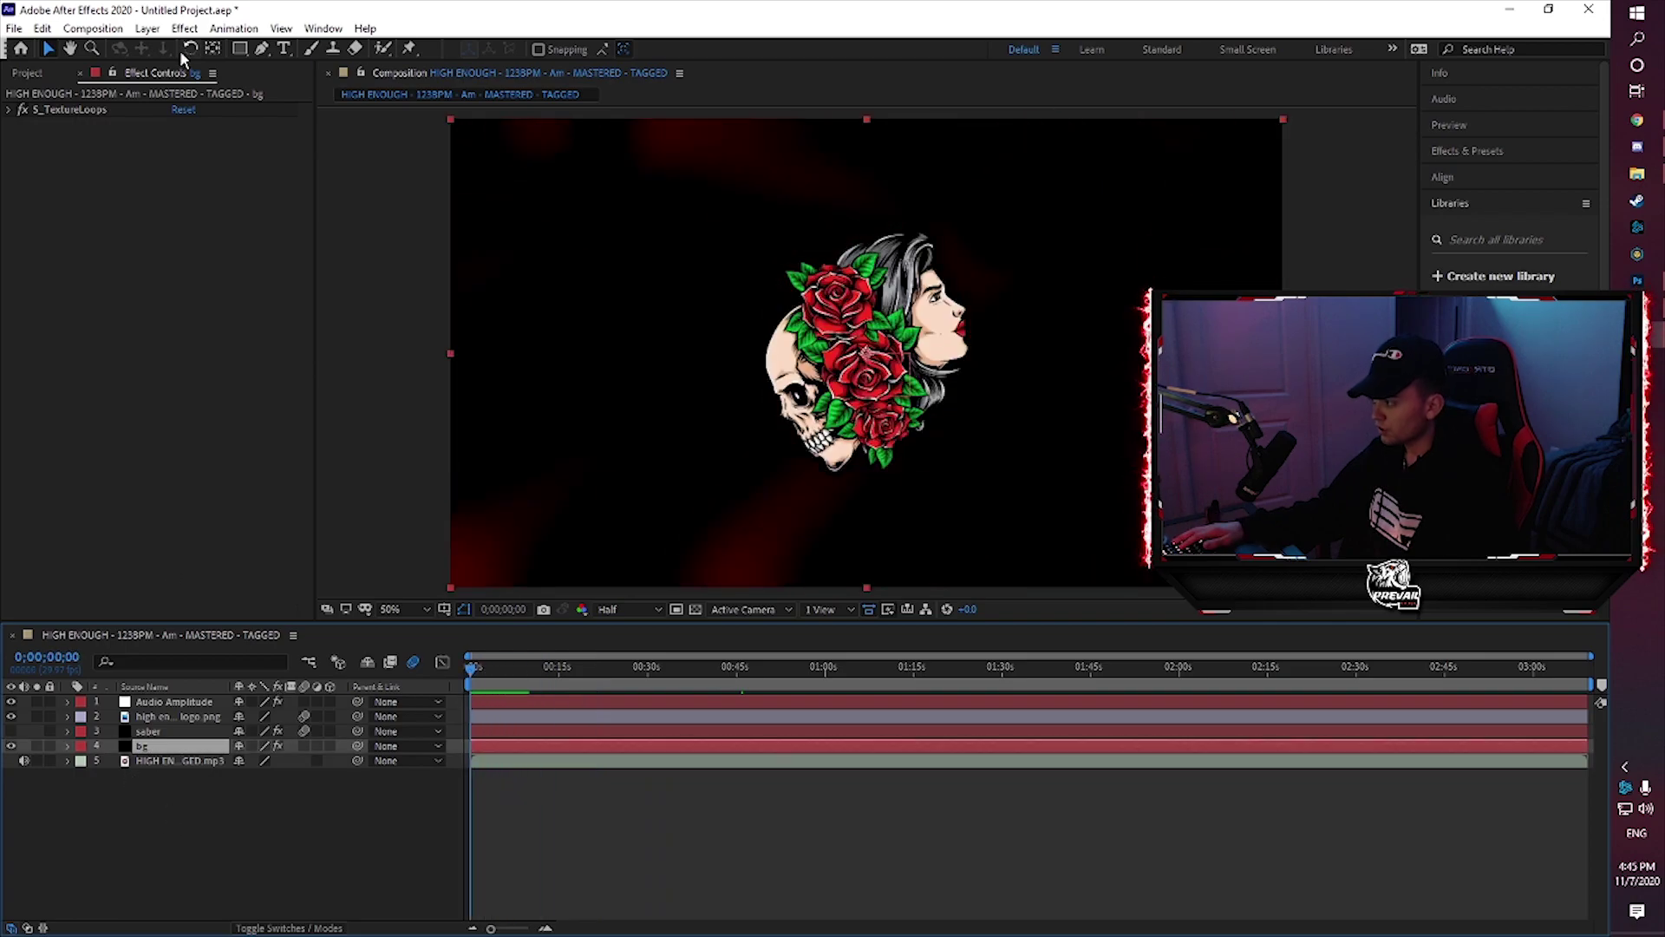
left_click(185, 27)
mouse_move(346, 512)
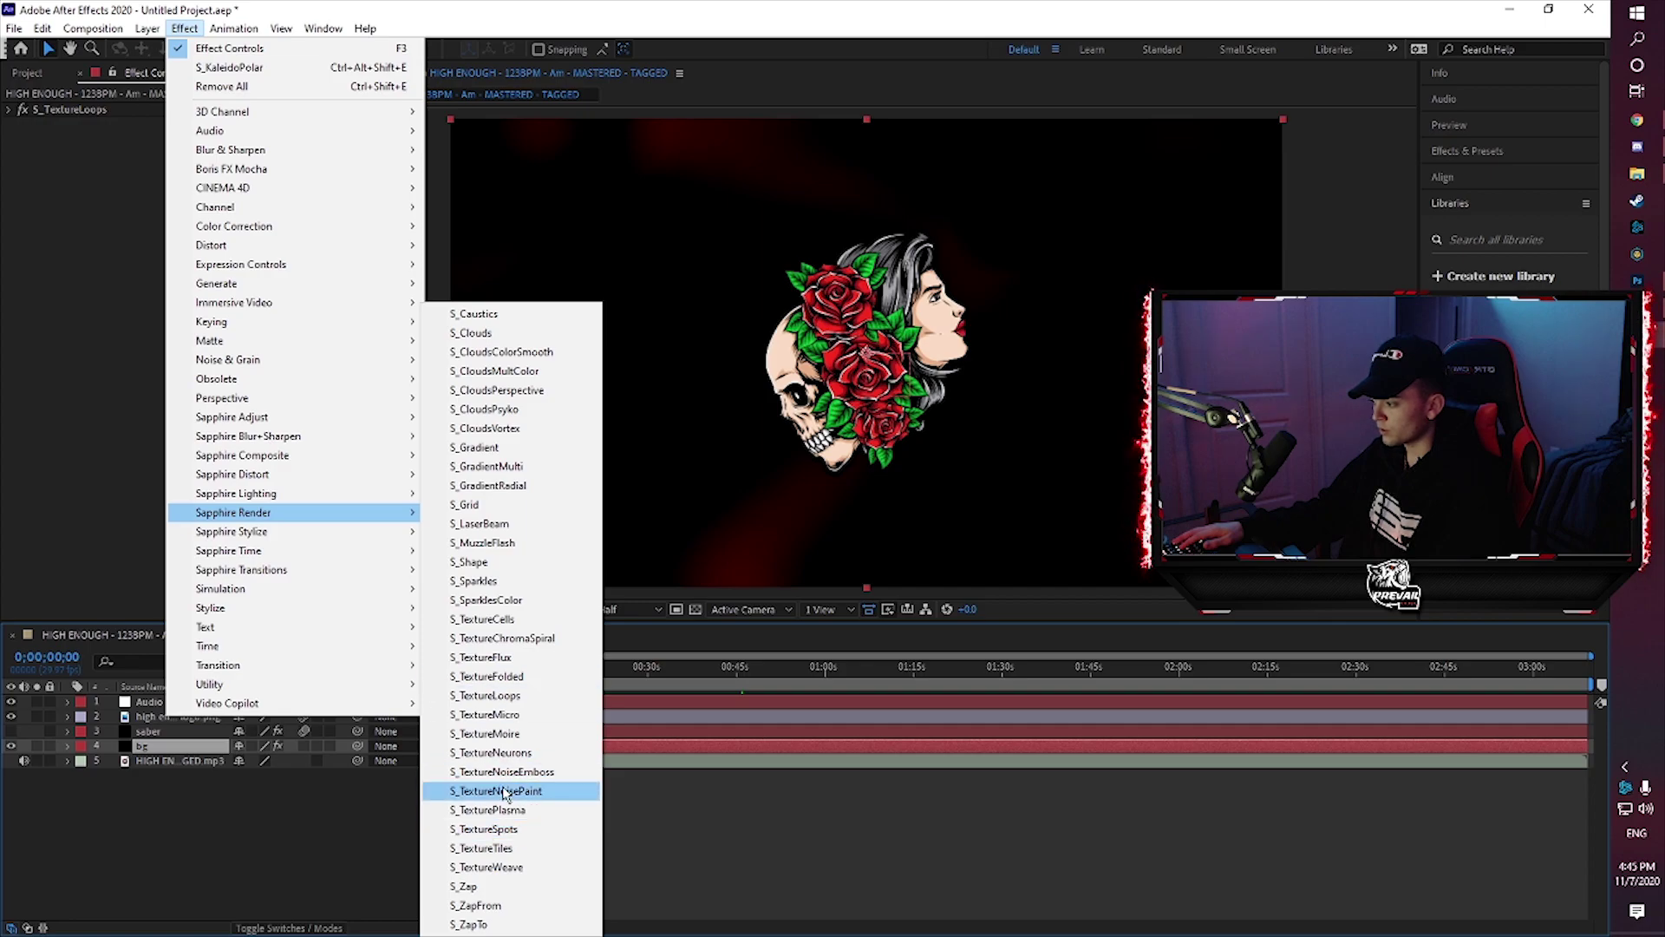
left_click(71, 405)
left_click(217, 845)
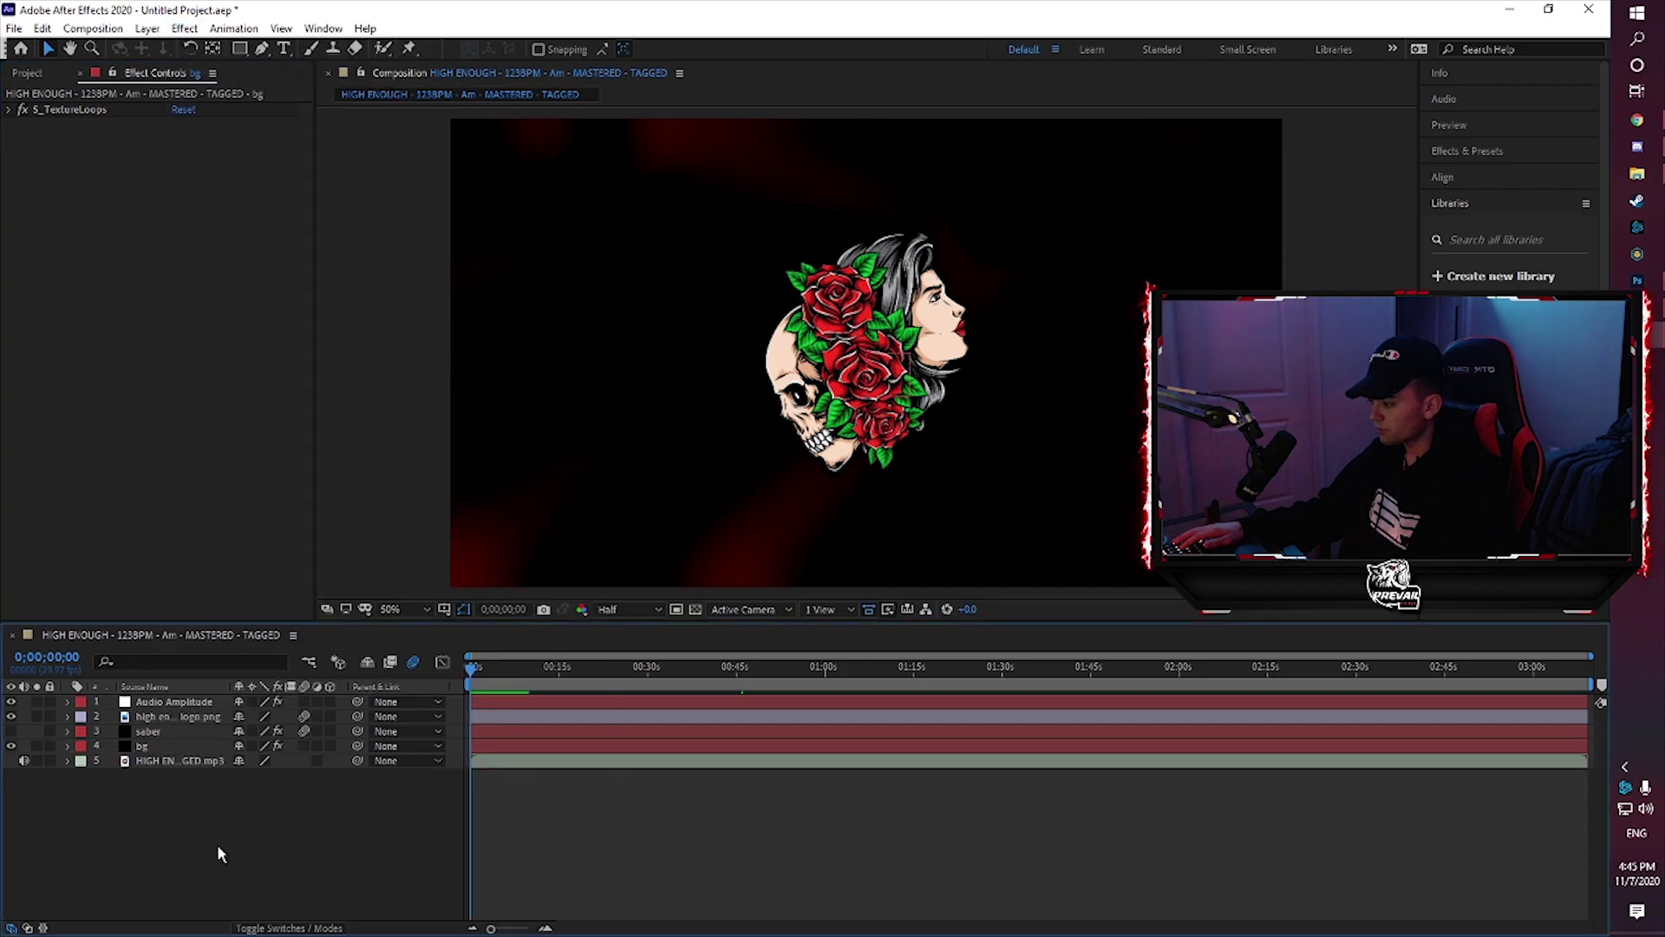
left_click(184, 28)
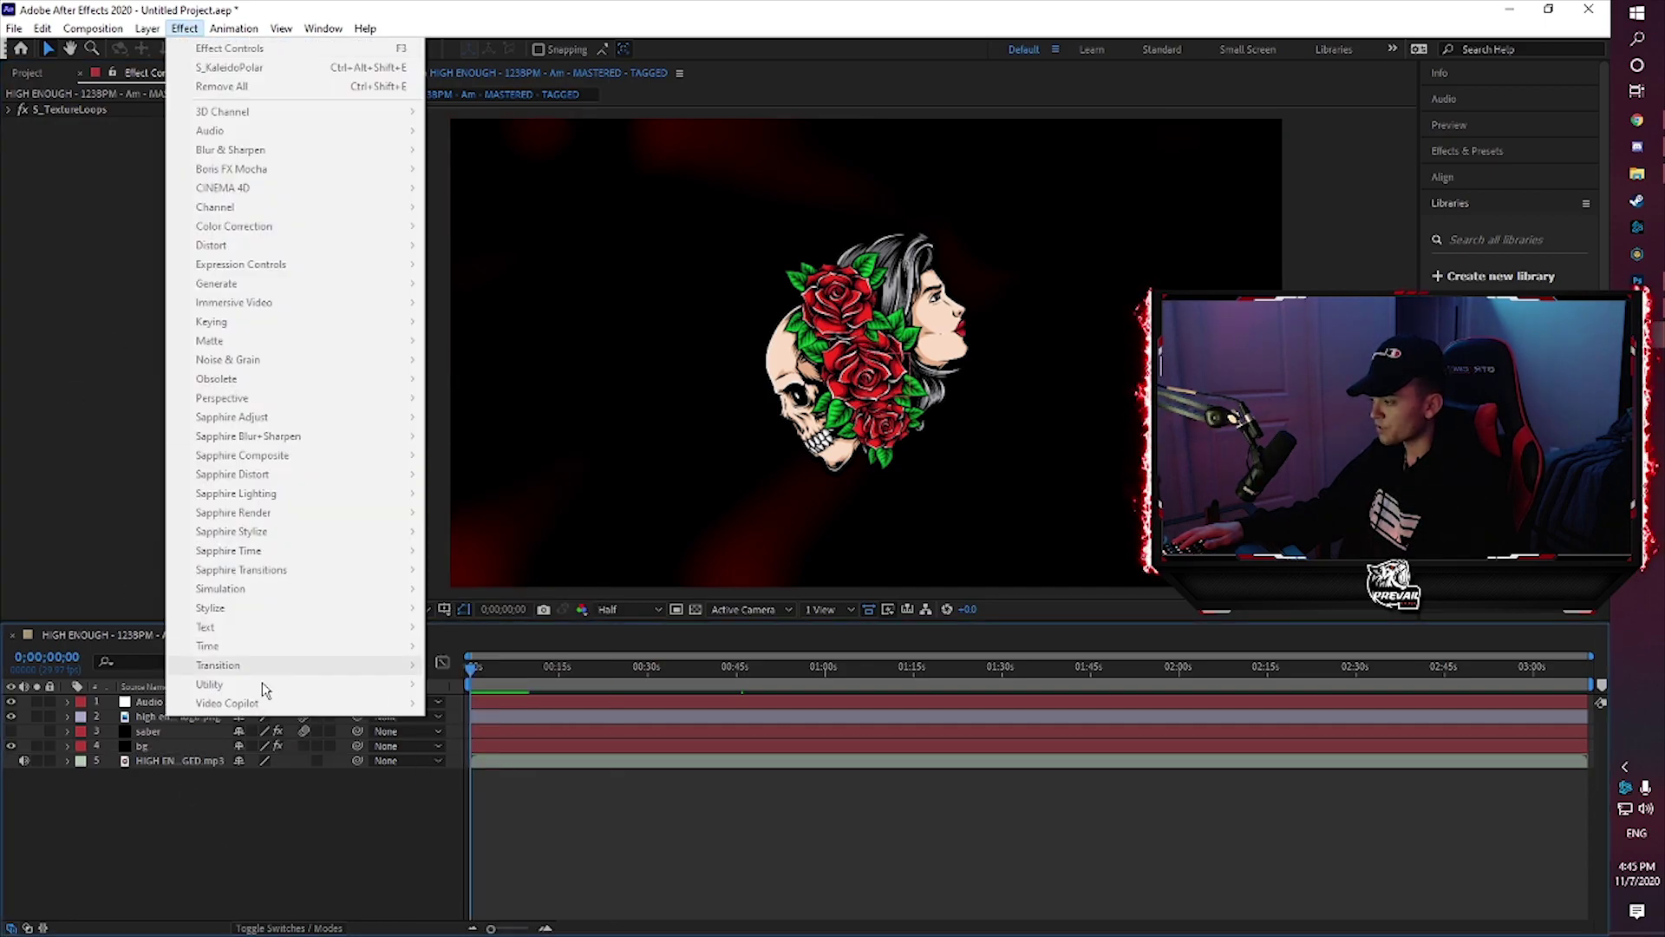
left_click(130, 737)
Add a new adjustment layer at the top of the stack and rename it S_shake
right_click(203, 845)
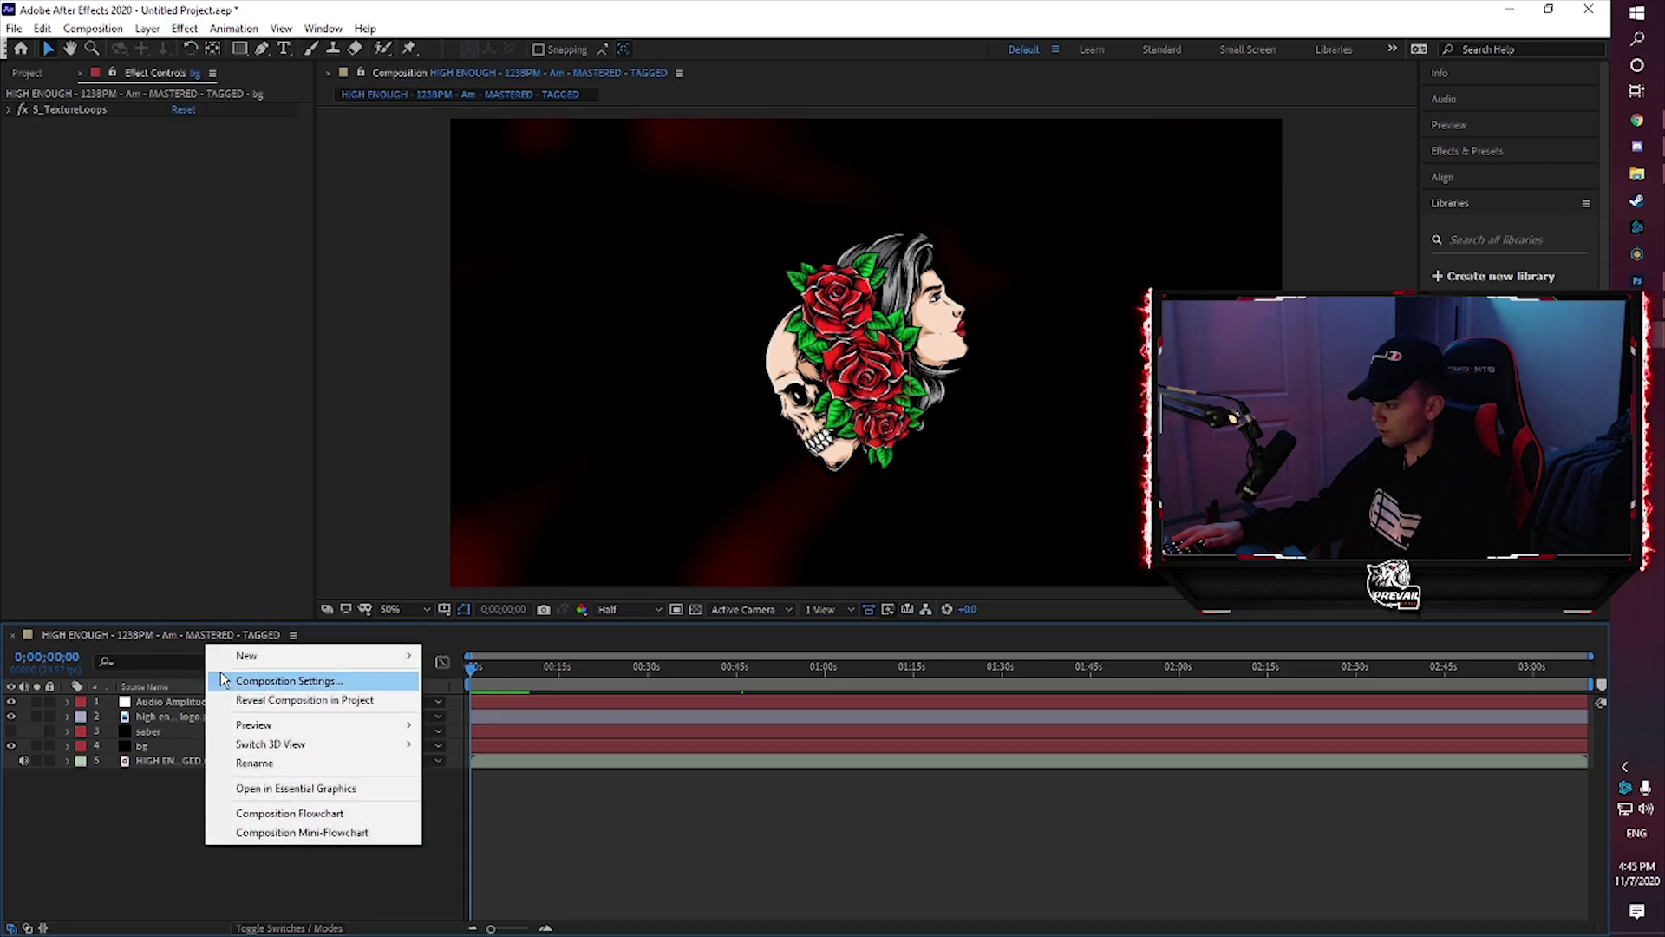
mouse_move(352, 656)
left_click(486, 795)
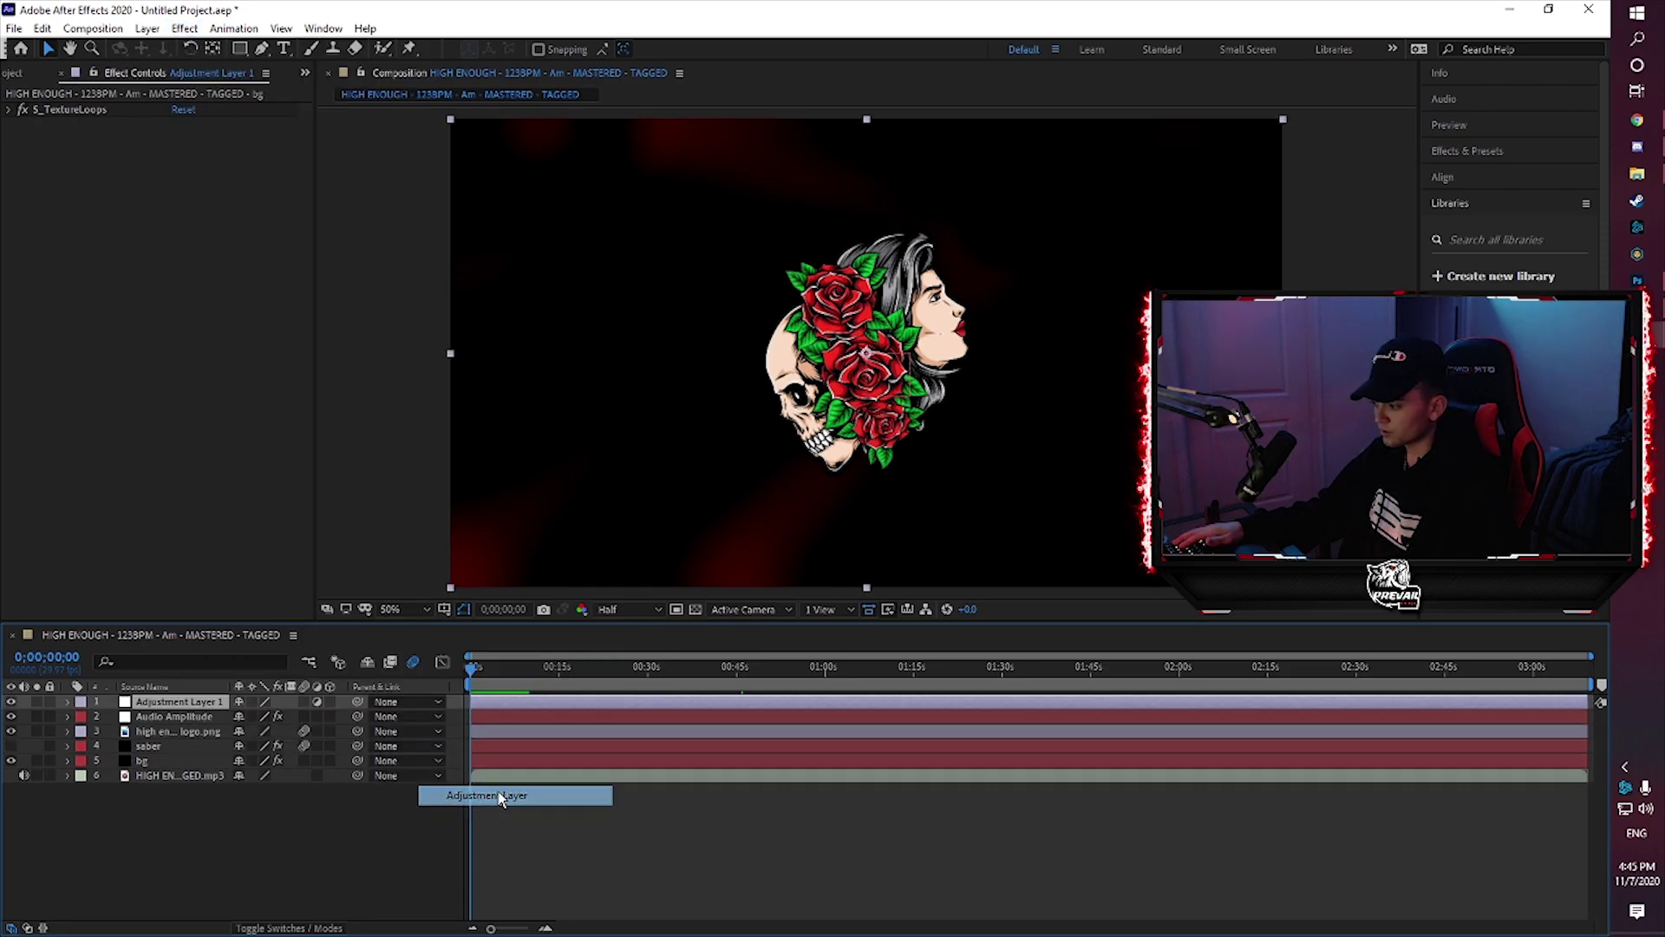
right_click(154, 691)
right_click(153, 699)
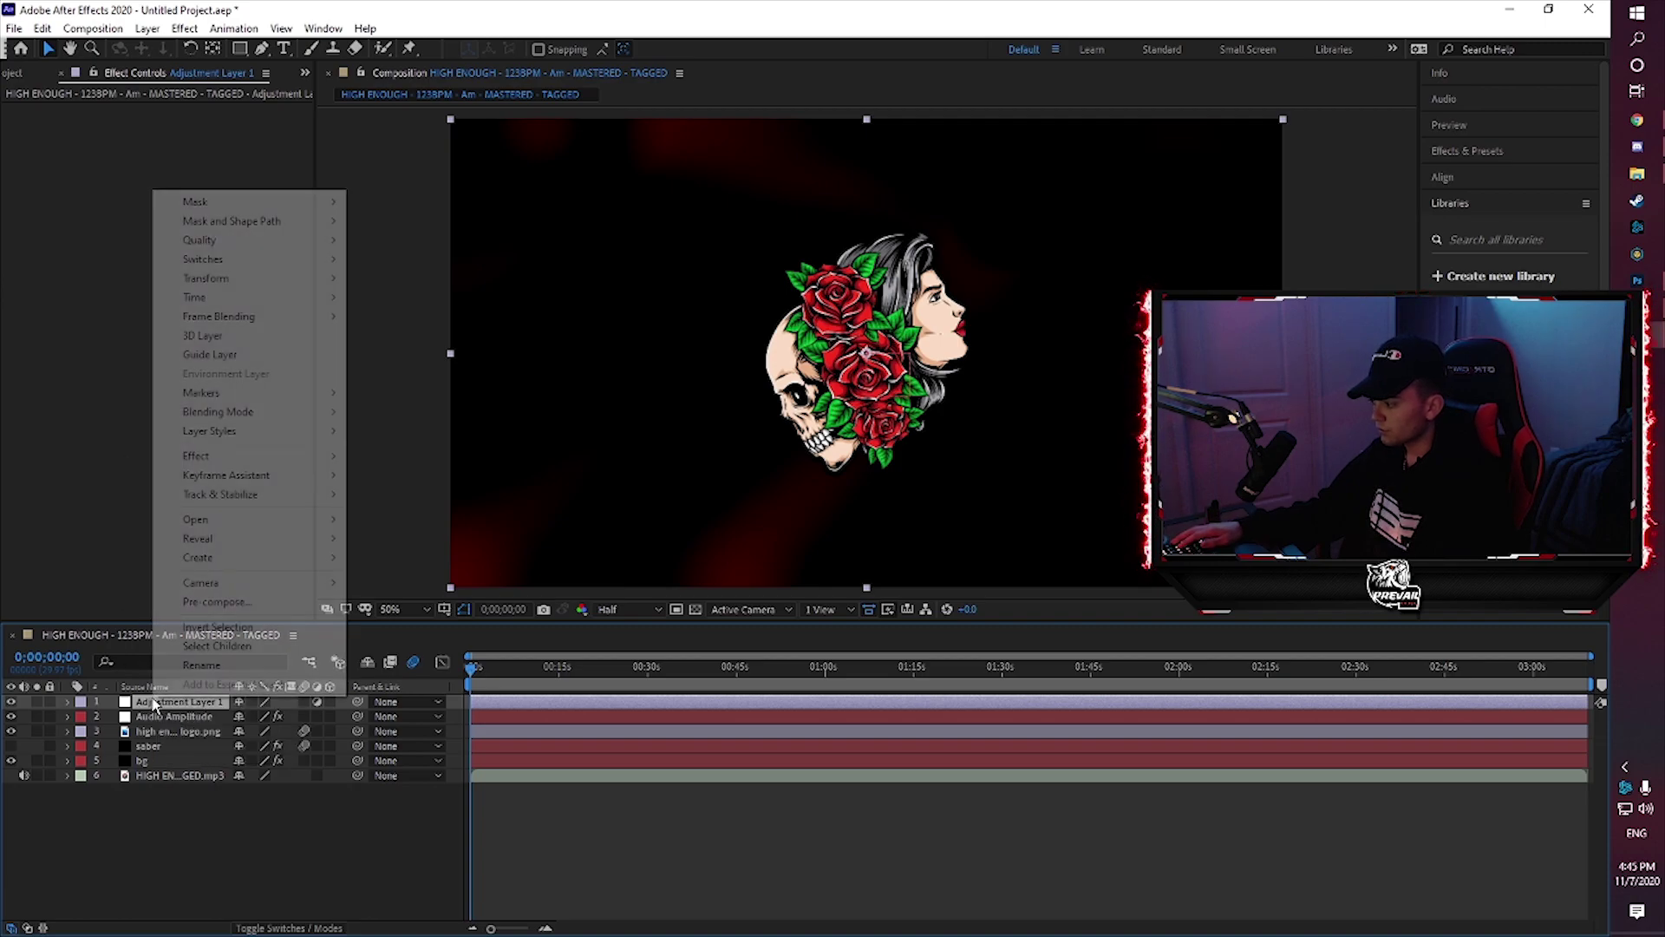
left_click(201, 664)
type("S")
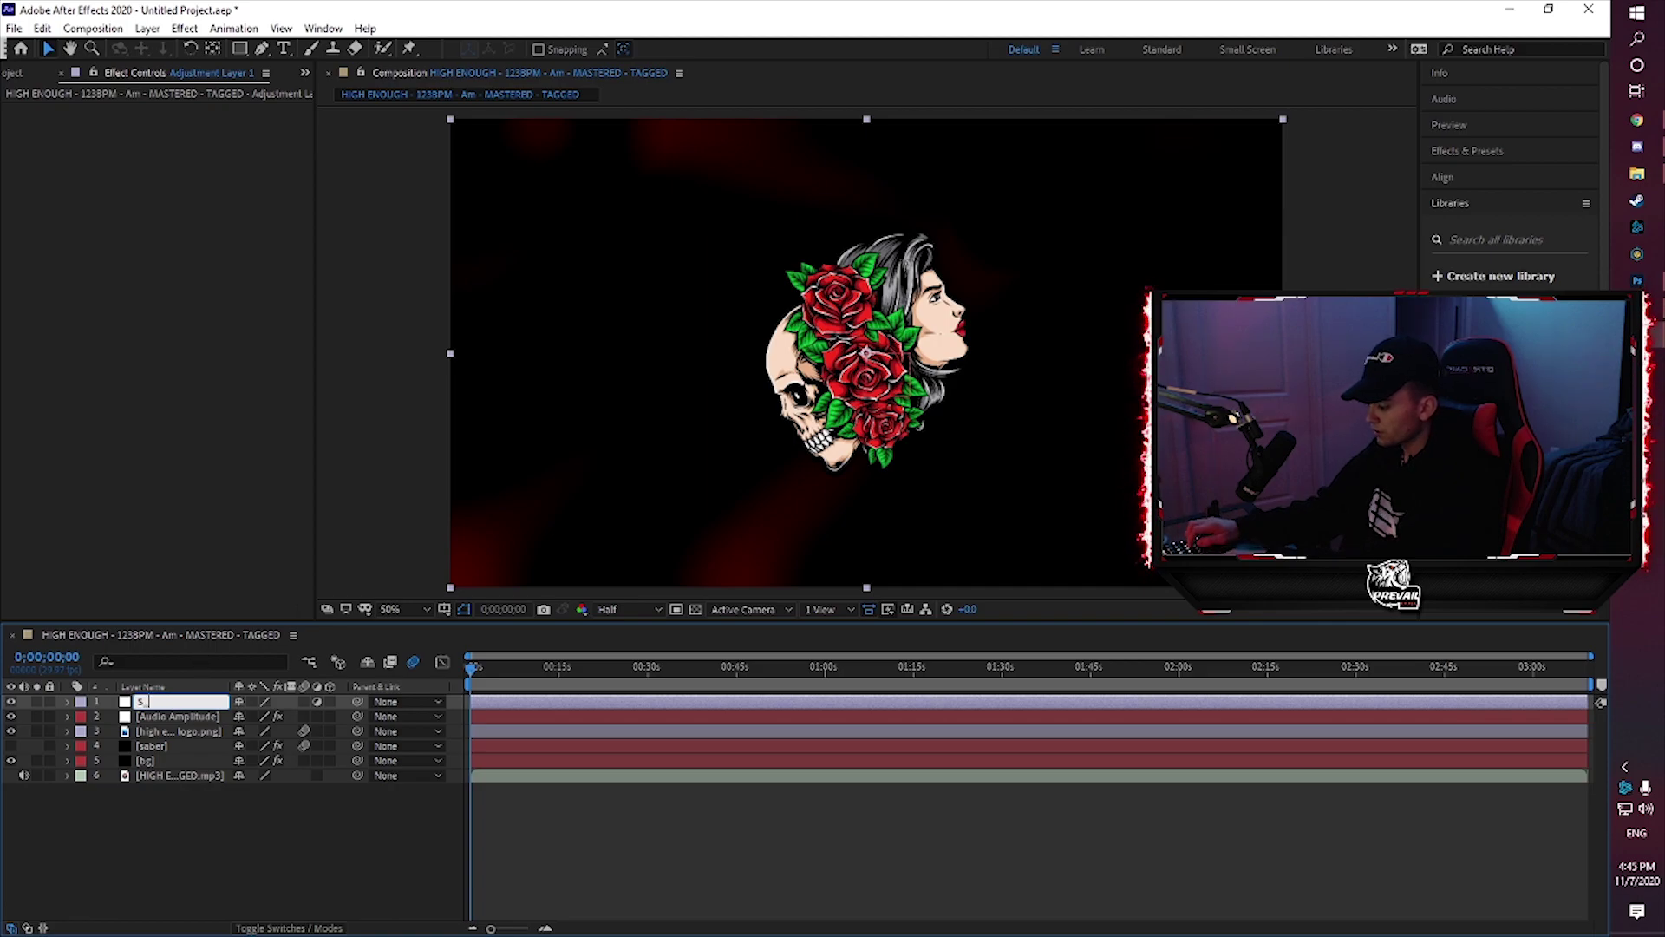
type("_shake")
key("Return")
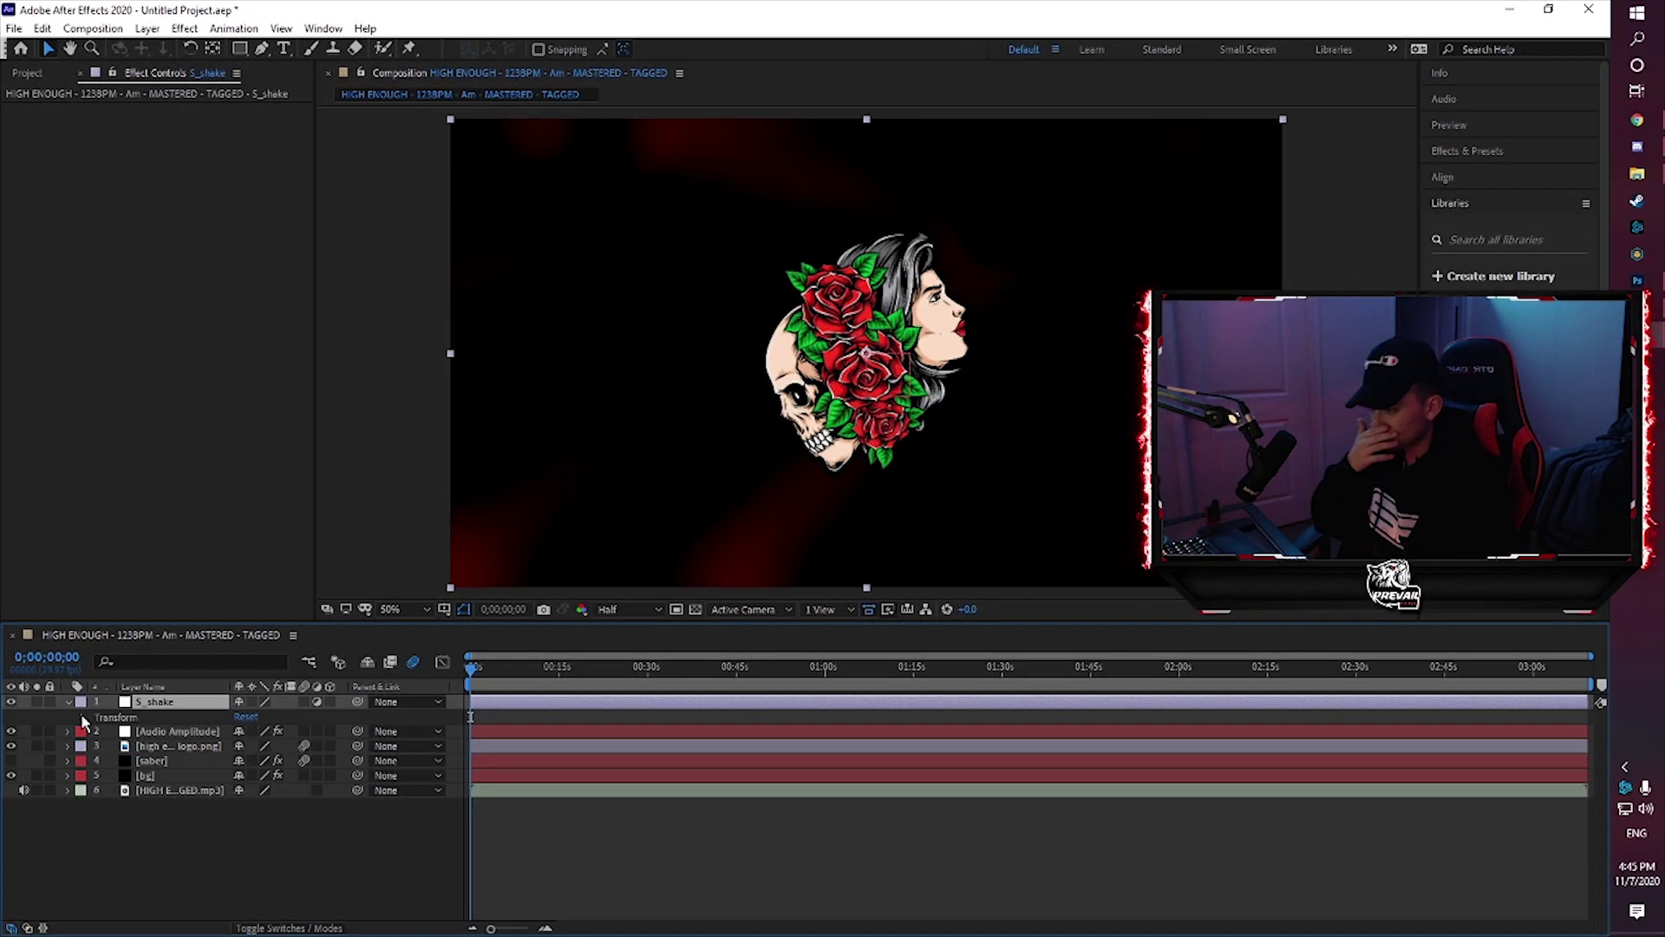
left_click(62, 688)
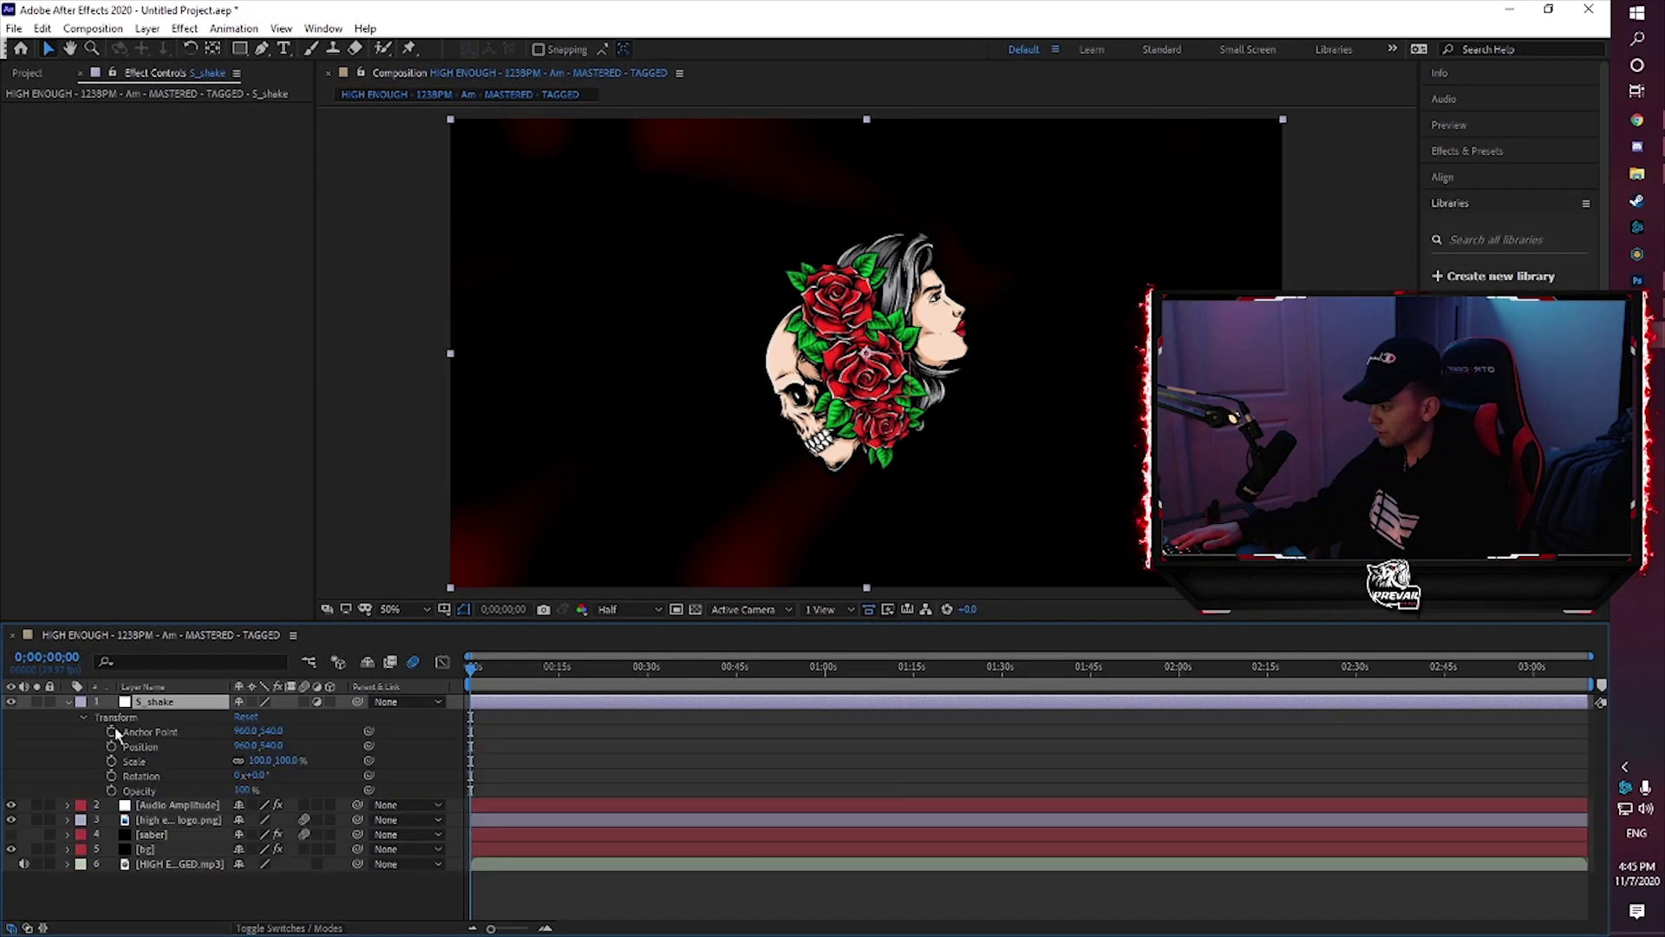
Apply Sapphire Distort S_Shake to the S_shake layer with Wrap X and Wrap Y set to No
left_click(69, 703)
left_click(184, 28)
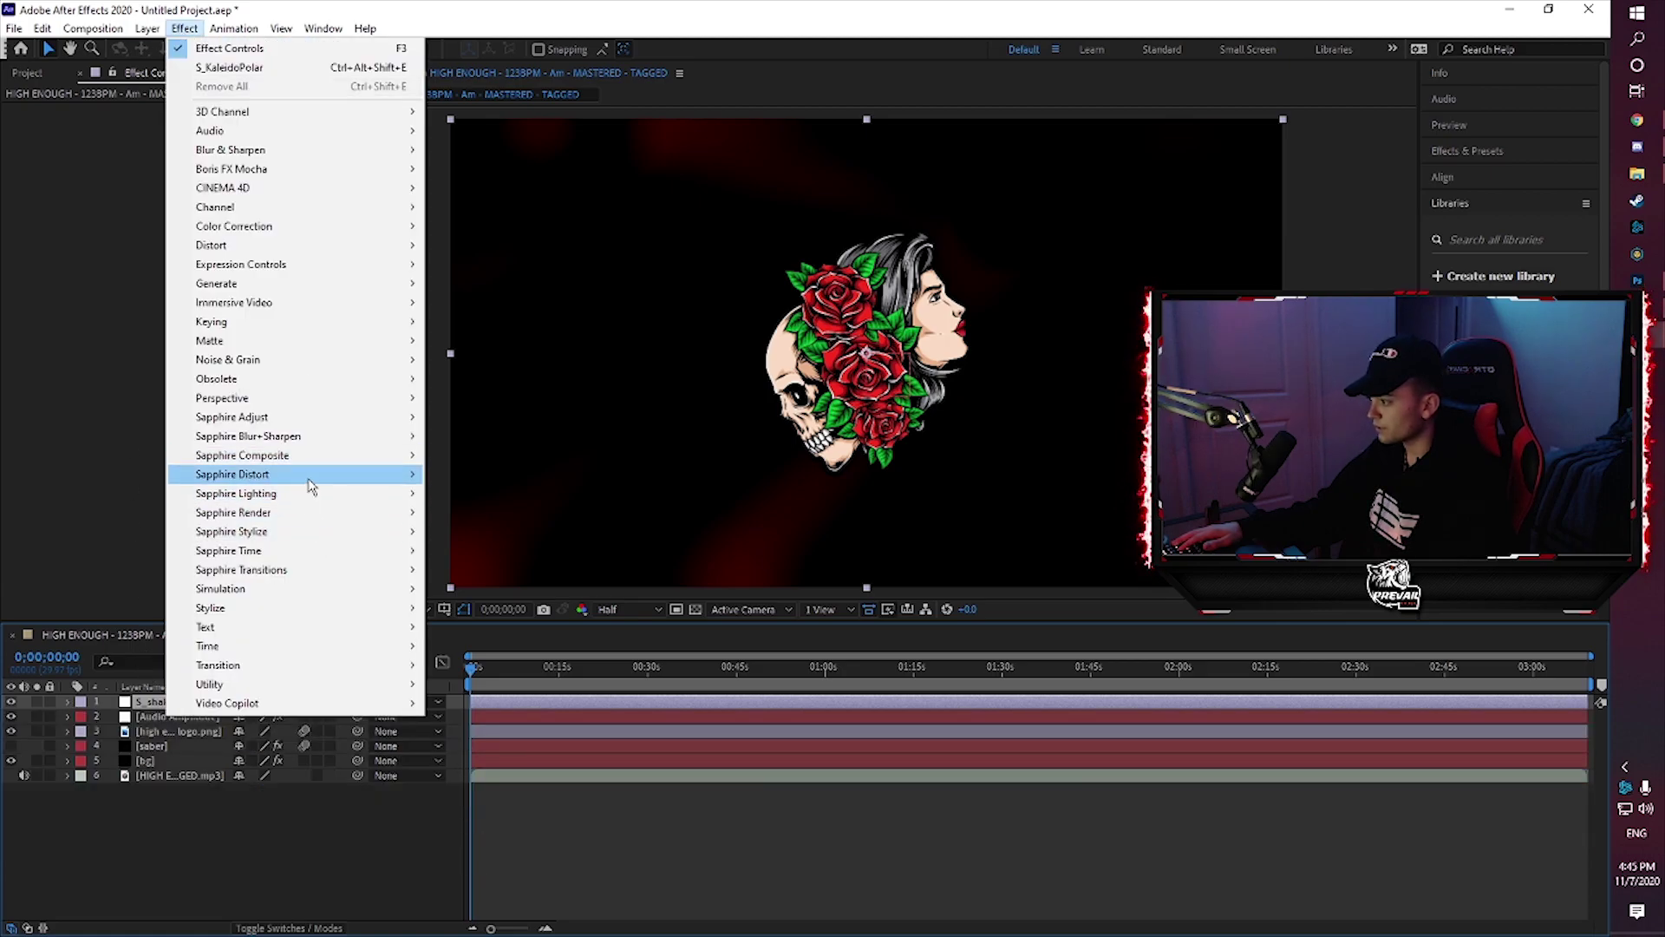
mouse_move(316, 474)
left_click(484, 551)
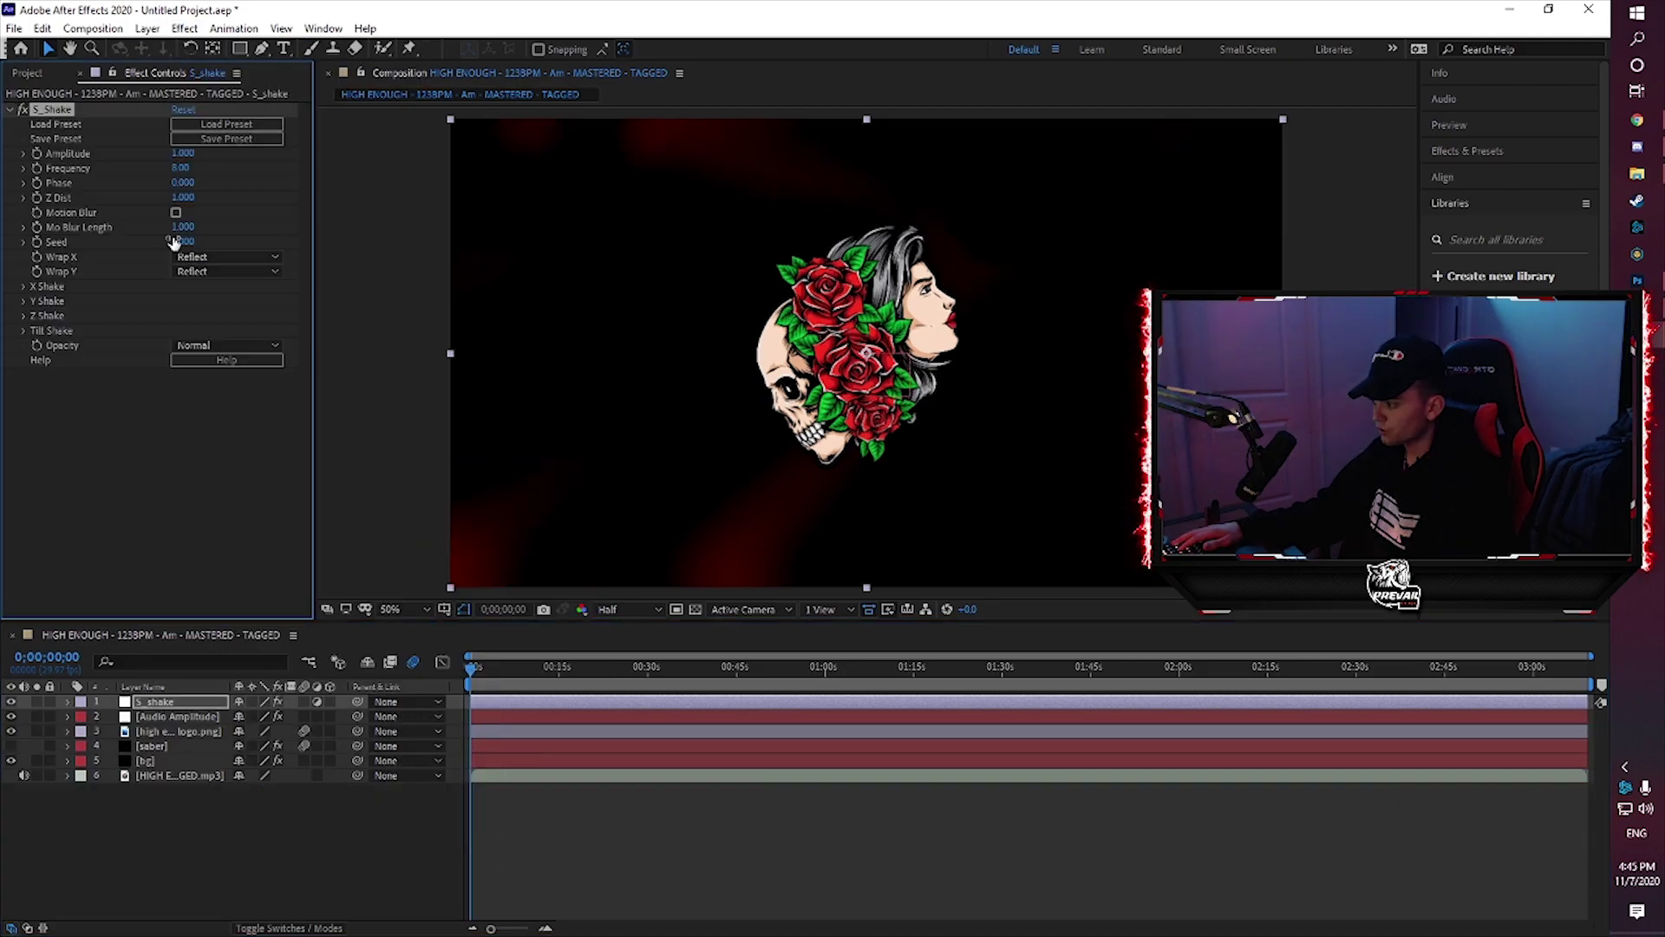
left_click(224, 257)
left_click(187, 270)
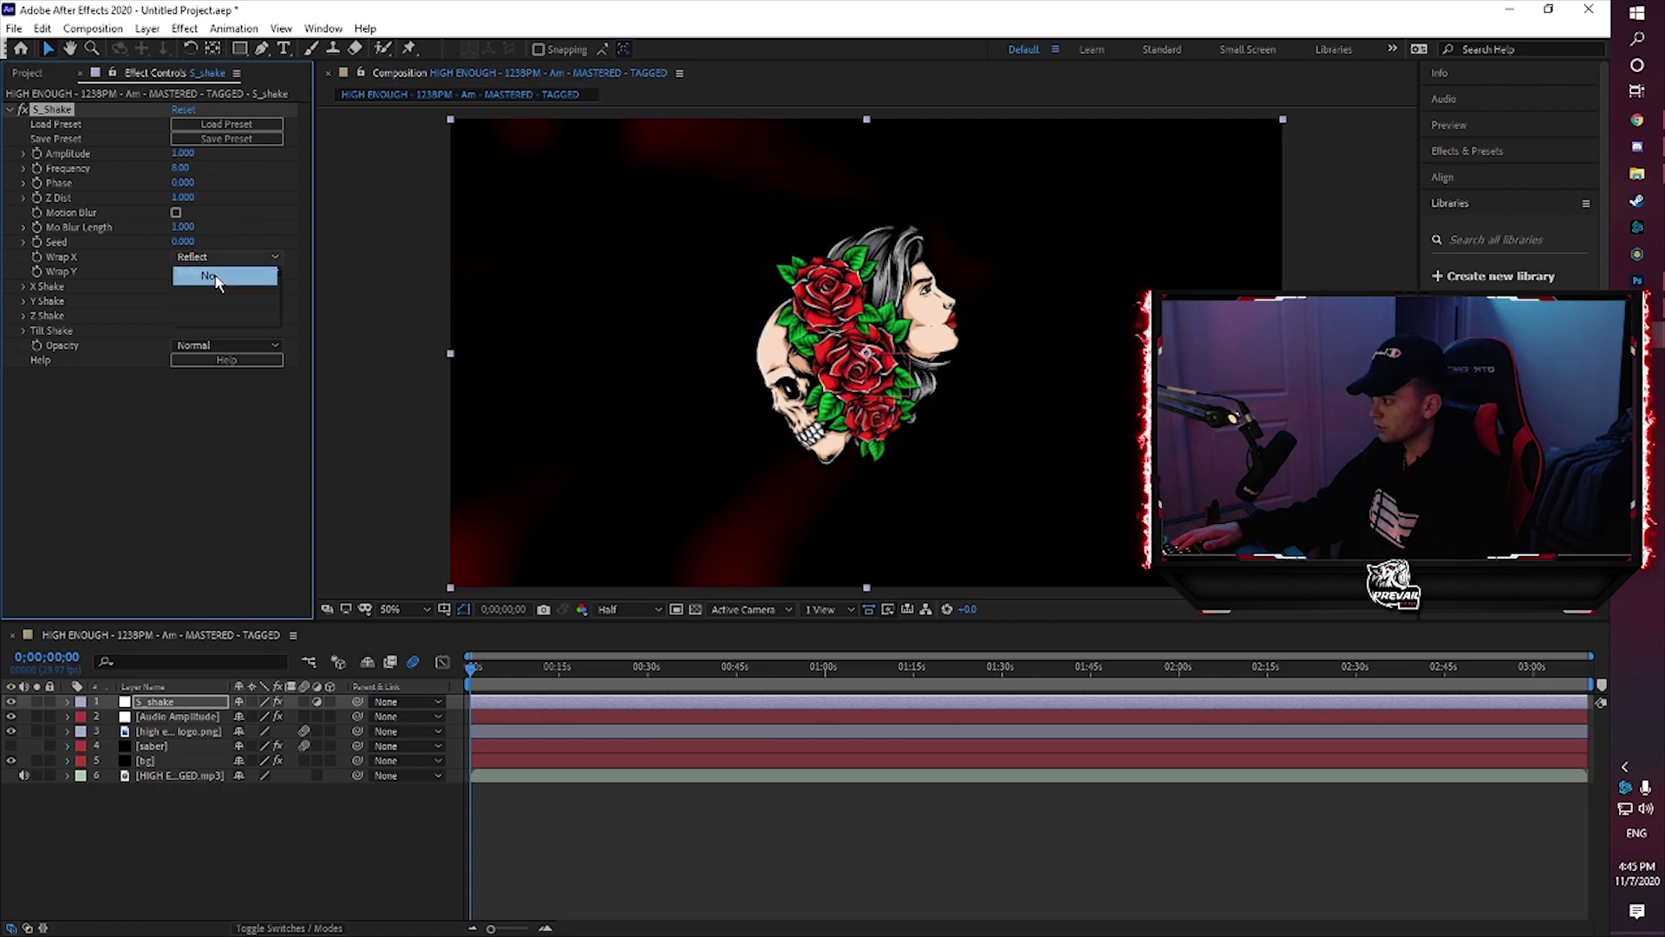
left_click(224, 272)
left_click(186, 286)
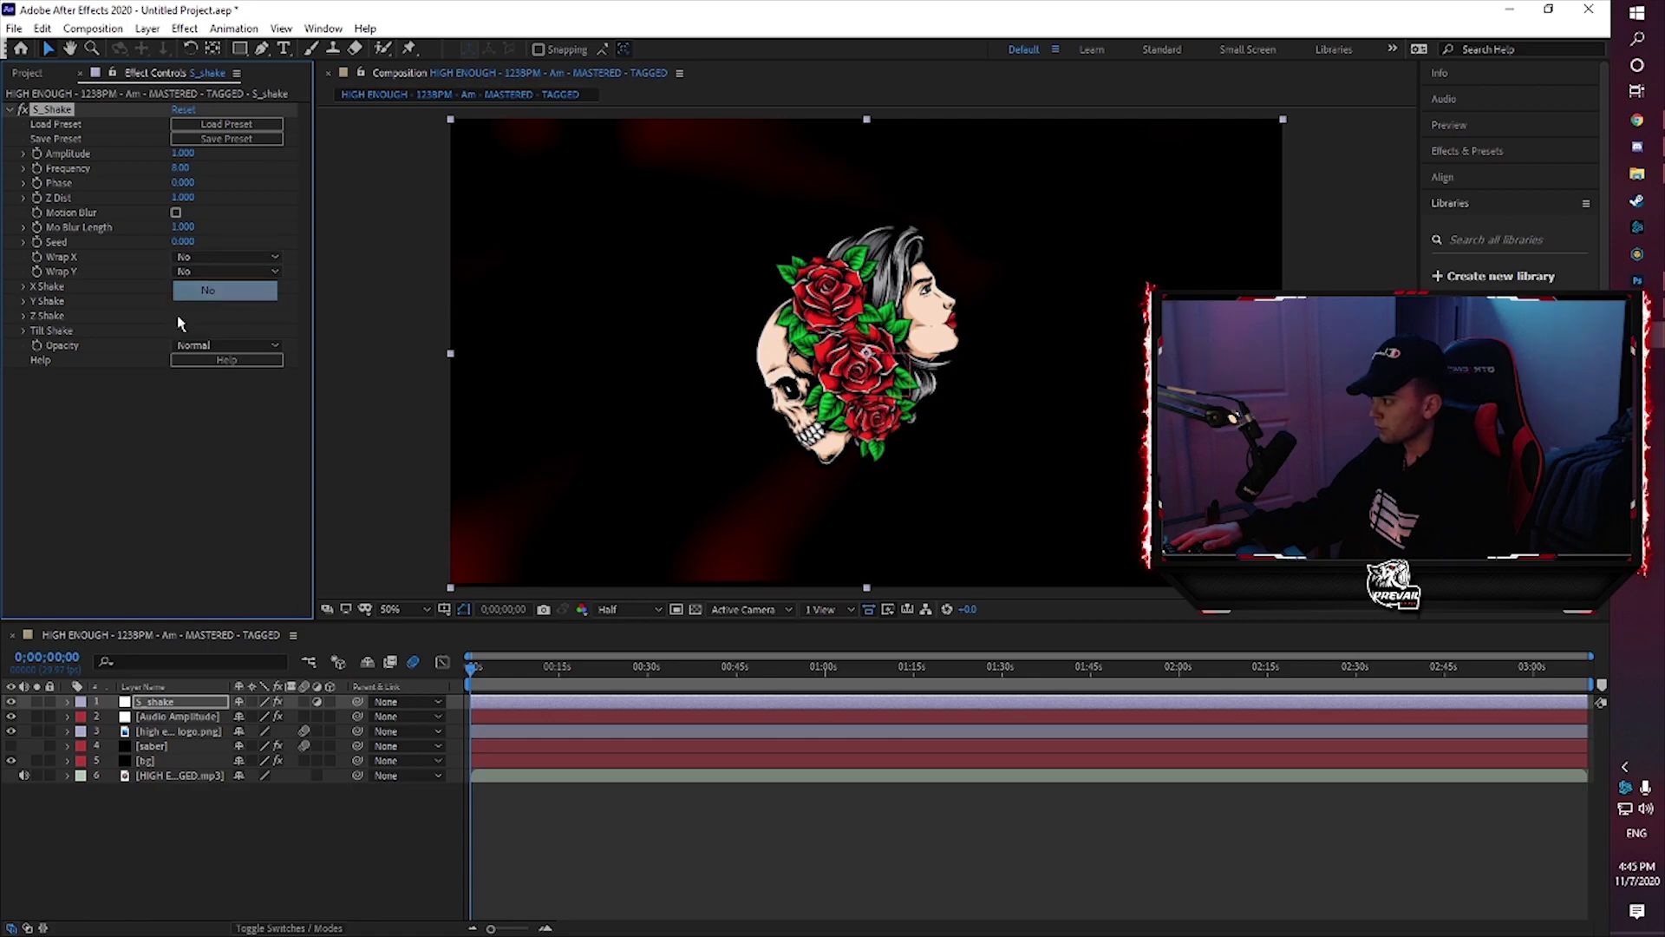
Set the shake's X Rand Amp to 3 and Y Rand Amp to 1.5
left_click(23, 287)
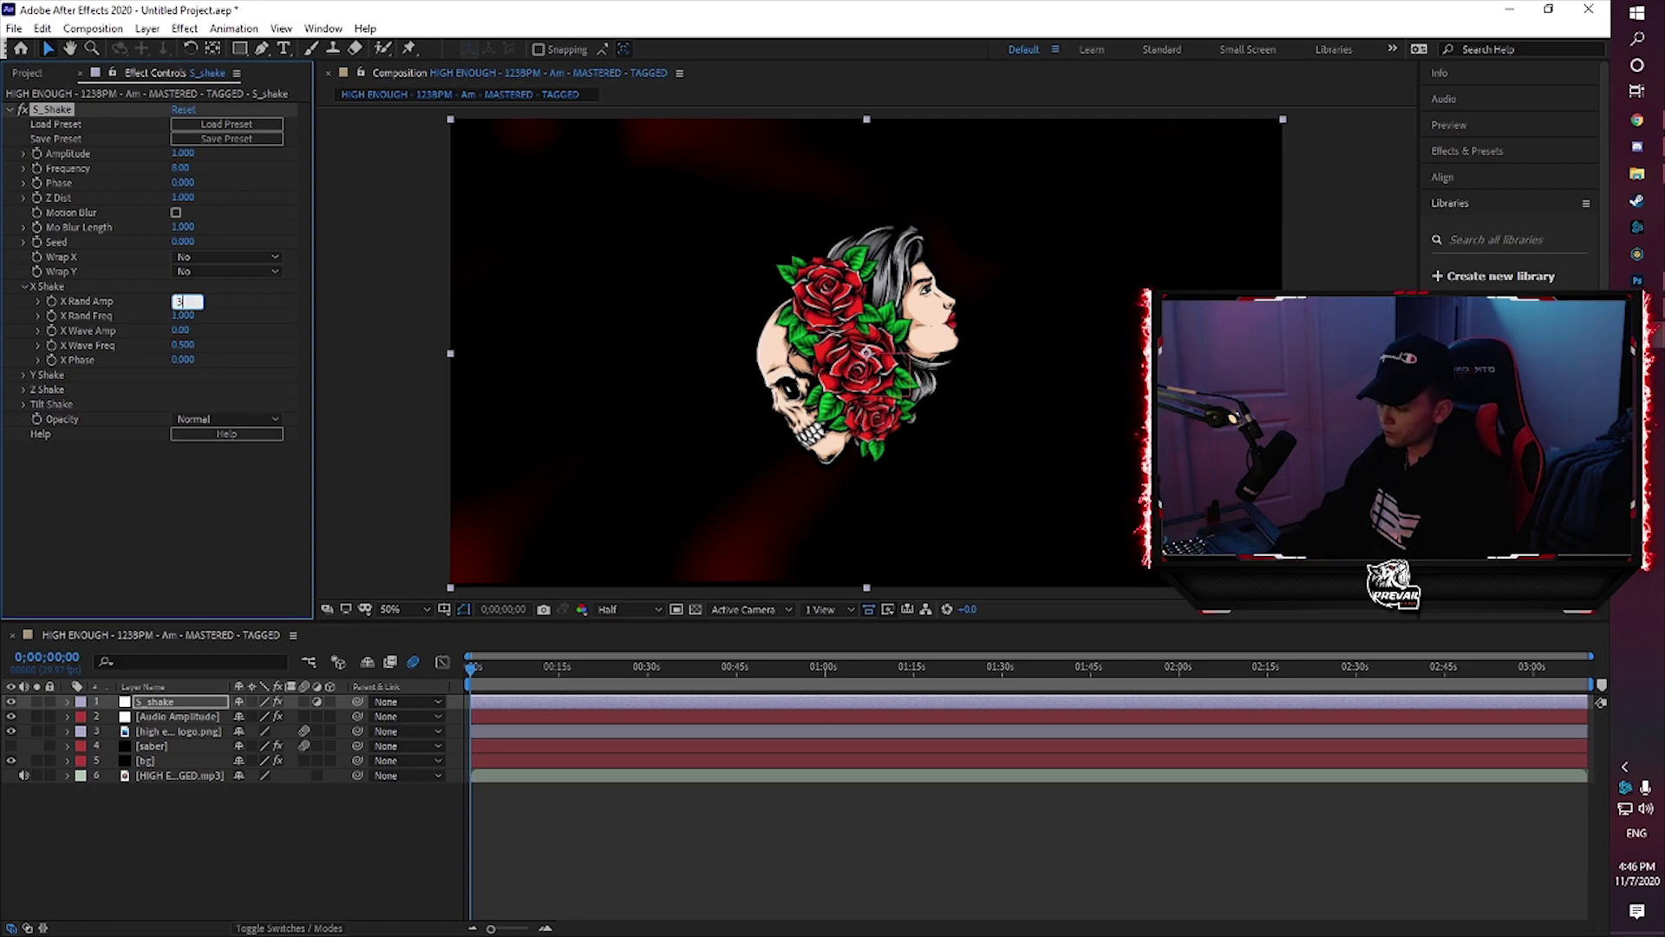
left_click(18, 317)
left_click(23, 287)
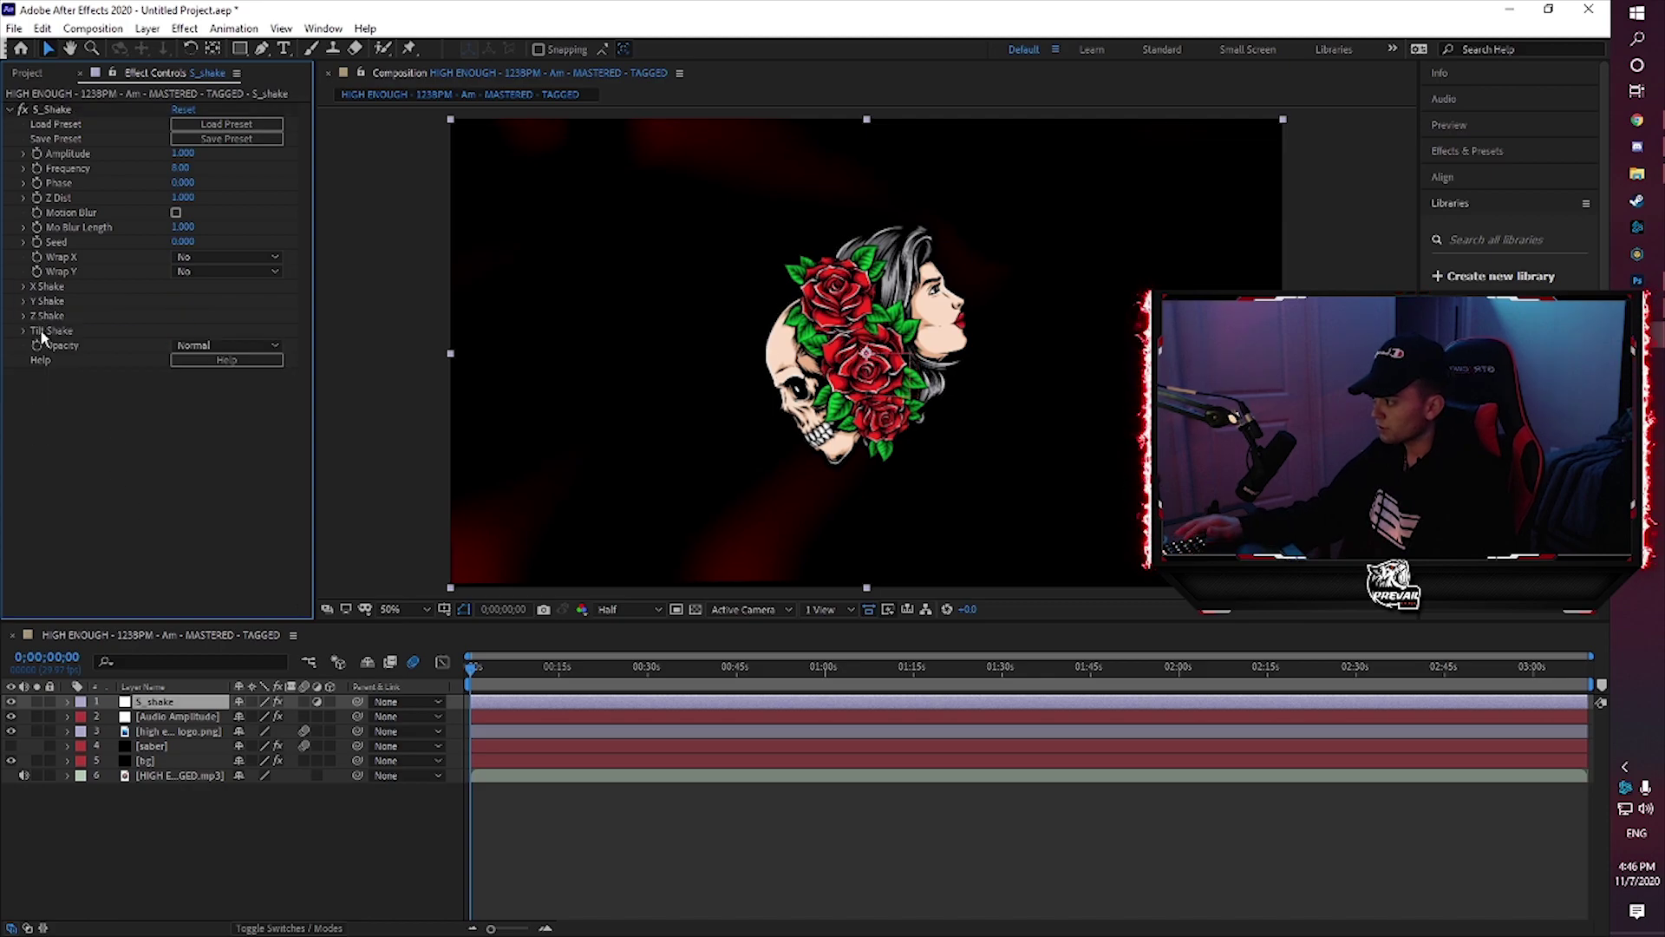
left_click(25, 301)
left_click(178, 315)
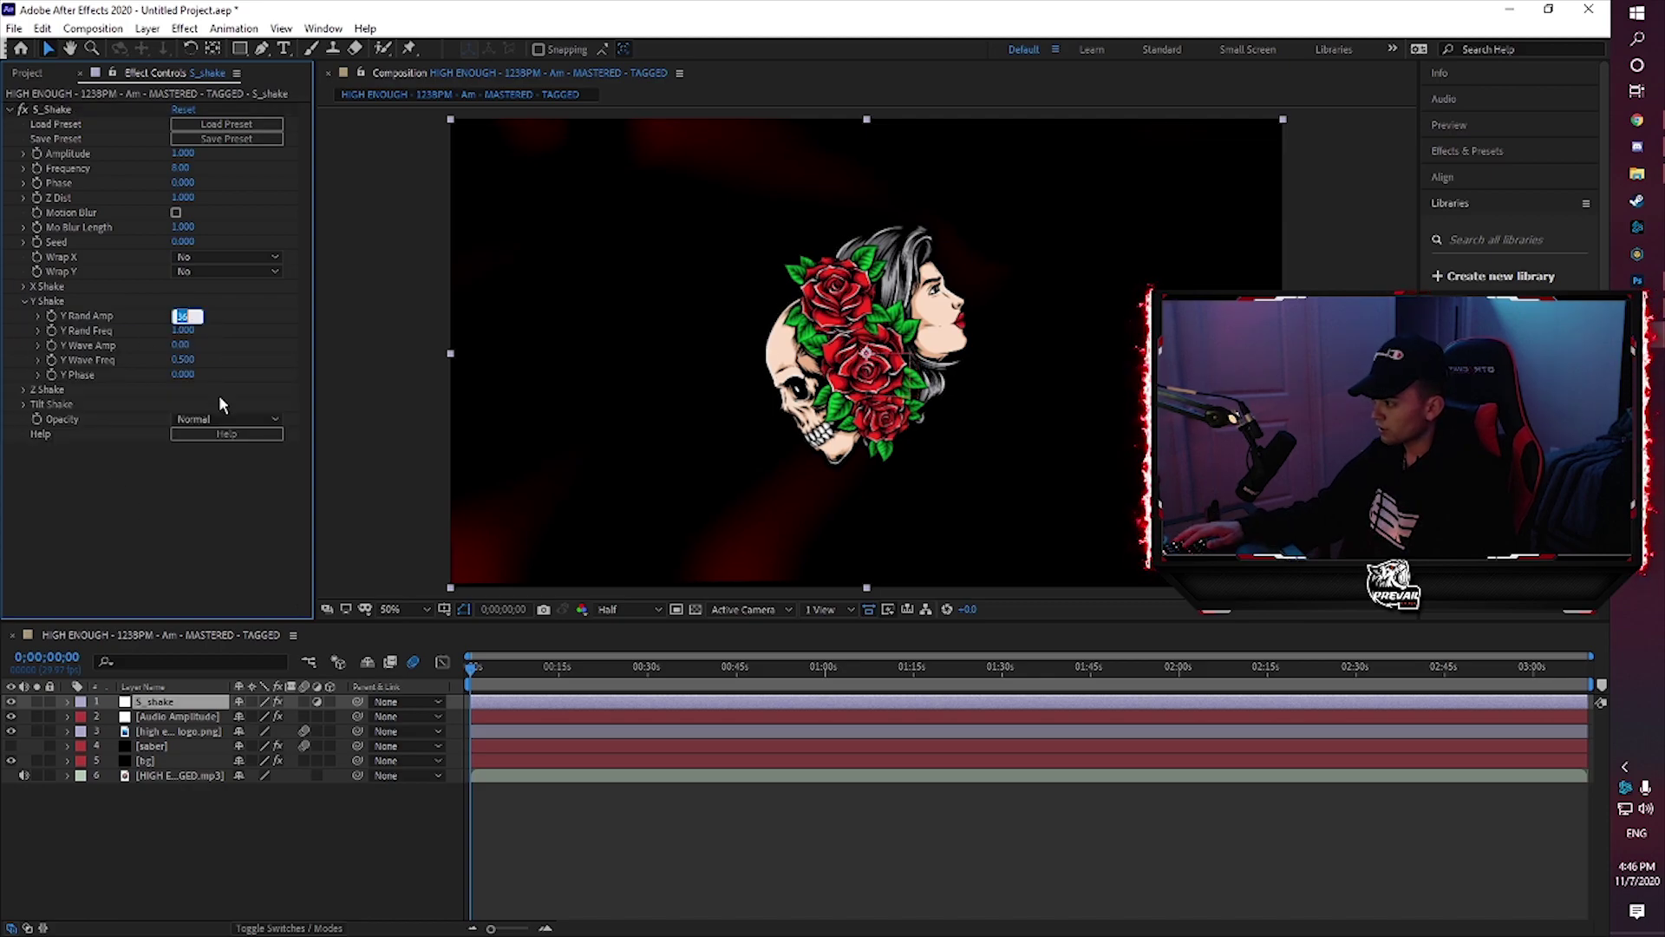
type("1.5")
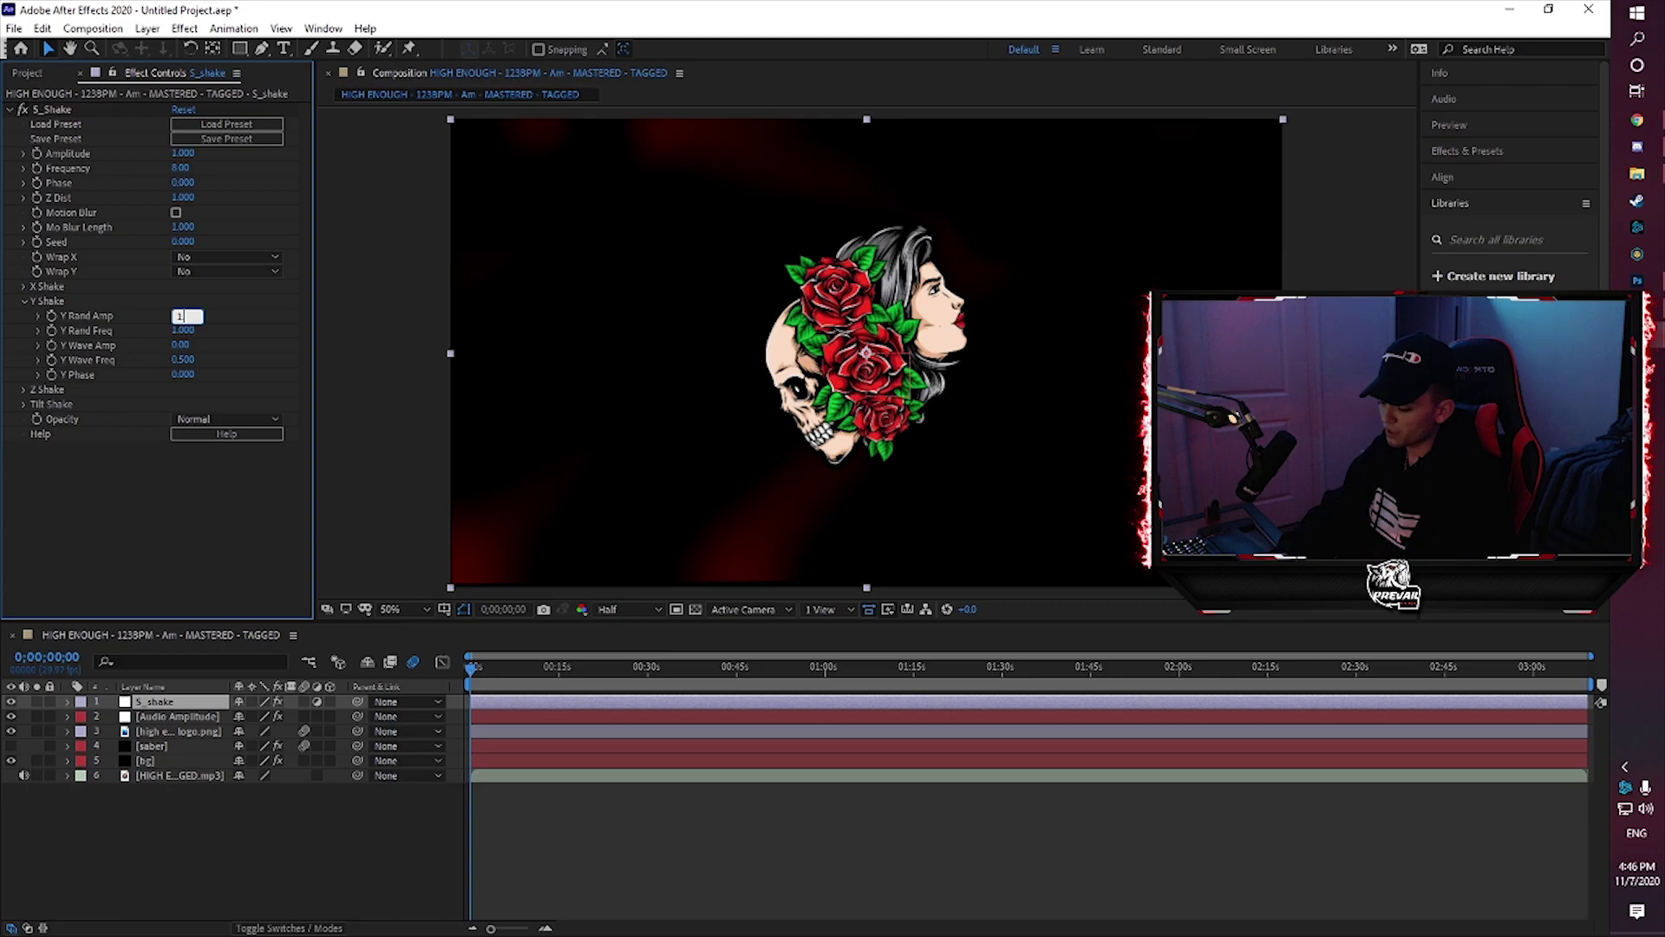
key("Return")
left_click(24, 301)
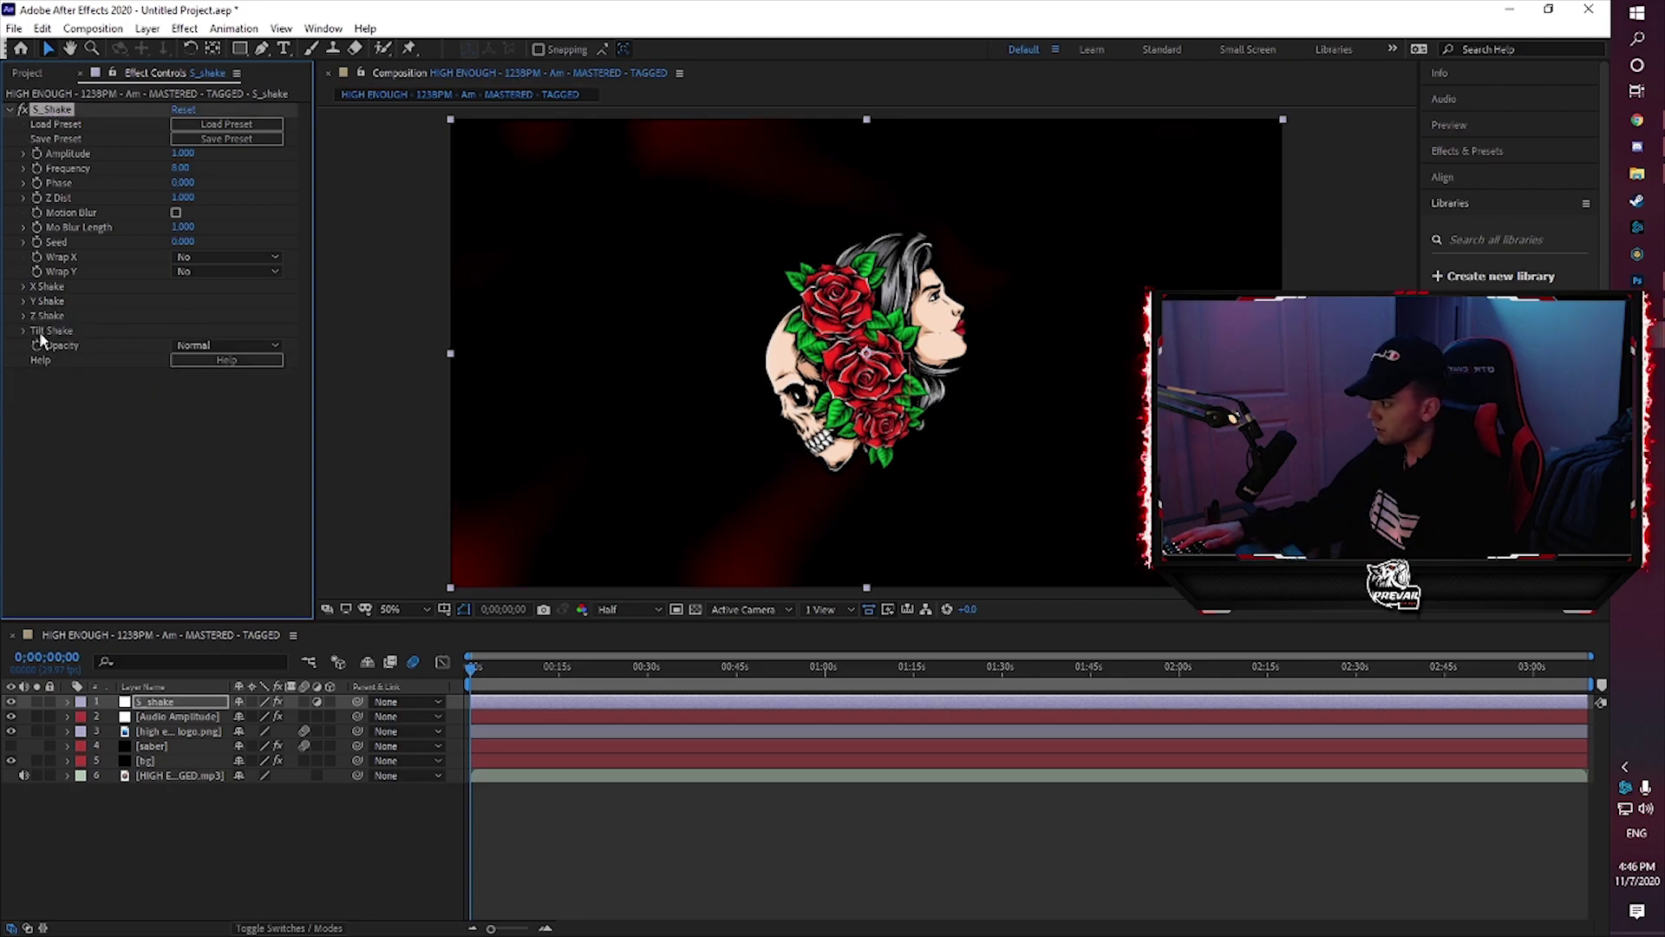
left_click(23, 315)
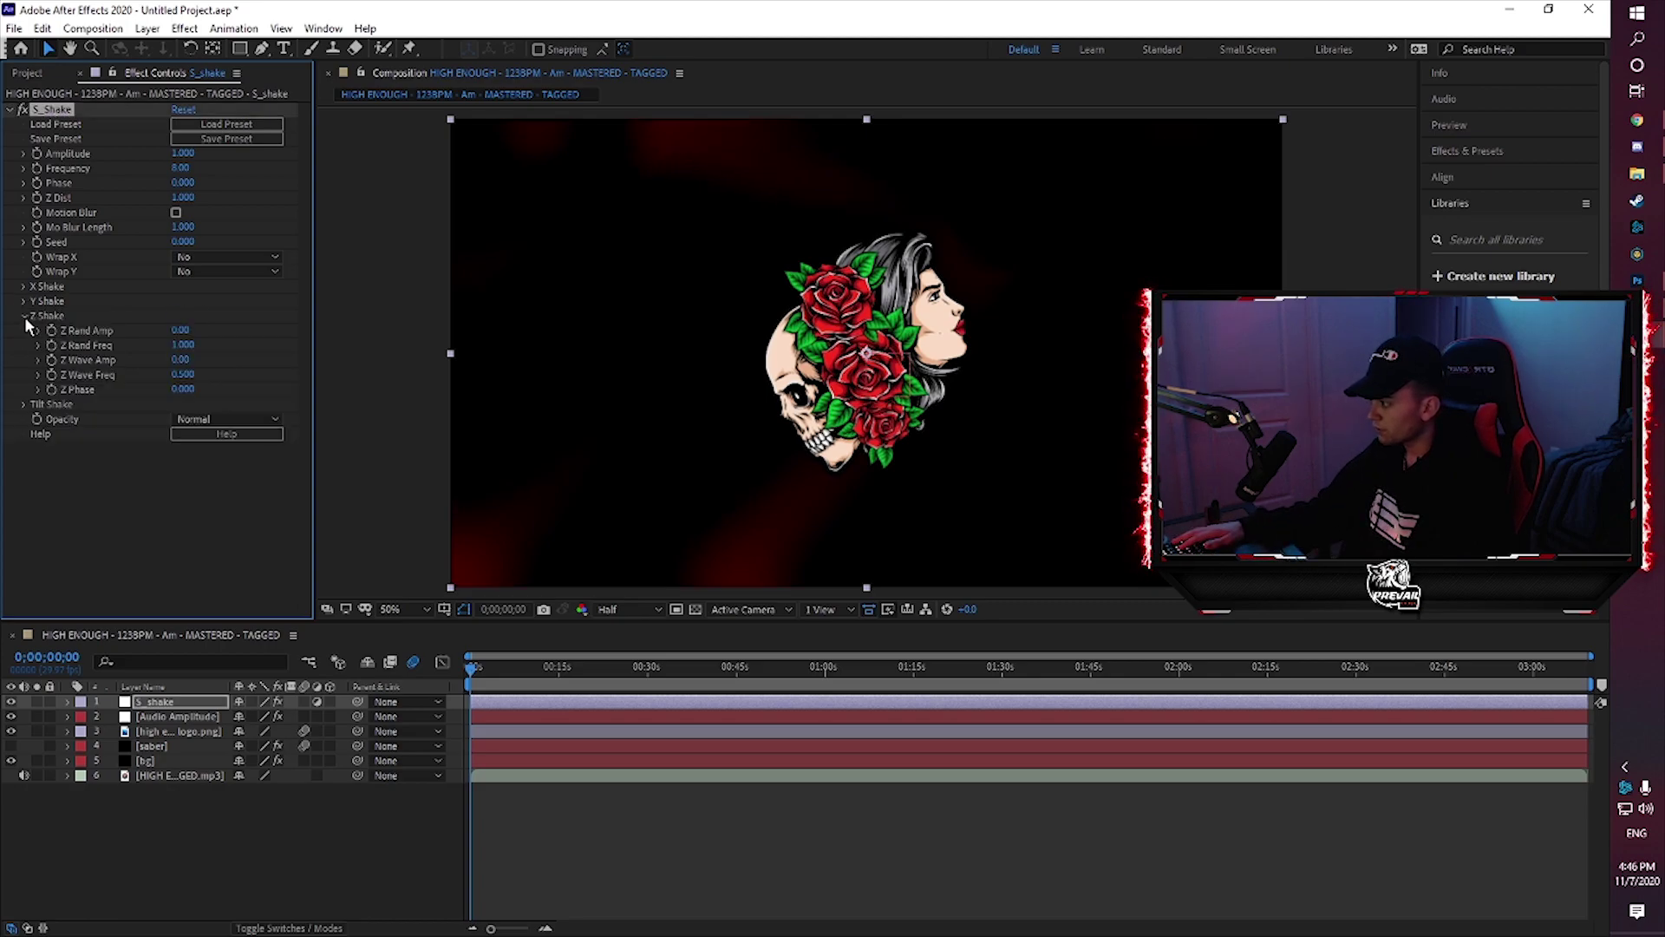
left_click(24, 316)
Set Tilt Rand Amp to 0.8 and the overall shake Amplitude to 1.1
left_click(24, 330)
left_click(182, 345)
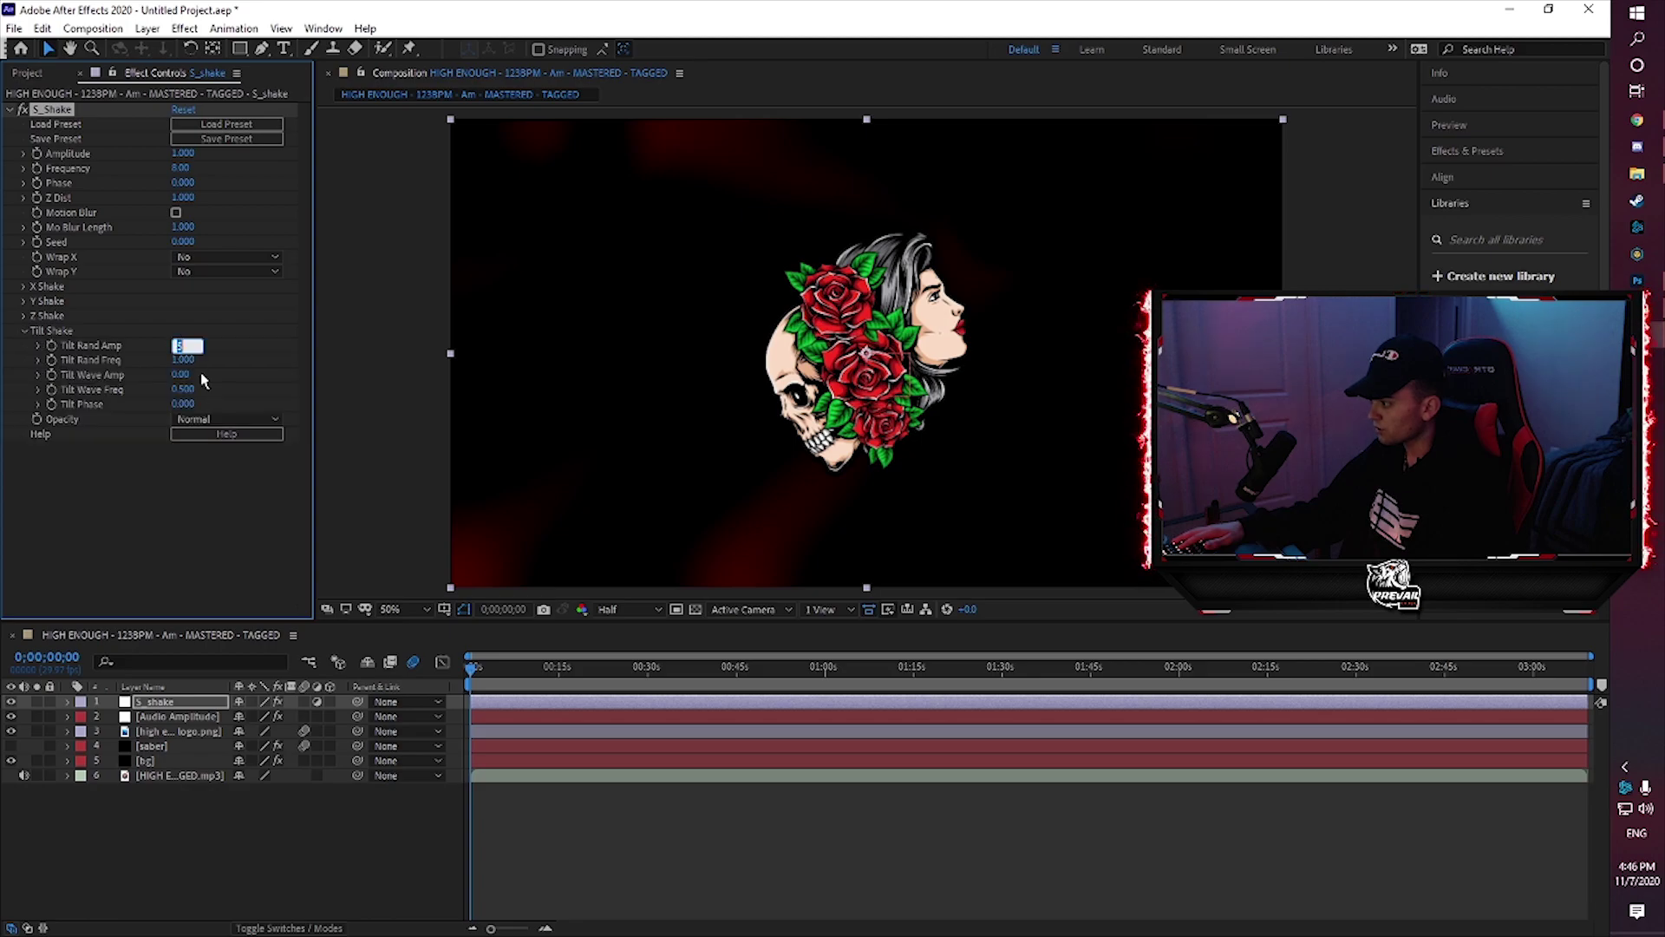
type("0.8")
key("Return")
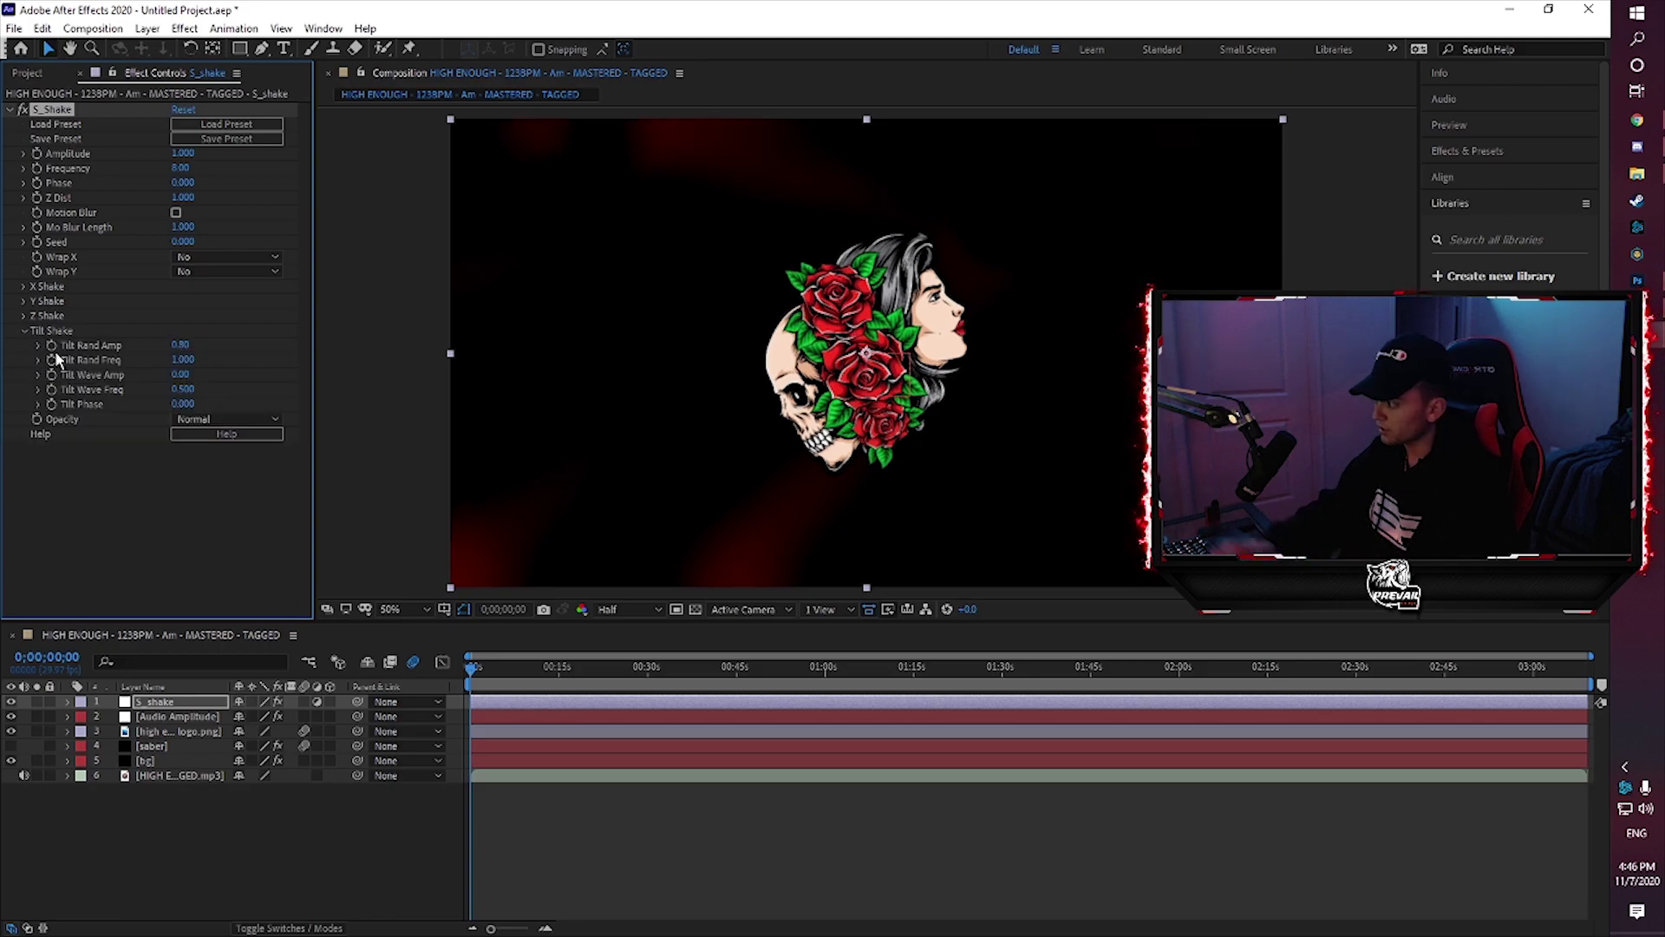
left_click(25, 330)
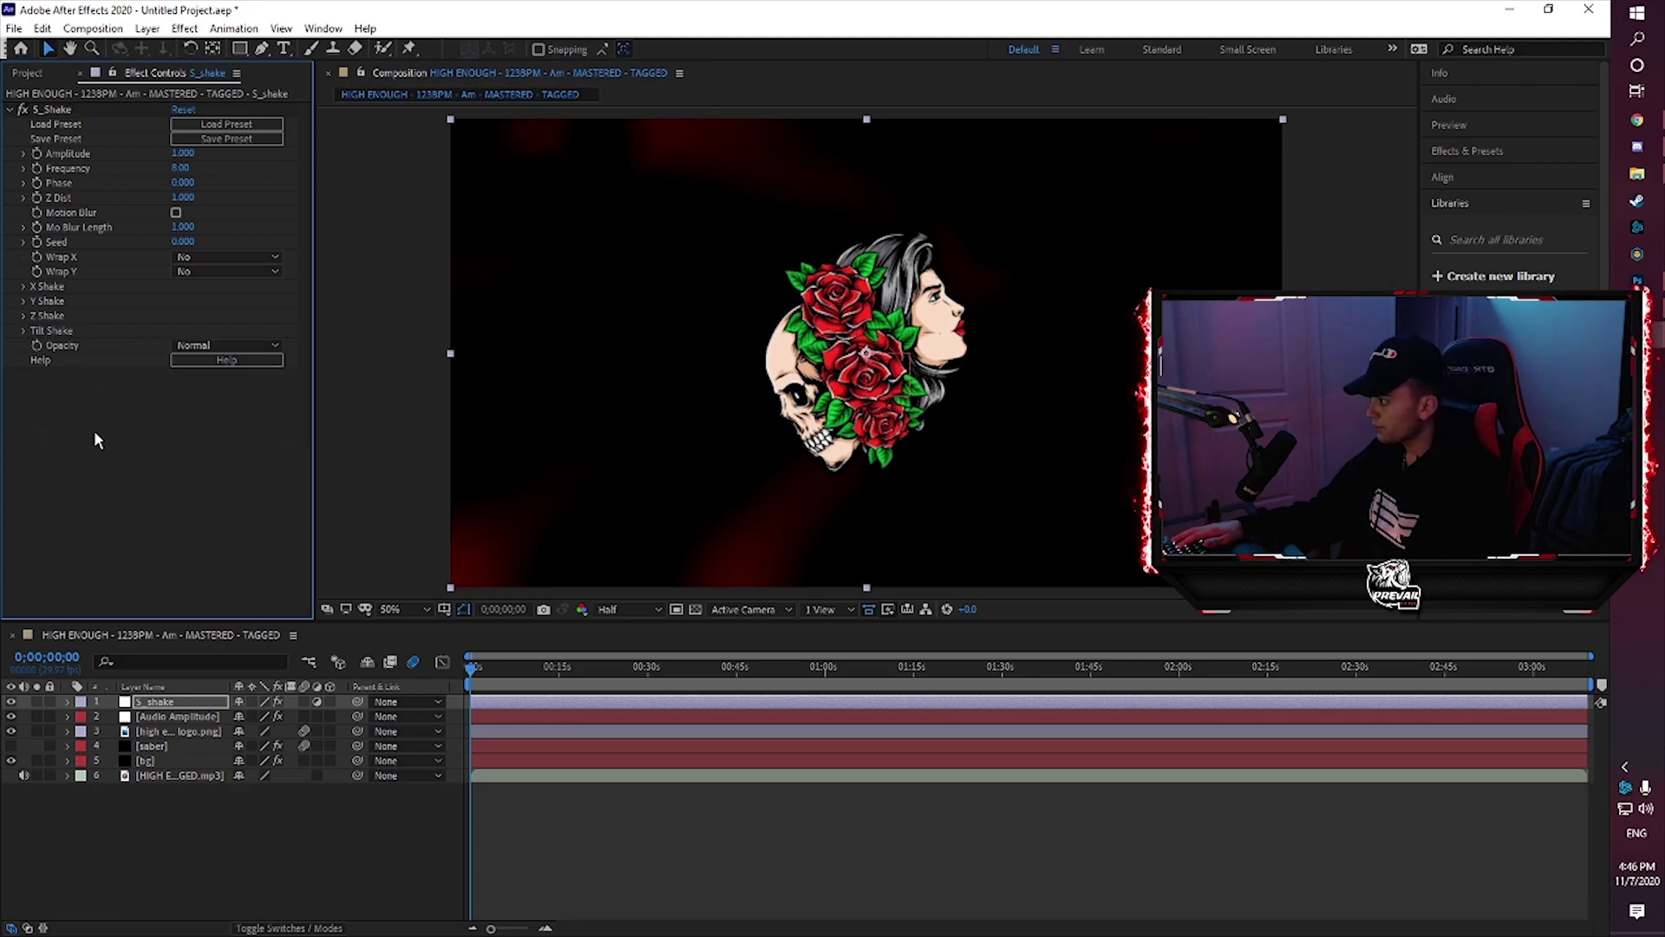
left_click(183, 154)
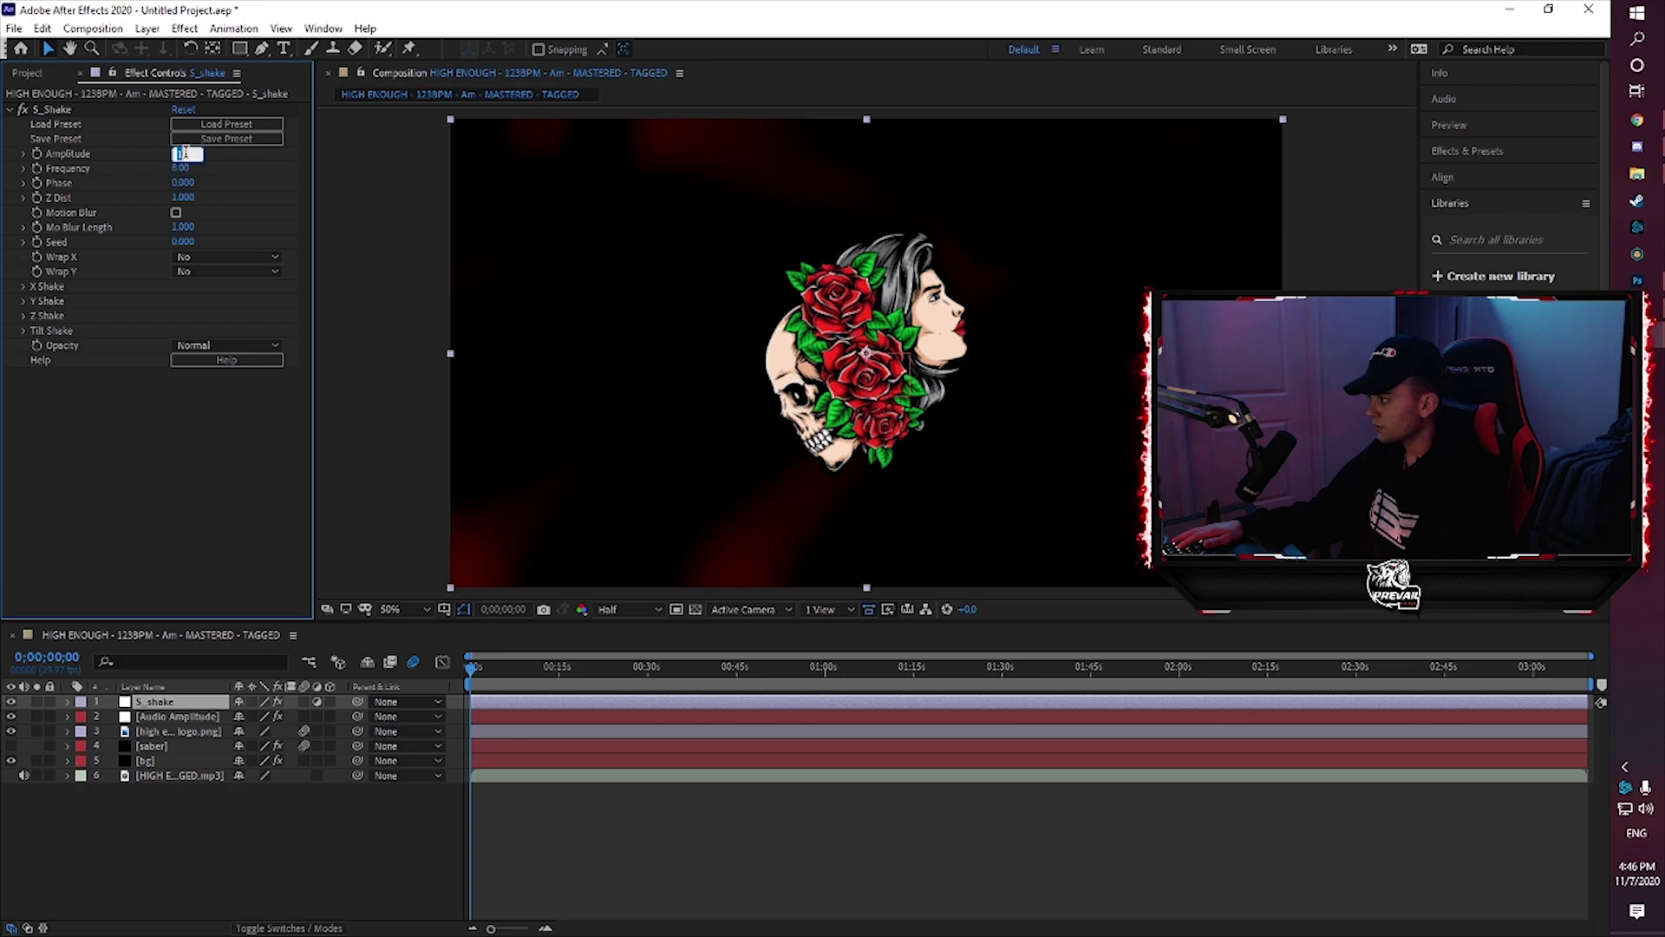
type("1")
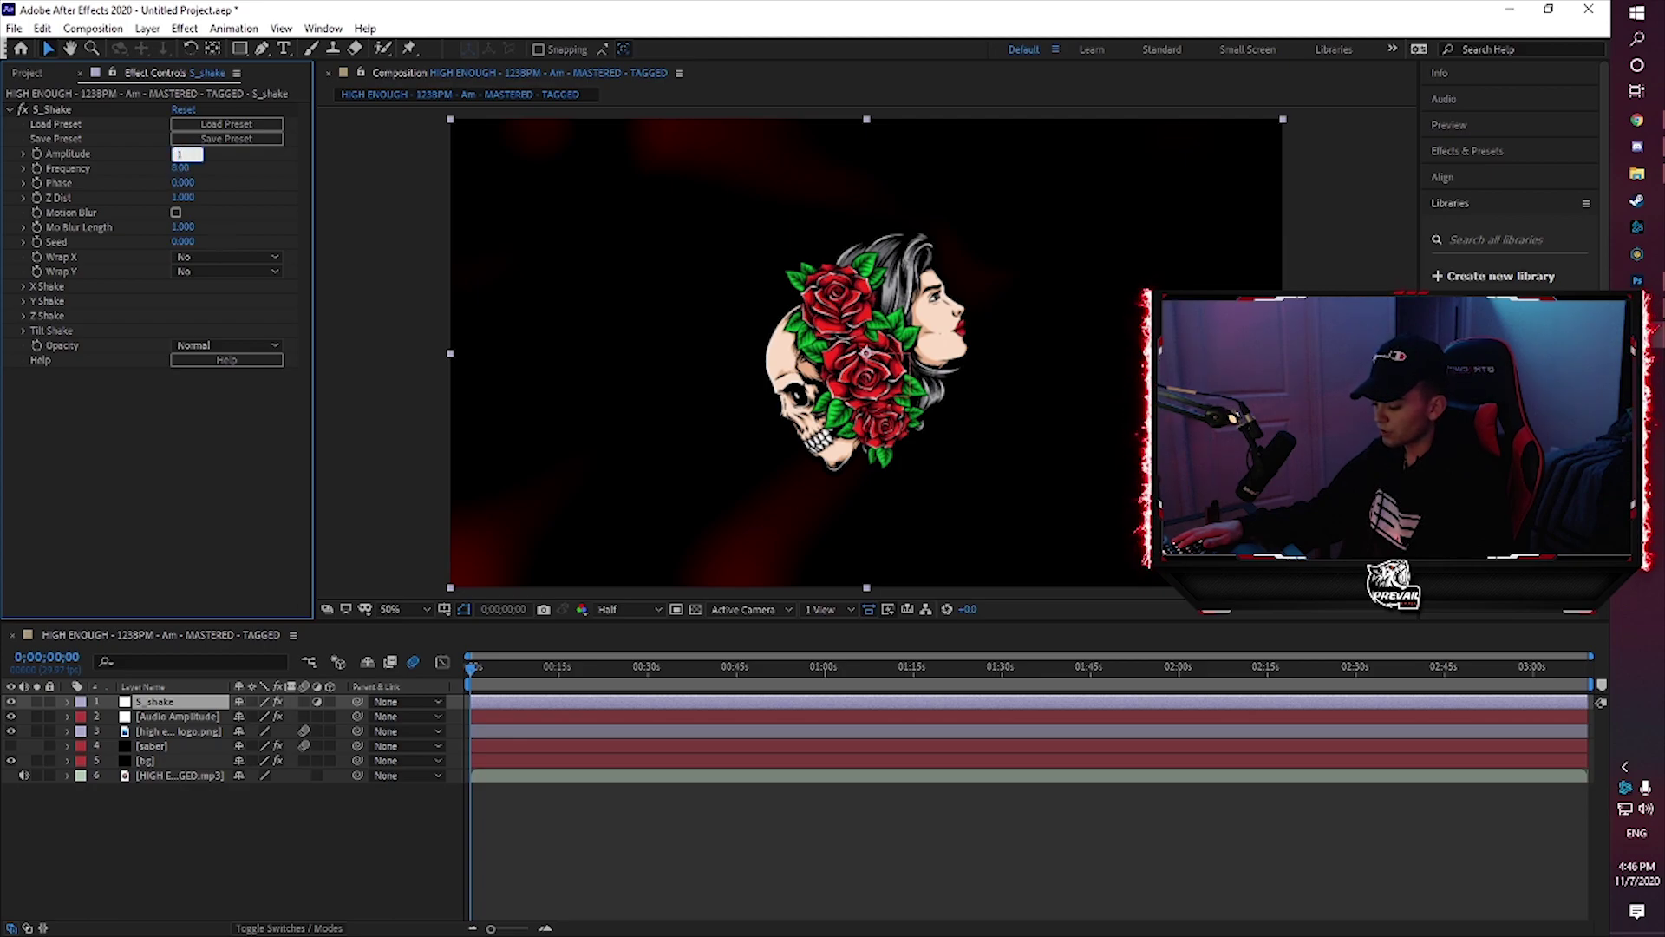
type(".1")
key("Return")
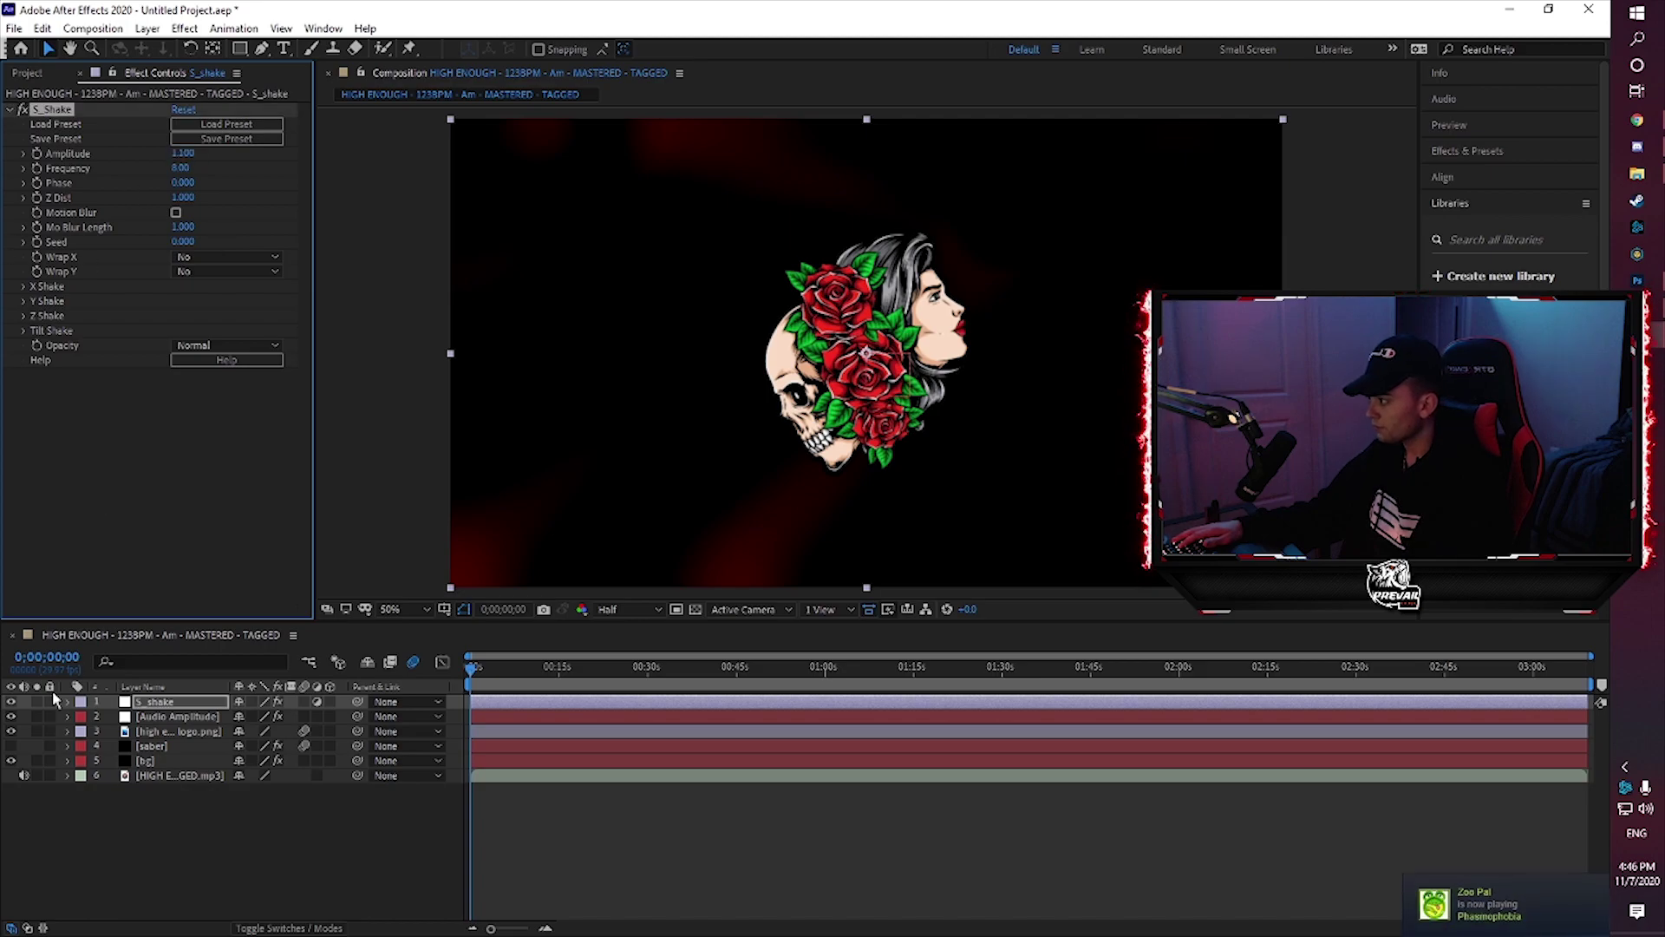
Add an expression to S_Shake's Frequency and pick-whip it to the Audio Amplitude slider
left_click(68, 701)
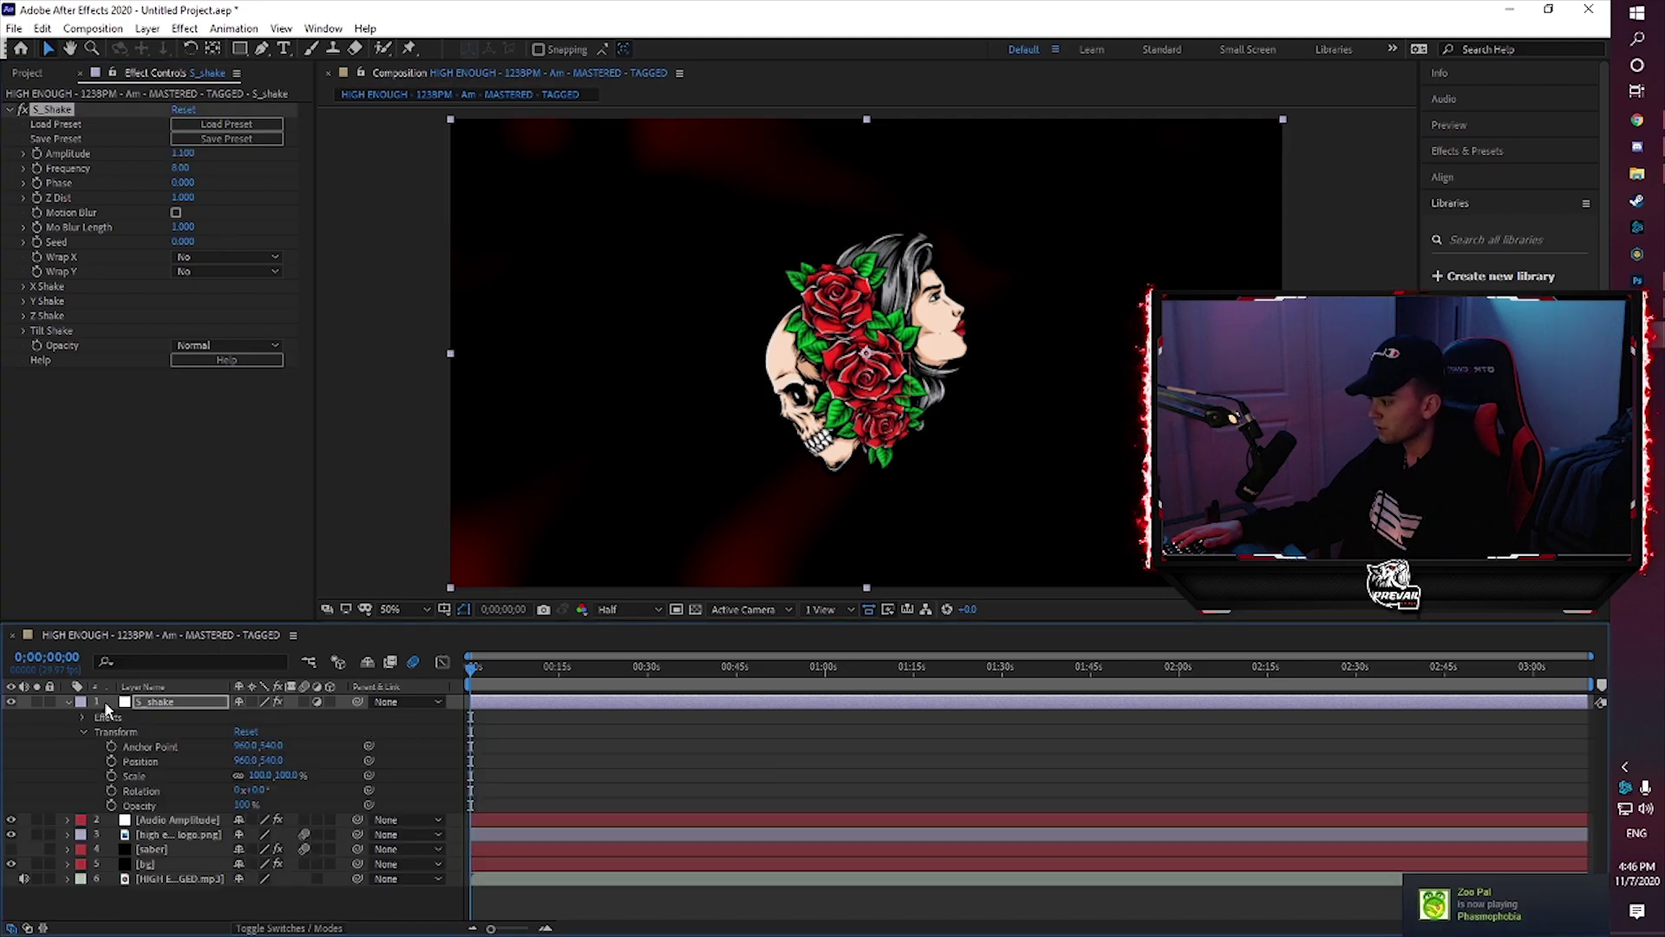
left_click(68, 819)
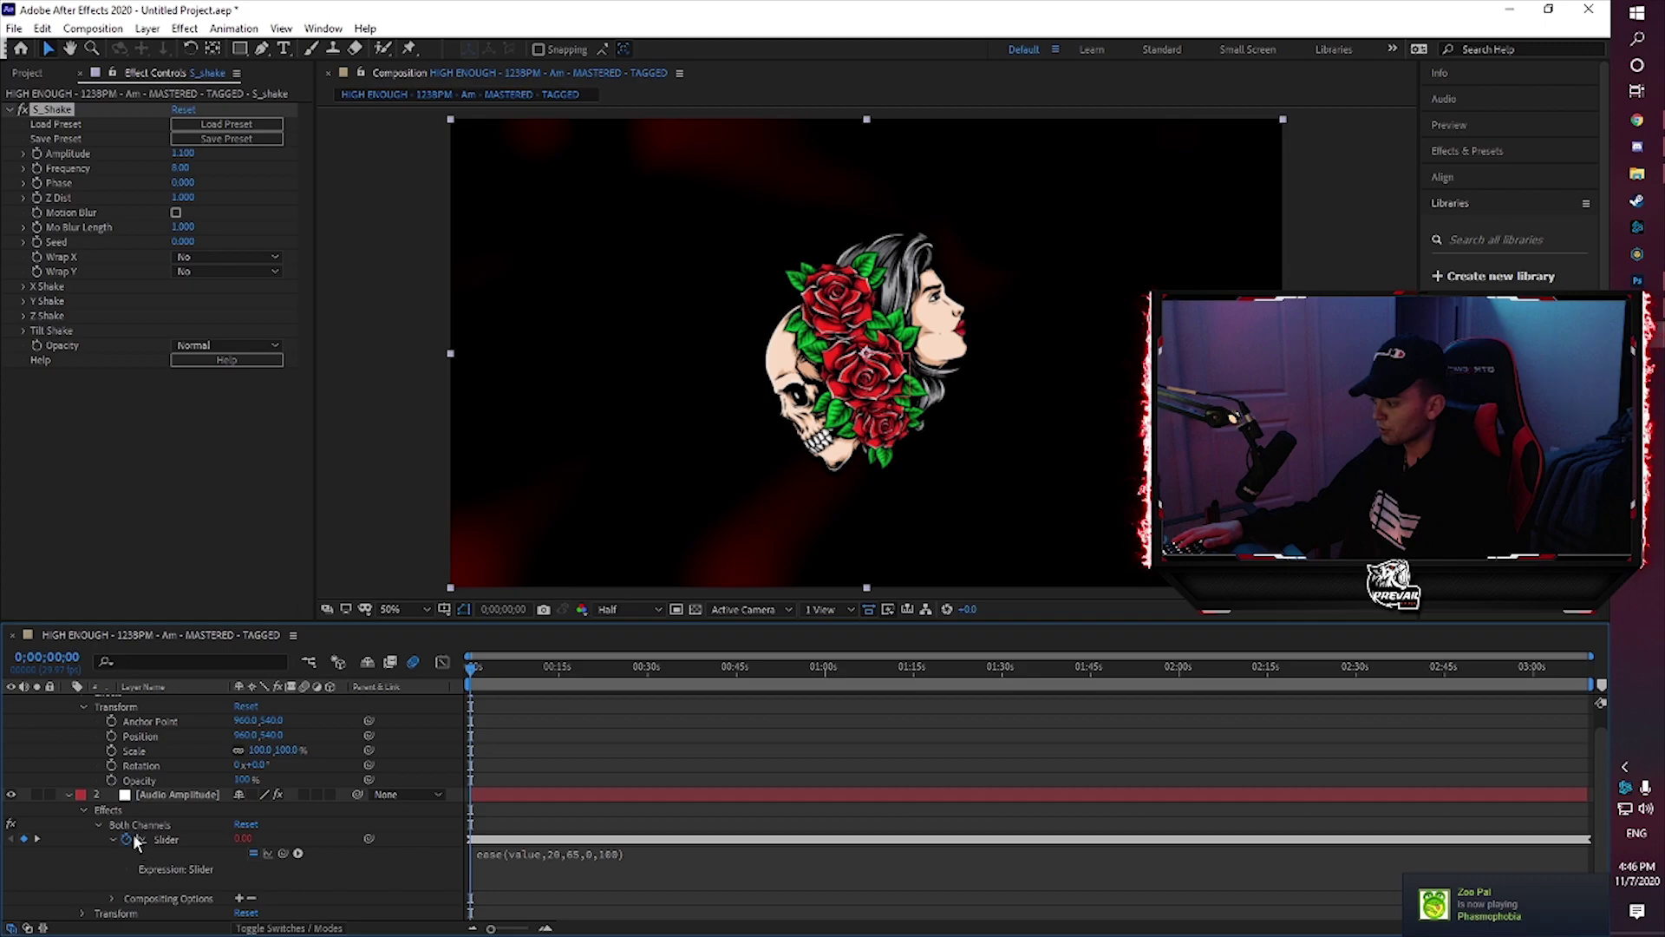
left_click(84, 707)
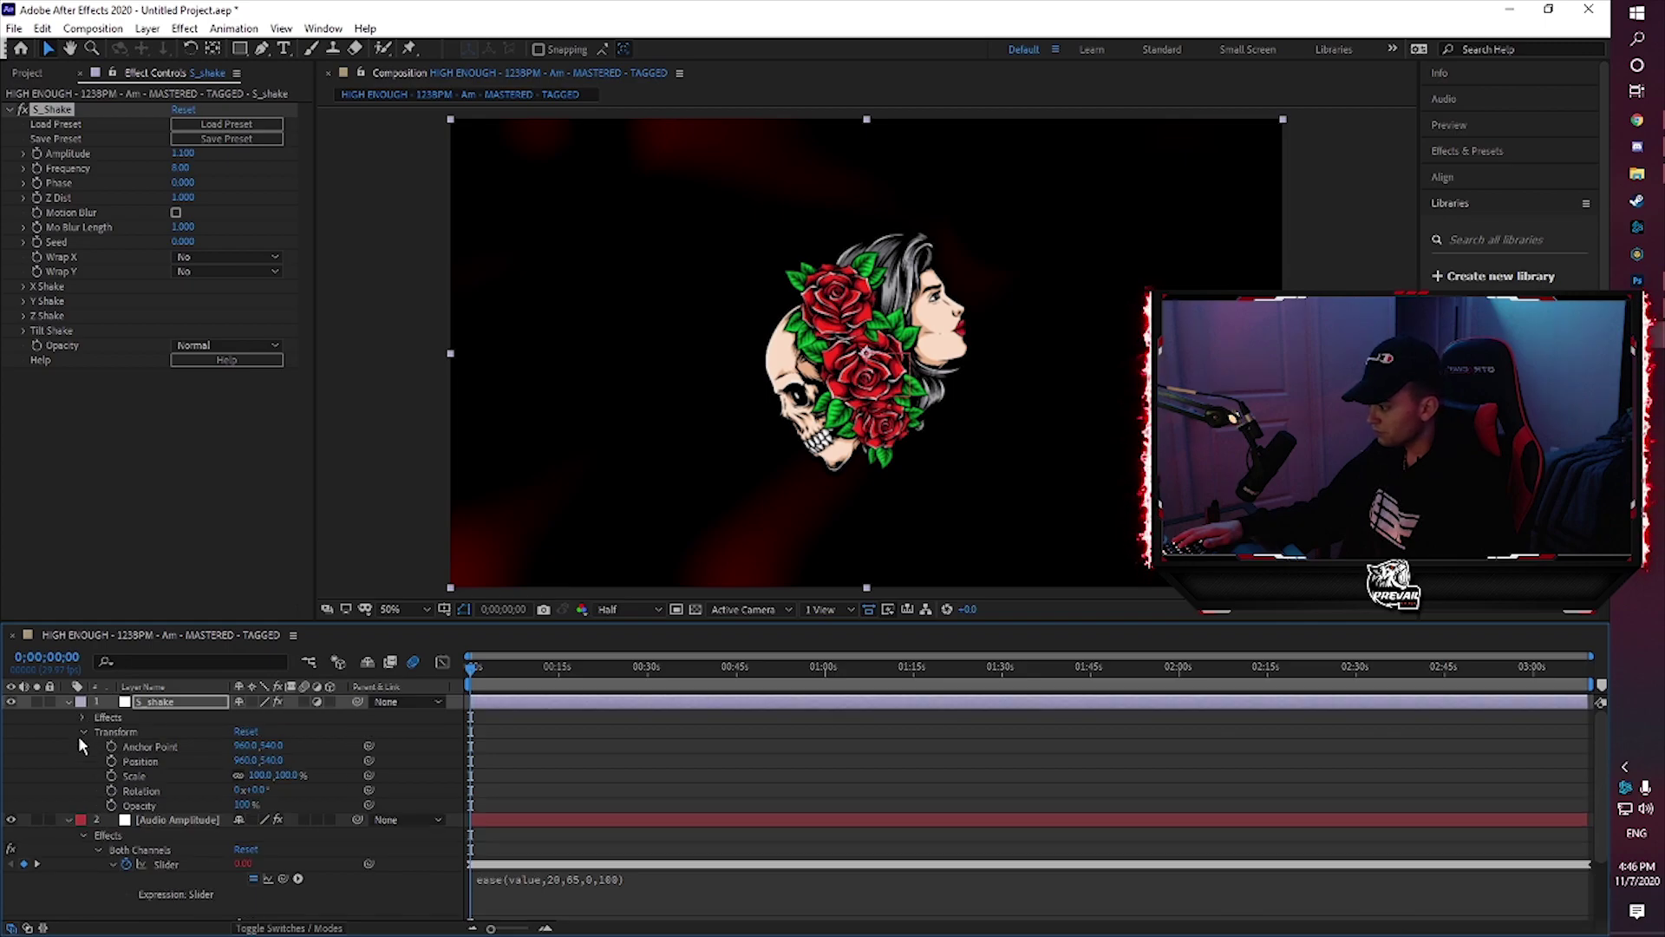
left_click(83, 717)
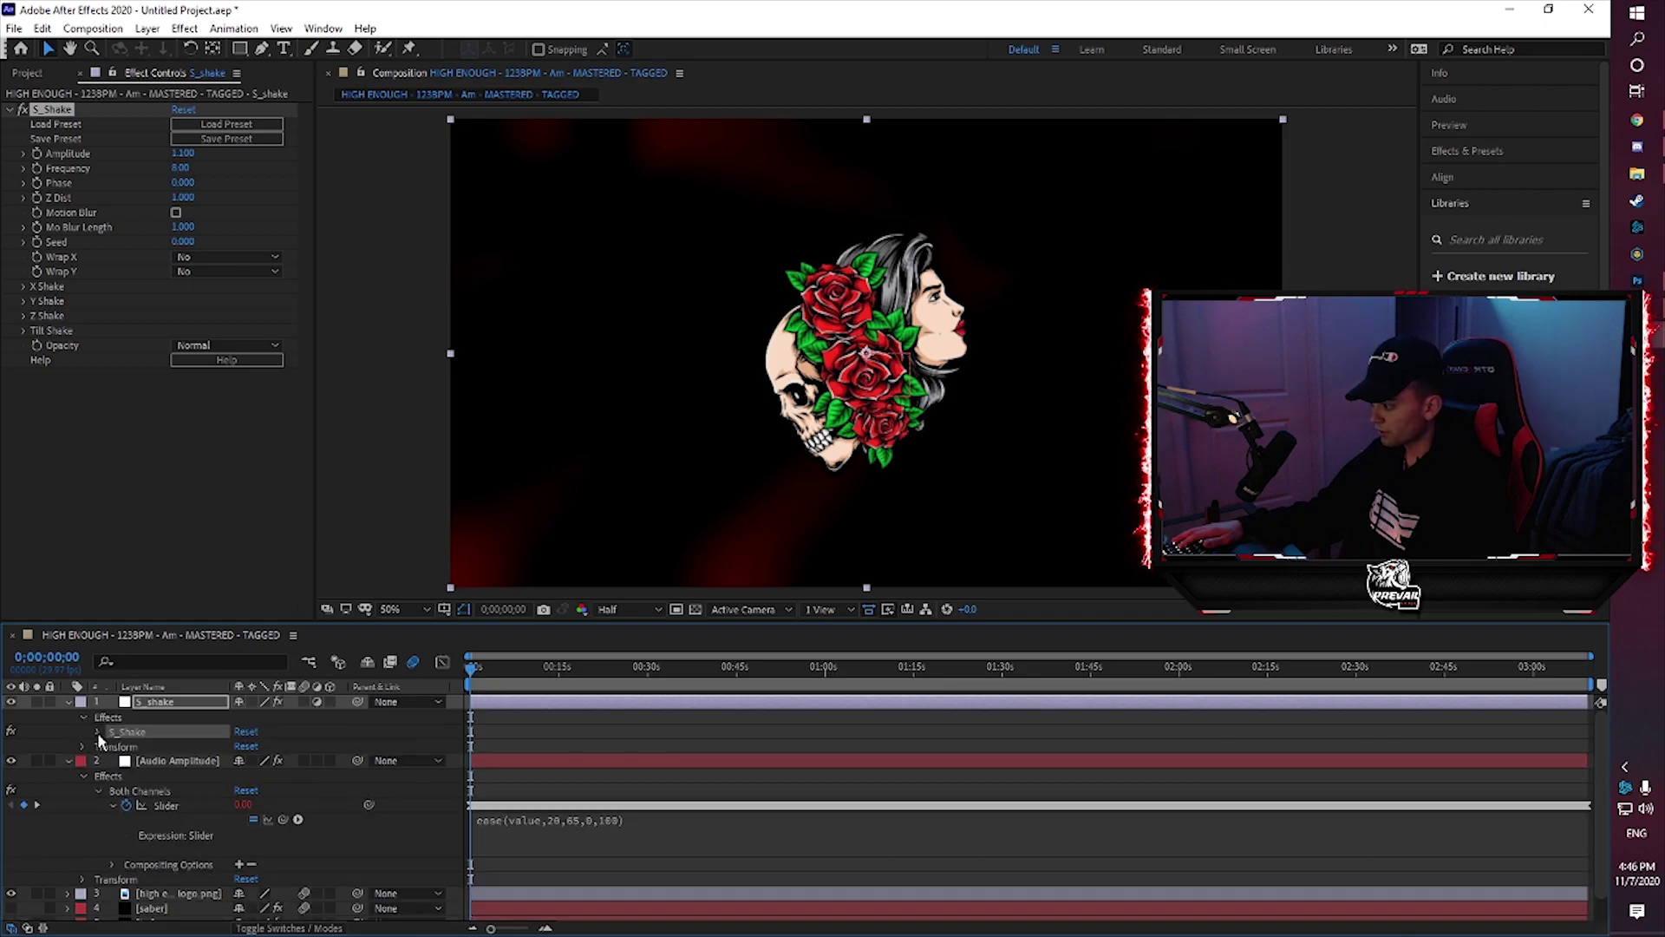
left_click(98, 733)
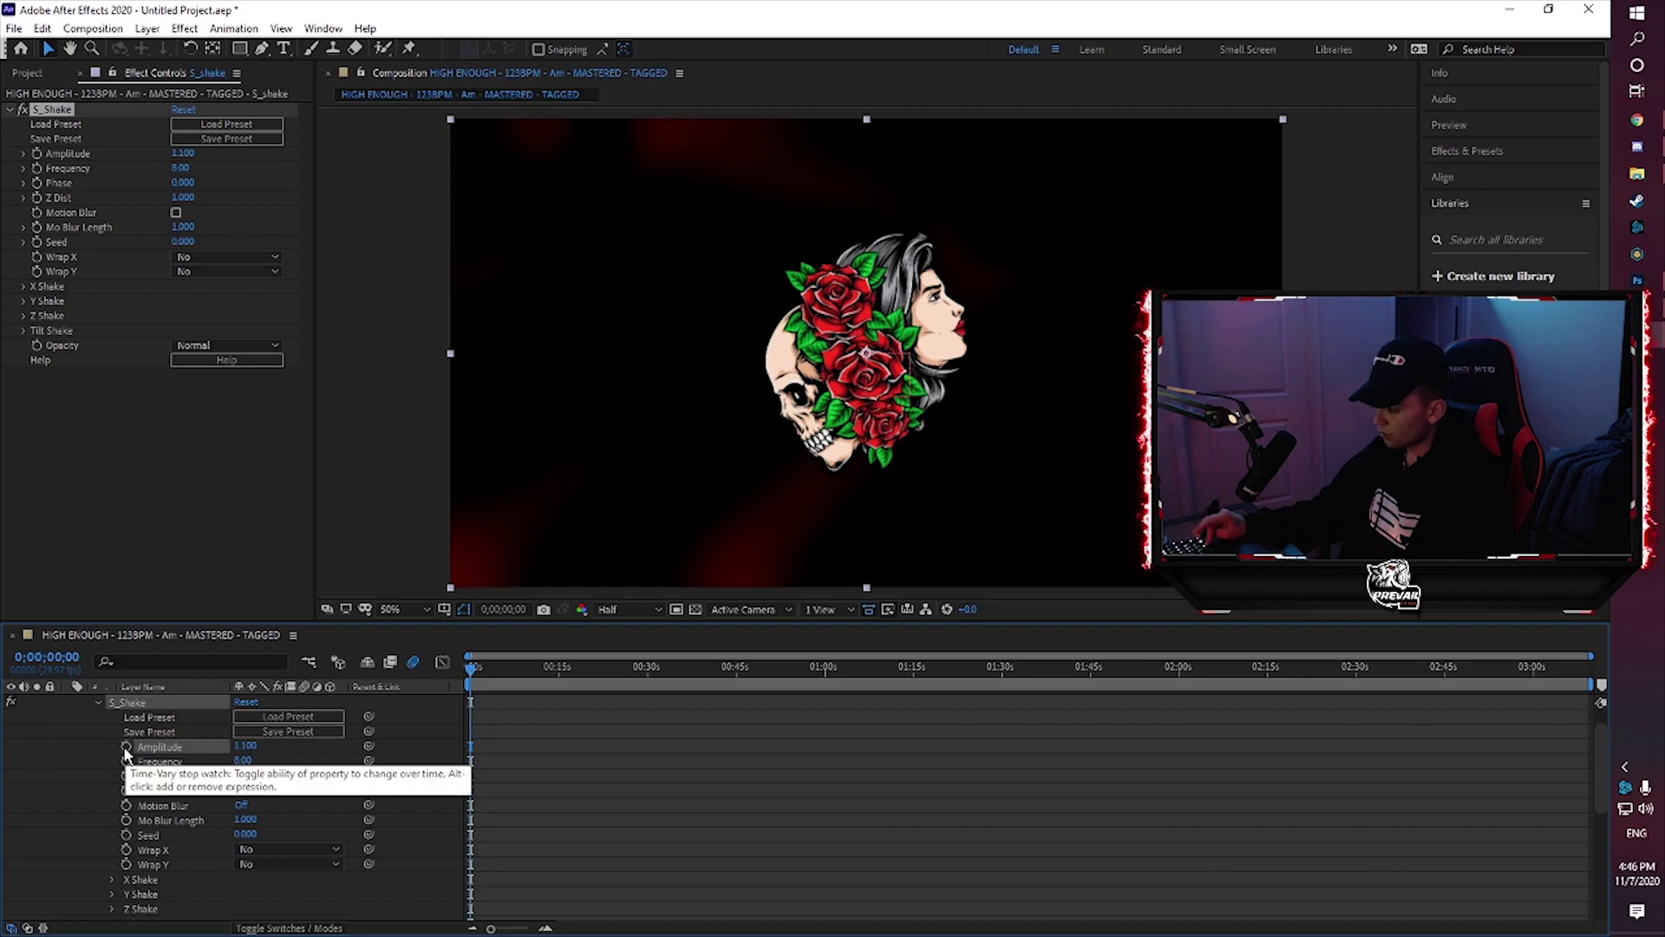
left_click(126, 762, "alt")
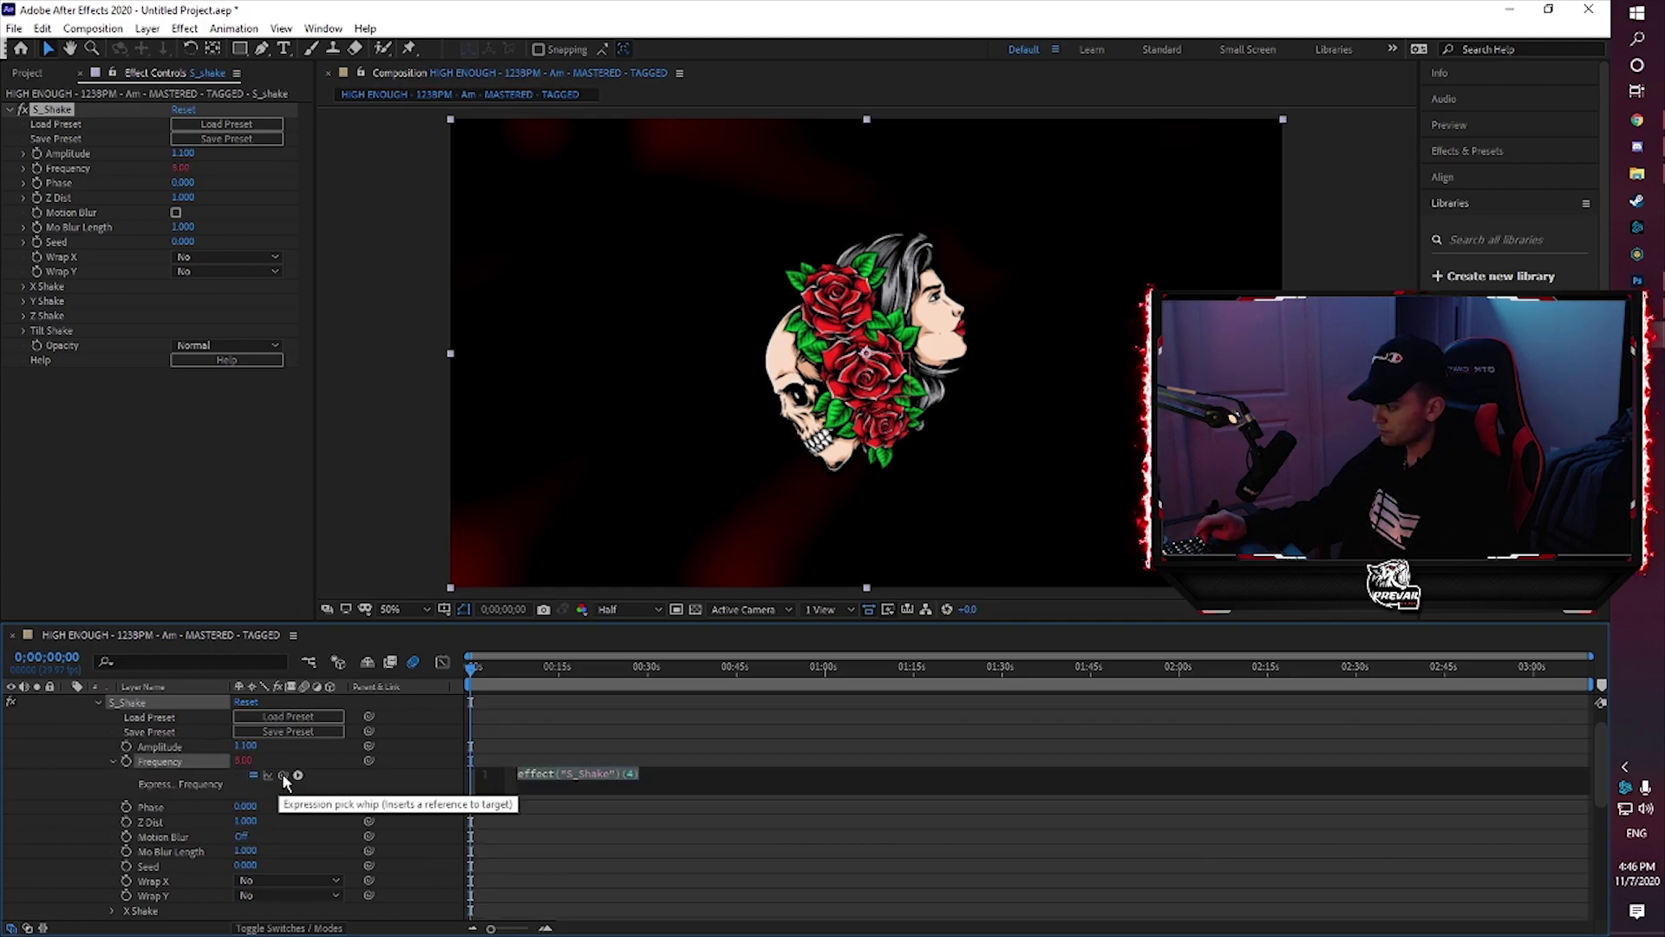
left_click_drag(283, 773, 162, 866)
Collapse the S_shake and Audio Amplitude layers, then preview the shake from about 0:30
scroll(484, 764, "up", 1)
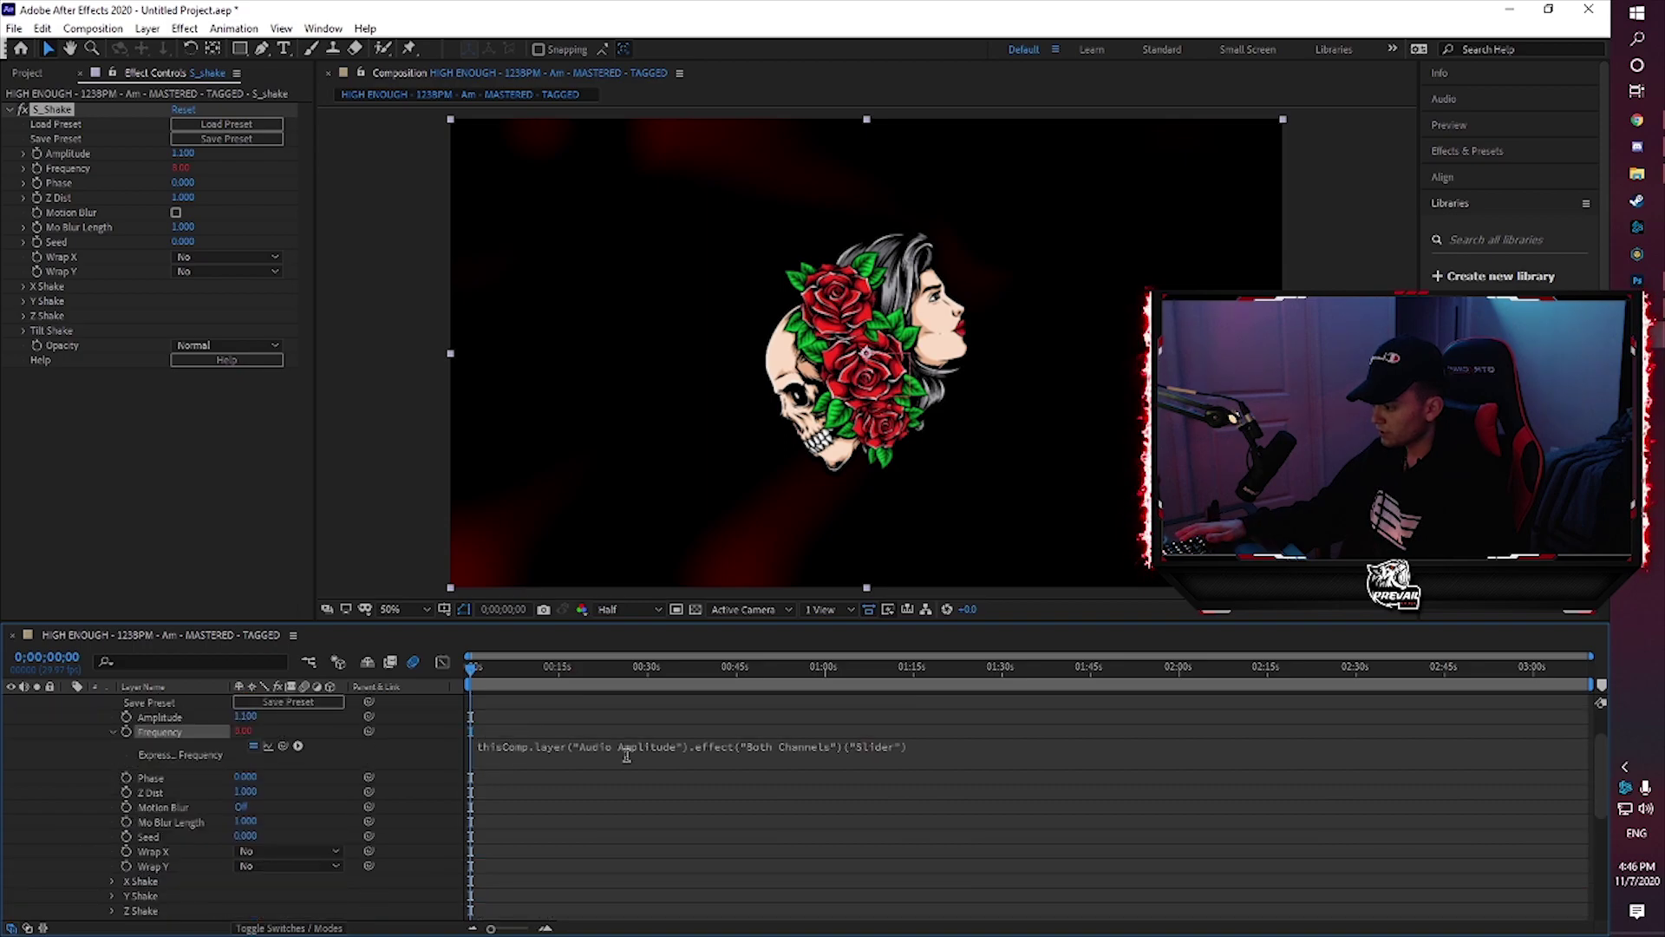
scroll(85, 731, "up", 1)
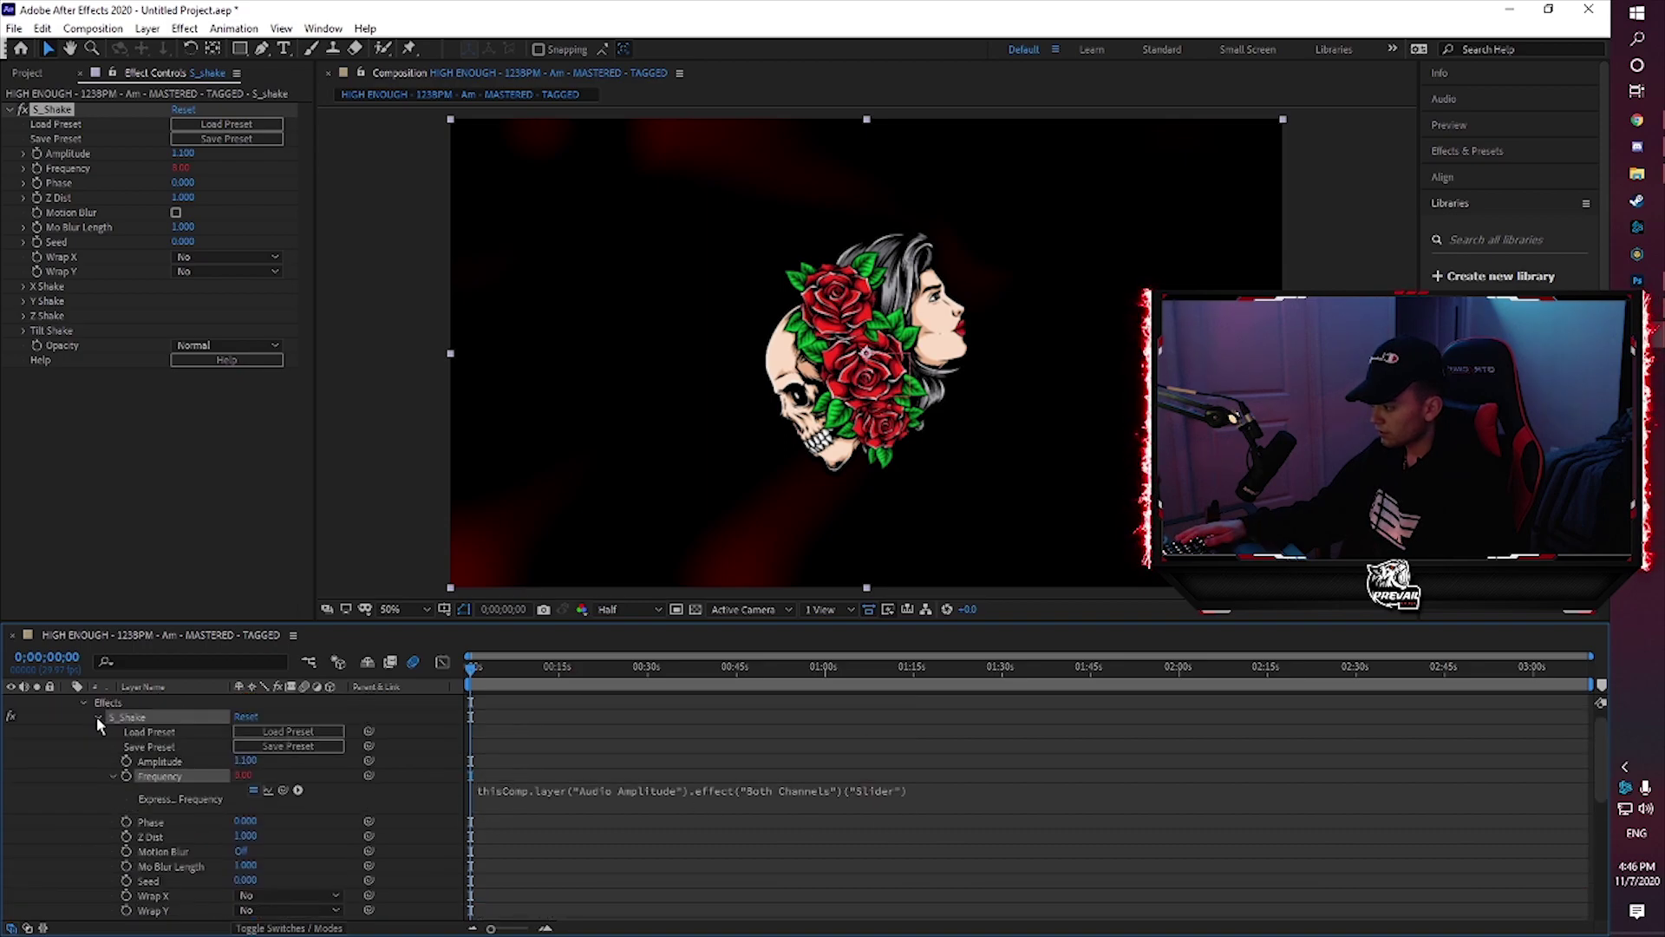
left_click(96, 716)
left_click(84, 702)
scroll(83, 707, "up", 1)
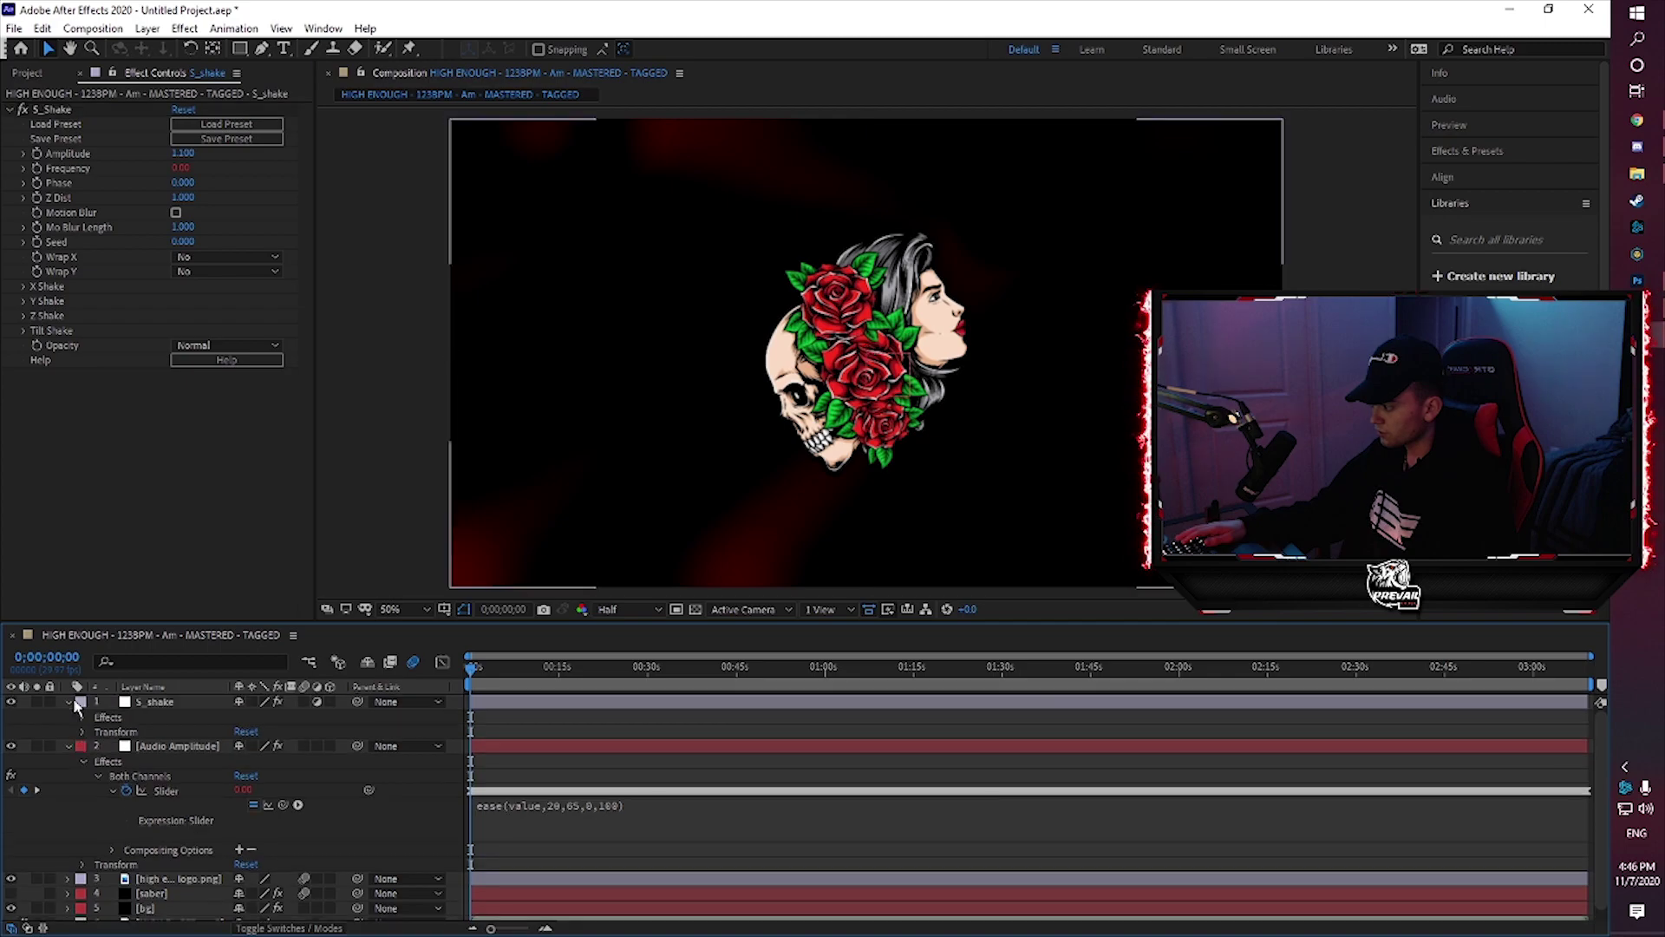
left_click(68, 702)
right_click(71, 717)
key("Escape")
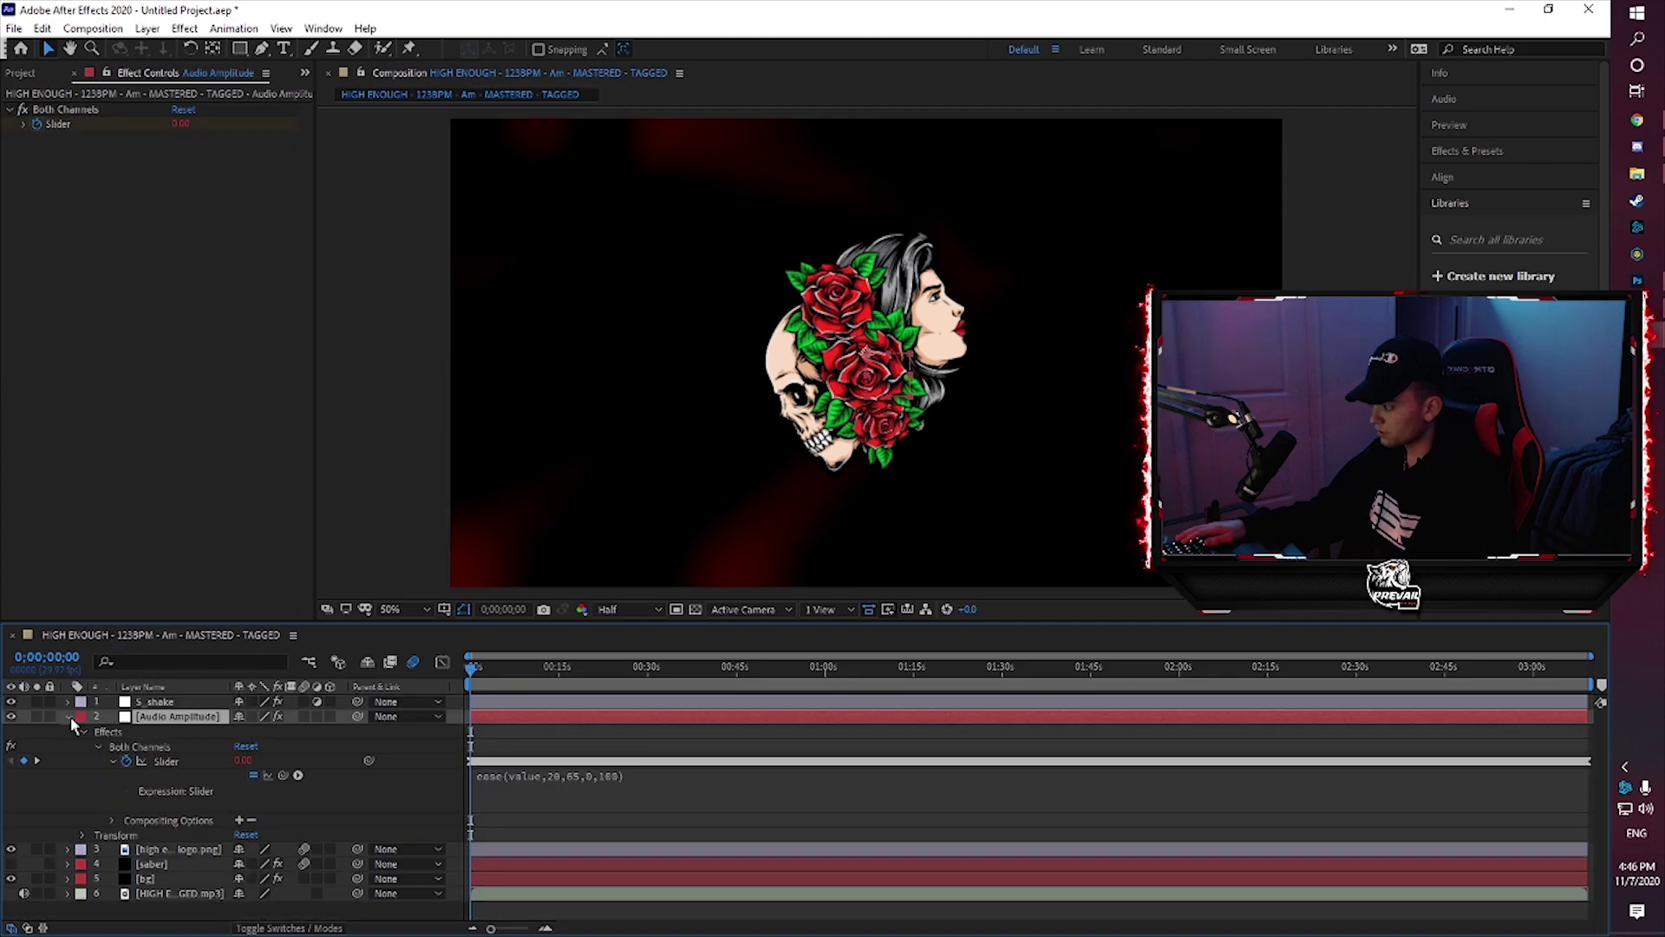
left_click(70, 717)
left_click(192, 836)
left_click_drag(475, 669, 659, 680)
key("space")
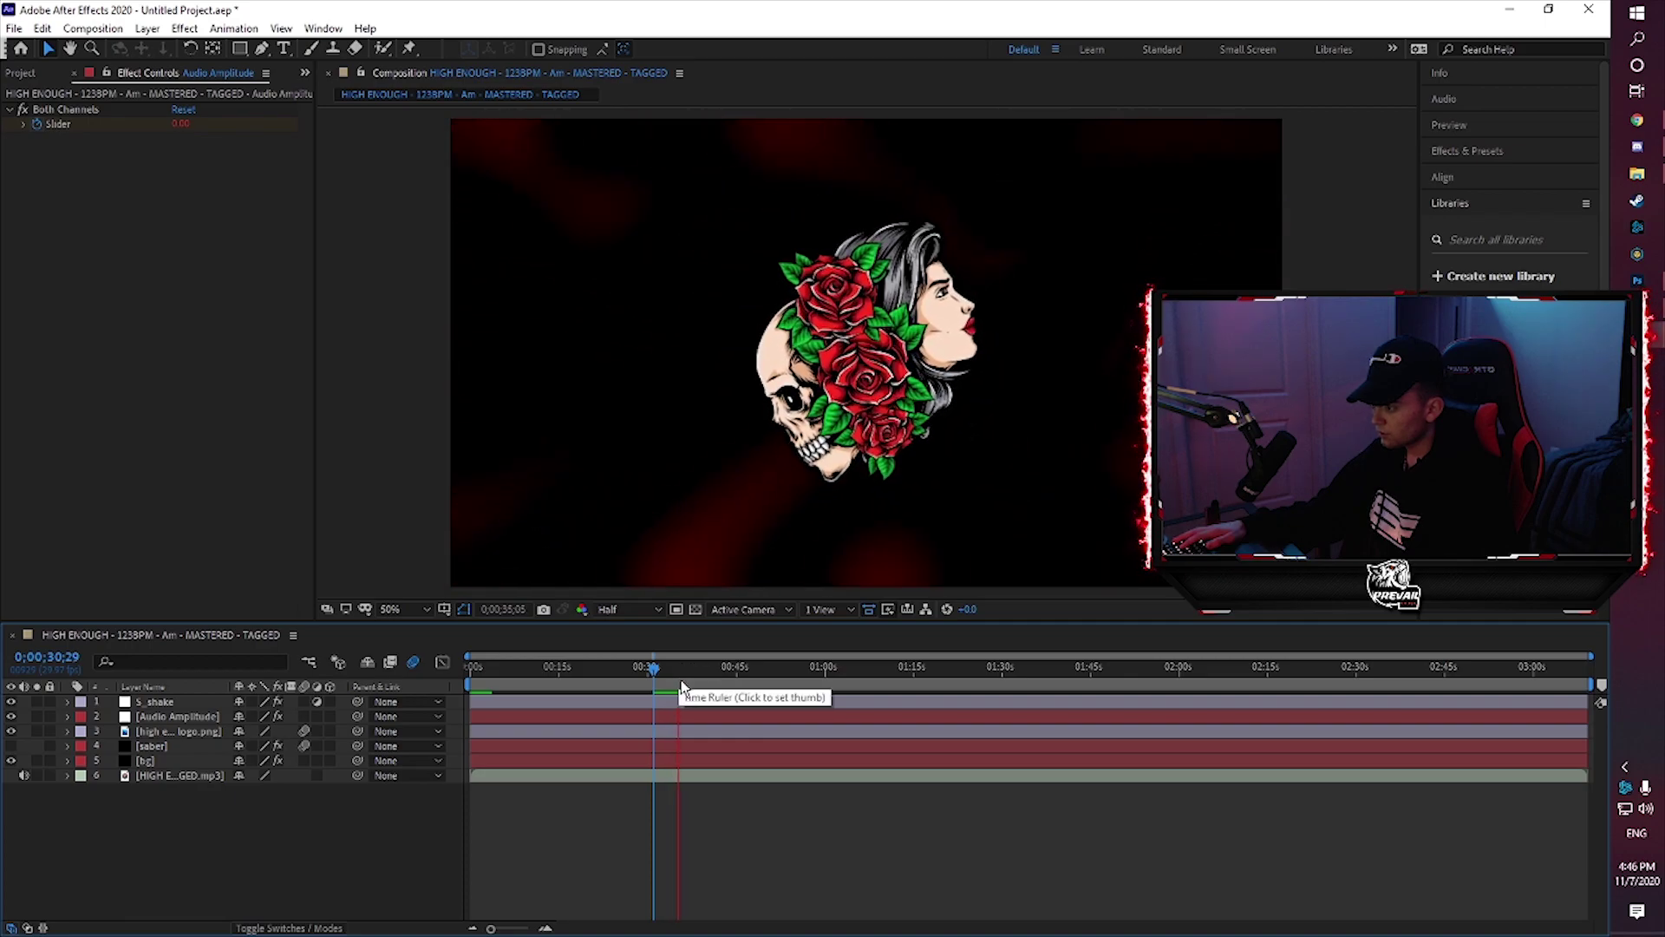
Select the S_shake layer, expand X Shake, and set S_Shake's Amplitude from 1.100 to 2
left_click(143, 761)
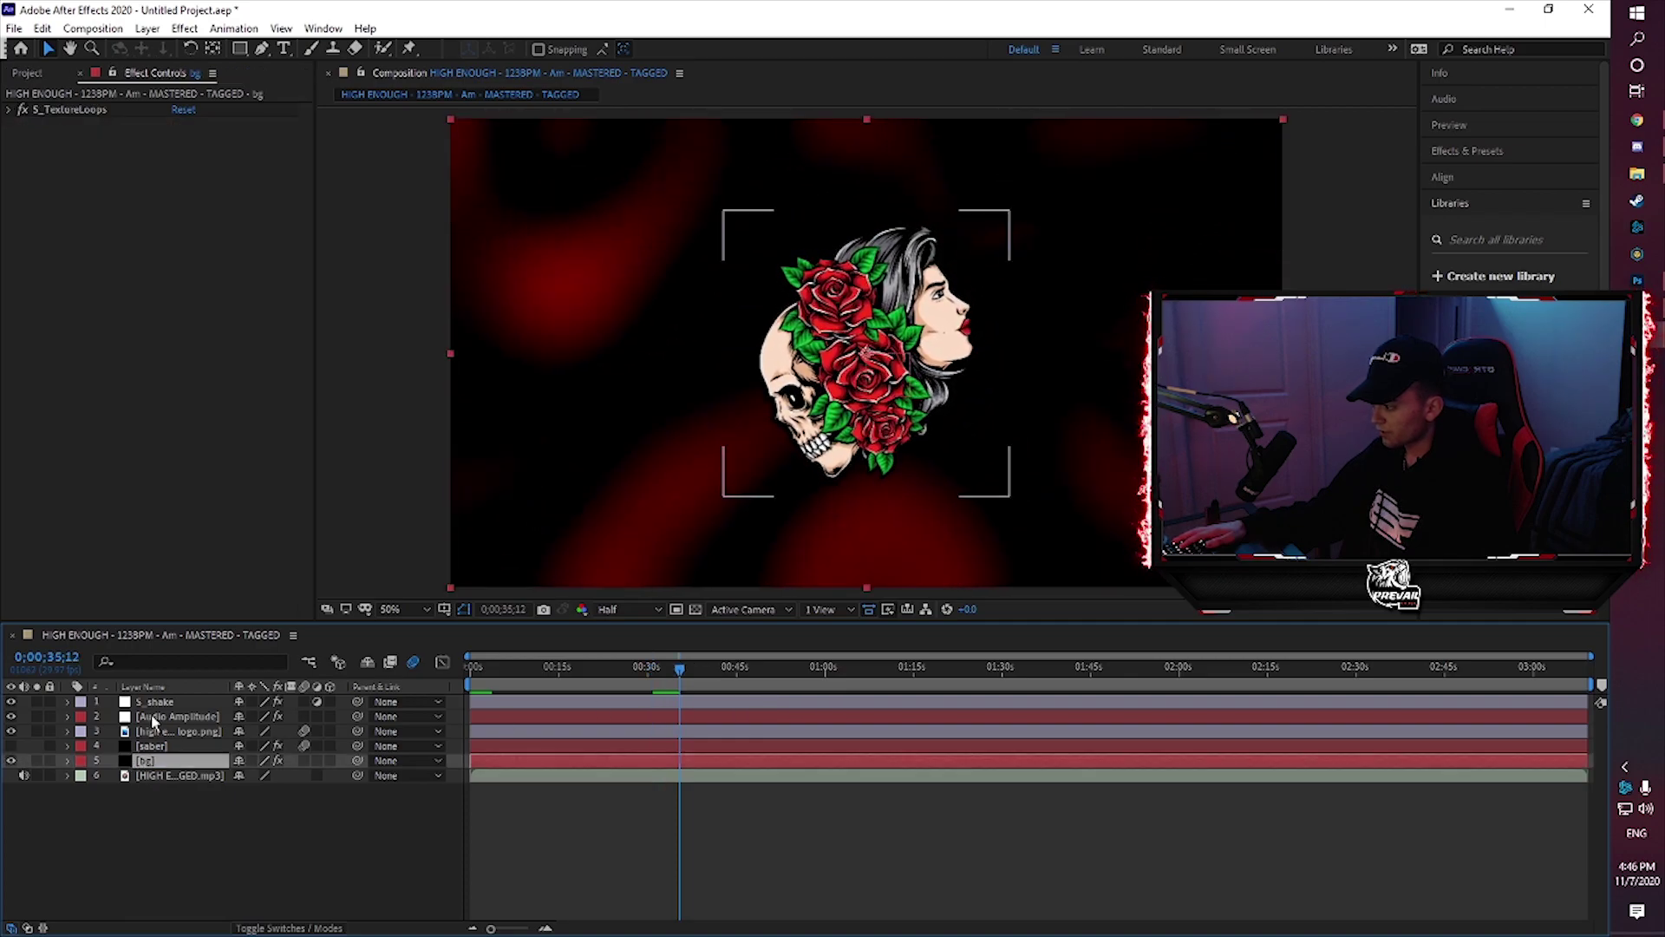
left_click(154, 701)
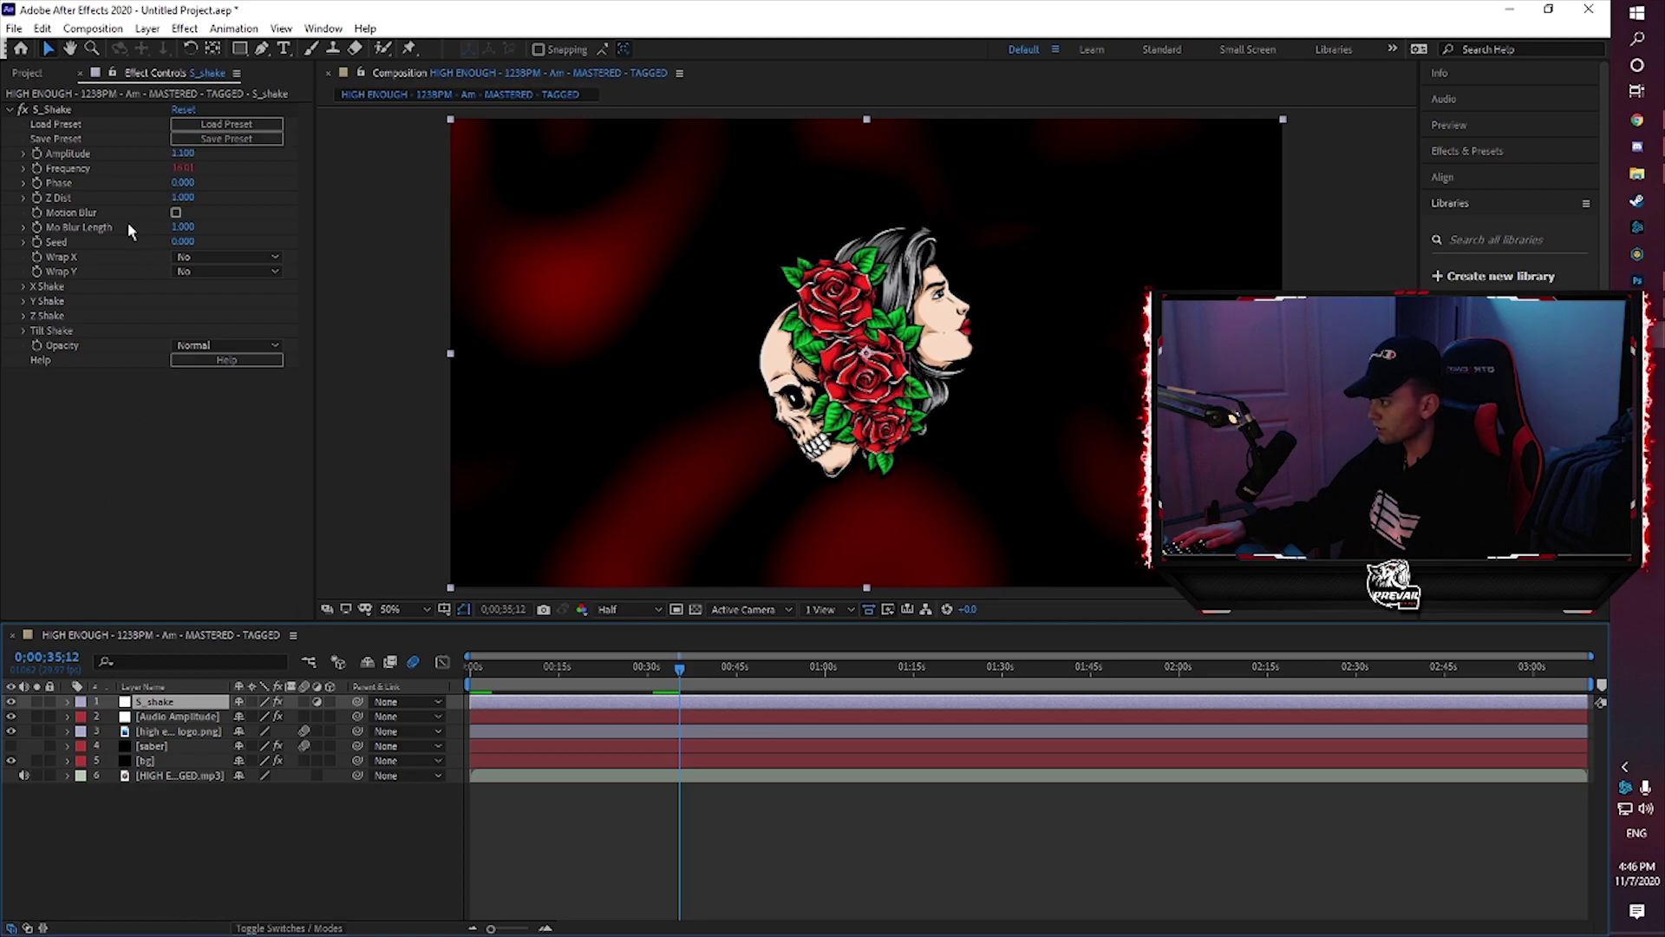
left_click(24, 287)
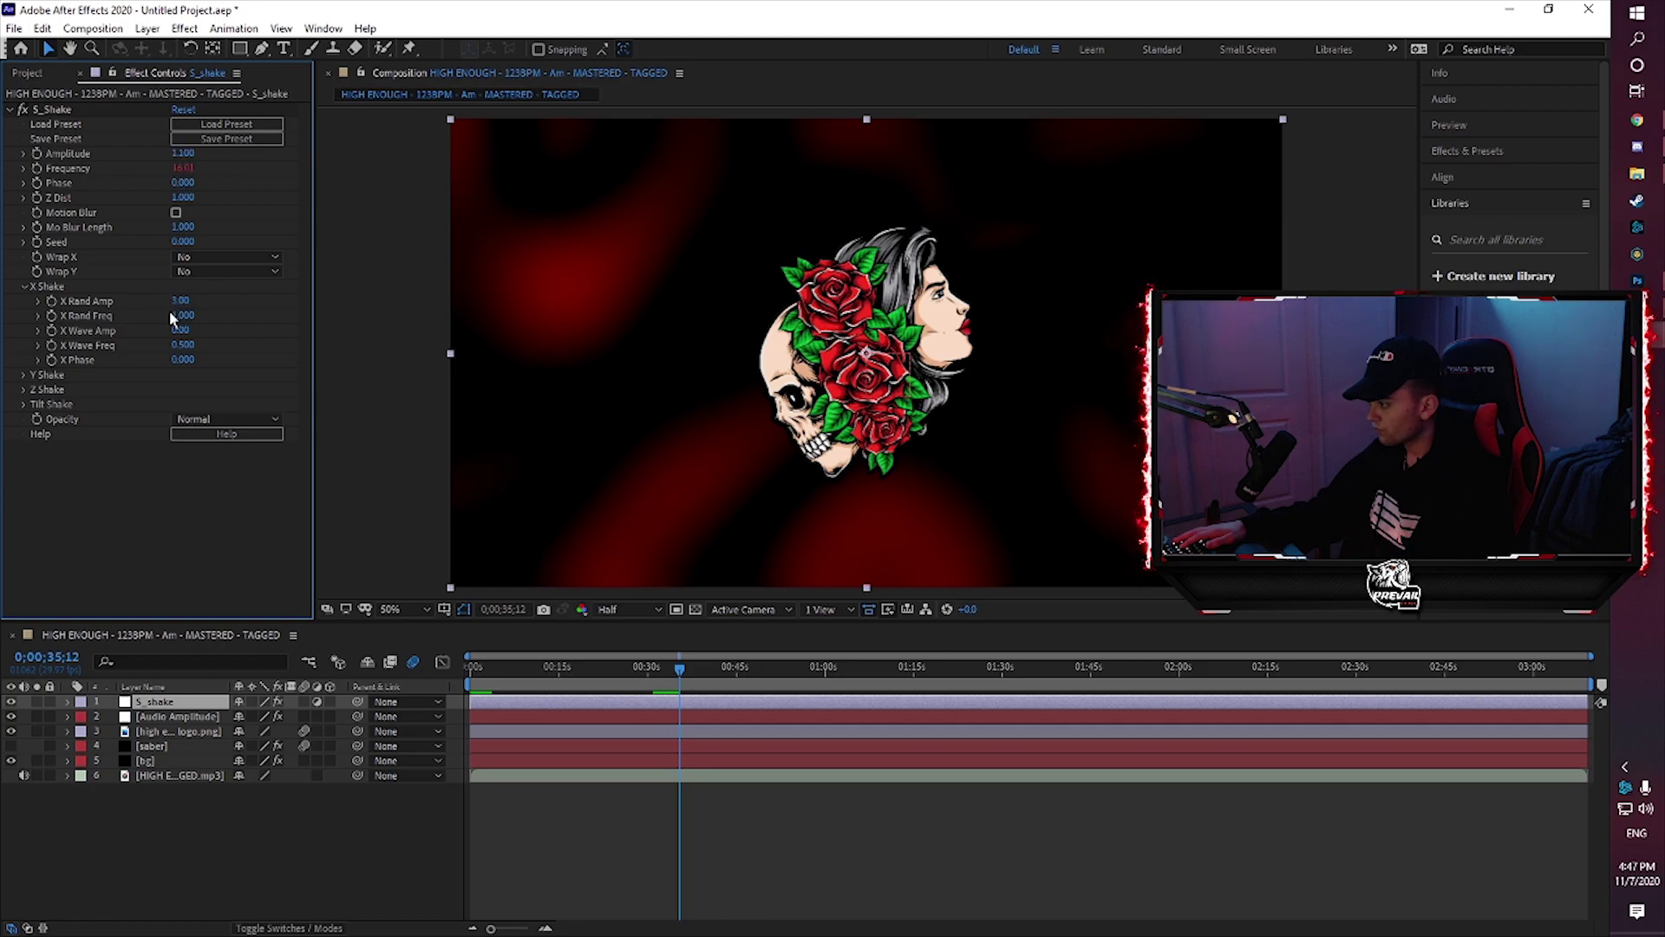
left_click(184, 167)
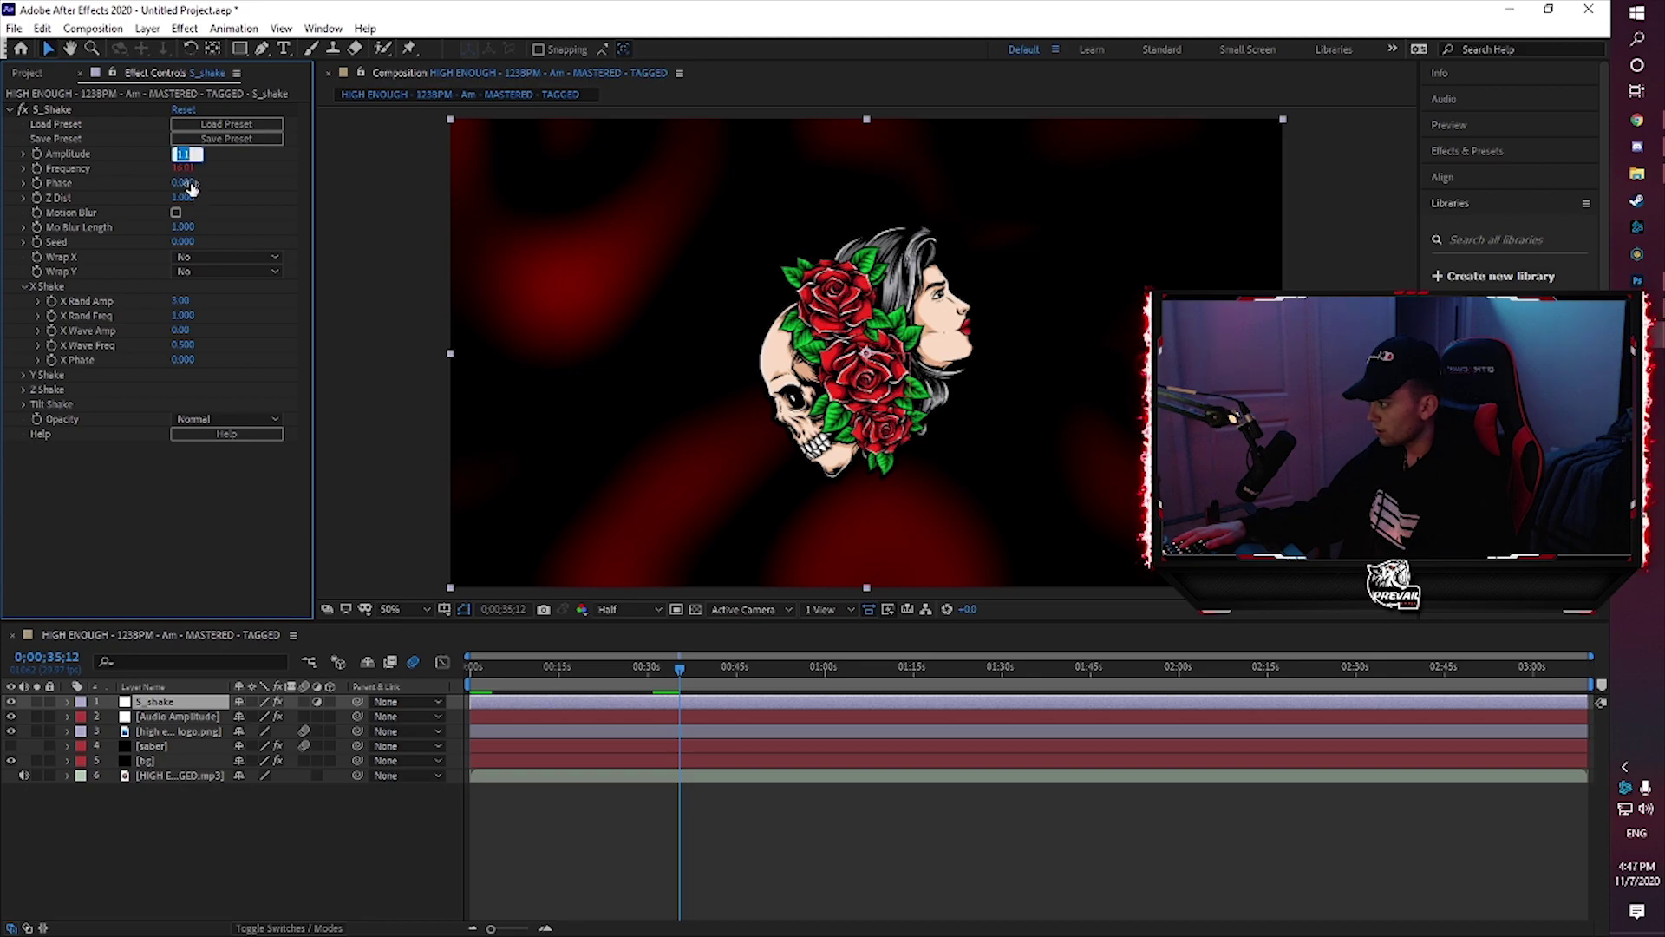
type("16")
key("Return")
left_click_drag(189, 153, 214, 155)
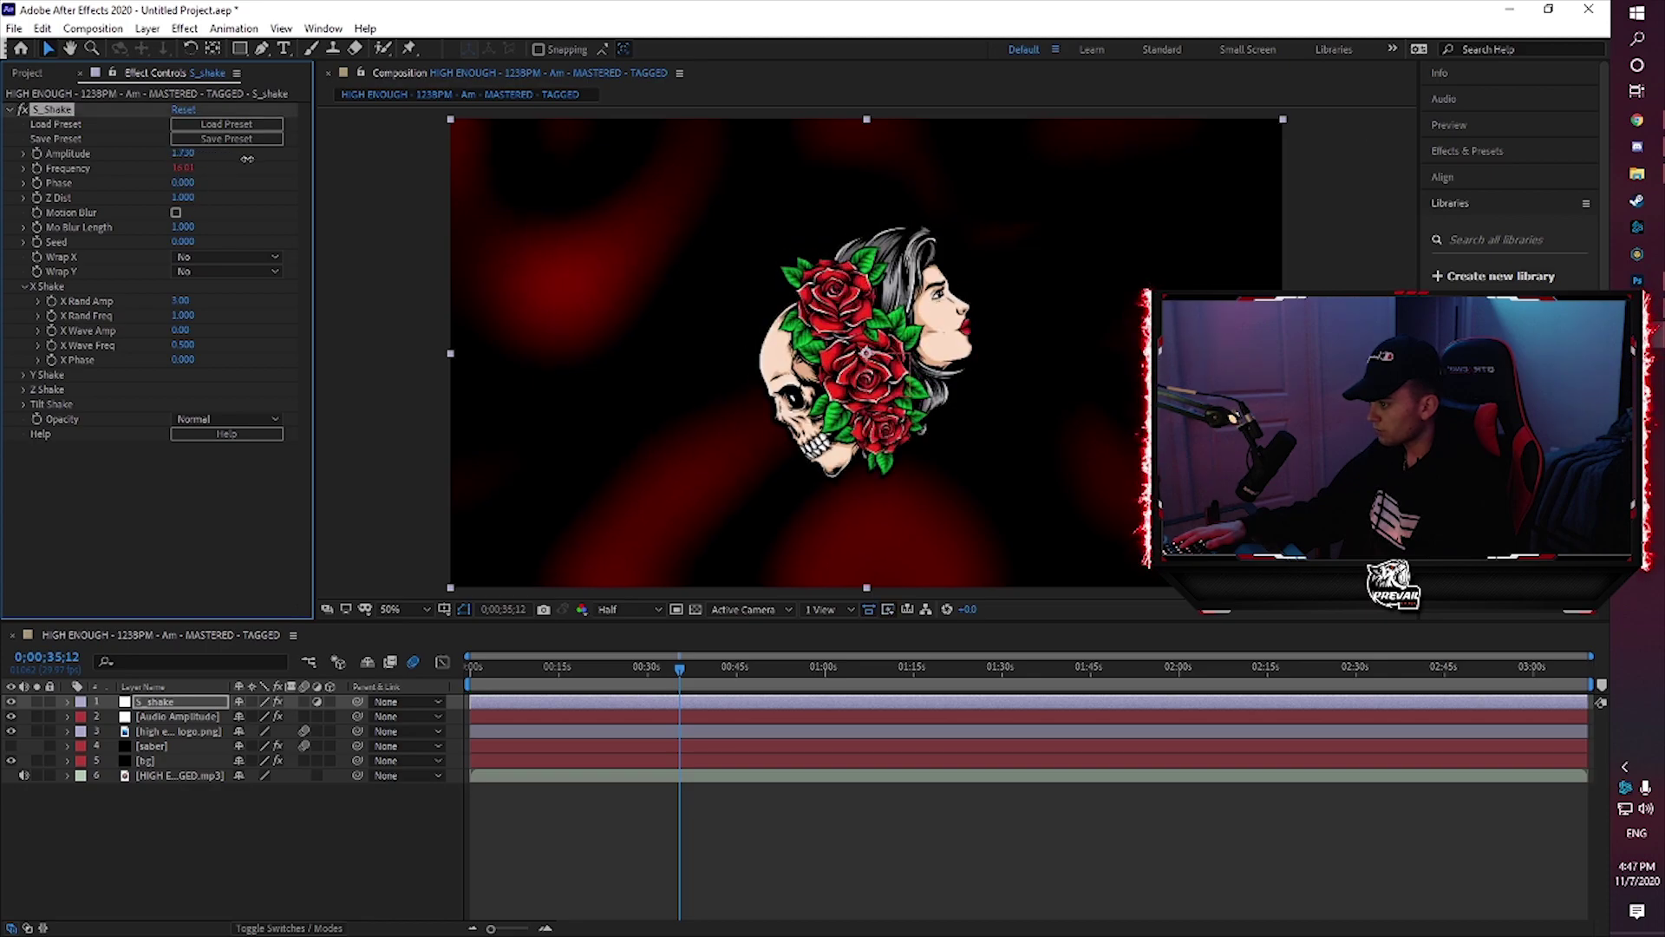
left_click(183, 153)
type("2")
key("Return")
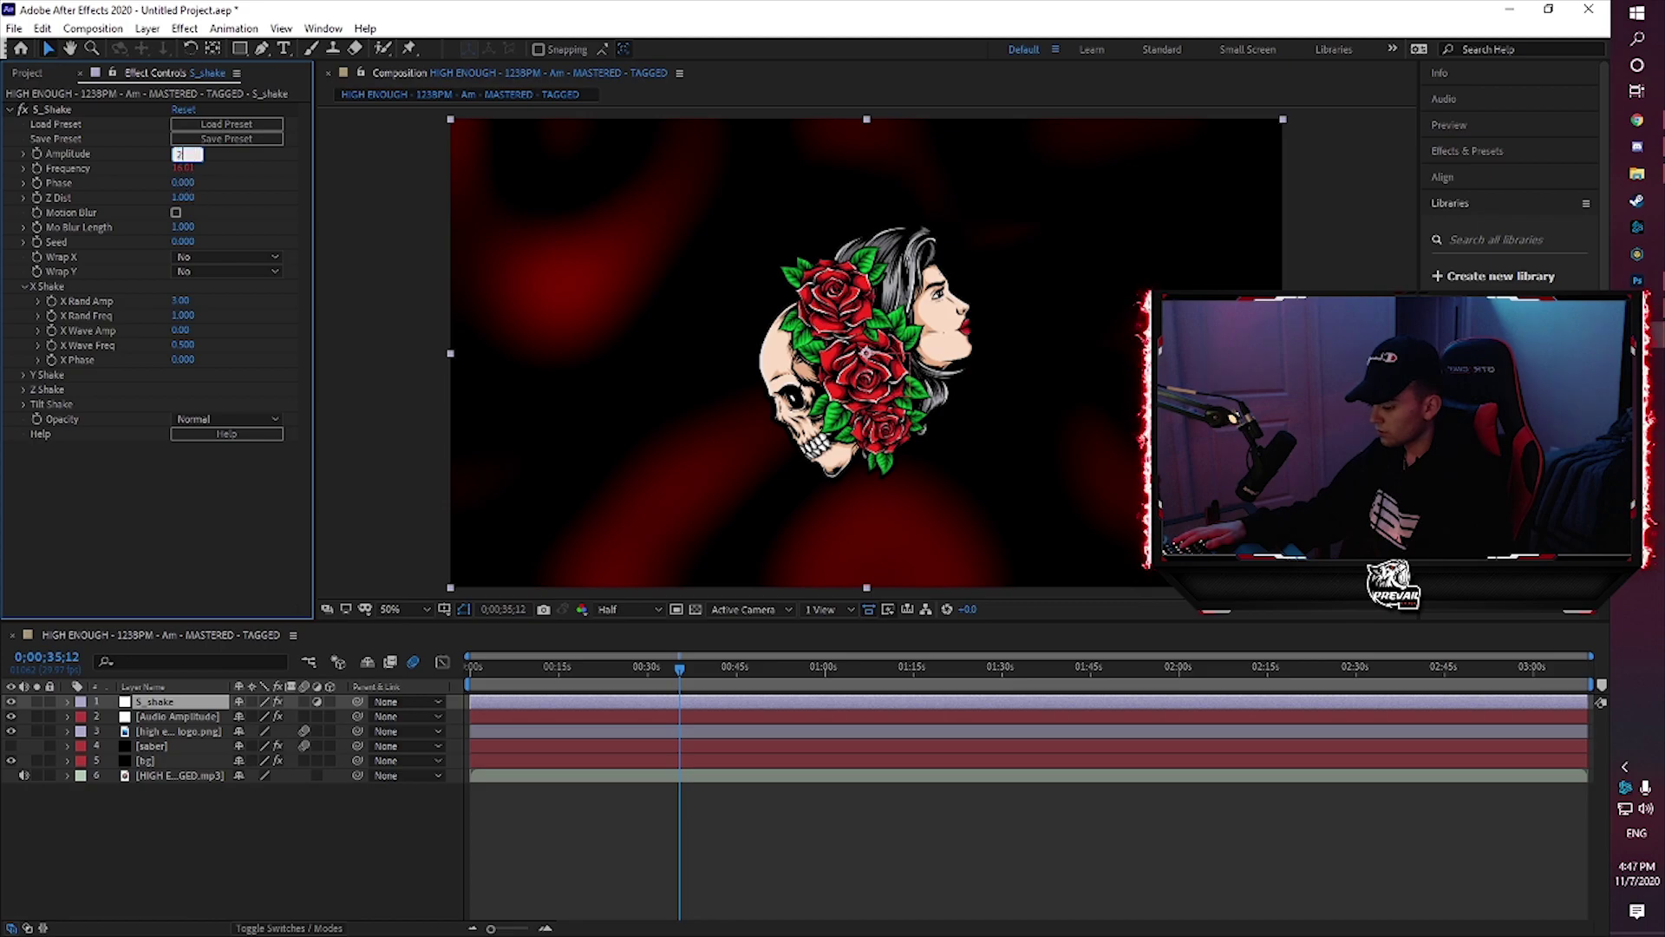
left_click(199, 589)
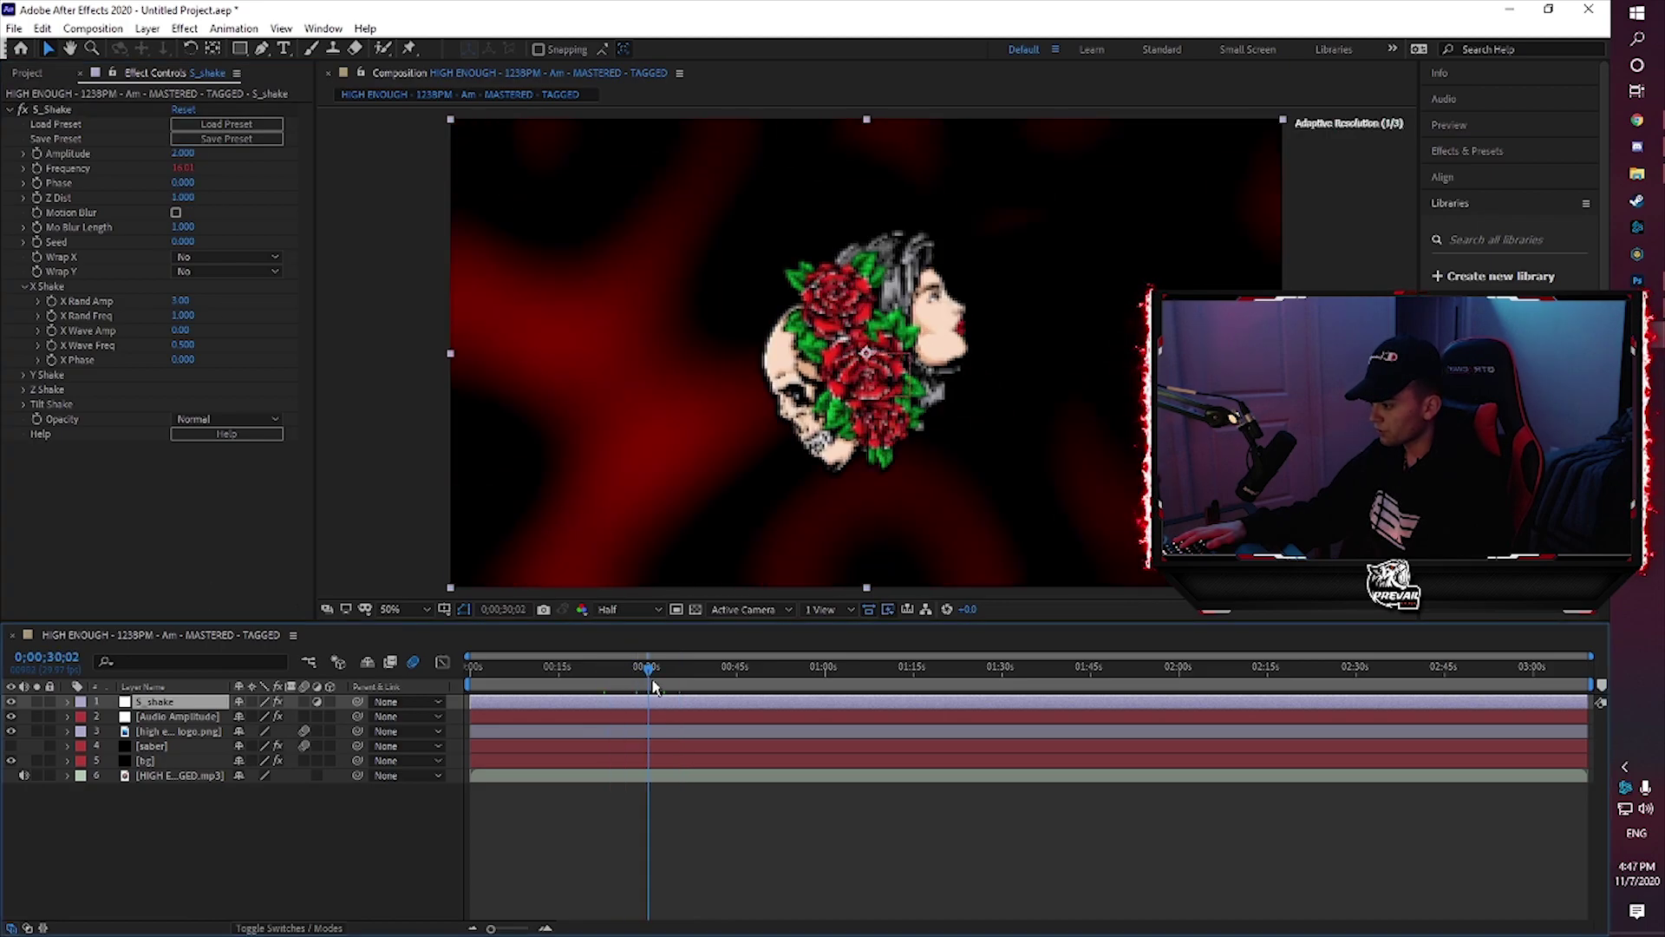
key("space")
Hide the red bg texture layer and preview the shake on black
left_click(52, 807)
left_click(11, 760)
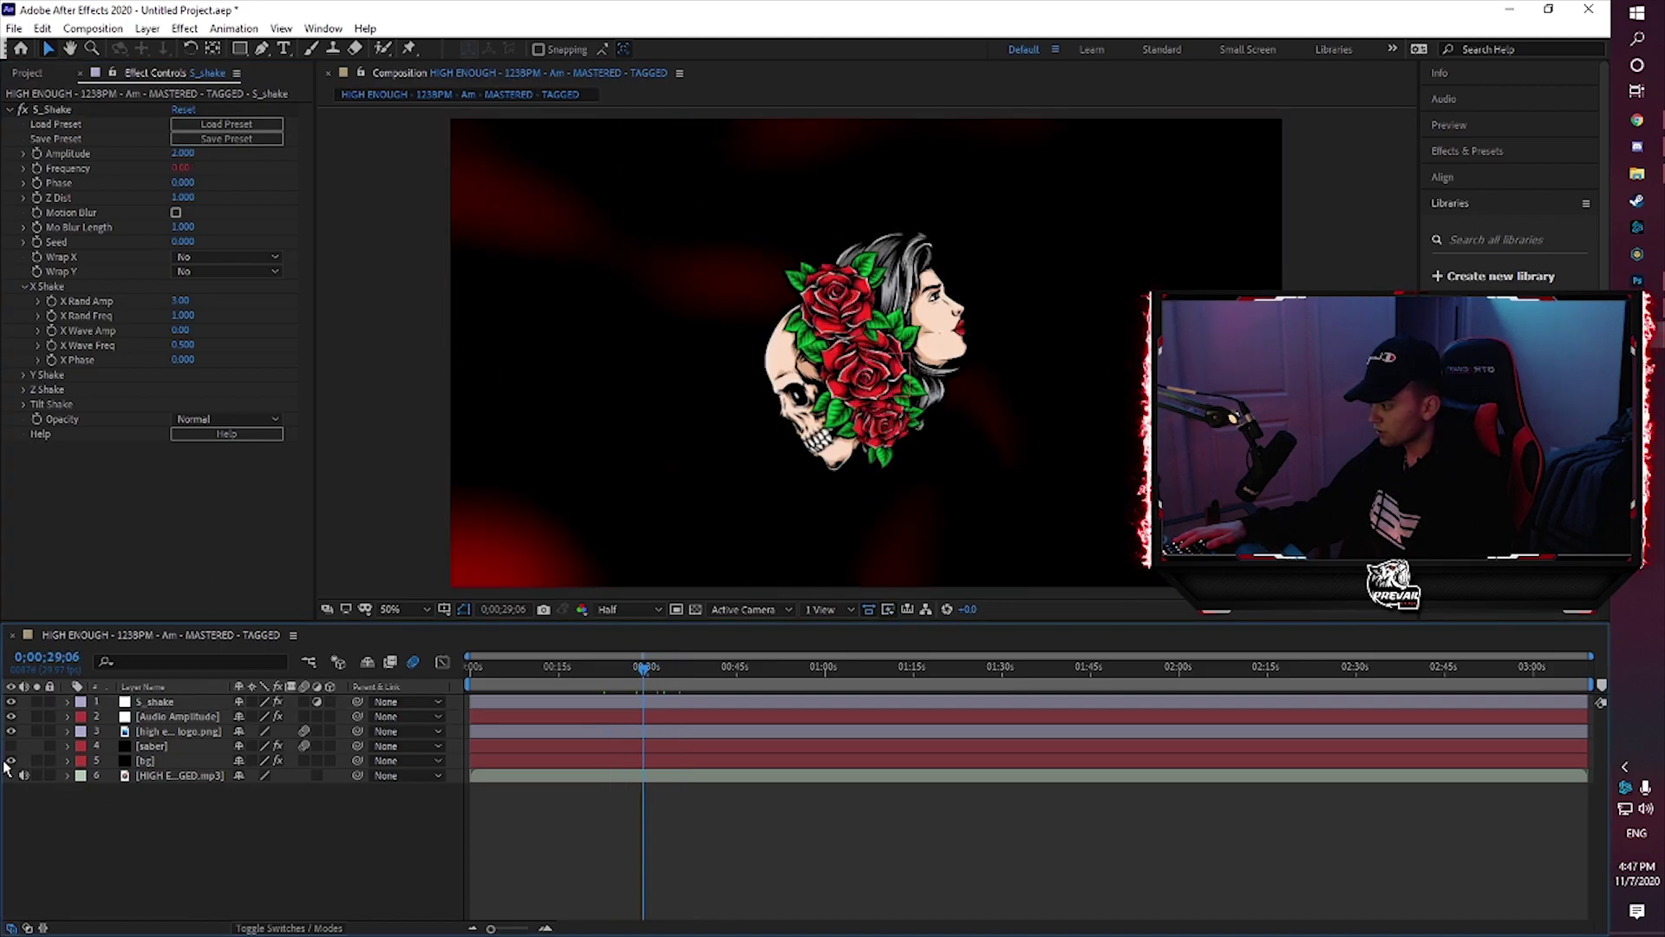
key("space")
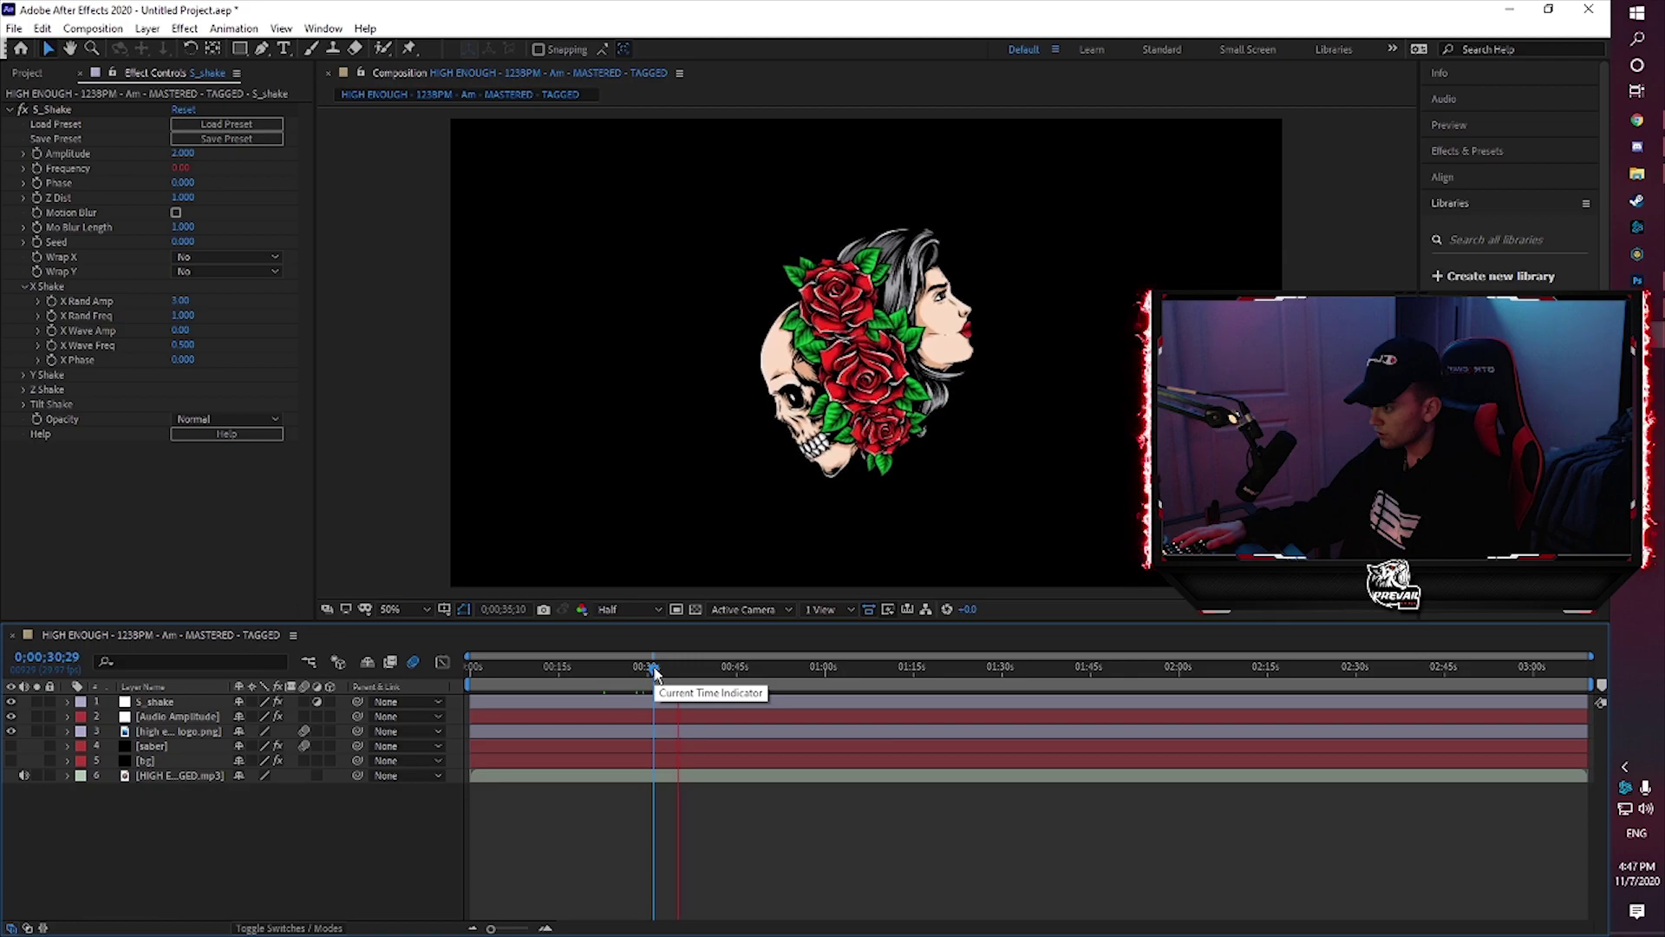
Set X Rand Amp to 5 and preview the shake from about 0:28
left_click(20, 373)
left_click(24, 375)
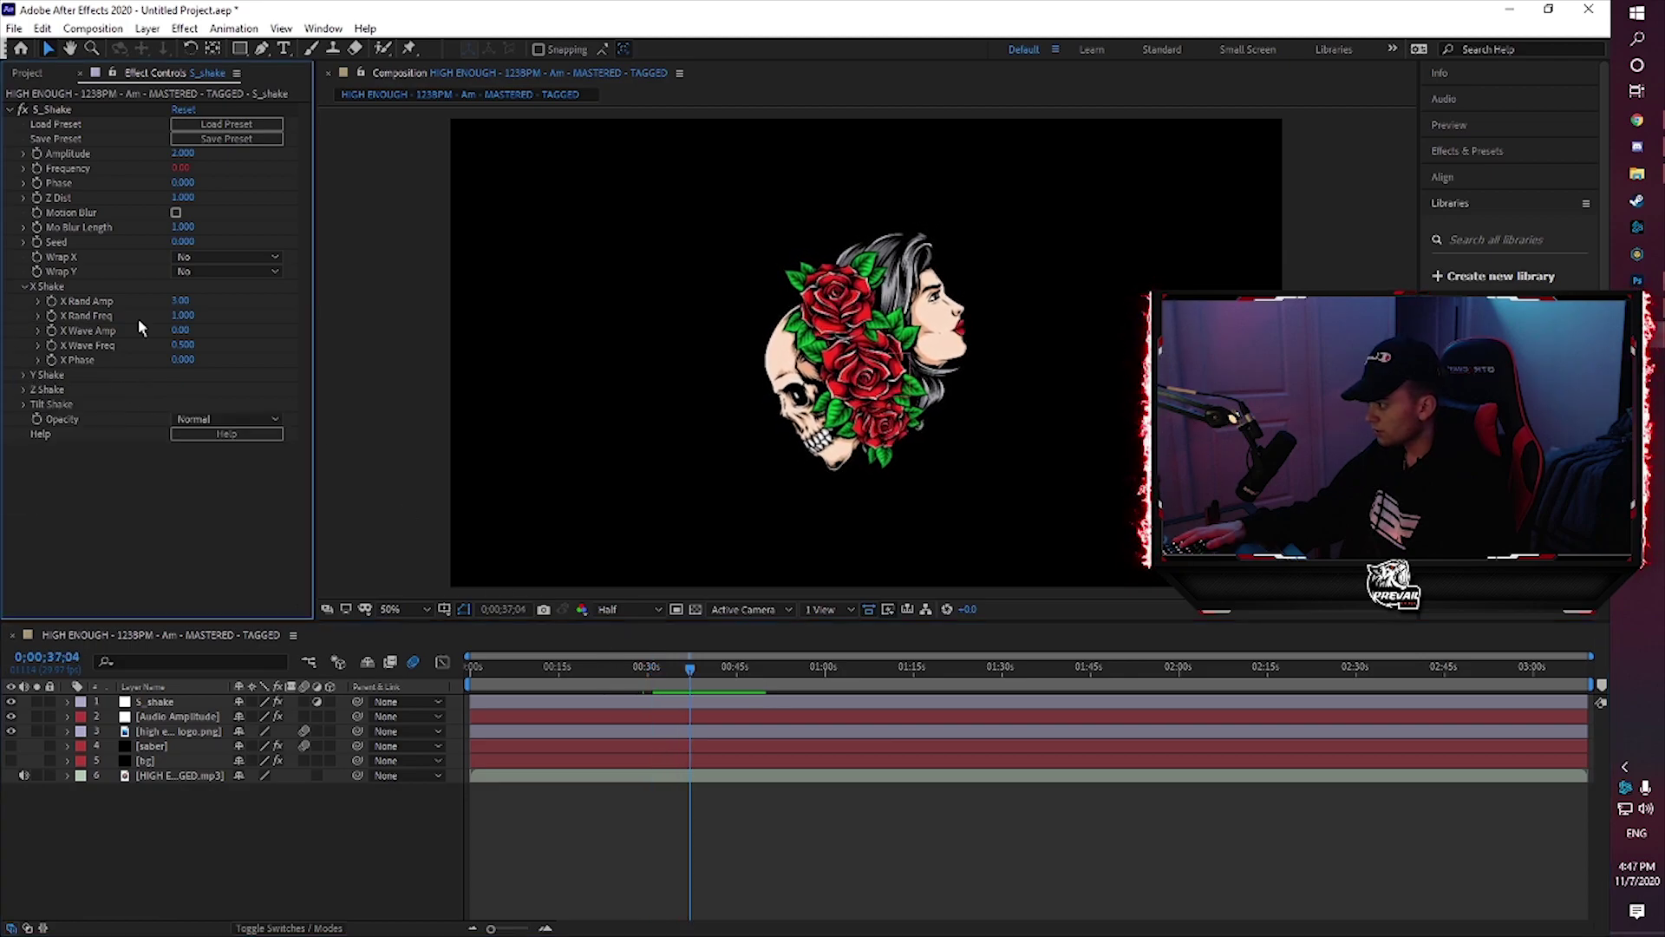
left_click(180, 300)
type("5")
key("Return")
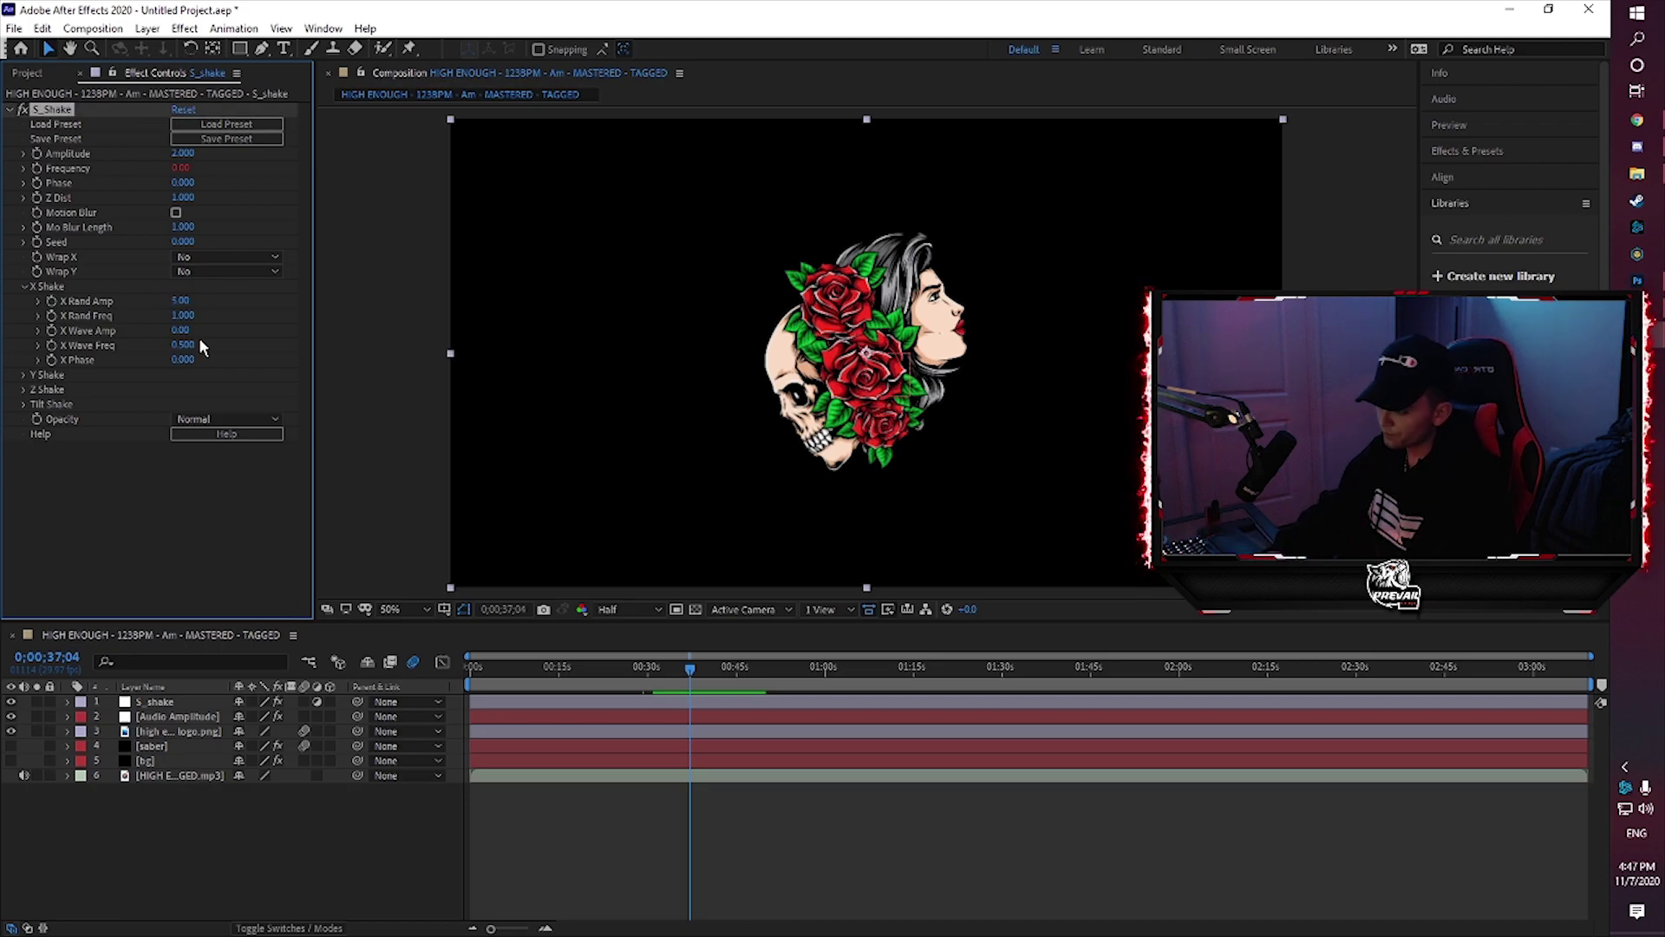
left_click(657, 683)
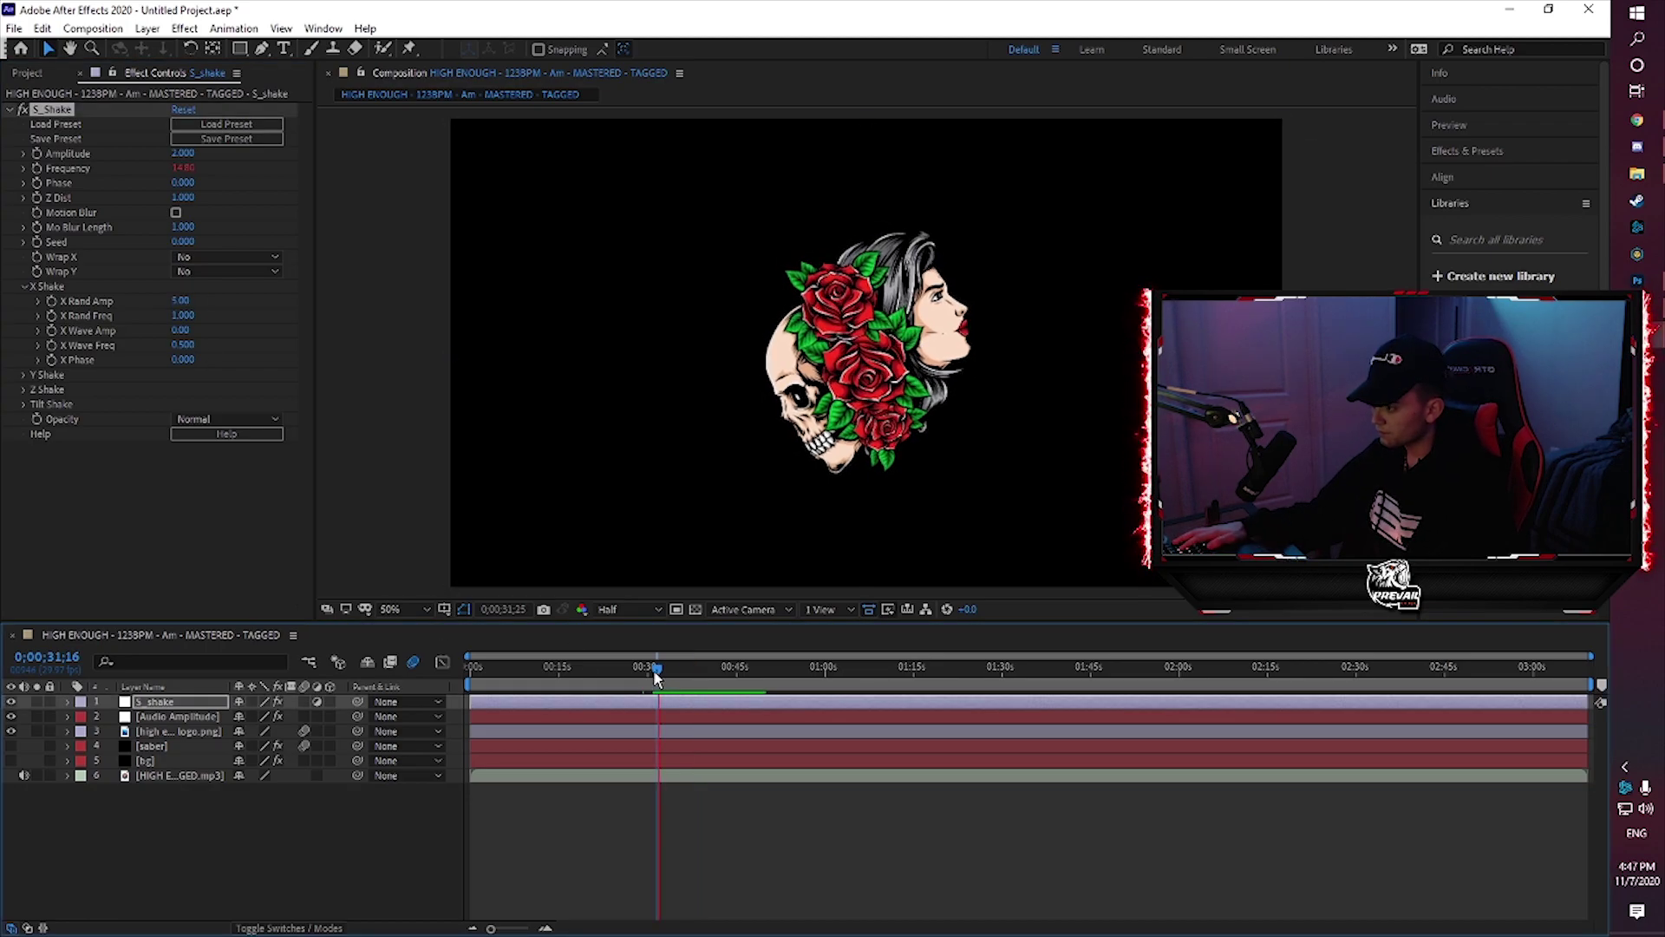
left_click(640, 679)
key("space")
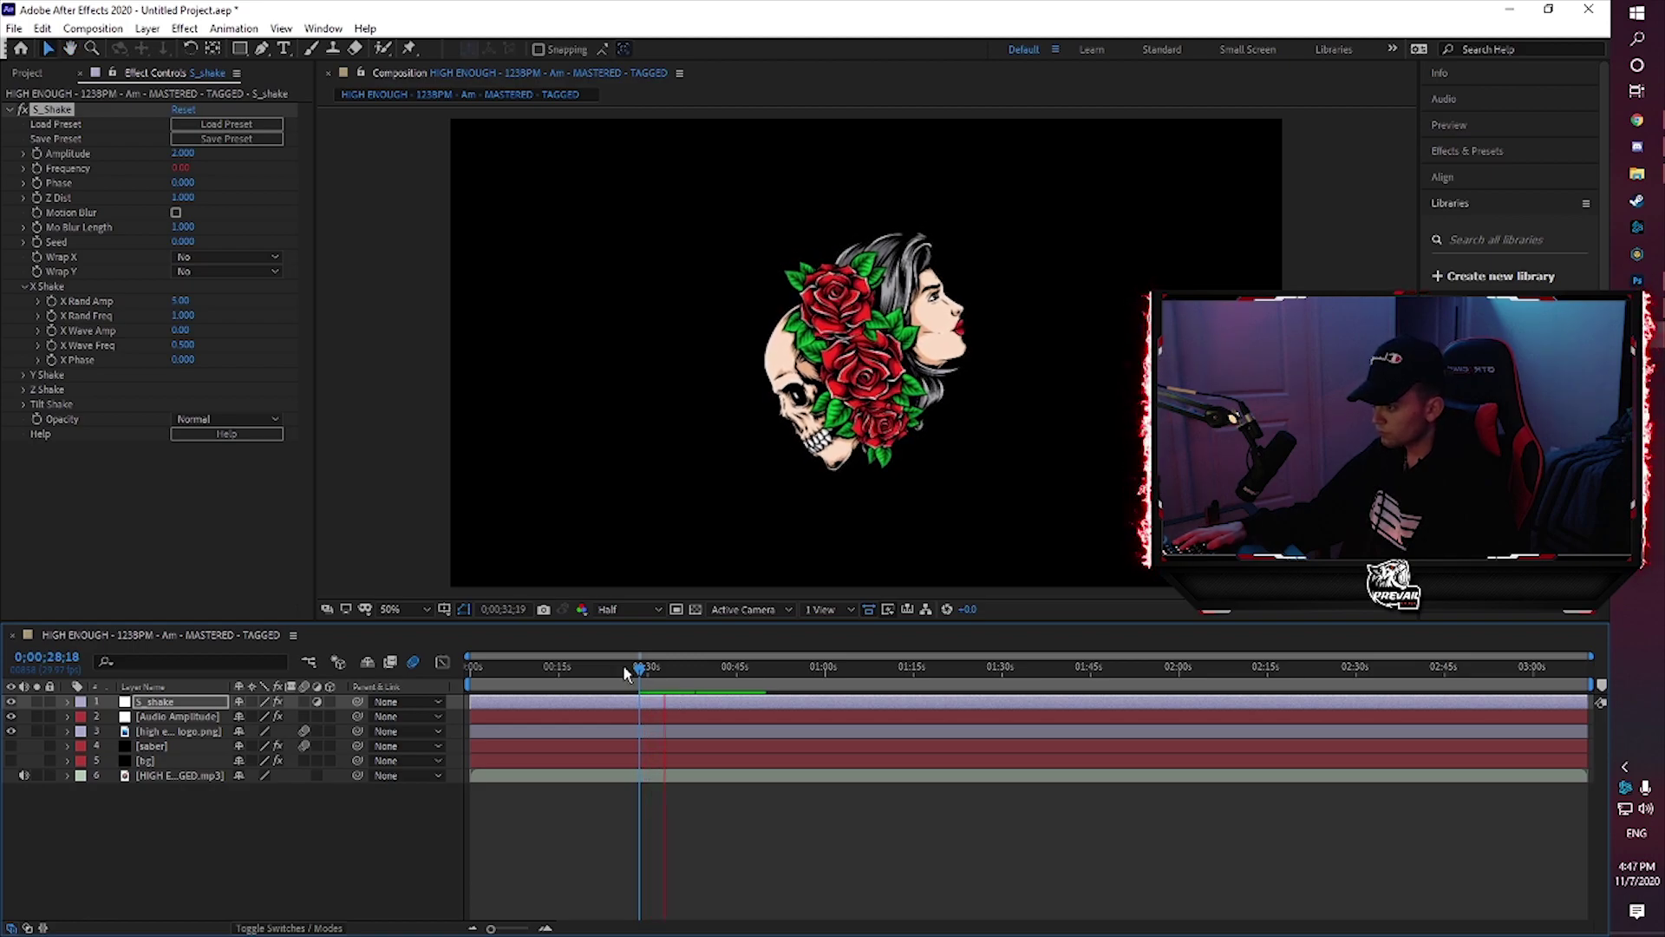
key("space")
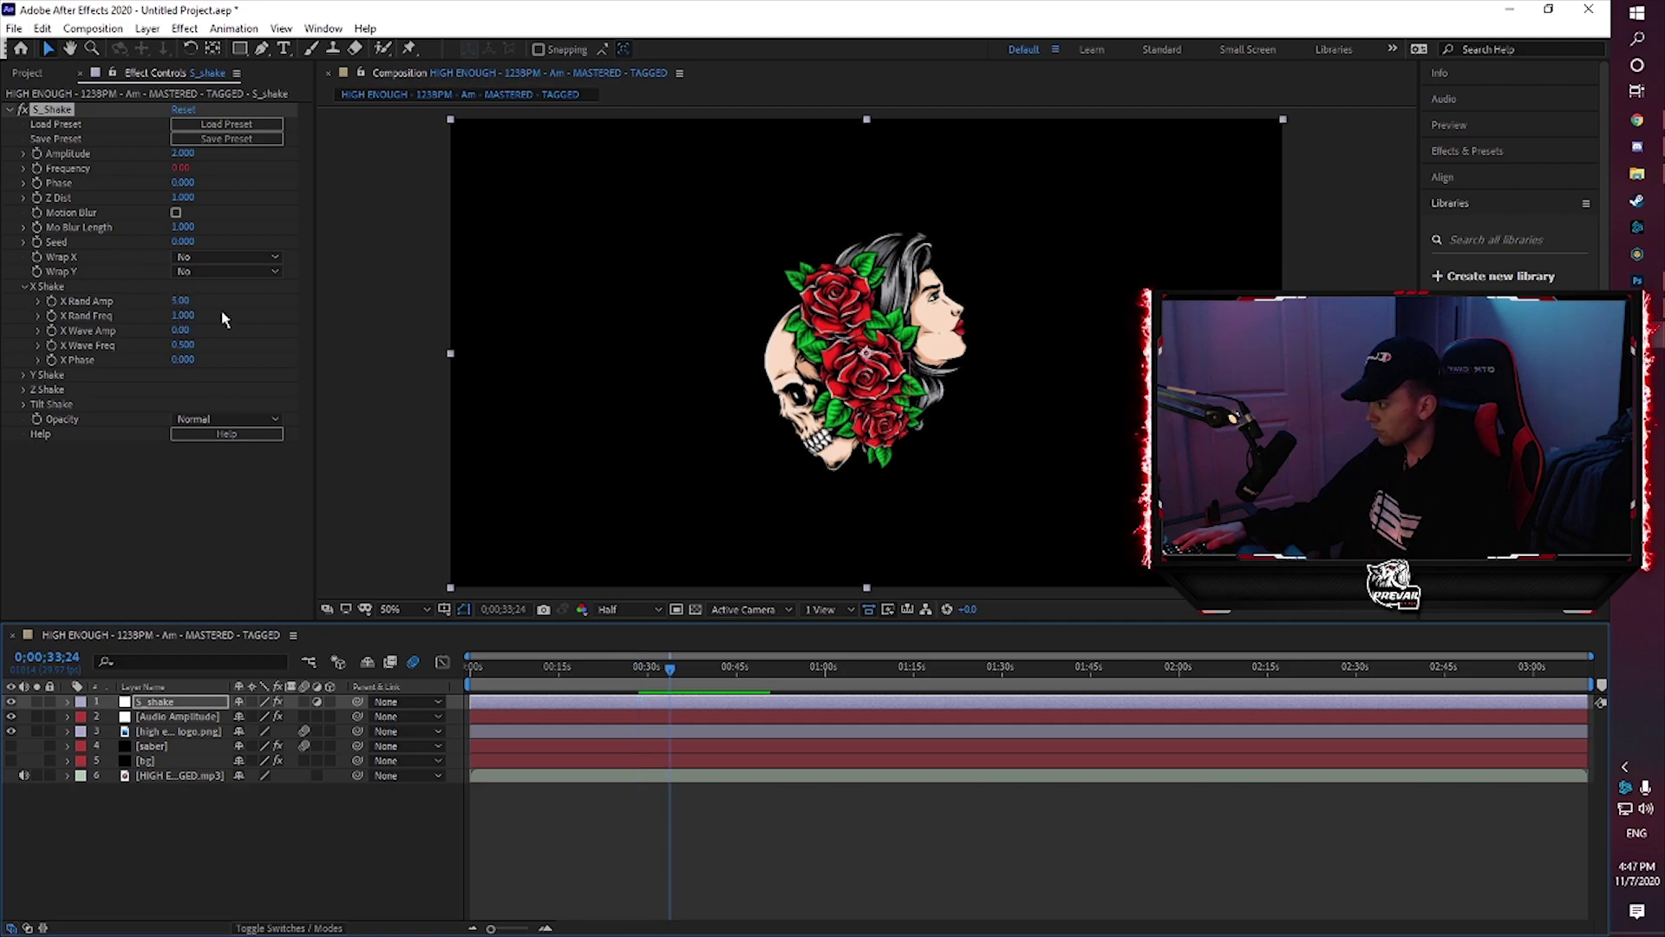
Set X Rand Amp to 3 and S_Shake's Amplitude to 3
left_click(180, 300)
type("3")
key("Return")
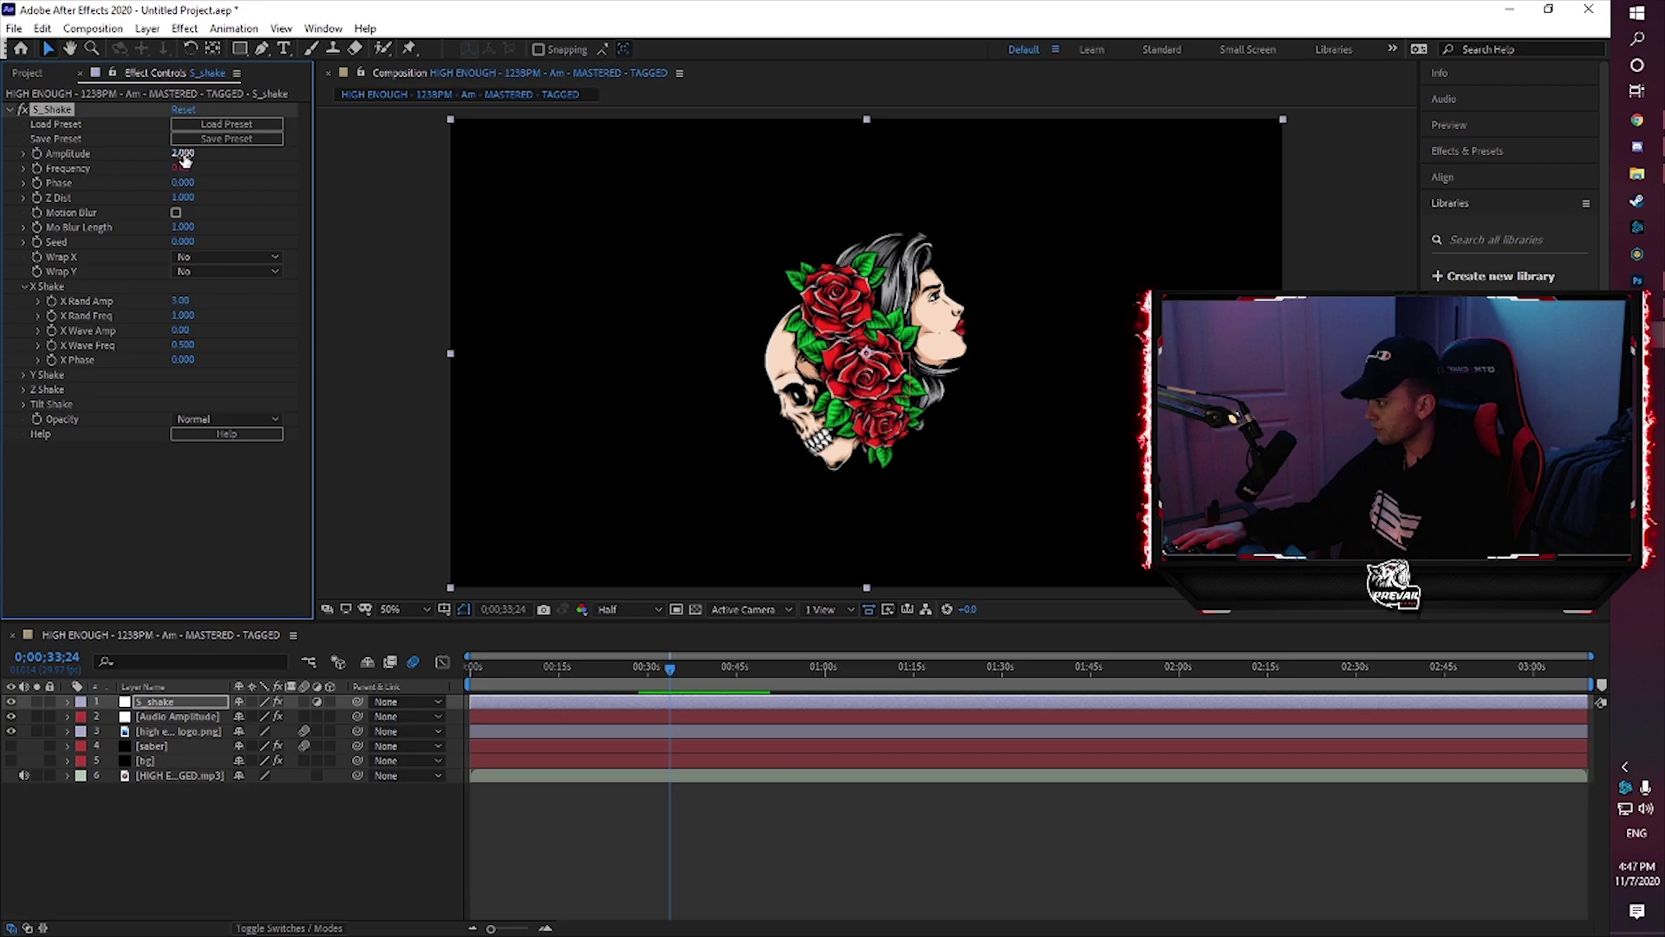
left_click(184, 154)
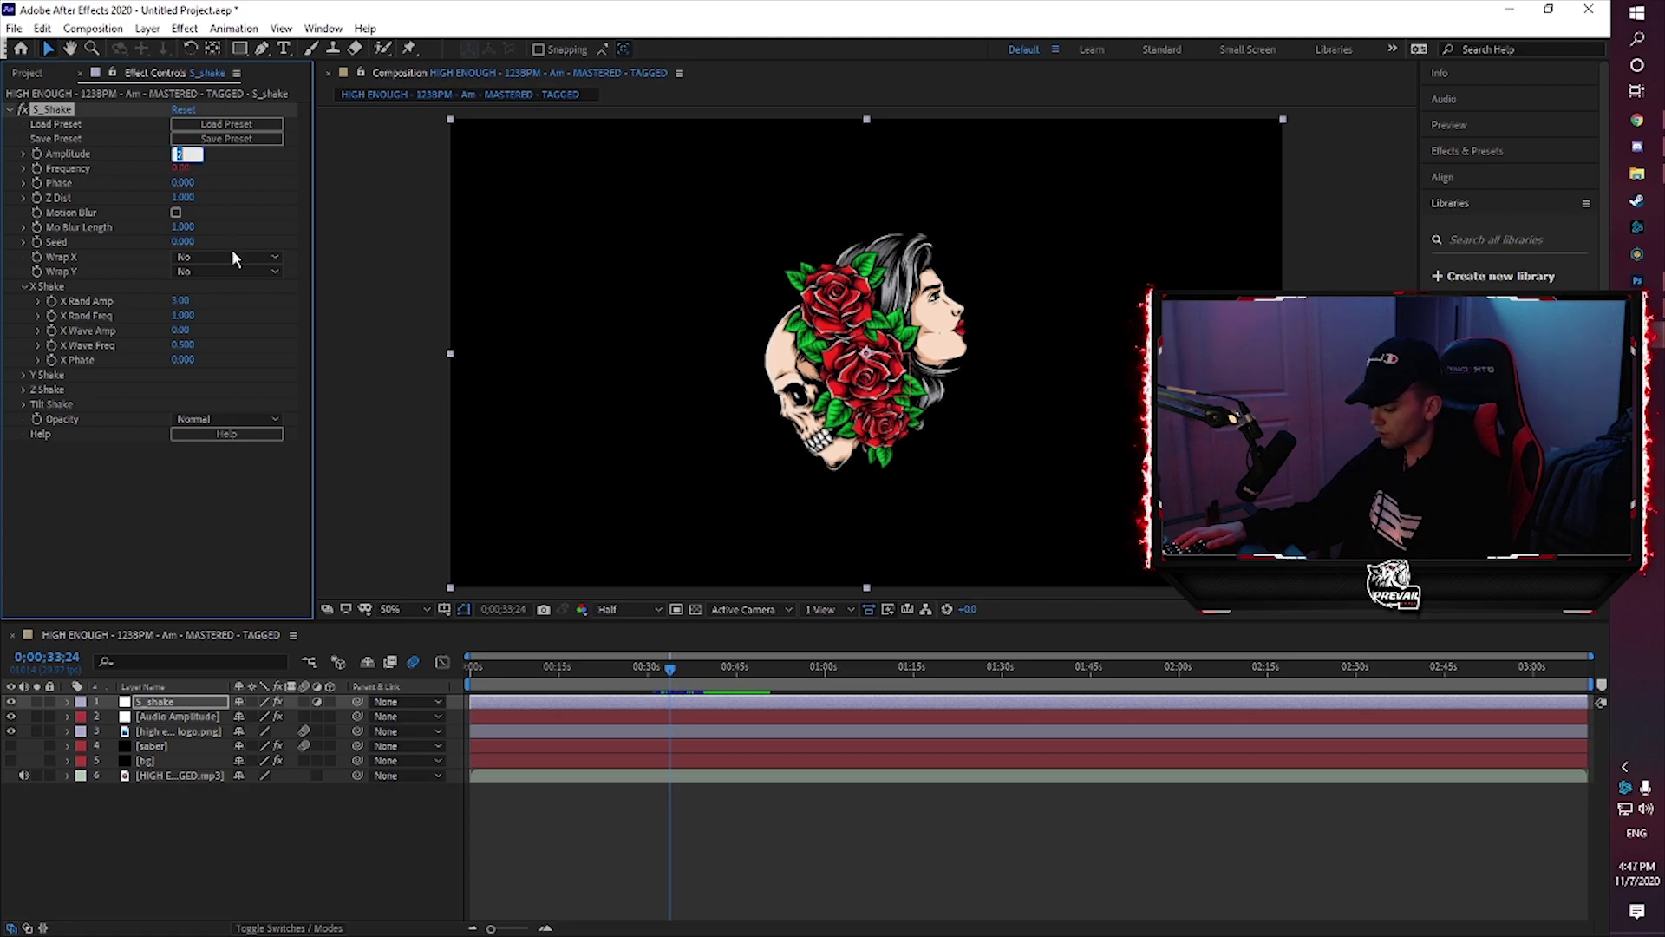
type("3")
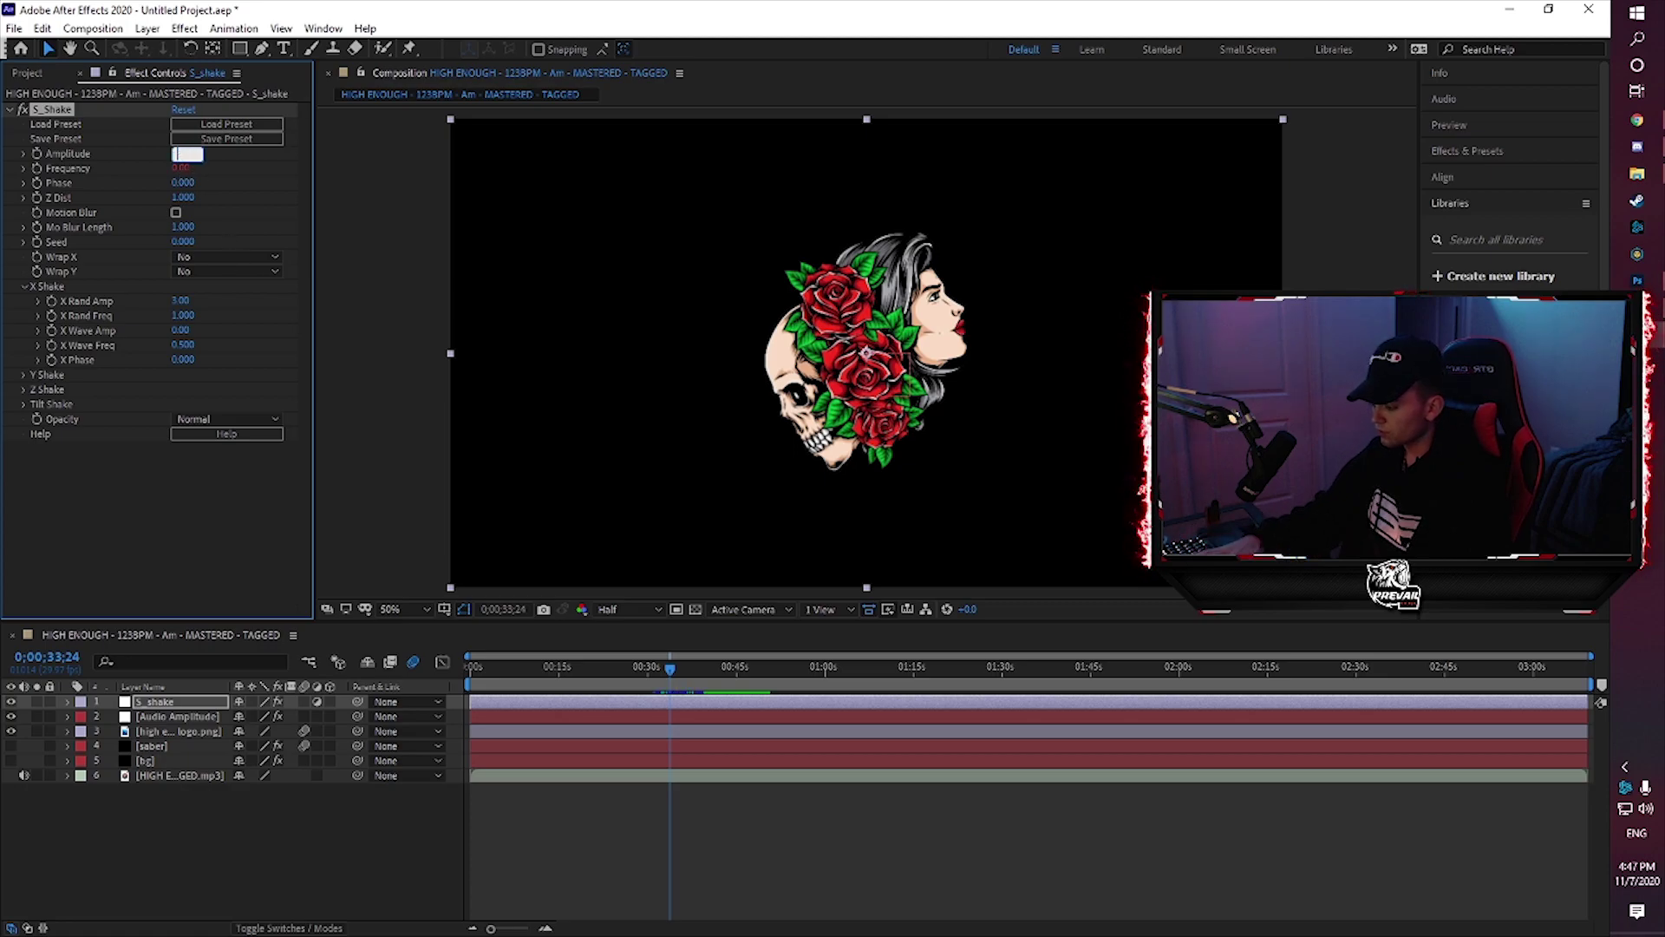
key("Return")
Check the shake at frames between about 0:24 and 0:30
left_click(650, 681)
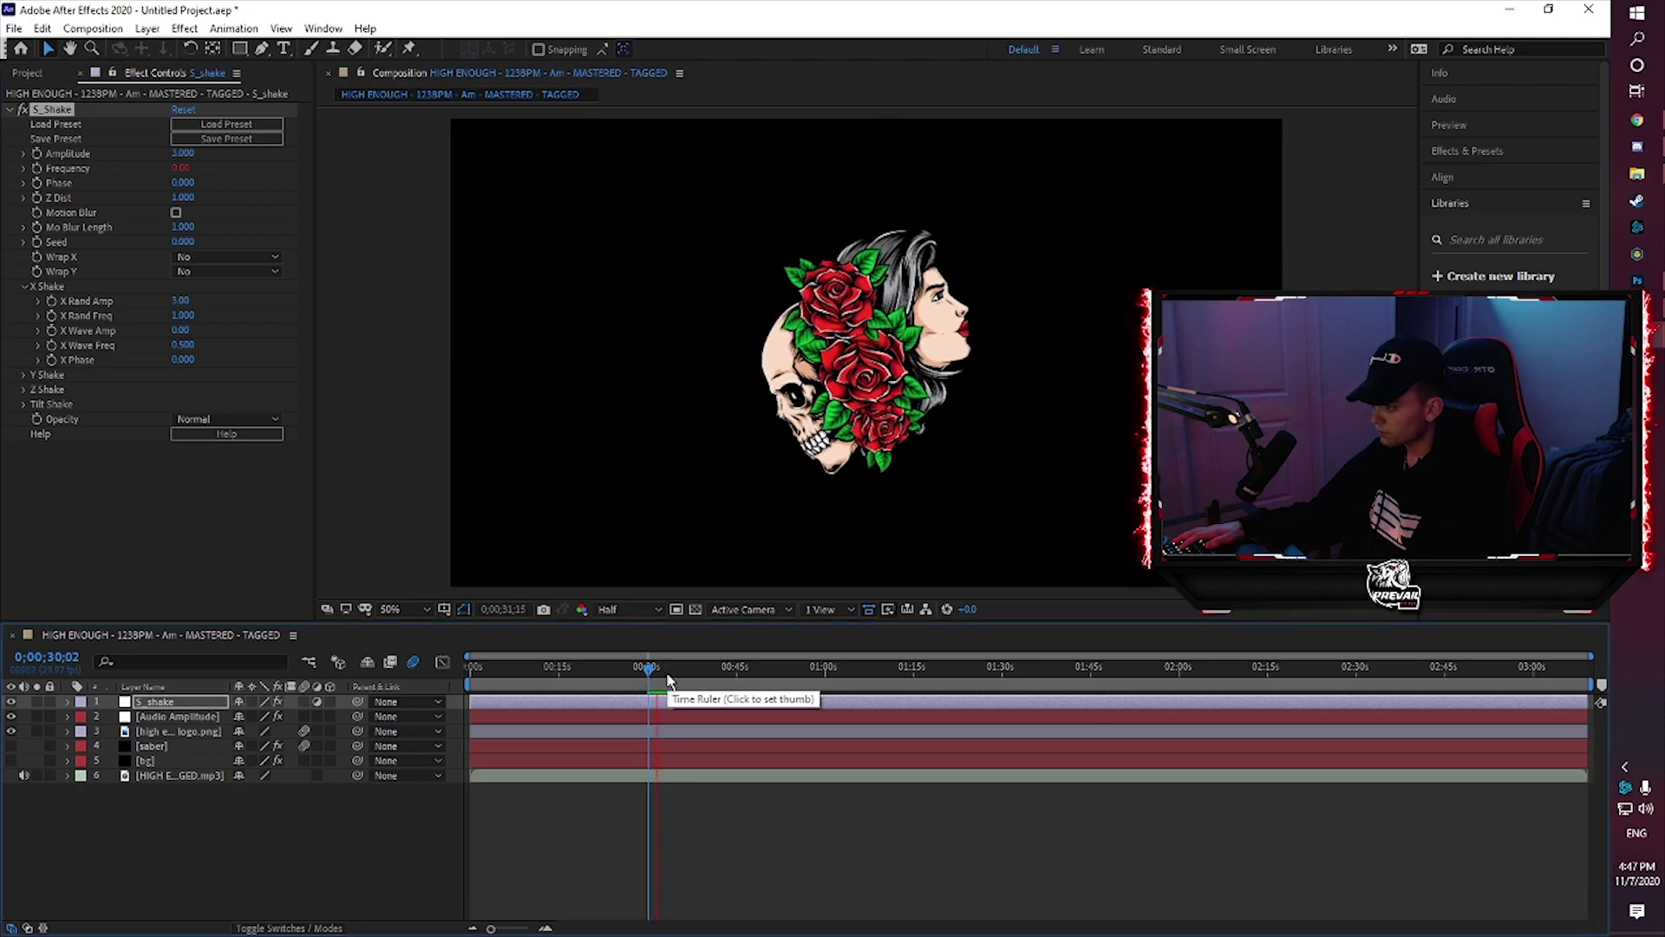
left_click(633, 675)
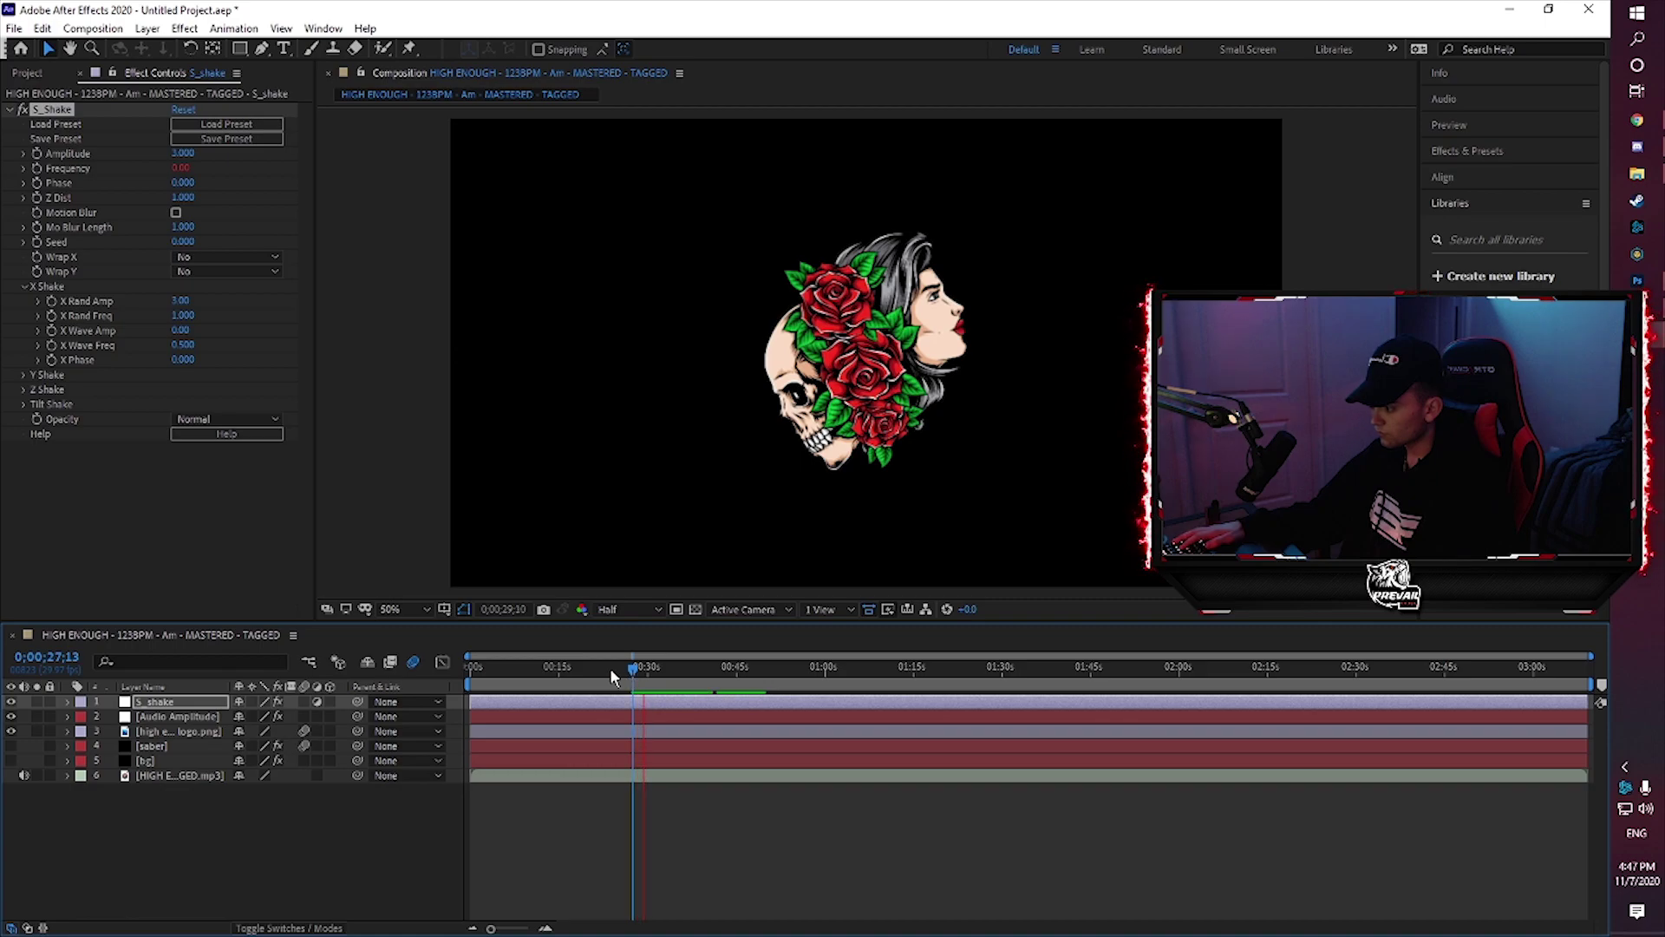
left_click(611, 677)
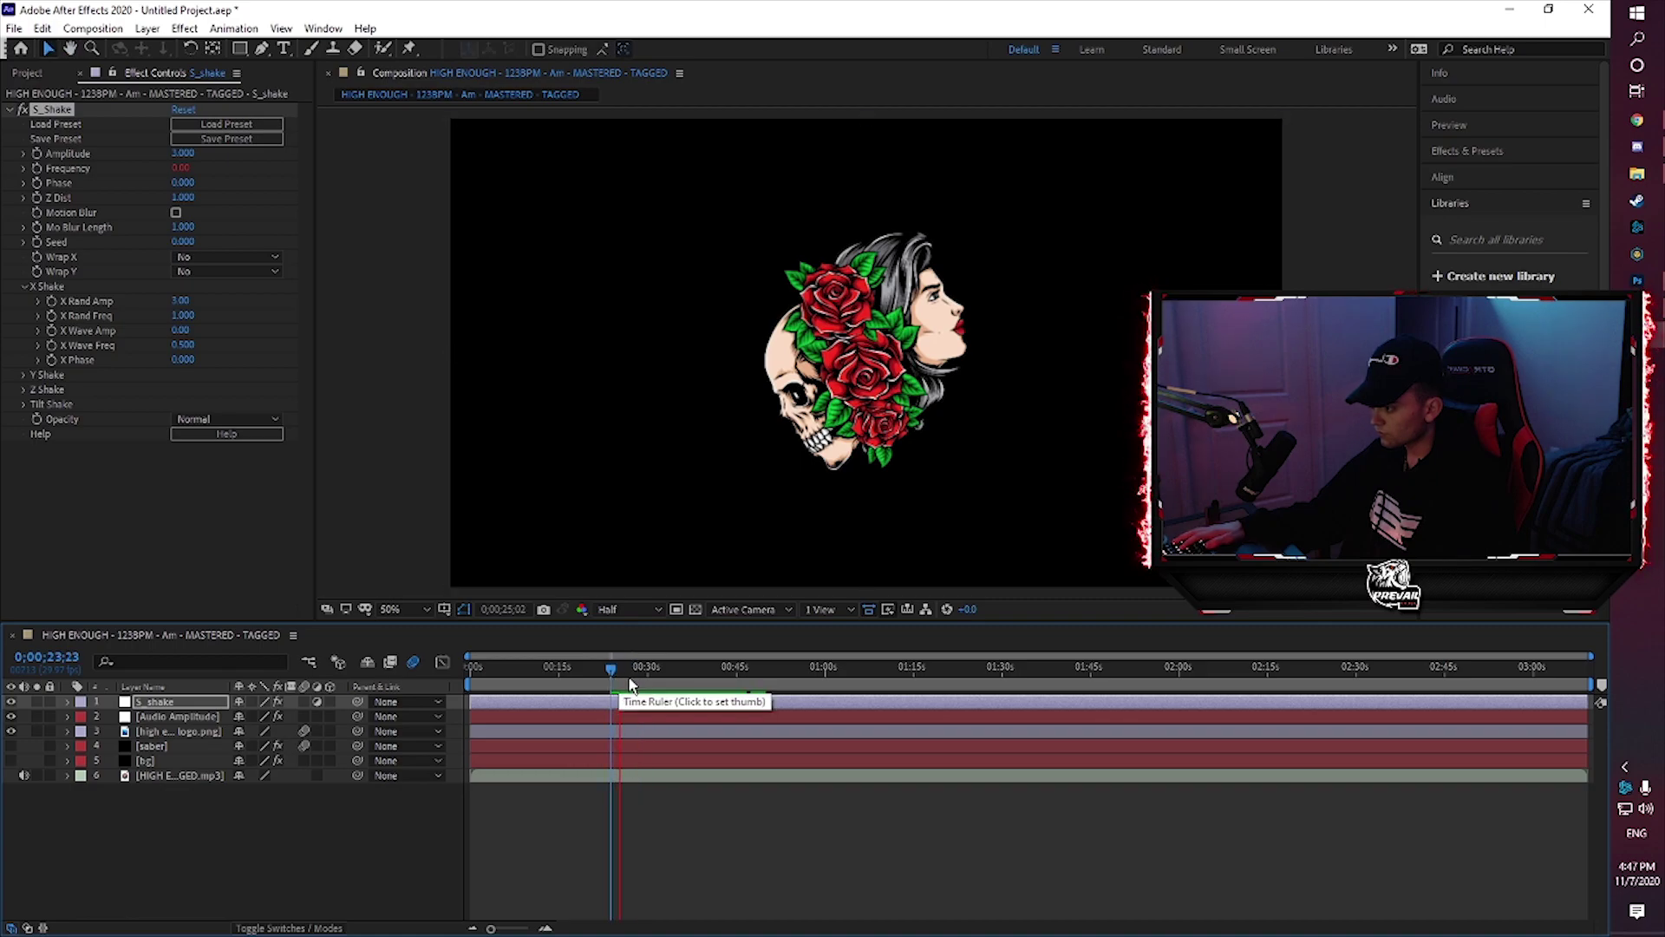
left_click(643, 681)
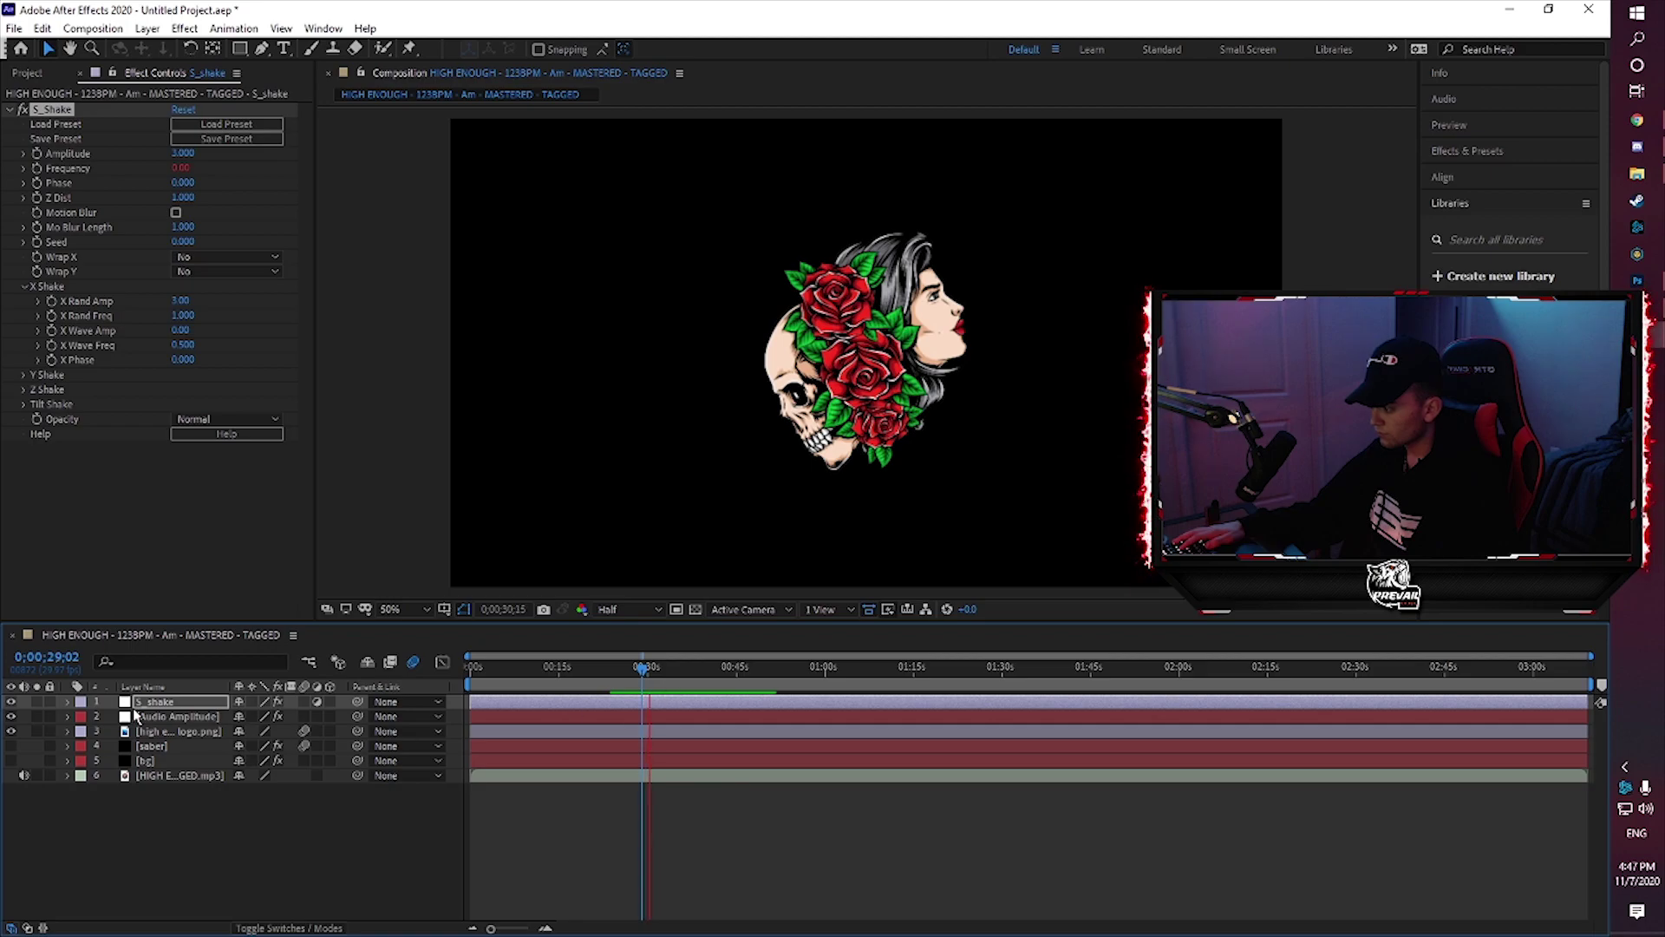
Append /2 to S_Shake's Frequency expression so it halves the Audio Amplitude slider
left_click(67, 701)
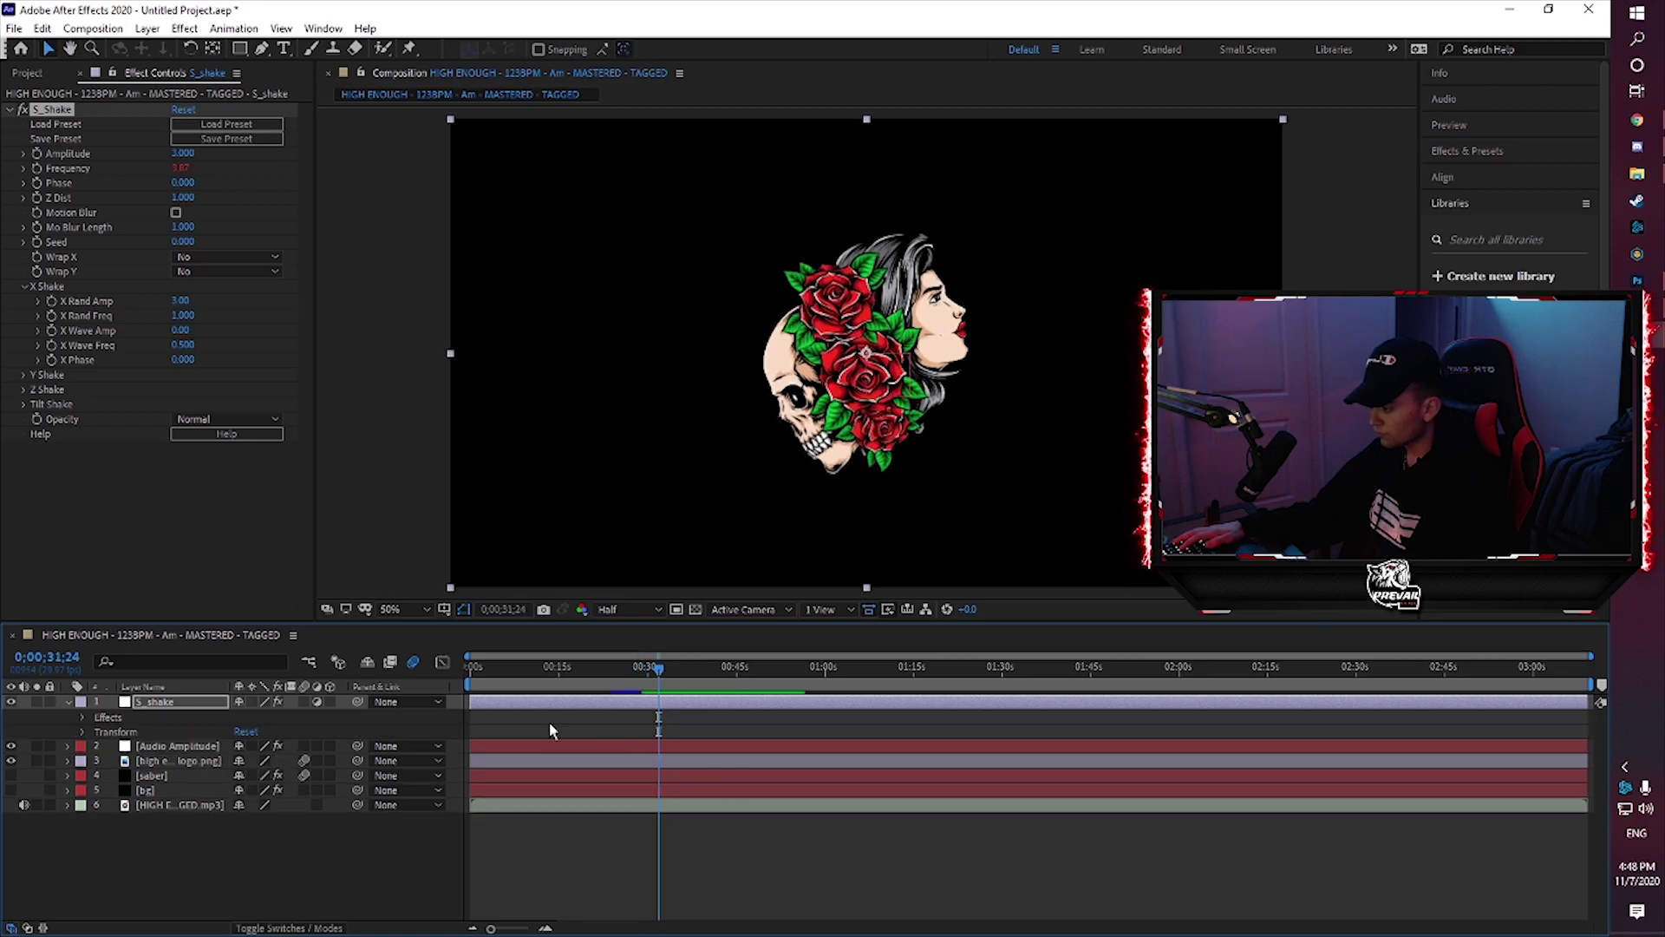
left_click(82, 716)
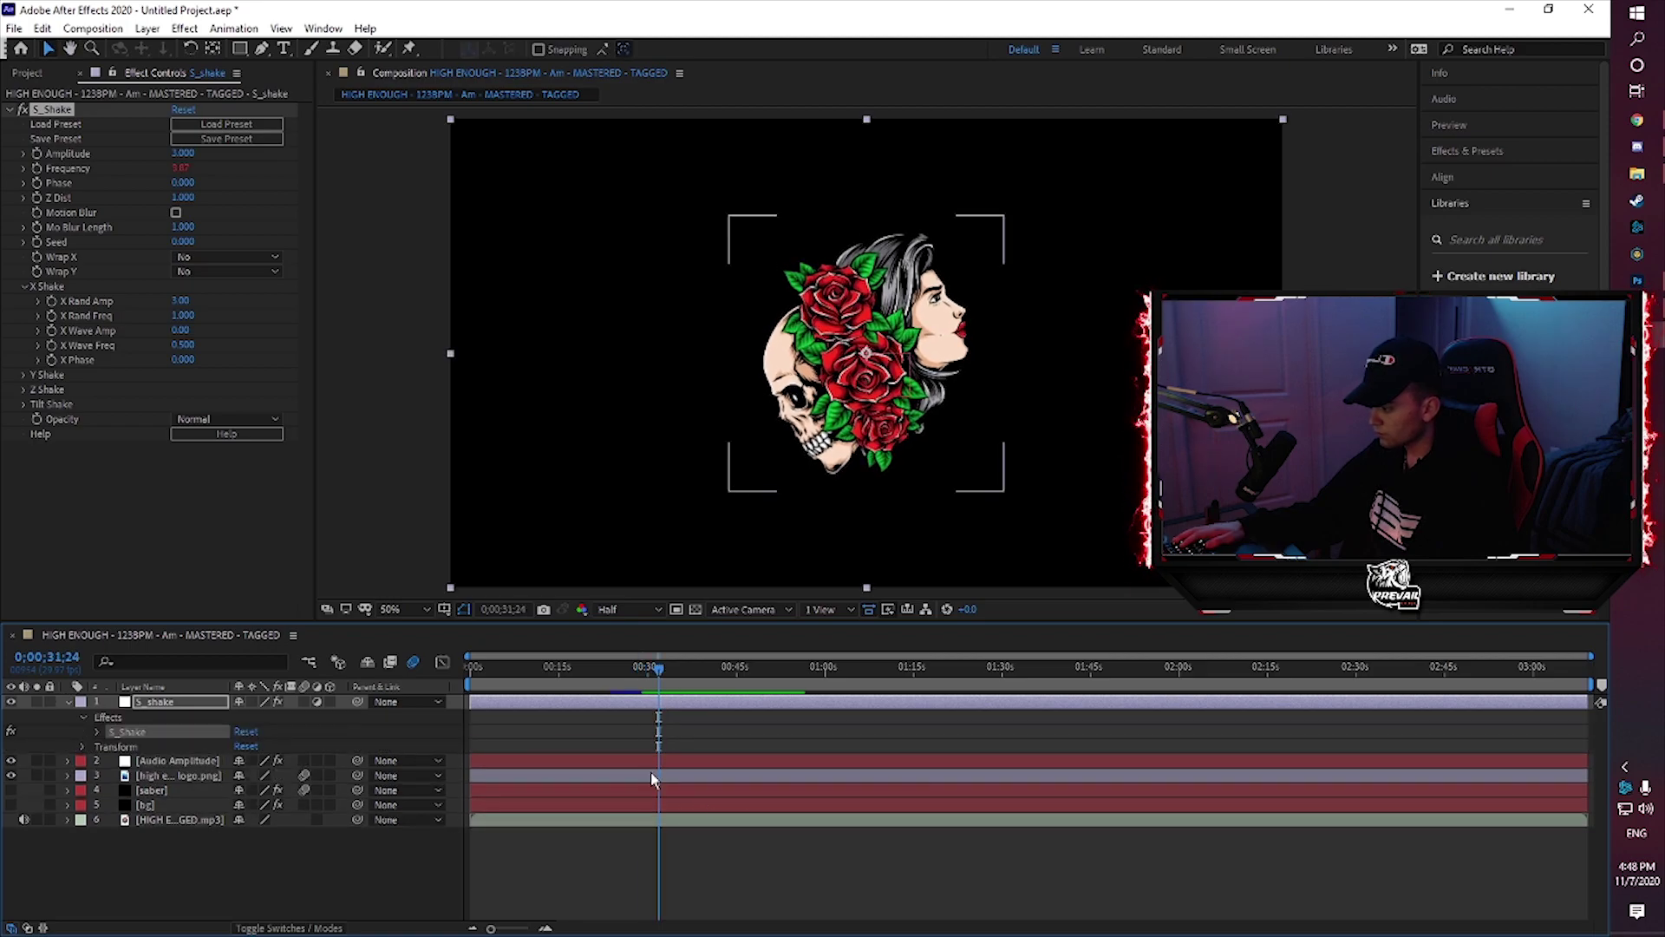
left_click(98, 731)
scroll(195, 774, "down", 1)
left_click(886, 776)
left_click(930, 773)
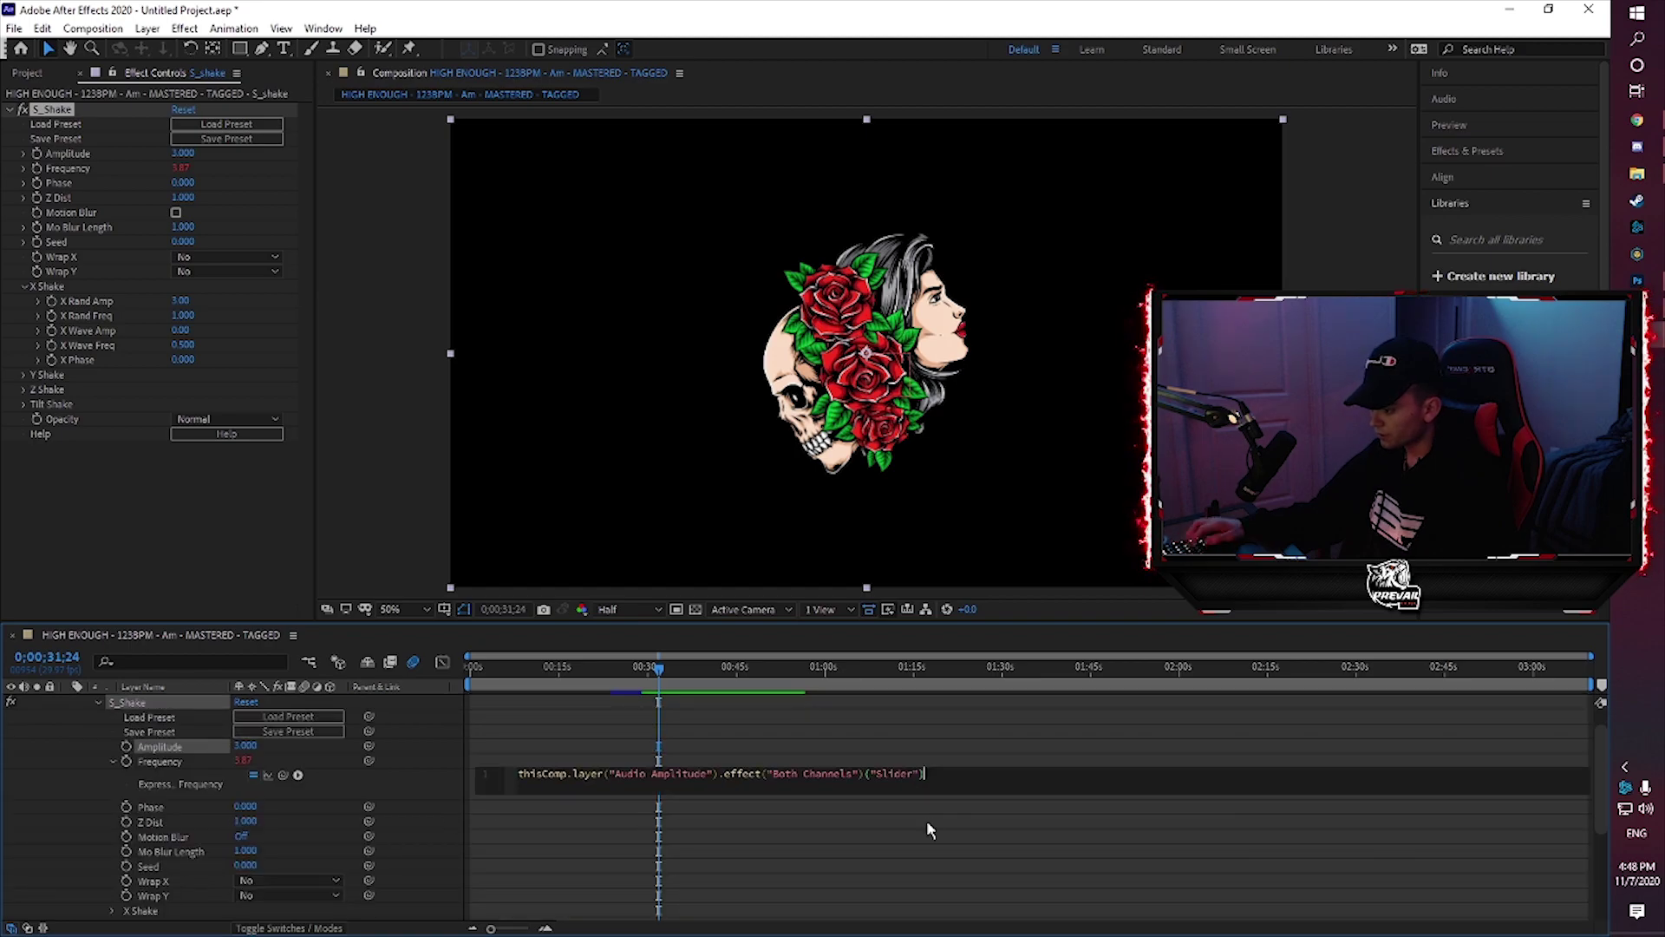
type("2")
left_click(855, 762)
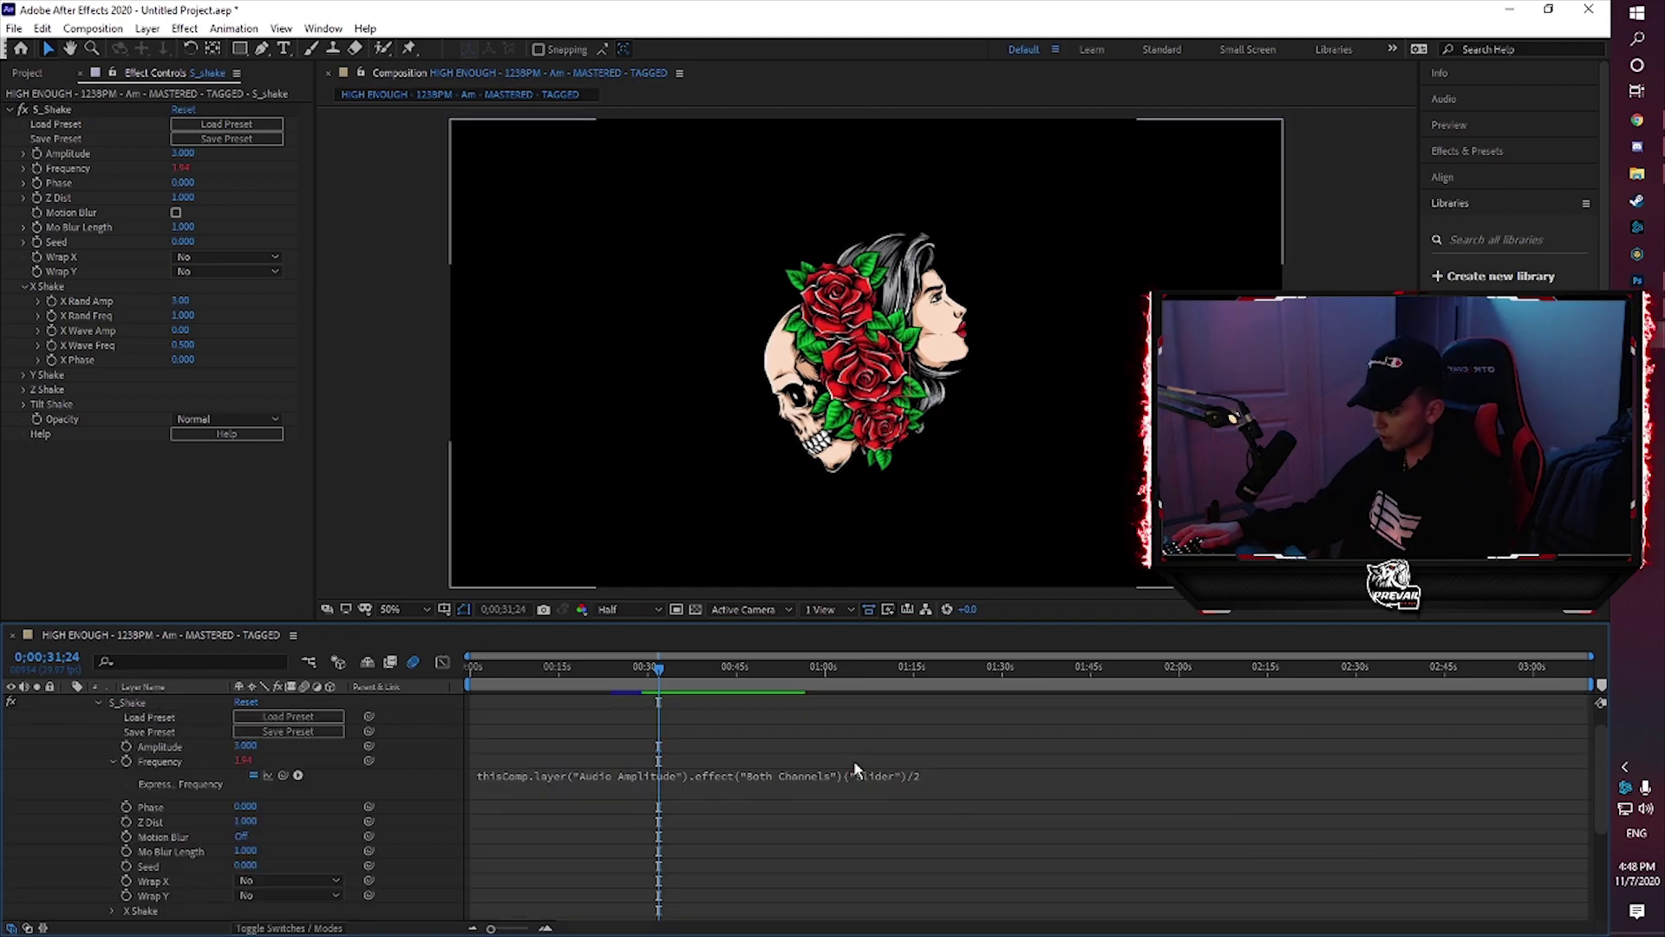
Collapse the S_shake layer and preview the shake from about 0:30
scroll(138, 754, "up", 1)
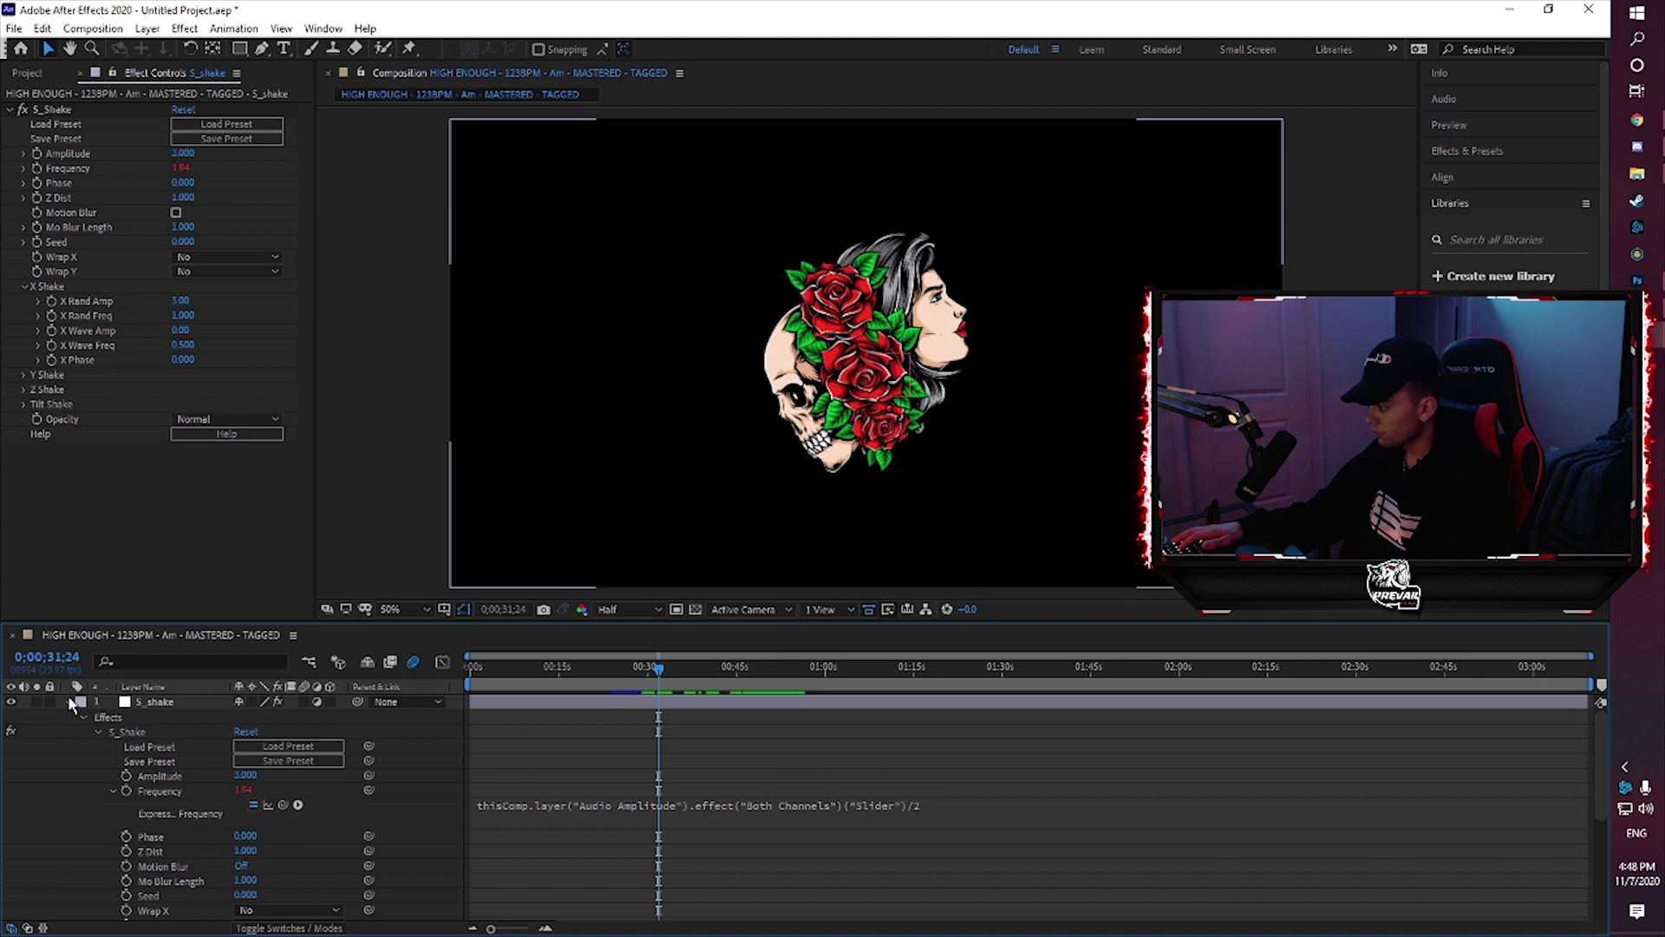
left_click(69, 702)
left_click(651, 683)
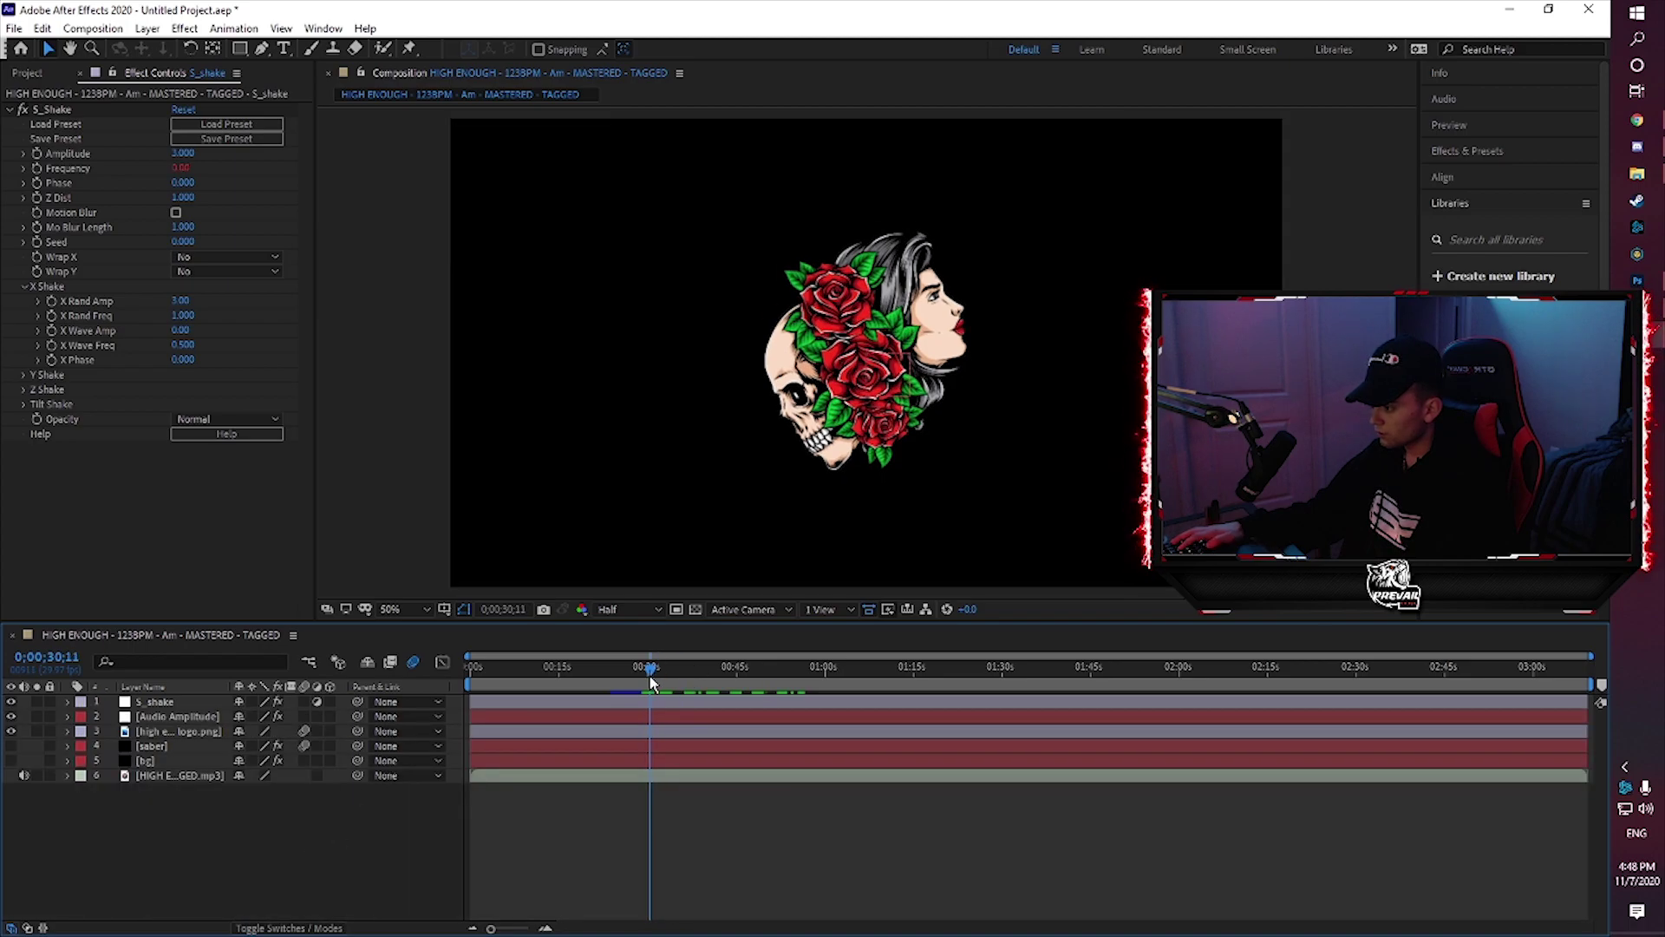
key("space")
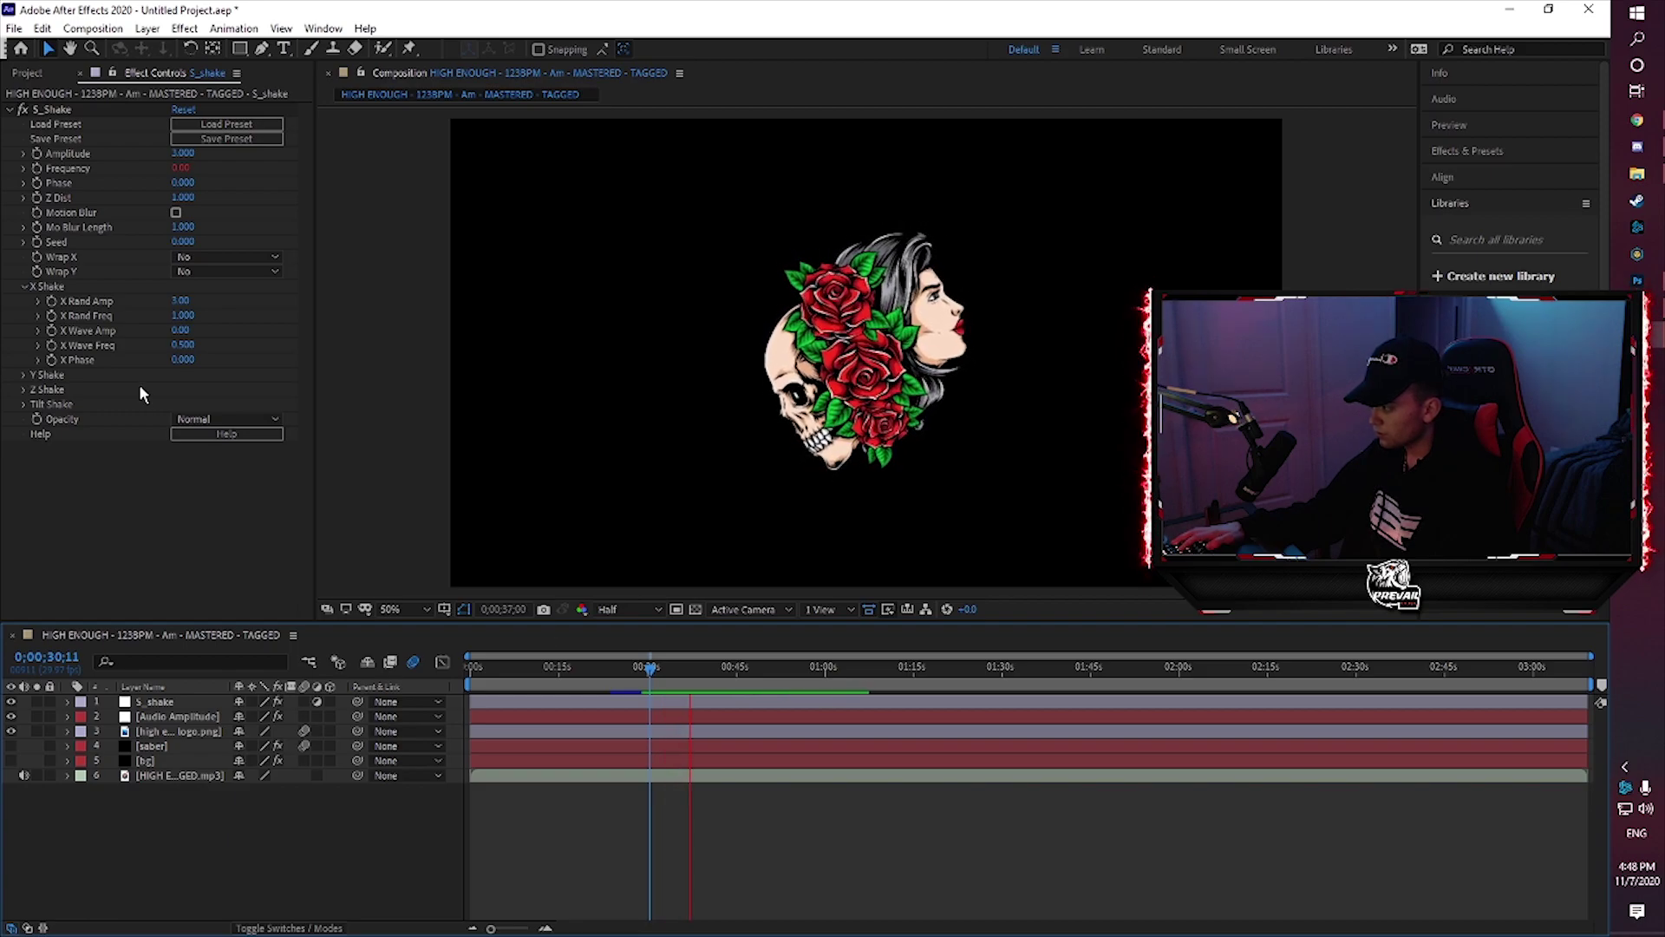
Enable Motion Blur on S_Shake and set Phase to 2.000, previewing around 0:33–0:34
key("space")
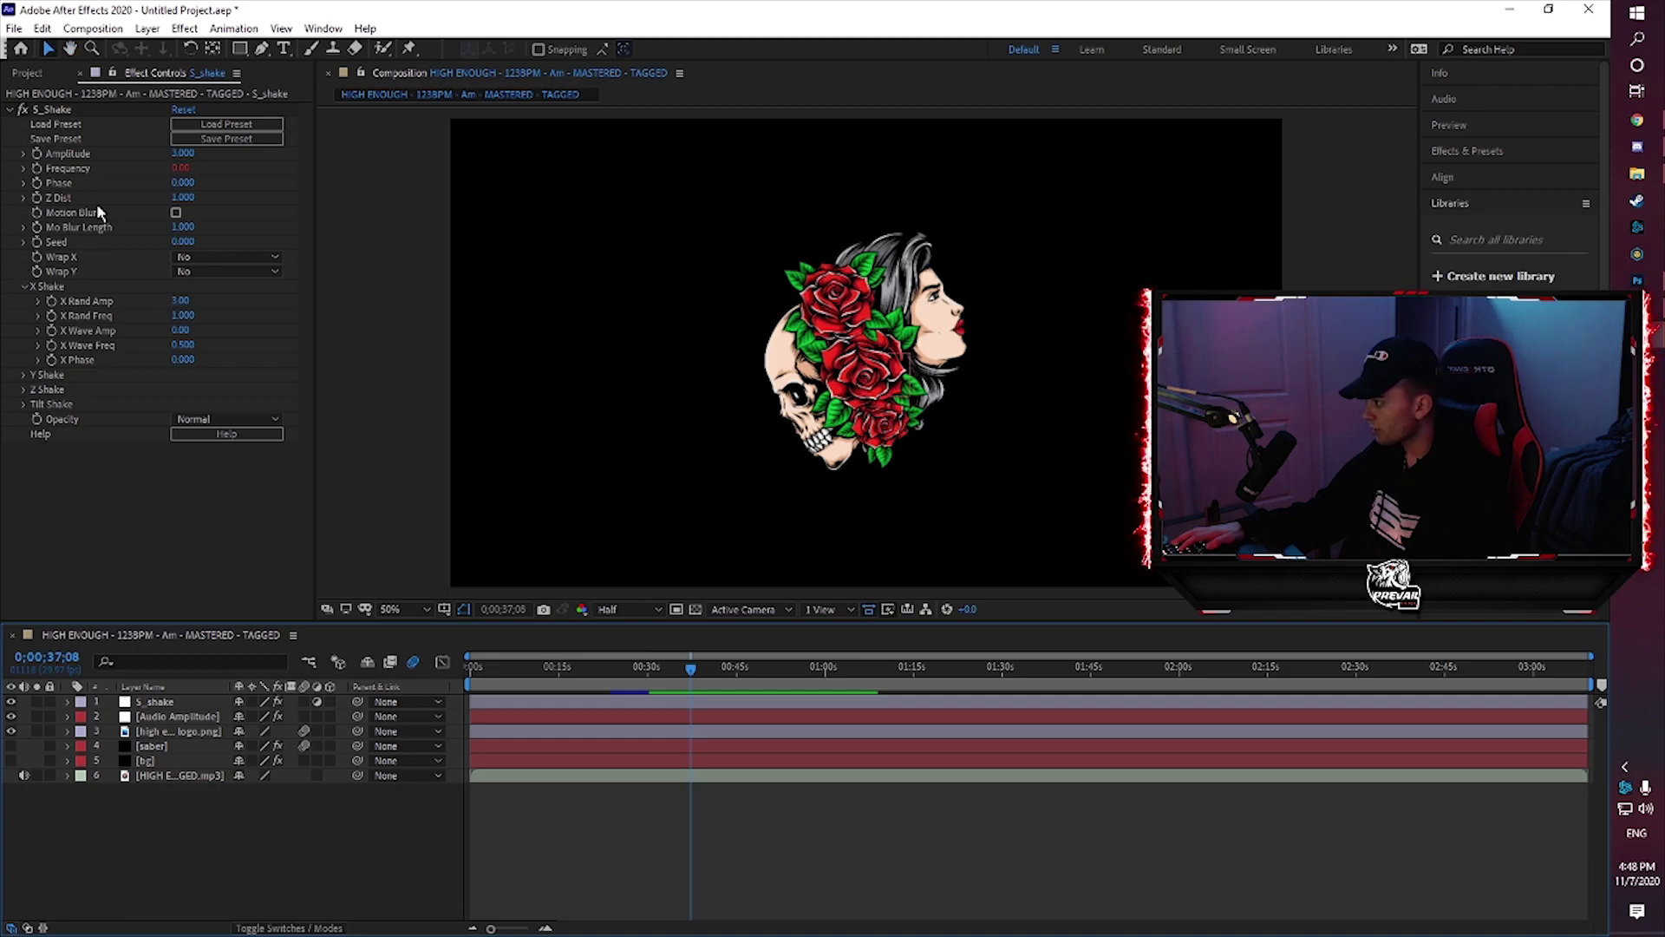
left_click(177, 213)
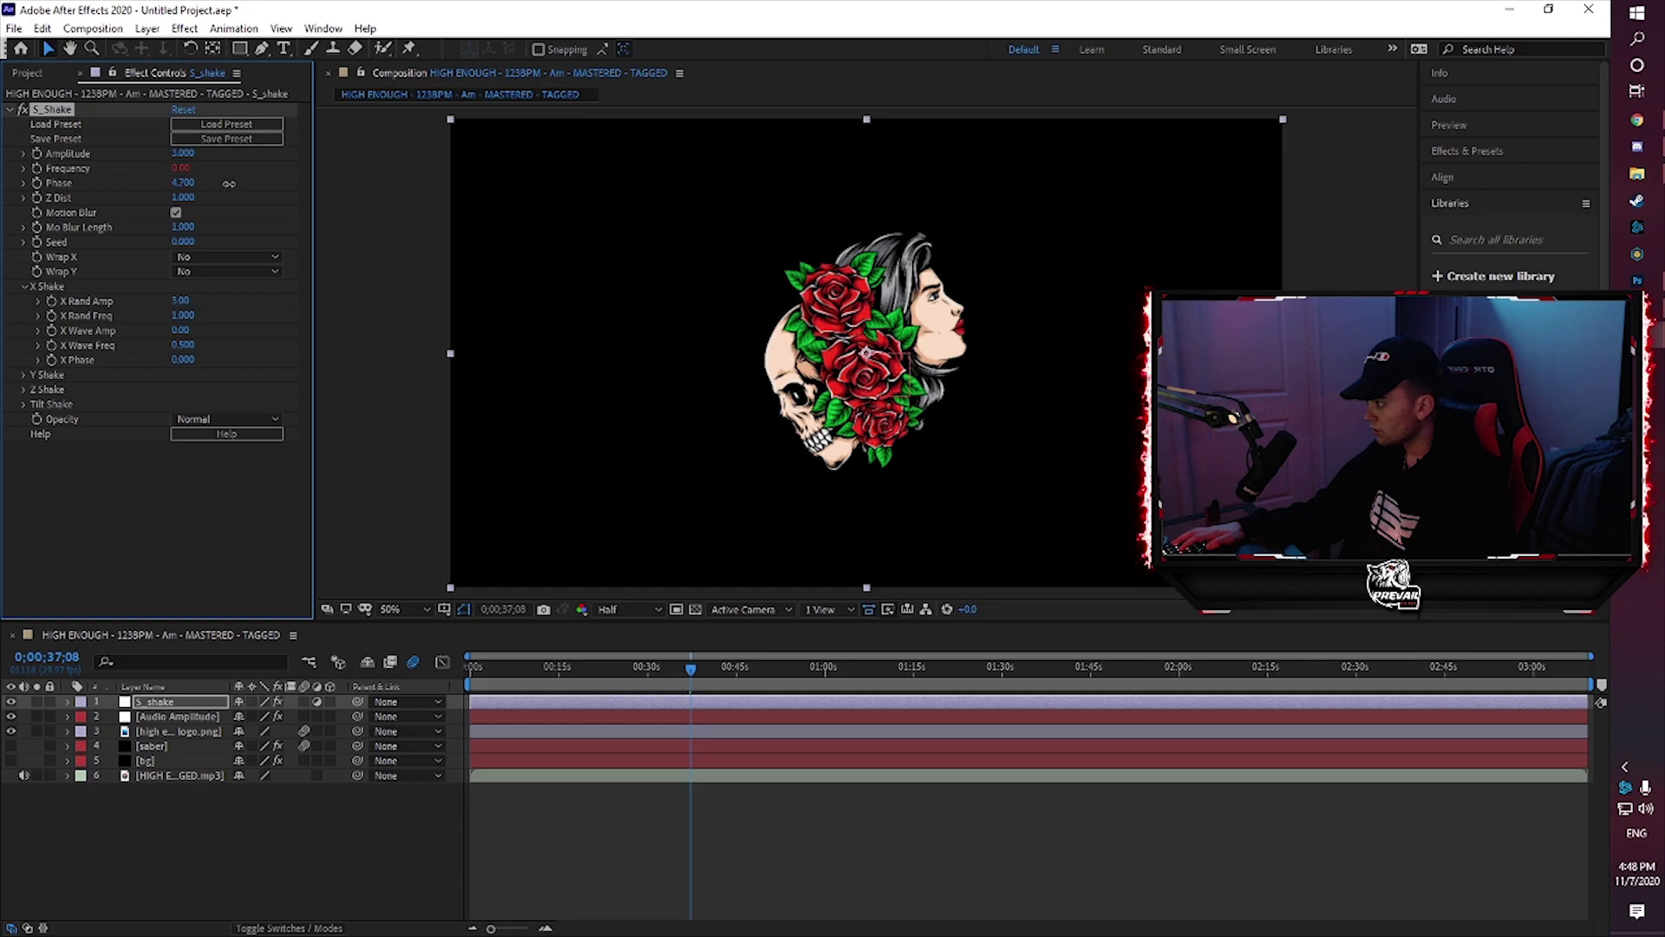
key("Return")
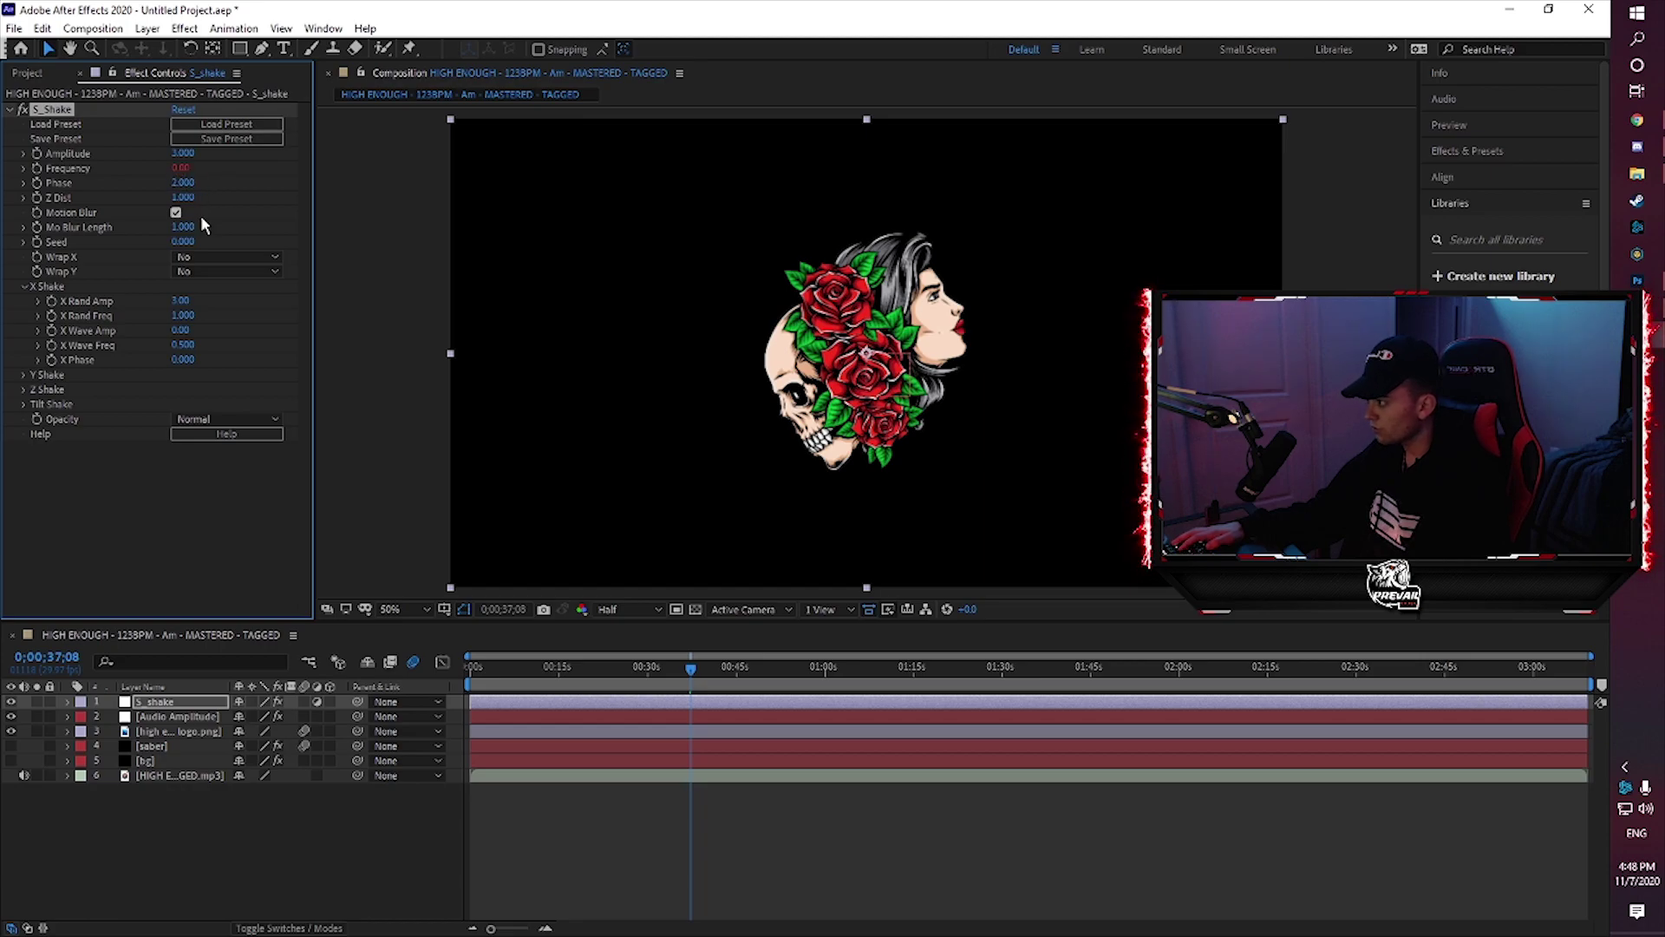
left_click(673, 665)
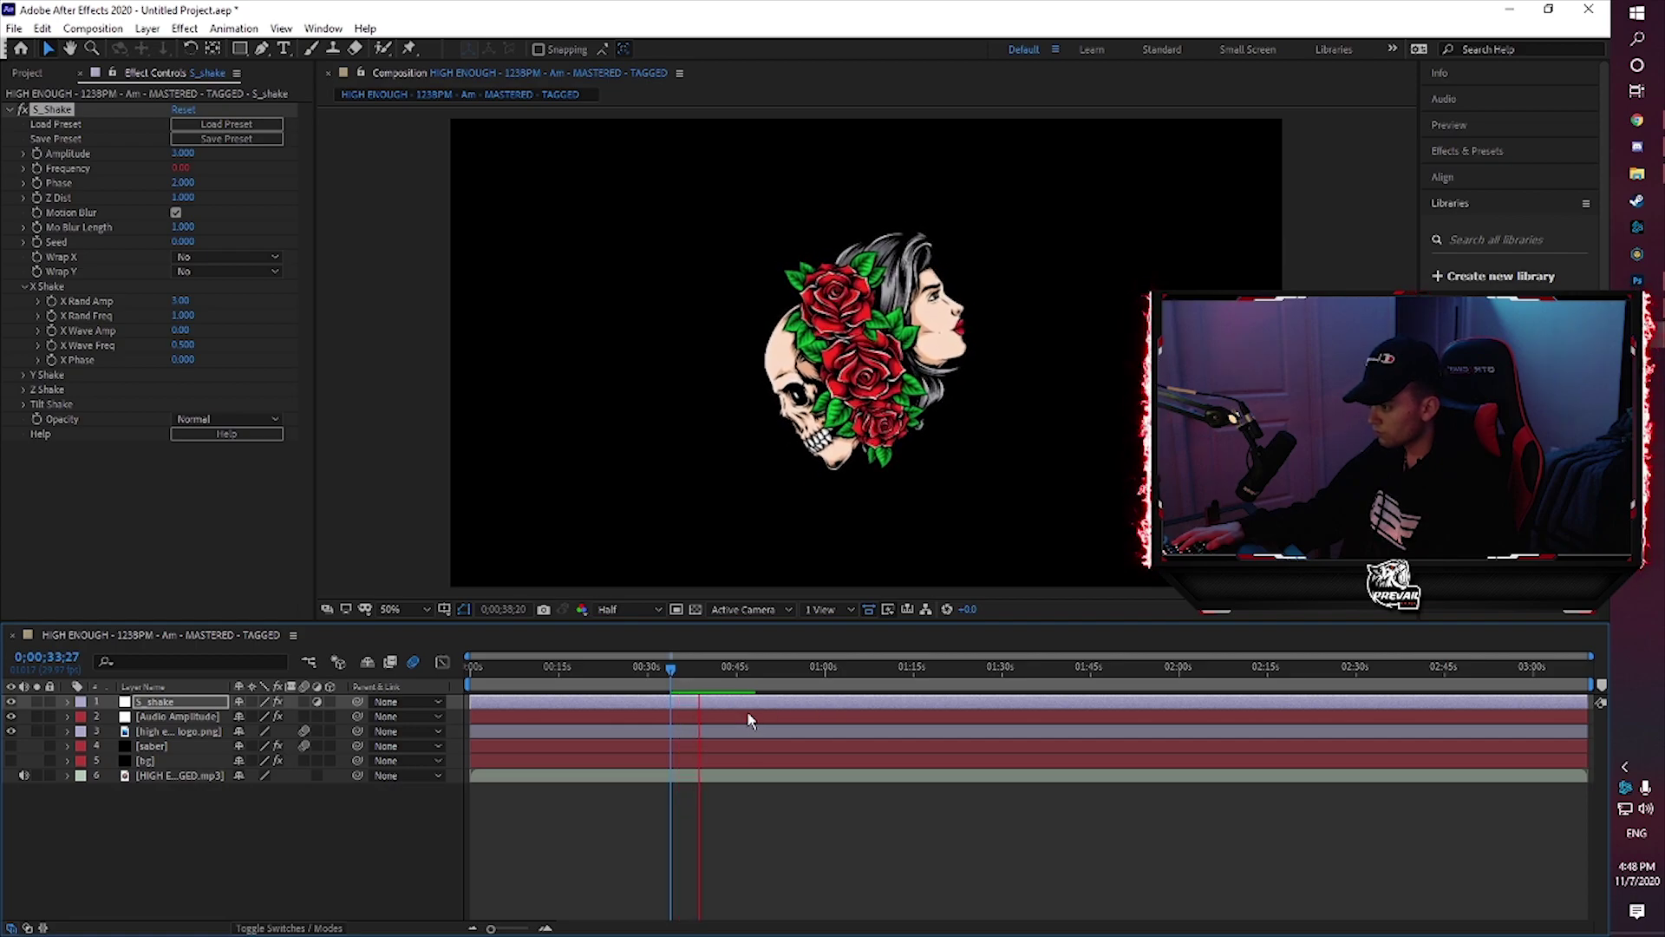
key("space")
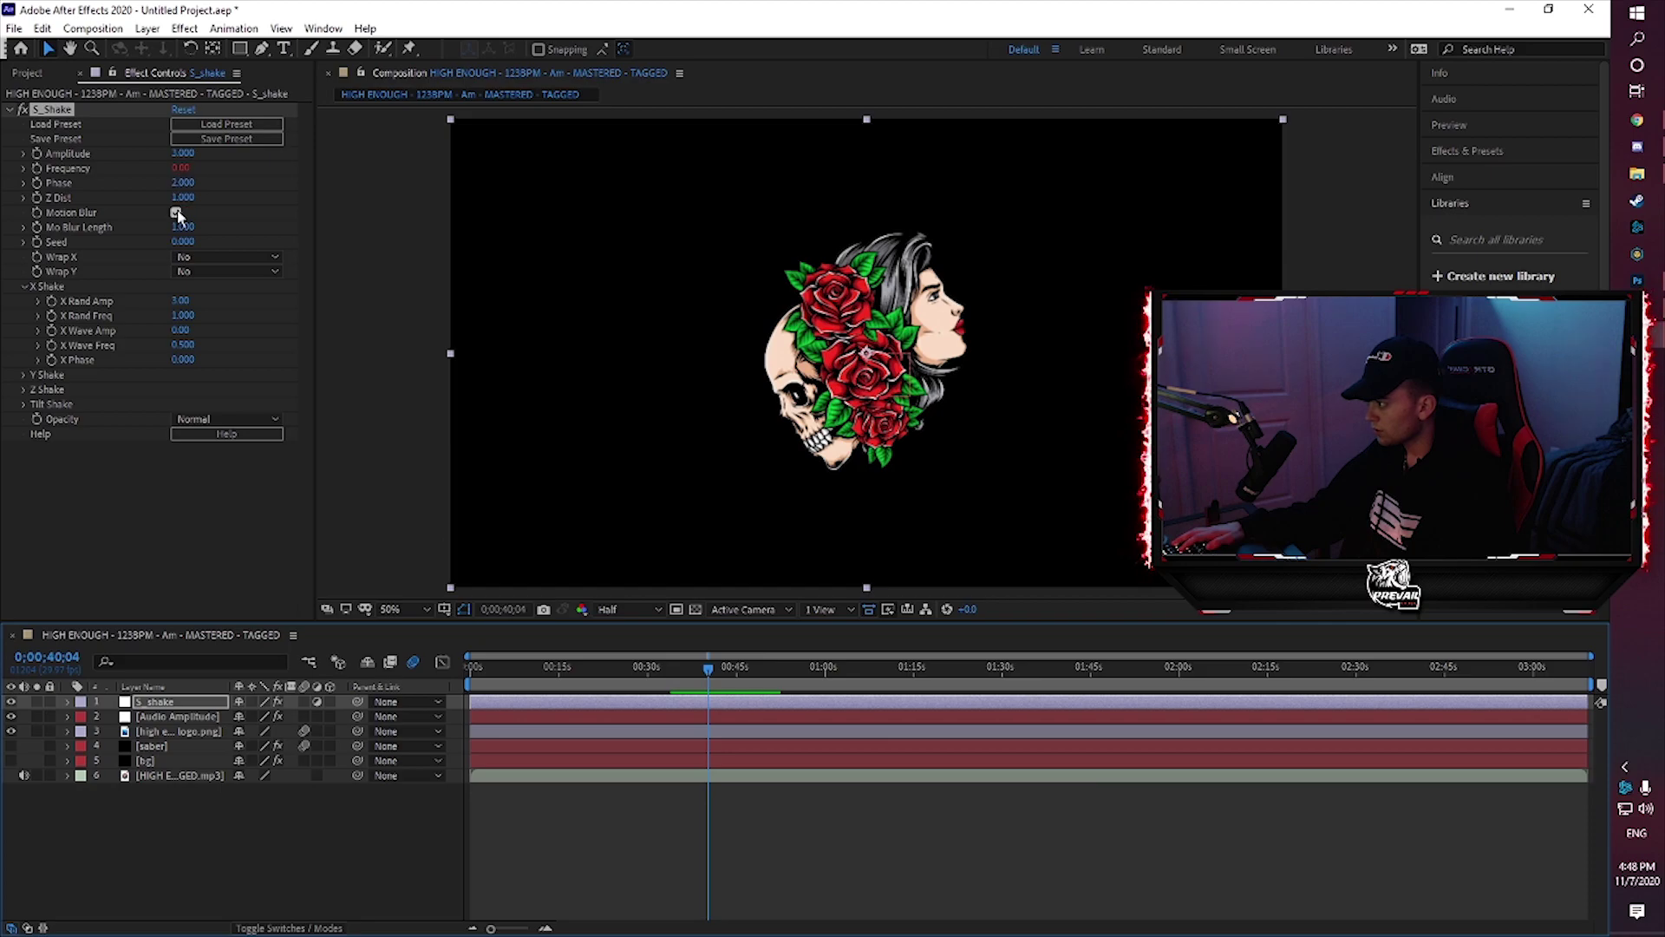
left_click(180, 183)
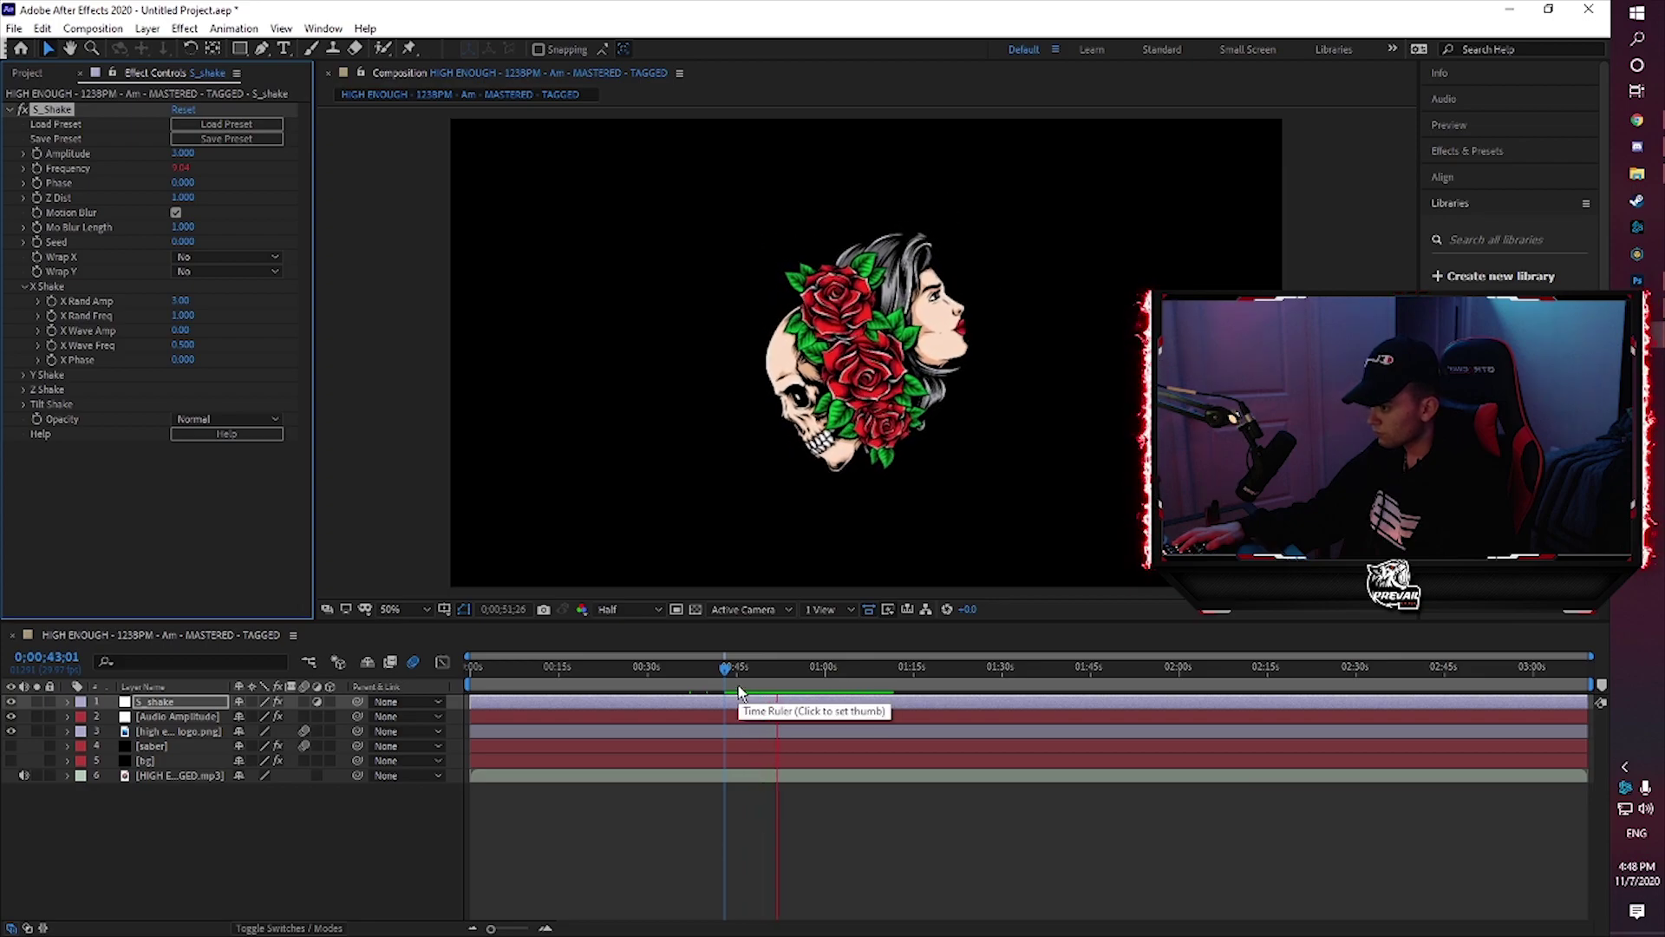
left_click_drag(698, 666, 678, 679)
Preview the shake again from about 0:28, briefly checking the Tilt Shake parameters
key("space")
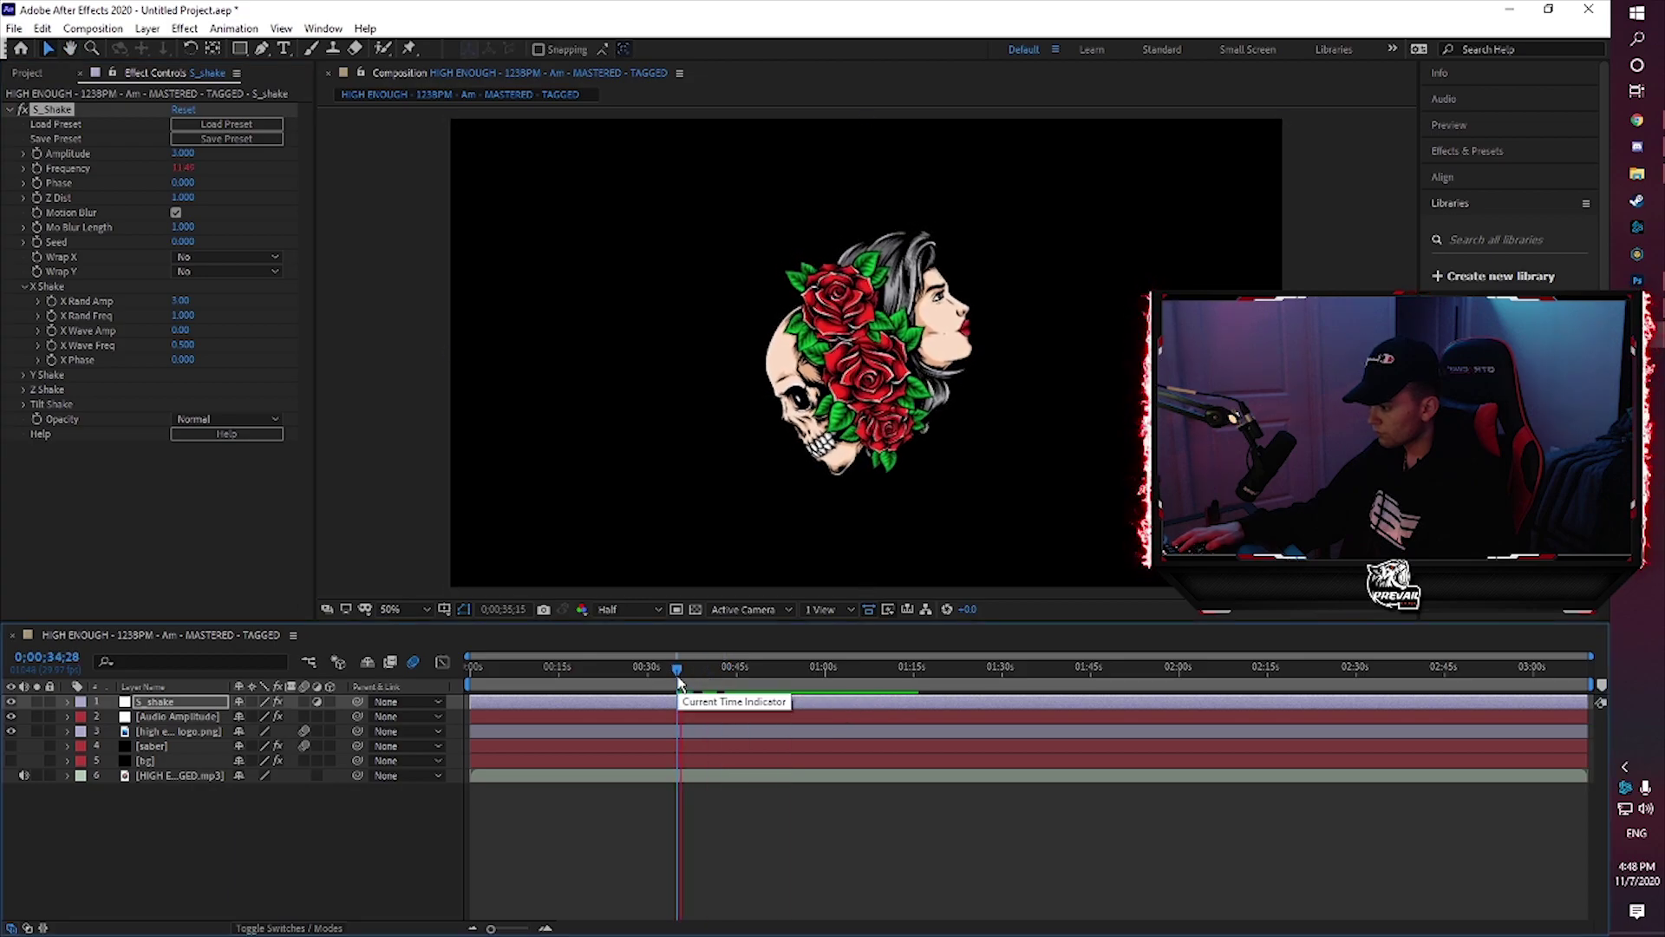
key("space")
left_click(23, 405)
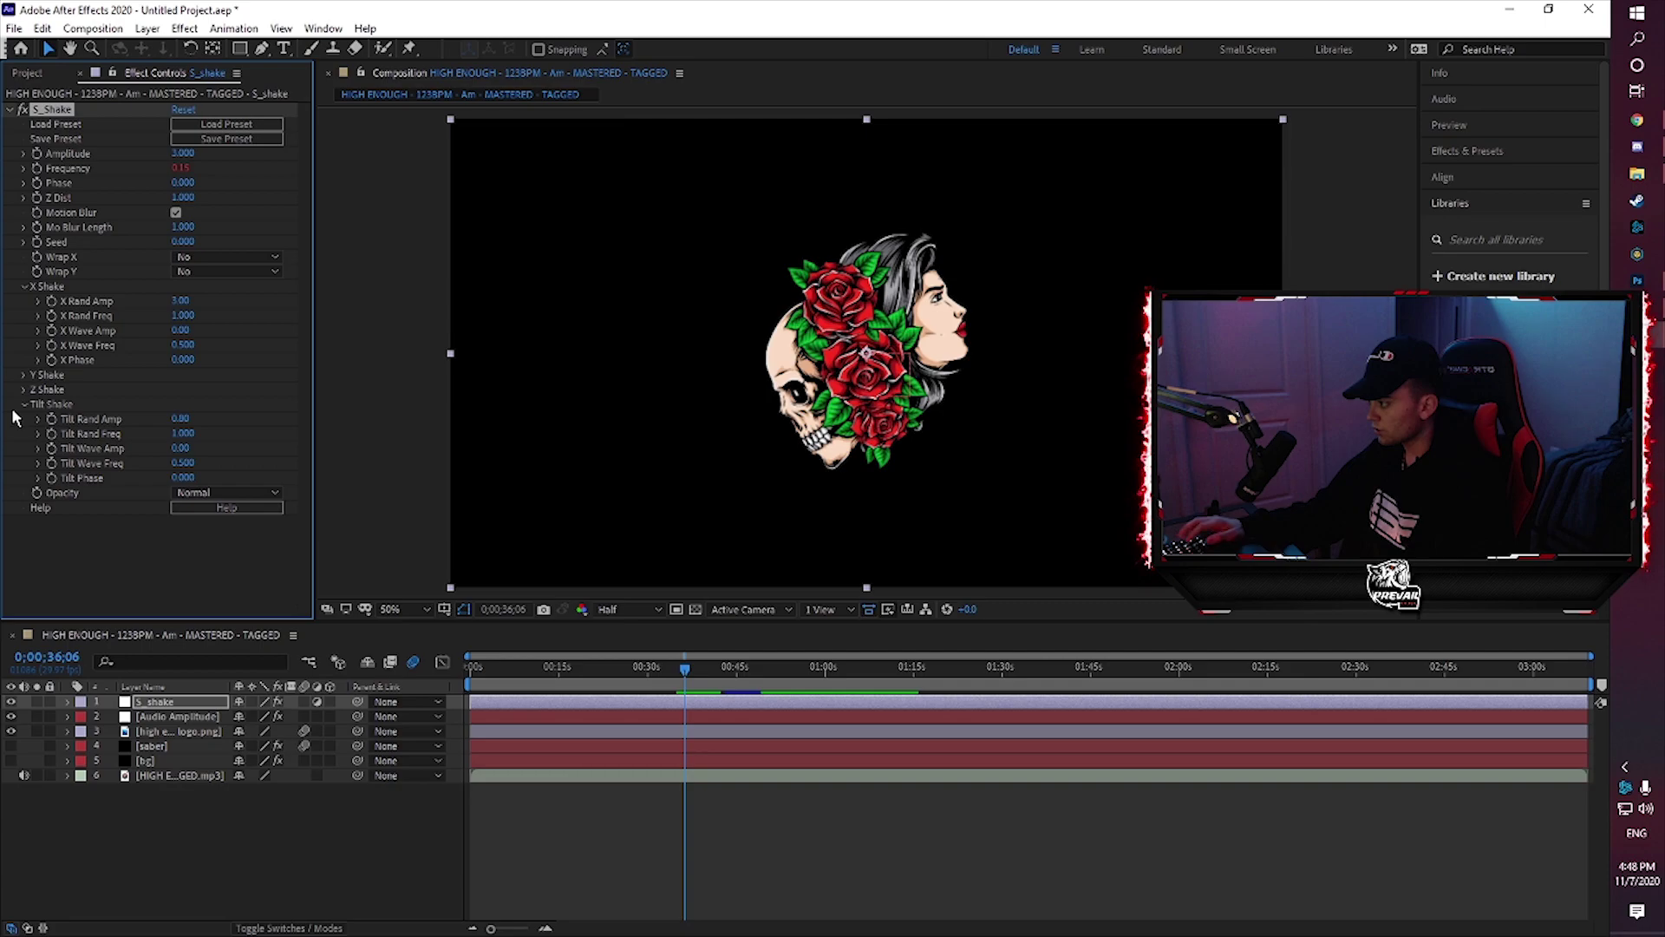
left_click(23, 404)
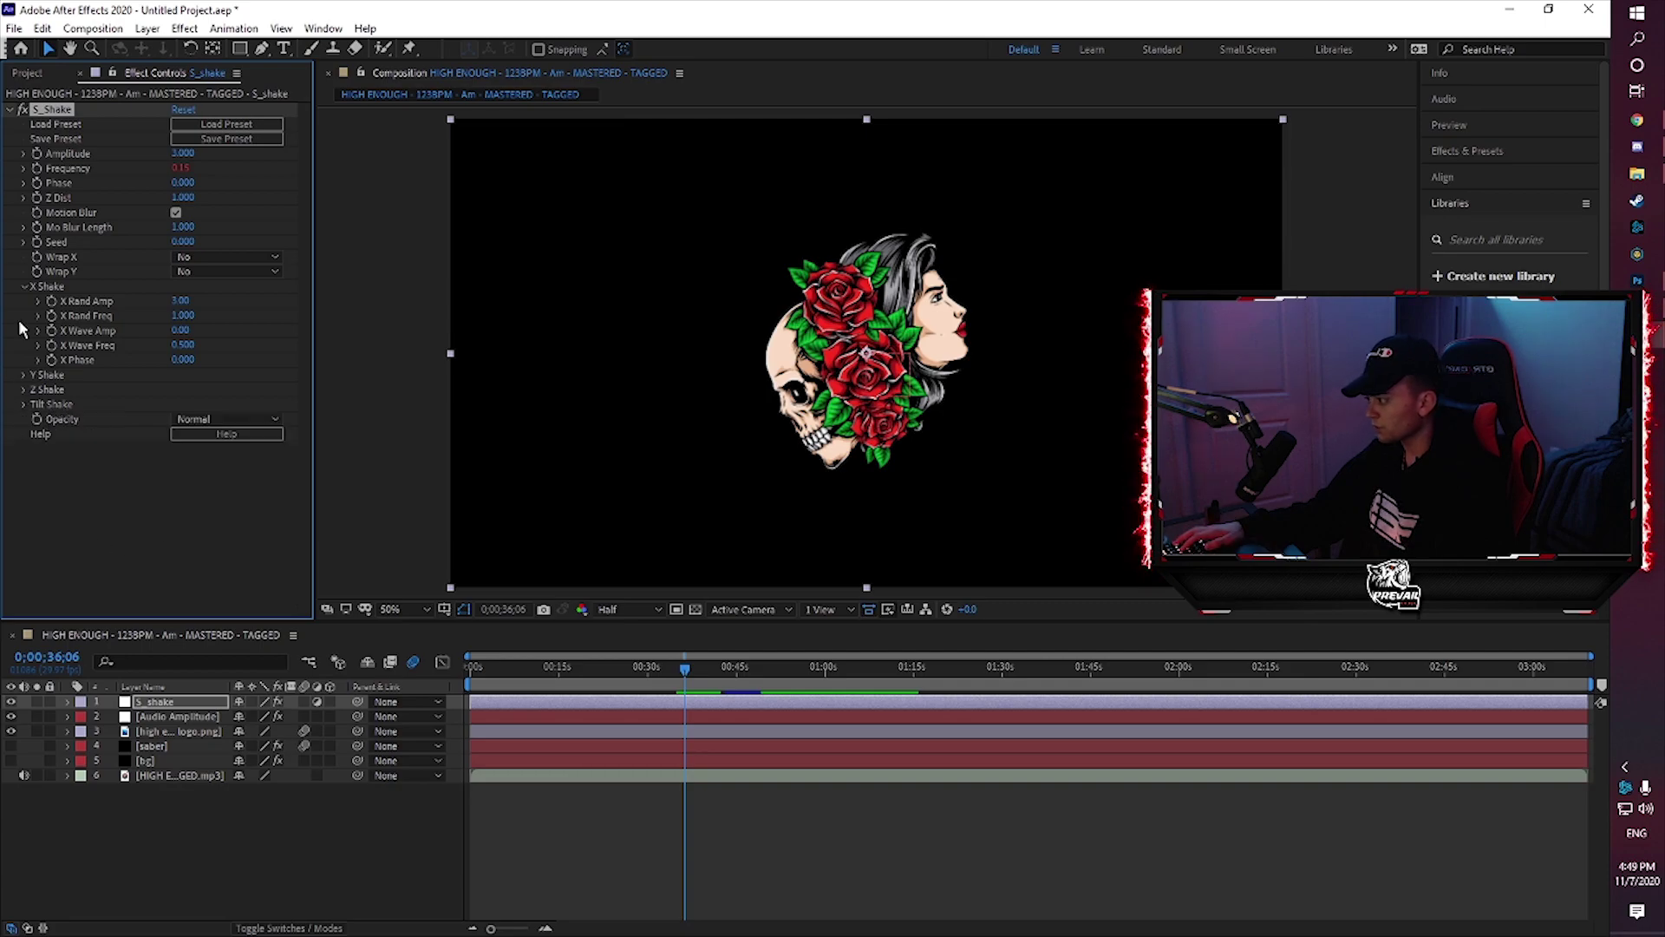
left_click(642, 664)
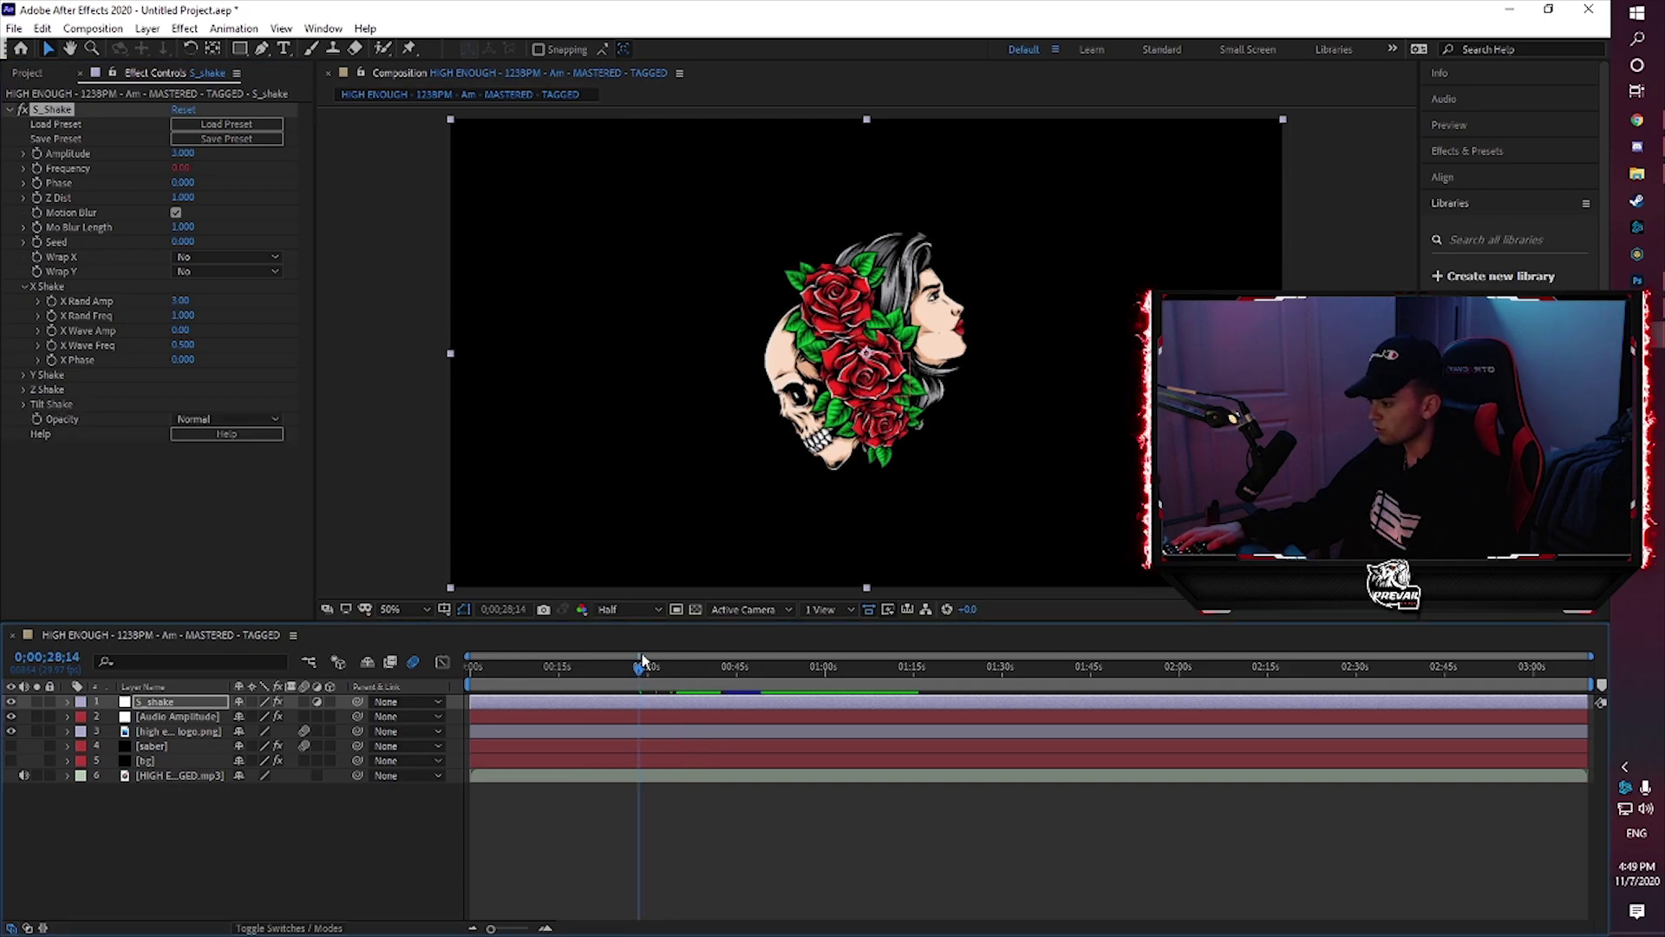
key("space")
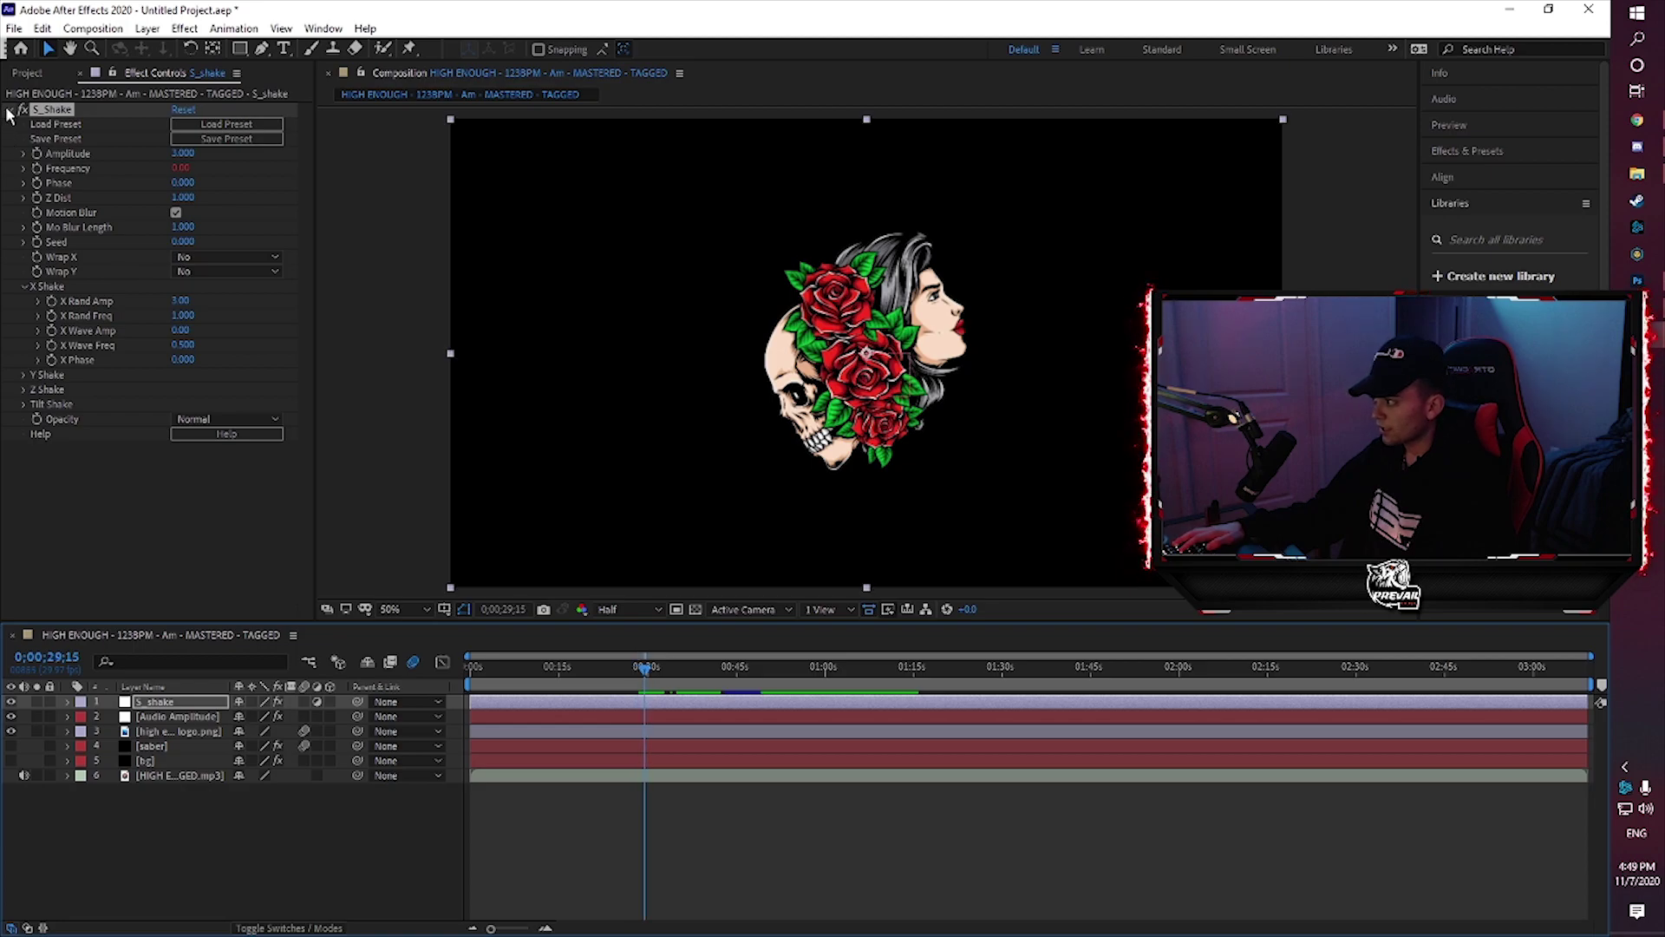
Collapse the S_Shake effect settings and clear the layer selection
left_click(11, 111)
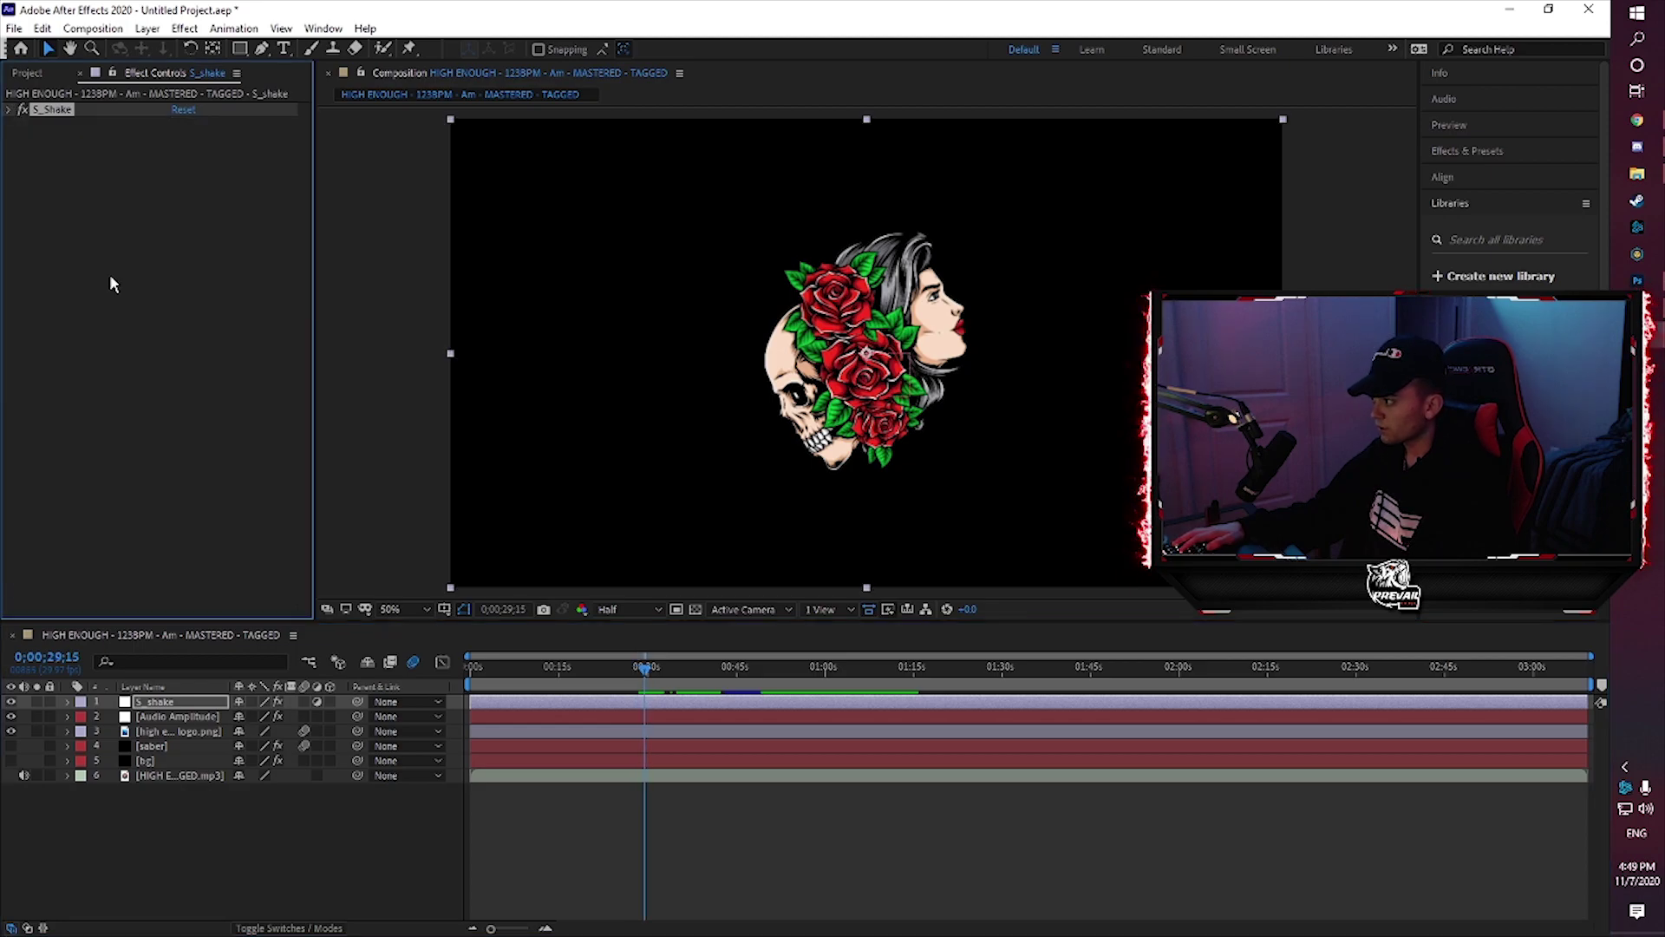
left_click(270, 873)
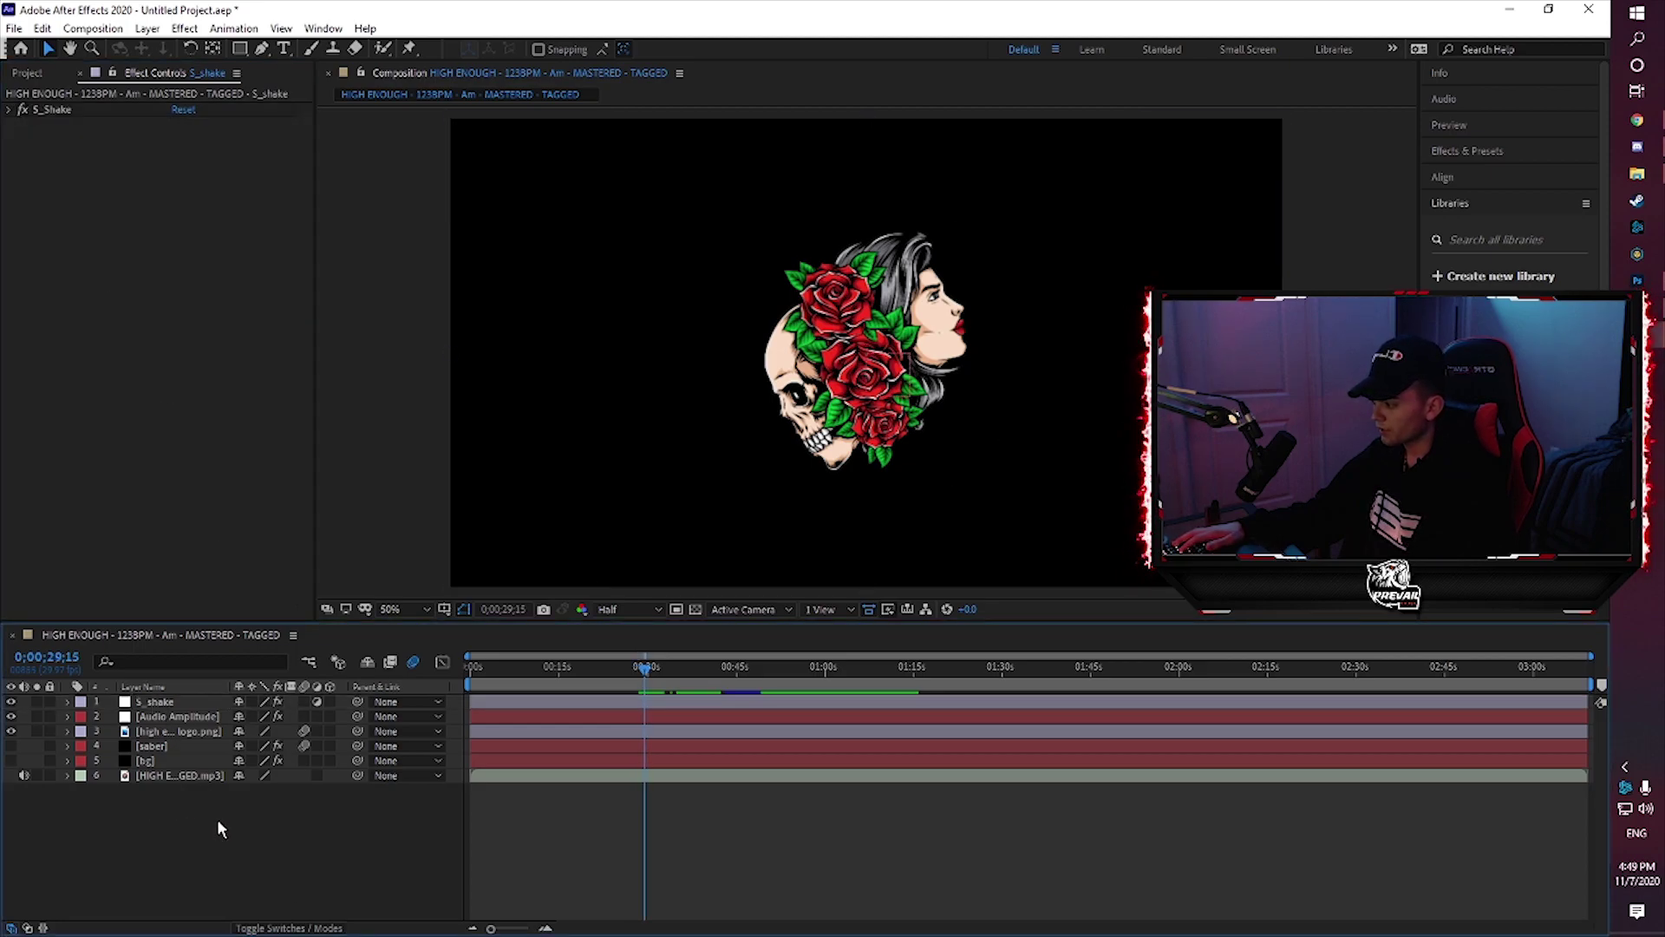
left_click(205, 747)
left_click(175, 809)
Create a new black solid layer named 'fade' on top of the composition
right_click(176, 809)
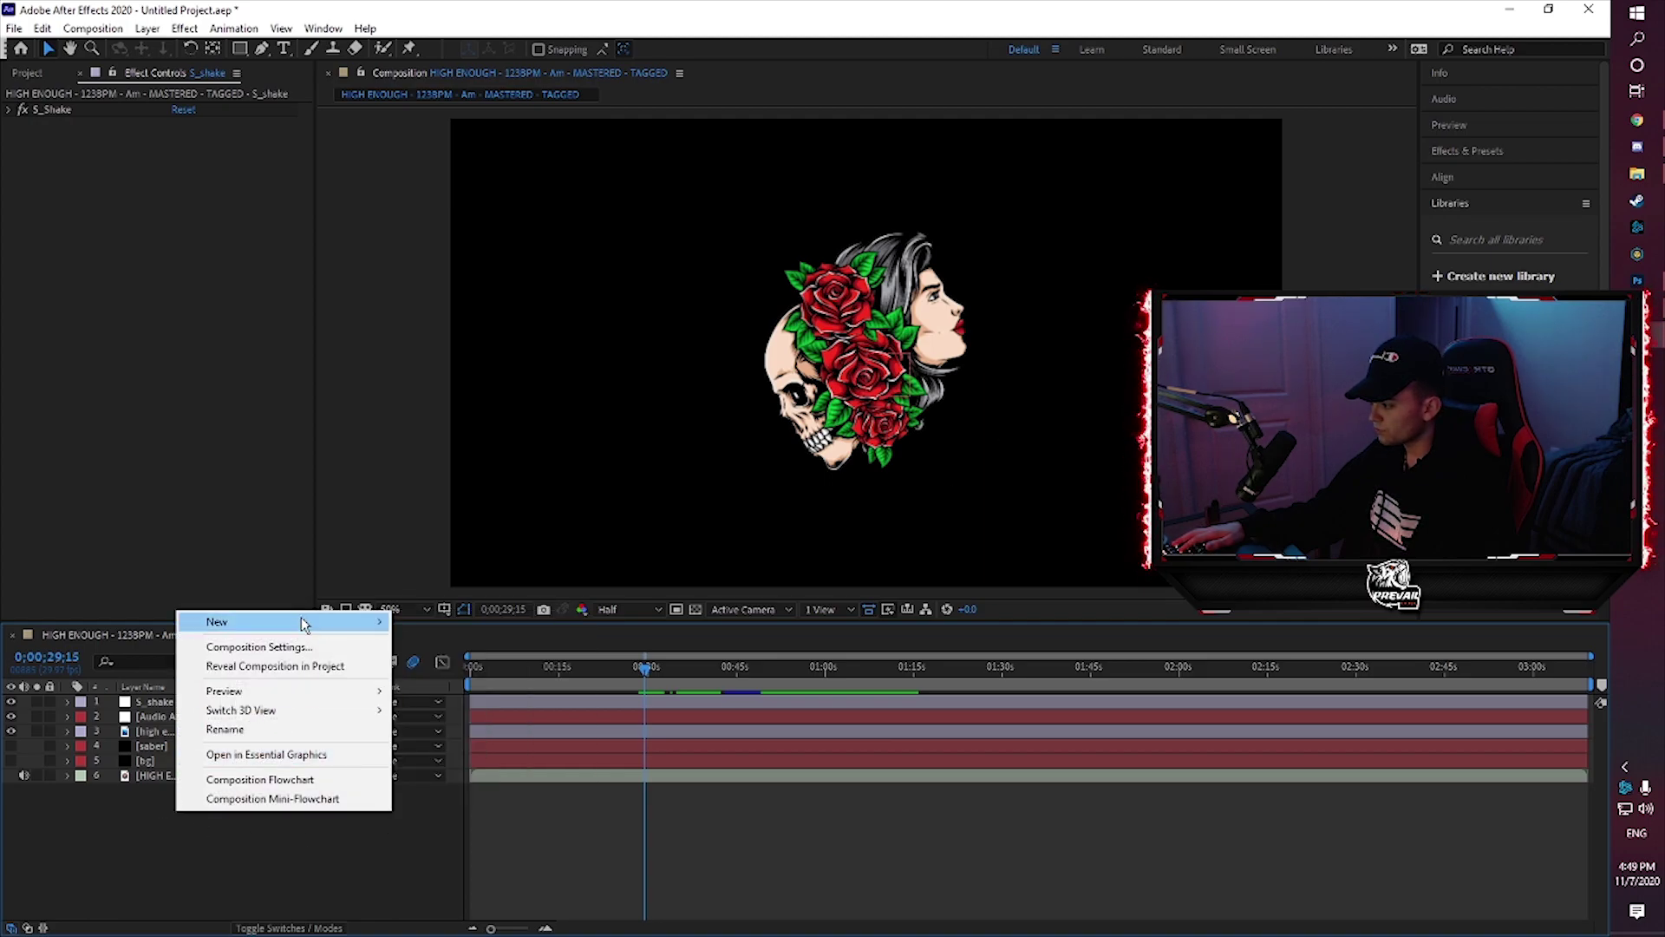
right_click(184, 805)
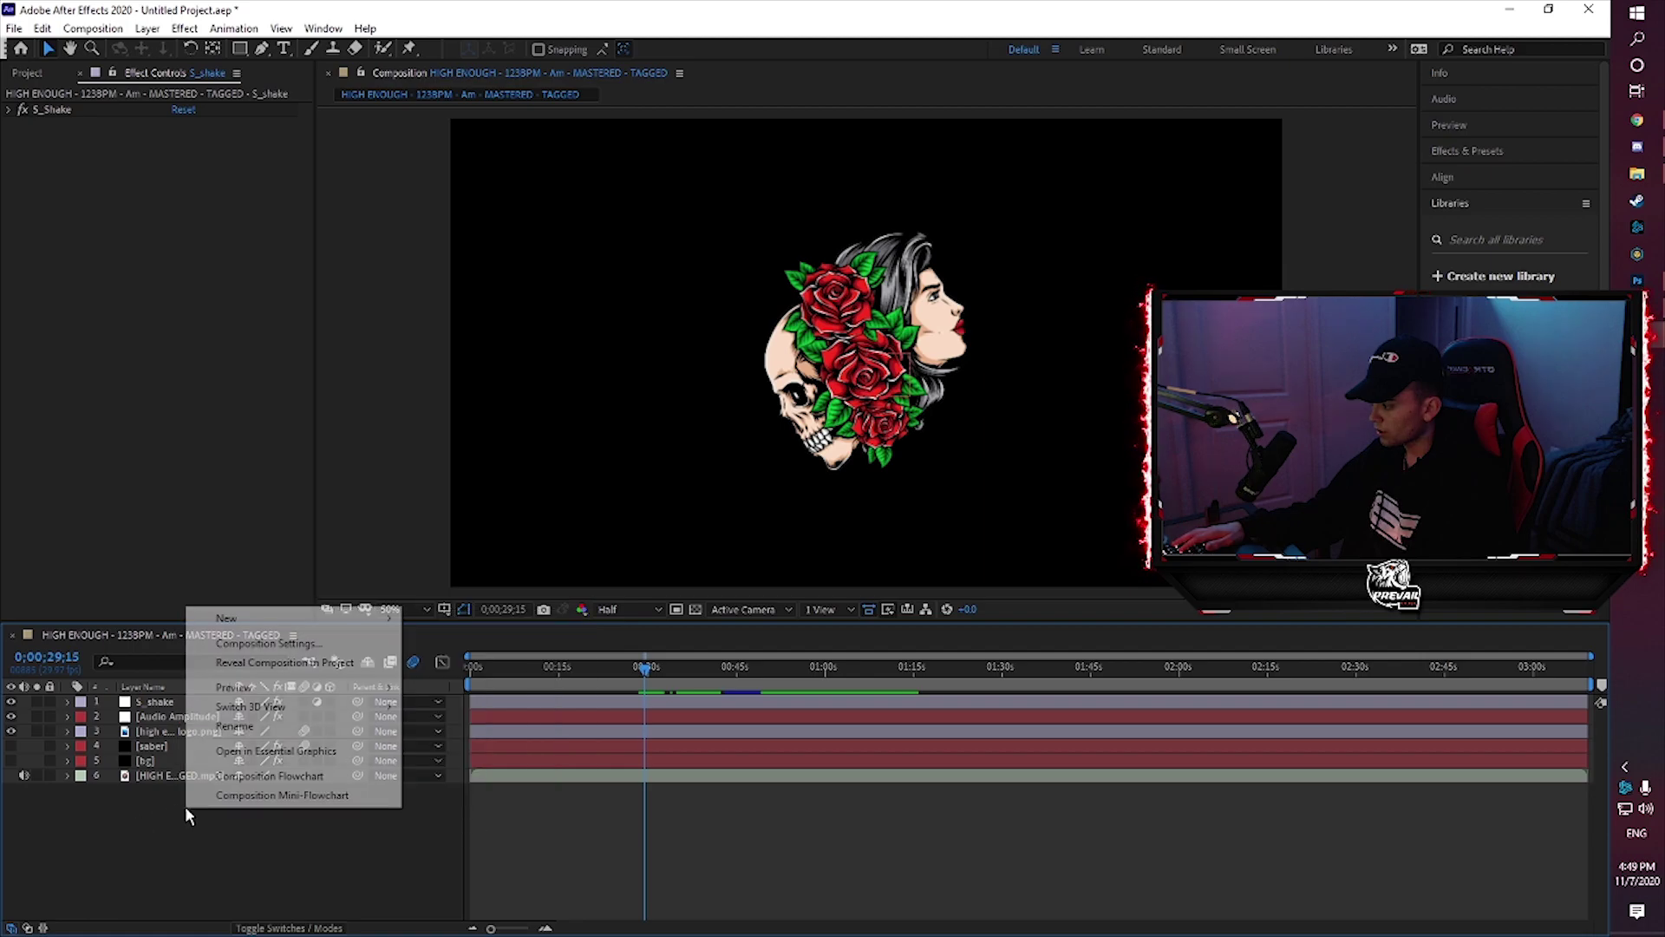
mouse_move(311, 622)
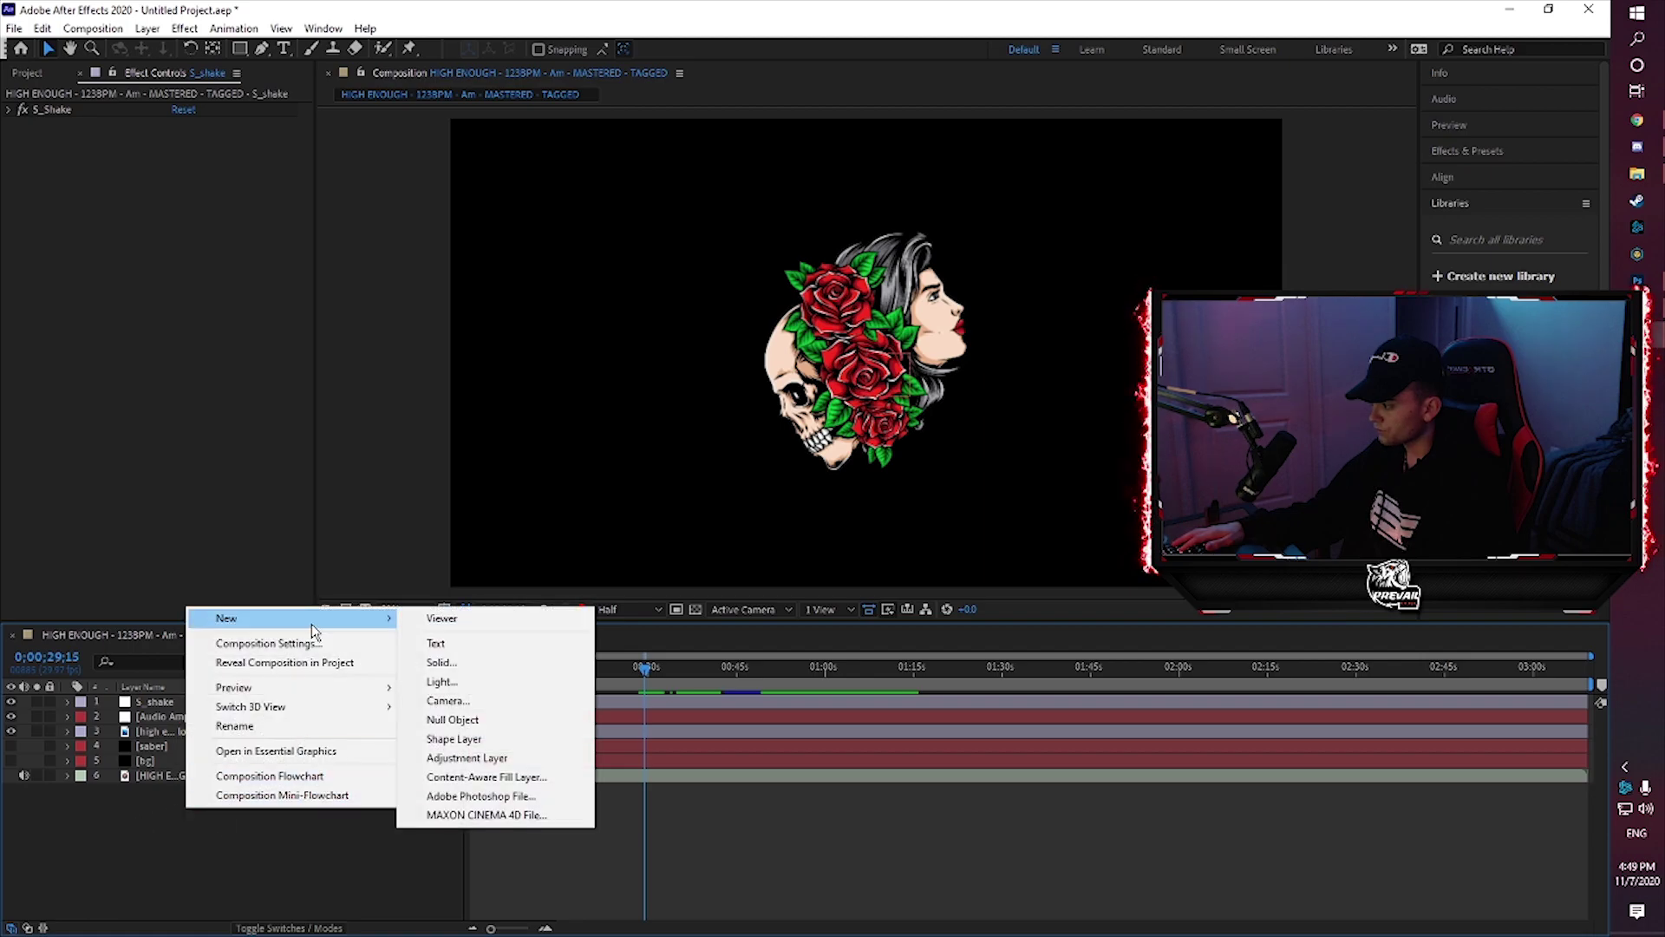
left_click(449, 663)
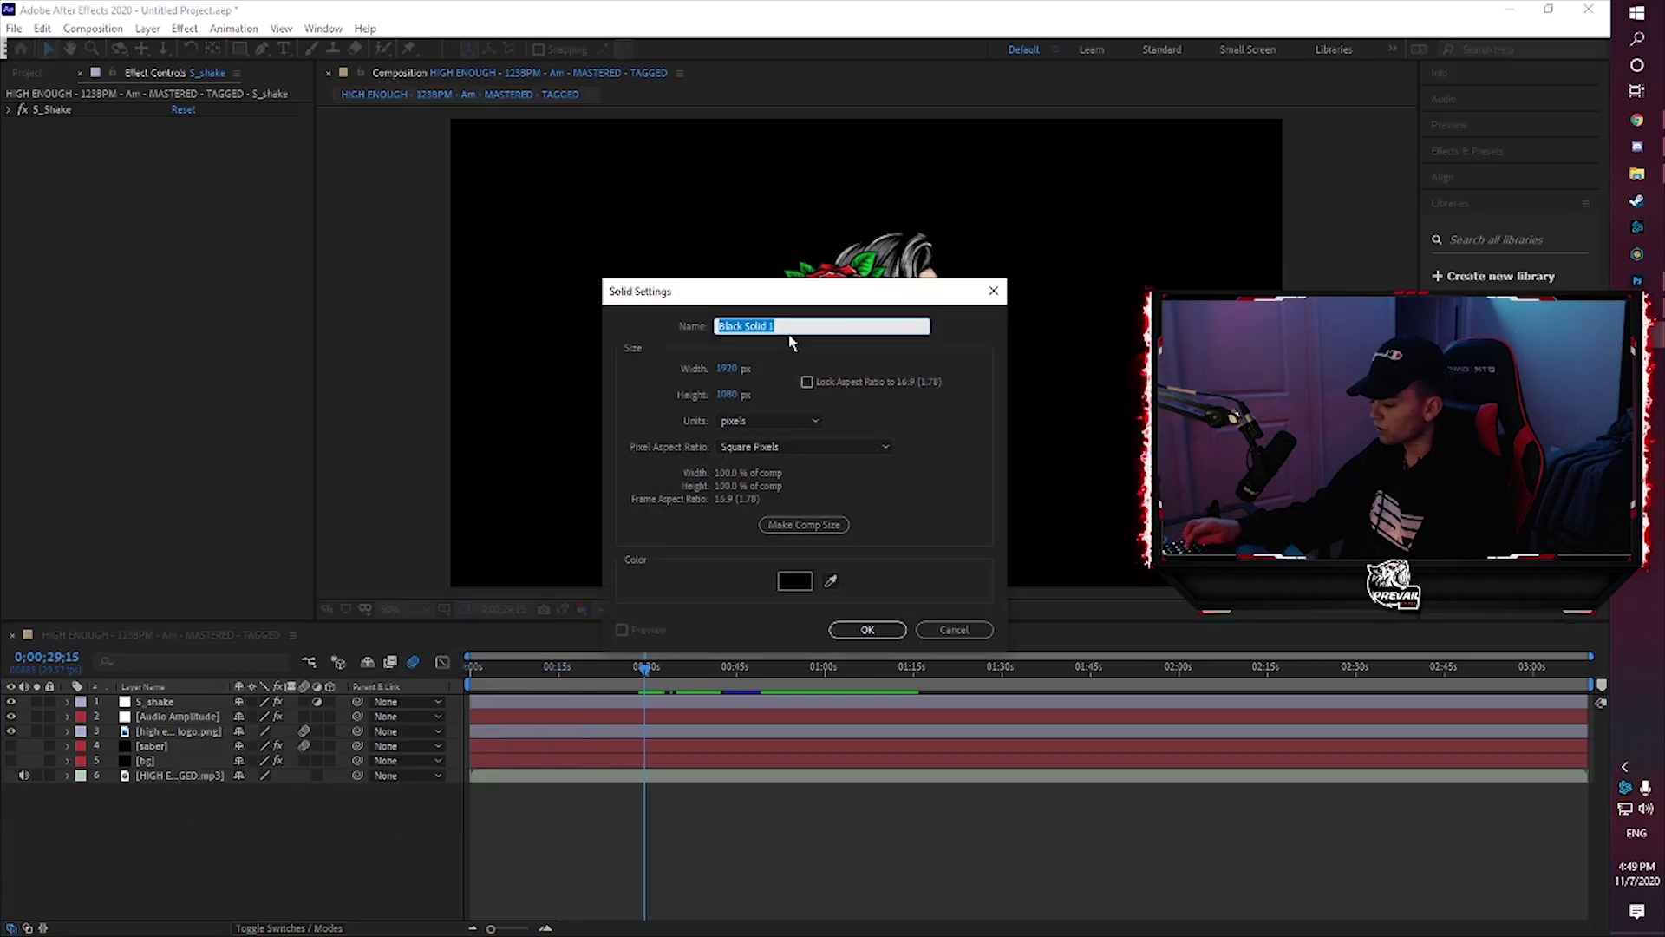
type("fade")
key("Return")
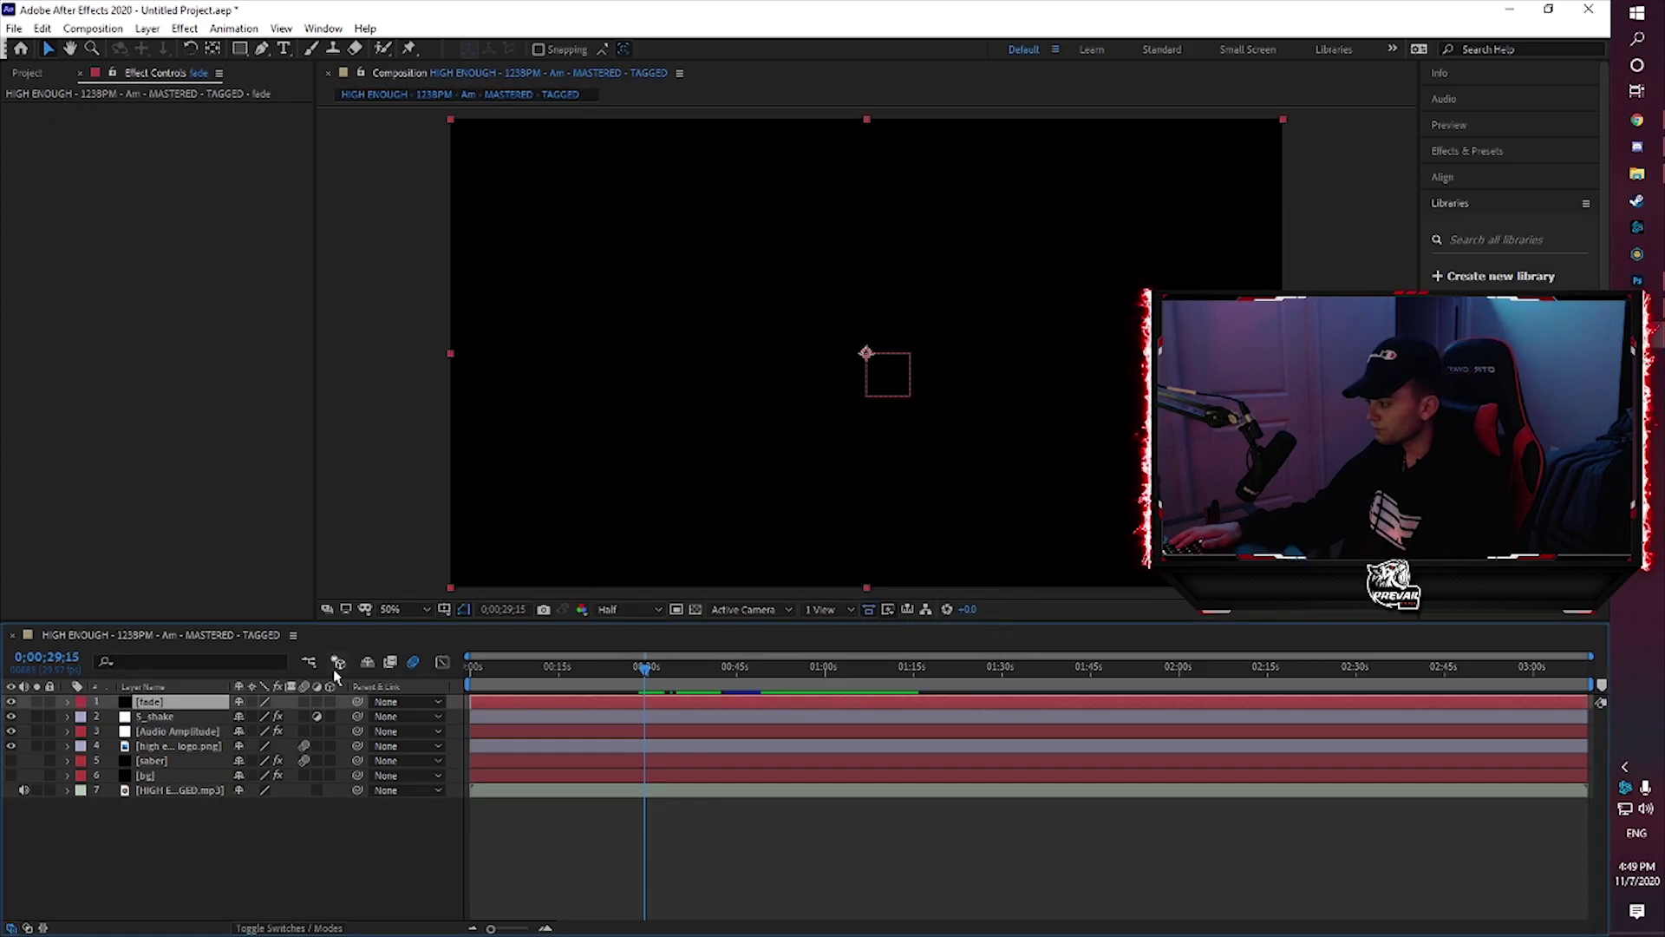
Keyframe fade's Opacity at 0s and drop it to 0% at 0;00;03;00, then preview from the start
left_click(68, 702)
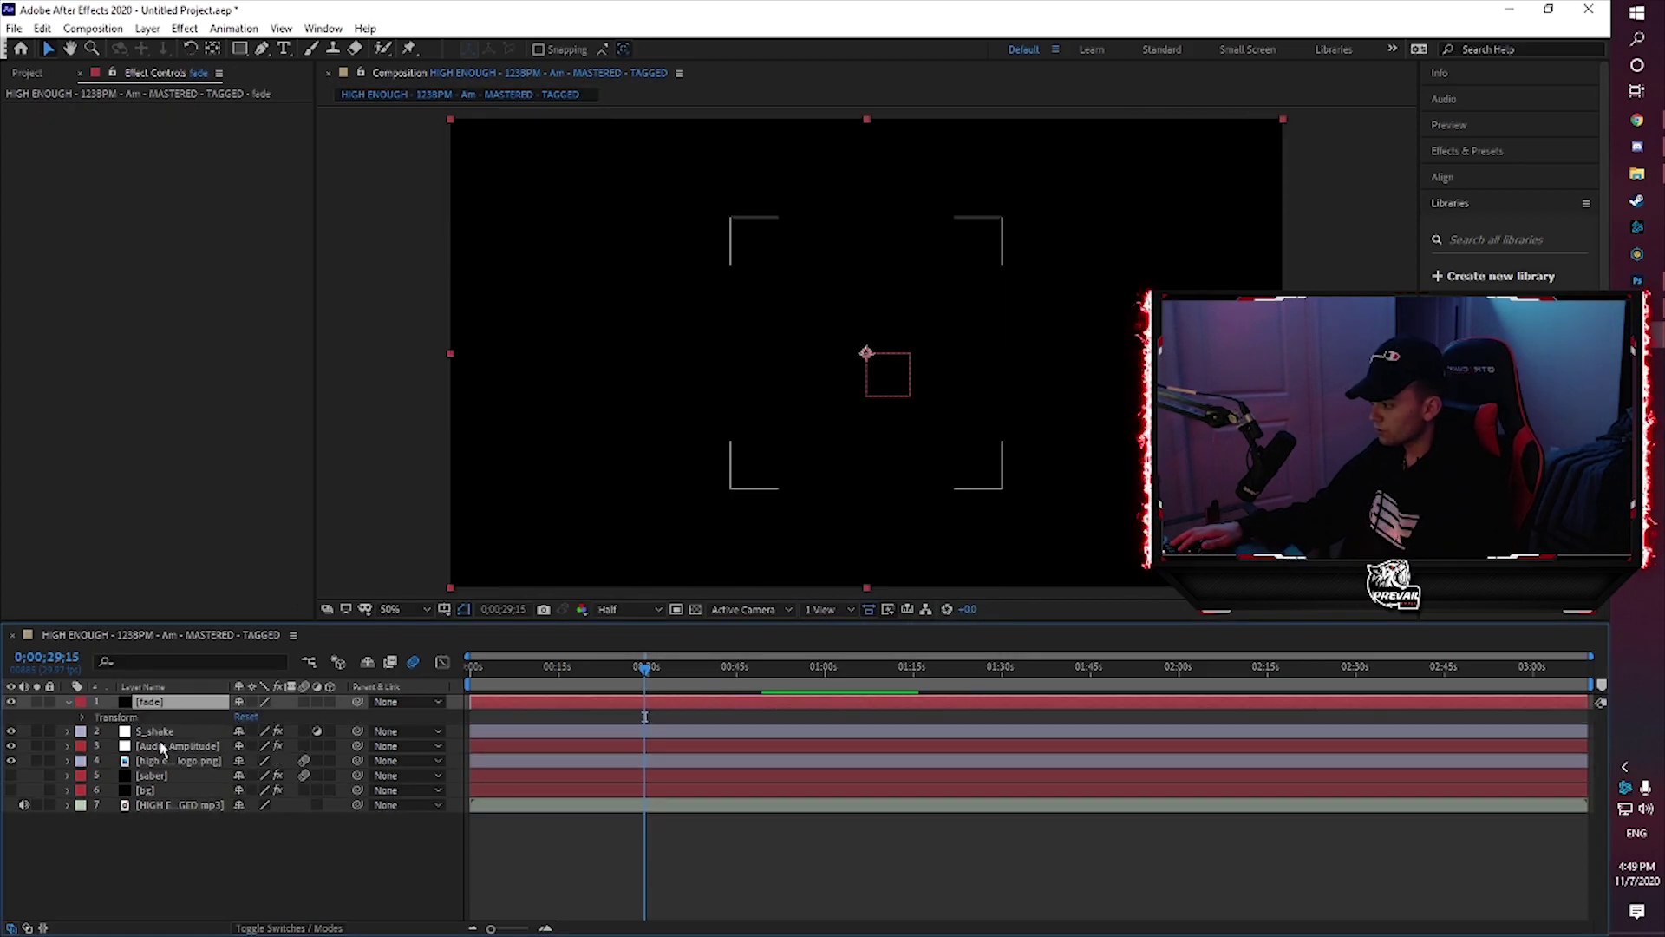
left_click(84, 717)
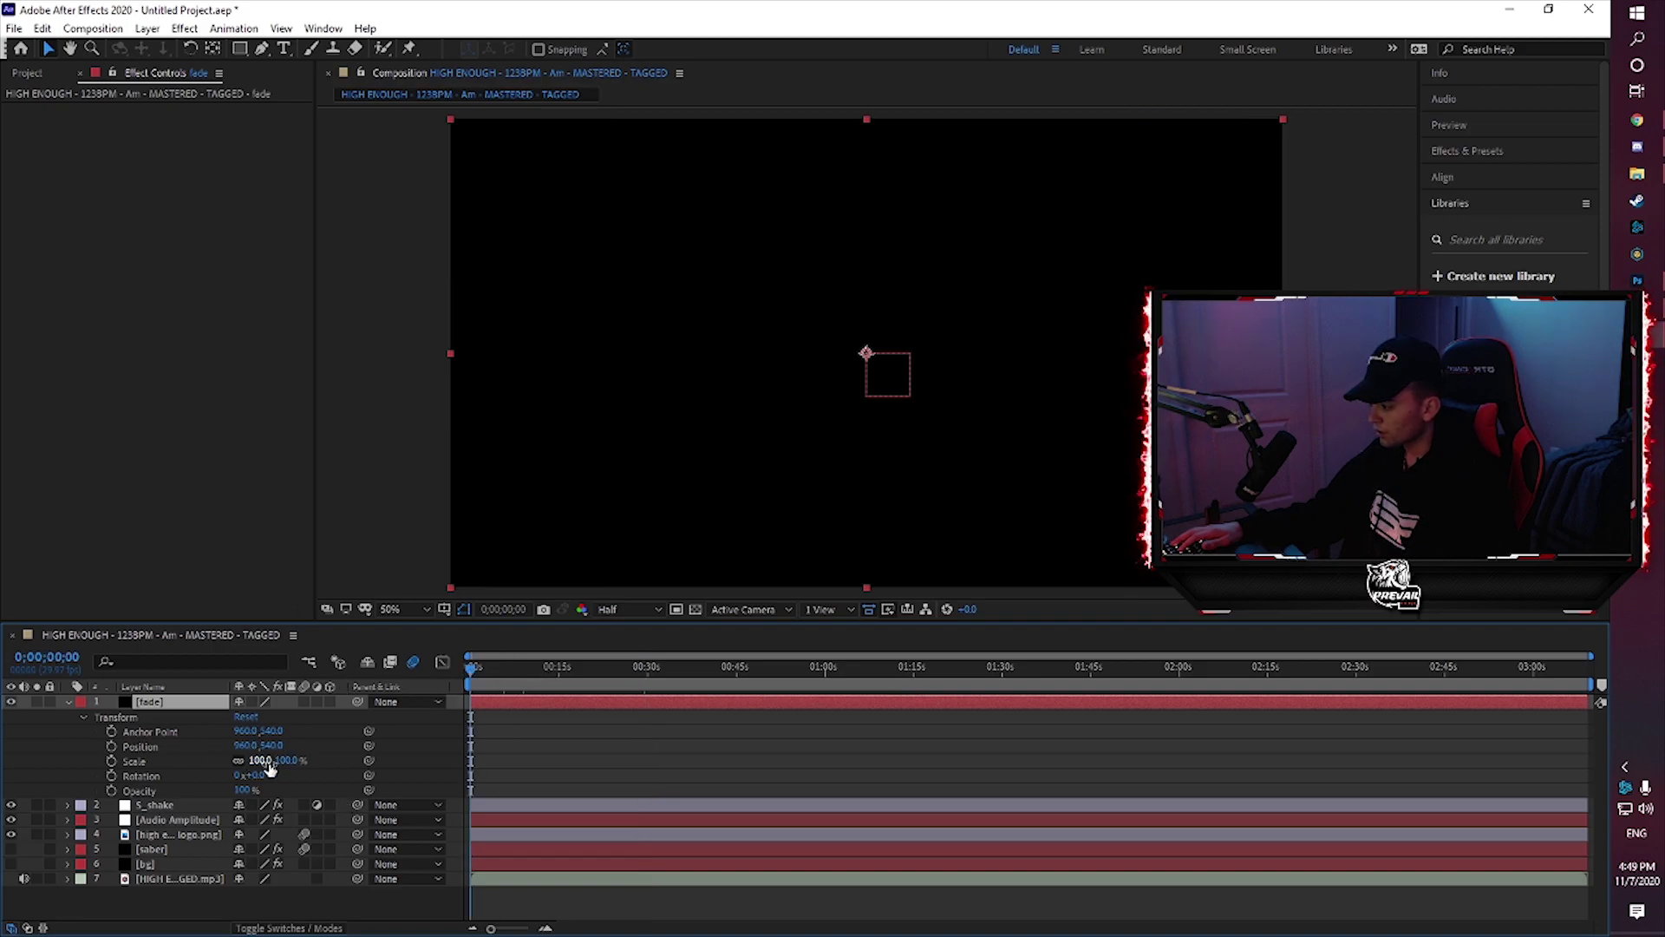
left_click(112, 790)
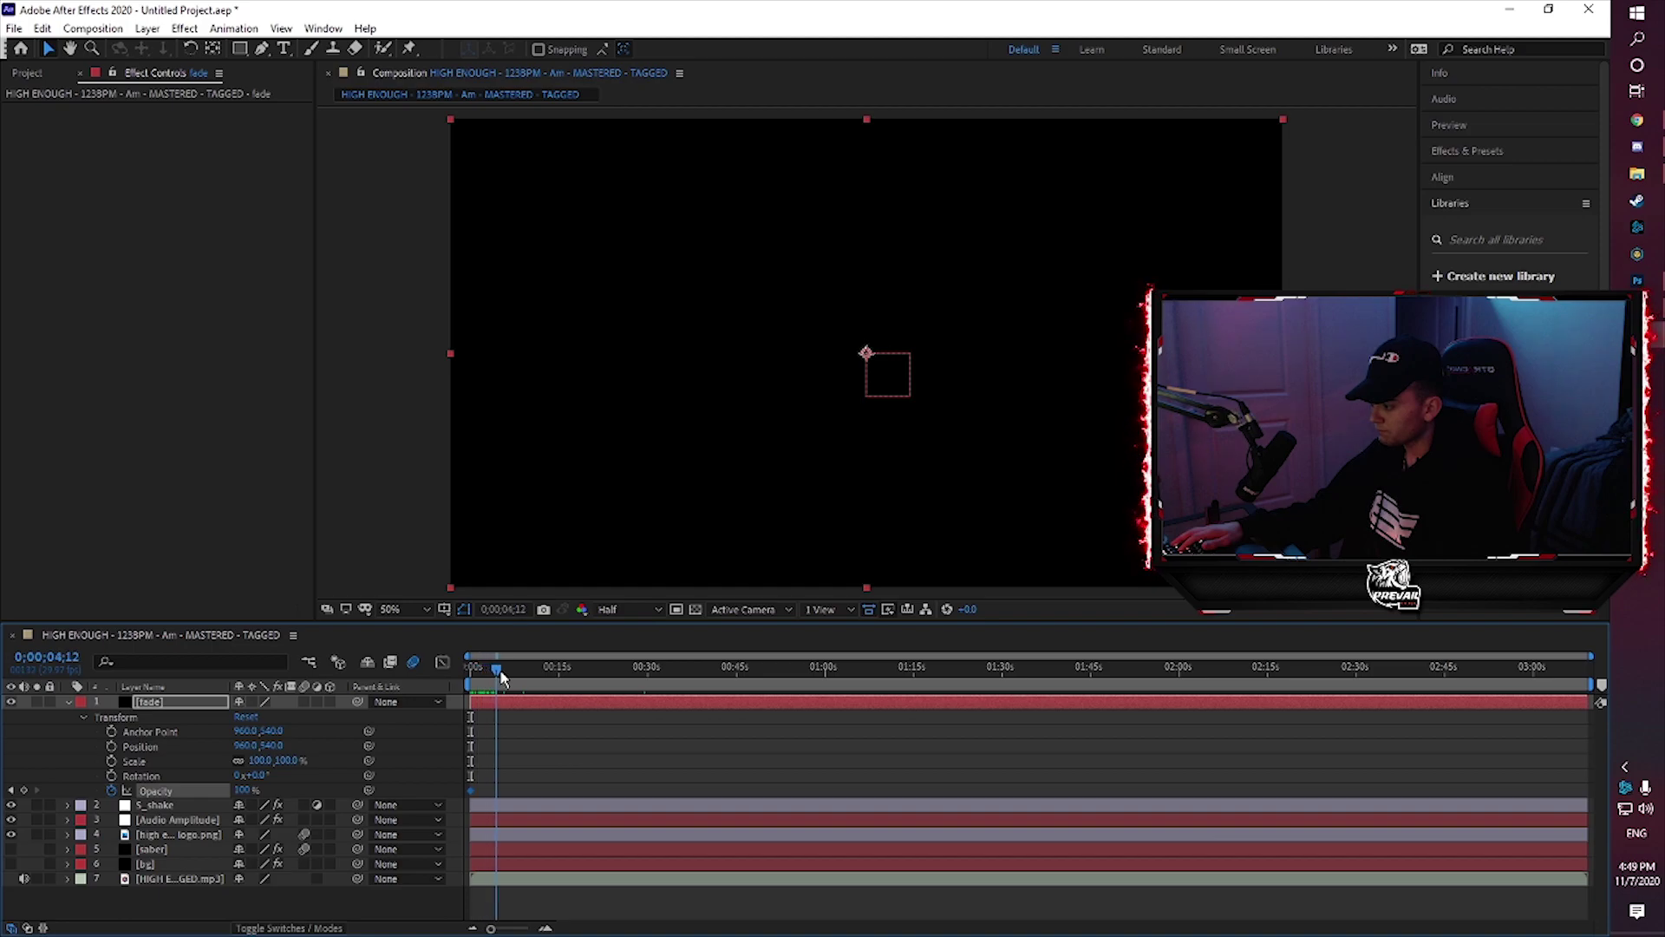
left_click_drag(496, 678, 491, 677)
left_click(503, 609)
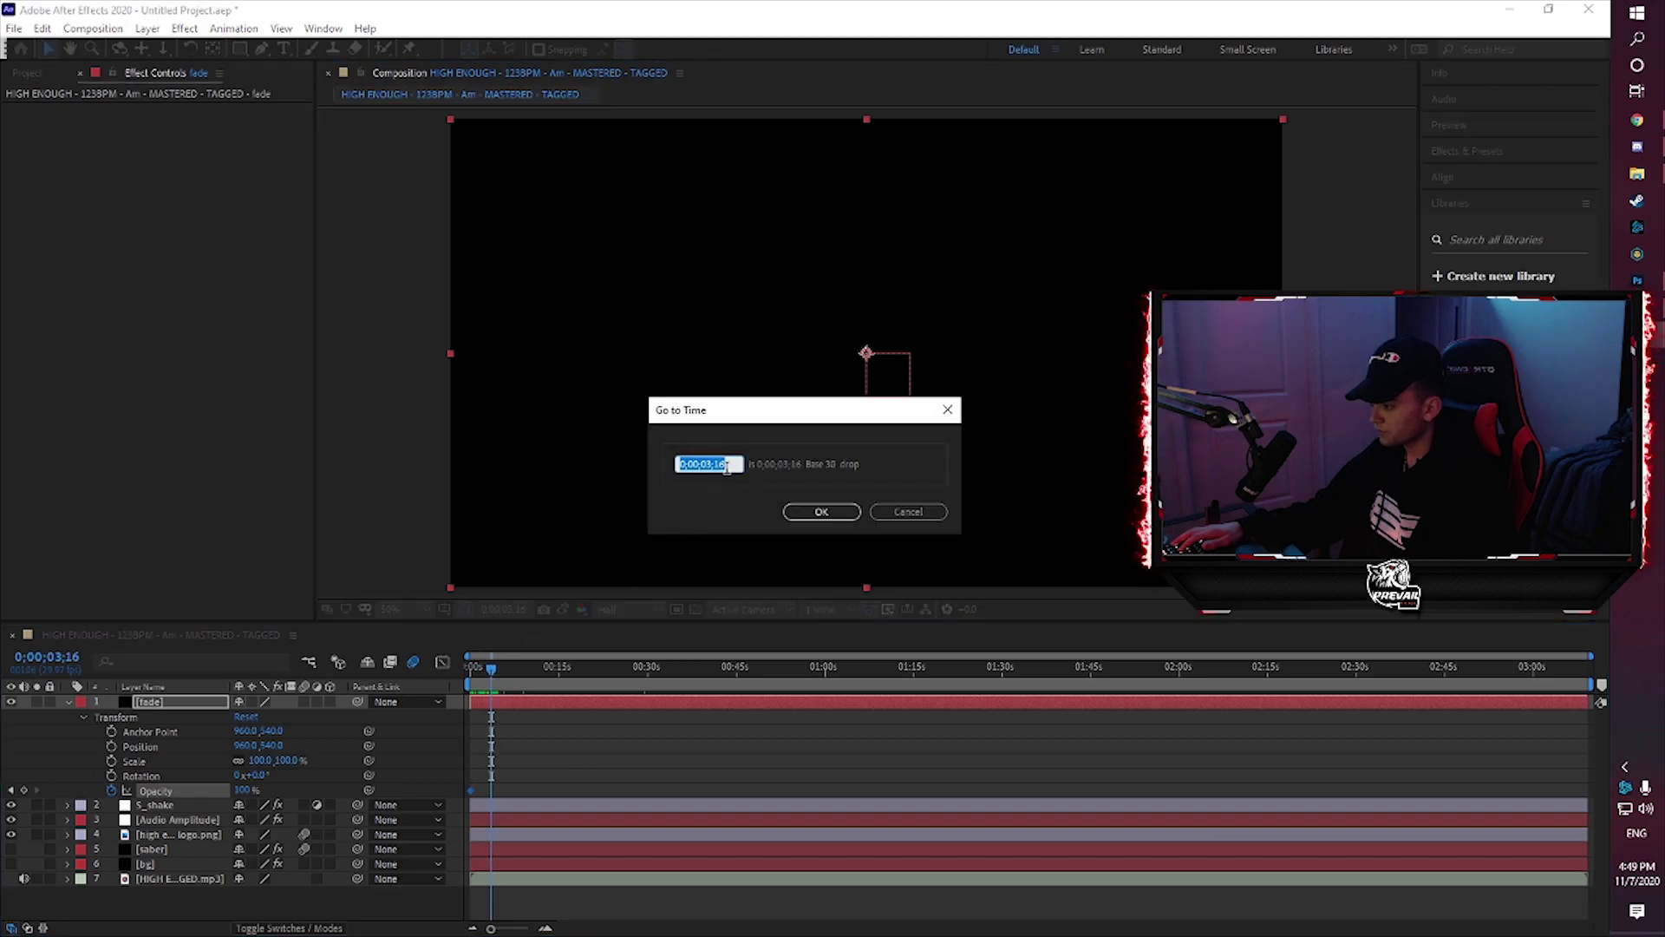
type("300")
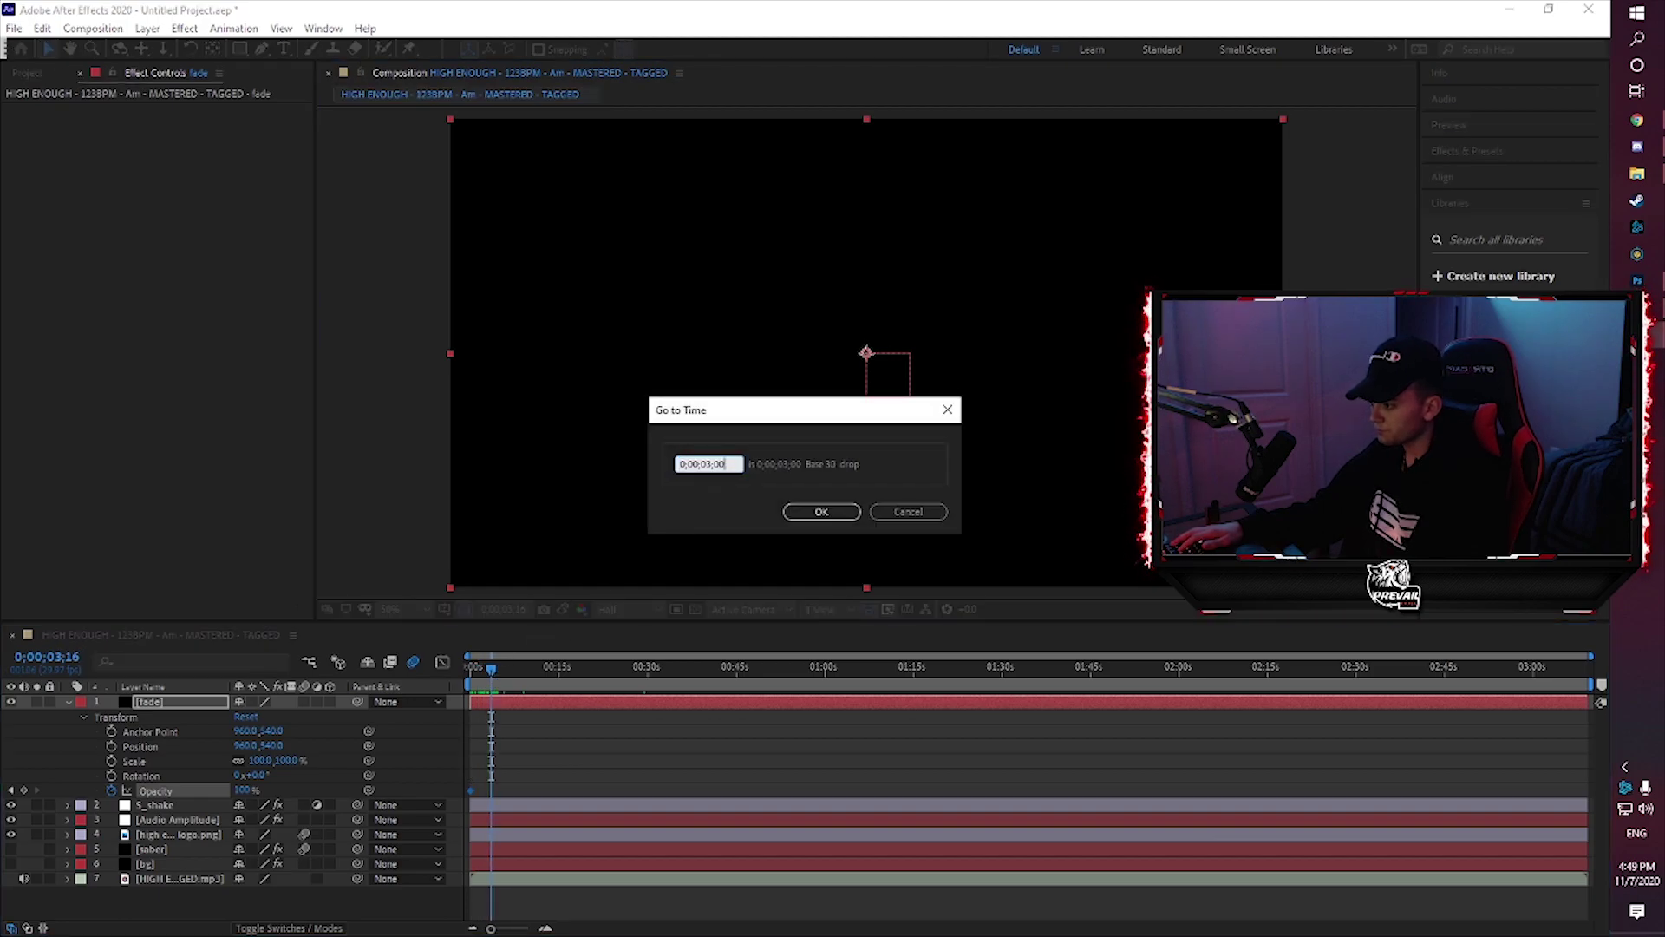
key("Return")
left_click_drag(246, 788, 199, 788)
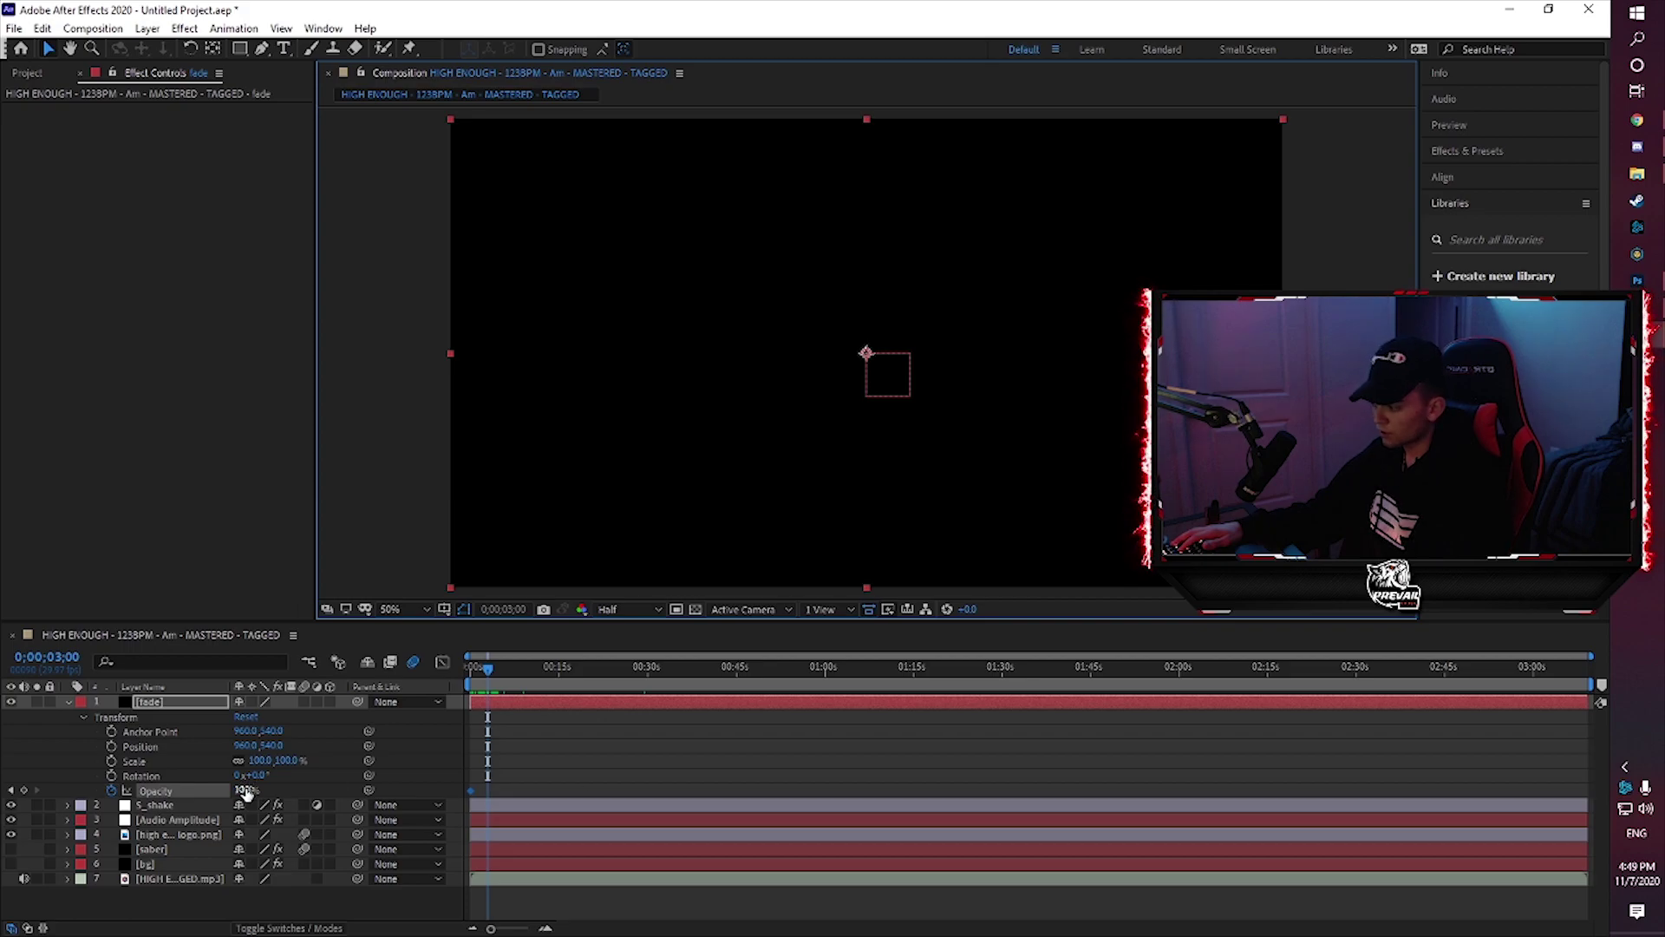
key("Home")
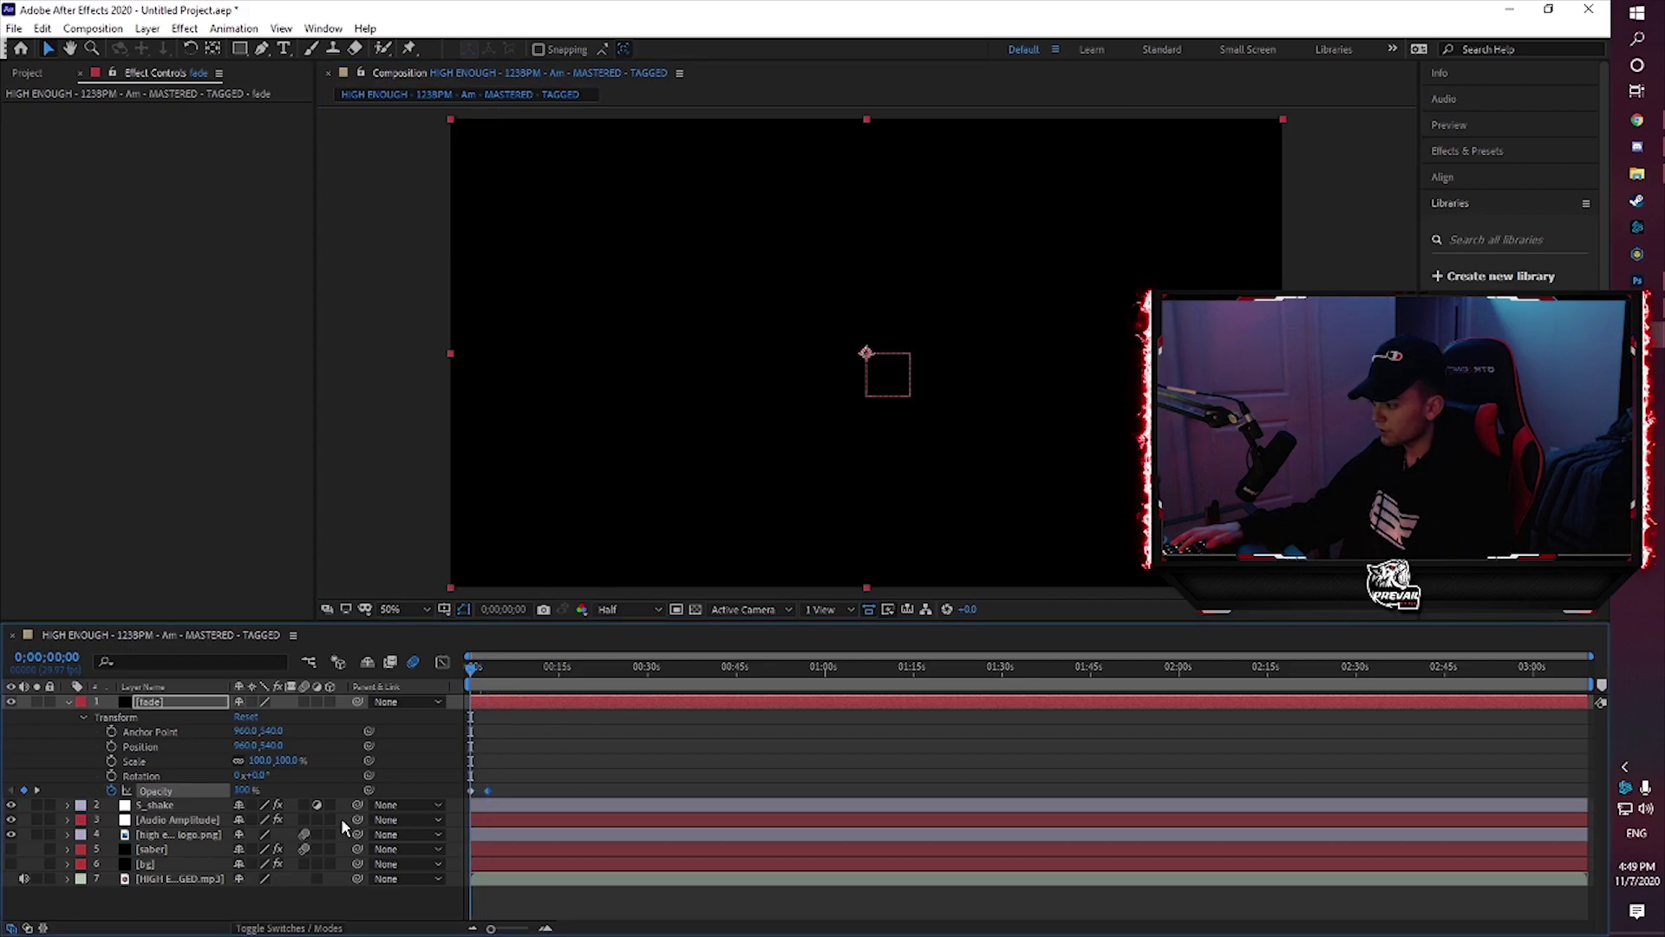
key("space")
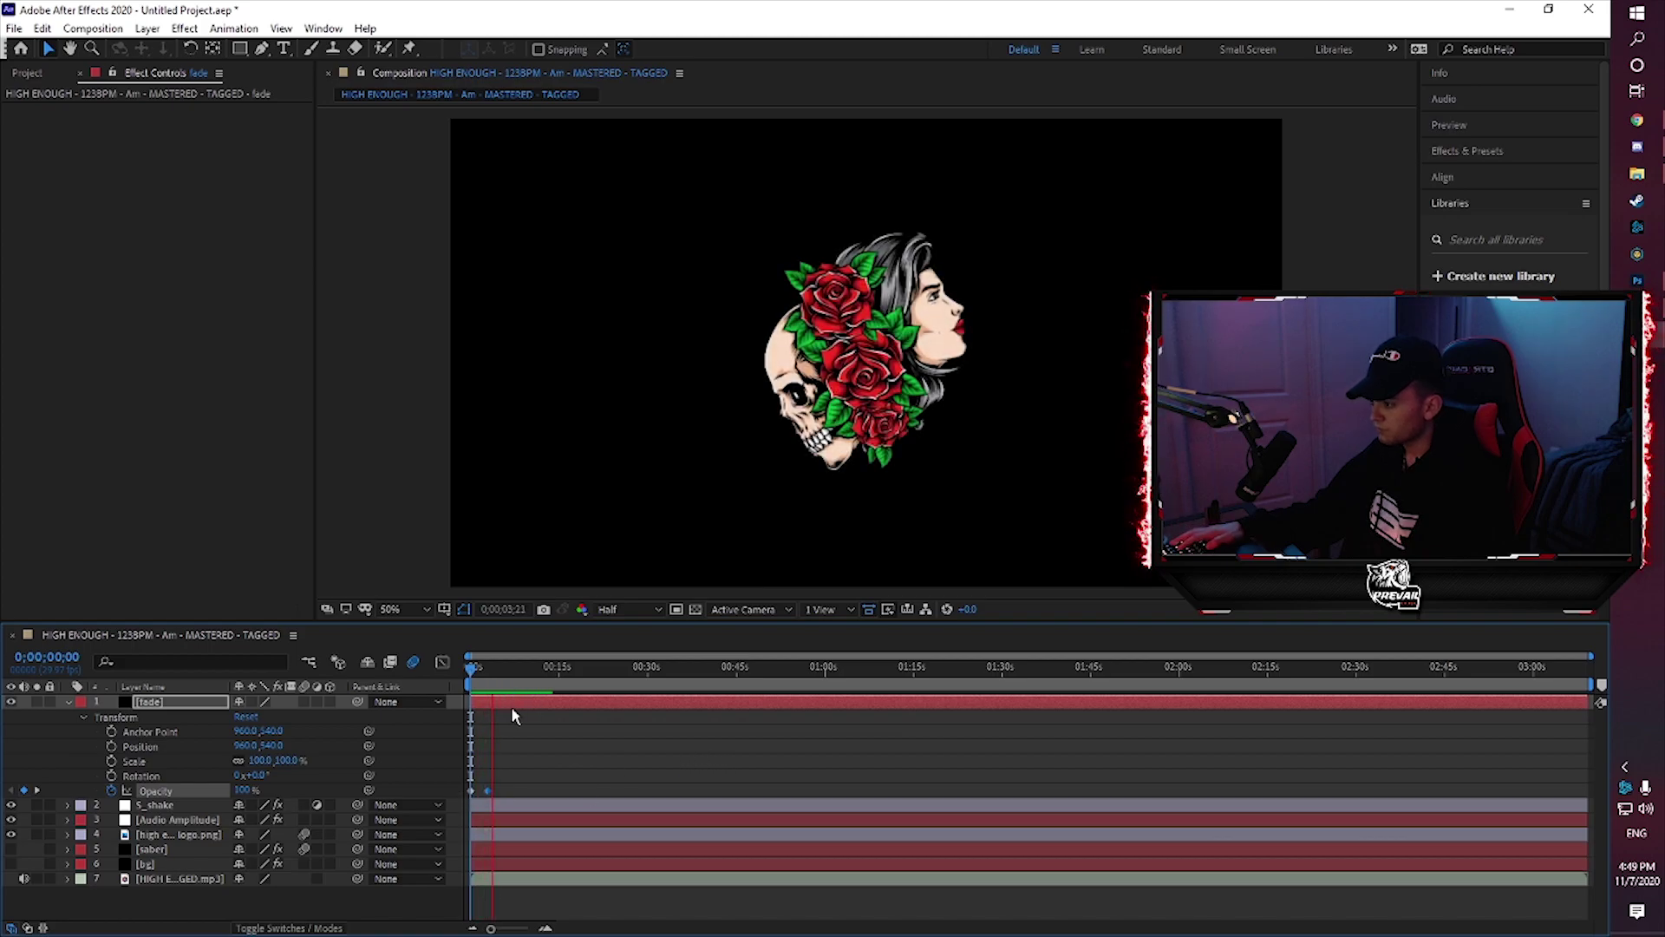
Collapse the fade layer and click through each layer's settings, ending on the bg layer
left_click(68, 703)
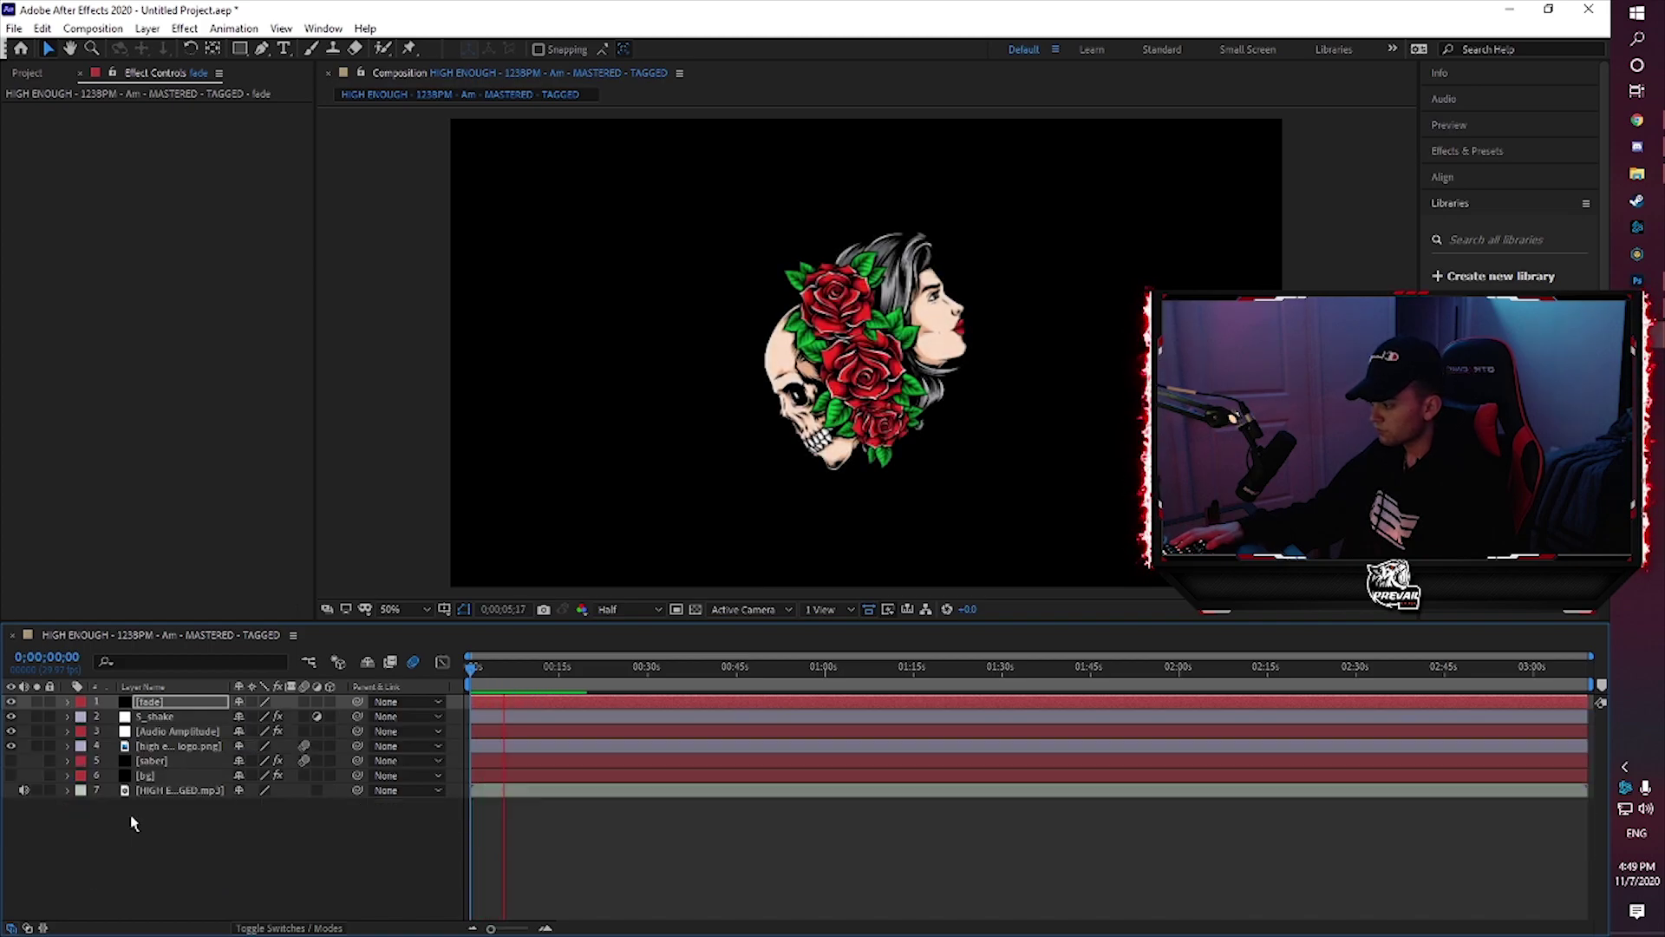
left_click(156, 733)
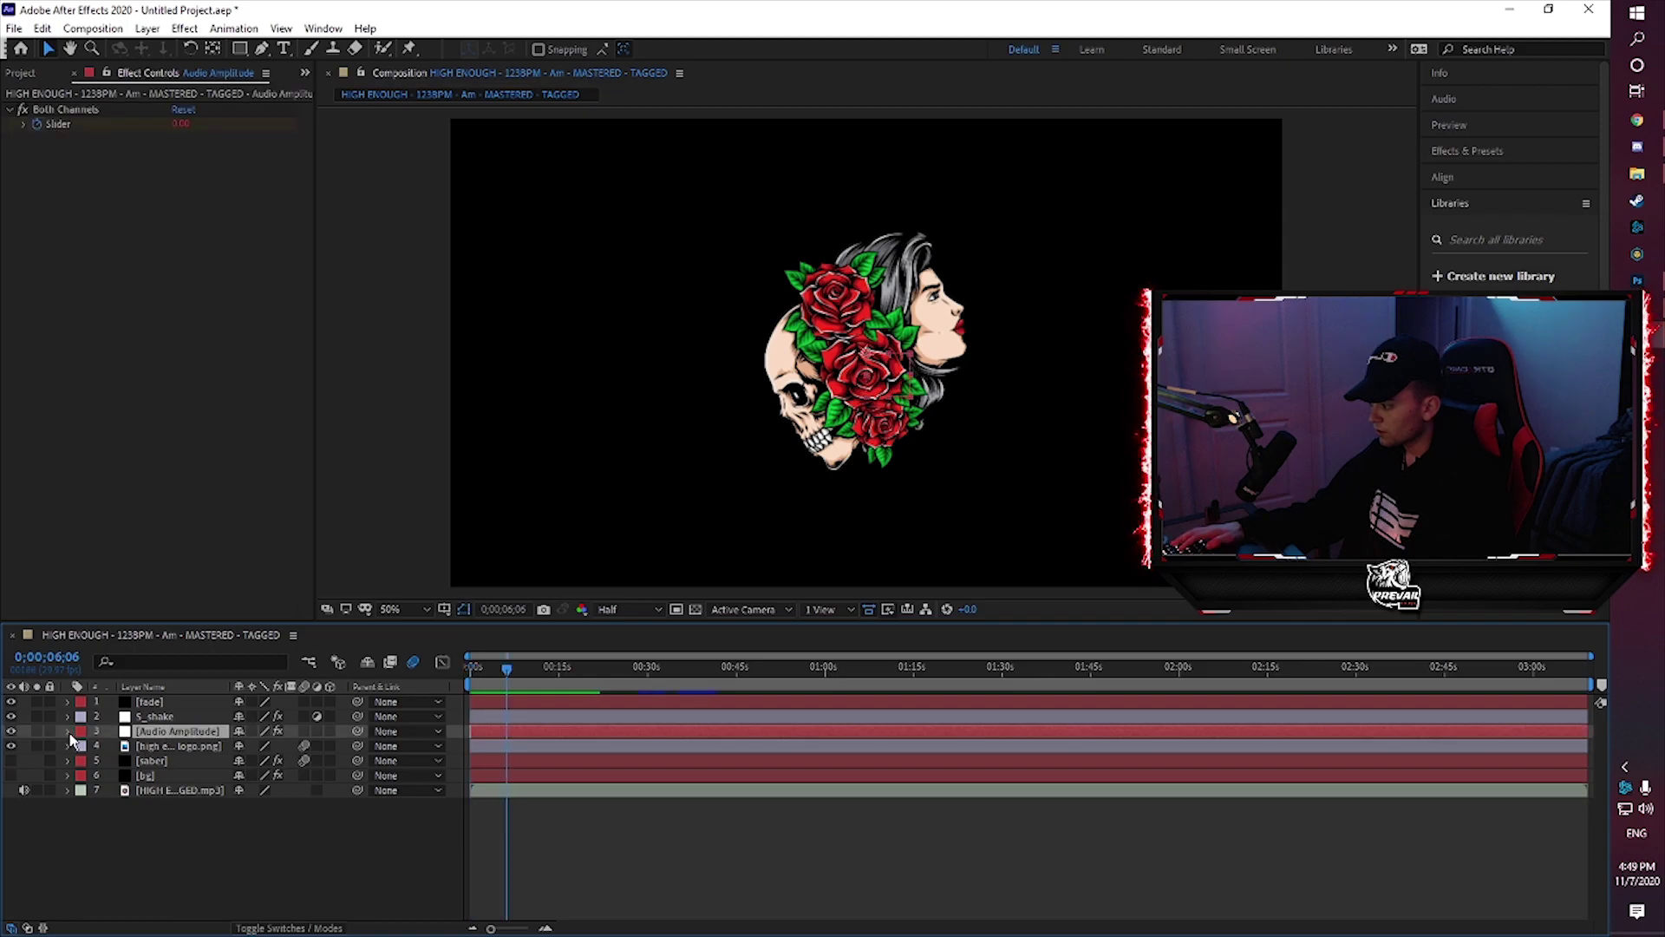
left_click(331, 857)
key("Home")
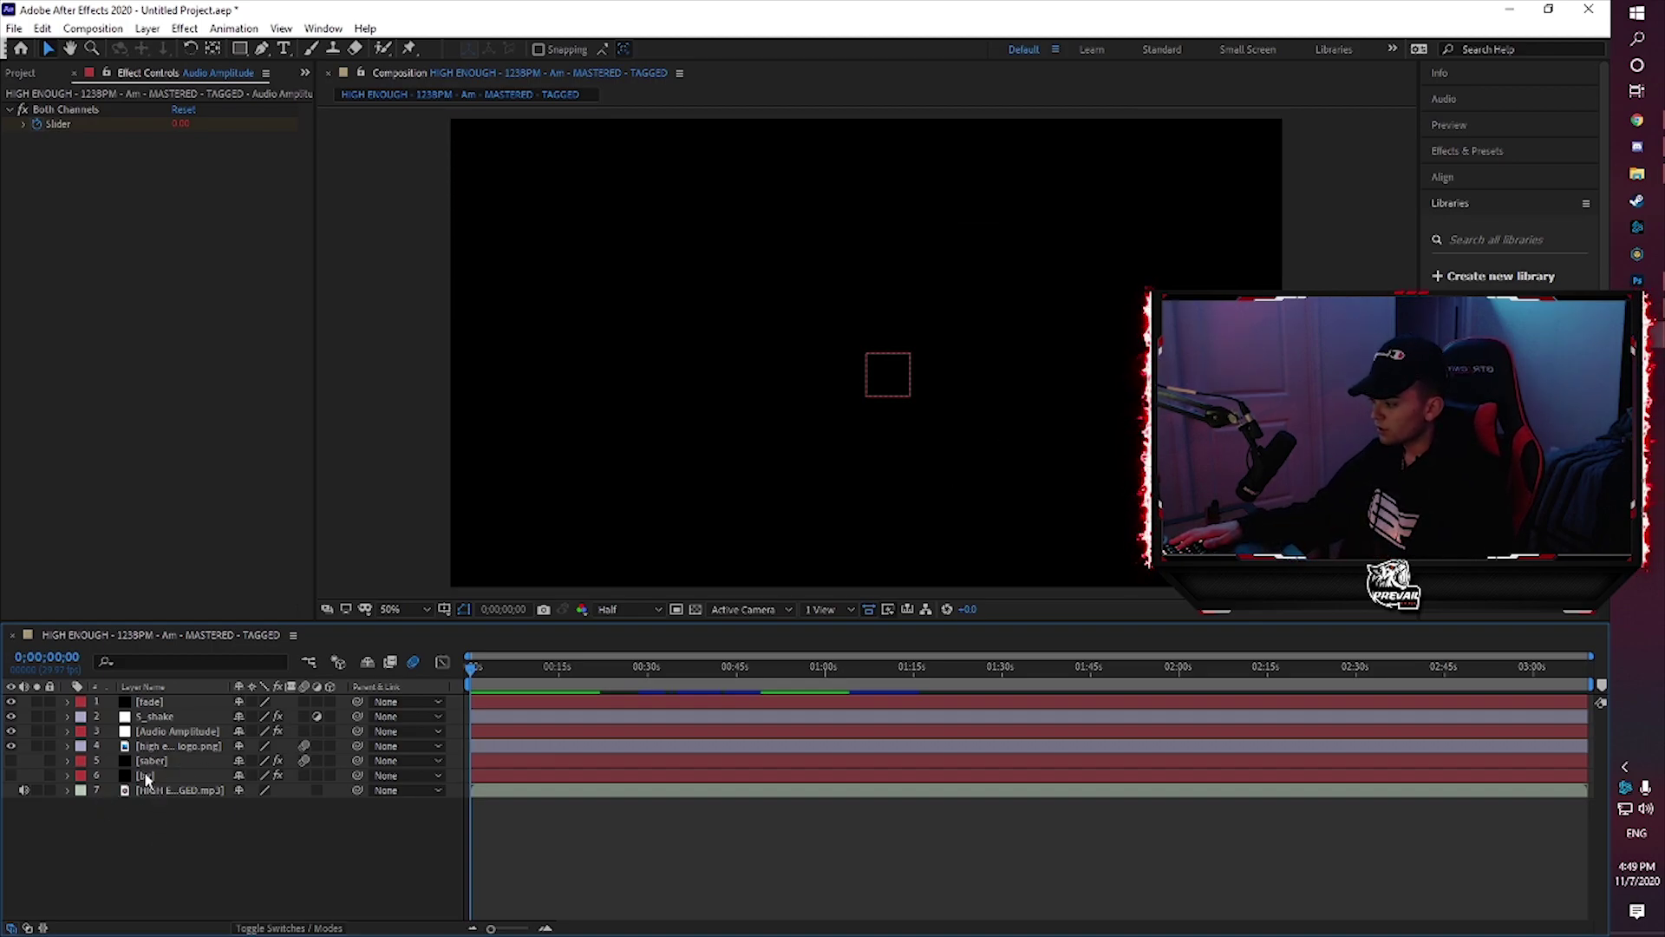
left_click(146, 777)
left_click(152, 791)
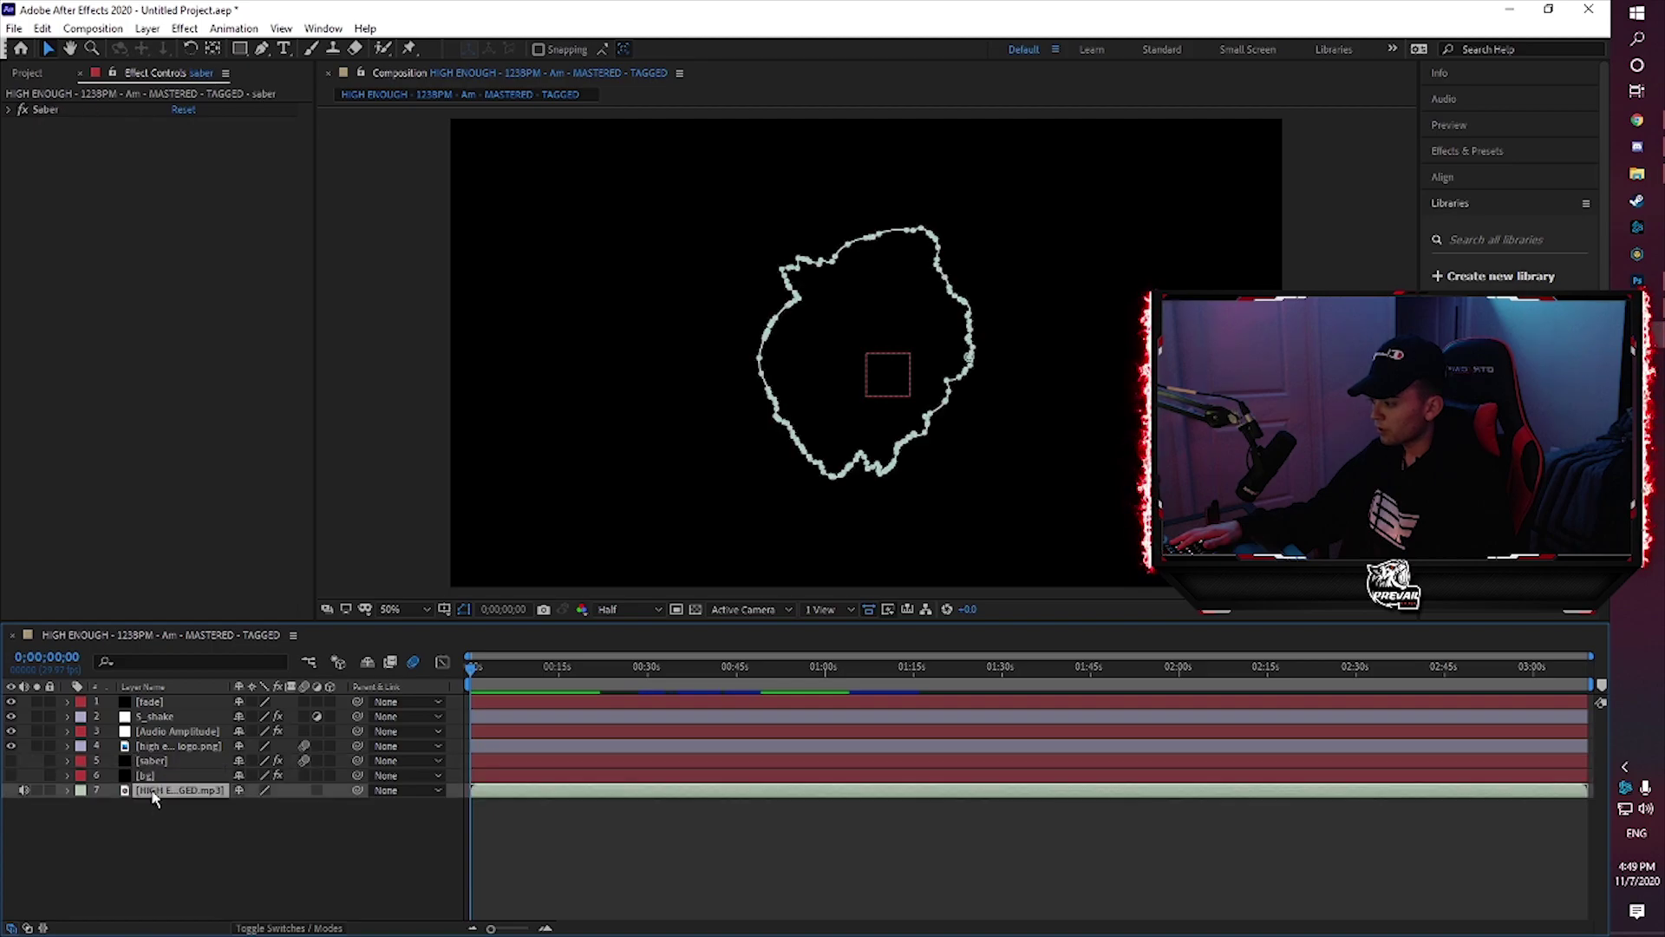
left_click(171, 747)
left_click(273, 828)
left_click(147, 731)
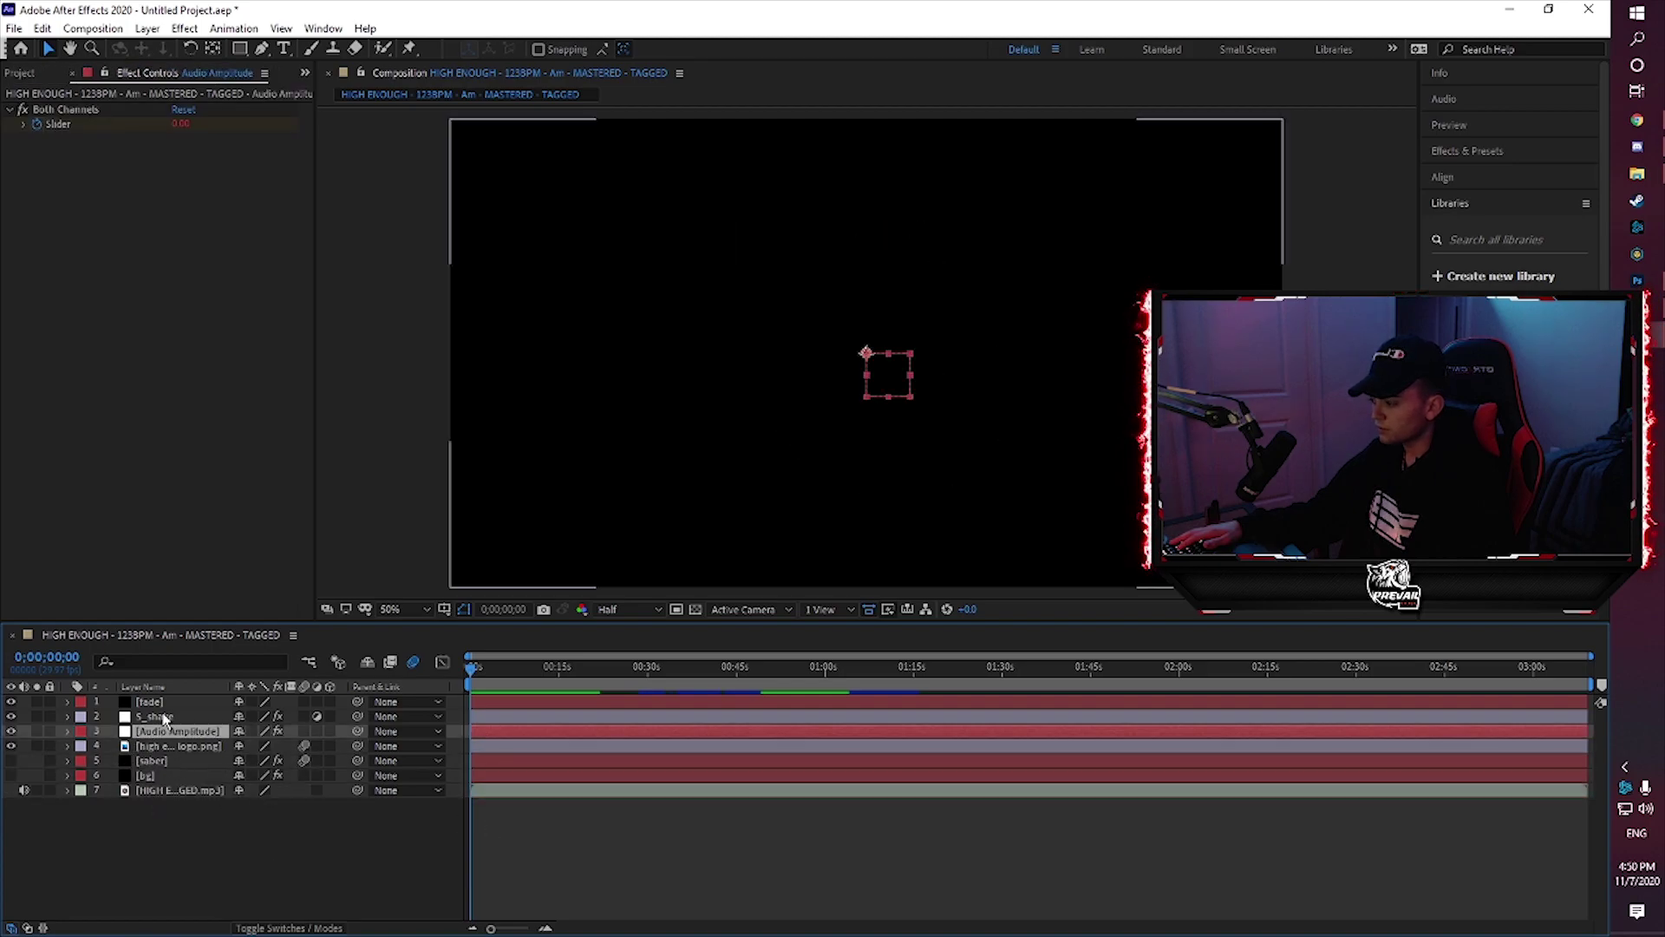
left_click(161, 717)
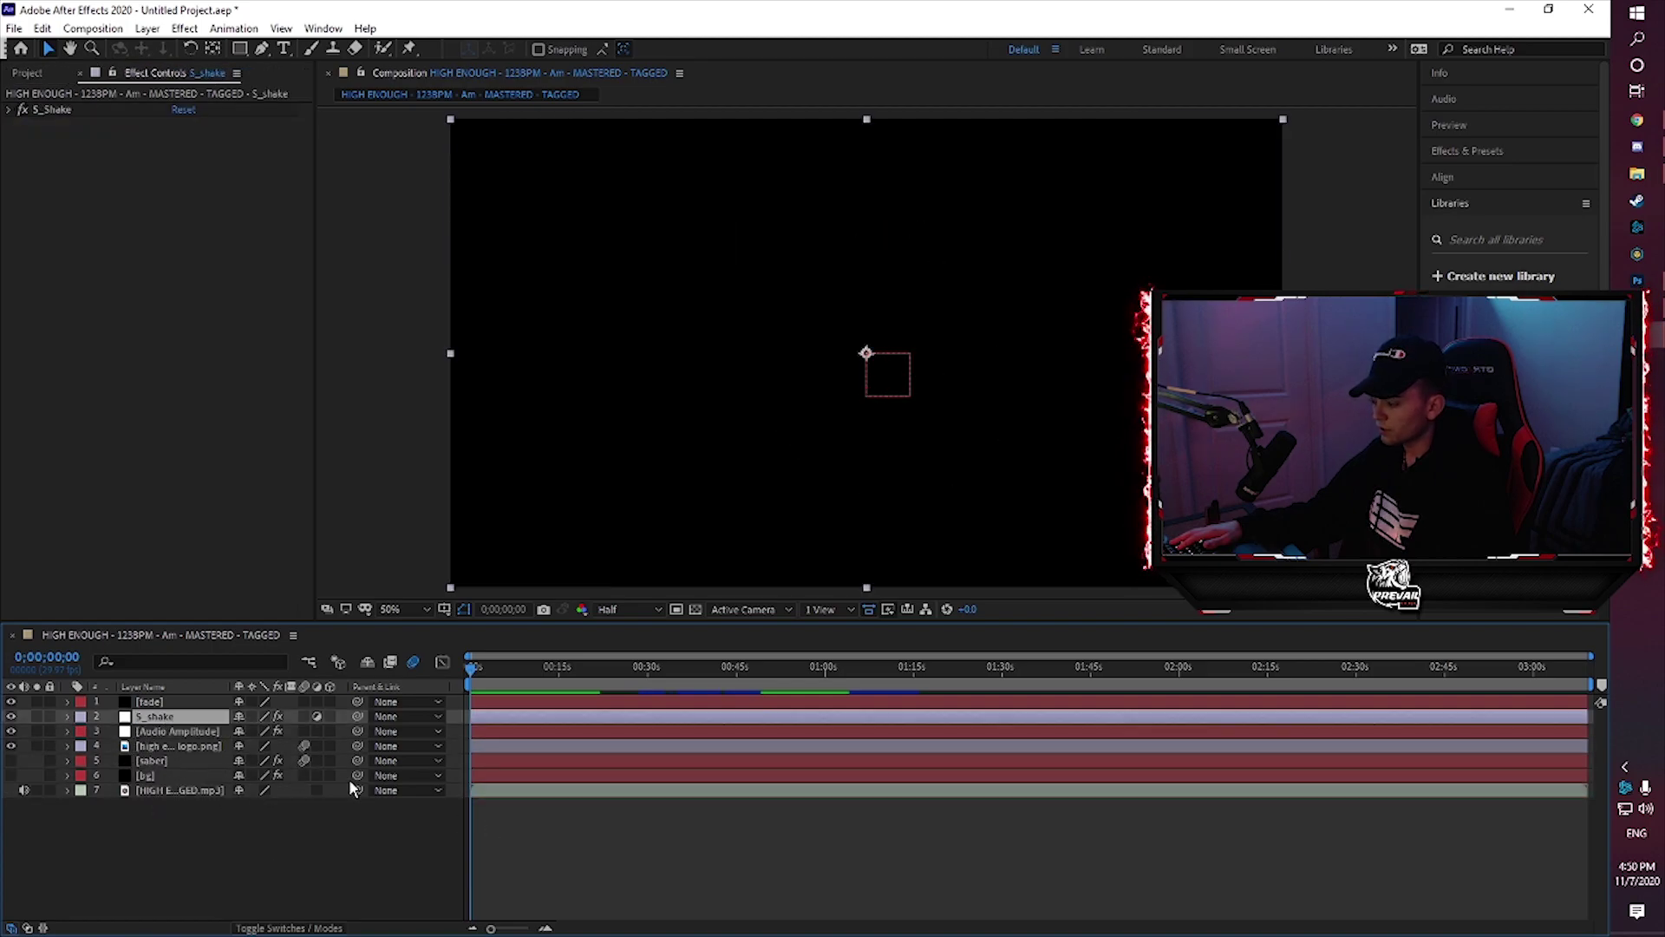
left_click(152, 702)
left_click(178, 746)
left_click(177, 732)
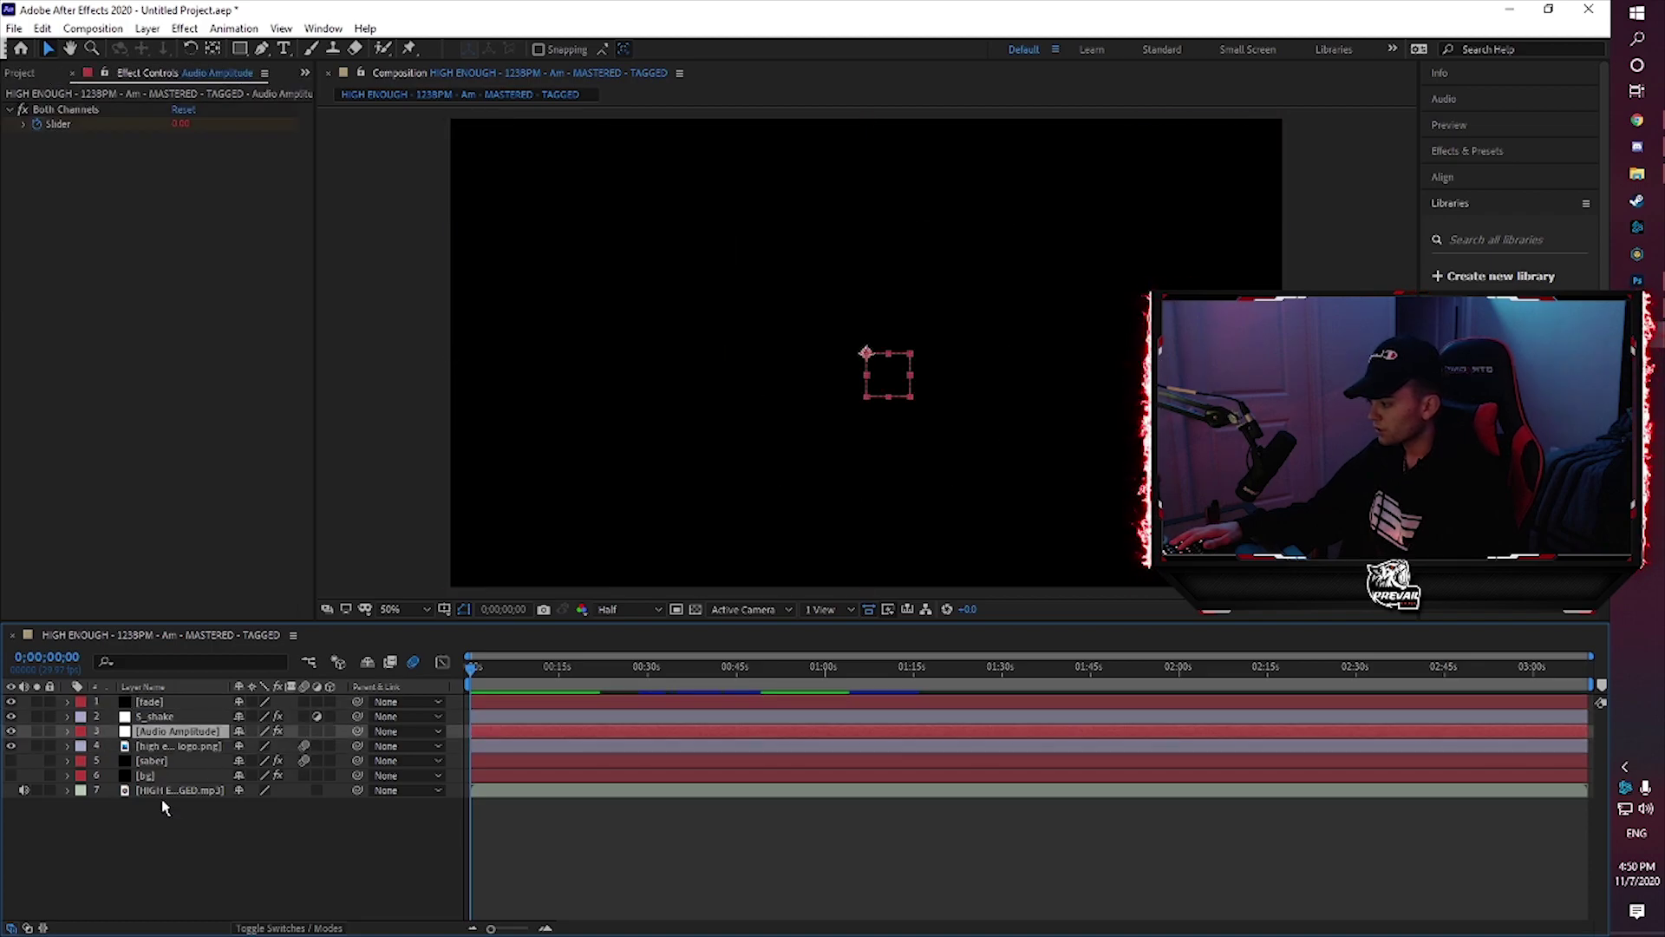
left_click(152, 762)
left_click(151, 775)
left_click(151, 790)
left_click(157, 746)
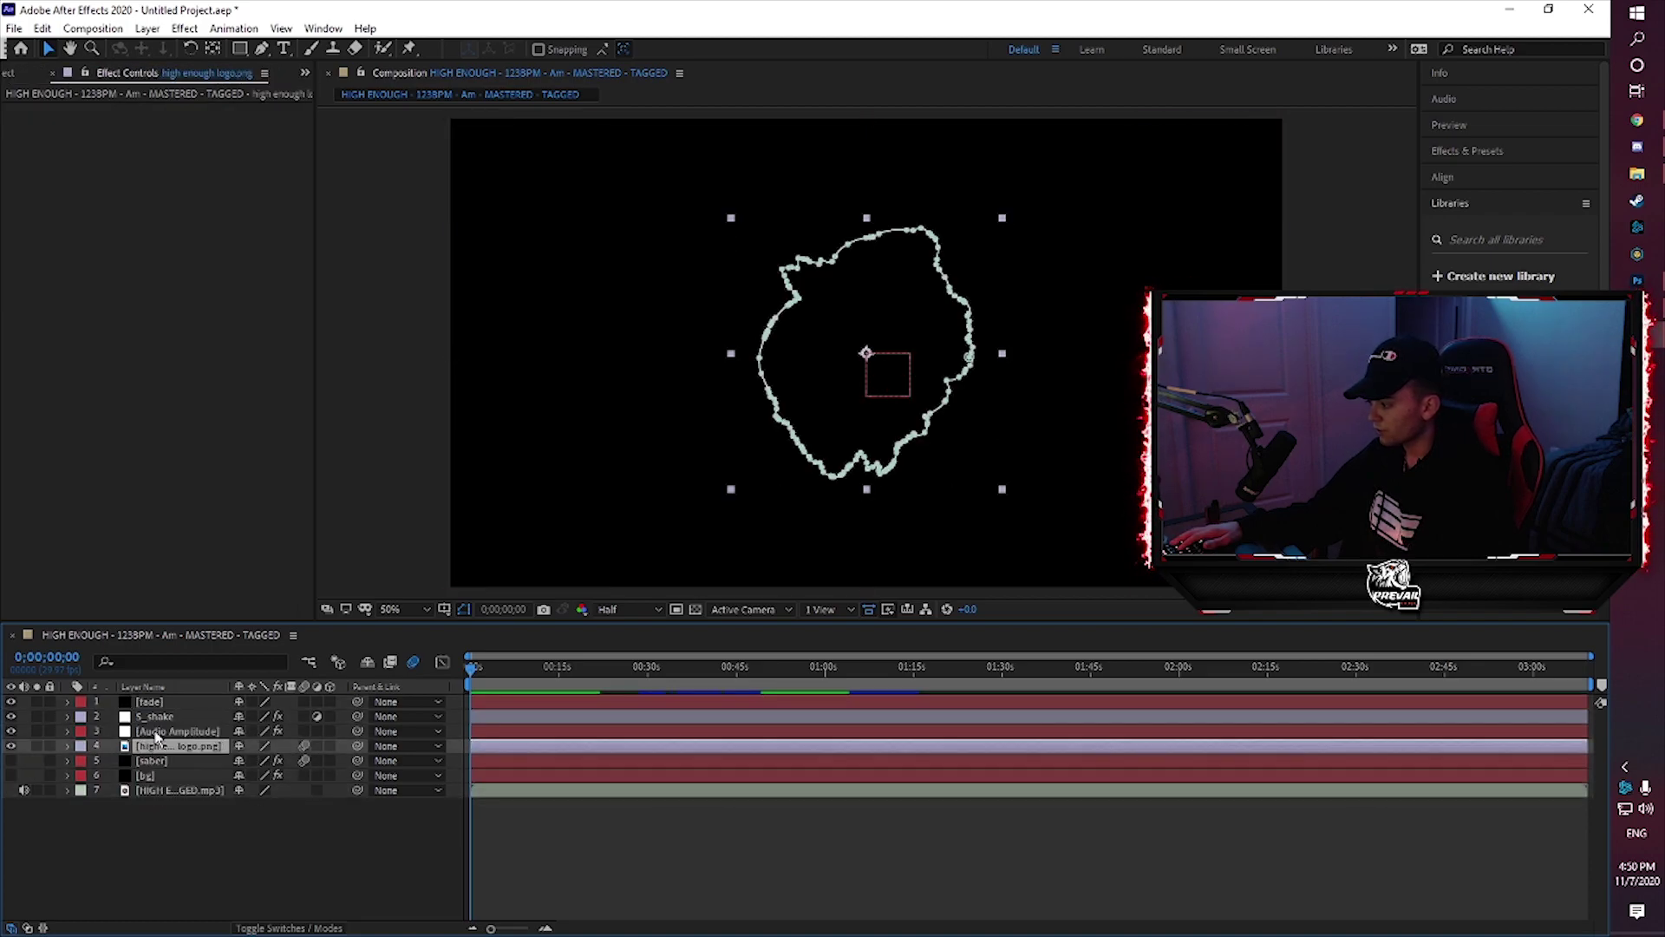
left_click(156, 731)
left_click(156, 717)
left_click(153, 702)
left_click(153, 760)
left_click(152, 775)
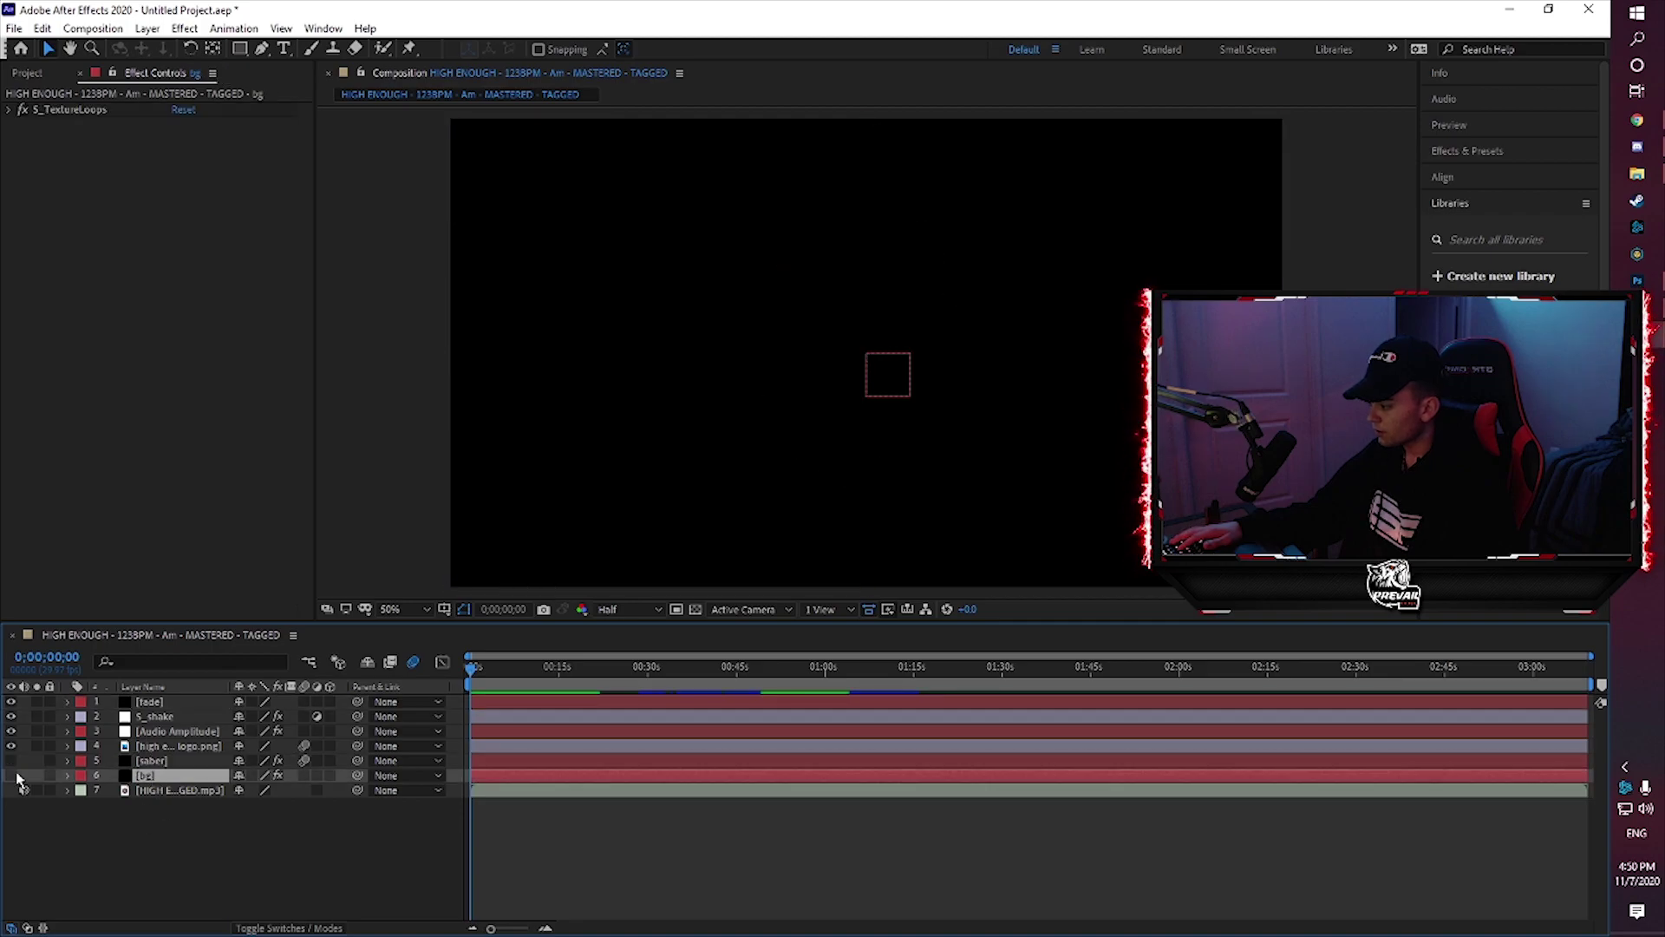
Switch the viewer resolution from Half to Full and scrub the timeline before returning to the start
left_click(564, 680)
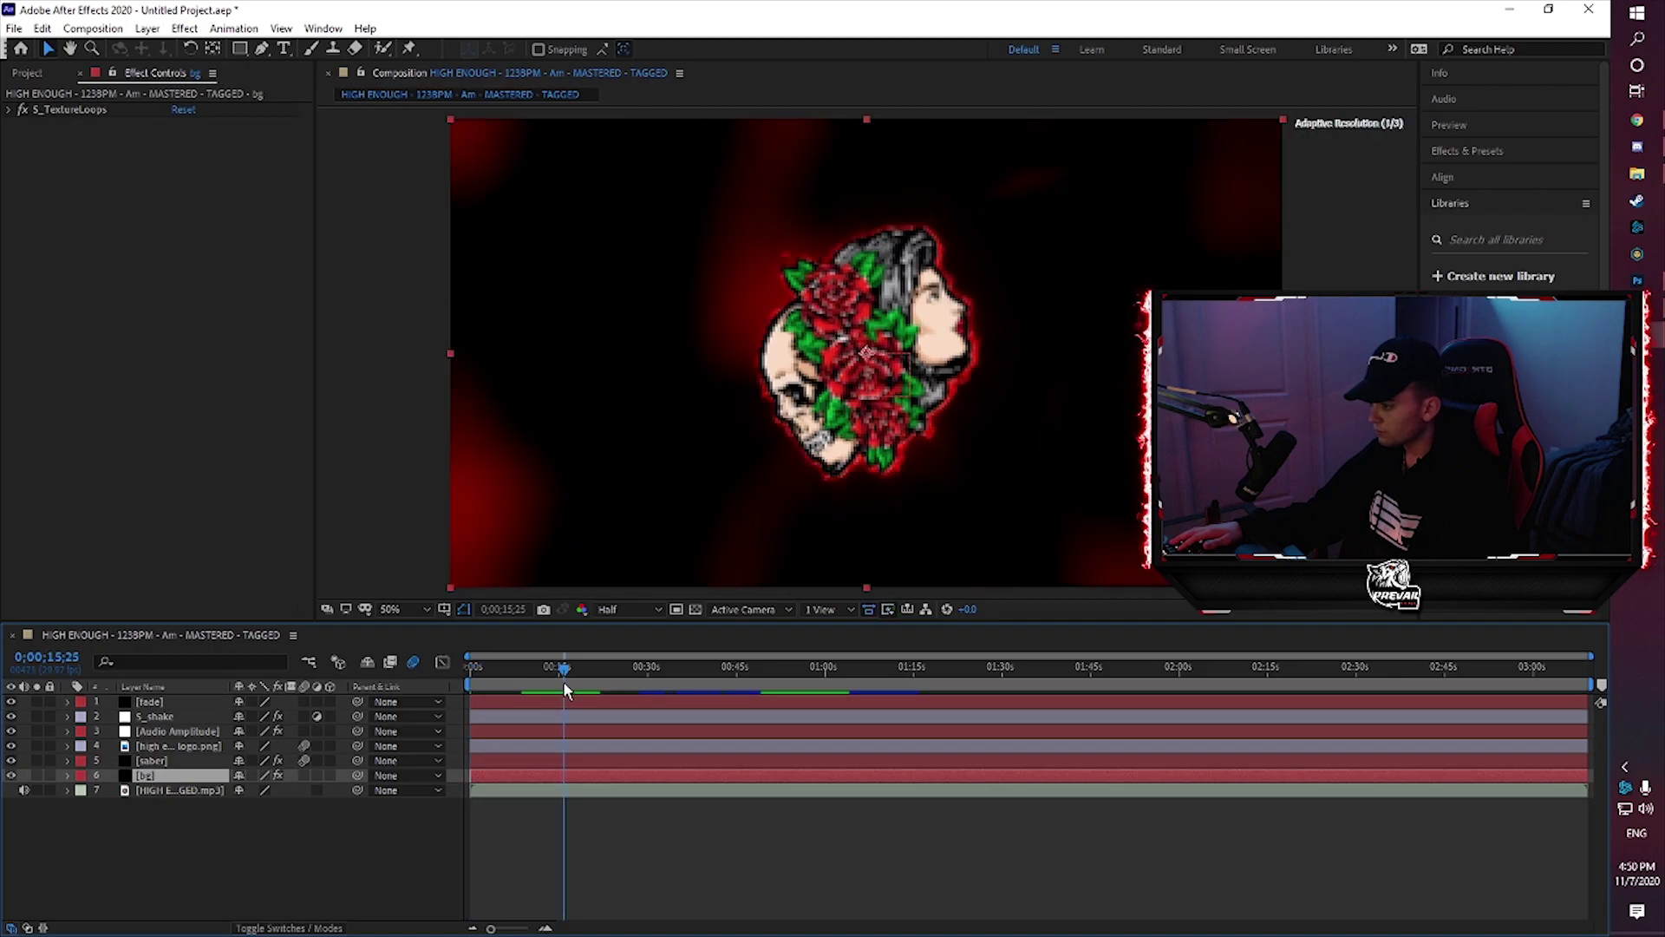
left_click(619, 609)
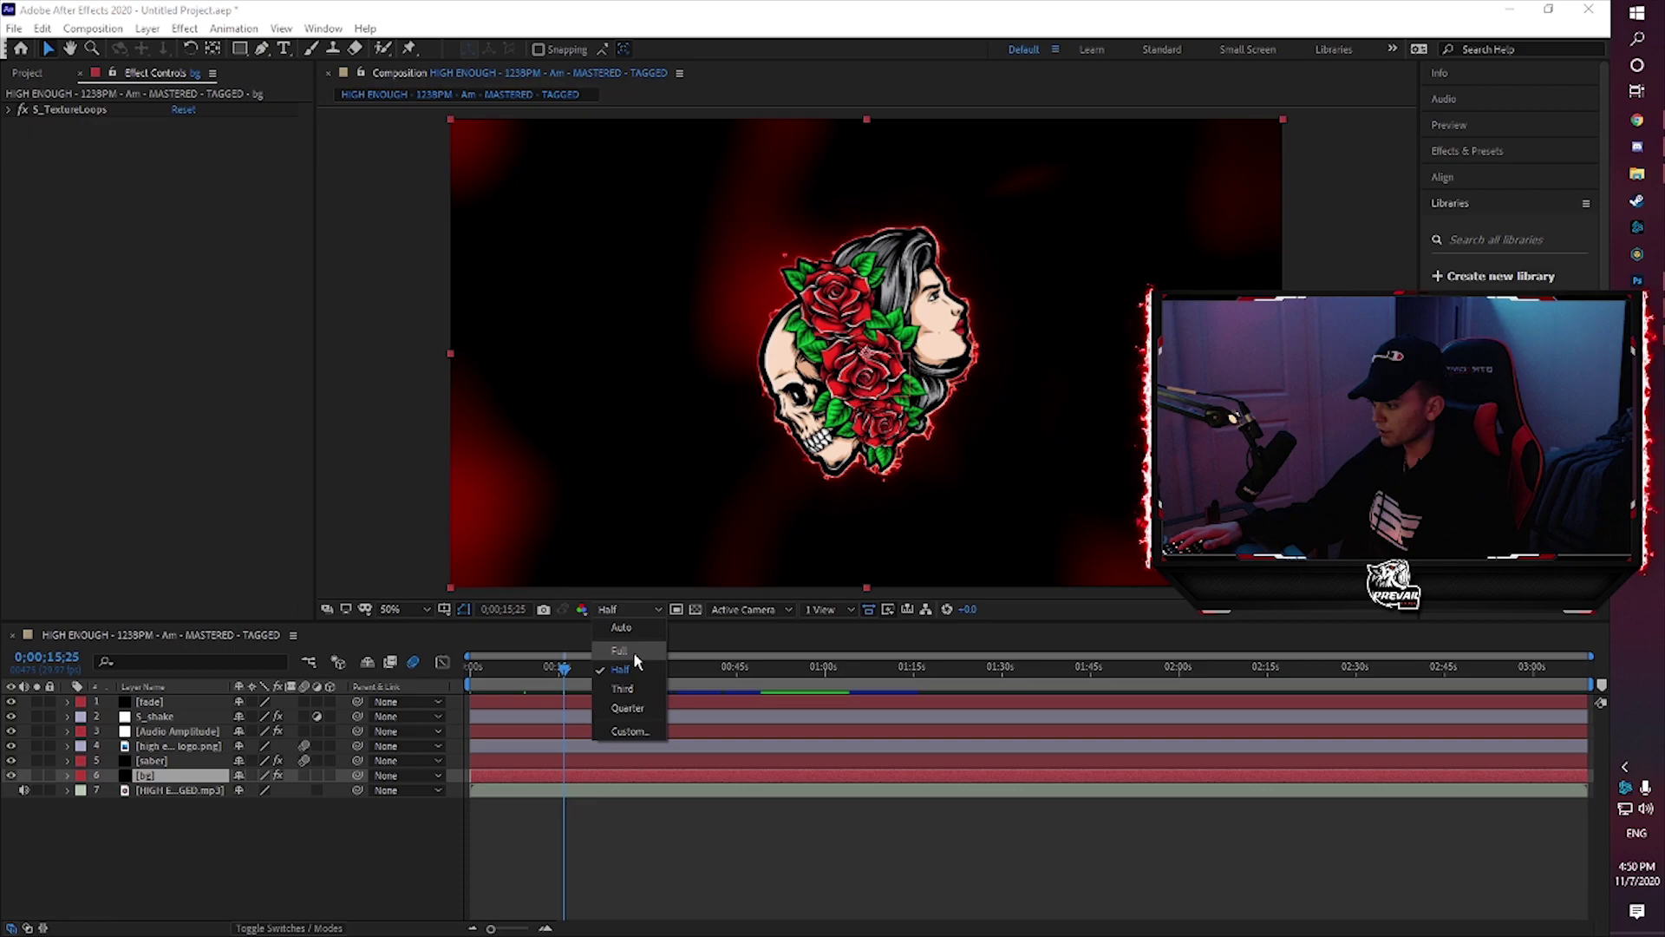
left_click(621, 651)
left_click(684, 850)
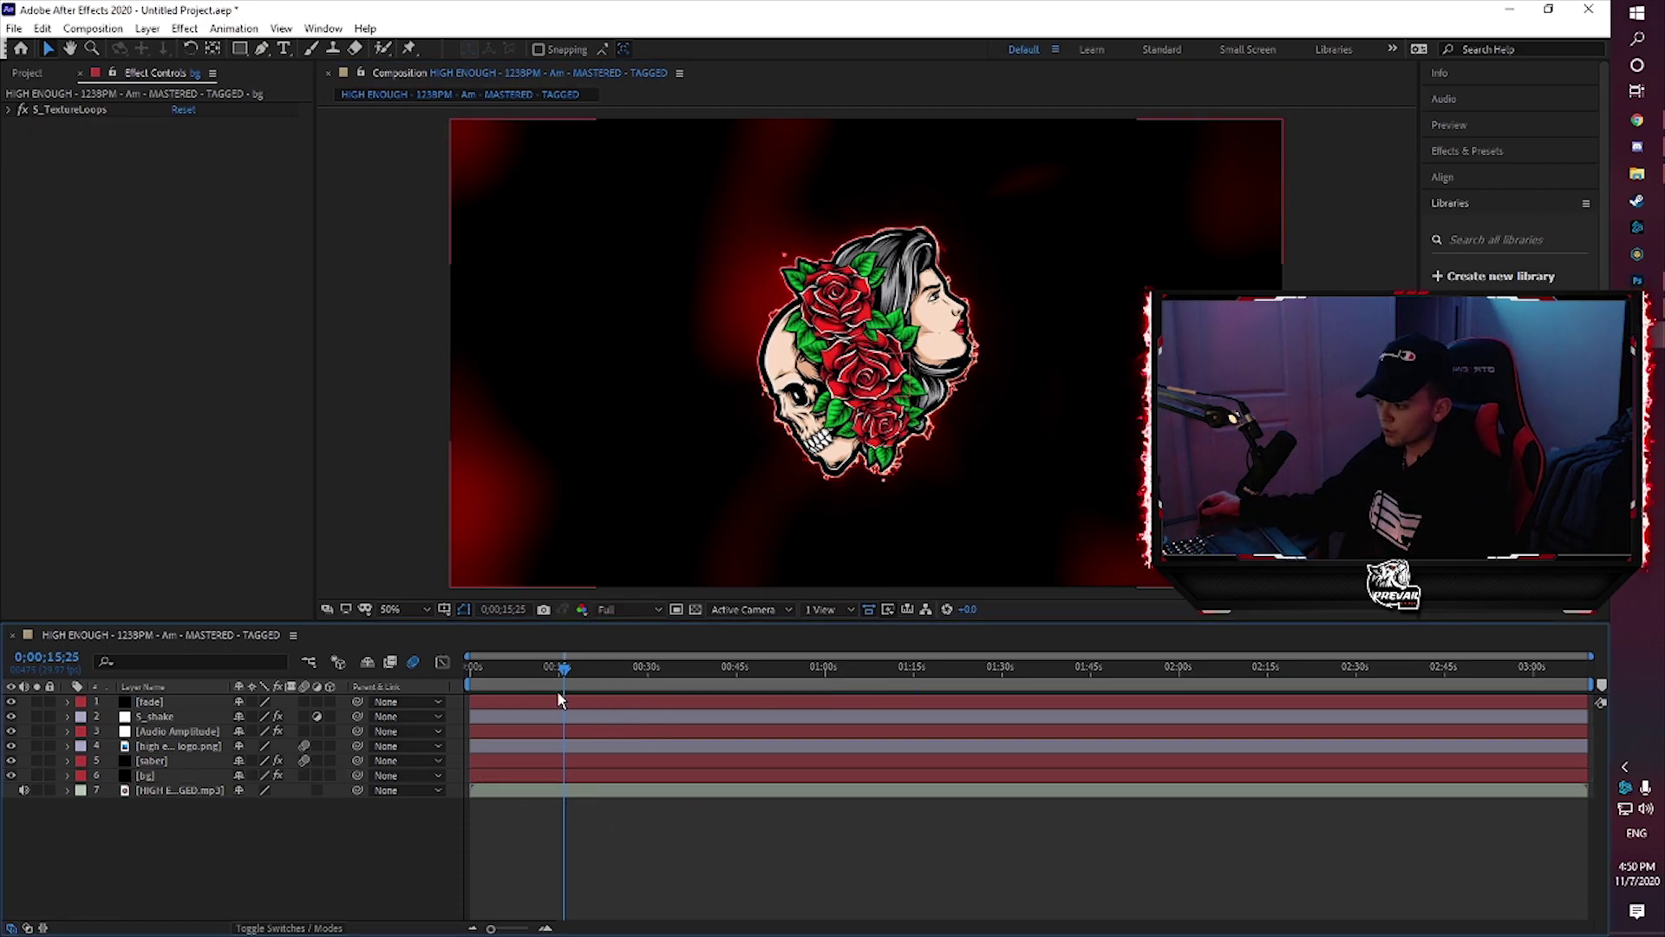
left_click_drag(559, 686, 742, 684)
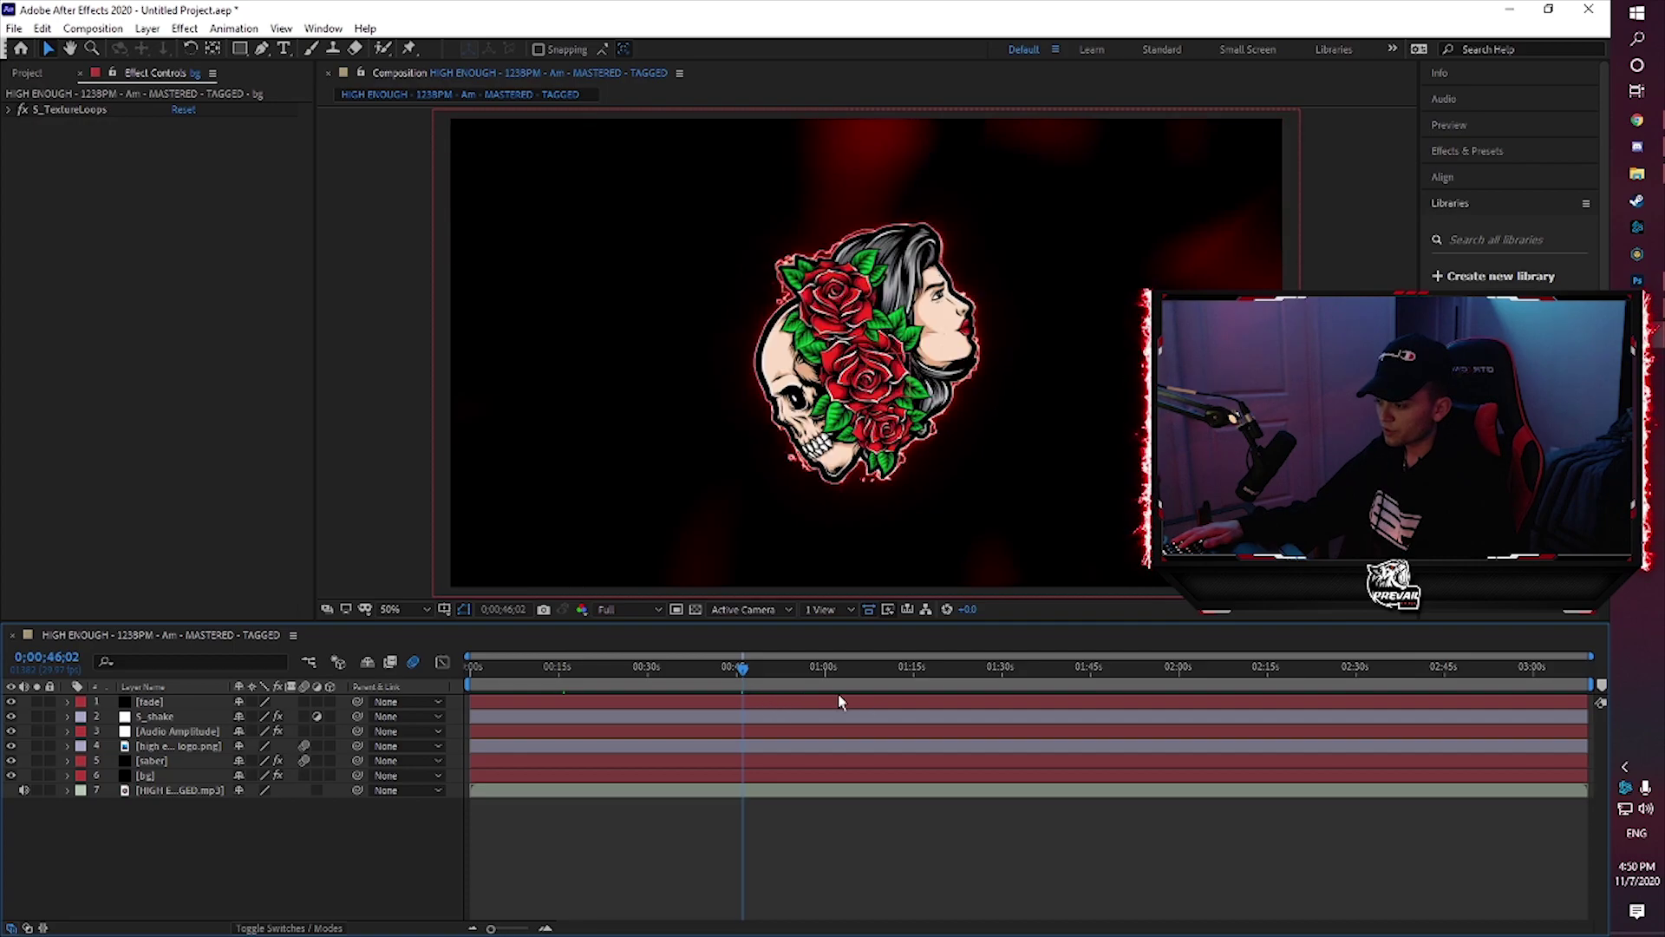
left_click_drag(902, 670, 1086, 671)
left_click_drag(781, 673, 435, 751)
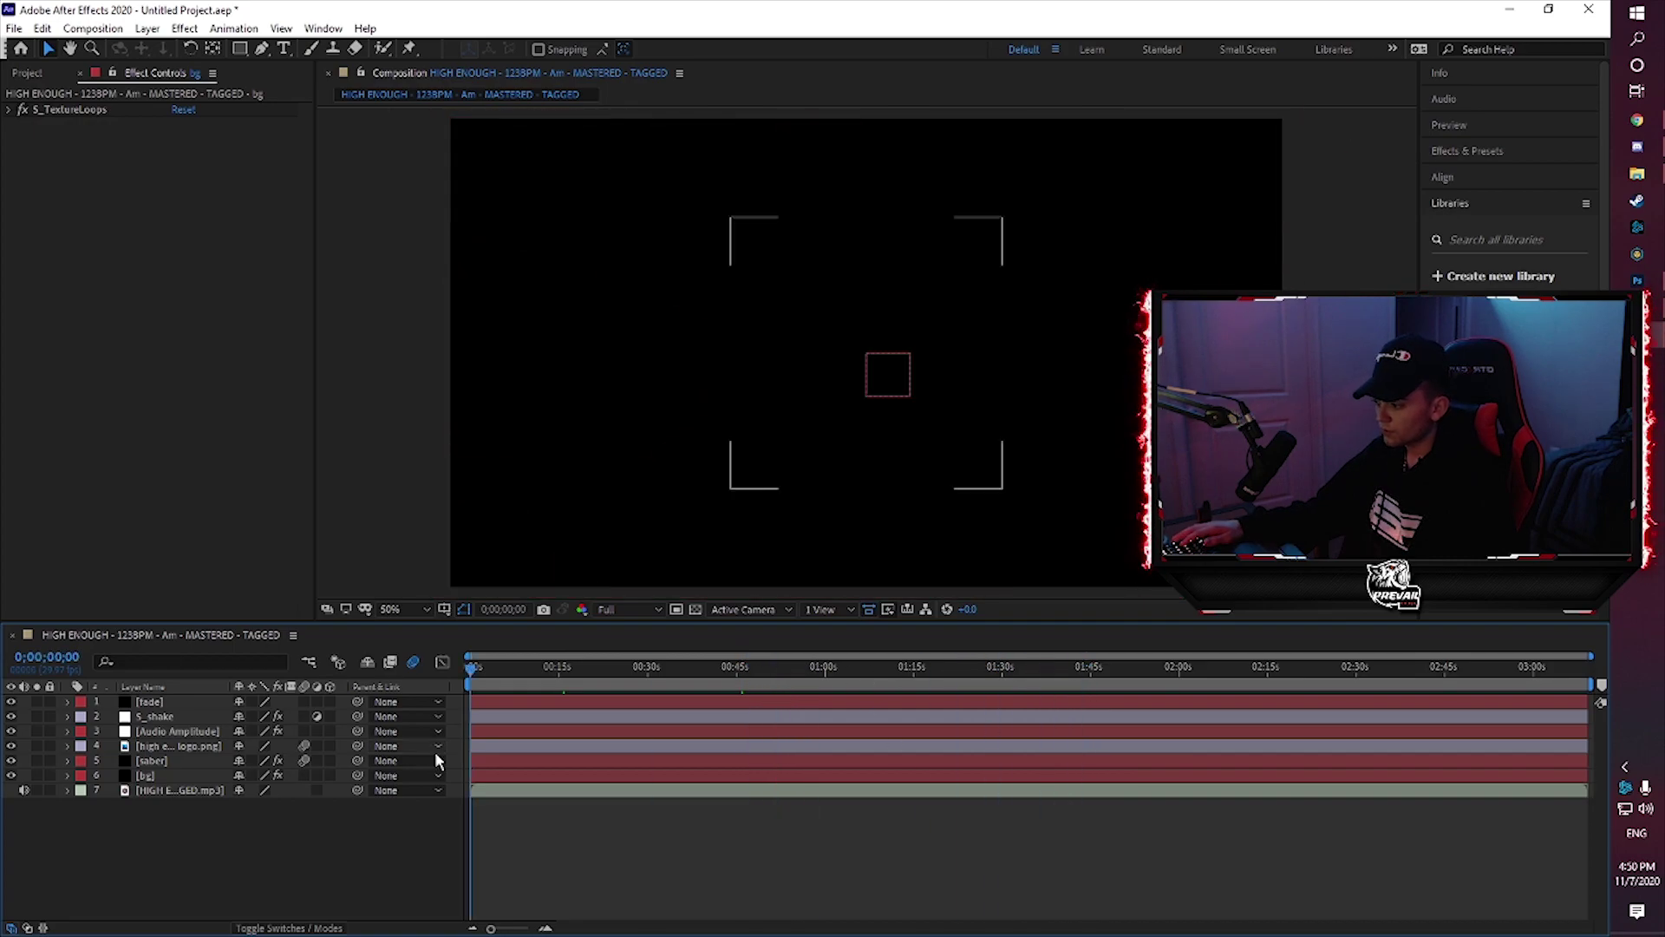
Apply Sapphire S_TVDamage to the bg layer
left_click(206, 27)
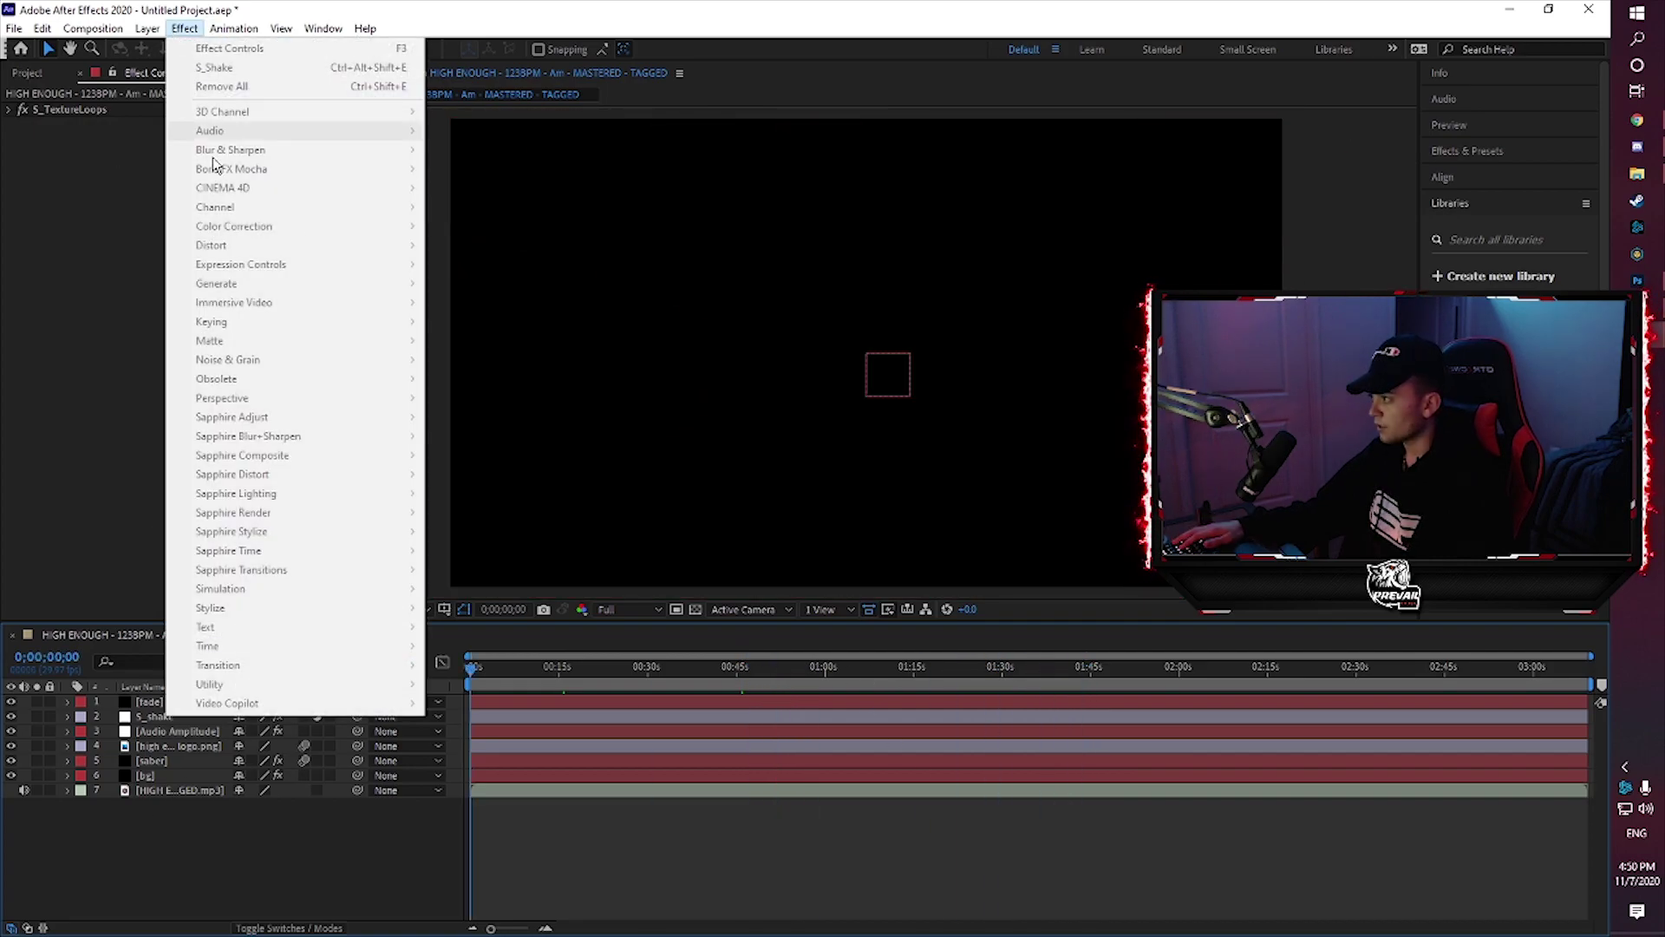
left_click(184, 805)
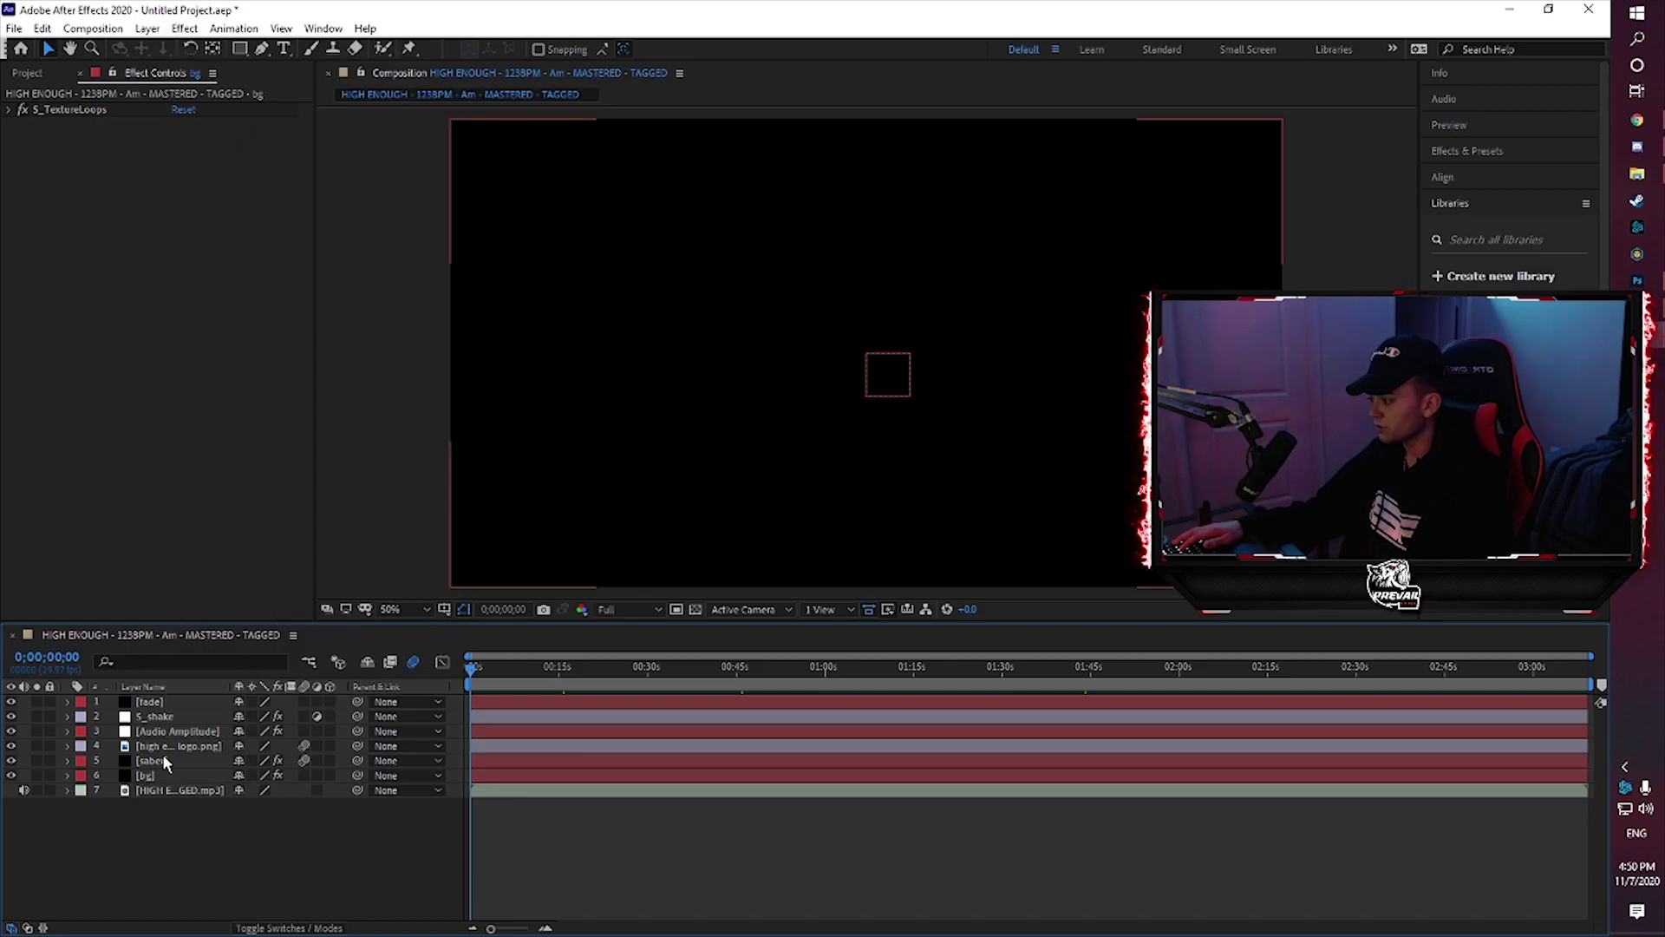
left_click(169, 775)
left_click(186, 29)
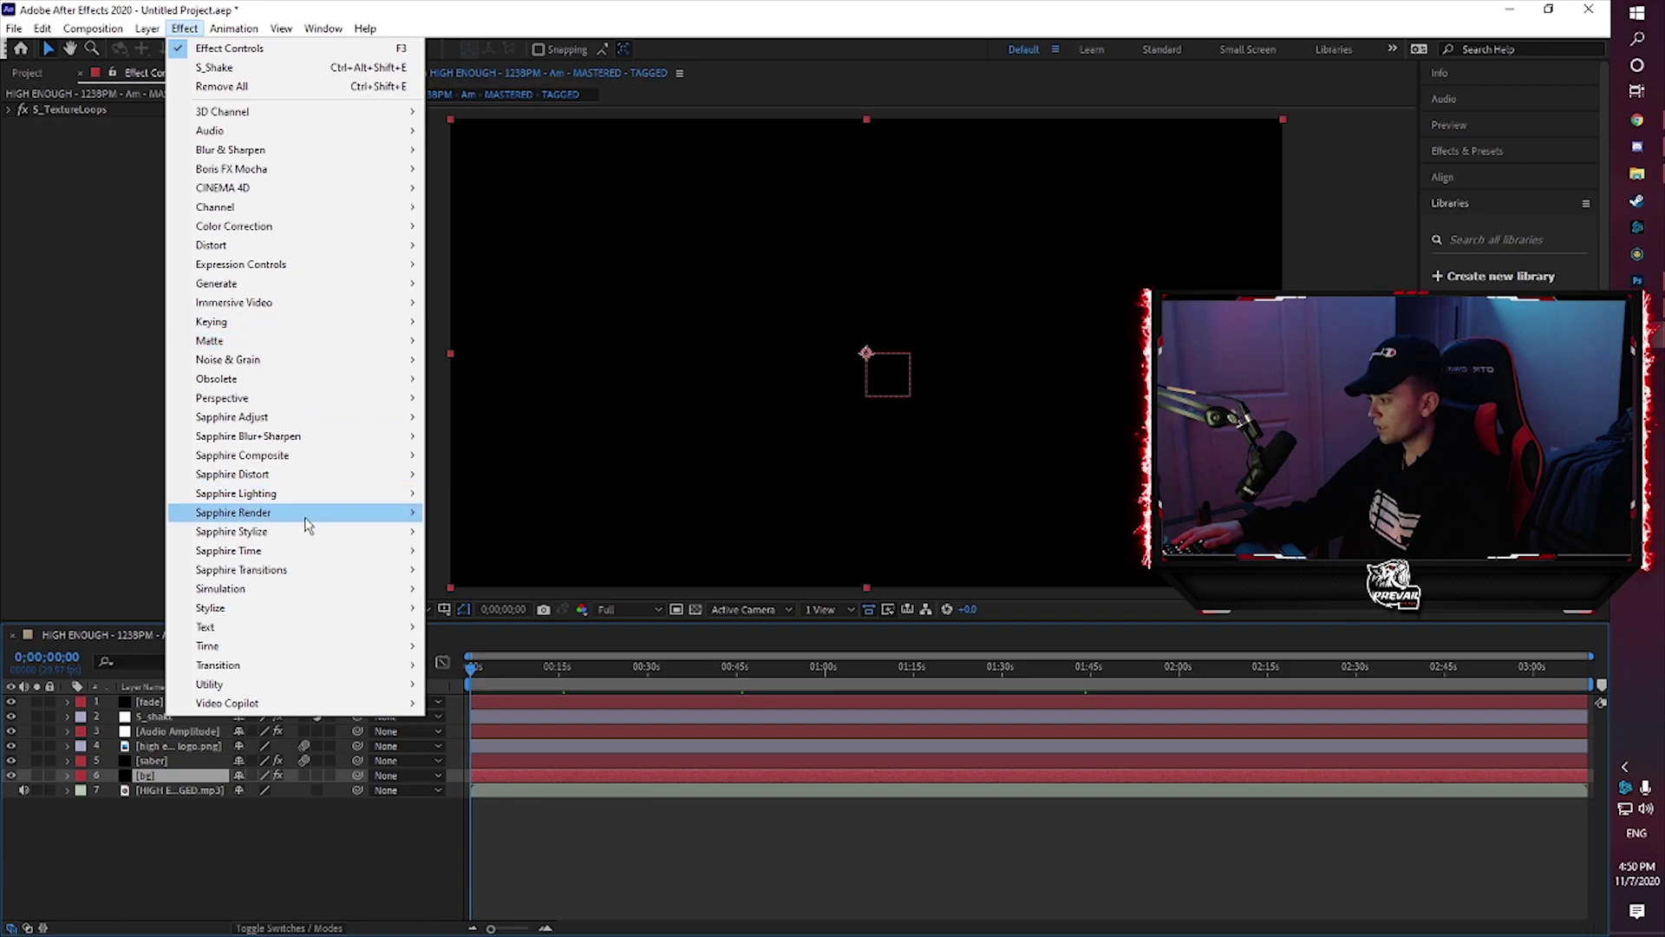
mouse_move(325, 535)
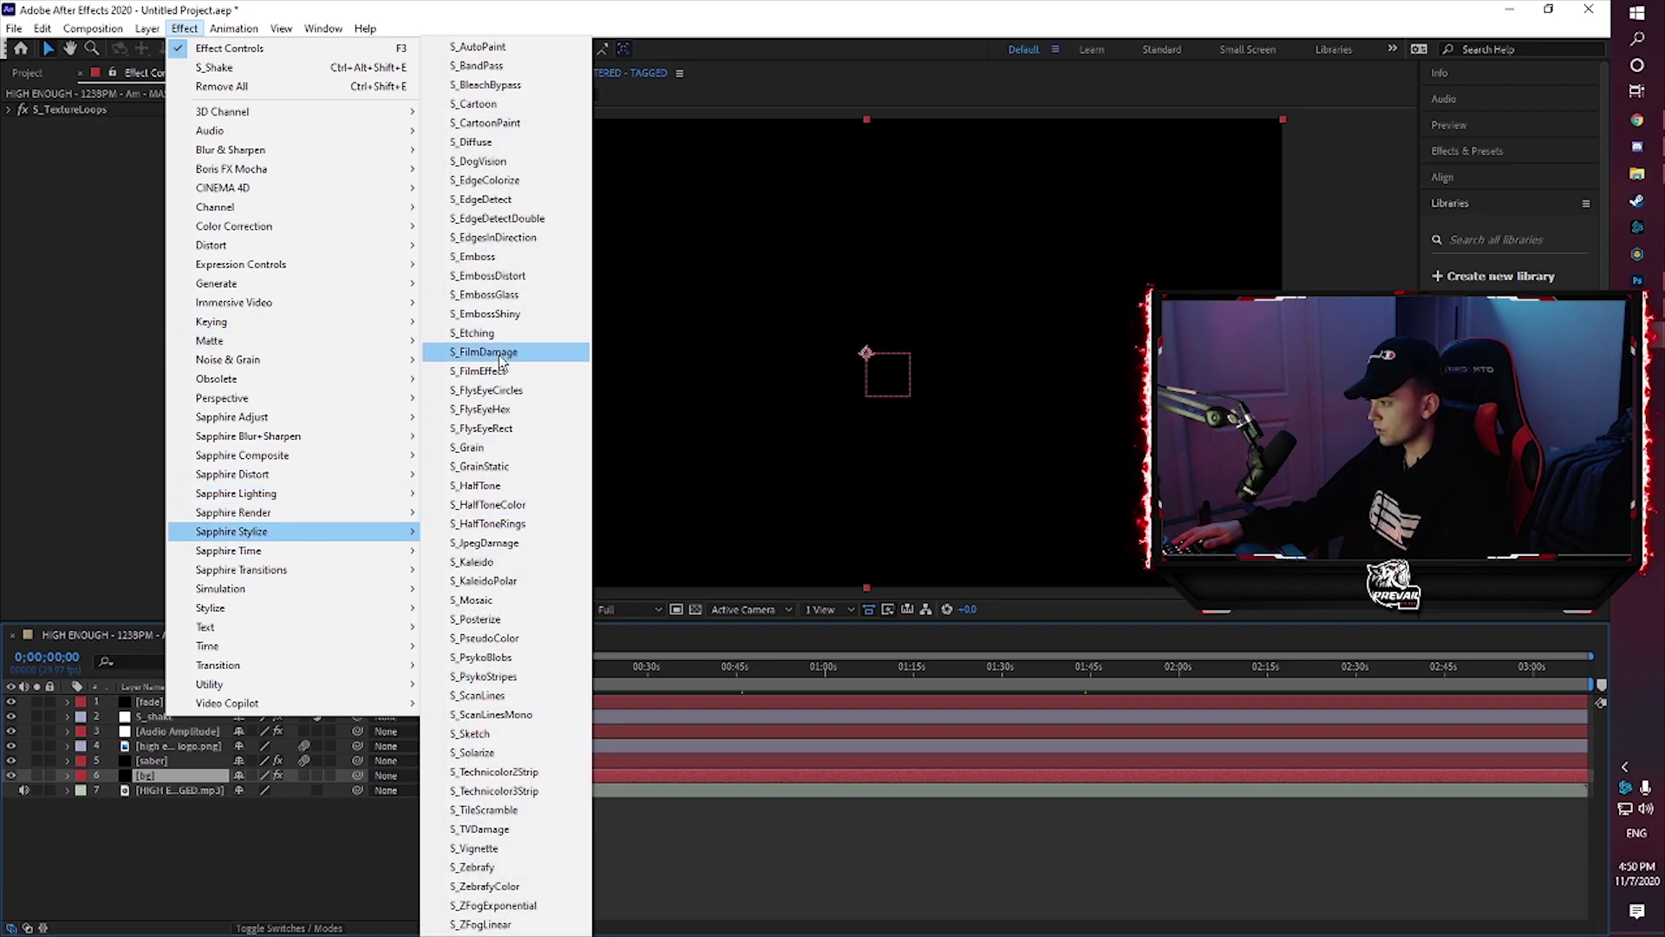
left_click(479, 829)
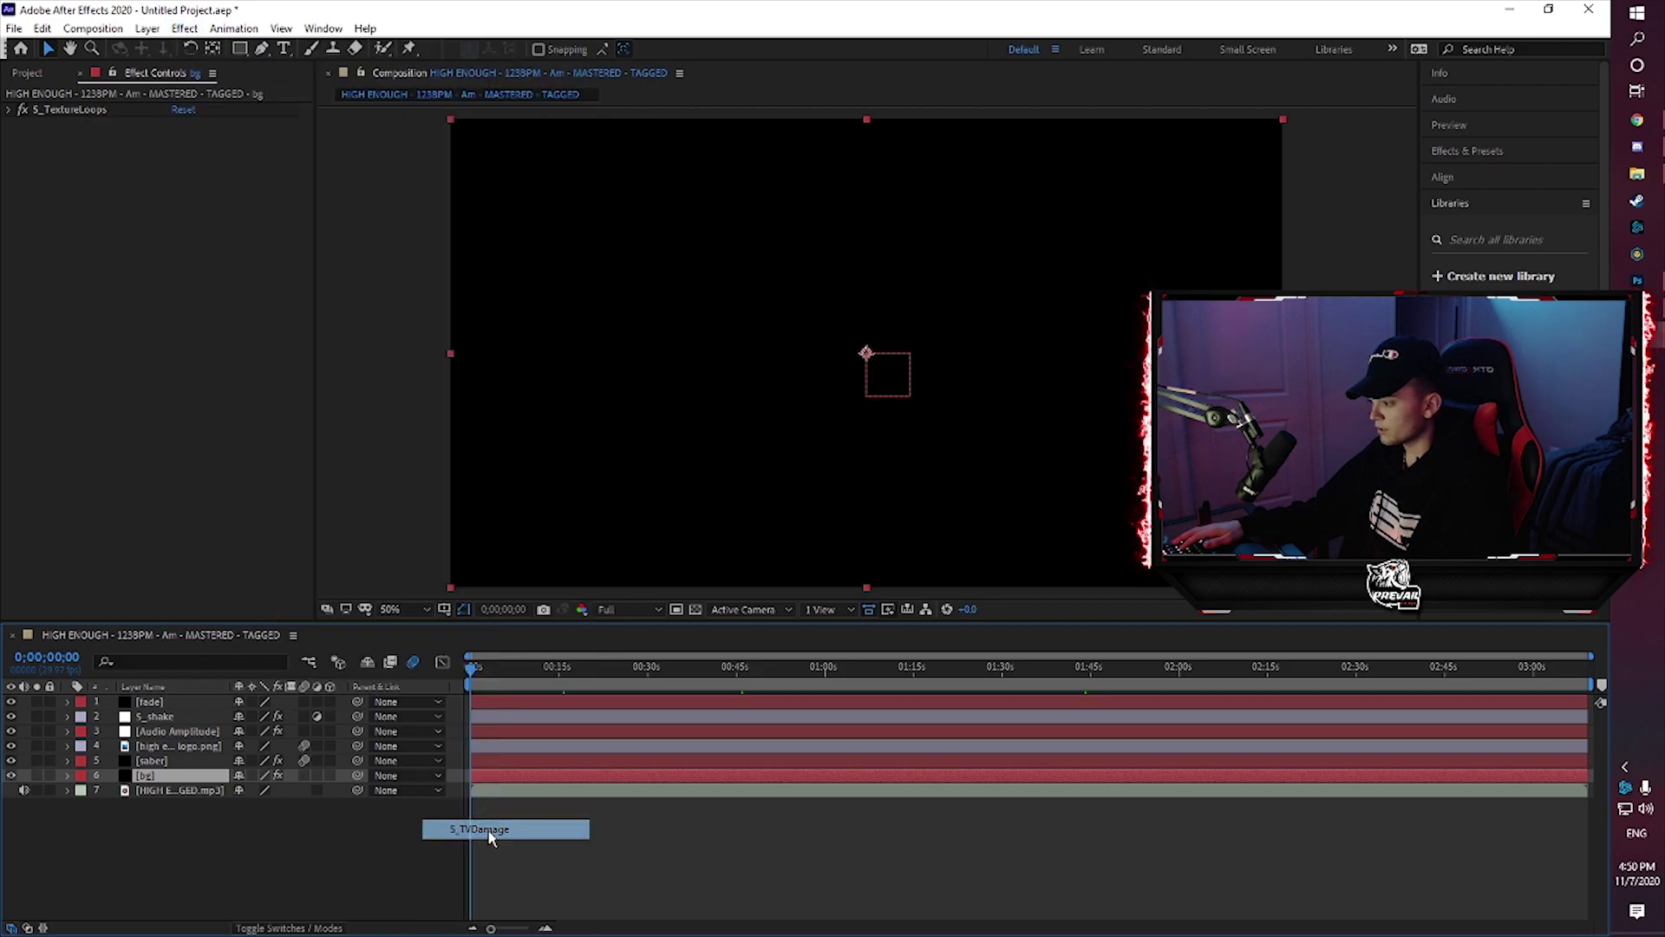
Set S_TVDamage Static Density to 0.7780 and Reception Master to 0, checking frames around 26 seconds
left_click(627, 670)
left_click_drag(631, 677, 649, 675)
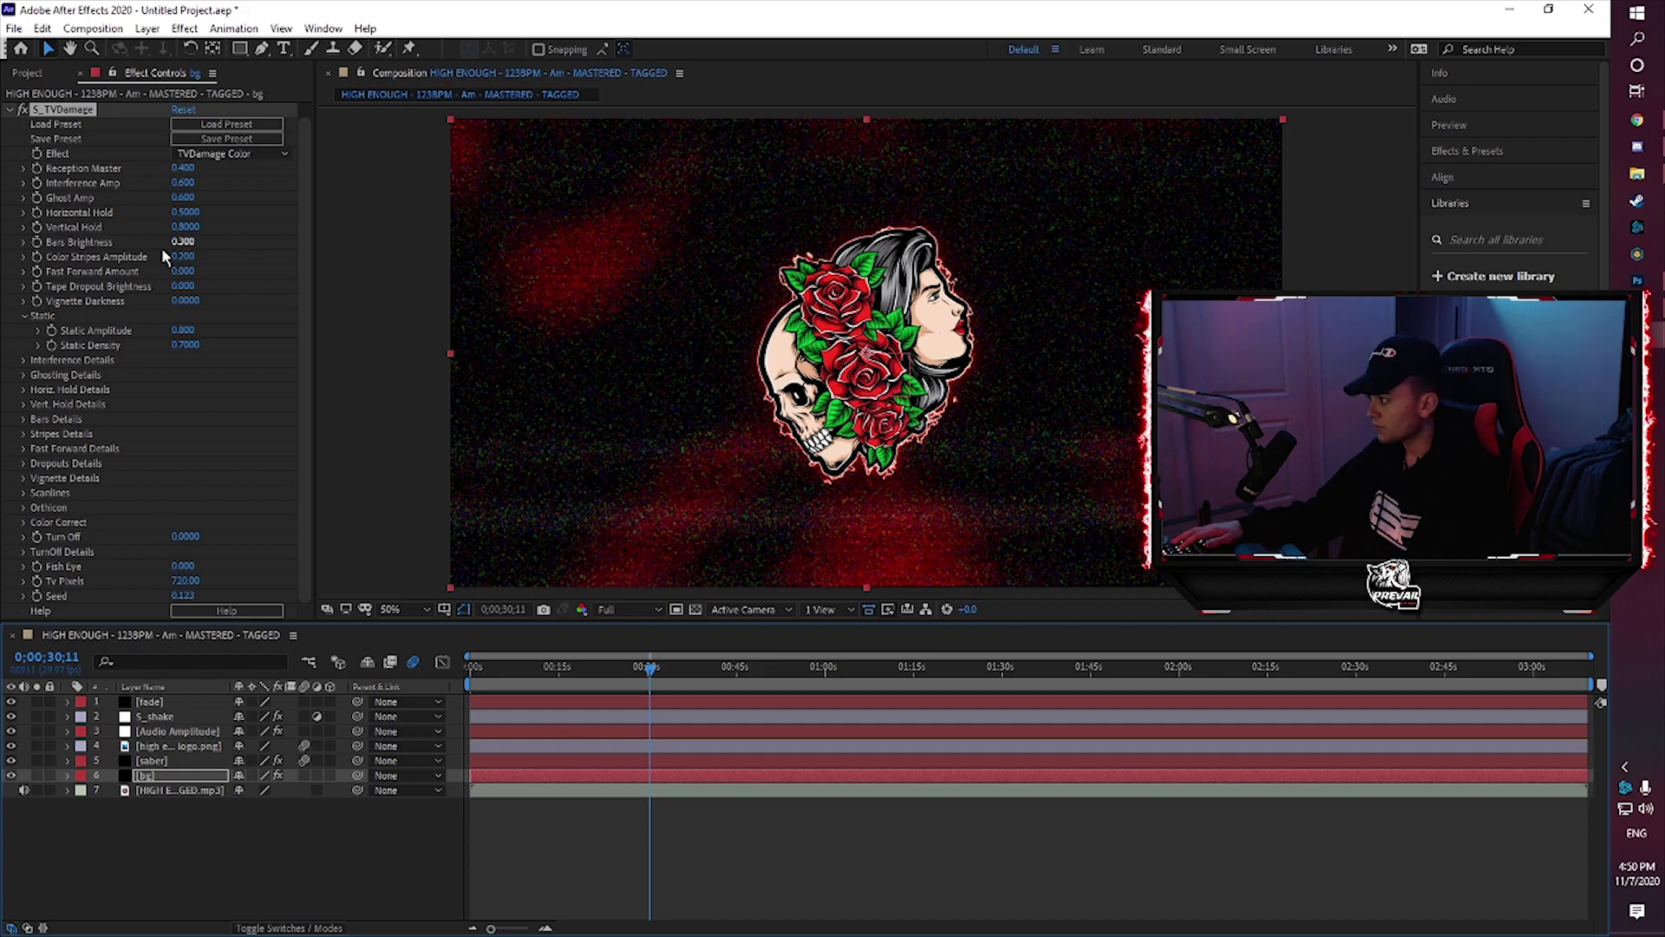
scroll(45, 174, "up", 1)
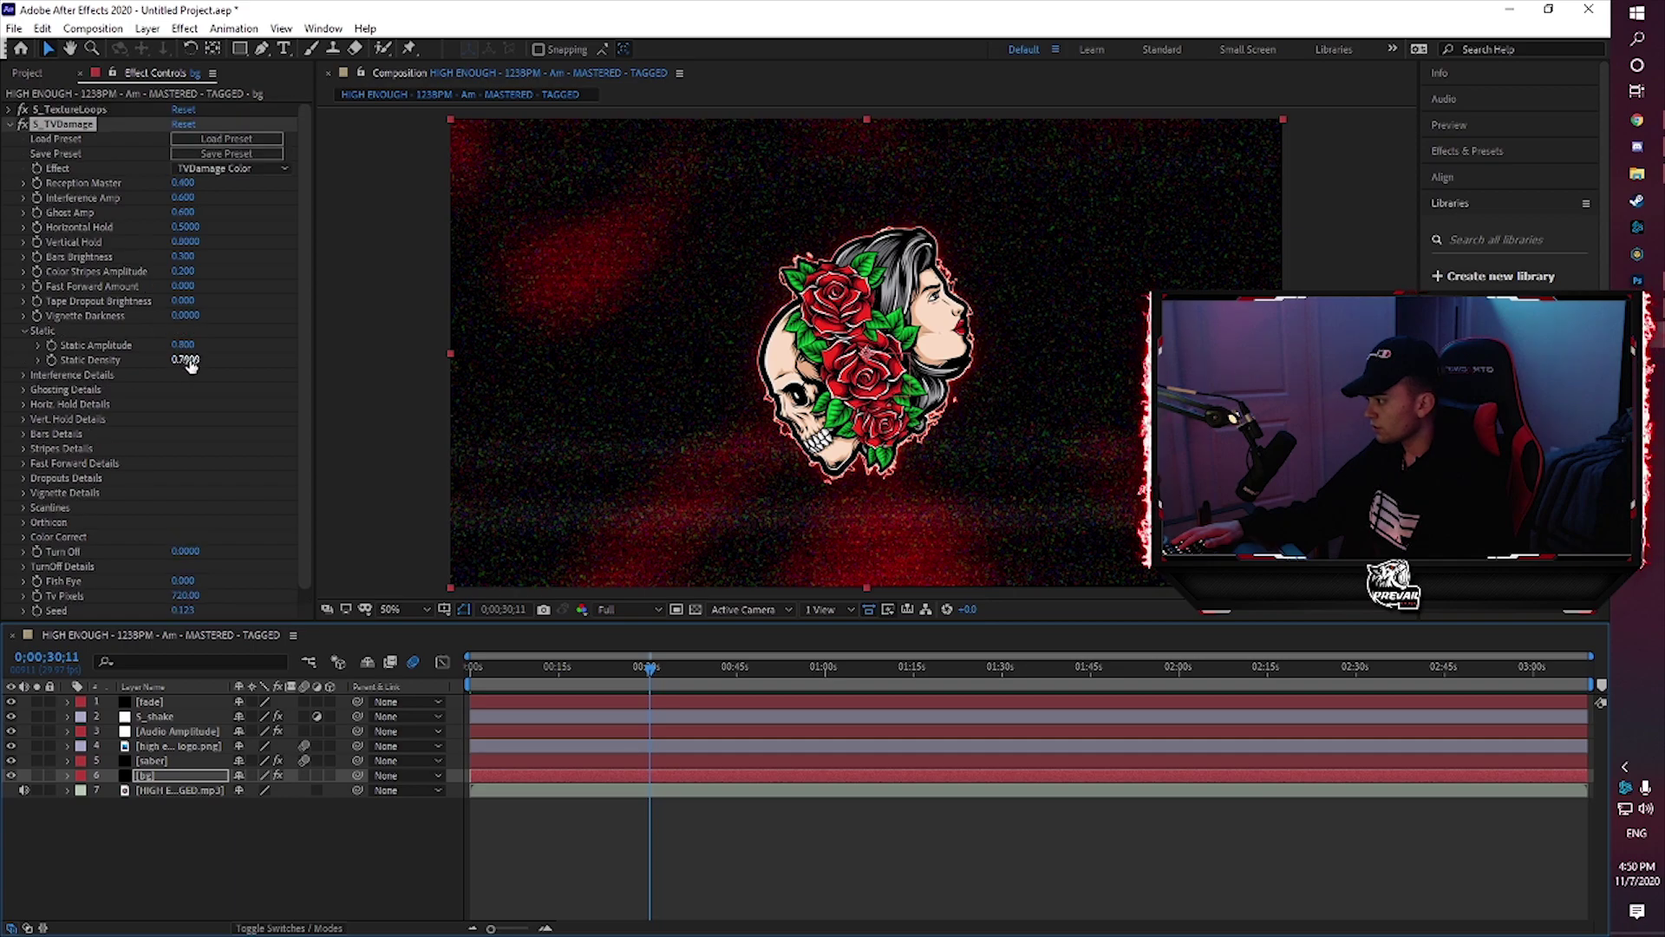
left_click_drag(186, 360, 26, 364)
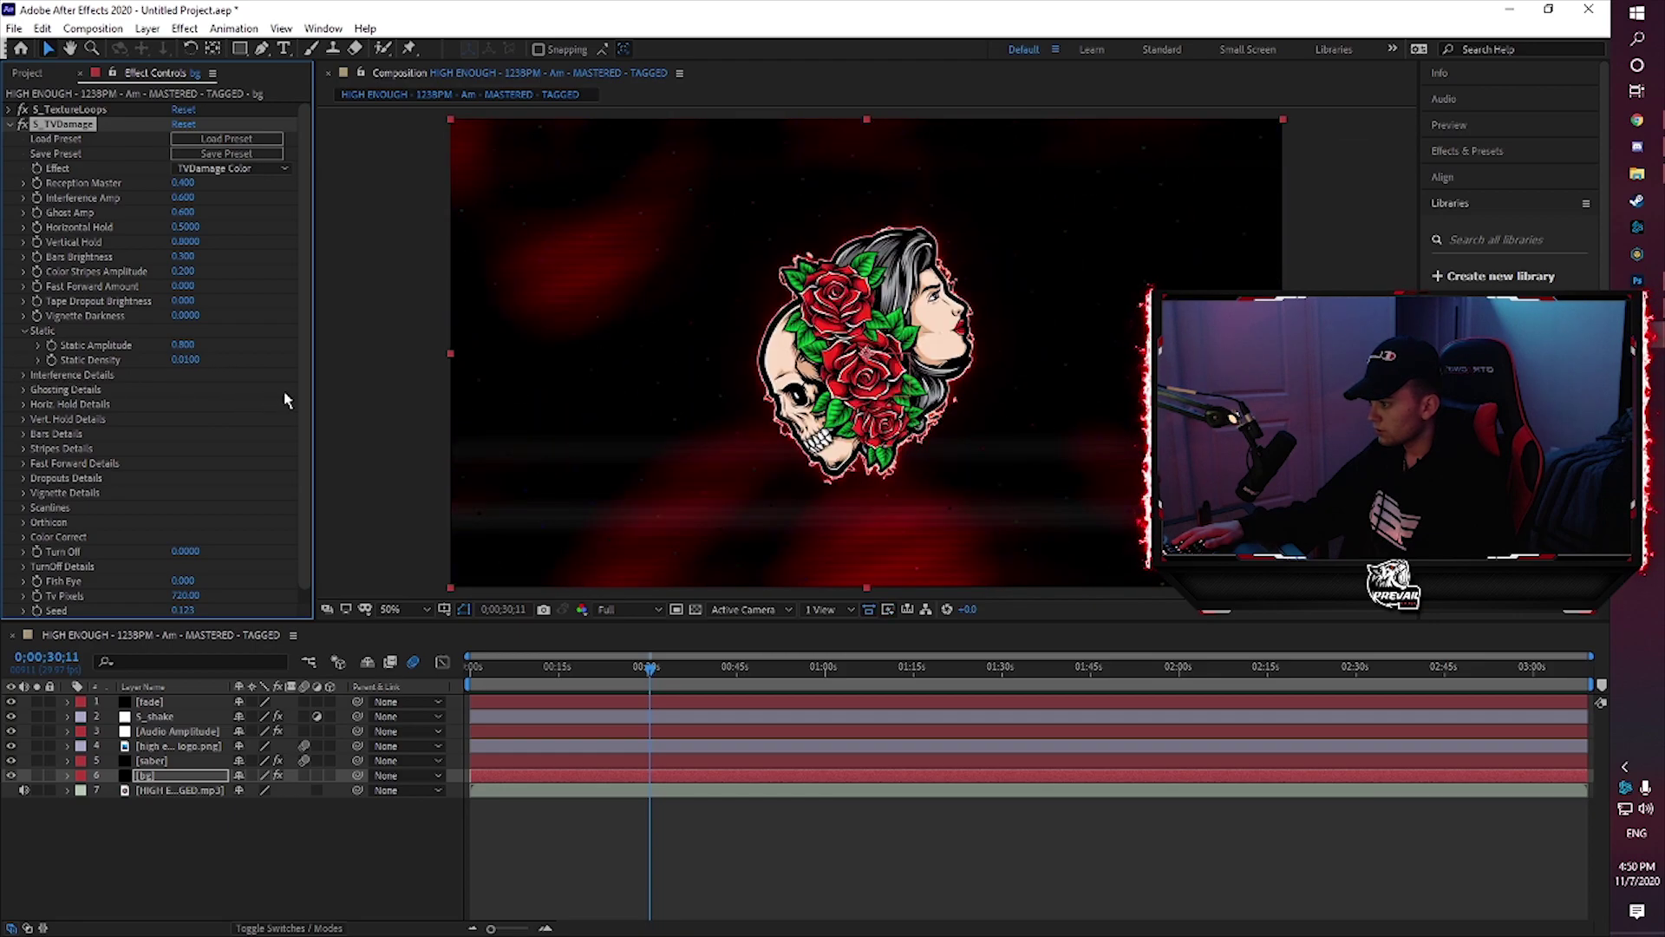
left_click_drag(185, 360, 699, 373)
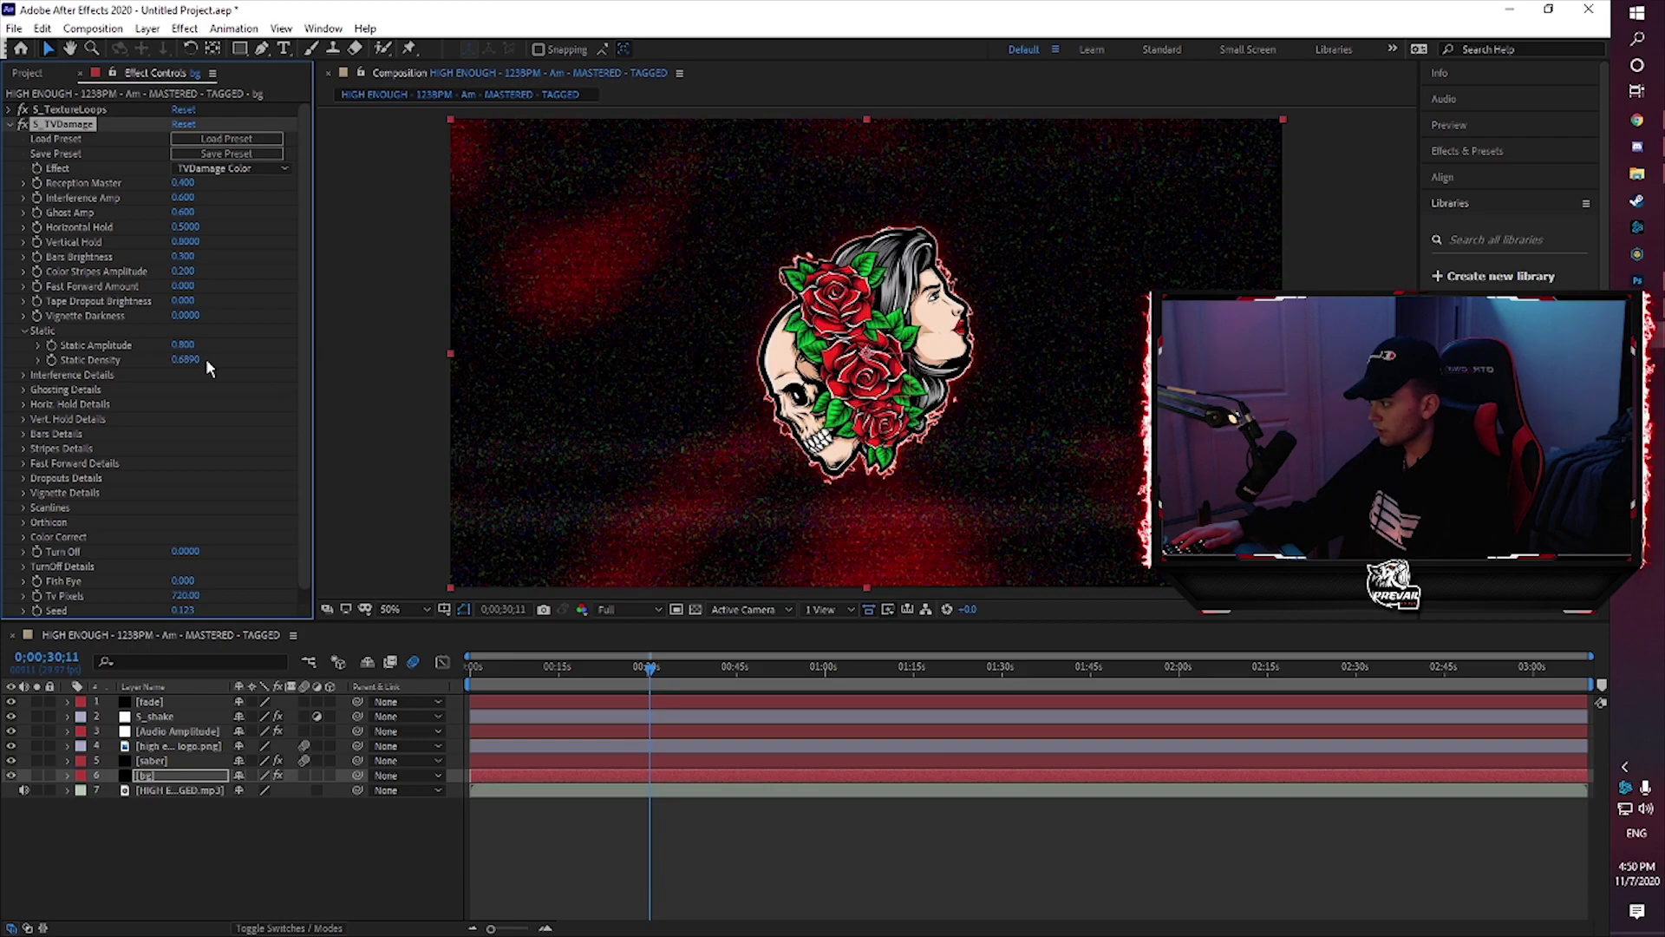
left_click_drag(208, 359, 278, 368)
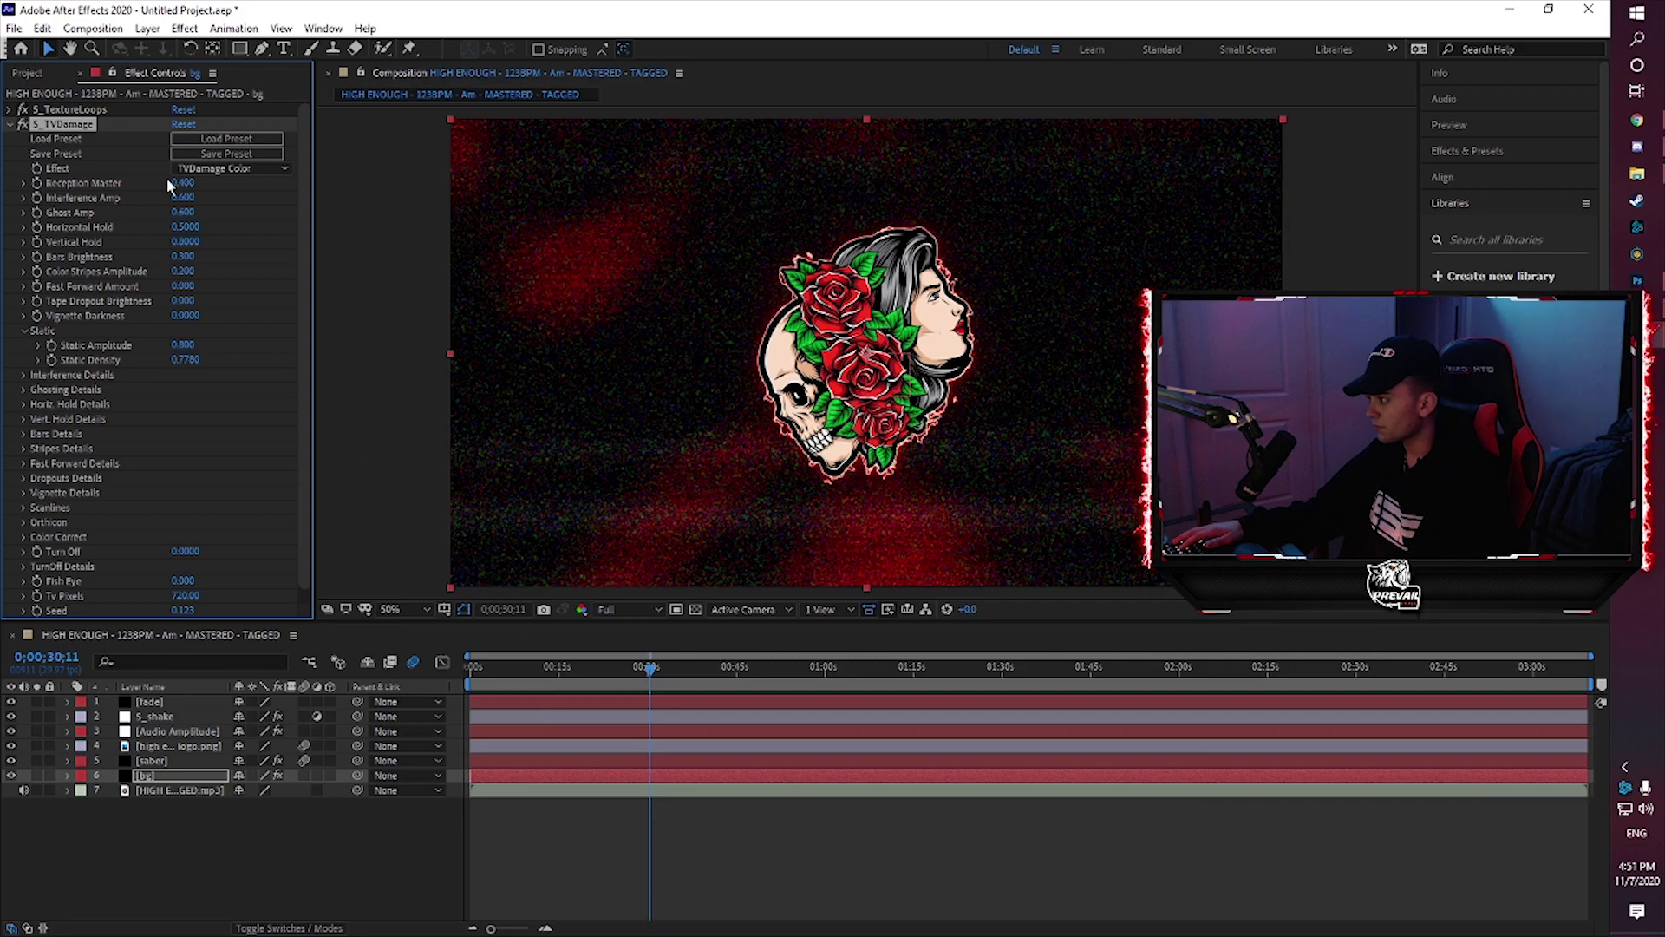
left_click_drag(183, 189, 348, 211)
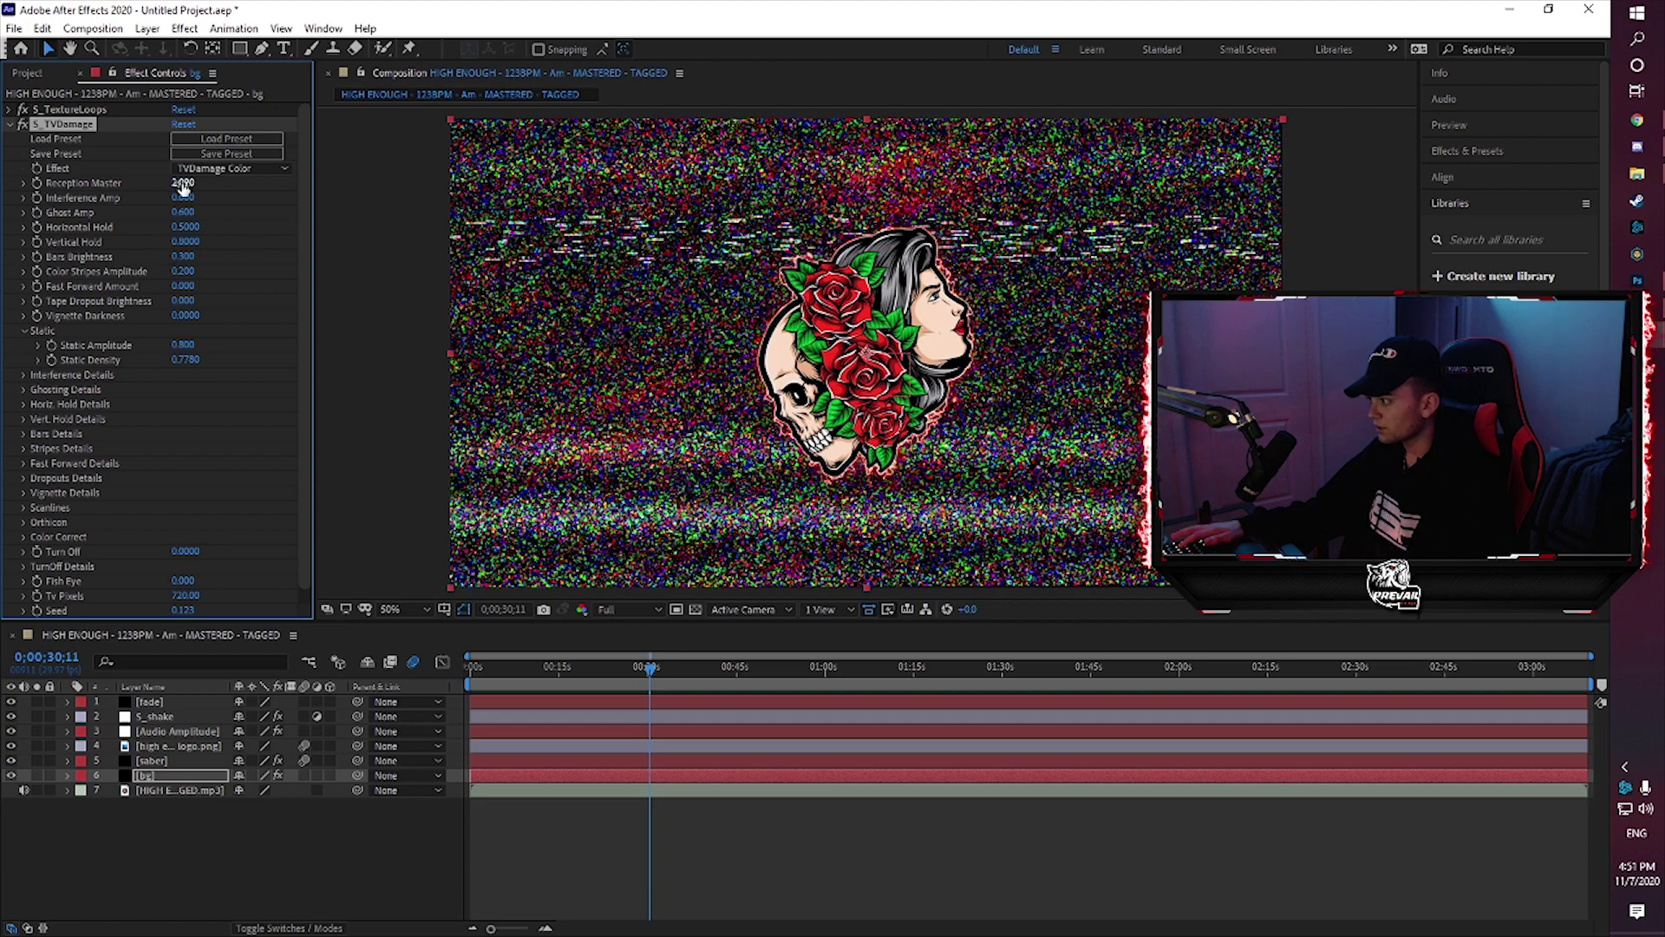
left_click_drag(183, 189, 52, 192)
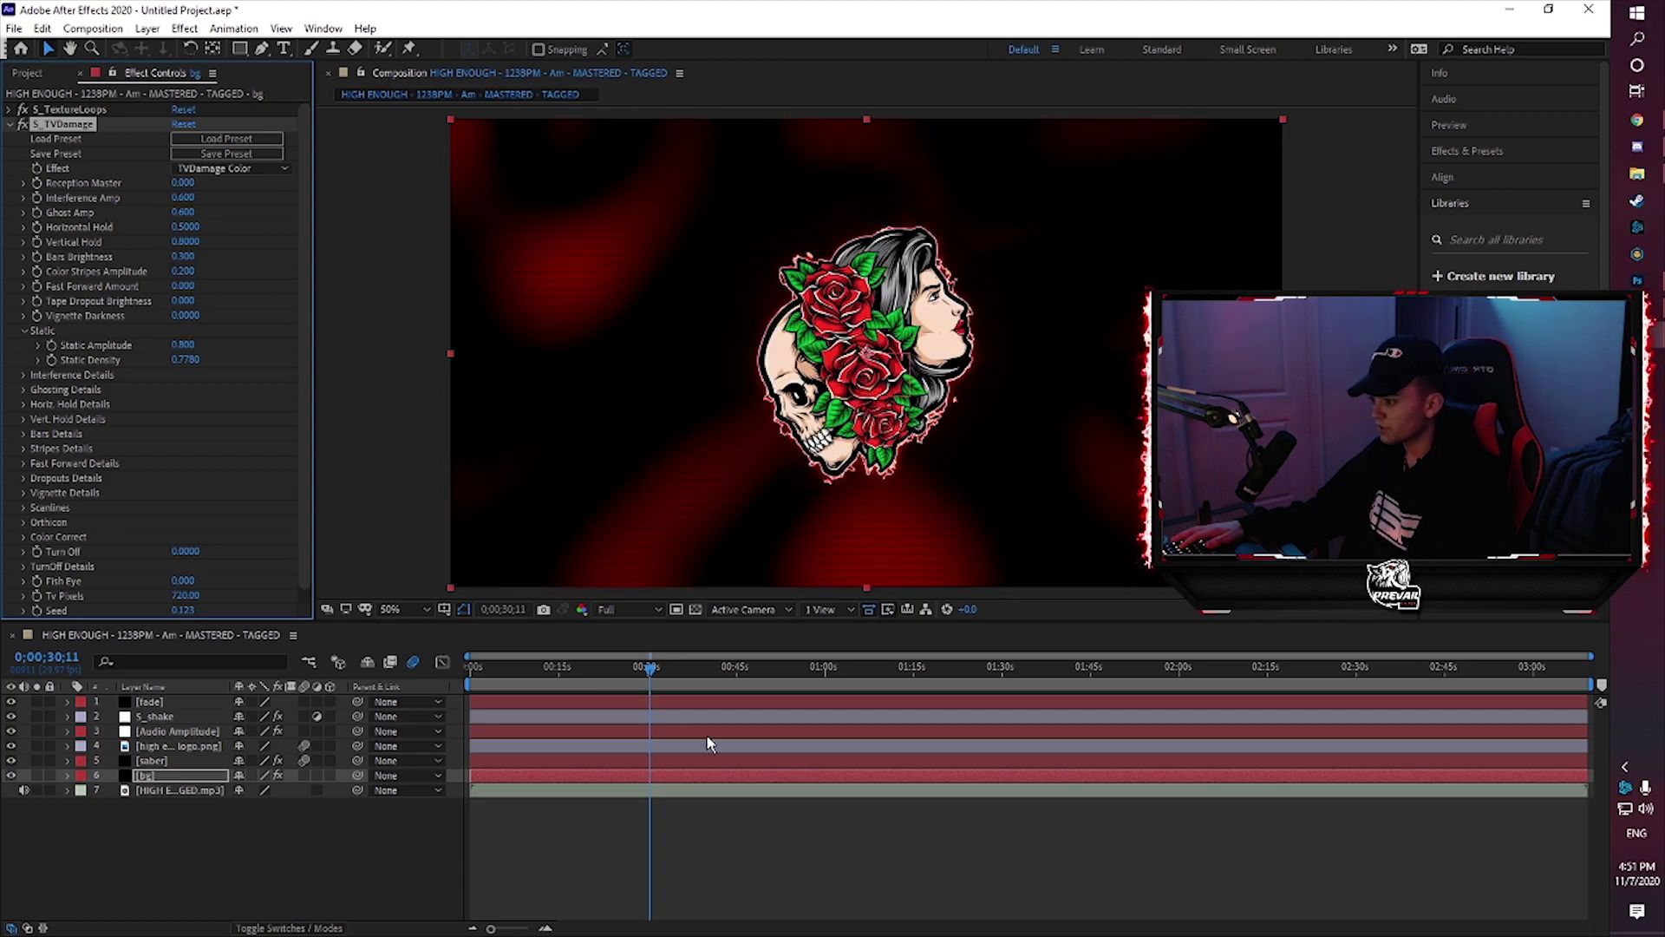
left_click_drag(649, 686, 709, 684)
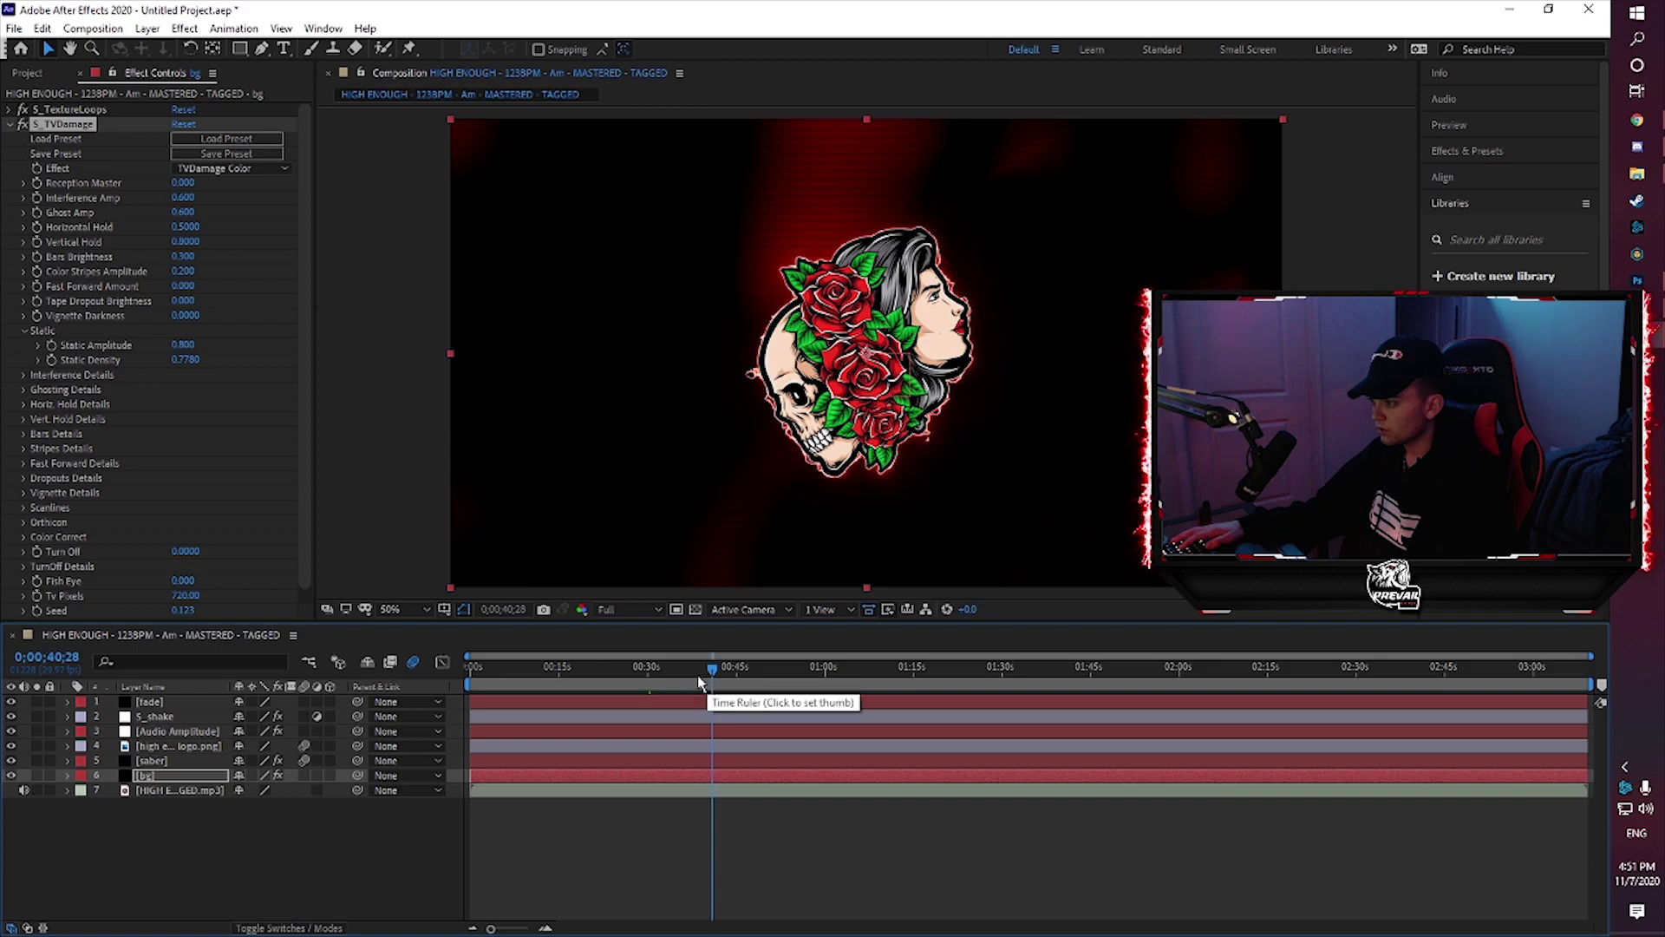
Preview the composition, then delete the S_TVDamage effect from bg
key("space")
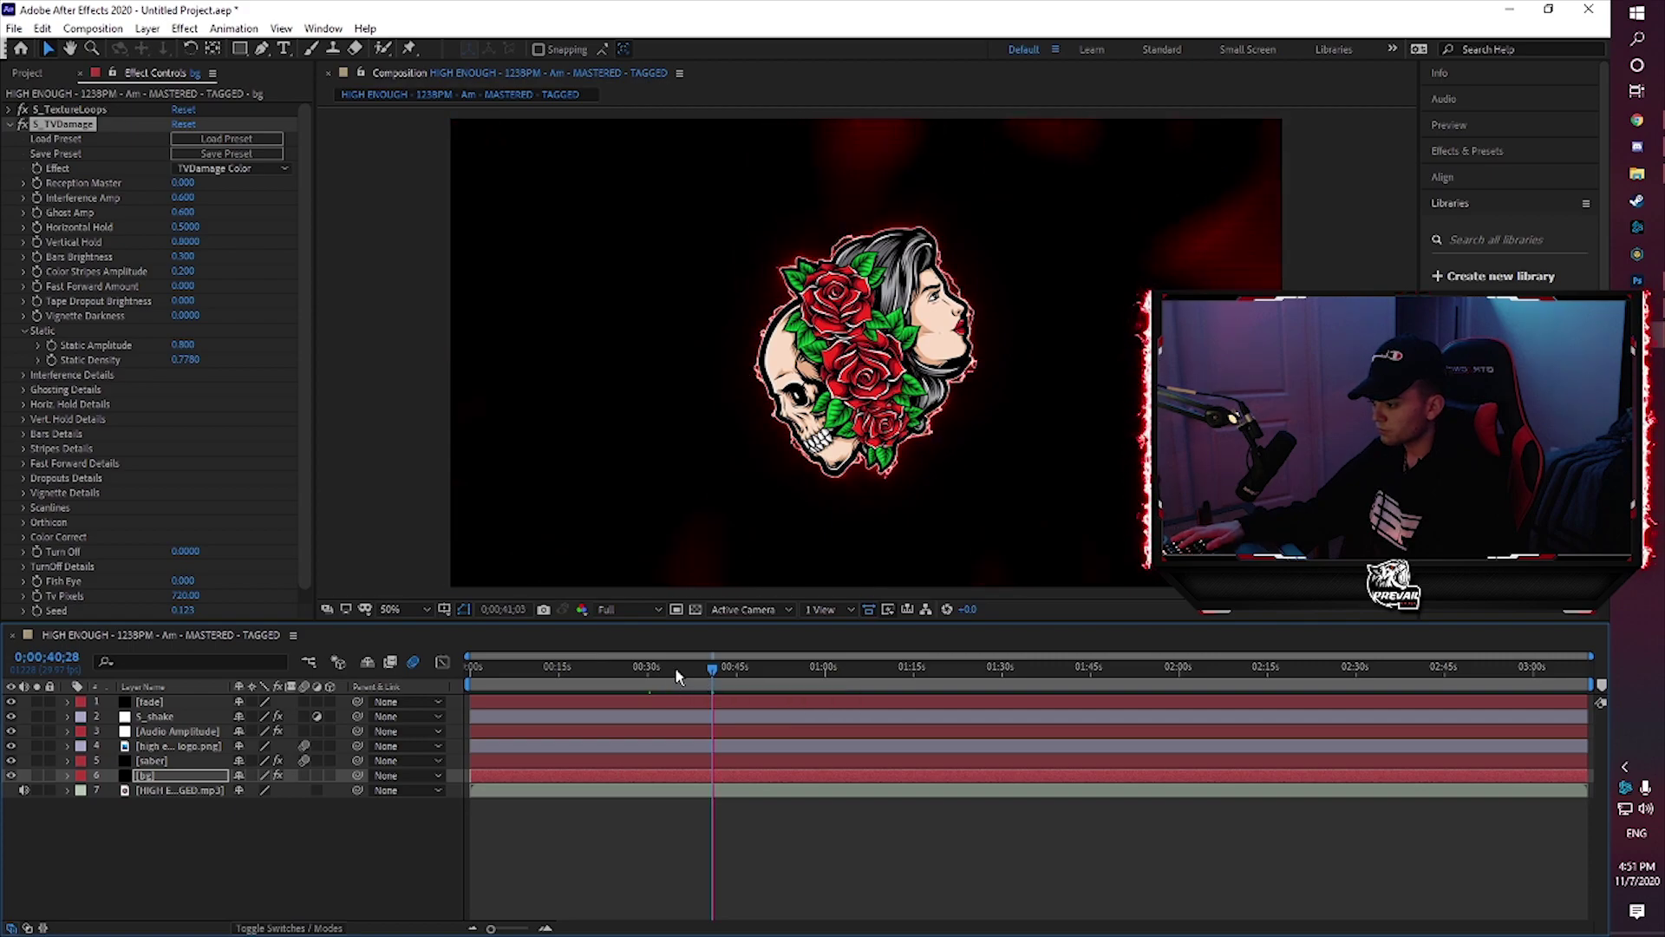
left_click(568, 670)
left_click(12, 127)
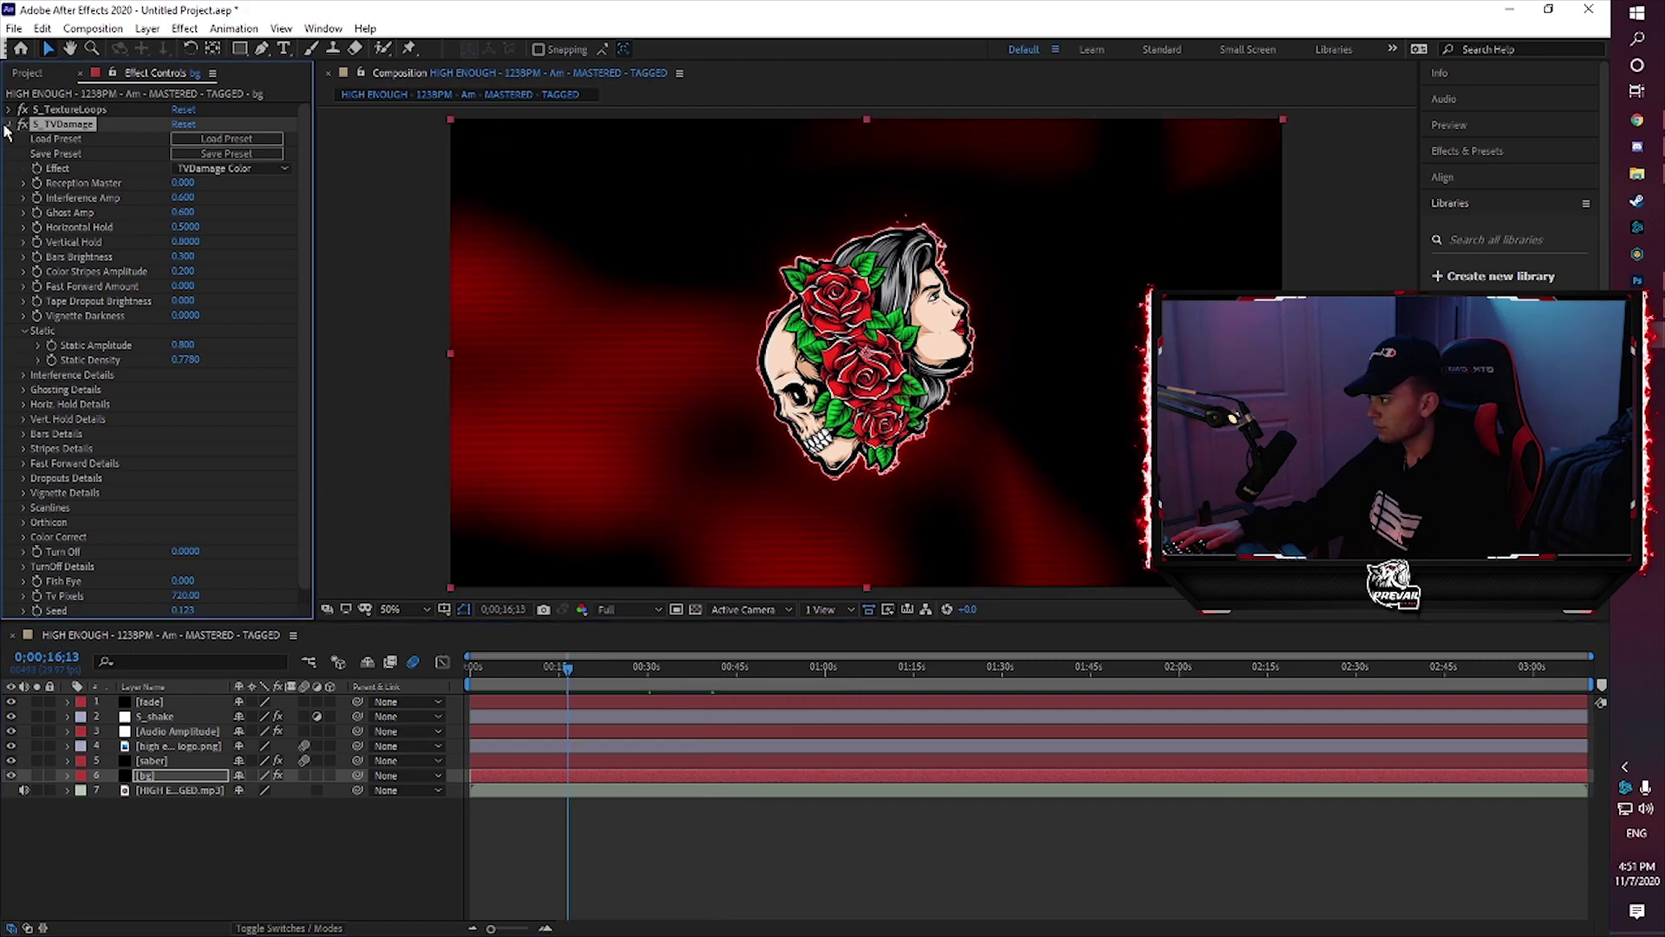
key("Delete")
left_click(211, 831)
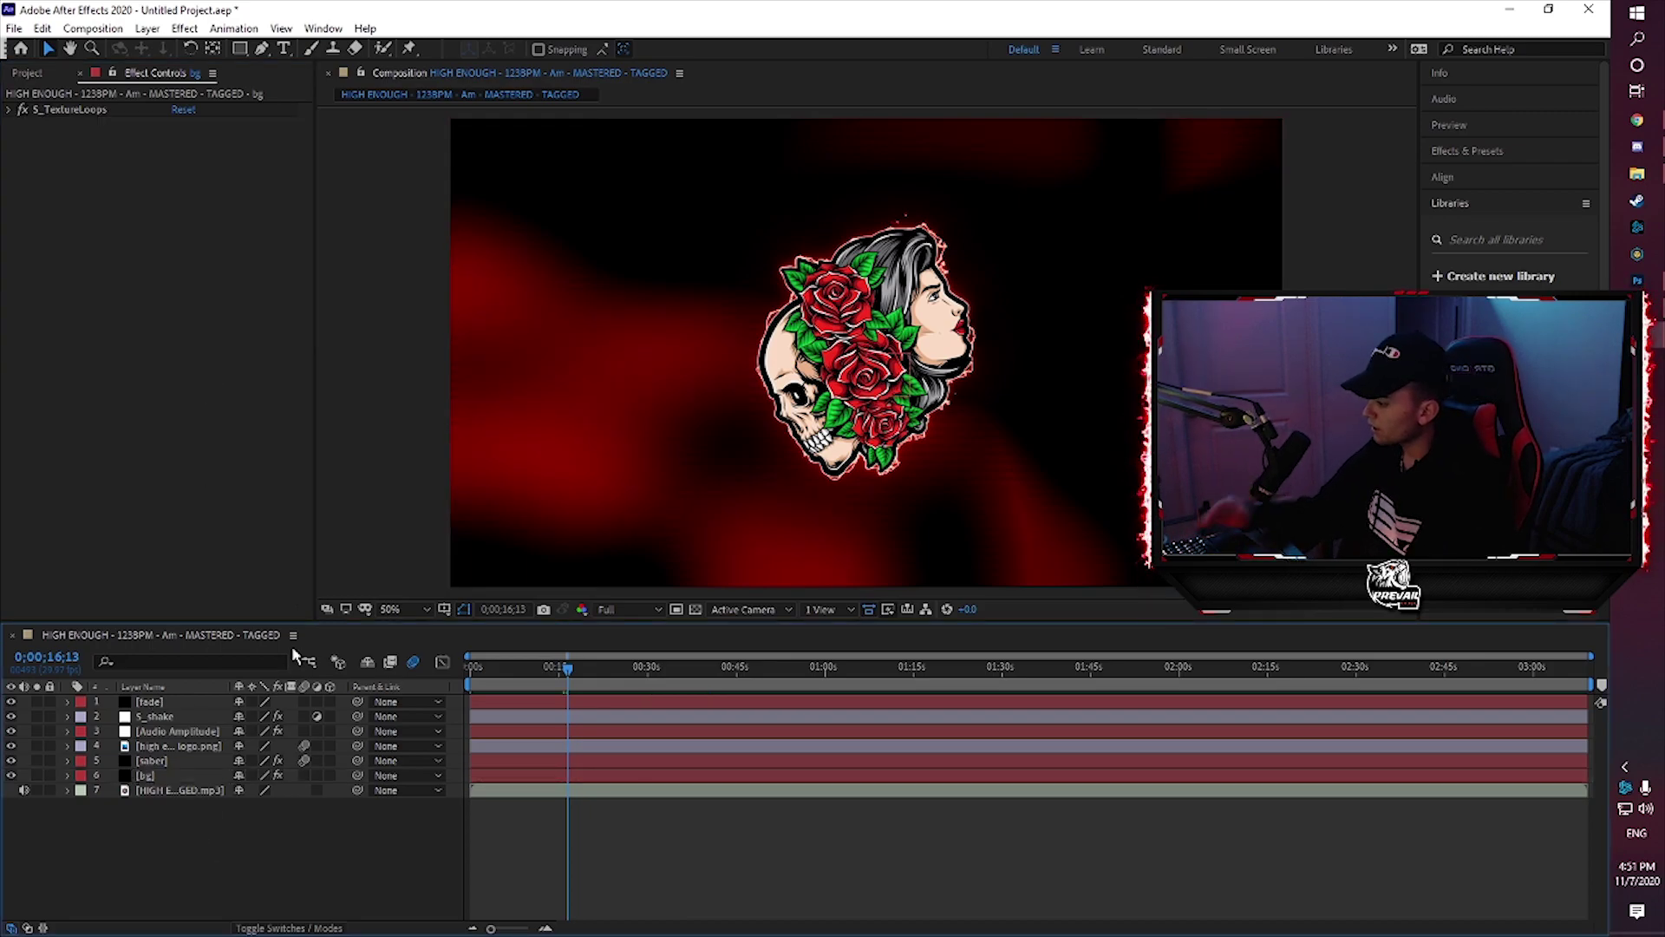
Select the fade layer and return to the start of the composition
left_click(185, 27)
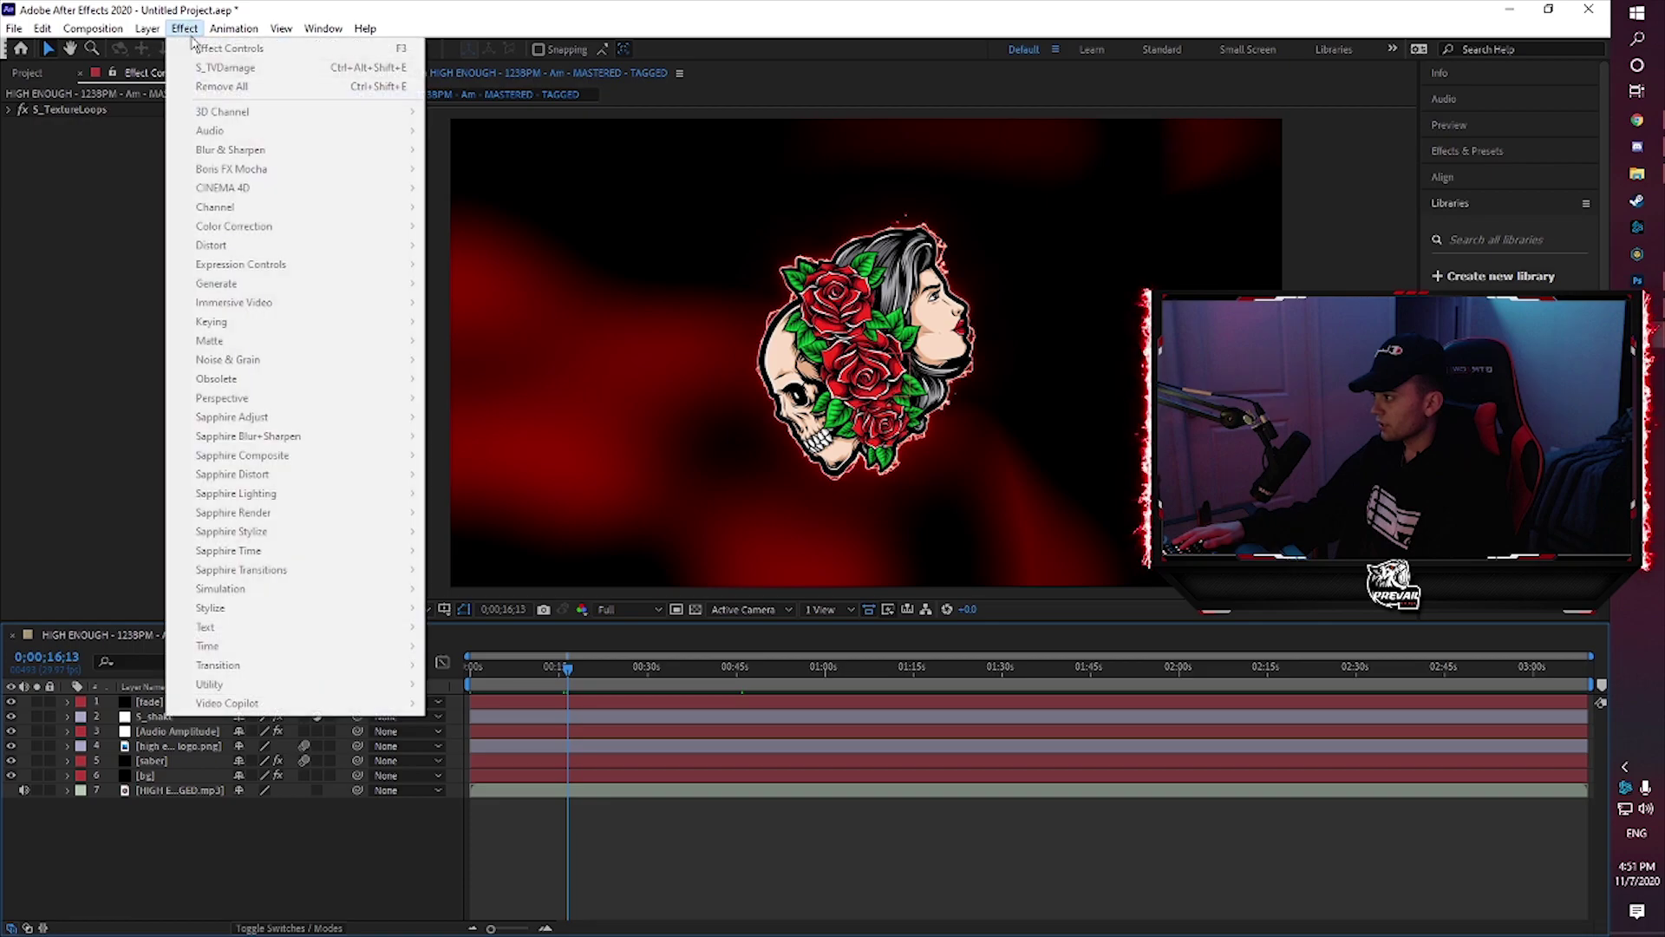
left_click(106, 497)
left_click(165, 790)
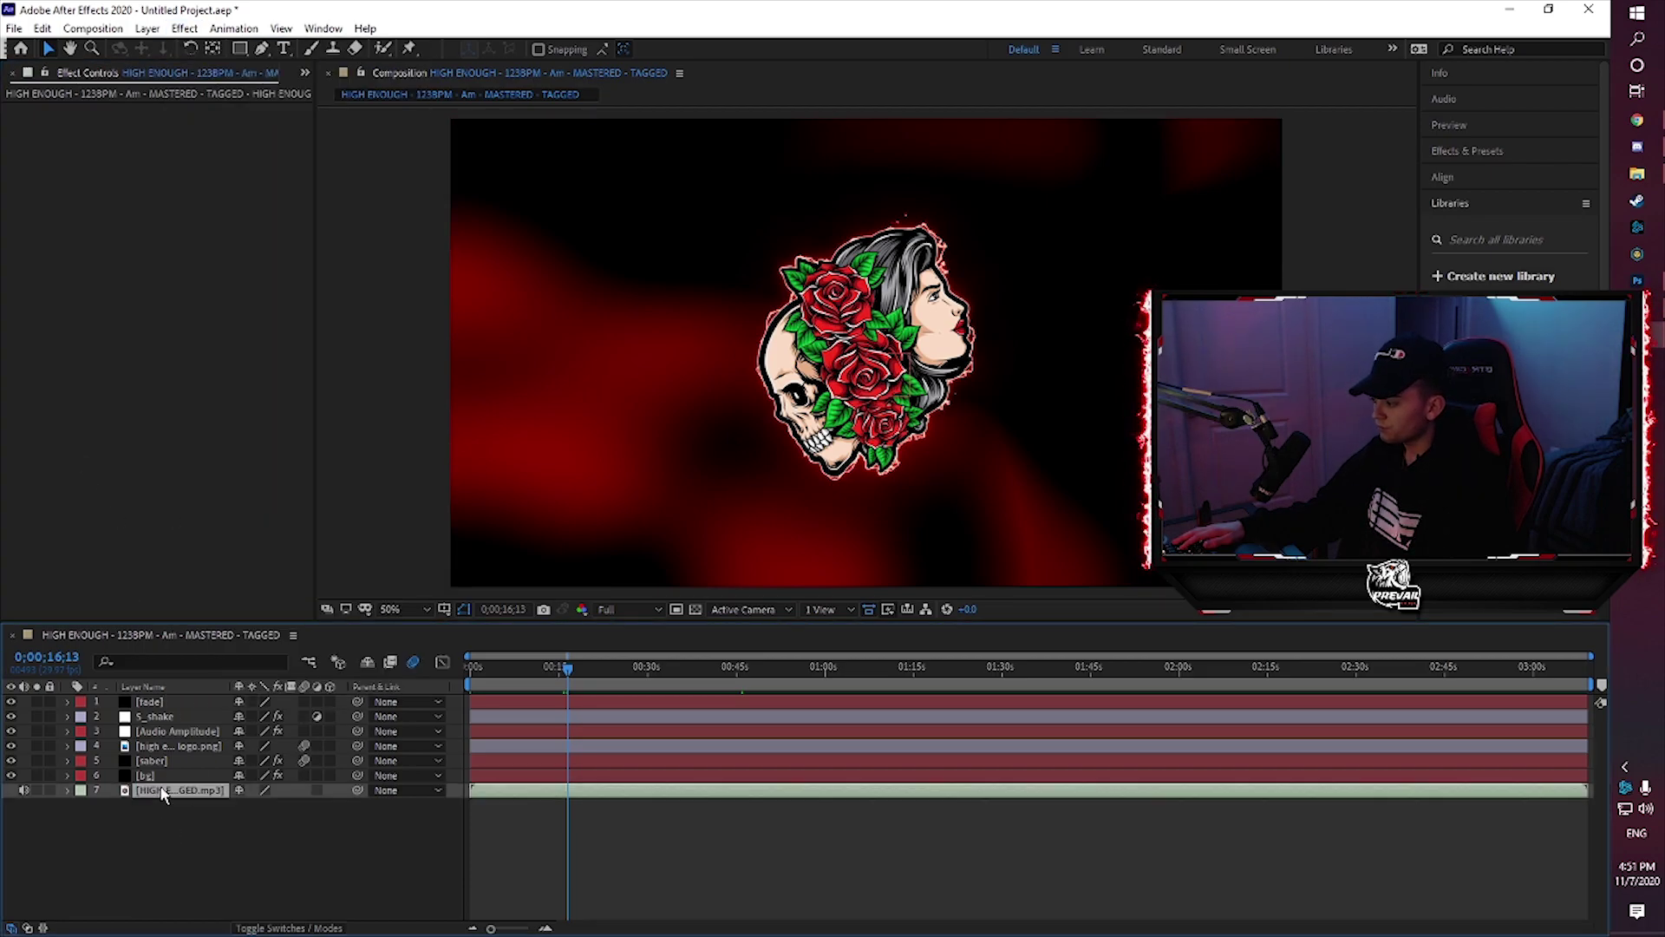
key("ctrl+Down")
key("Home")
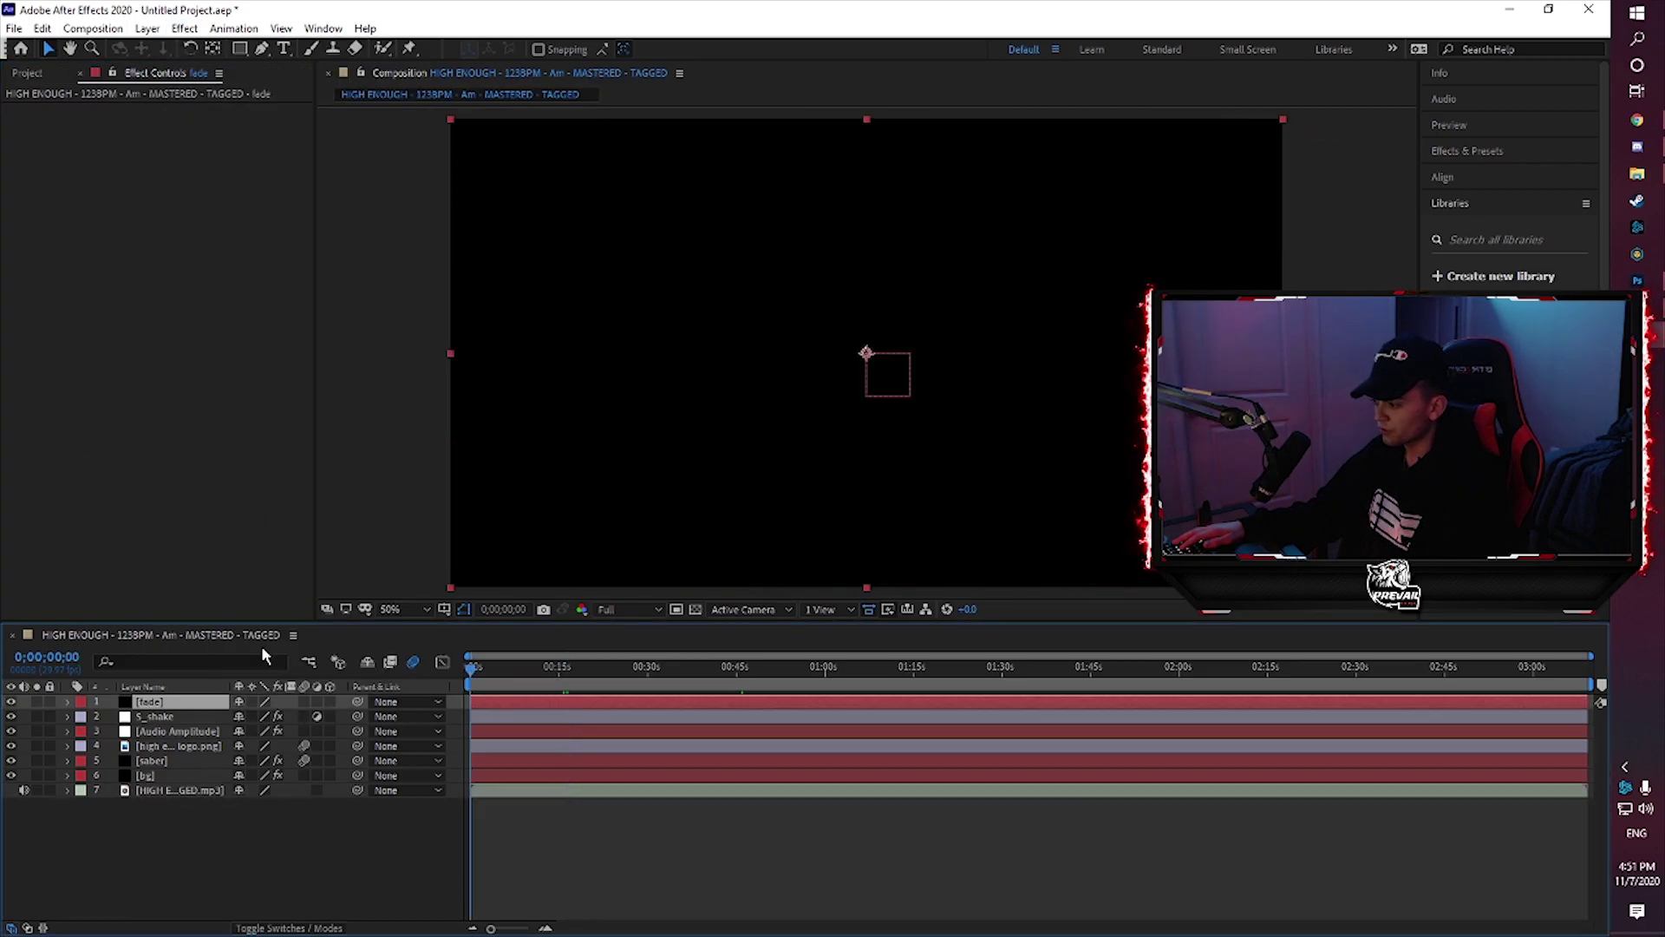